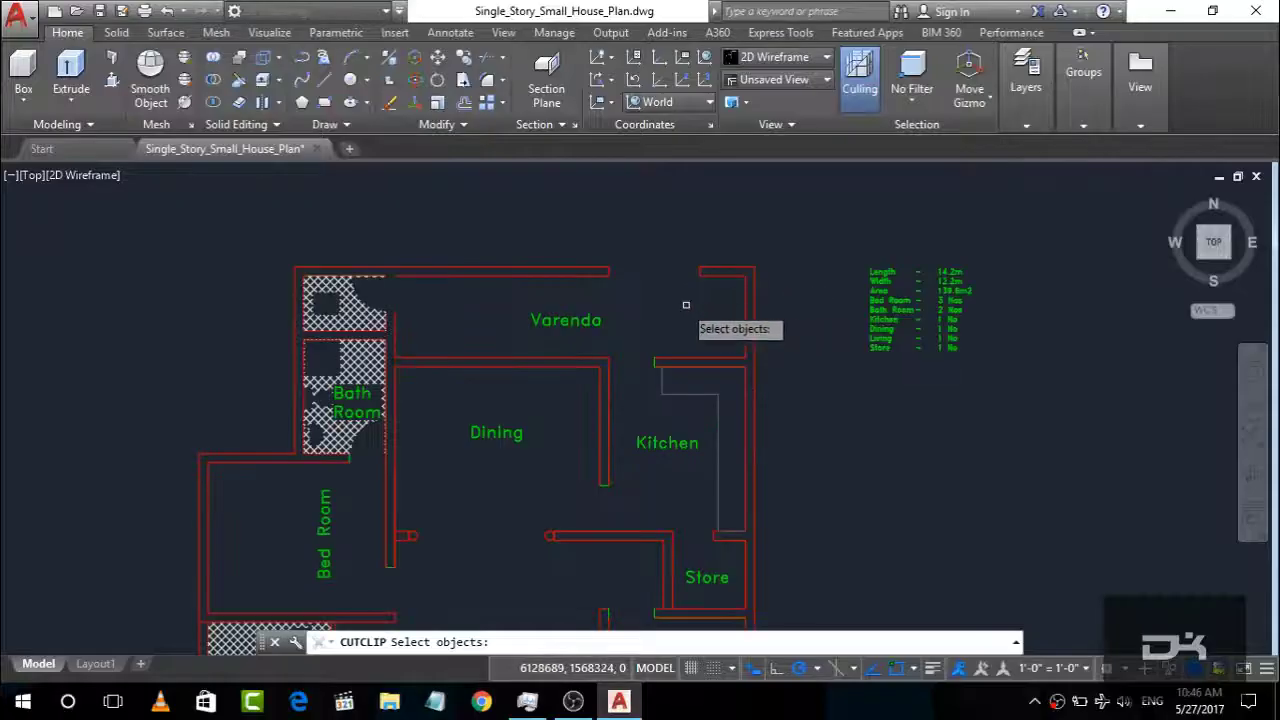
Step: Draw a polyline along the house's outer wall corners, starting from the top-right corner
key(Escape)
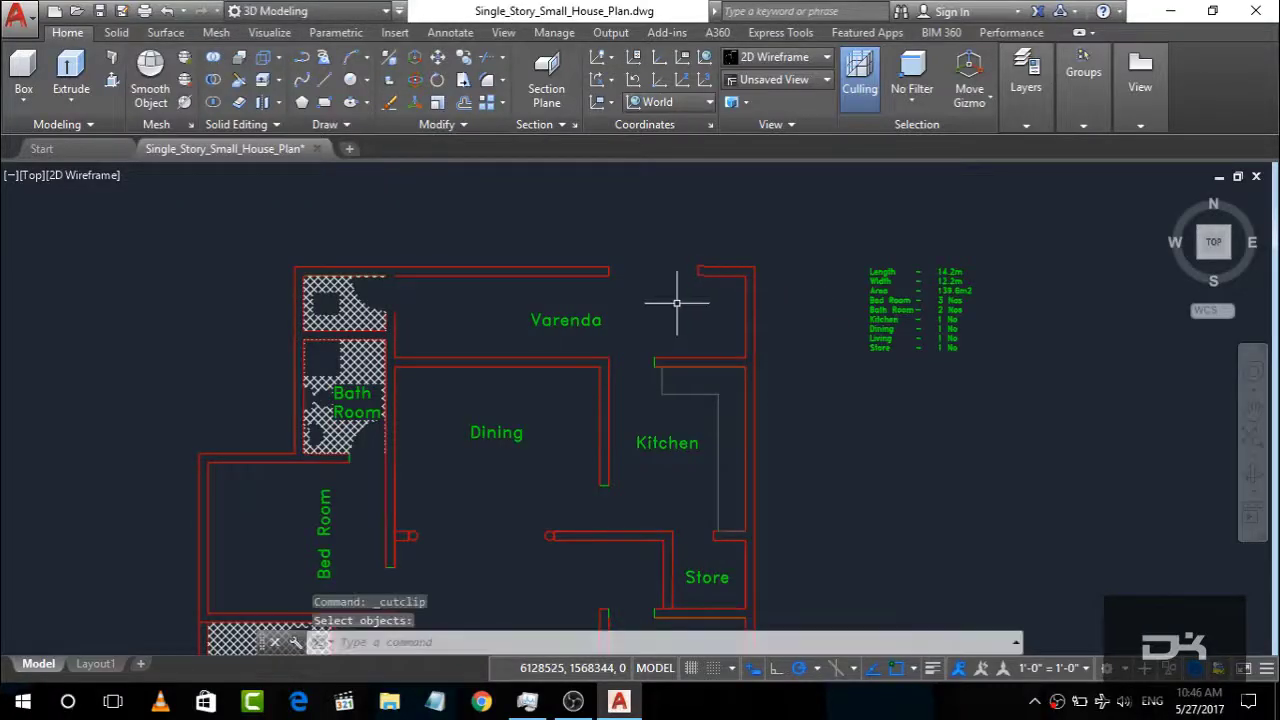
click(303, 58)
scroll(677, 266, up, 3)
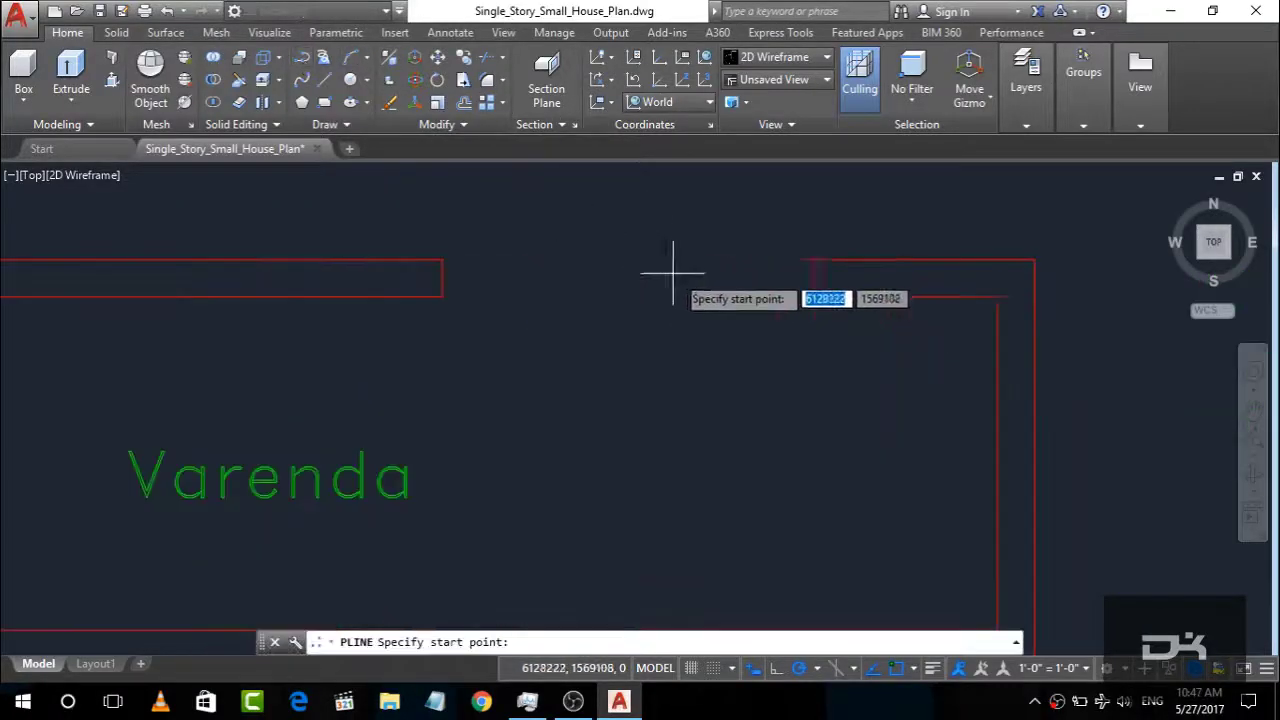
click(1029, 263)
scroll(1100, 294, down, 1)
scroll(652, 258, up, 1)
click(617, 262)
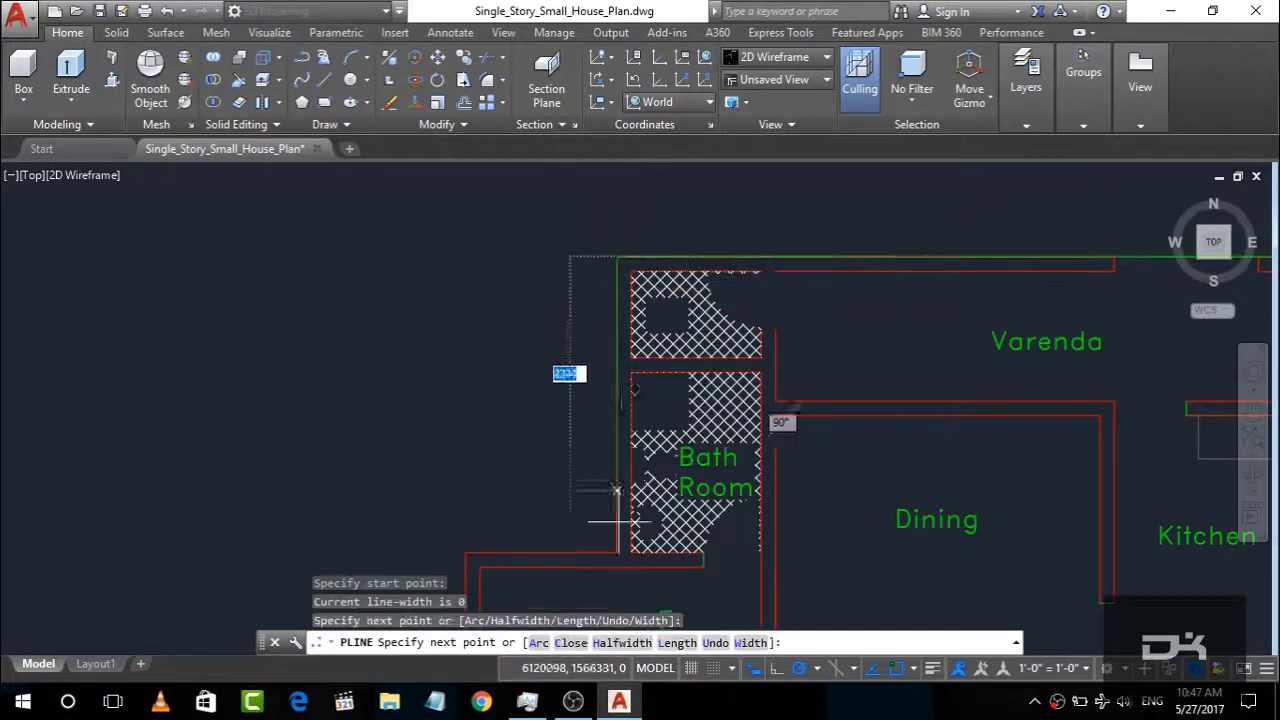
click(617, 552)
click(471, 551)
scroll(457, 257, down, 3)
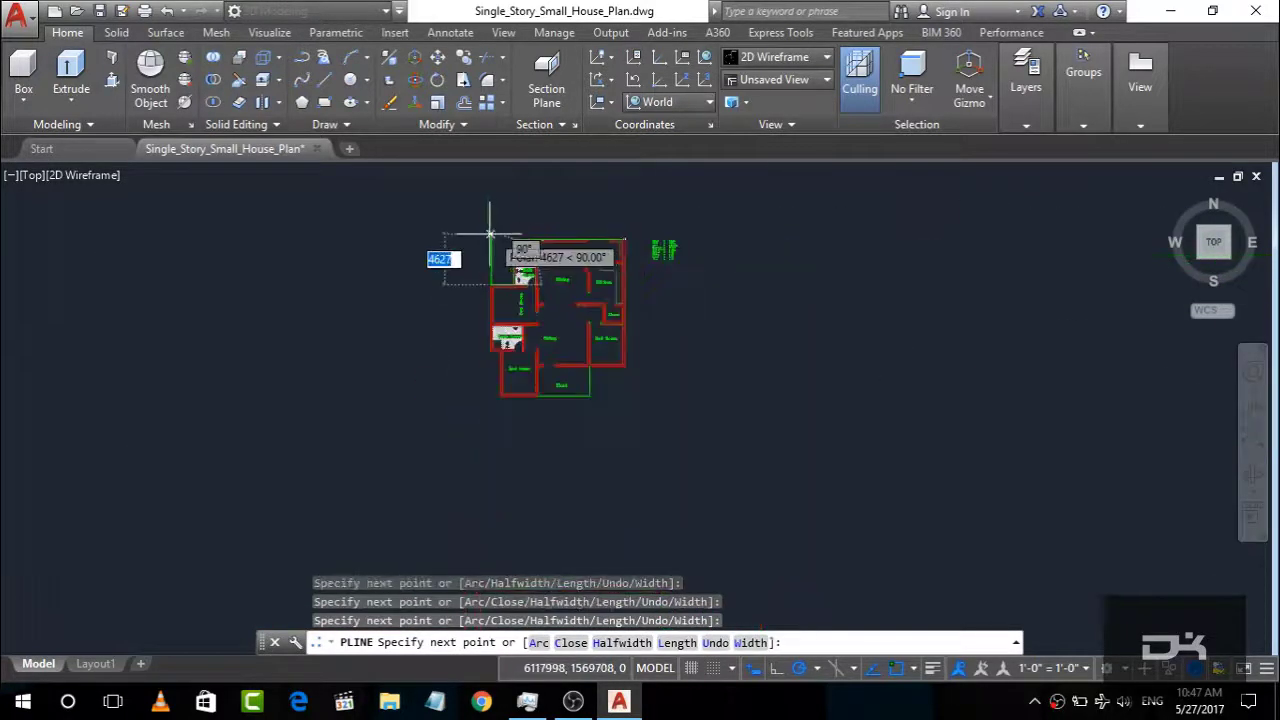
scroll(466, 277, up, 2)
scroll(490, 520, up, 5)
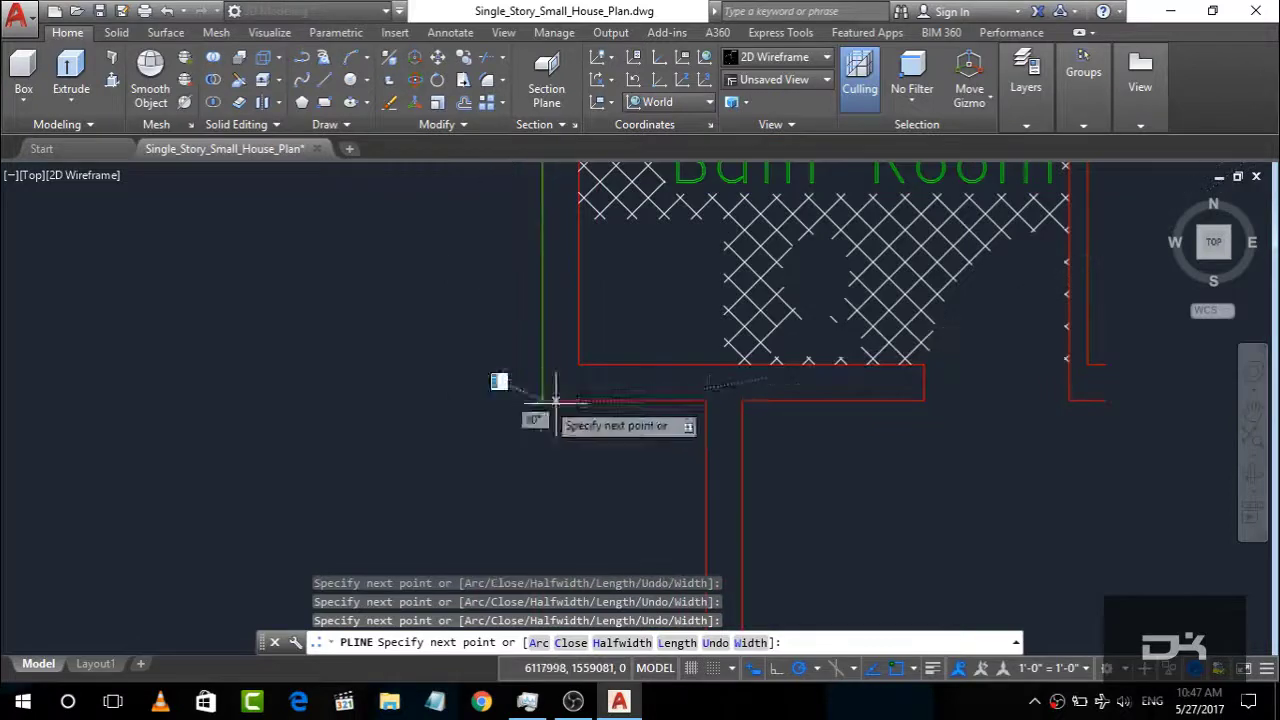
scroll(705, 401, down, 5)
scroll(371, 337, up, 5)
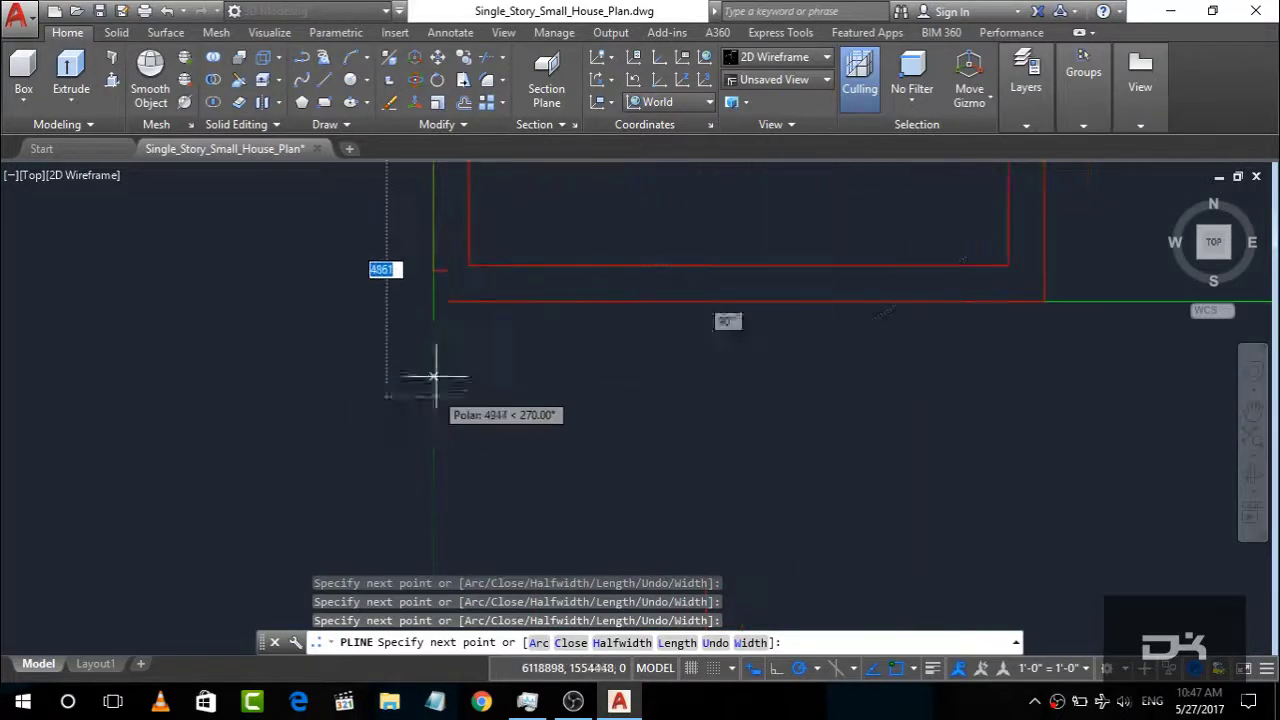
scroll(580, 420, down, 5)
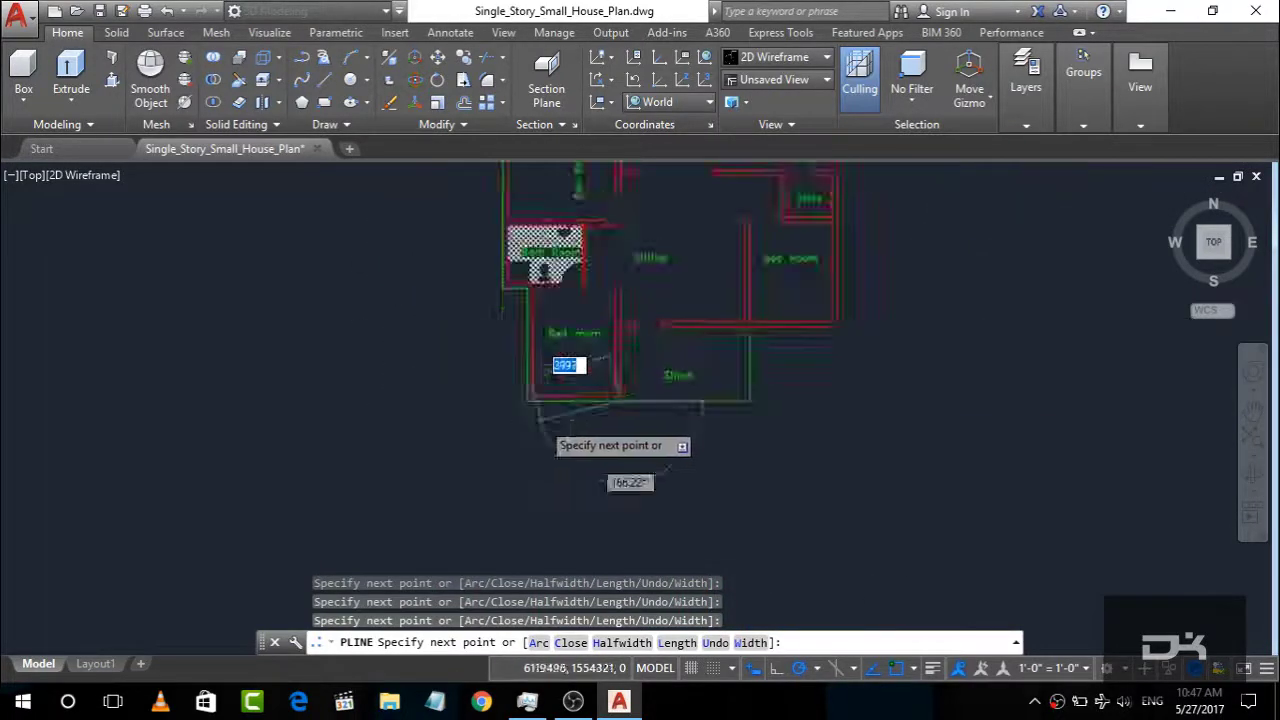
scroll(610, 370, up, 3)
scroll(495, 320, up, 2)
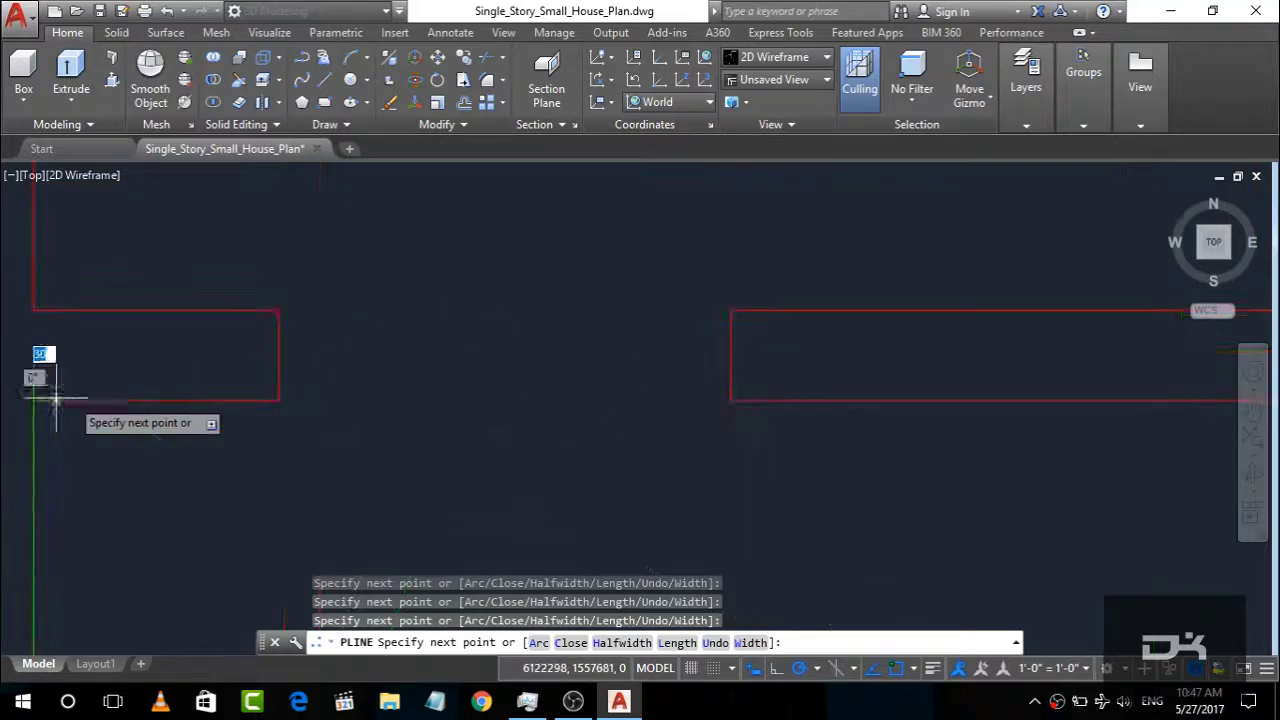
scroll(120, 390, down, 2)
scroll(260, 420, down, 3)
scroll(617, 408, up, 4)
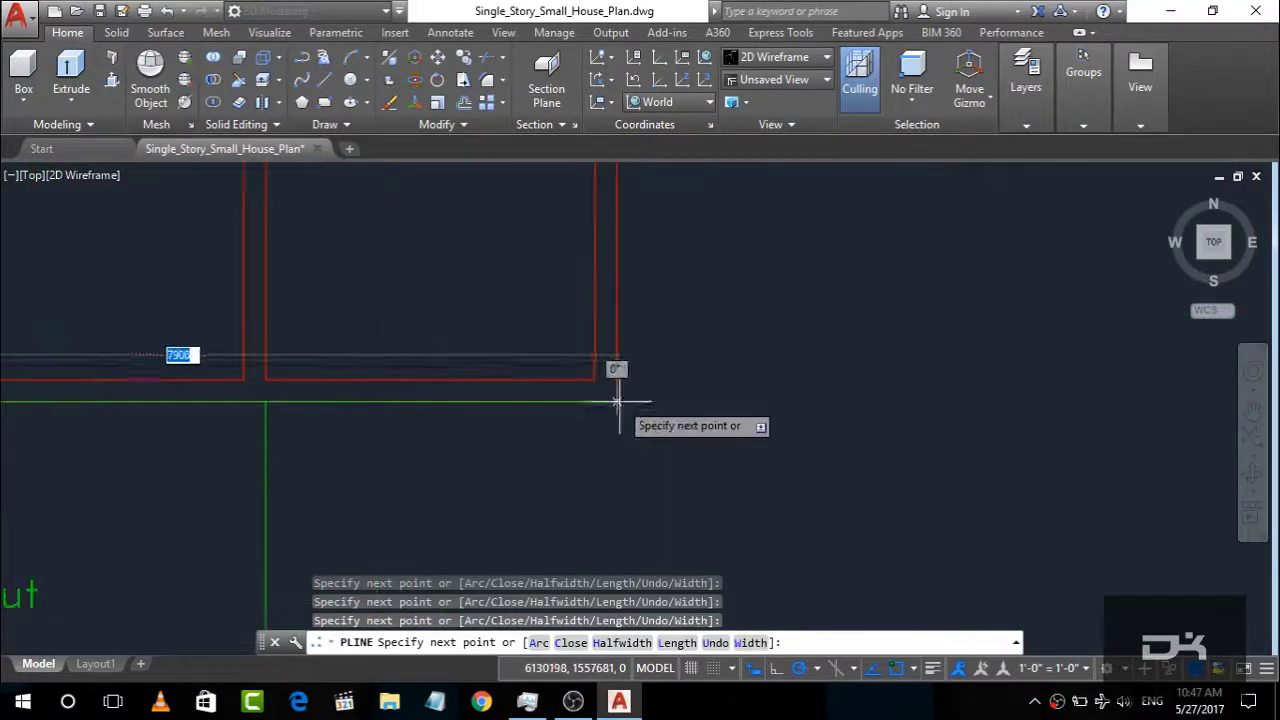
scroll(828, 347, down, 6)
scroll(828, 347, up, 4)
scroll(749, 337, up, 3)
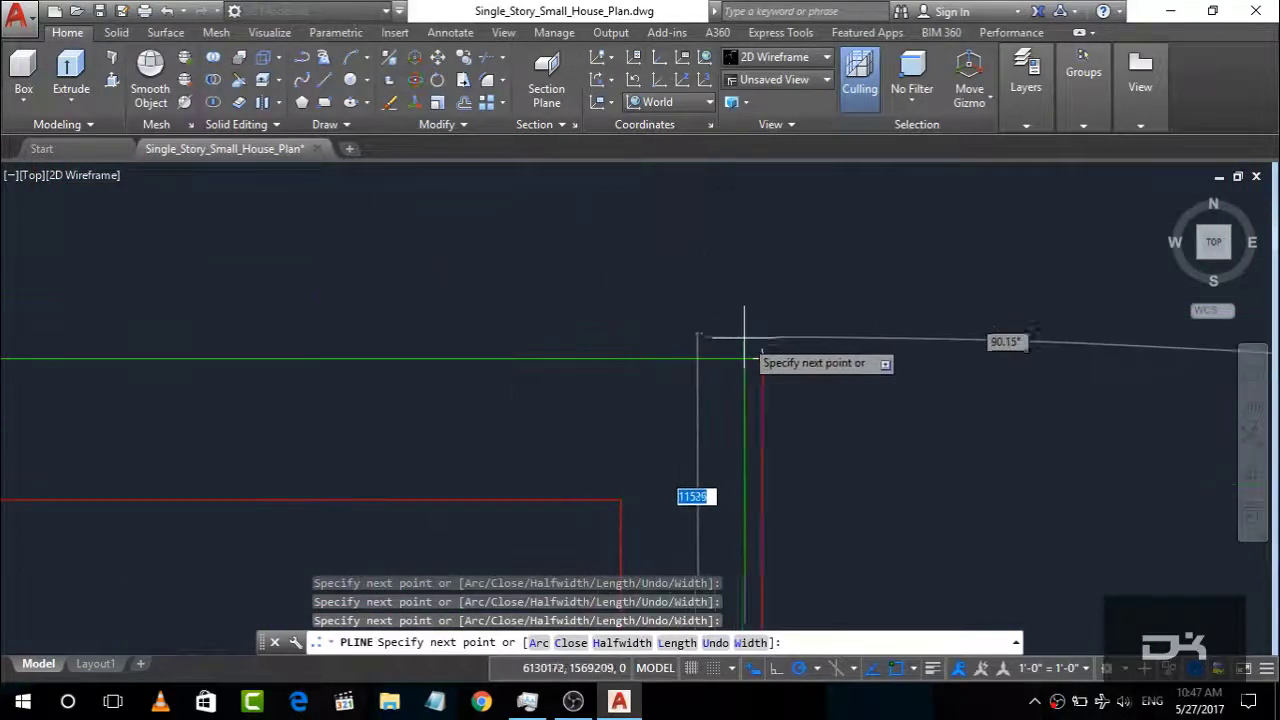
key(Return)
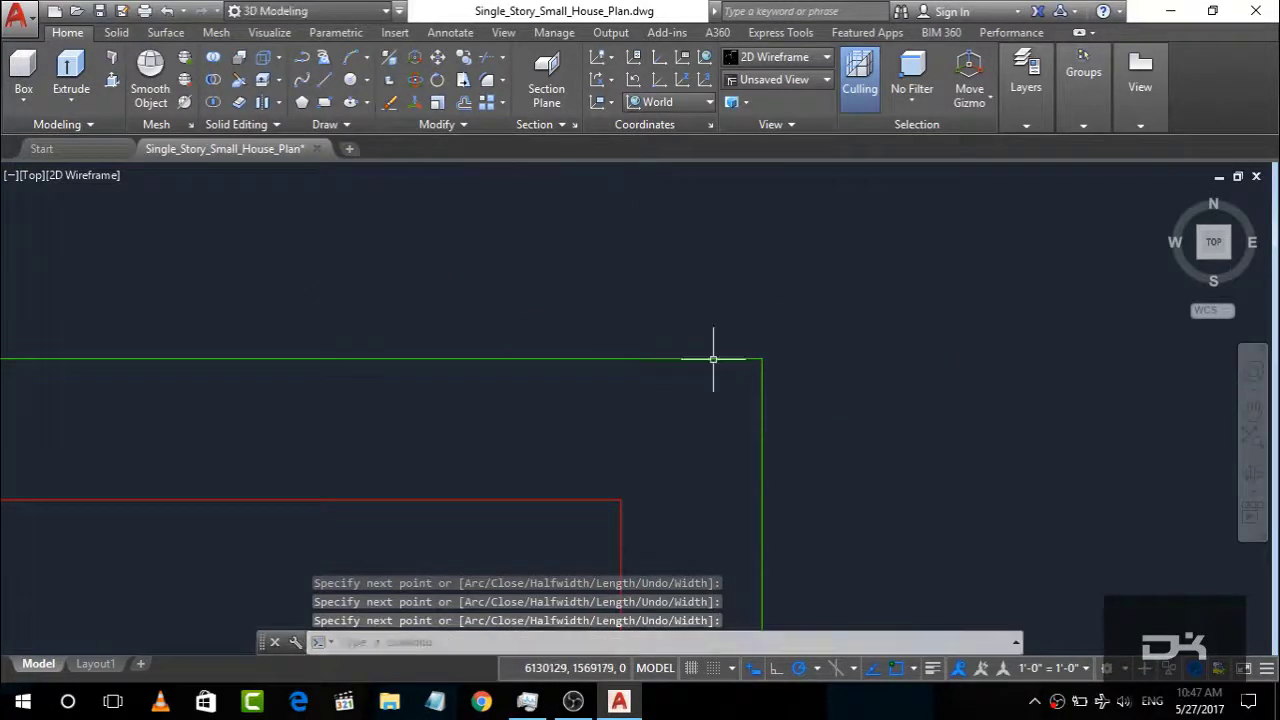
scroll(722, 357, up, 2)
scroll(732, 360, up, 2)
right_click(735, 365)
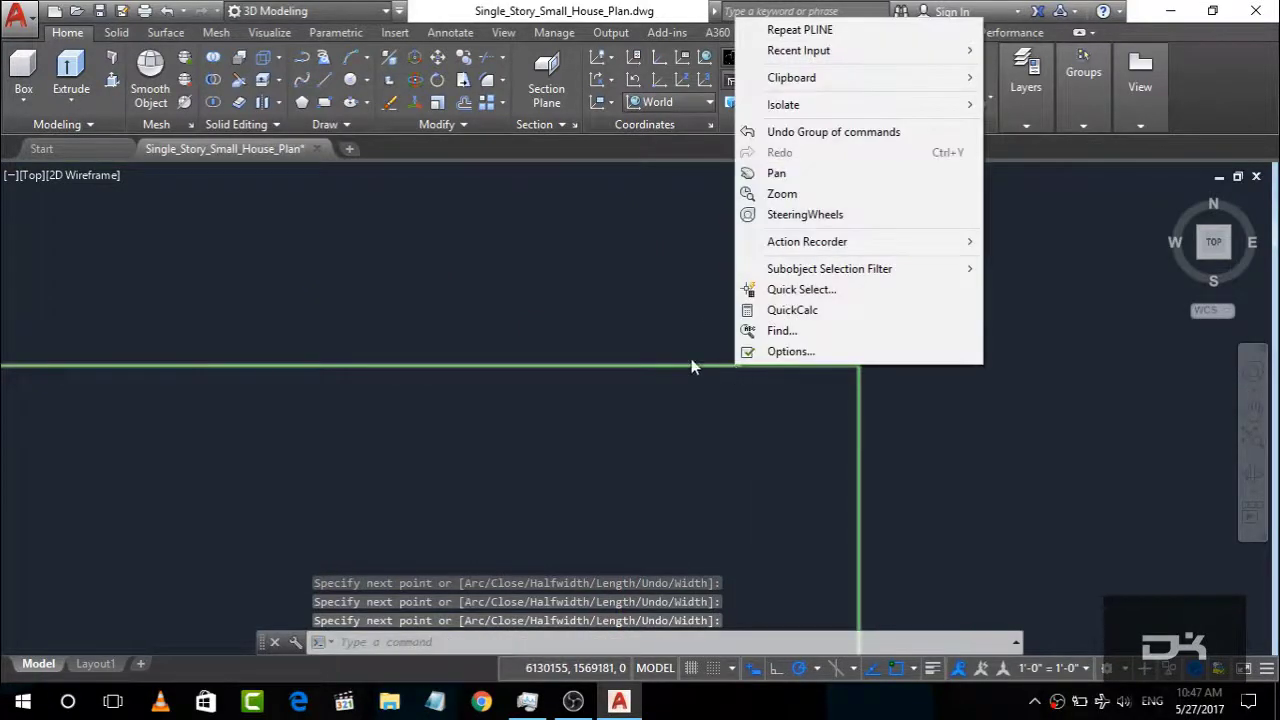
Step: Run BOUNDARY (BO) with default settings, picking a point inside the house outline
key(Escape)
text(bo)
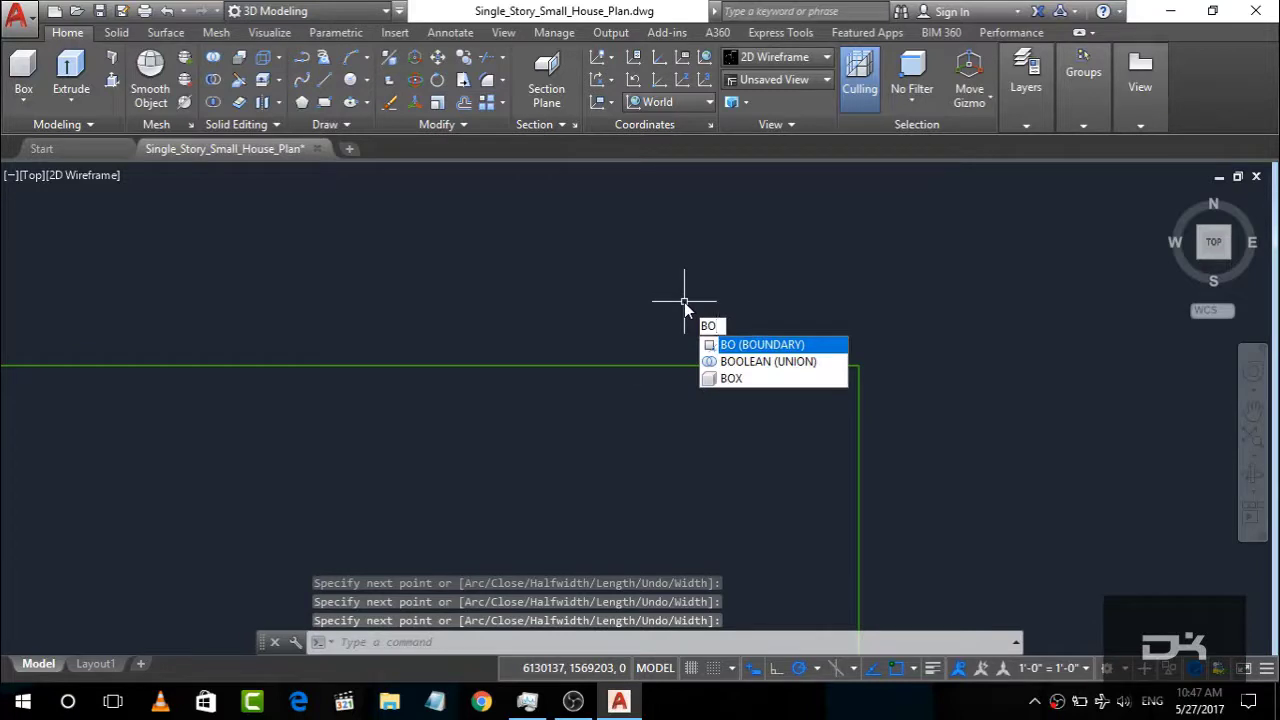
key(Up)
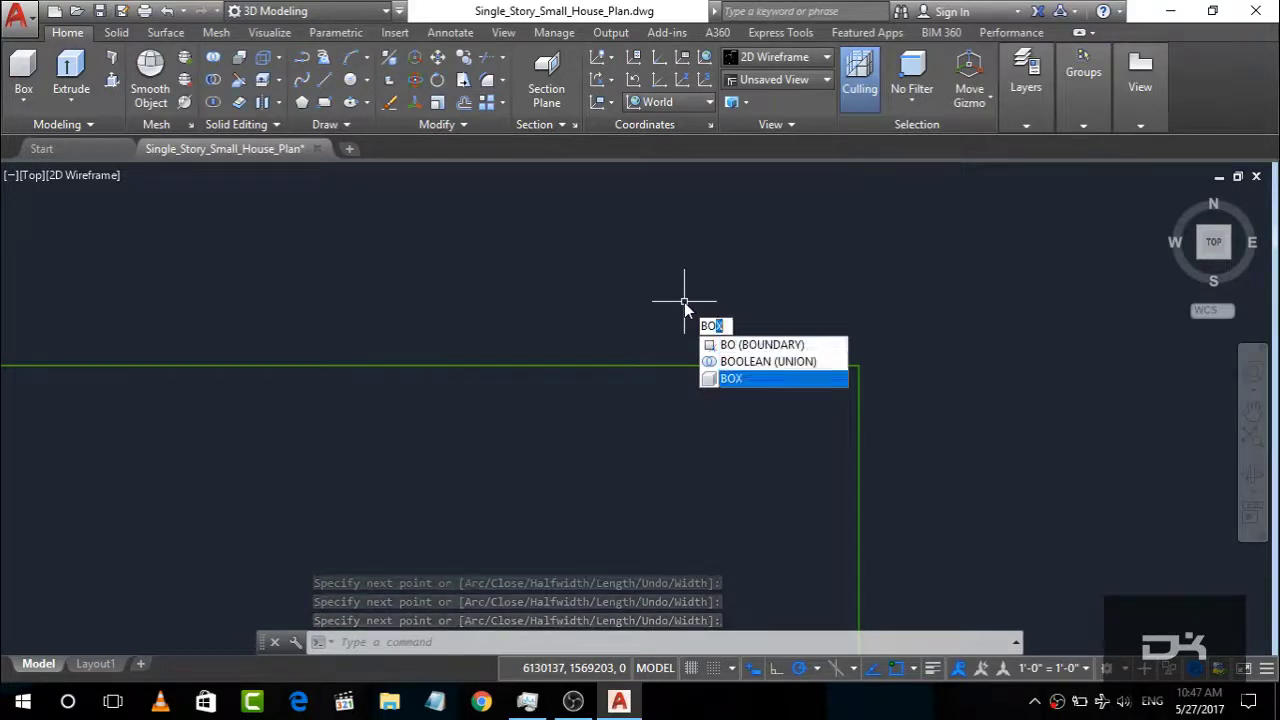
key(Down)
key(Return)
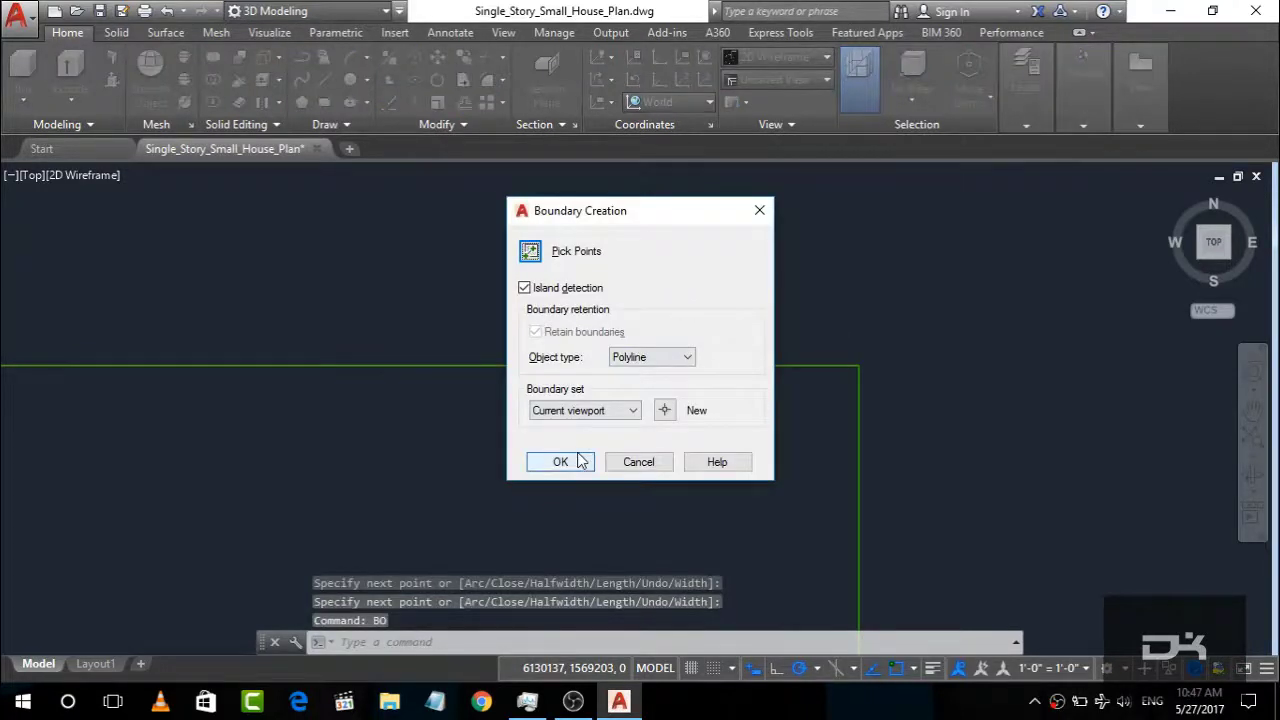
key(Return)
click(857, 366)
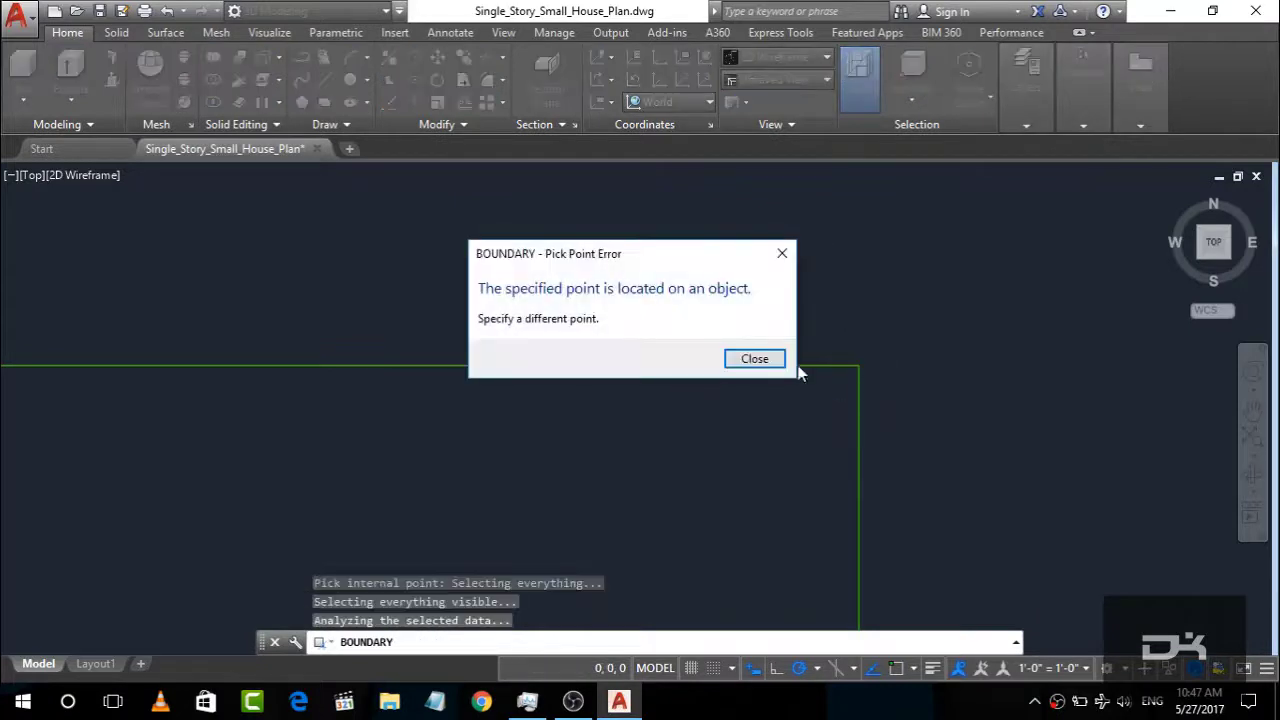
click(756, 354)
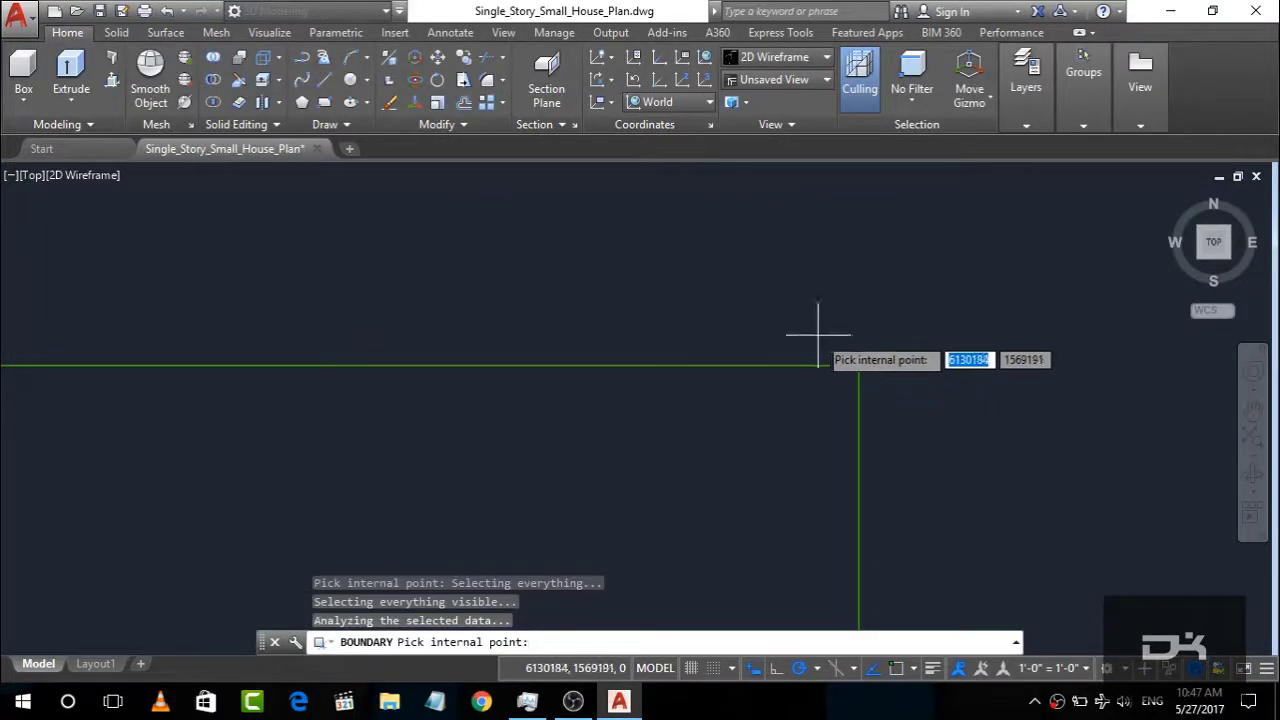
click(857, 366)
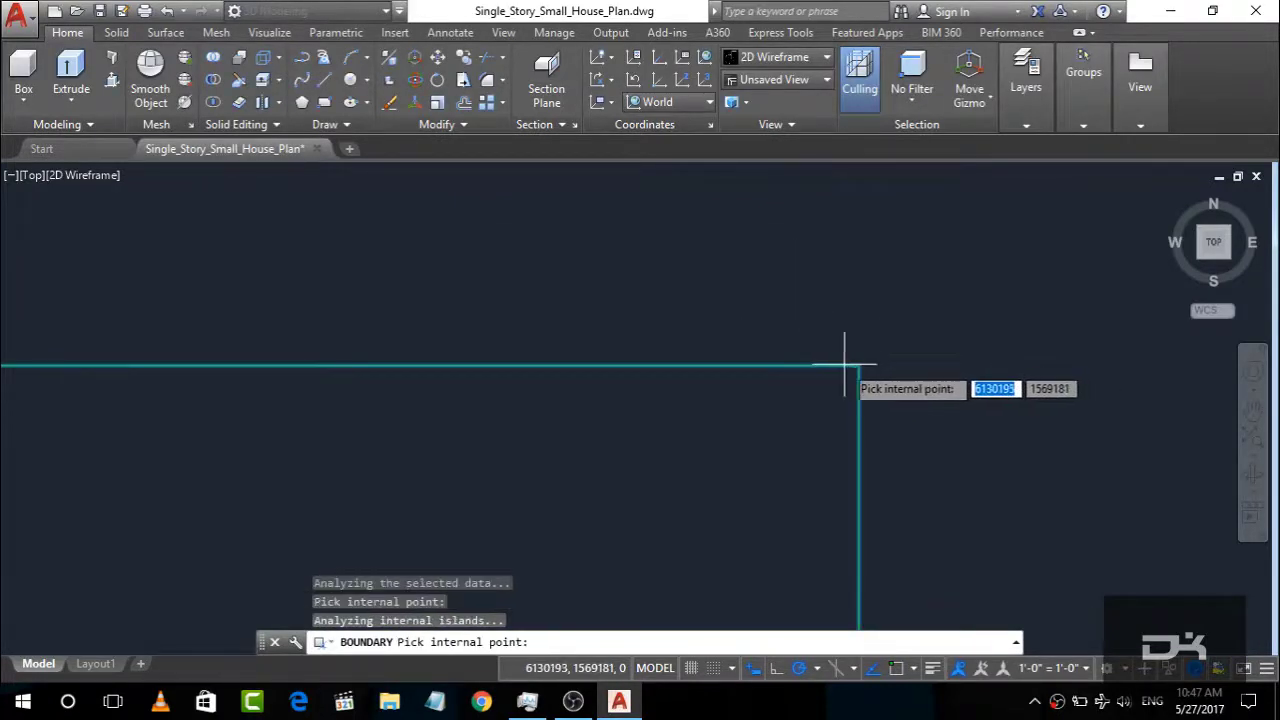
key(Return)
scroll(850, 358, down, 2)
scroll(835, 348, down, 3)
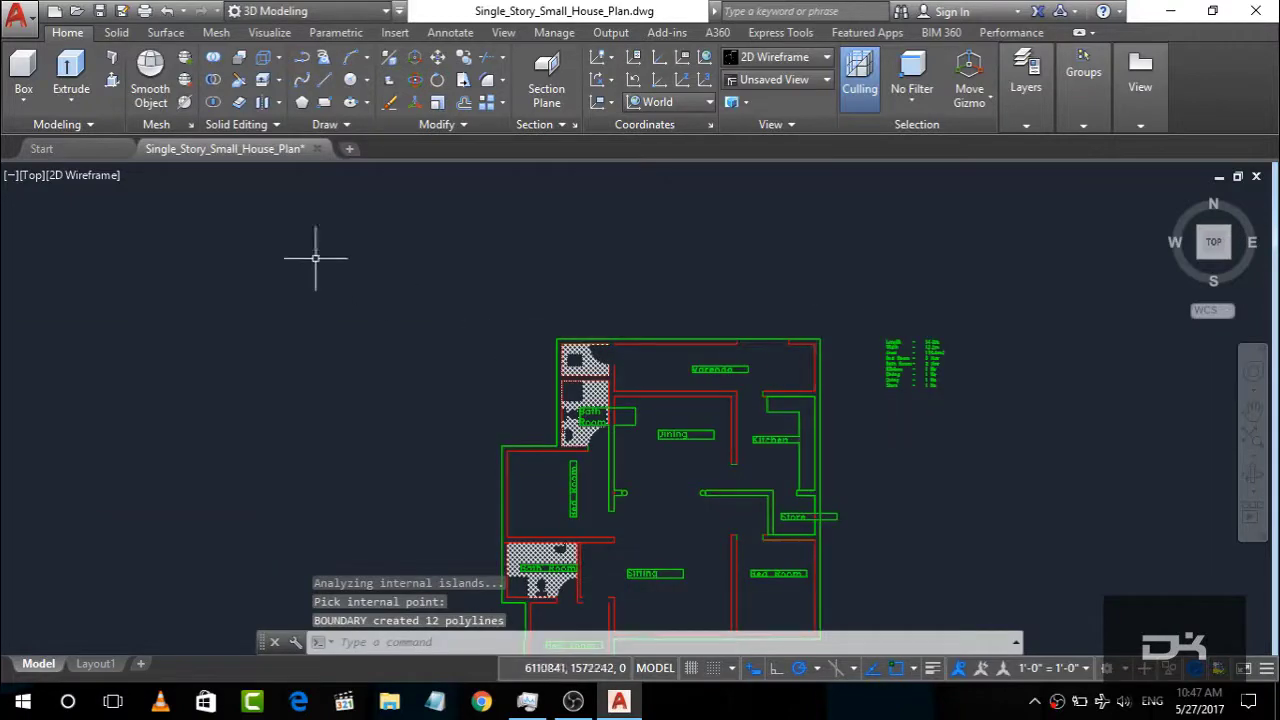
Step: Start a polyline at the inner top-right wall corner, tracing past the bath hatch toward Dining
click(313, 60)
scroll(880, 290, up, 5)
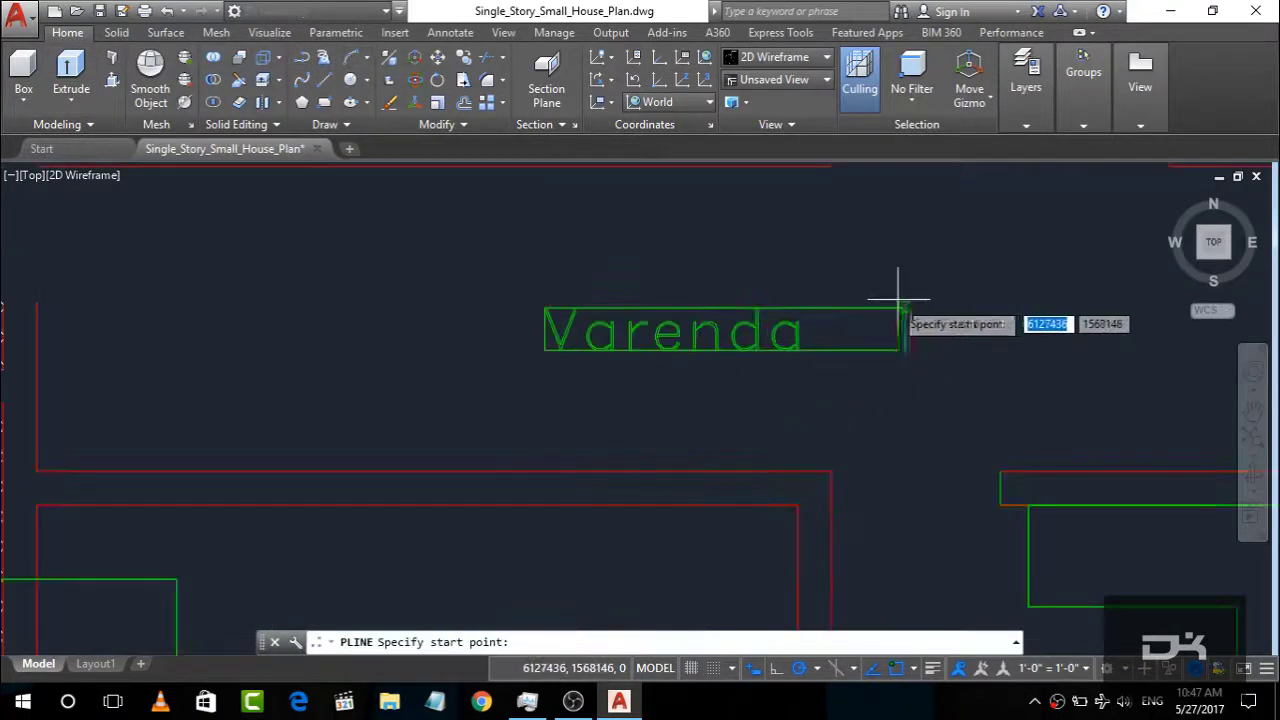
scroll(930, 285, down, 3)
scroll(950, 297, up, 2)
scroll(930, 278, up, 3)
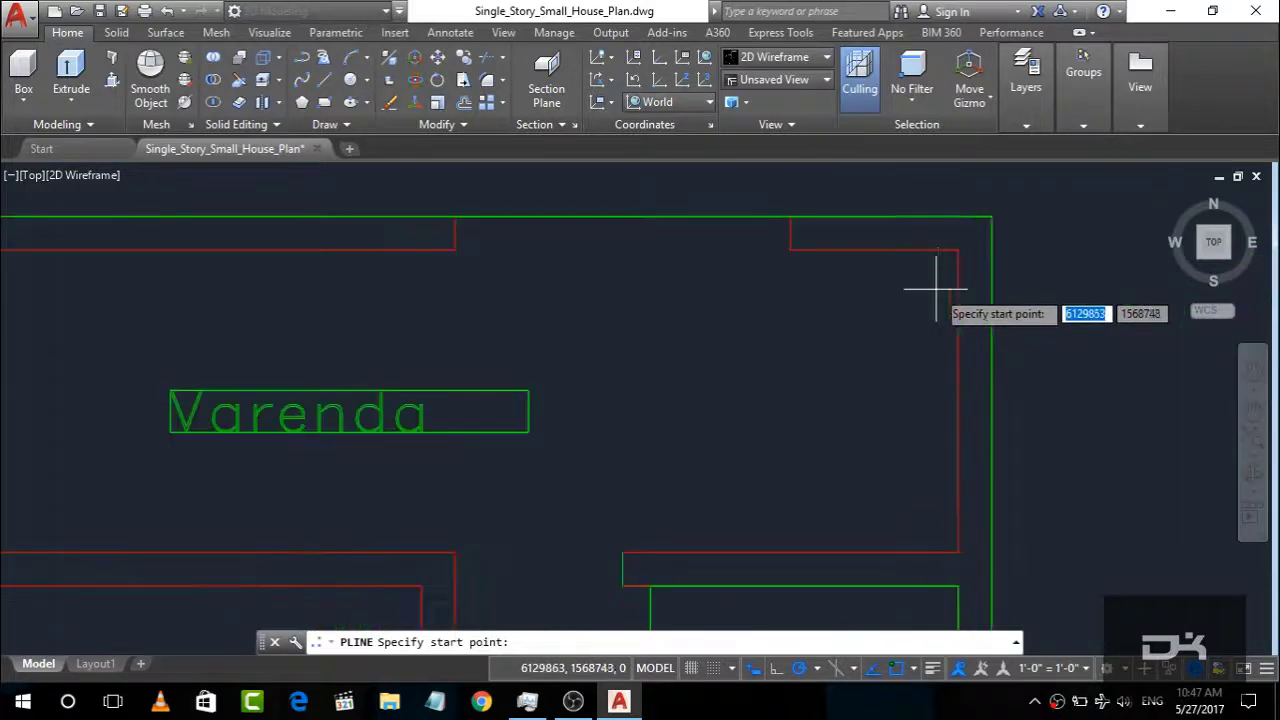
click(958, 249)
scroll(996, 260, down, 4)
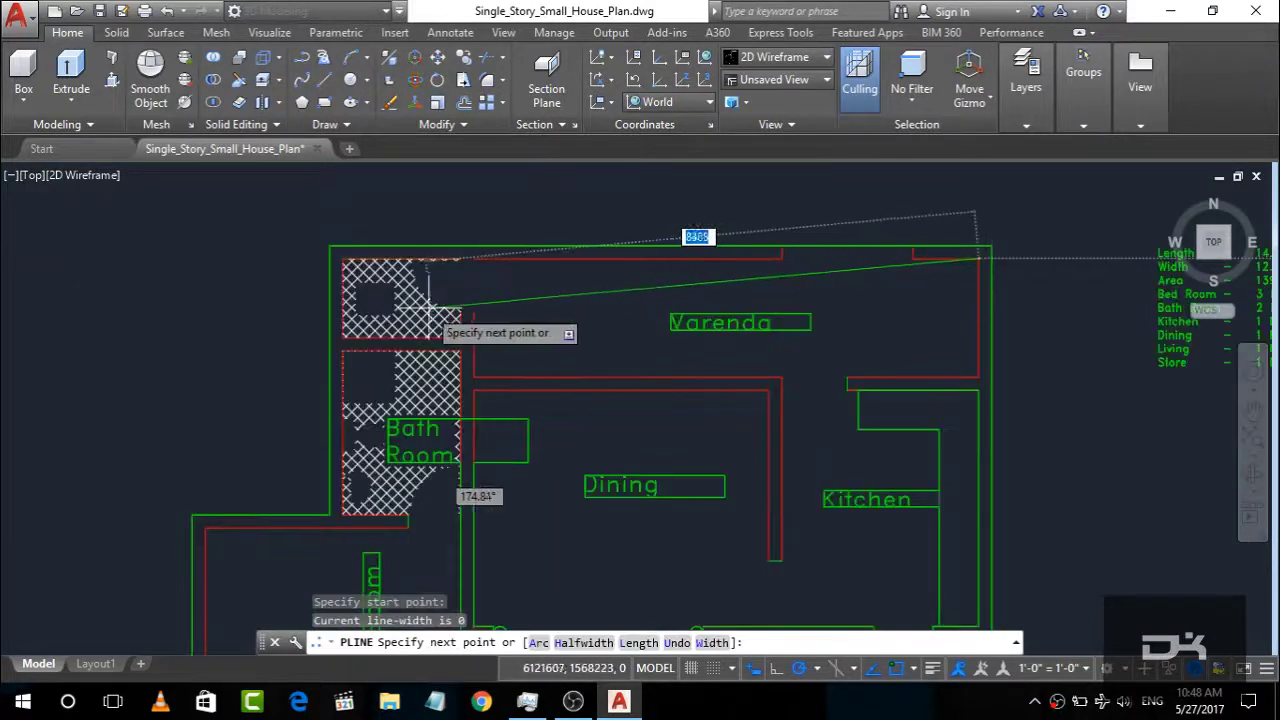
scroll(394, 295, up, 2)
click(293, 237)
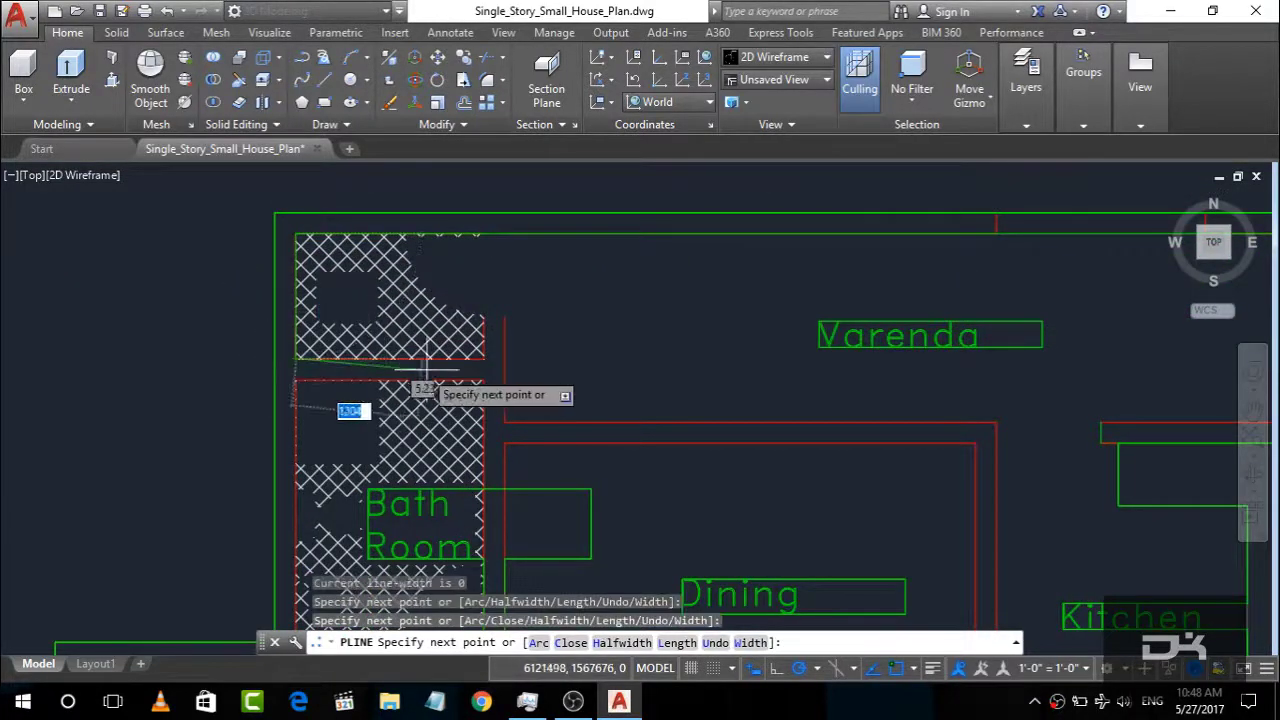
scroll(329, 394, up, 3)
click(562, 321)
scroll(571, 308, down, 1)
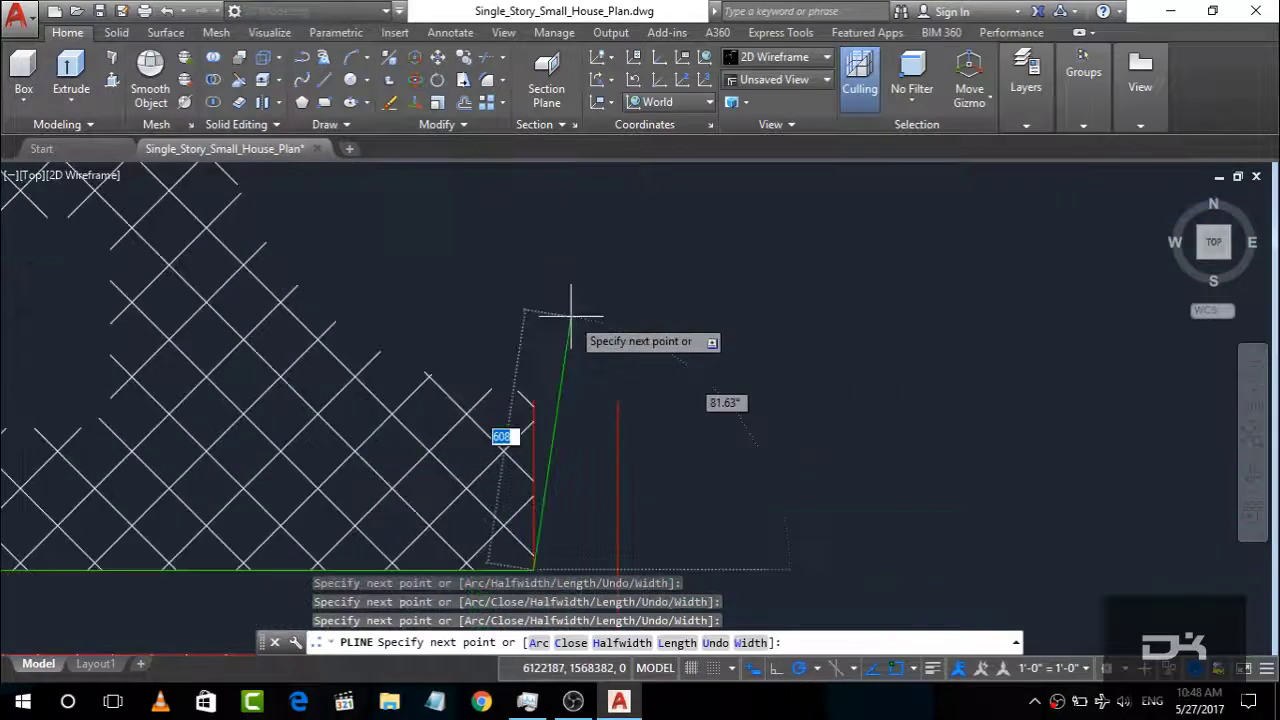
click(534, 400)
scroll(617, 398, down, 4)
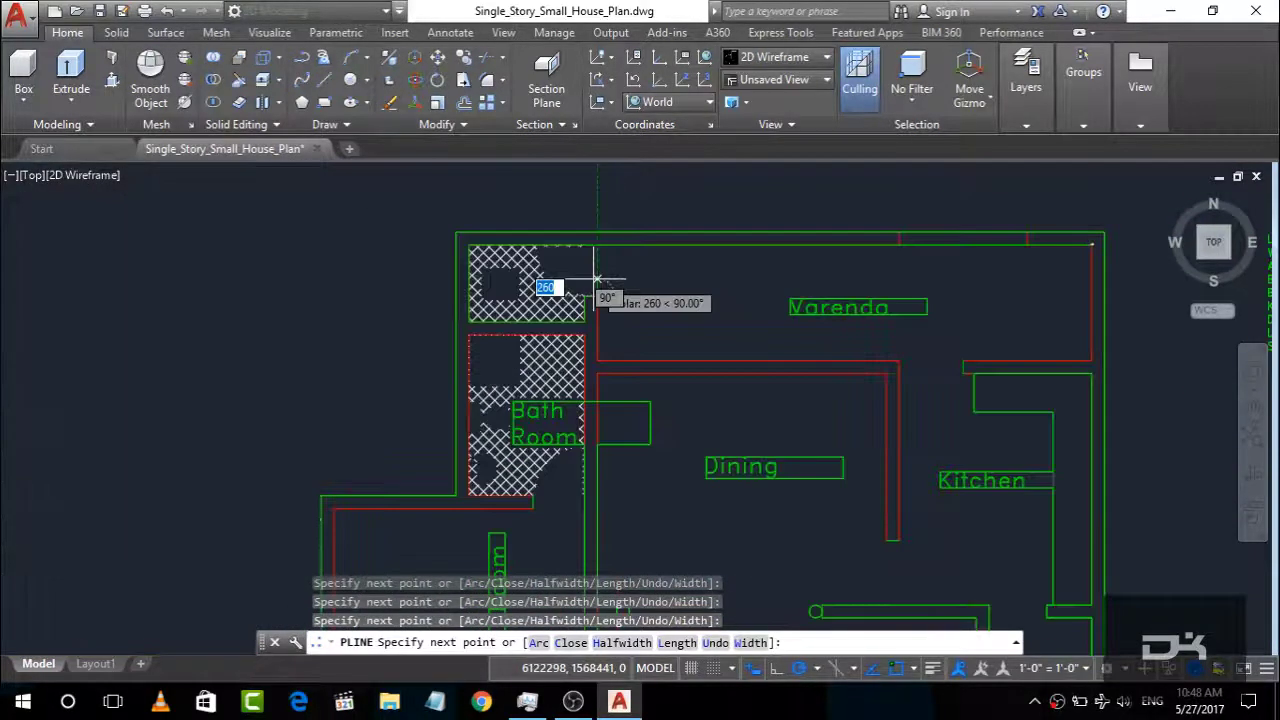
scroll(557, 286, up, 3)
scroll(360, 338, down, 3)
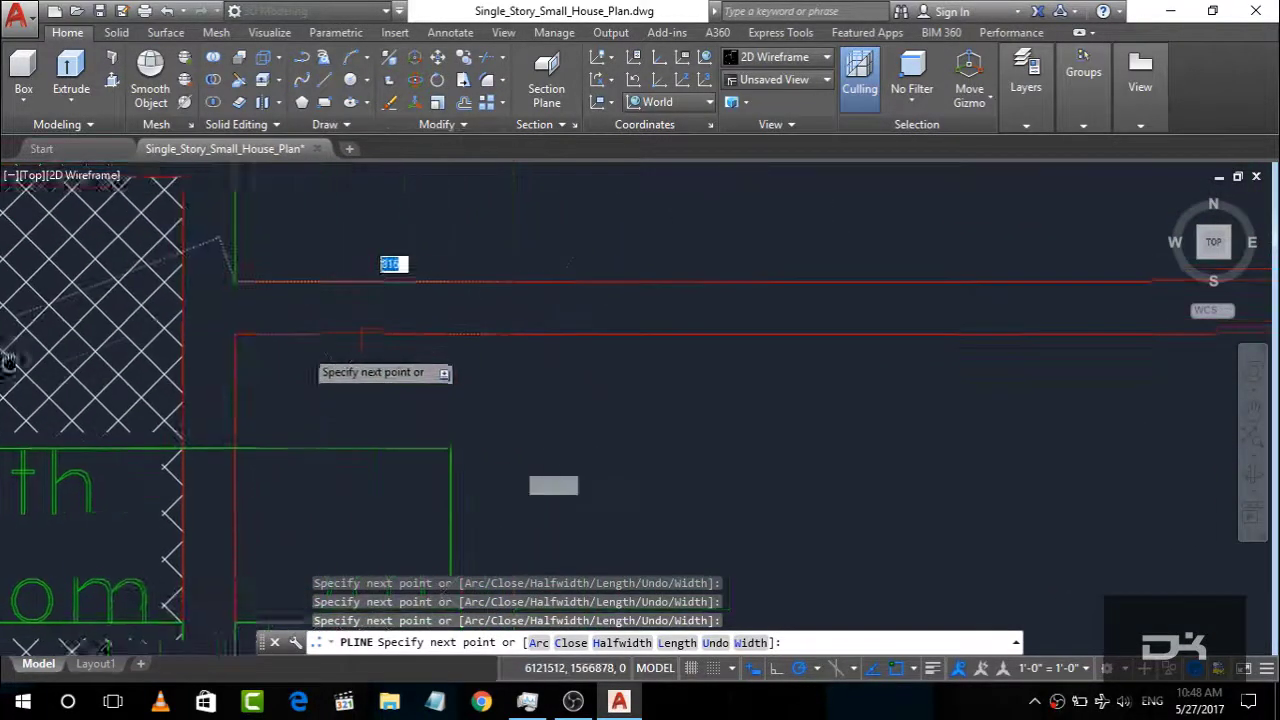
scroll(606, 319, down, 3)
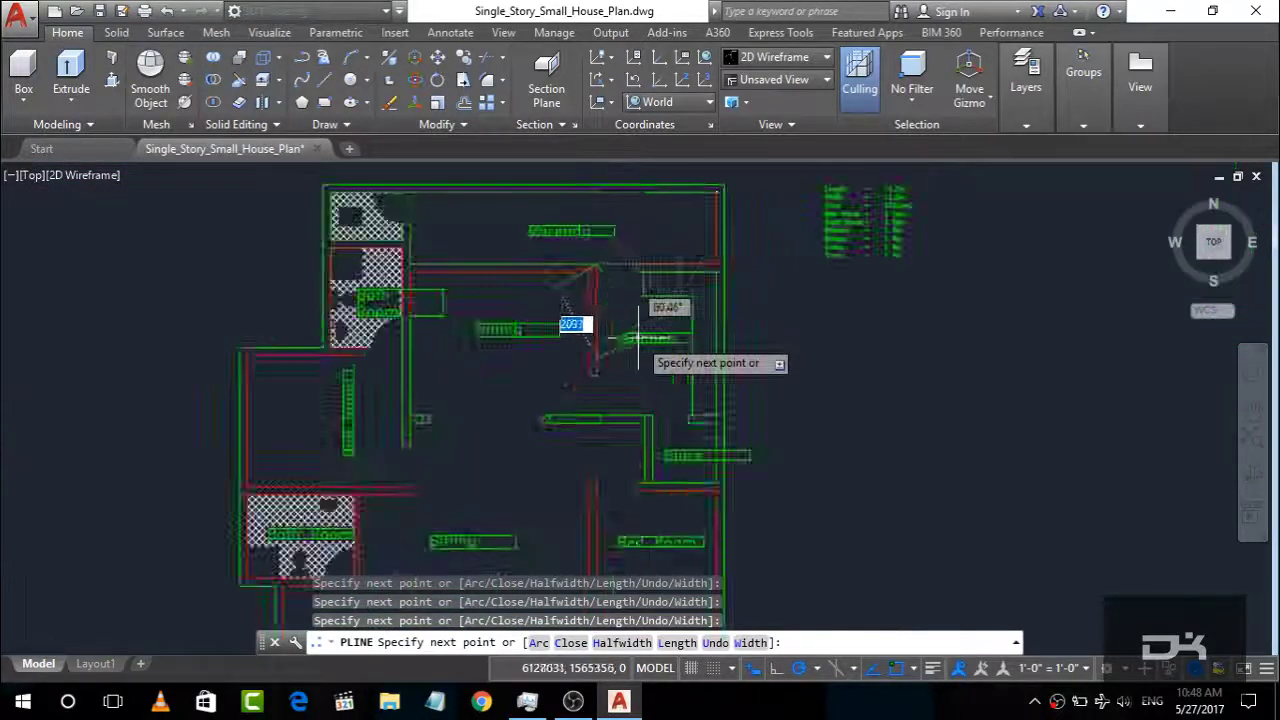
scroll(586, 329, up, 4)
scroll(490, 300, up, 2)
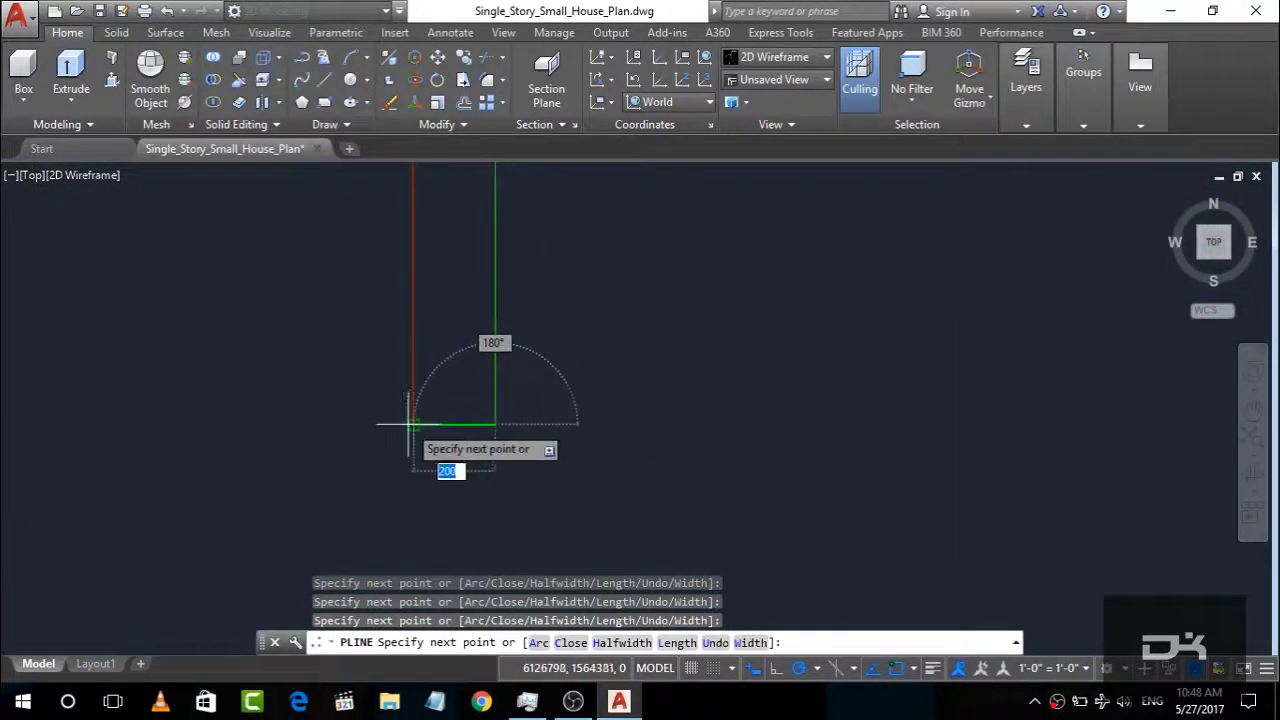
scroll(413, 425, down, 3)
scroll(590, 400, down, 2)
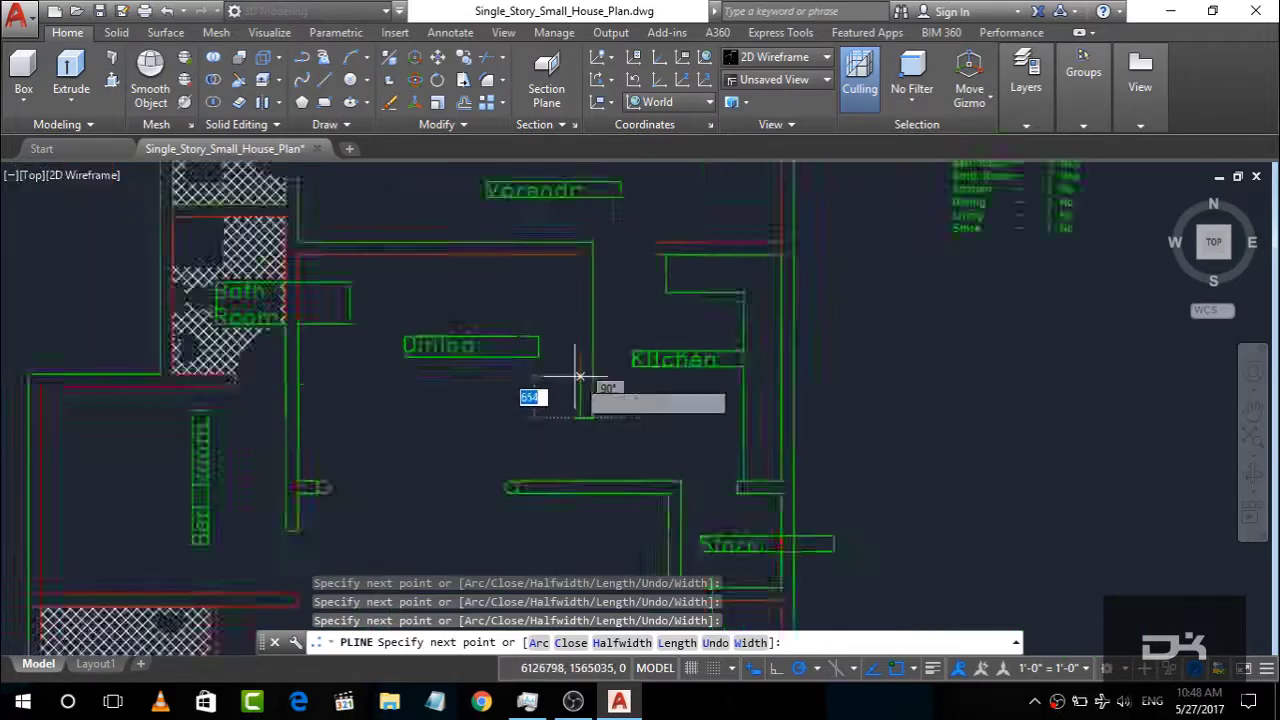
scroll(580, 320, up, 2)
scroll(575, 255, up, 2)
click(575, 248)
Step: Continue the polyline along the inner wall edges around the Bath Room corners
scroll(600, 300, down, 2)
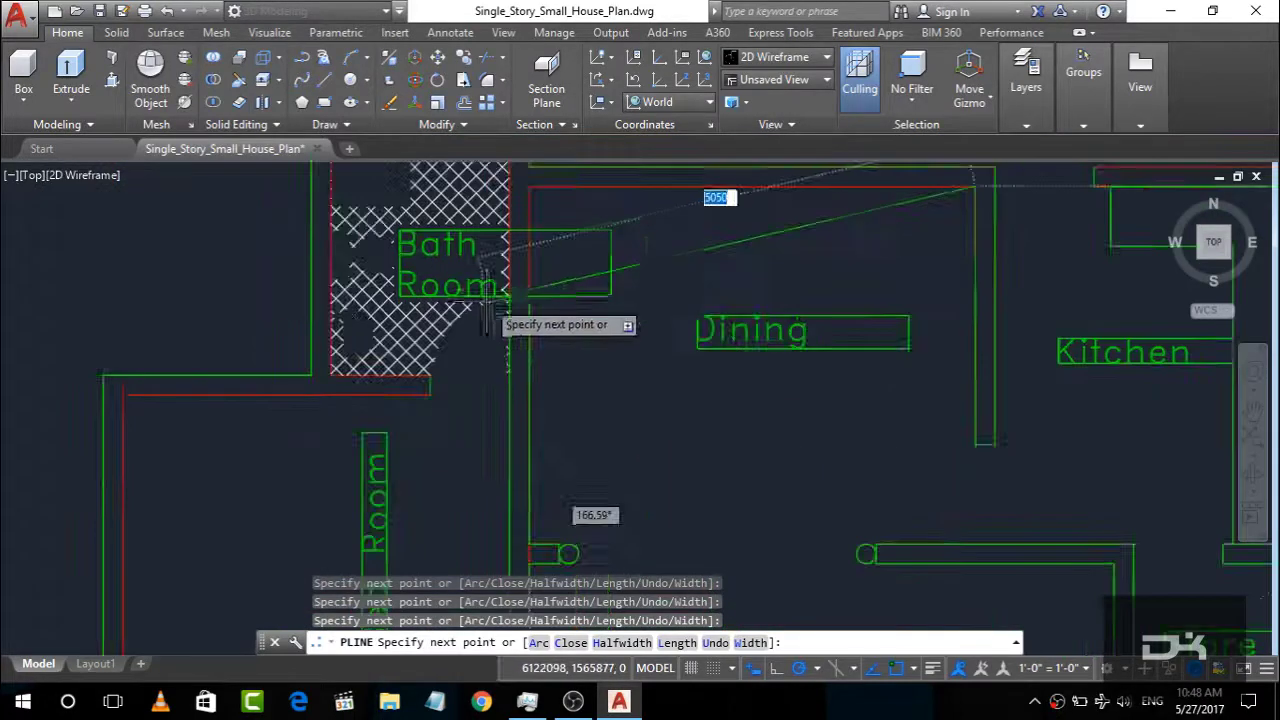
scroll(570, 280, down, 1)
scroll(558, 240, up, 3)
scroll(443, 249, down, 3)
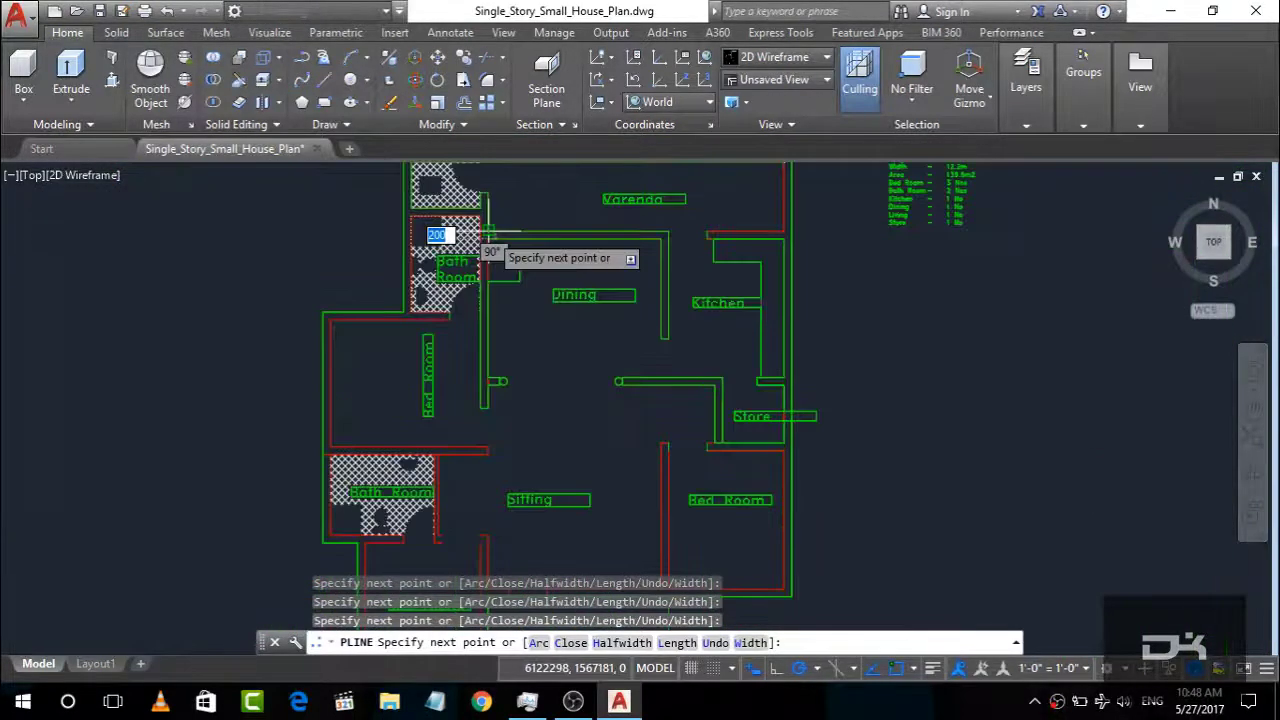
scroll(470, 360, up, 4)
scroll(520, 354, up, 5)
scroll(510, 290, down, 1)
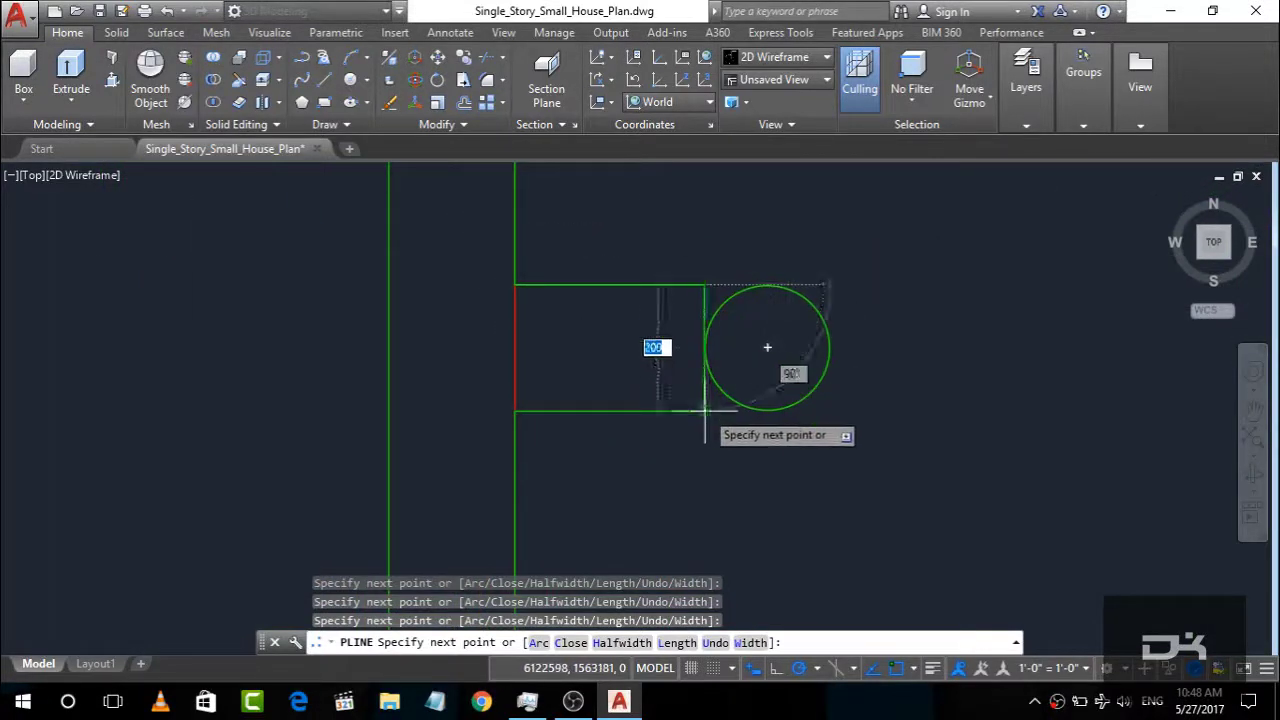
scroll(480, 245, down, 3)
scroll(480, 245, up, 4)
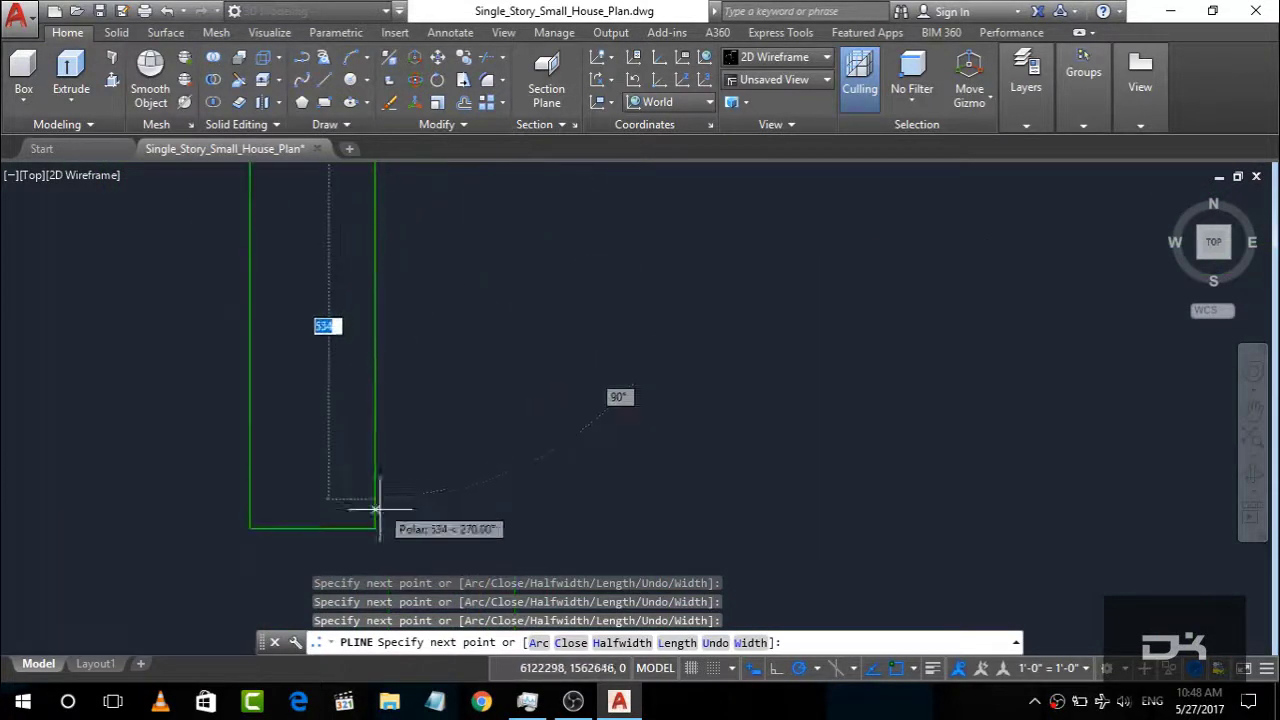
scroll(314, 574, down, 3)
scroll(840, 395, down, 2)
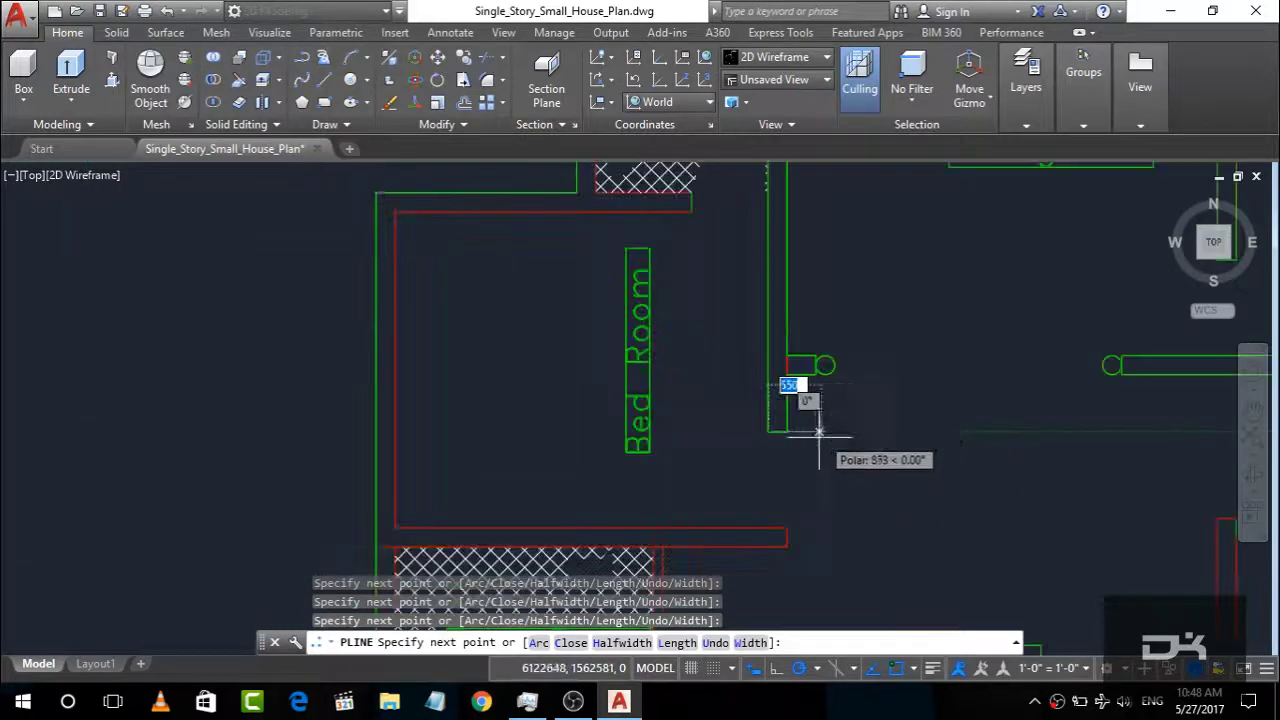
scroll(809, 420, down, 2)
scroll(790, 465, down, 2)
scroll(771, 471, up, 5)
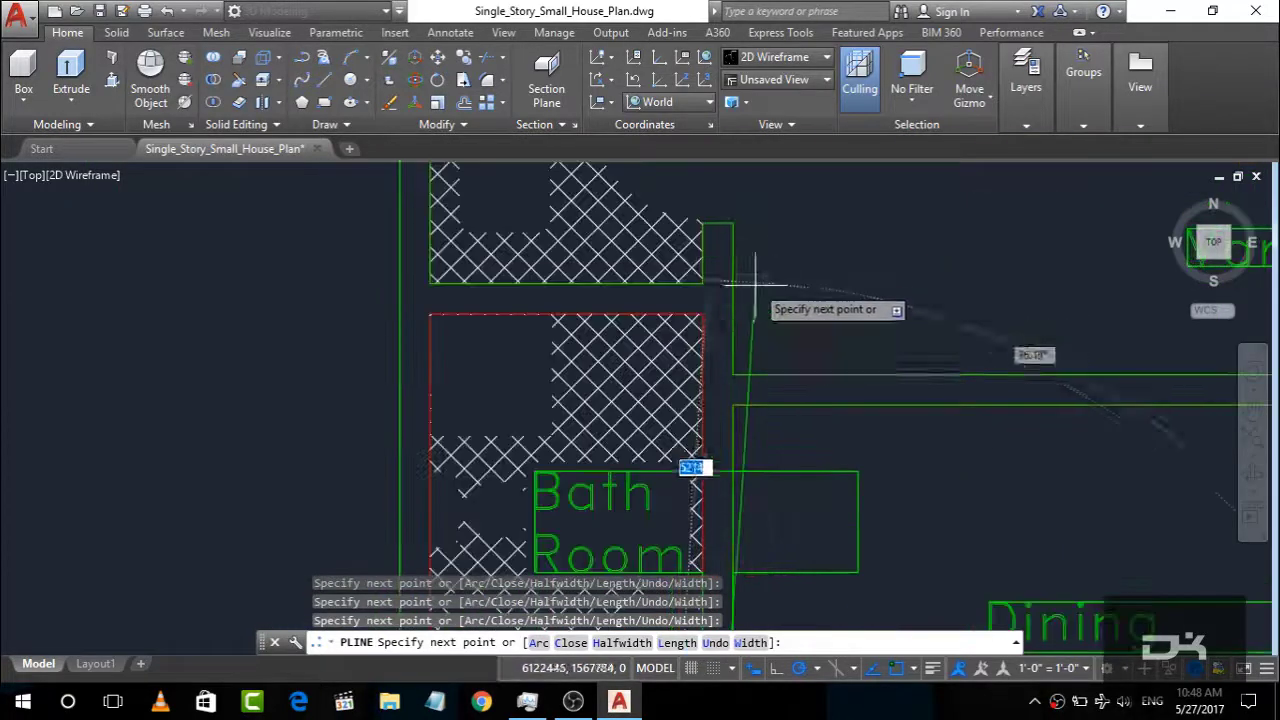
click(703, 316)
scroll(428, 340, down, 3)
scroll(470, 360, up, 4)
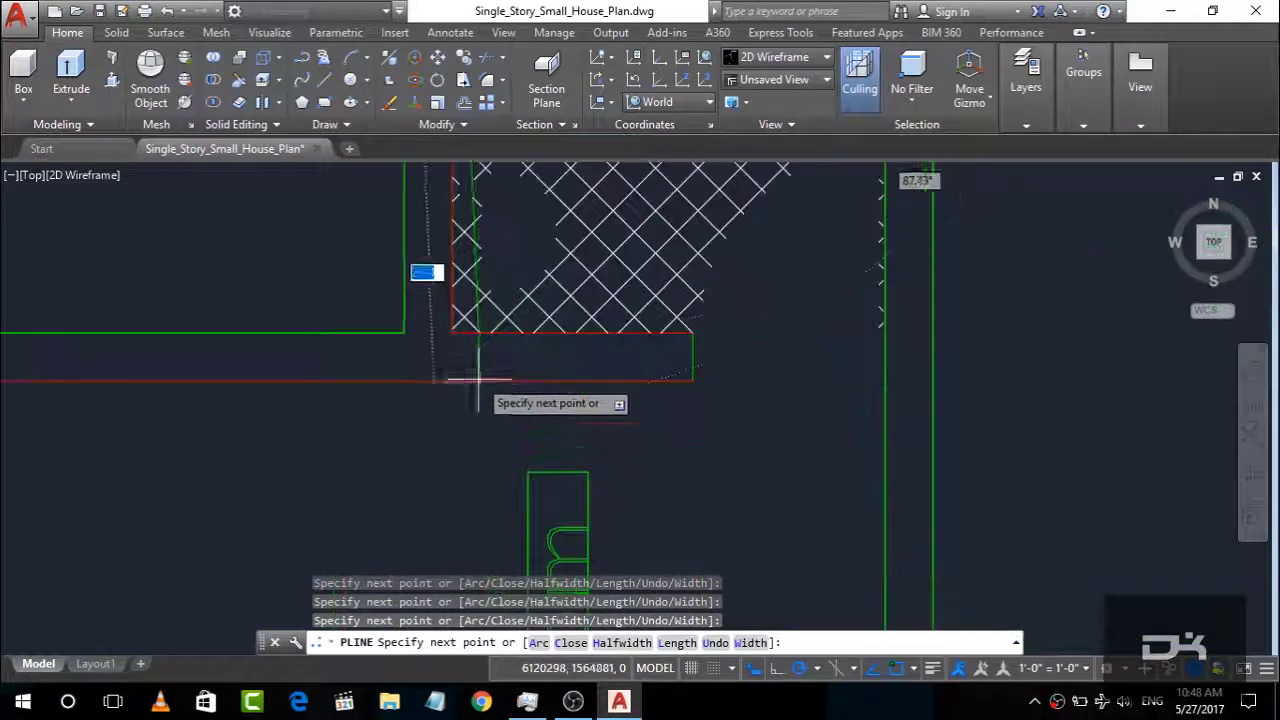
scroll(453, 345, up, 5)
click(400, 271)
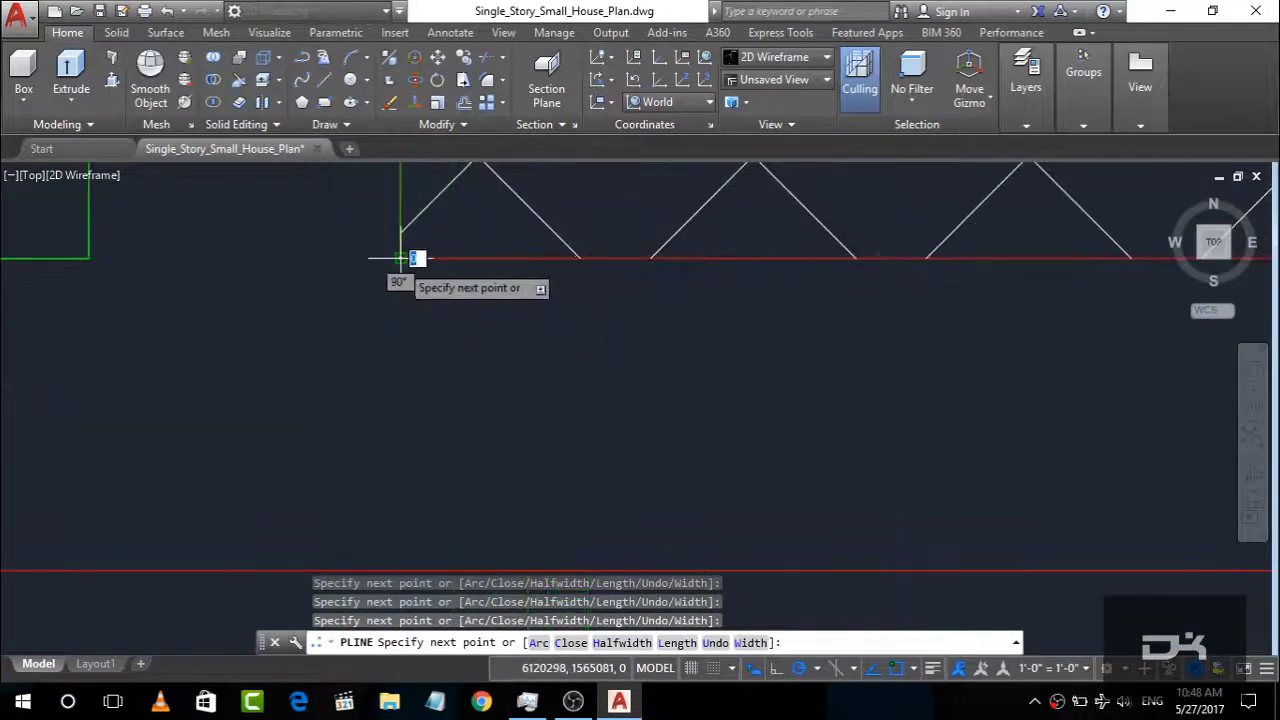
scroll(460, 330, down, 3)
scroll(515, 340, up, 2)
click(530, 310)
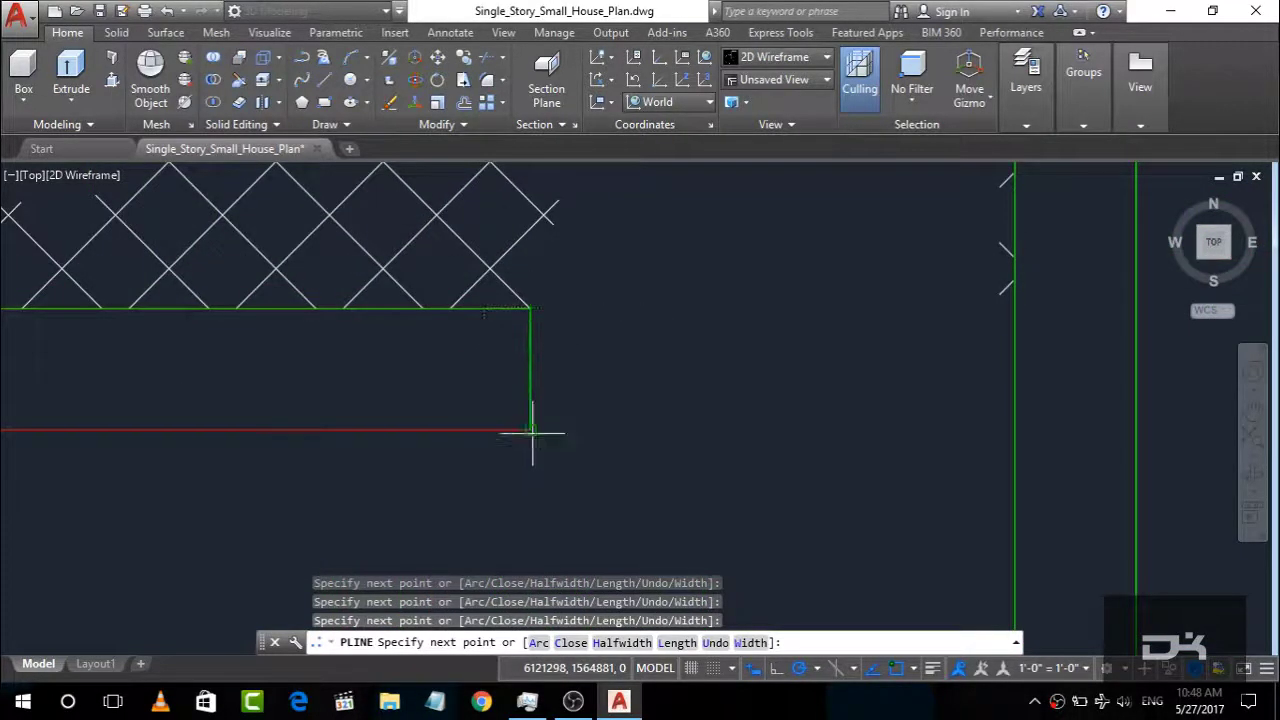
scroll(766, 251, down, 2)
click(300, 314)
scroll(280, 265, down, 2)
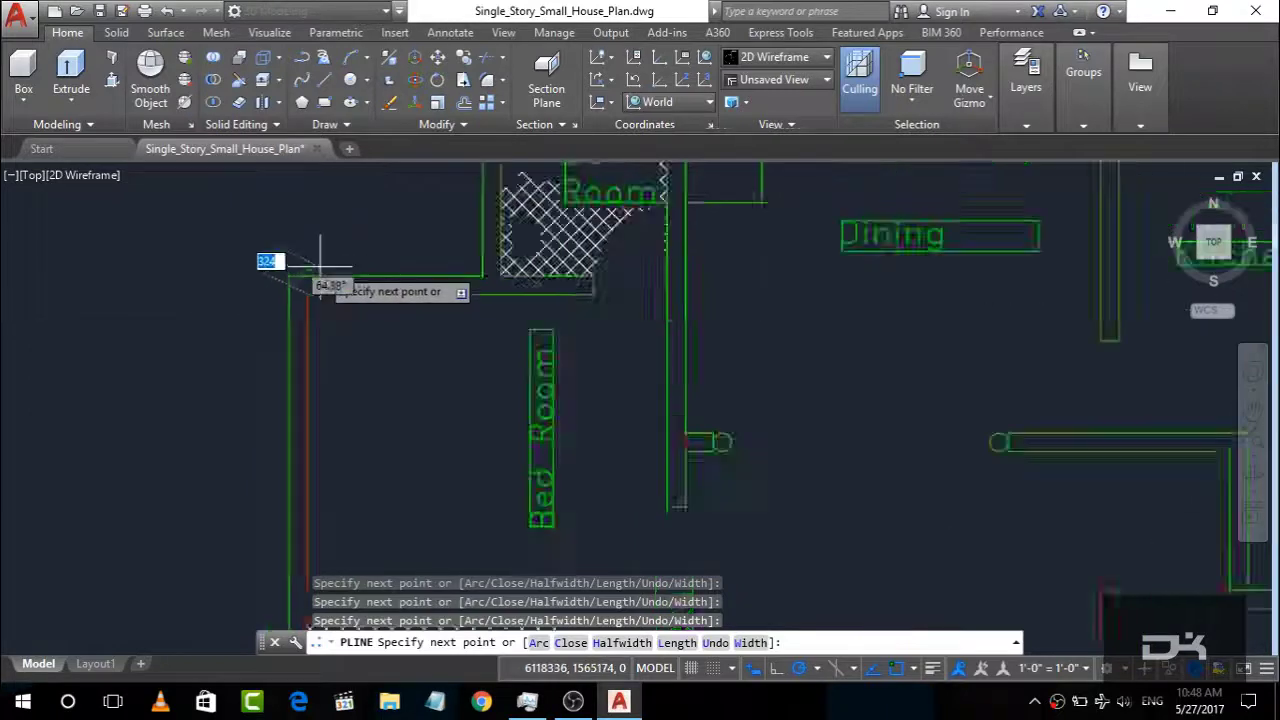
scroll(325, 195, down, 2)
scroll(345, 380, up, 1)
scroll(349, 397, up, 3)
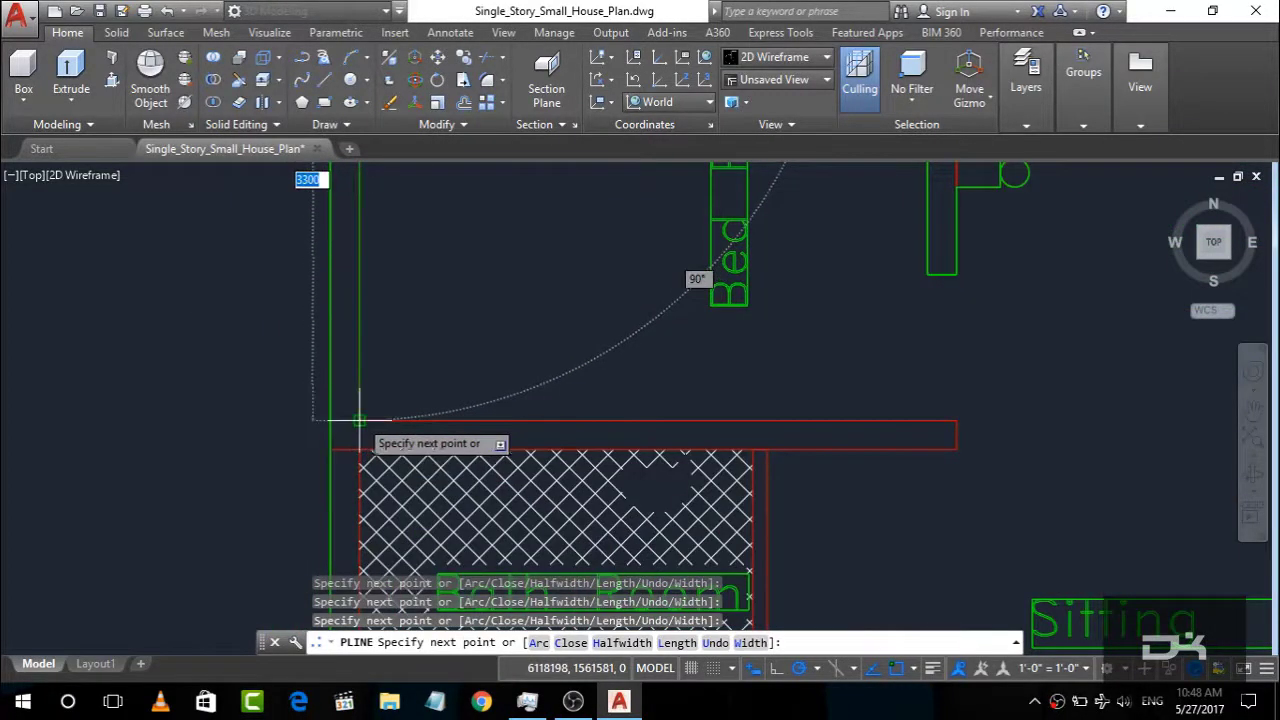
click(360, 420)
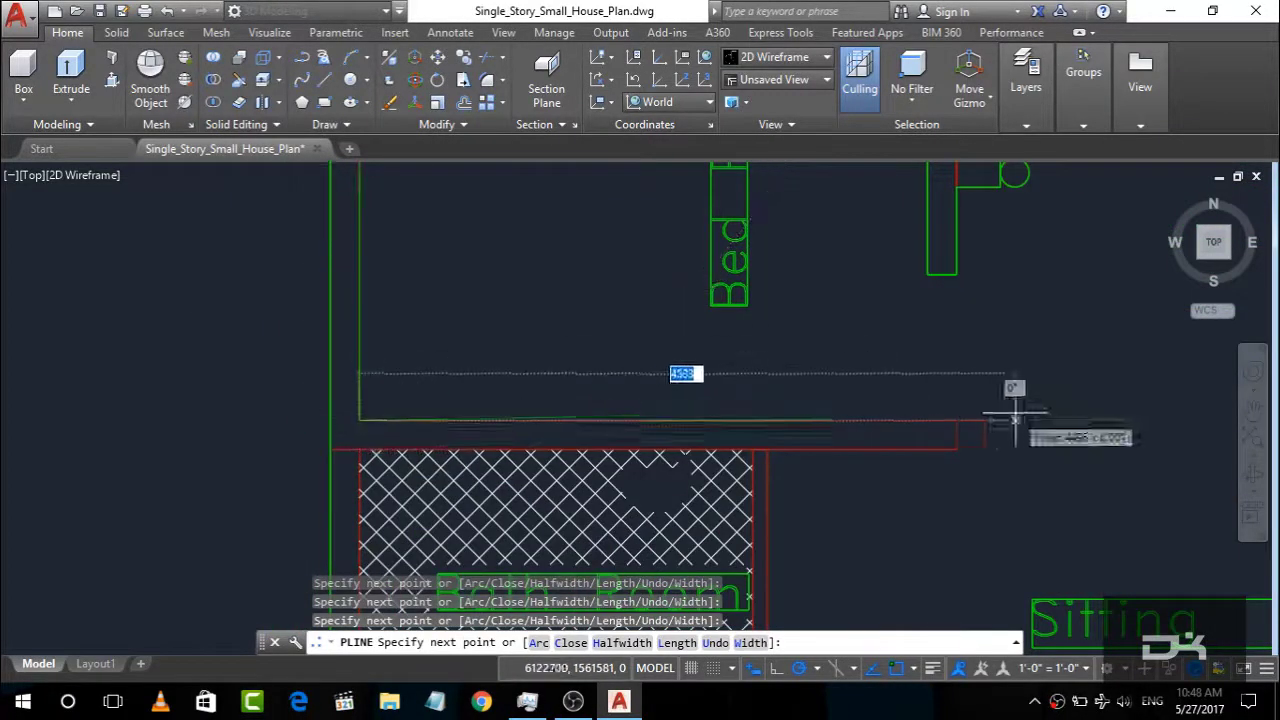
click(957, 451)
scroll(823, 363, down, 3)
scroll(846, 494, up, 1)
scroll(797, 398, up, 2)
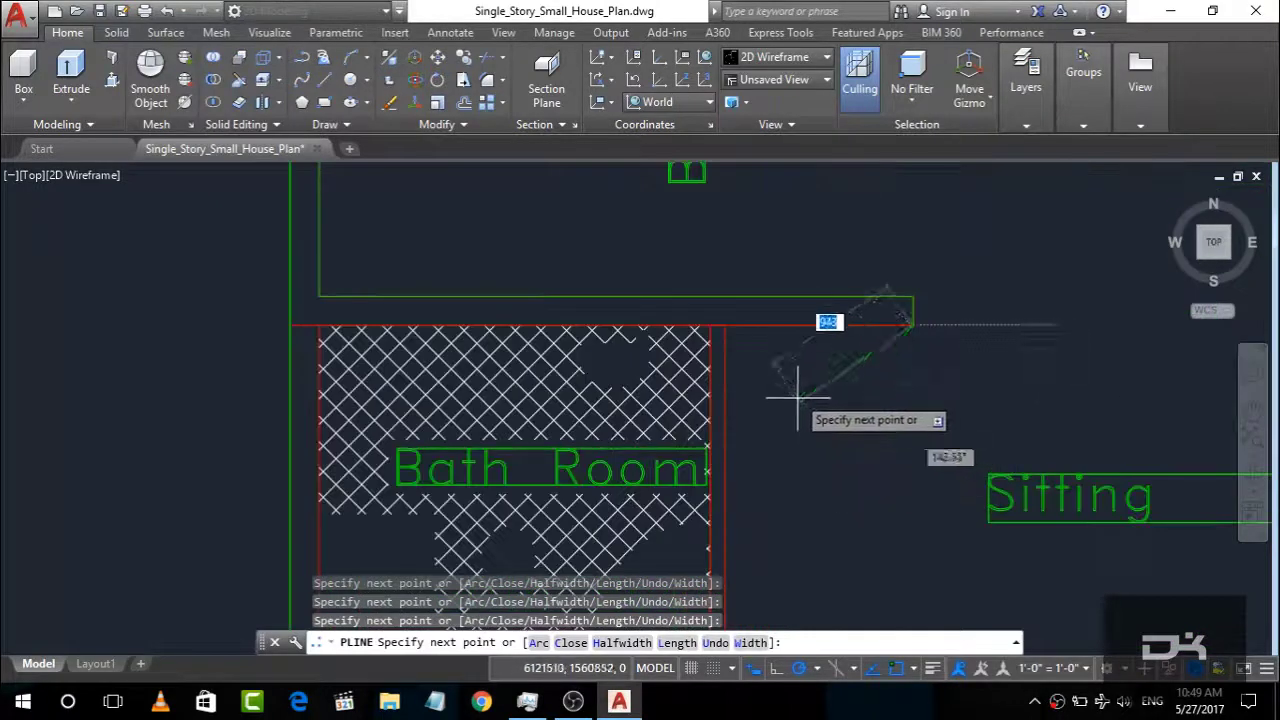
scroll(634, 257, up, 2)
click(614, 206)
scroll(623, 366, down, 3)
scroll(627, 429, up, 3)
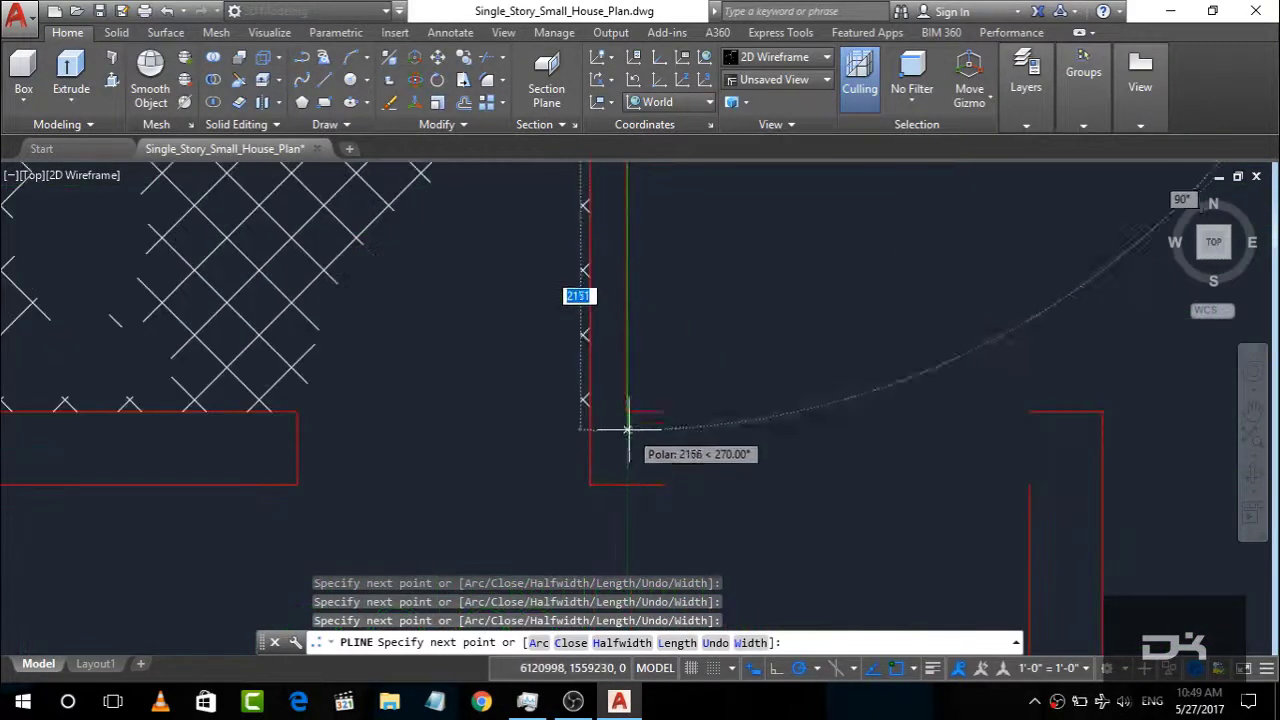
click(627, 412)
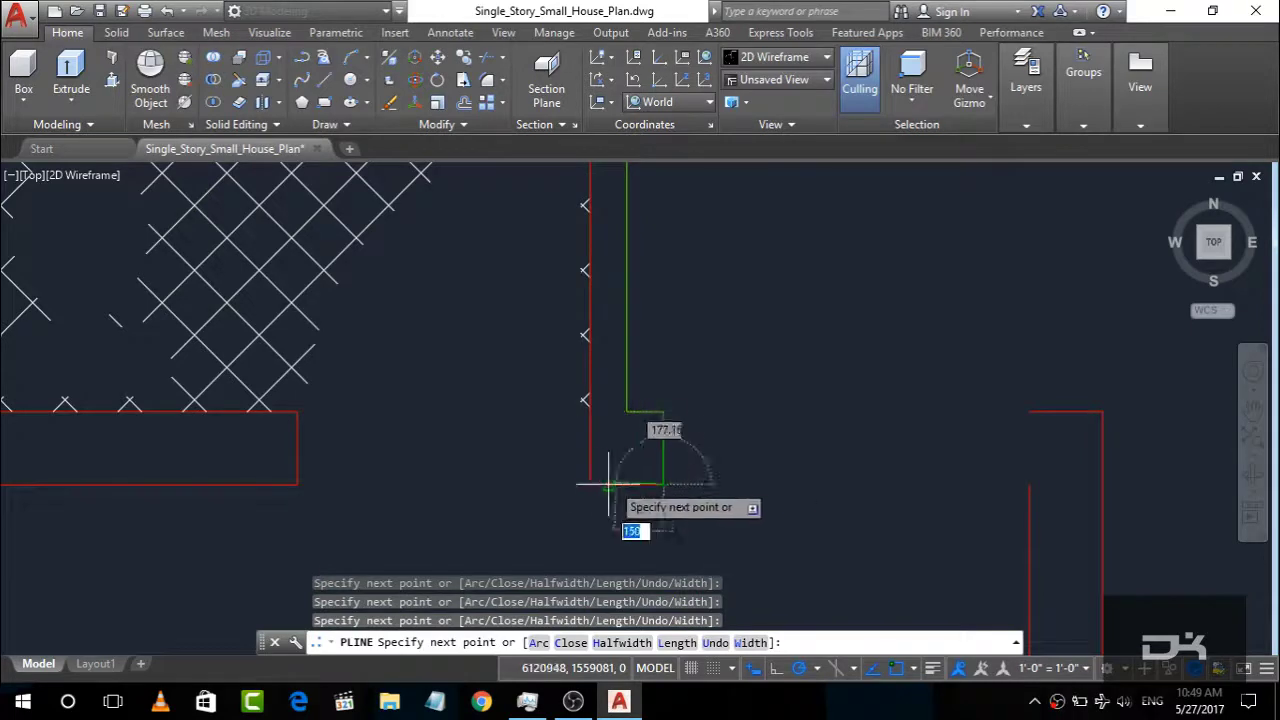
Step: Finish the polyline through the Store wall corners to the last wall corner
scroll(590, 485, down, 3)
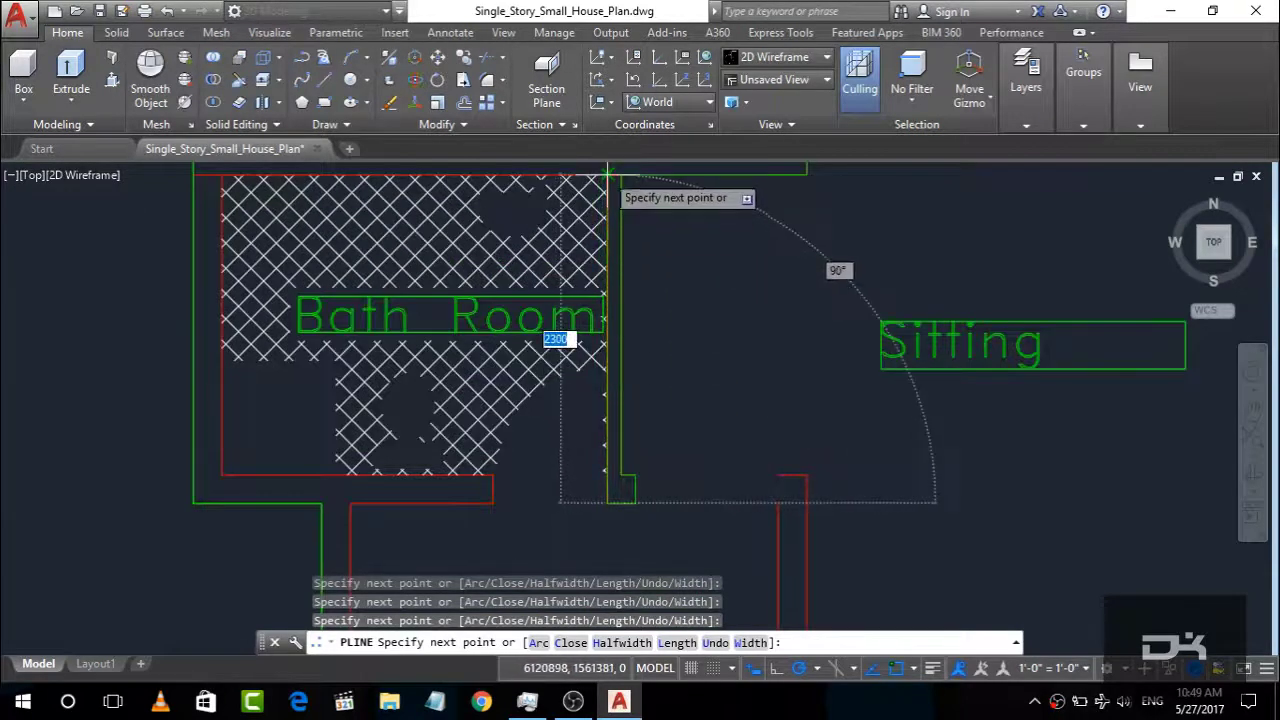
scroll(607, 172, up, 3)
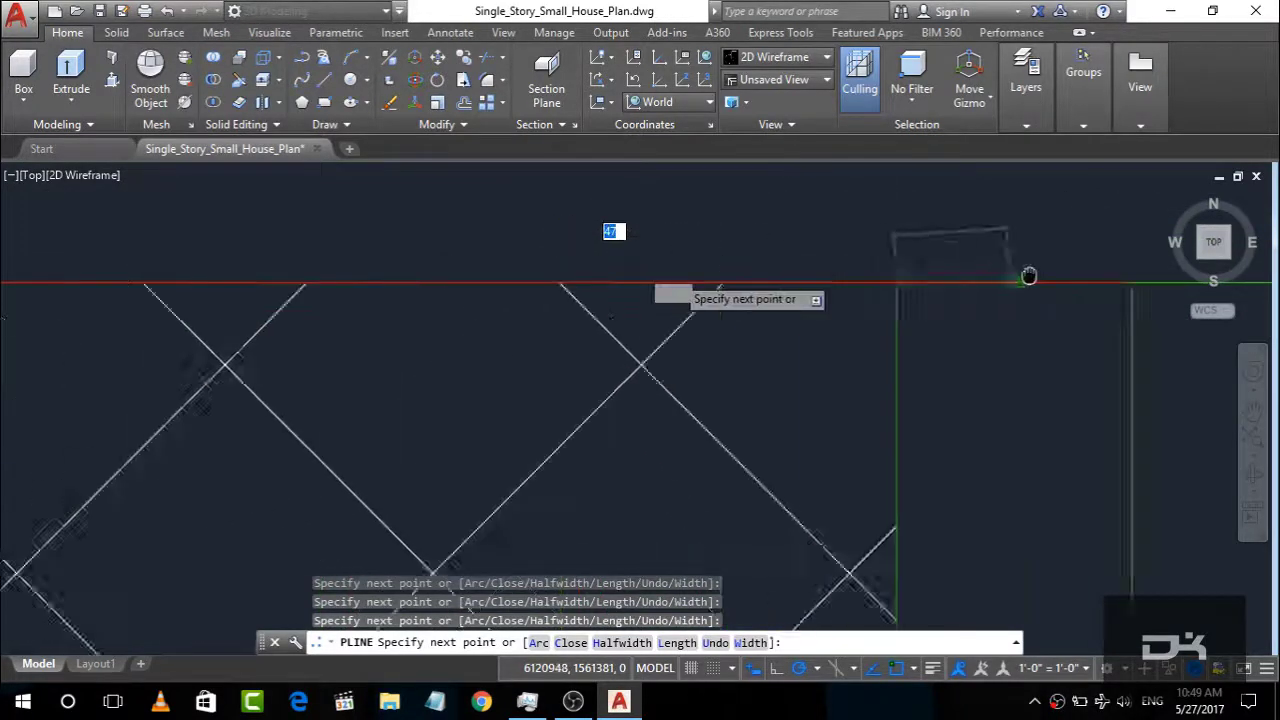
scroll(1029, 276, down, 3)
scroll(914, 363, up, 2)
scroll(486, 180, up, 2)
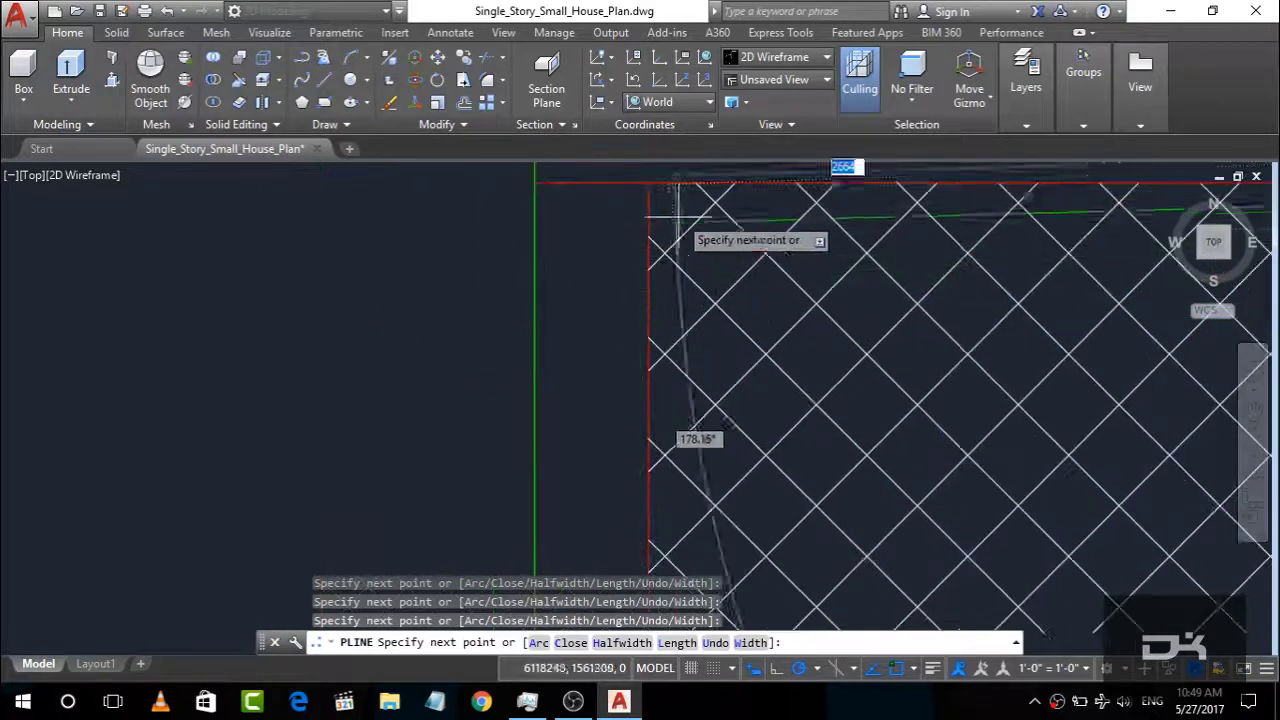
scroll(580, 212, down, 3)
scroll(514, 286, up, 3)
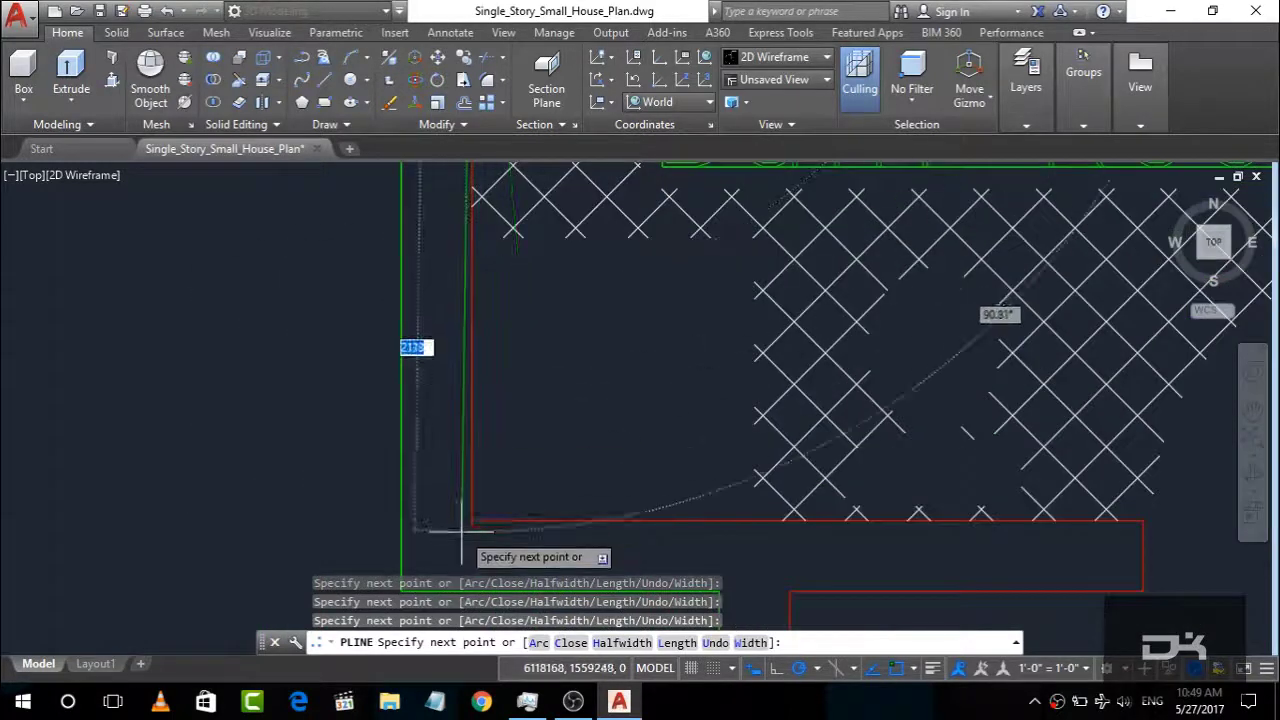
scroll(614, 466, down, 3)
scroll(623, 520, up, 3)
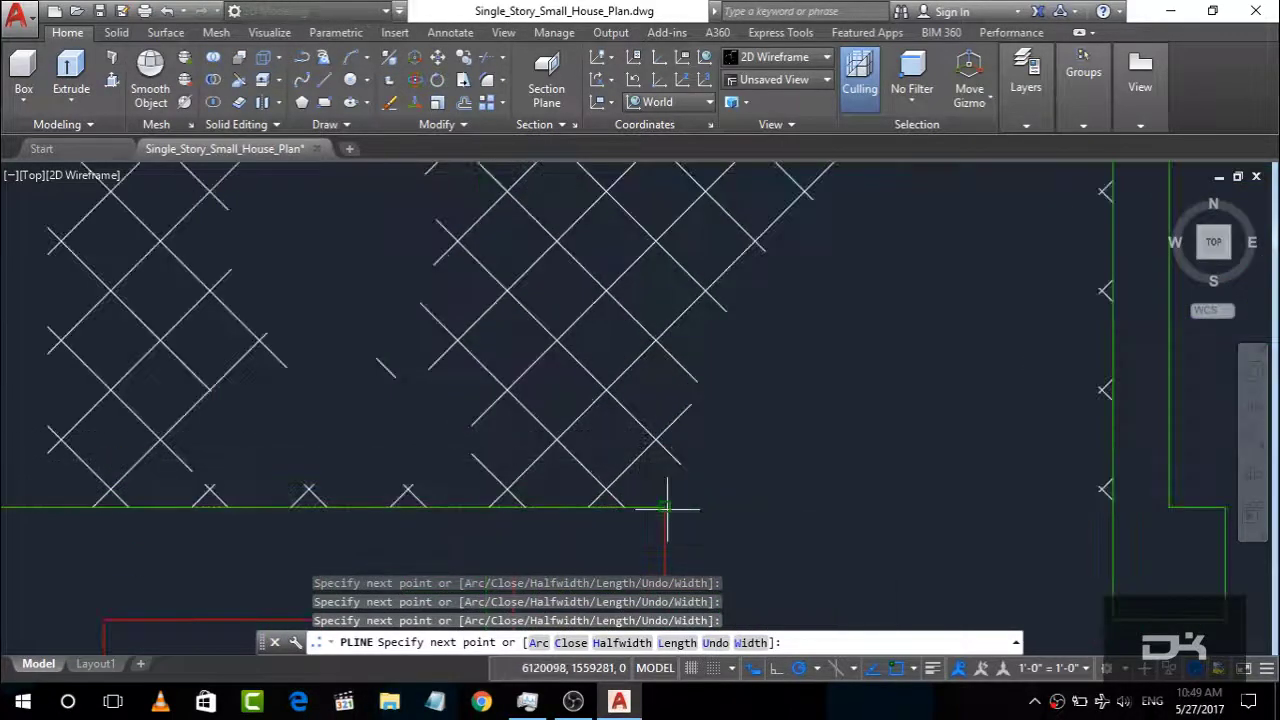
scroll(665, 508, down, 2)
scroll(350, 340, down, 2)
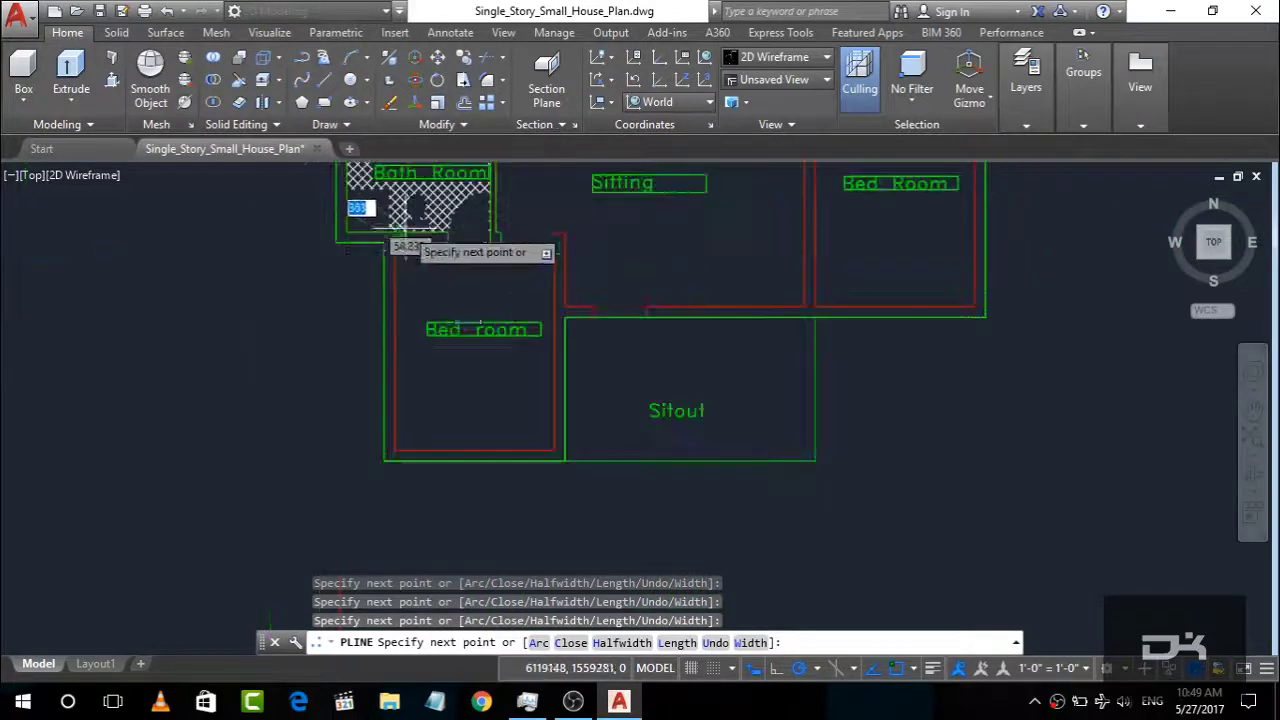
scroll(424, 396, up, 3)
scroll(371, 457, up, 2)
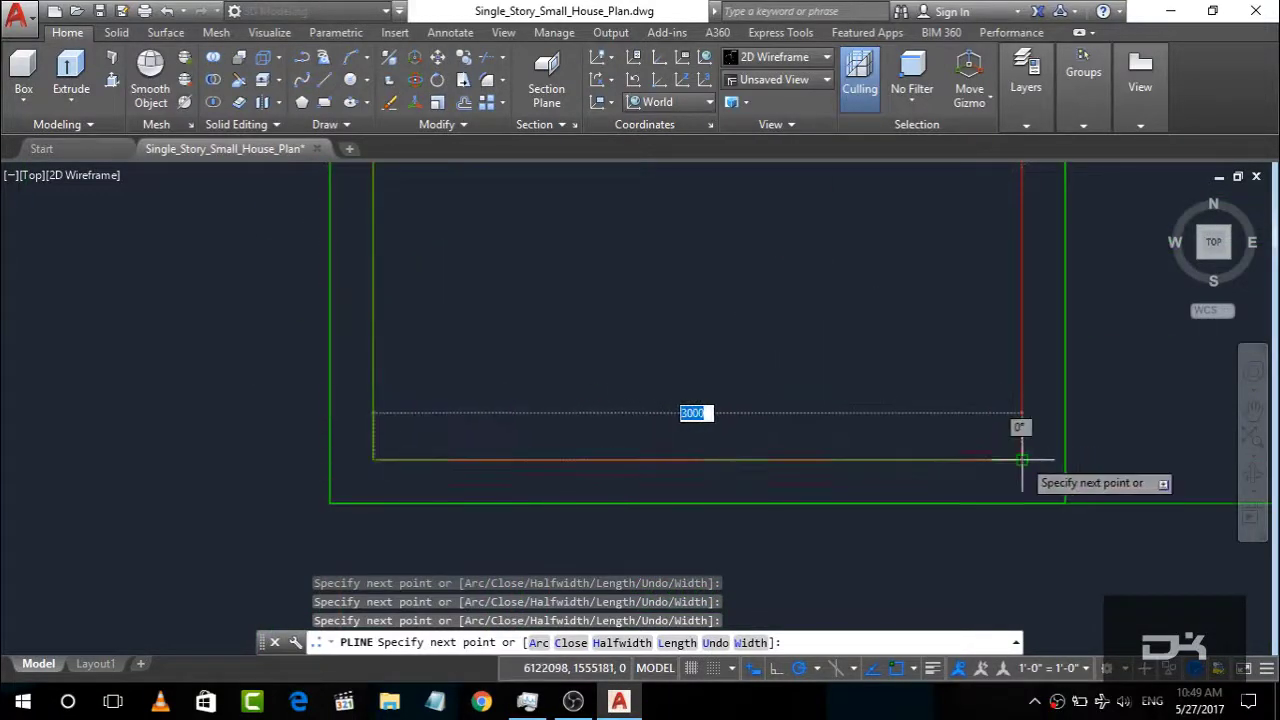
scroll(1021, 460, down, 3)
scroll(600, 394, up, 3)
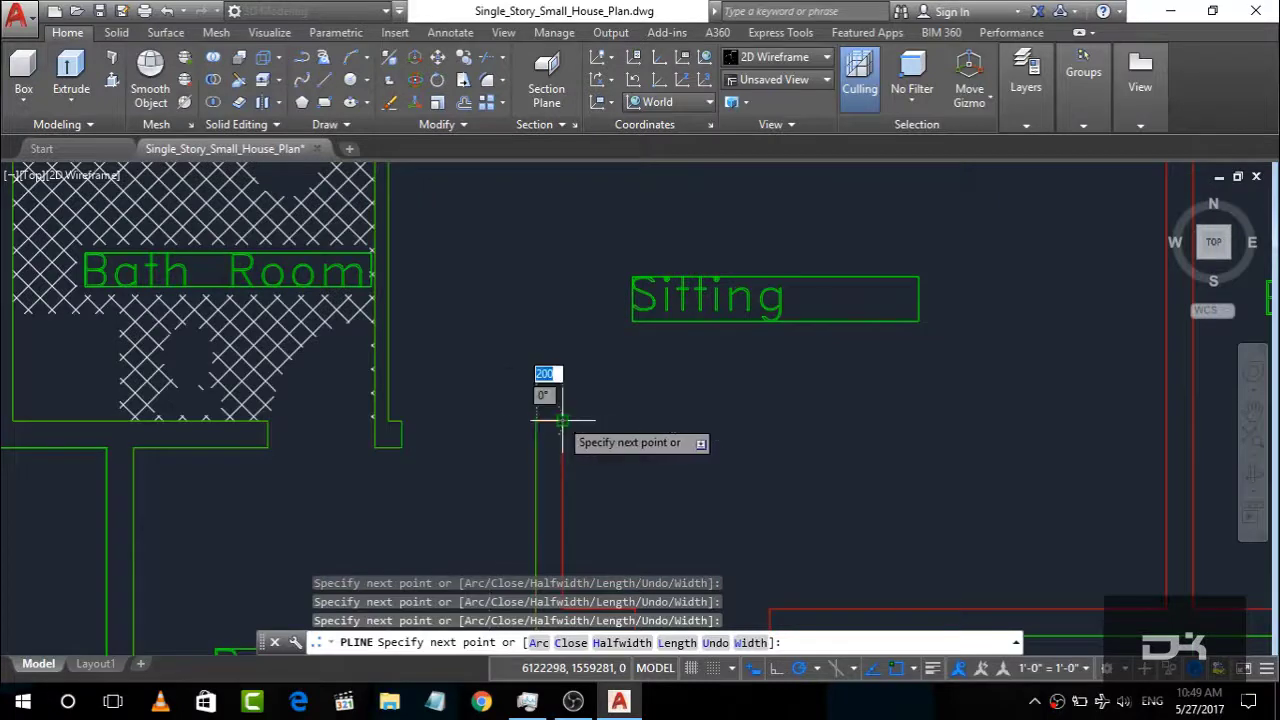
scroll(562, 420, down, 3)
scroll(565, 400, up, 3)
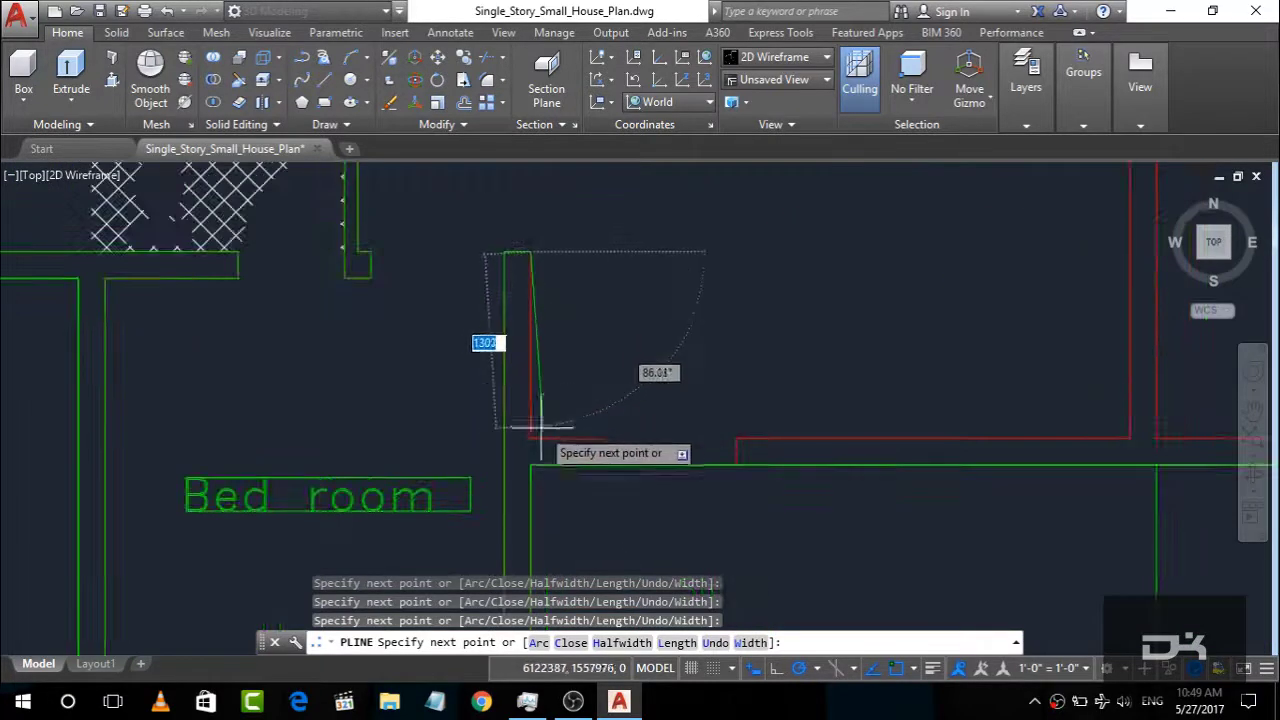
scroll(543, 457, down, 3)
scroll(320, 420, up, 3)
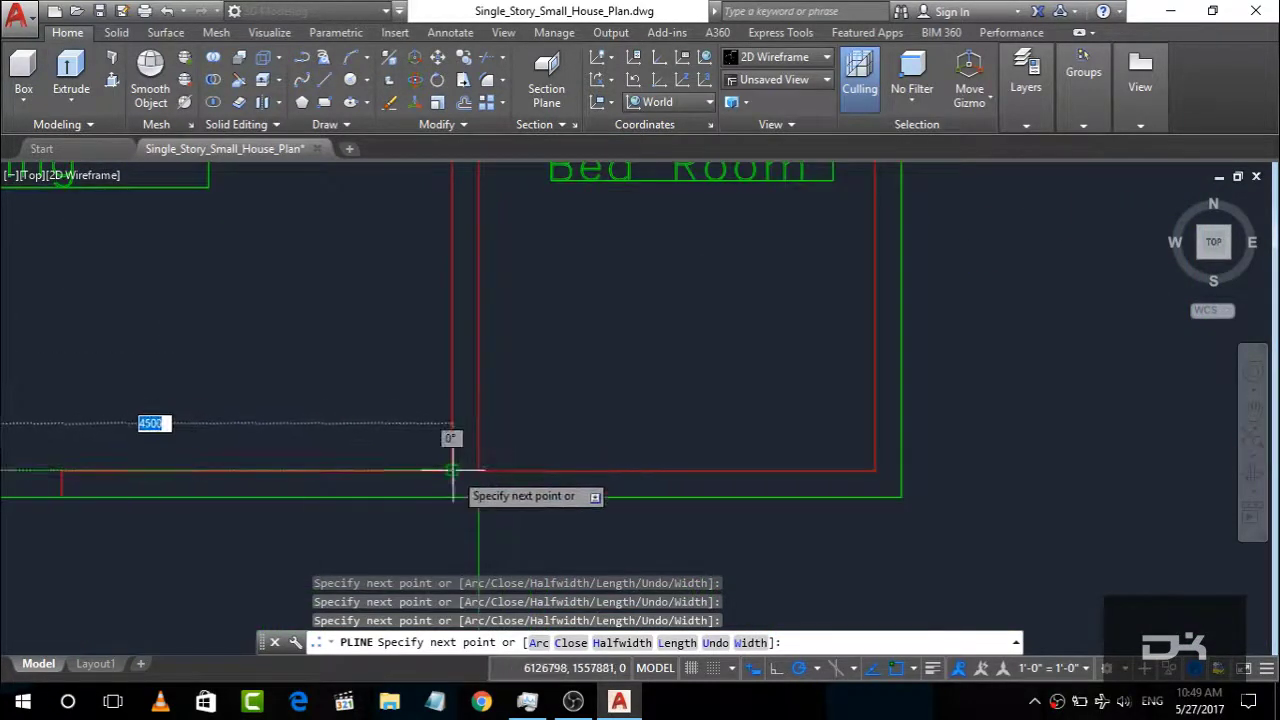
scroll(510, 450, down, 3)
scroll(520, 380, up, 3)
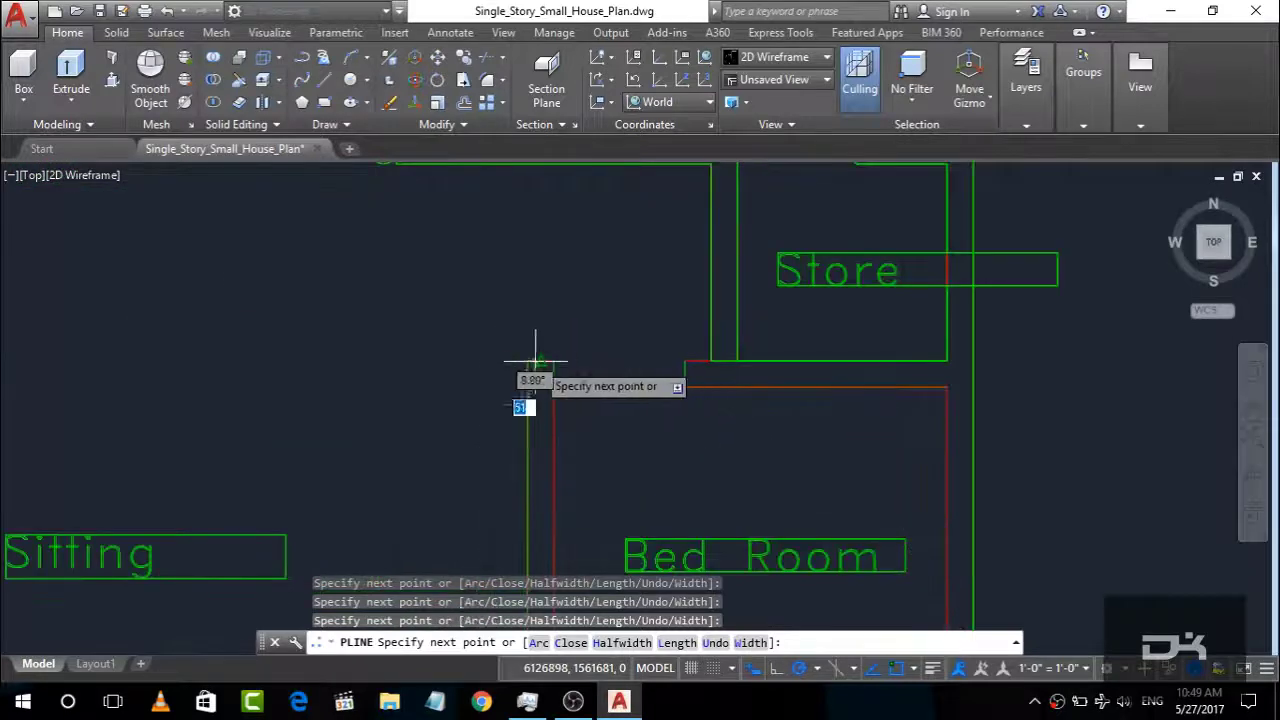
scroll(550, 370, down, 3)
scroll(525, 460, up, 3)
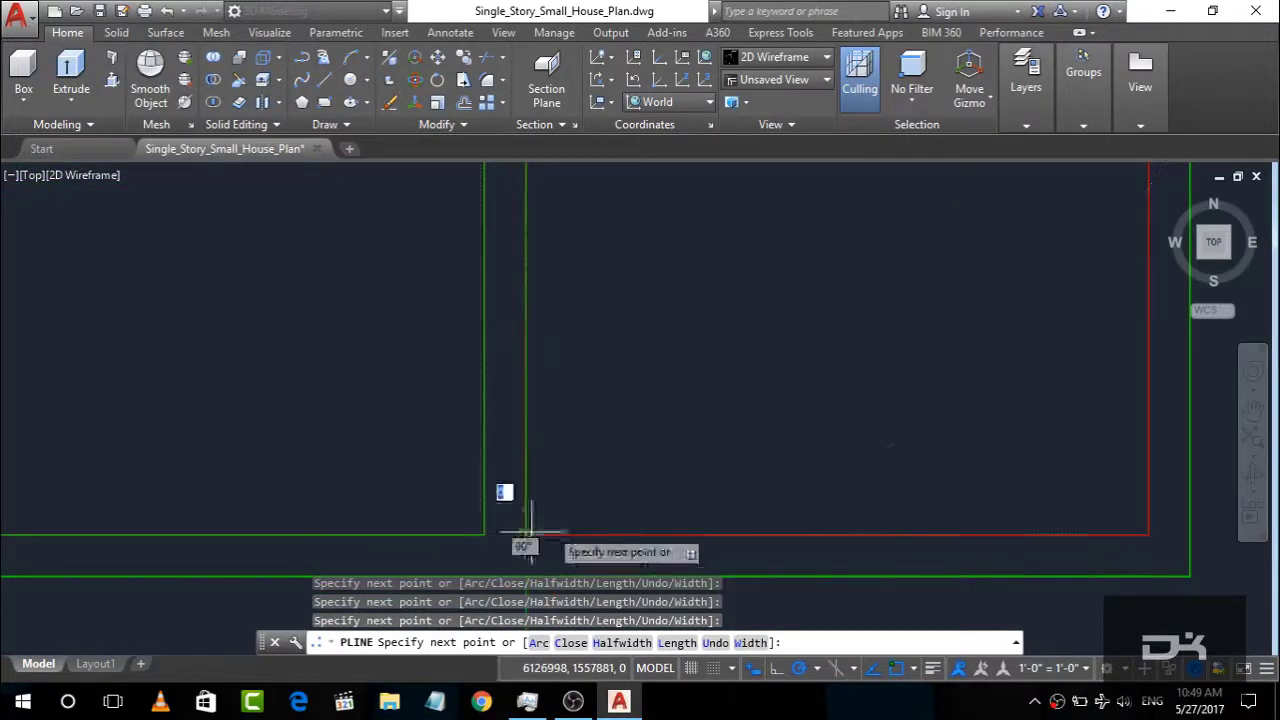
scroll(1080, 450, down, 3)
scroll(971, 349, up, 2)
scroll(914, 409, up, 1)
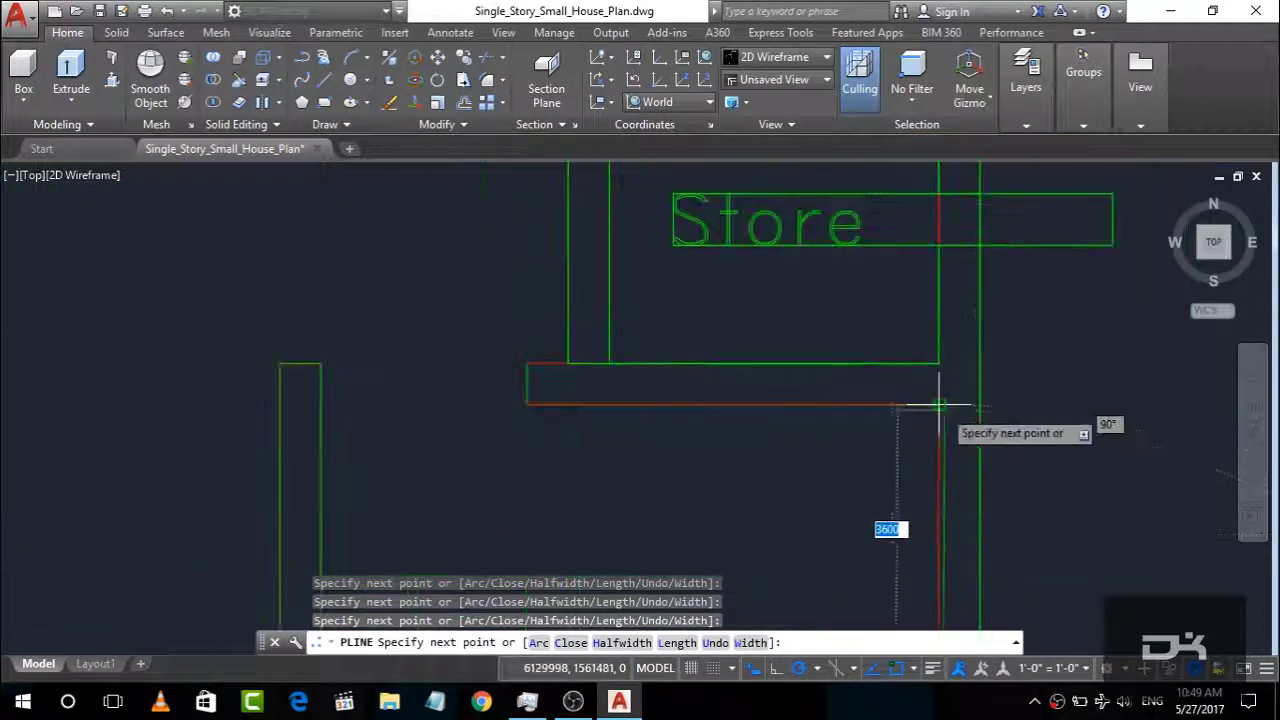
click(537, 404)
scroll(555, 500, down, 3)
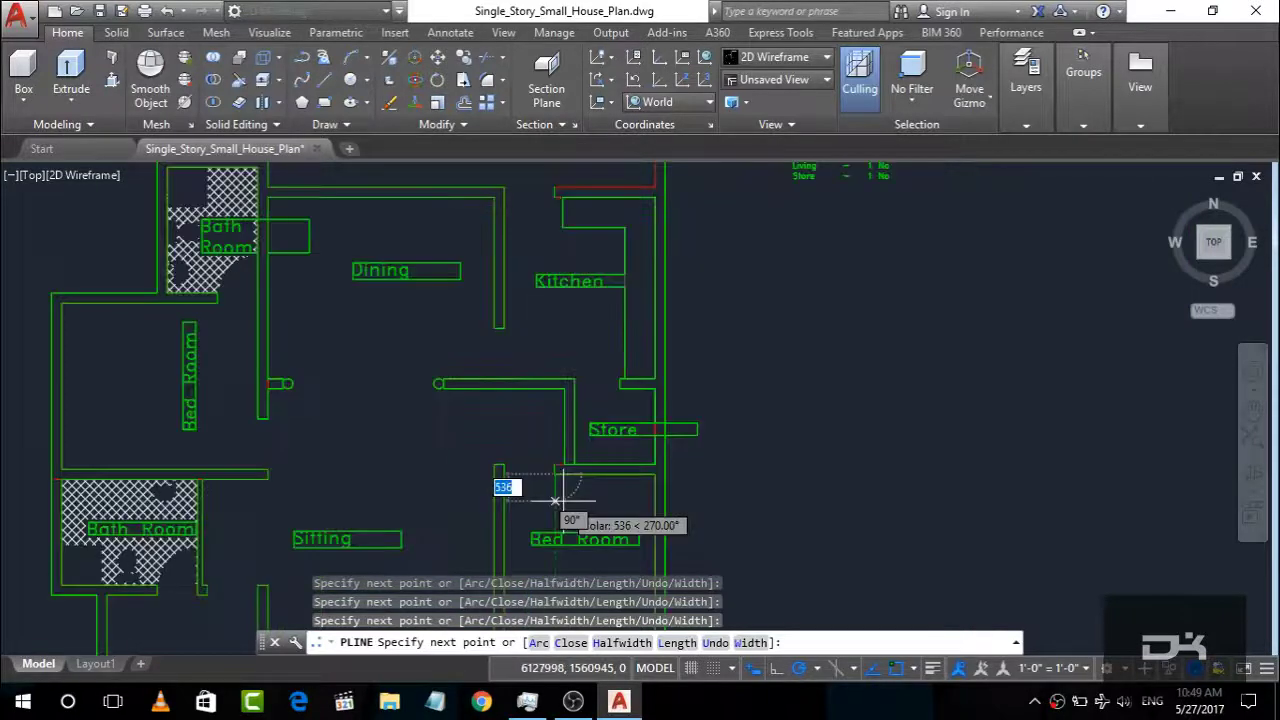
scroll(543, 487, down, 2)
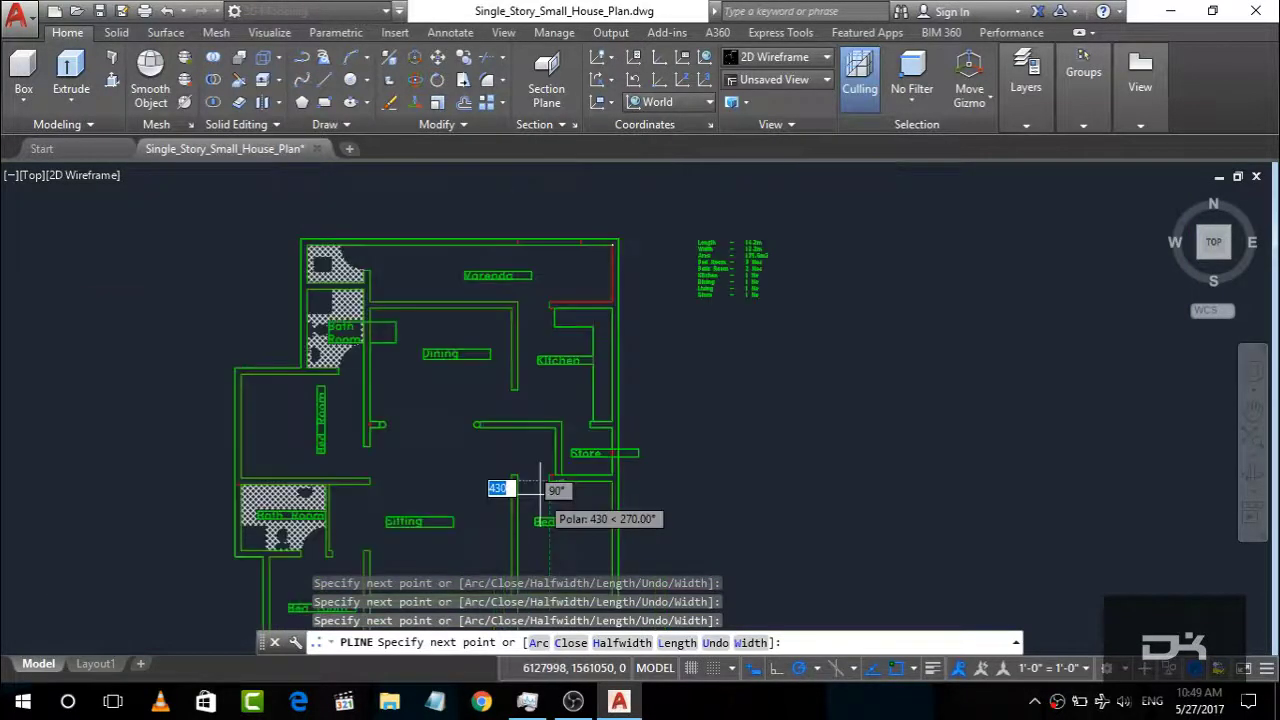
scroll(541, 470, up, 2)
scroll(530, 430, up, 2)
scroll(555, 425, up, 2)
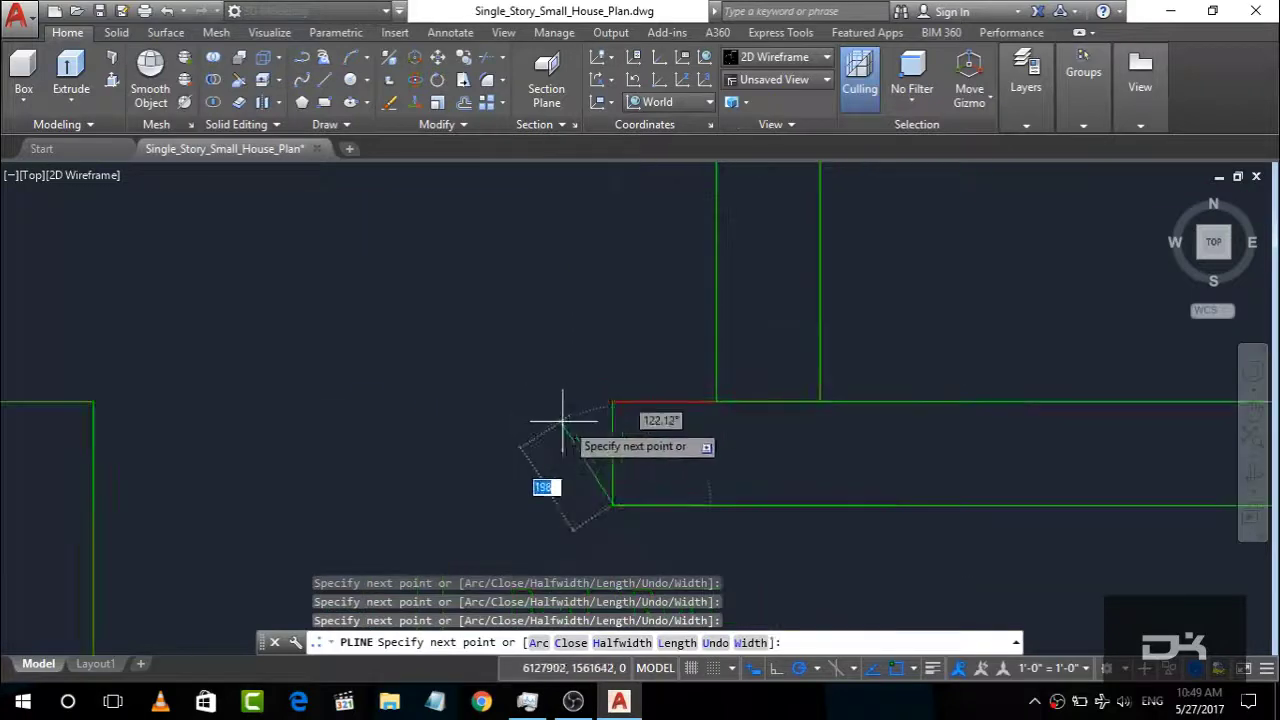
scroll(716, 404, down, 3)
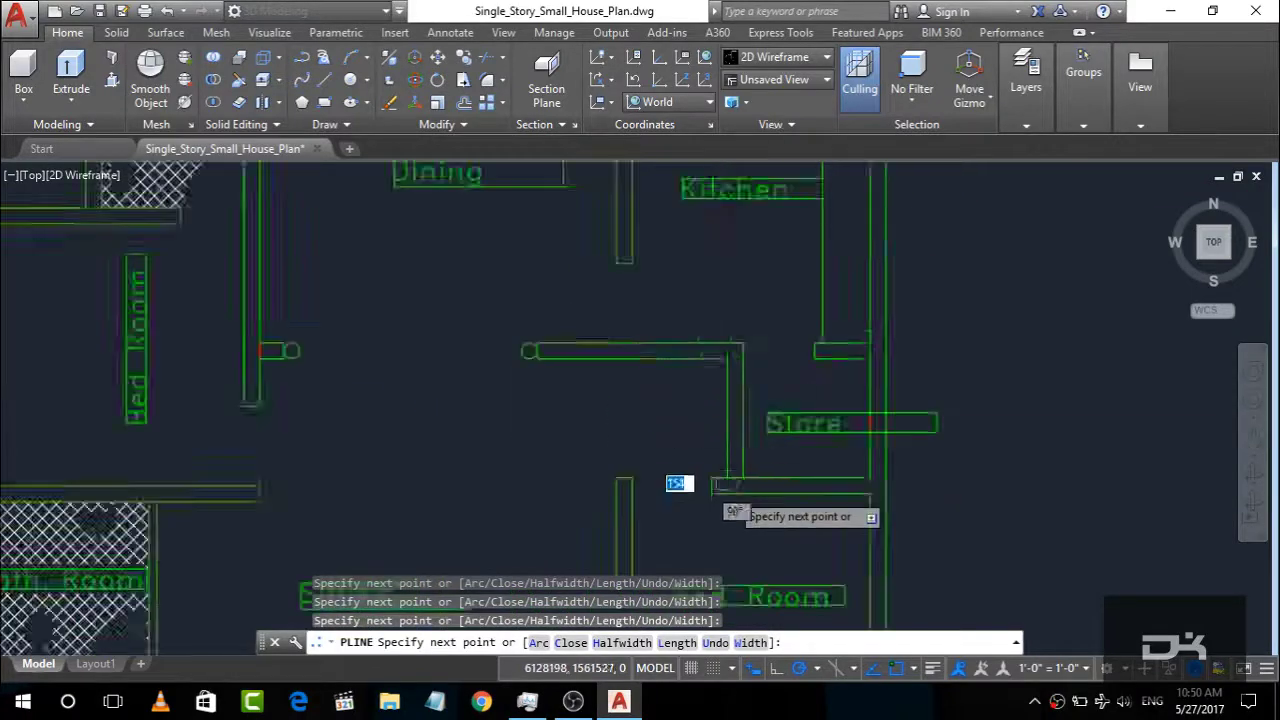
scroll(677, 480, up, 2)
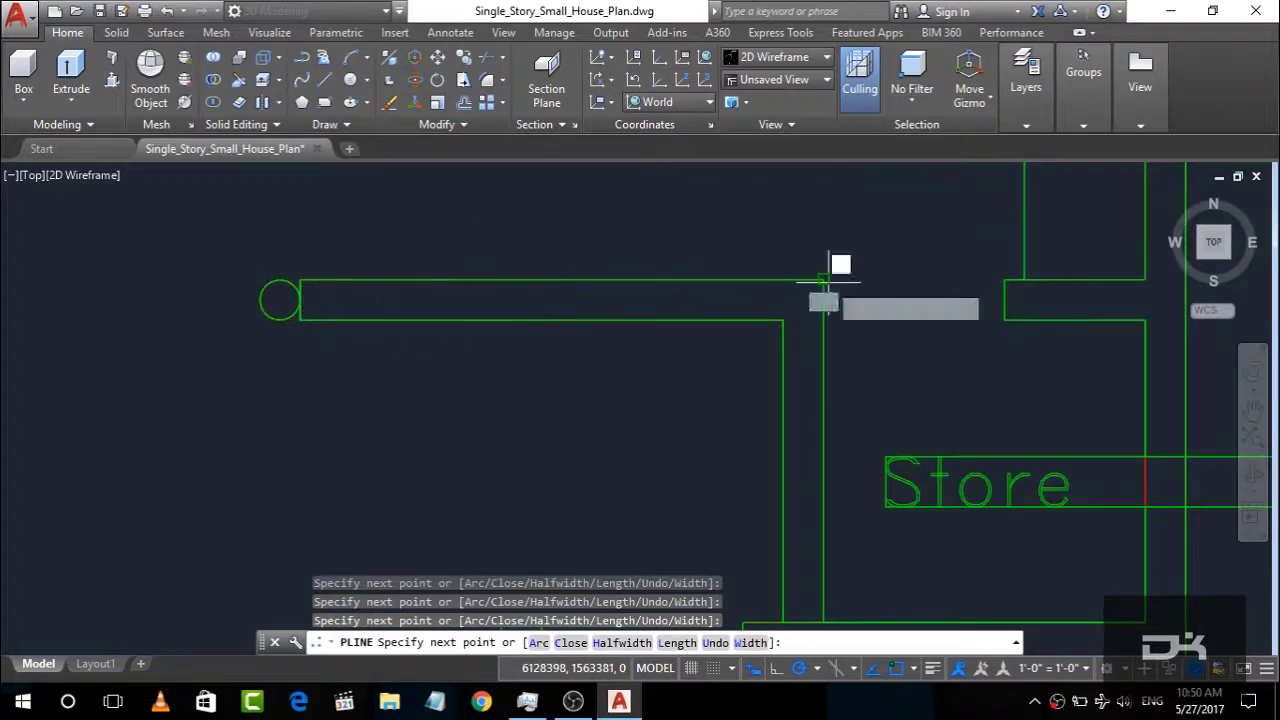
scroll(646, 371, down, 2)
scroll(665, 435, up, 2)
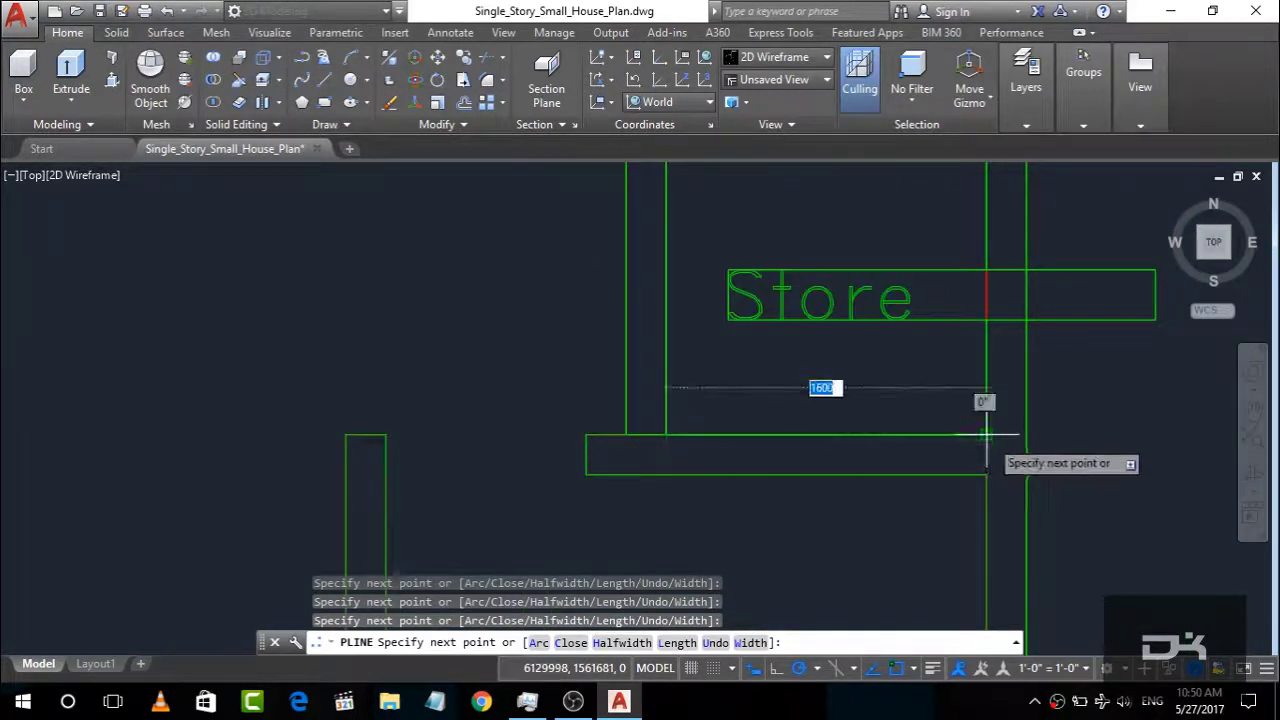
scroll(960, 420, down, 3)
scroll(860, 450, up, 3)
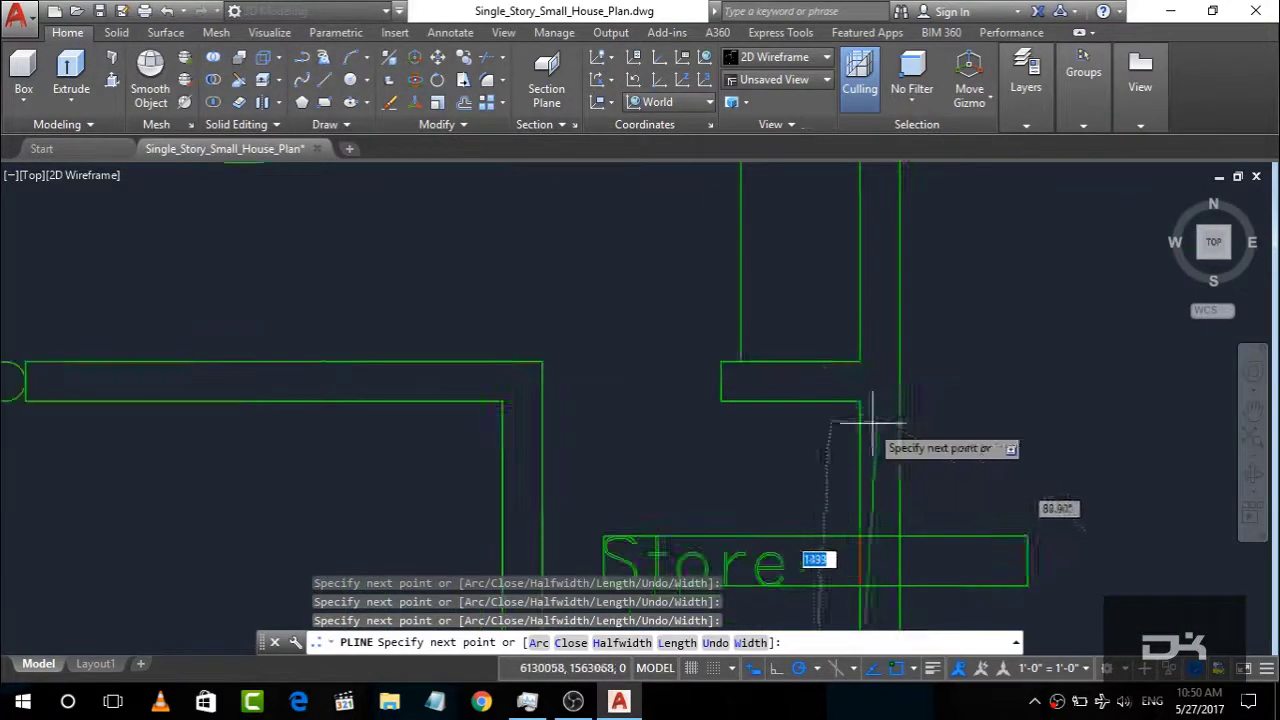
click(722, 401)
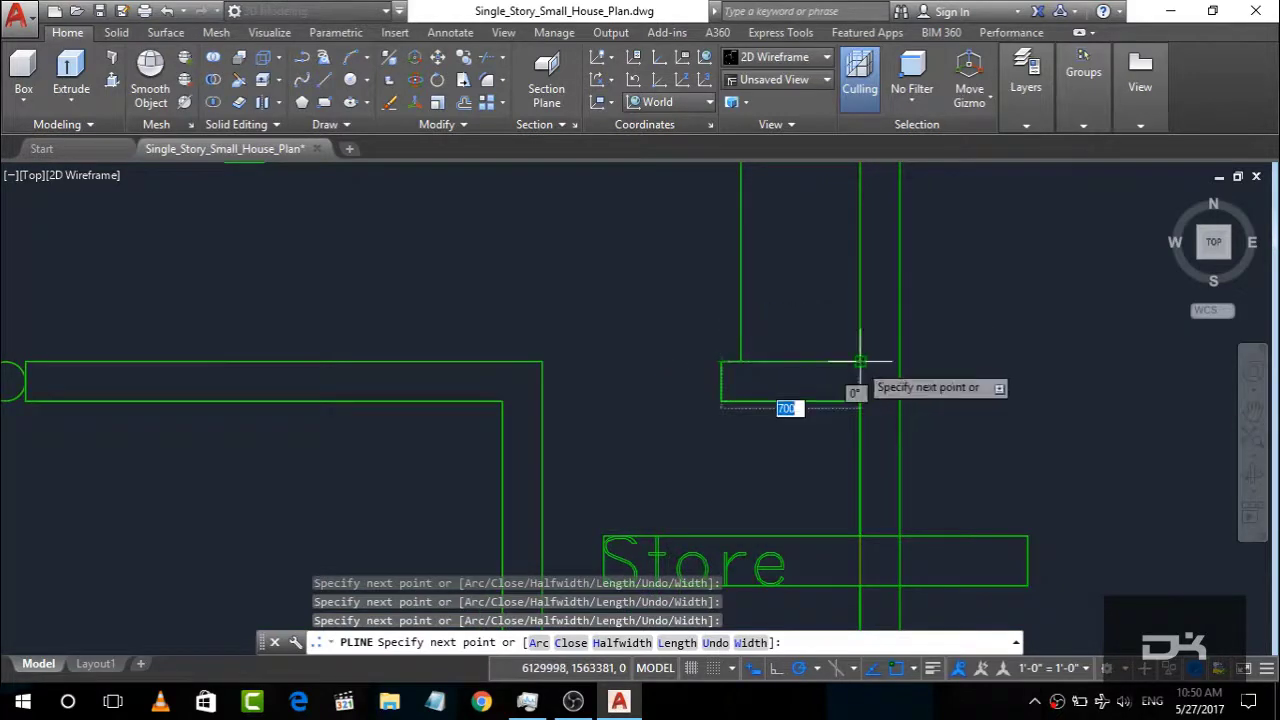
scroll(820, 445, down, 3)
scroll(808, 440, down, 2)
scroll(836, 356, up, 5)
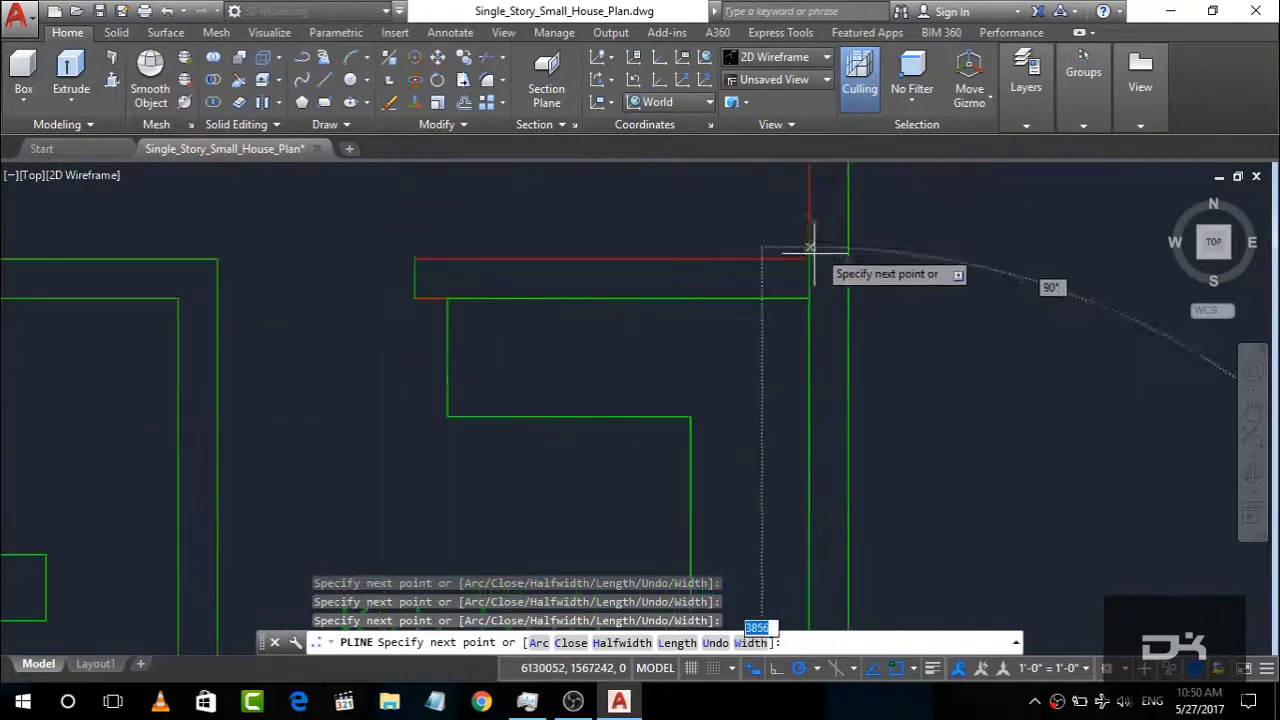
click(414, 258)
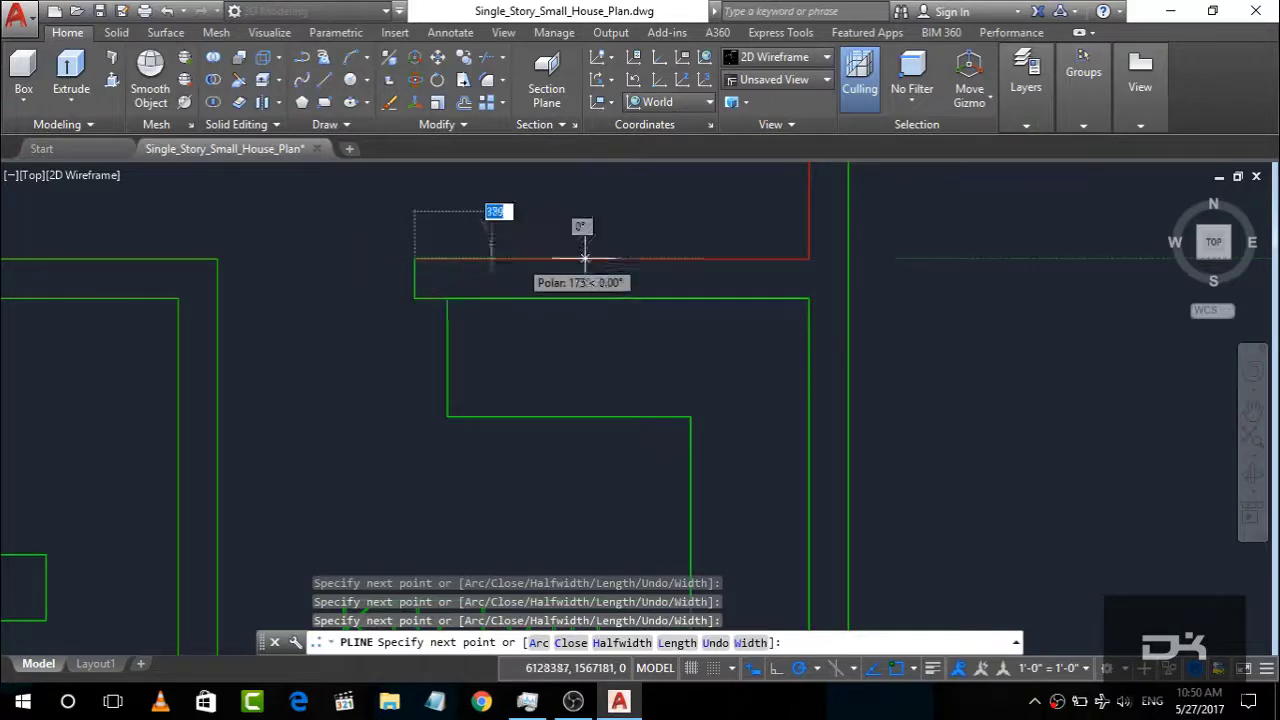
scroll(717, 329, down, 2)
scroll(746, 329, up, 2)
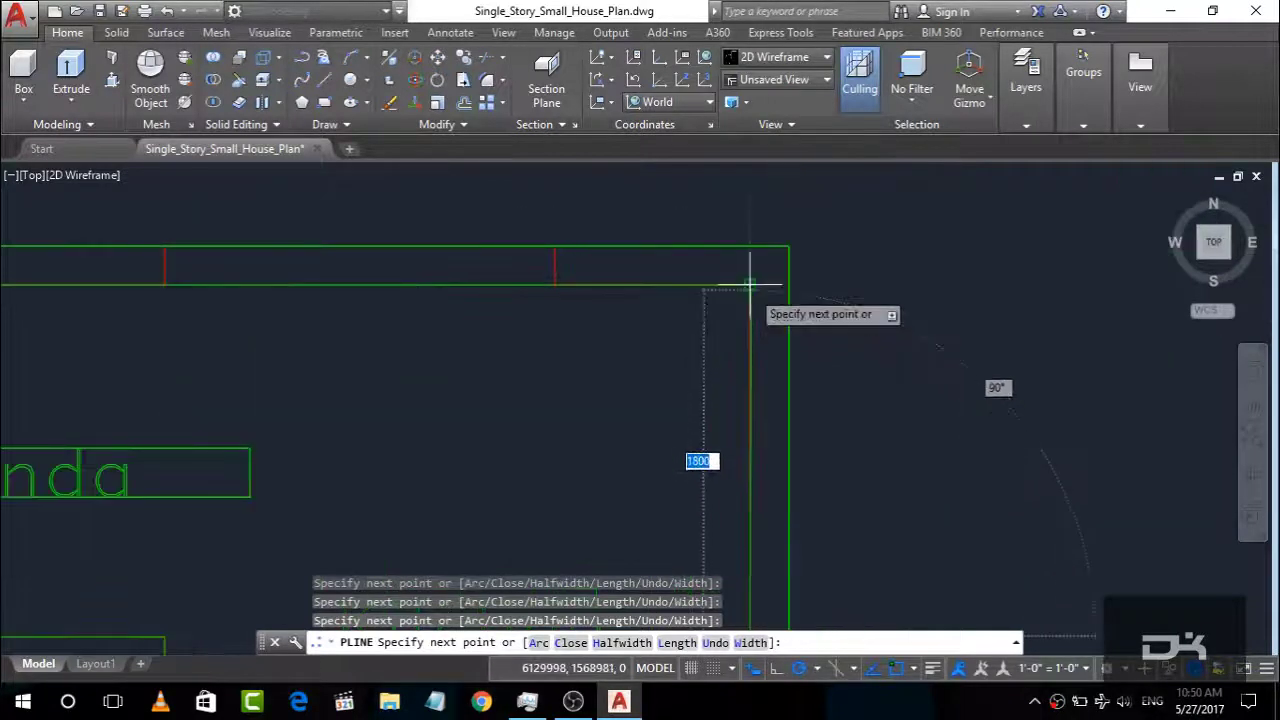
click(750, 285)
key(Escape)
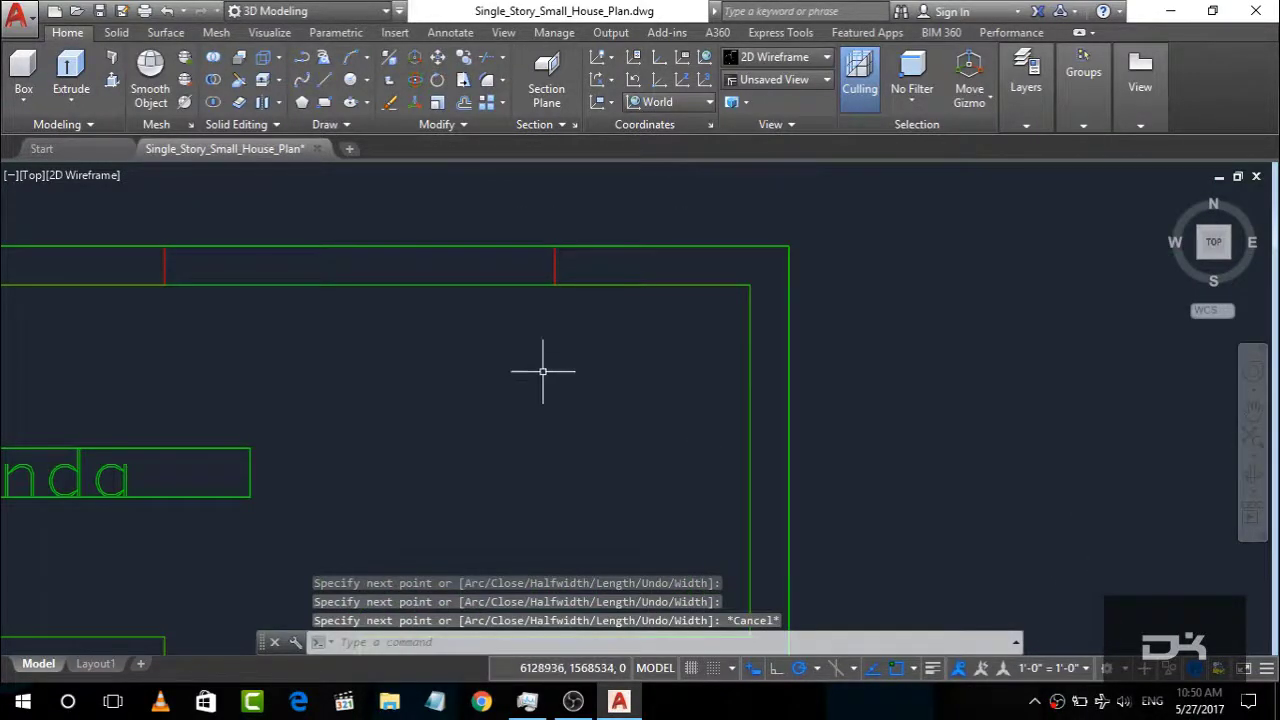
text(BO)
Step: Create boundary polylines by picking a point inside the wall band, producing 13 outlines
key(Return)
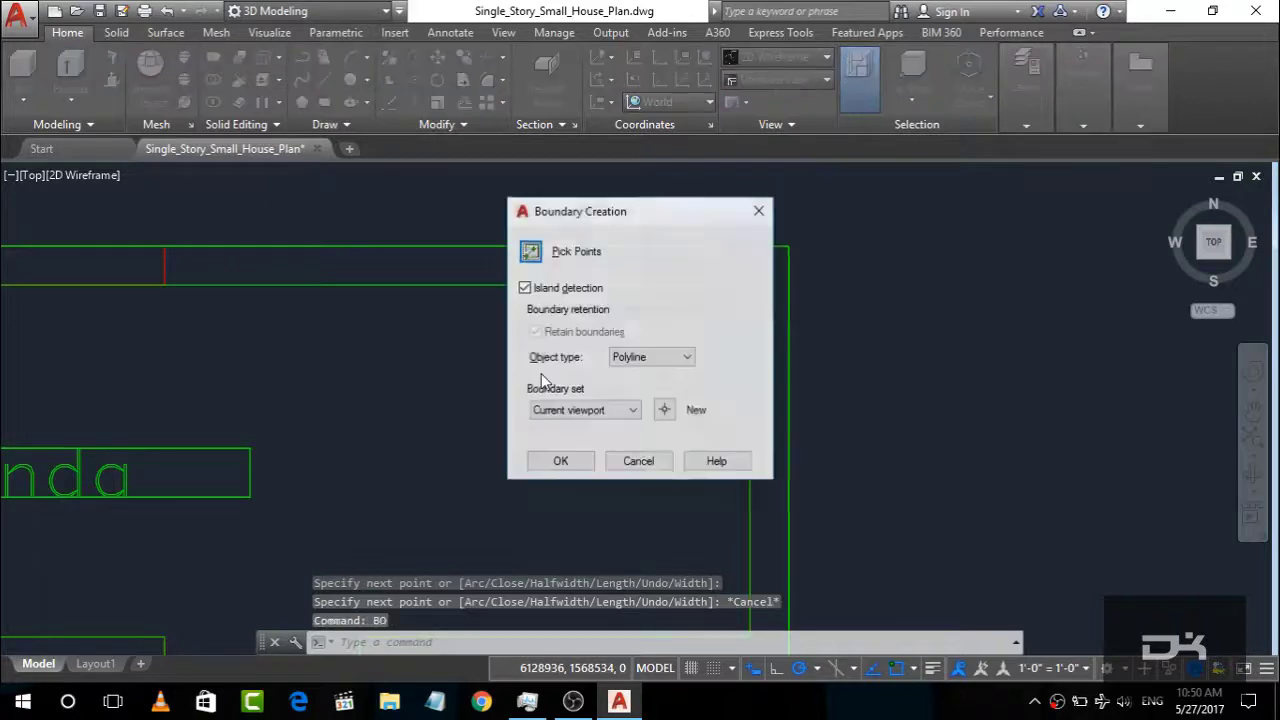
click(530, 252)
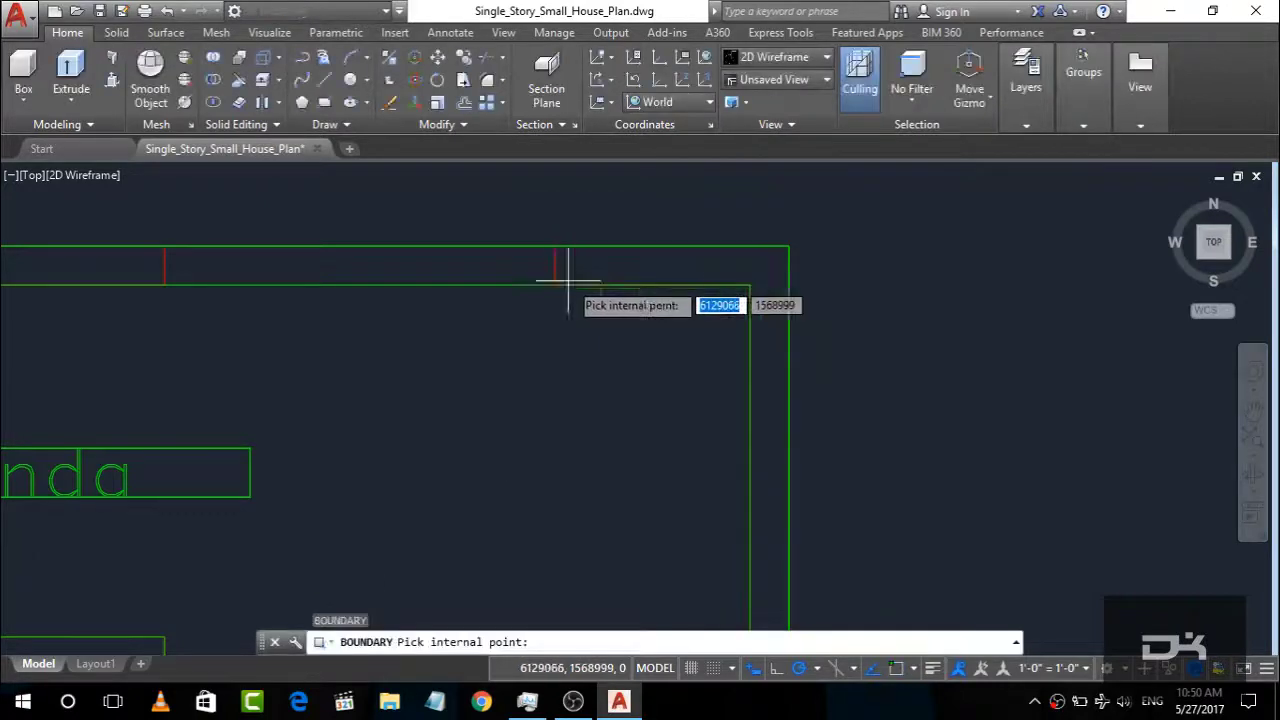
click(751, 285)
click(735, 362)
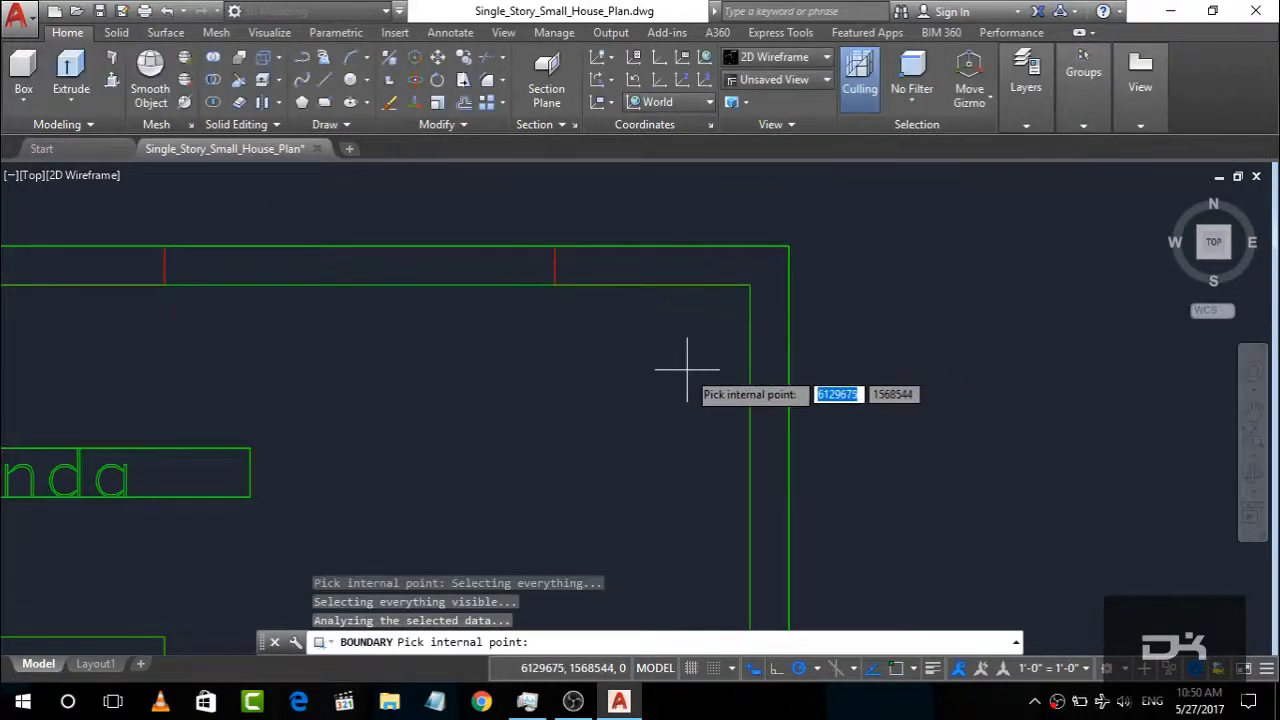
click(749, 289)
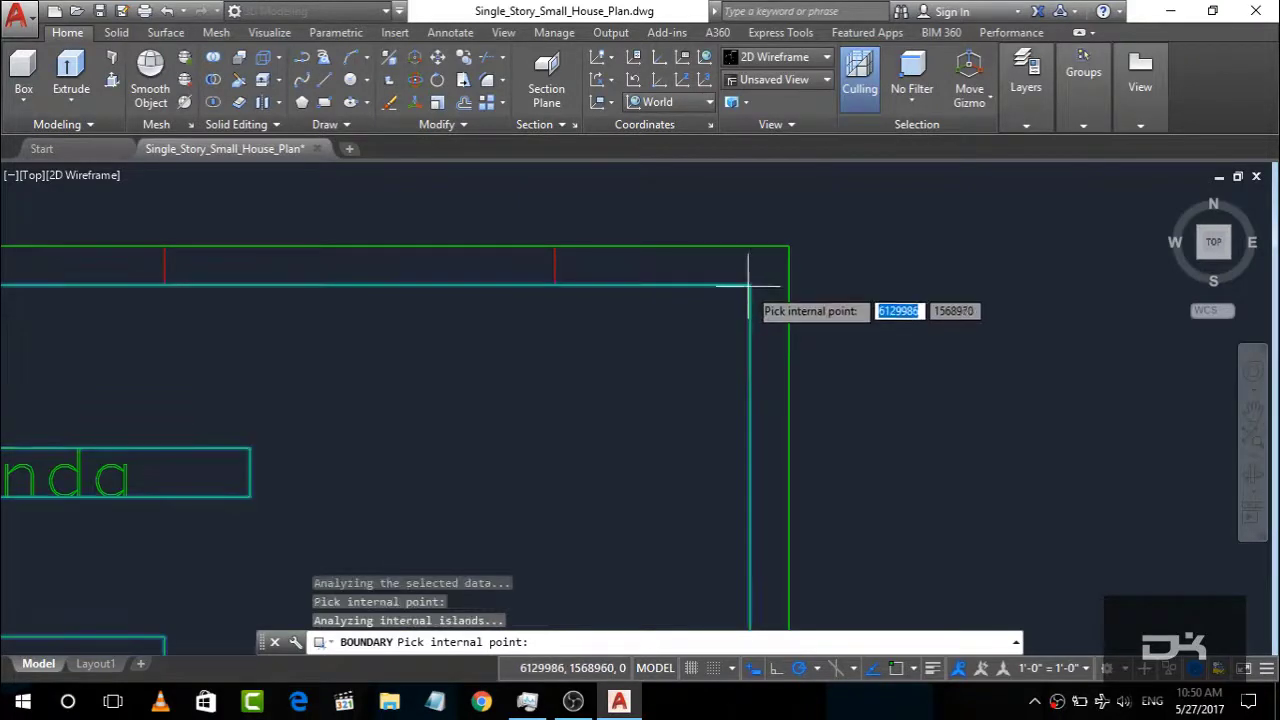
key(Return)
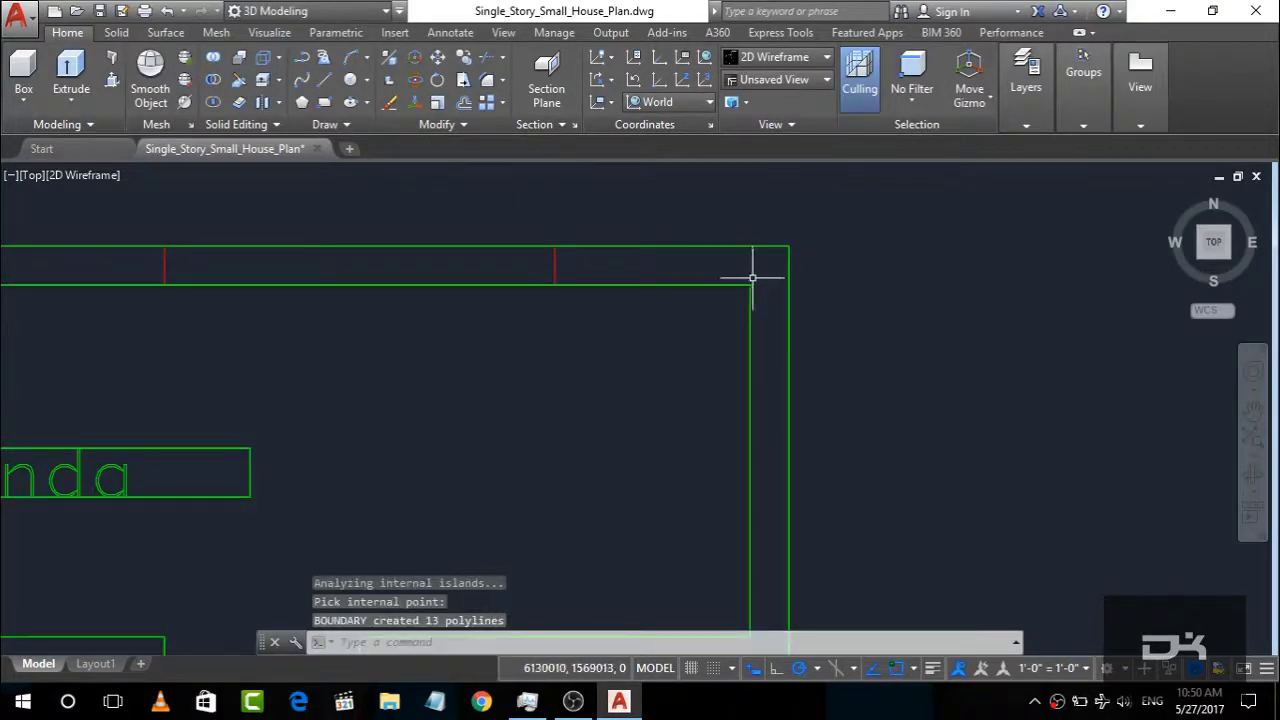
click(749, 285)
key(Escape)
scroll(735, 235, down, 5)
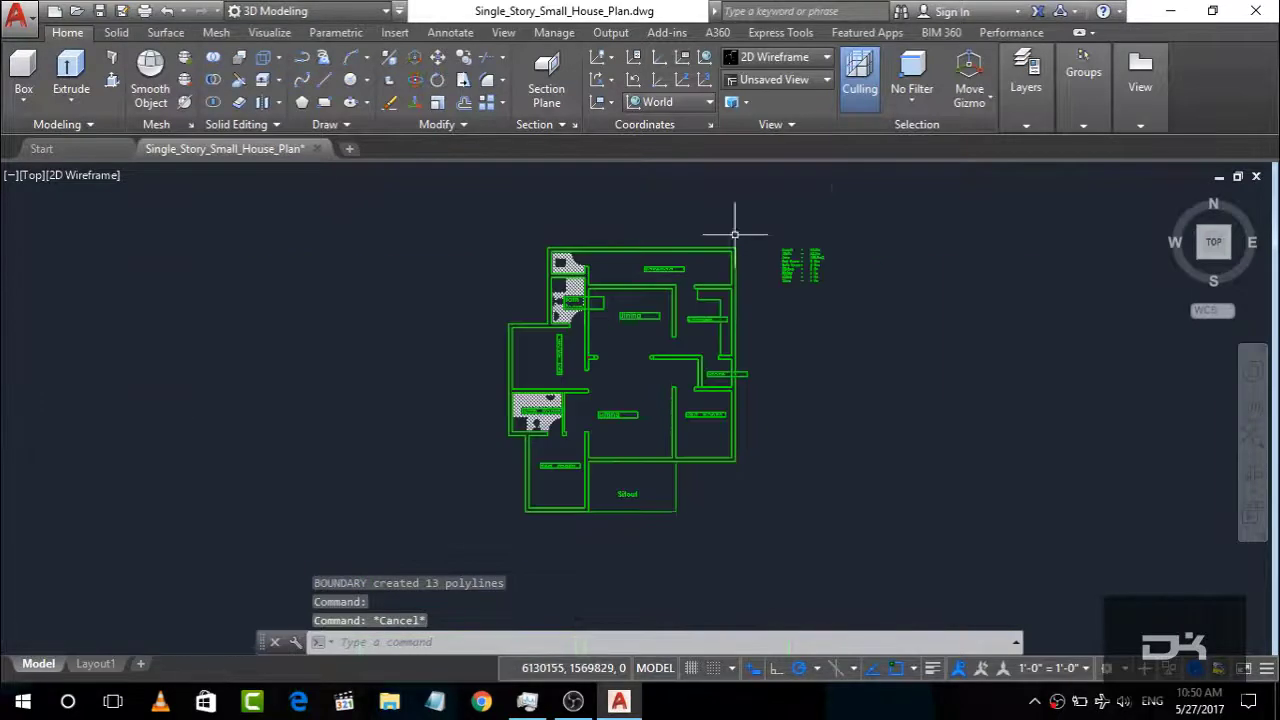
Step: In isometric view, extrude the outer and inner wall boundaries to a height of 3000
click(1170, 197)
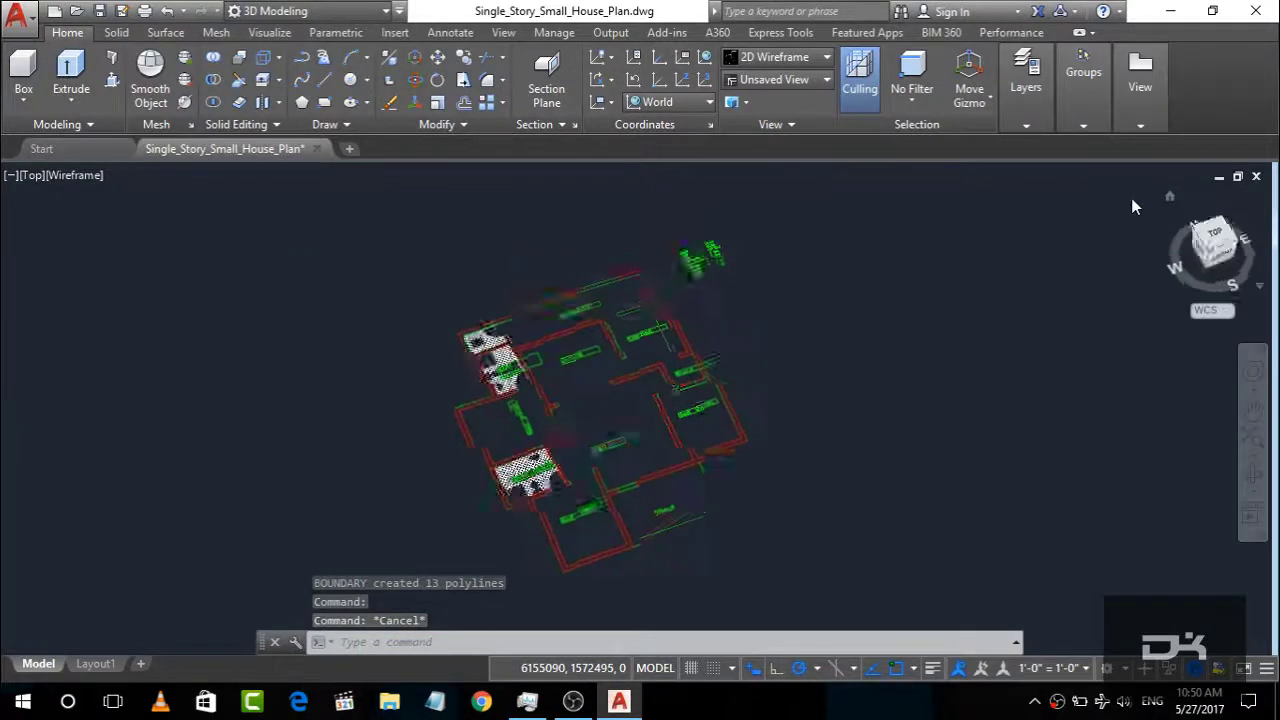
scroll(491, 384, up, 5)
text(x)
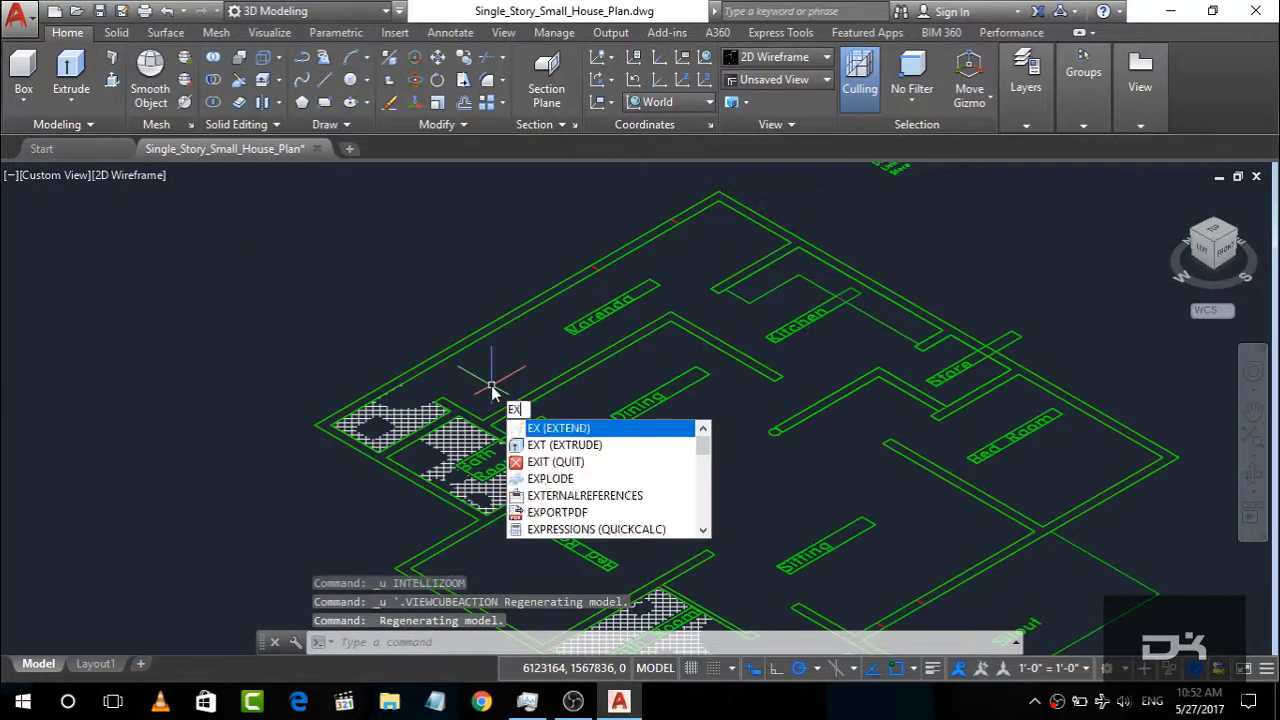
key(Return)
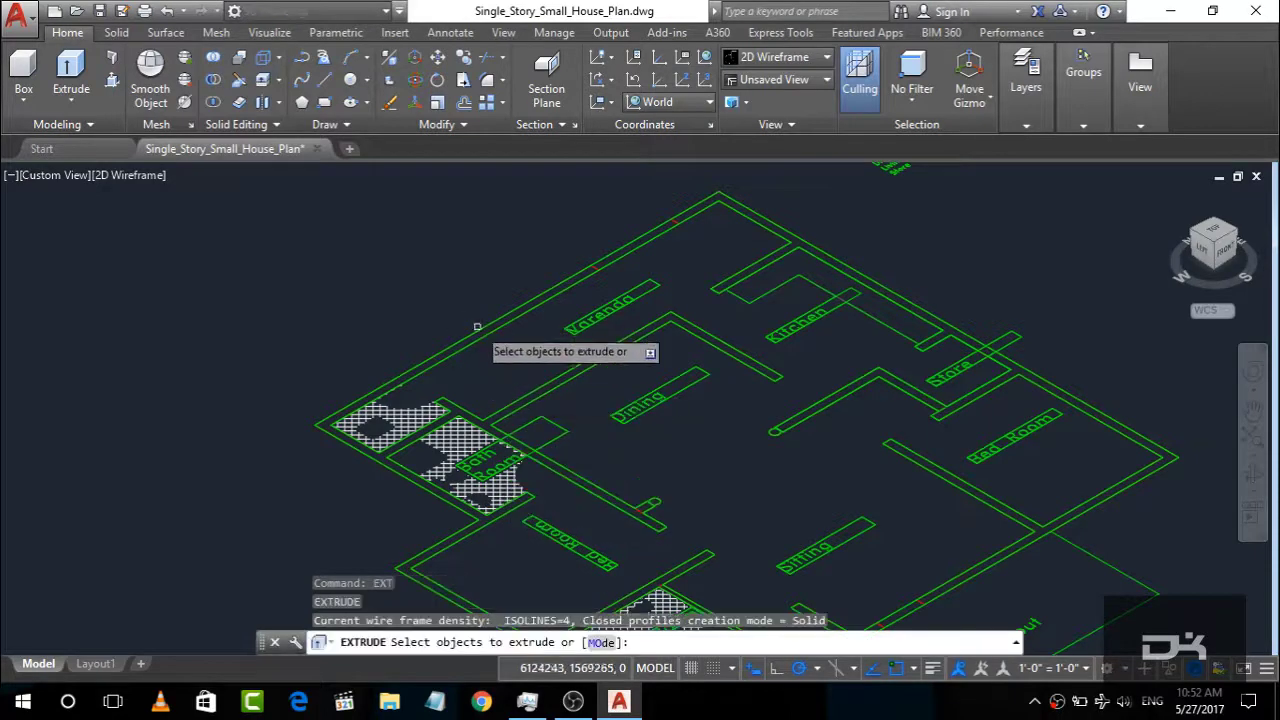
click(478, 328)
click(495, 336)
right_click(510, 346)
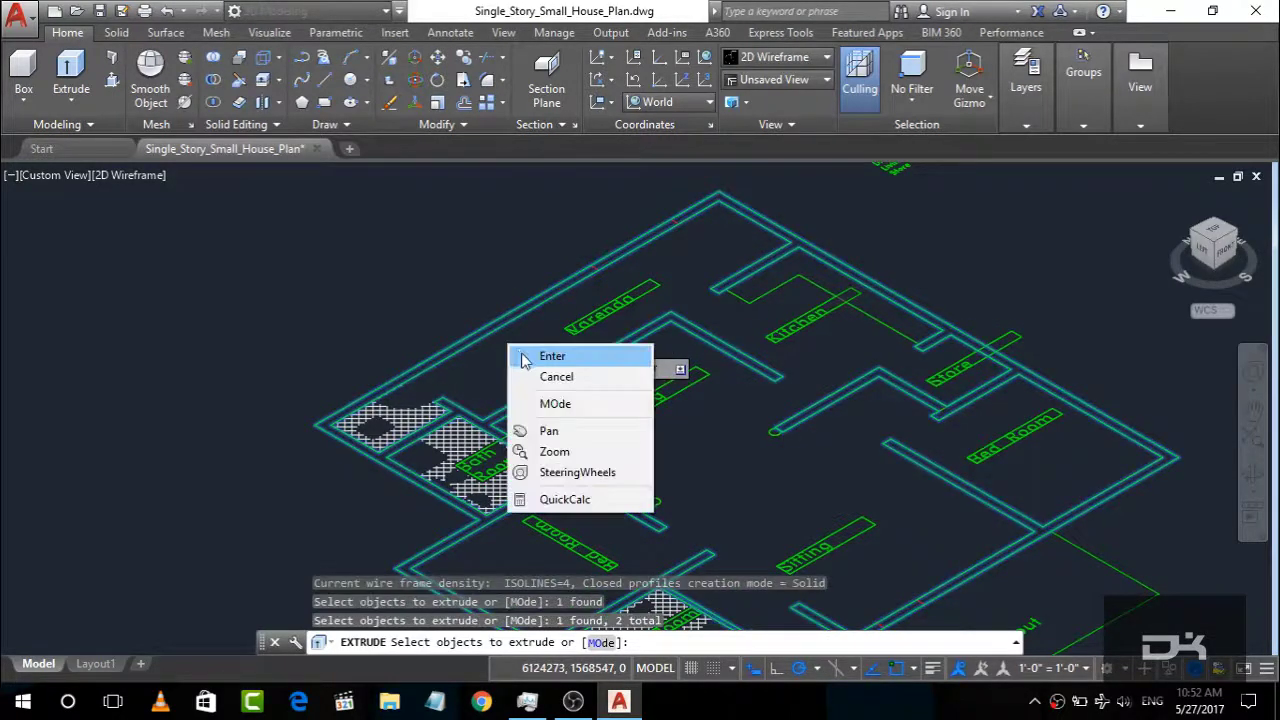
click(550, 356)
text(3000)
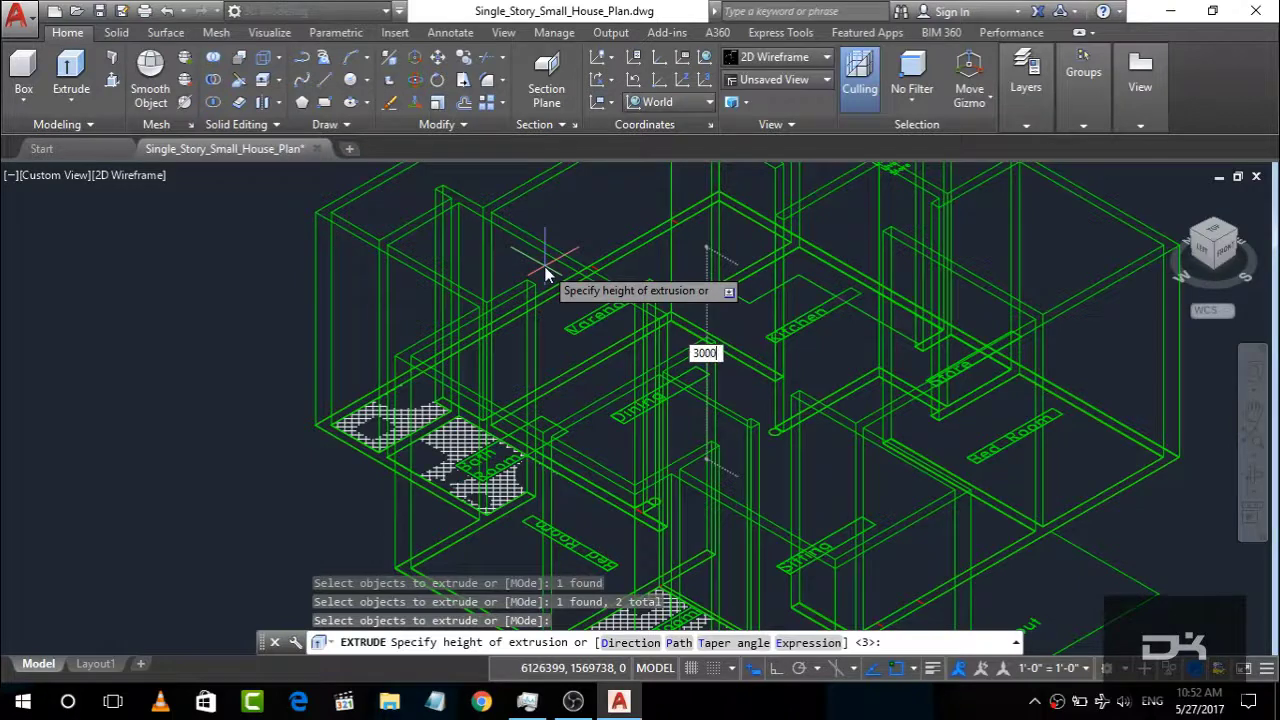
key(Return)
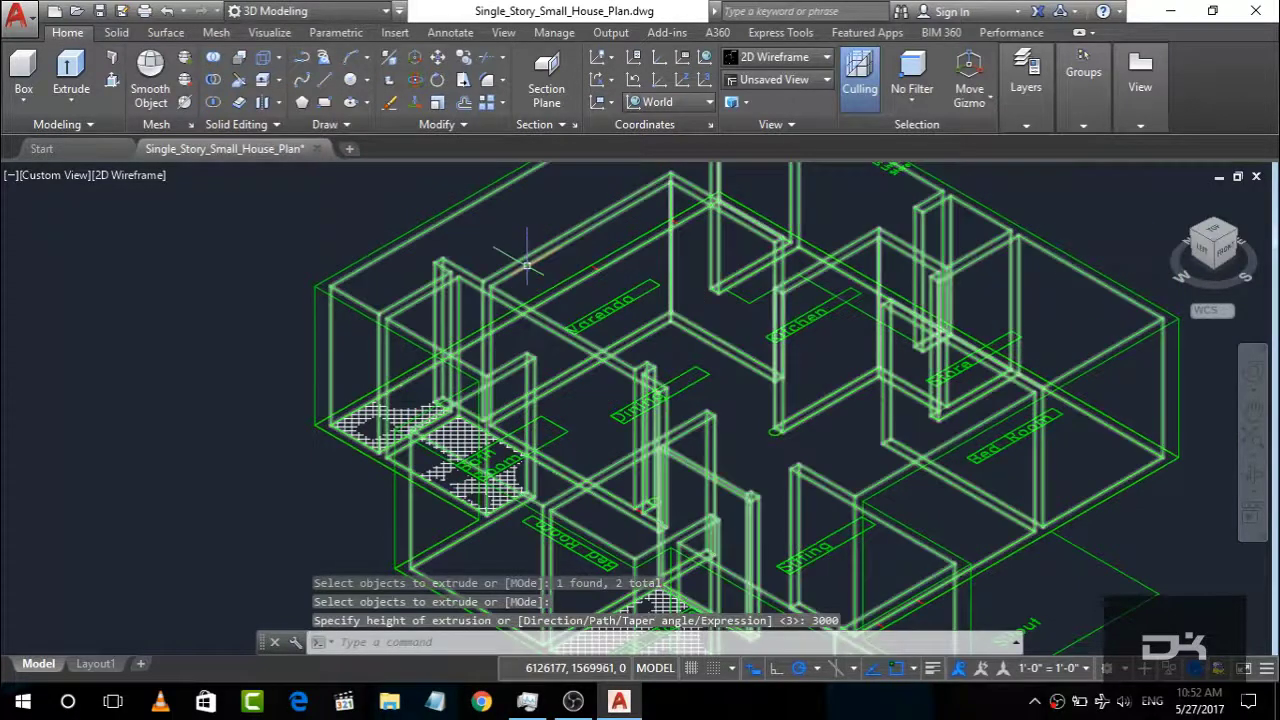
key(Escape)
scroll(277, 365, down, 4)
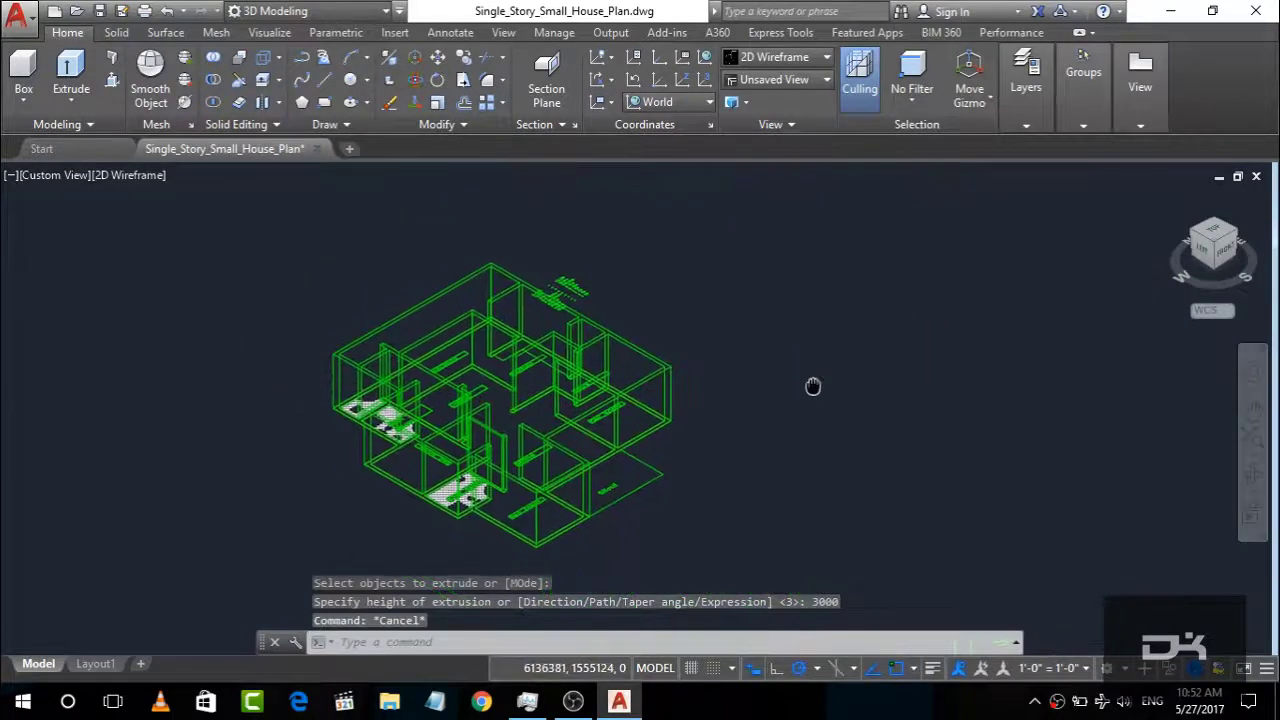
scroll(814, 386, up, 3)
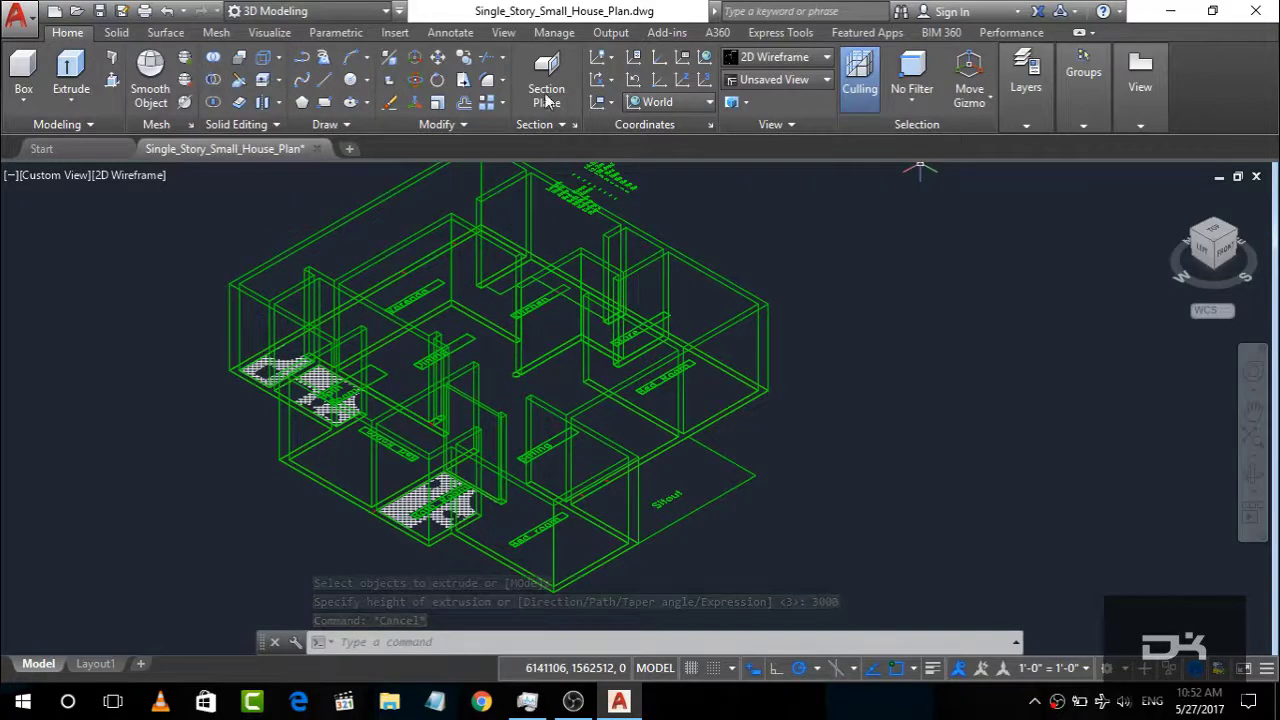
click(777, 76)
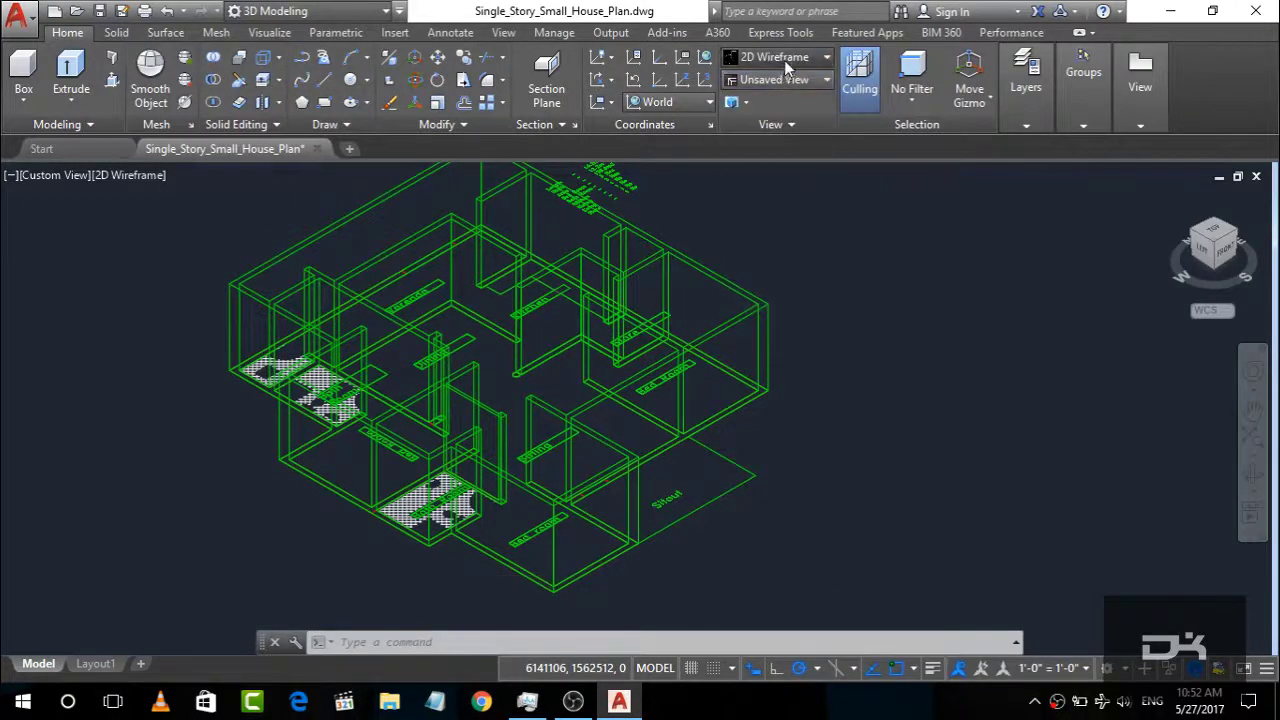
click(800, 57)
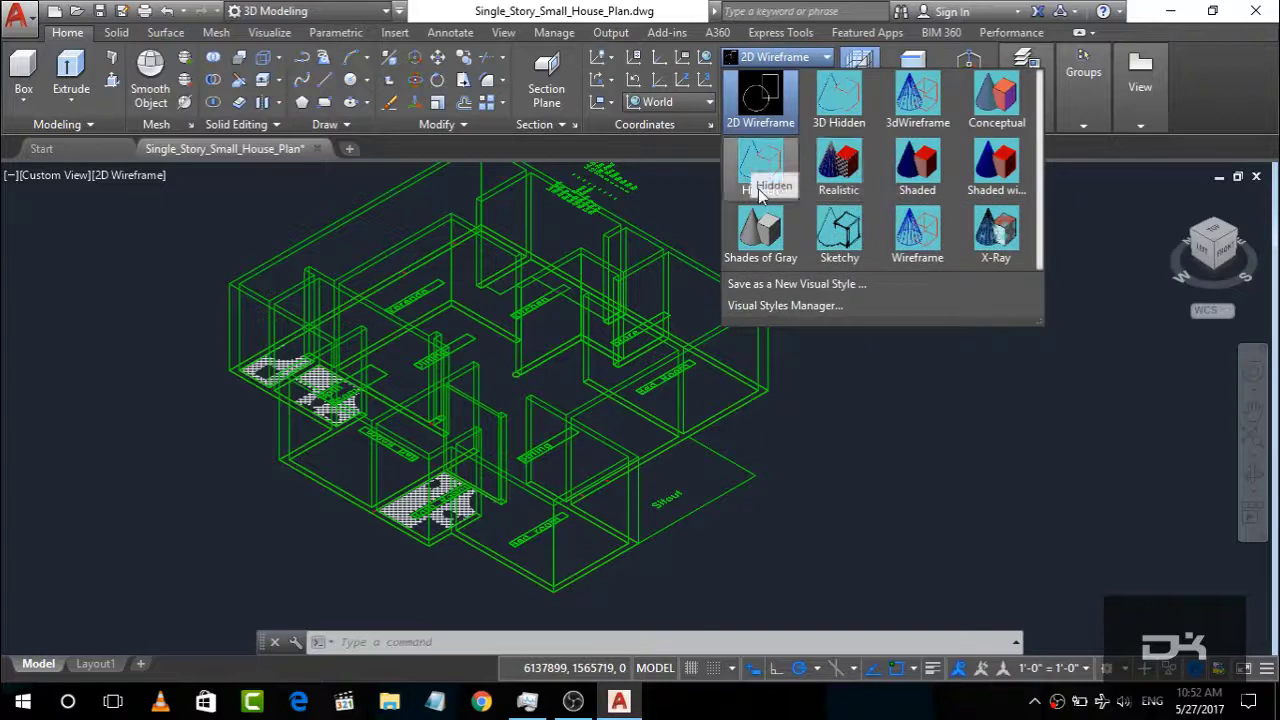
click(928, 152)
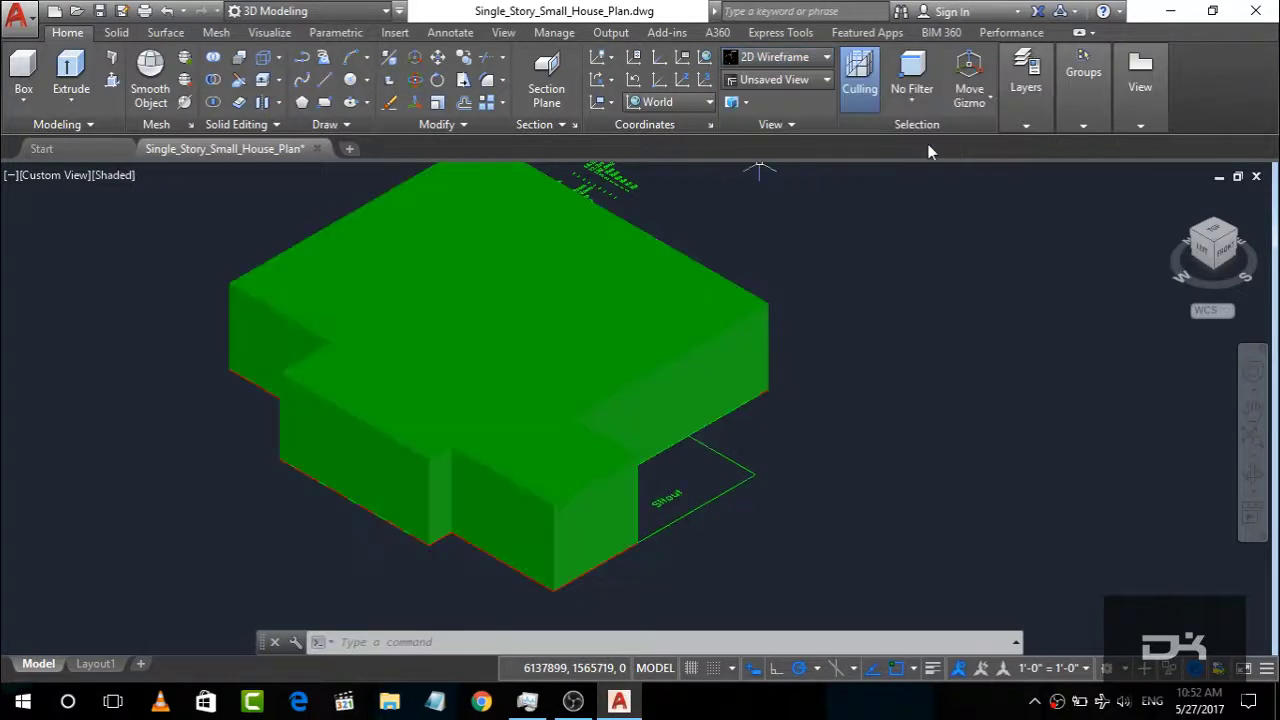
scroll(689, 360, up, 2)
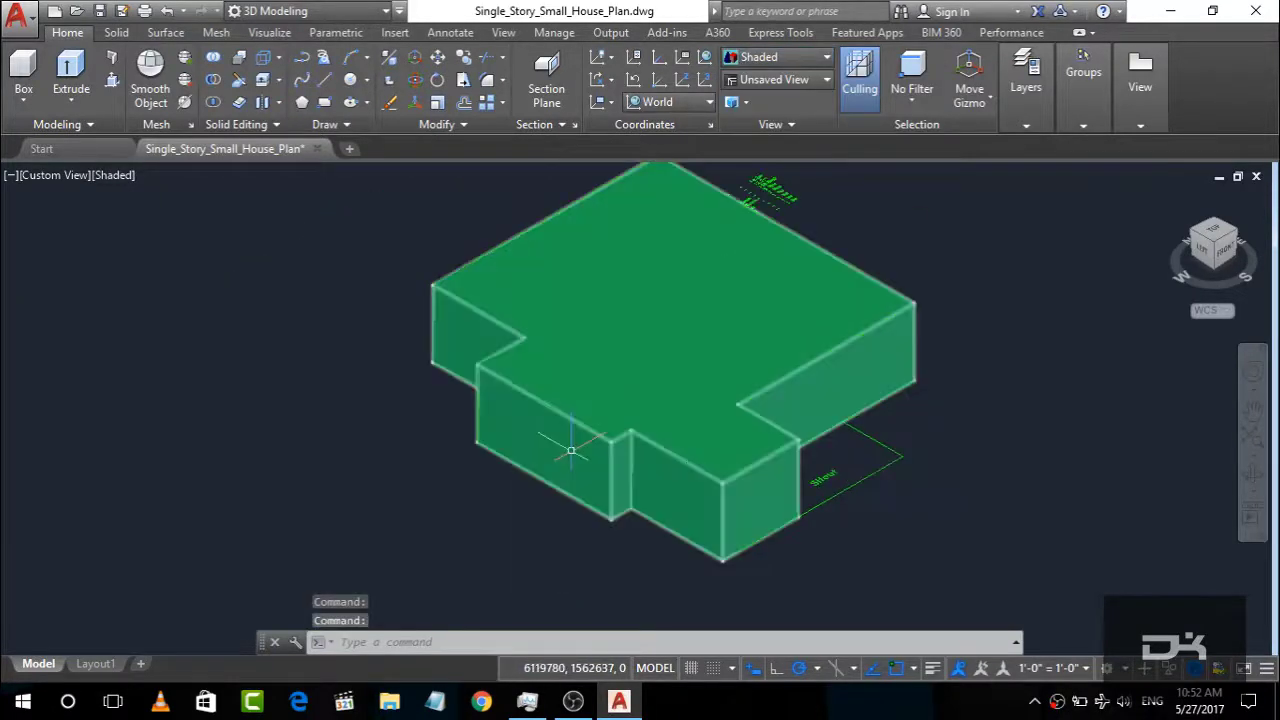
click(796, 58)
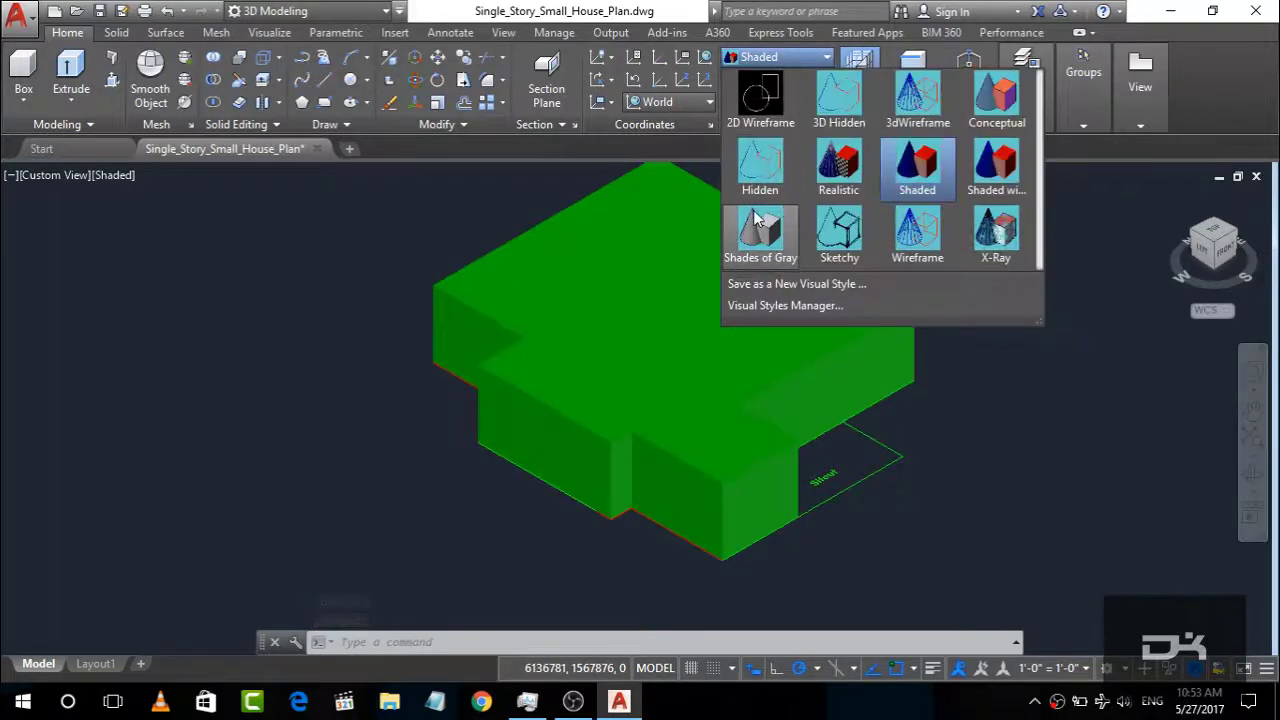
click(764, 118)
scroll(541, 268, up, 2)
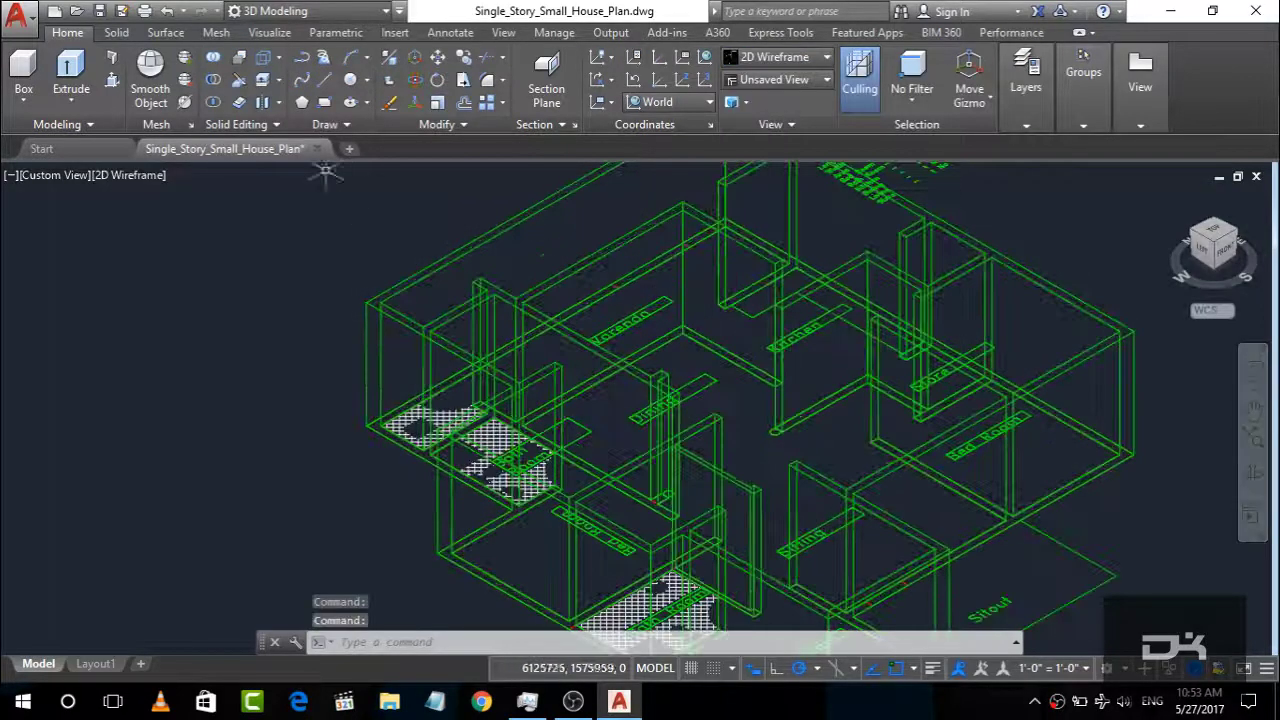
Step: Subtract the inner extruded solid from the outer wall solid using the Solid tab's Subtract
click(116, 33)
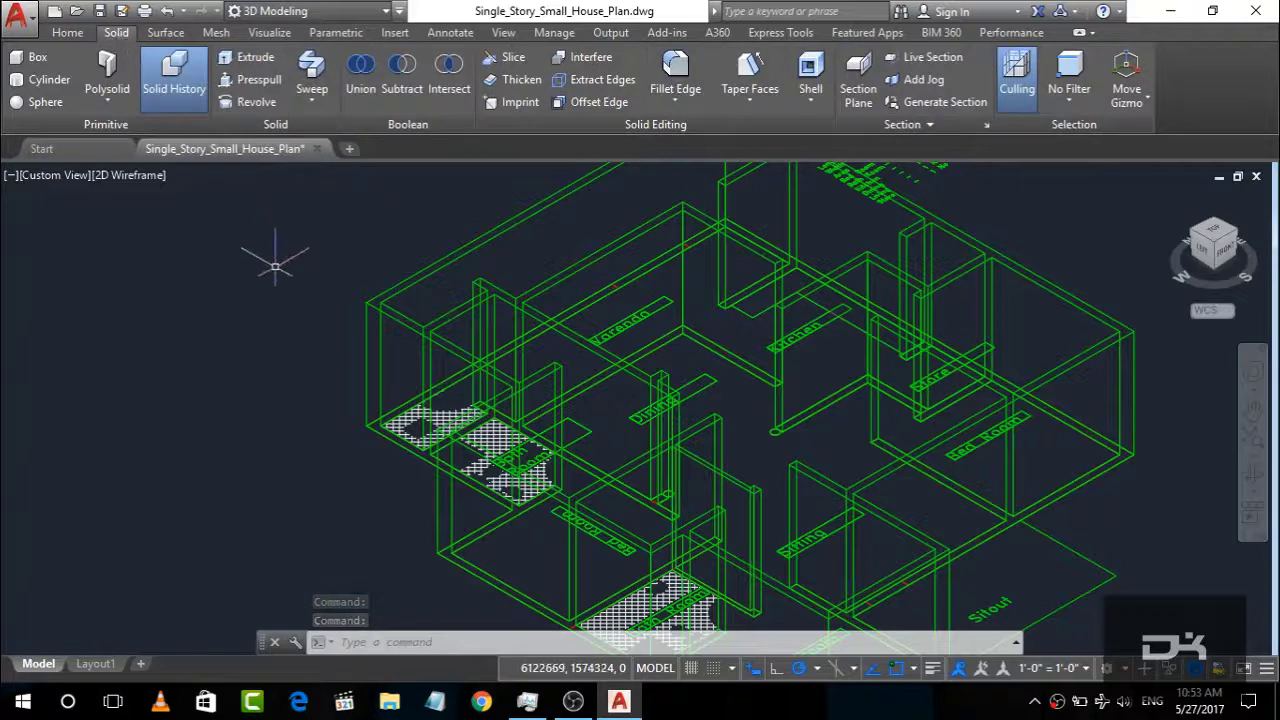
click(417, 90)
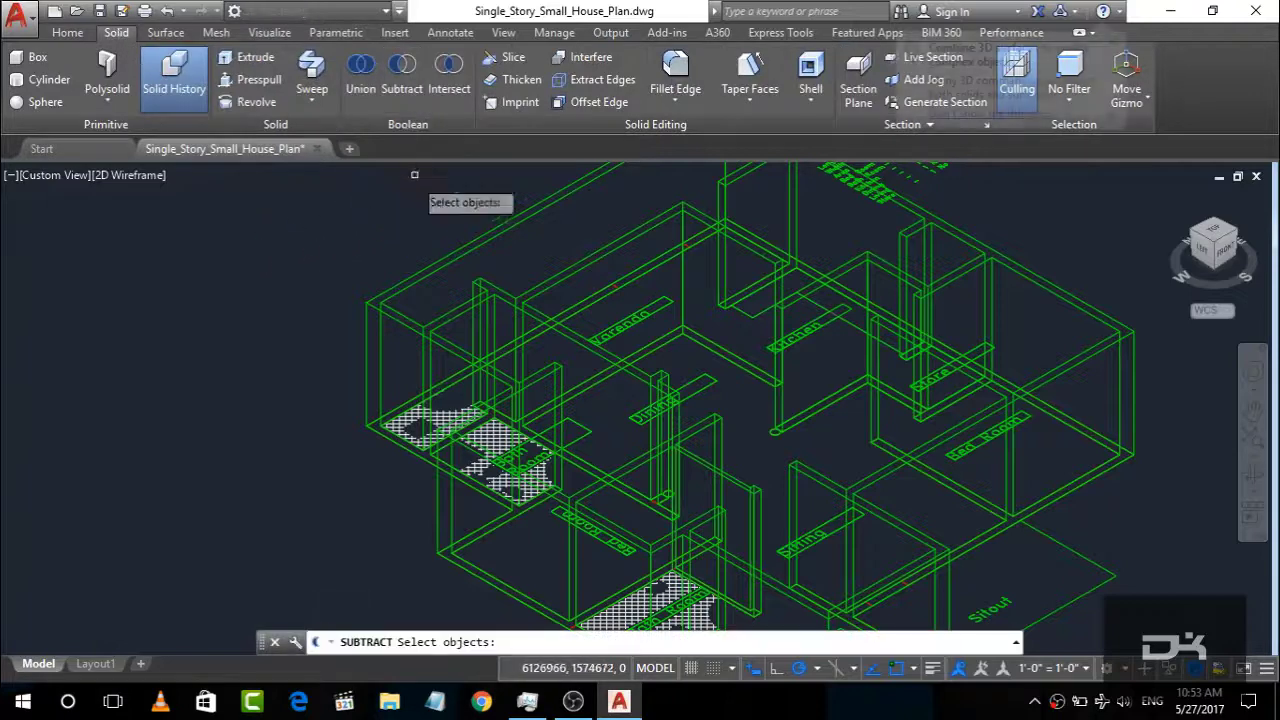
click(367, 300)
key(Return)
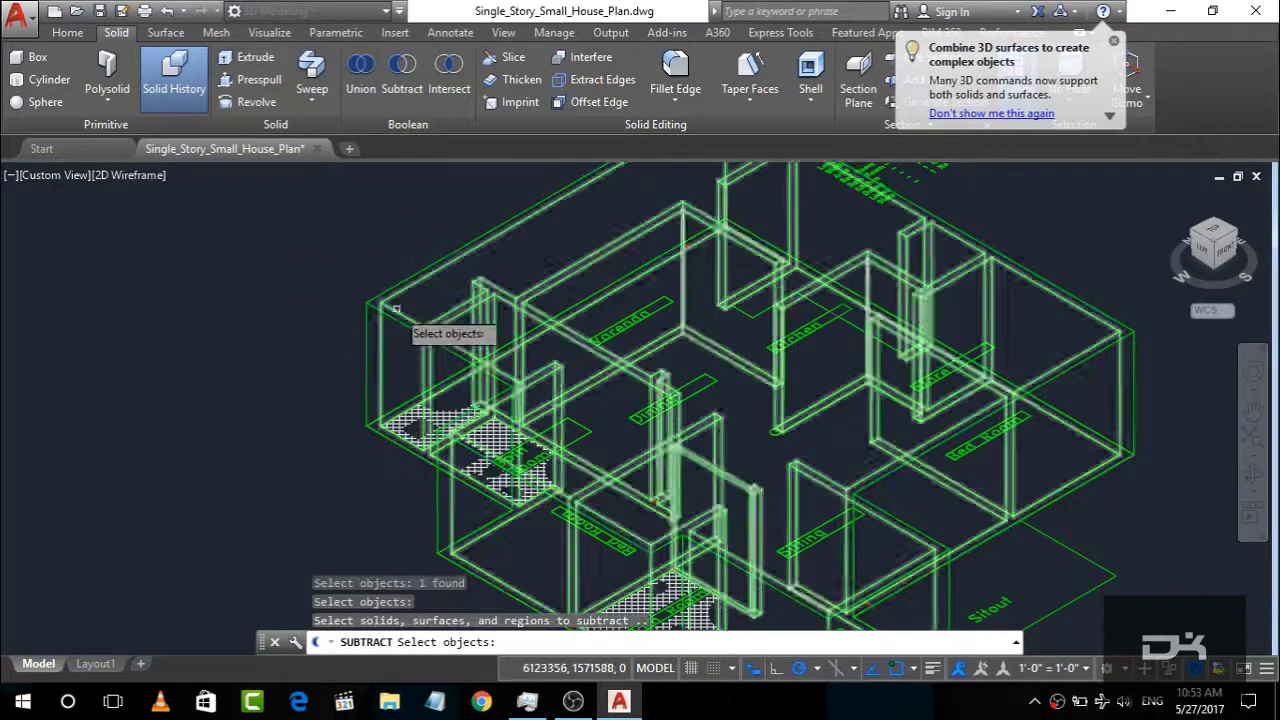
right_click(253, 322)
key(Escape)
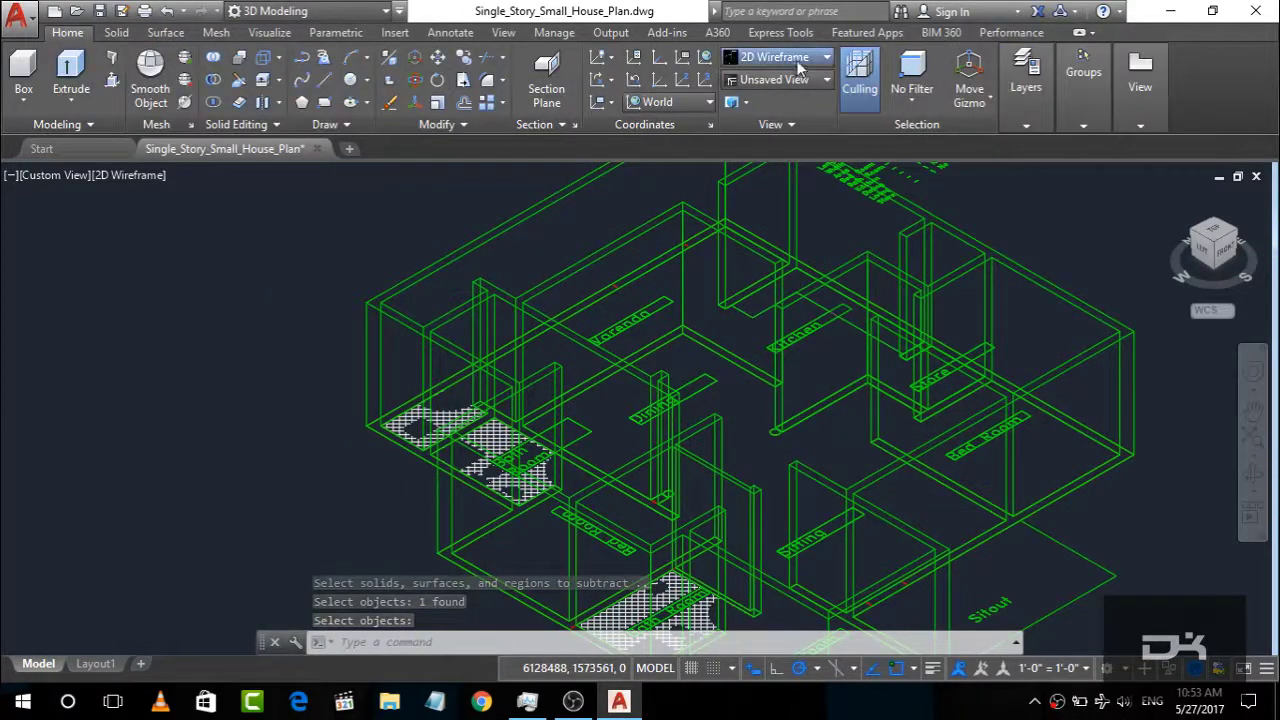
click(775, 57)
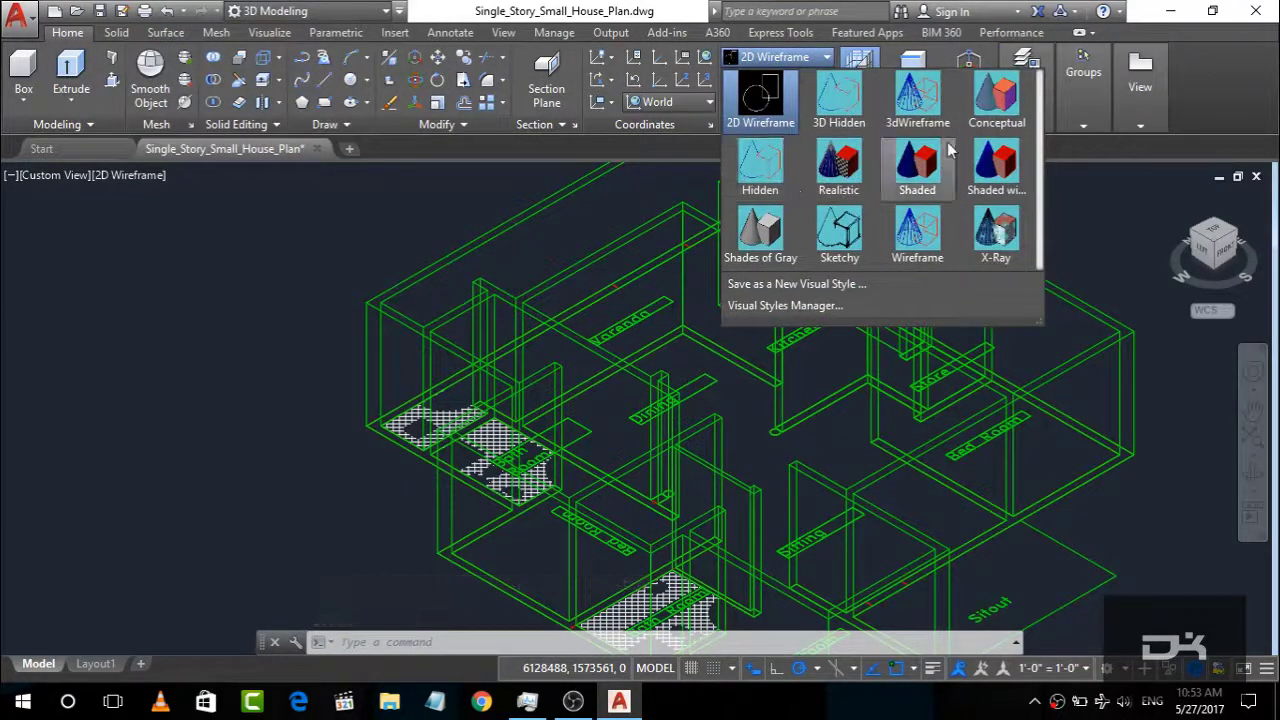
click(905, 172)
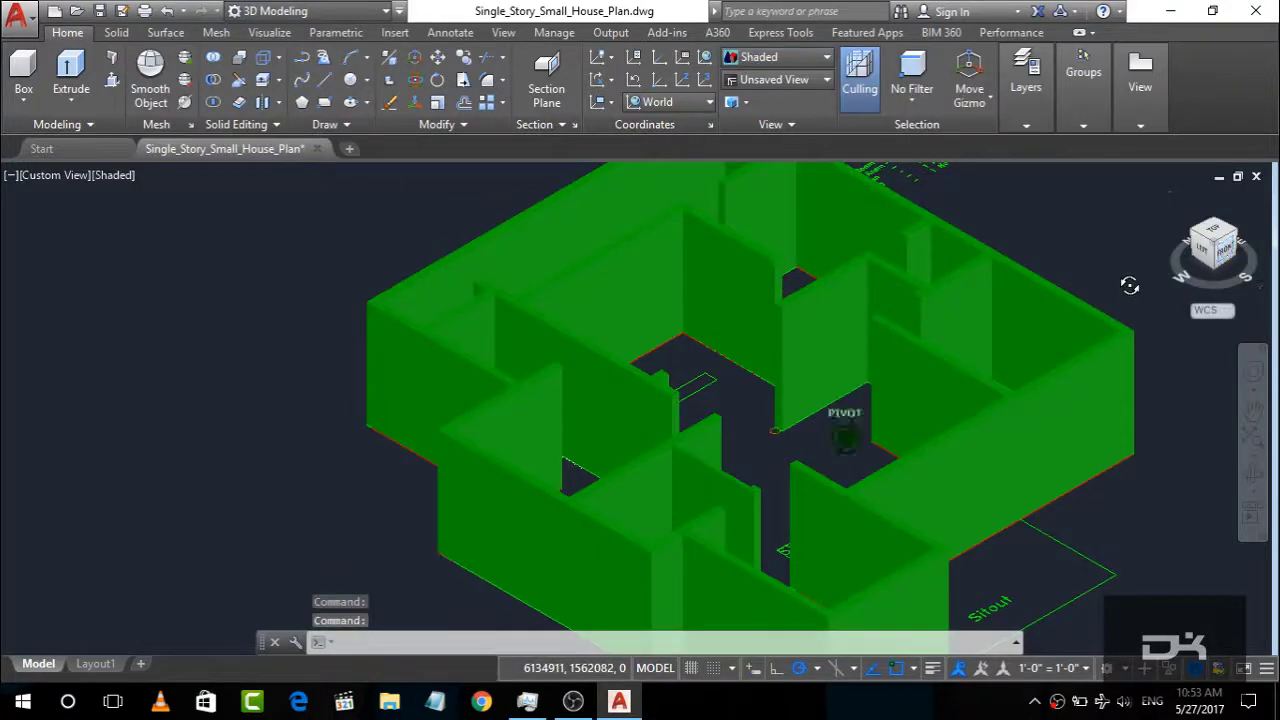
drag(1215, 245, 10, 262)
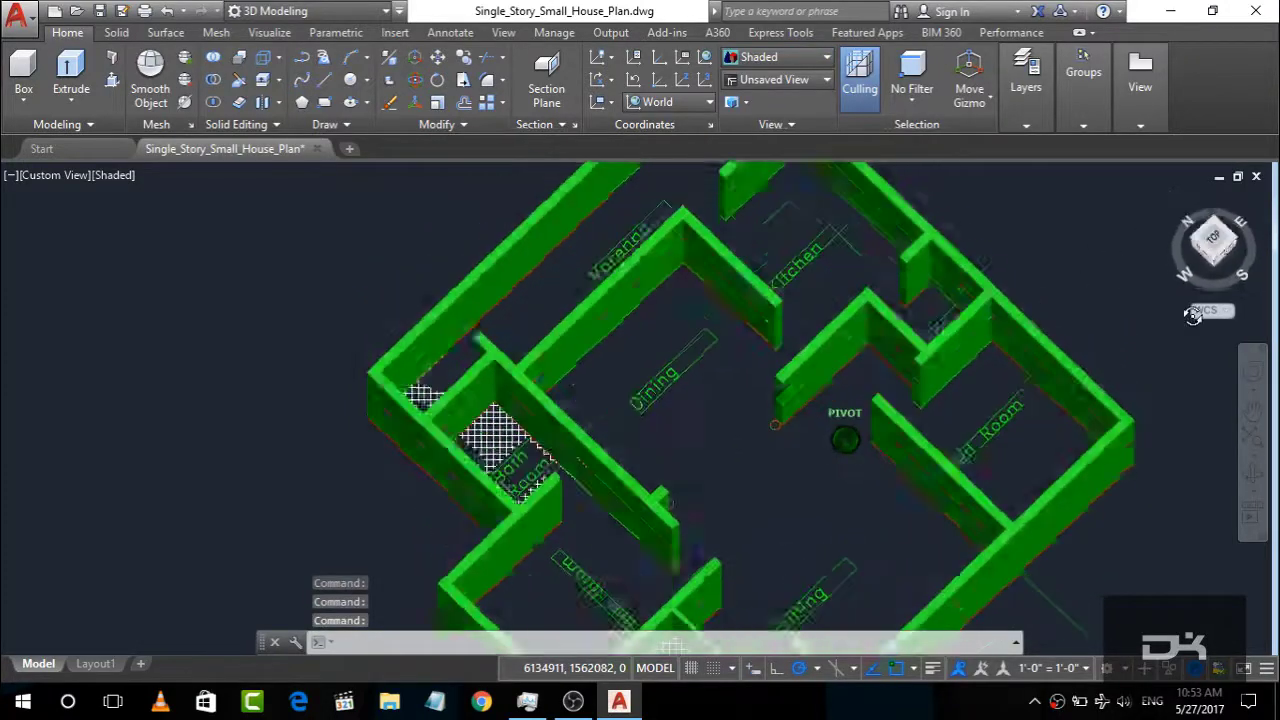
mouse_move(10, 262)
shift+middle_down()
mouse_move(57, 283)
mouse_move(4, 258)
shift+middle_up()
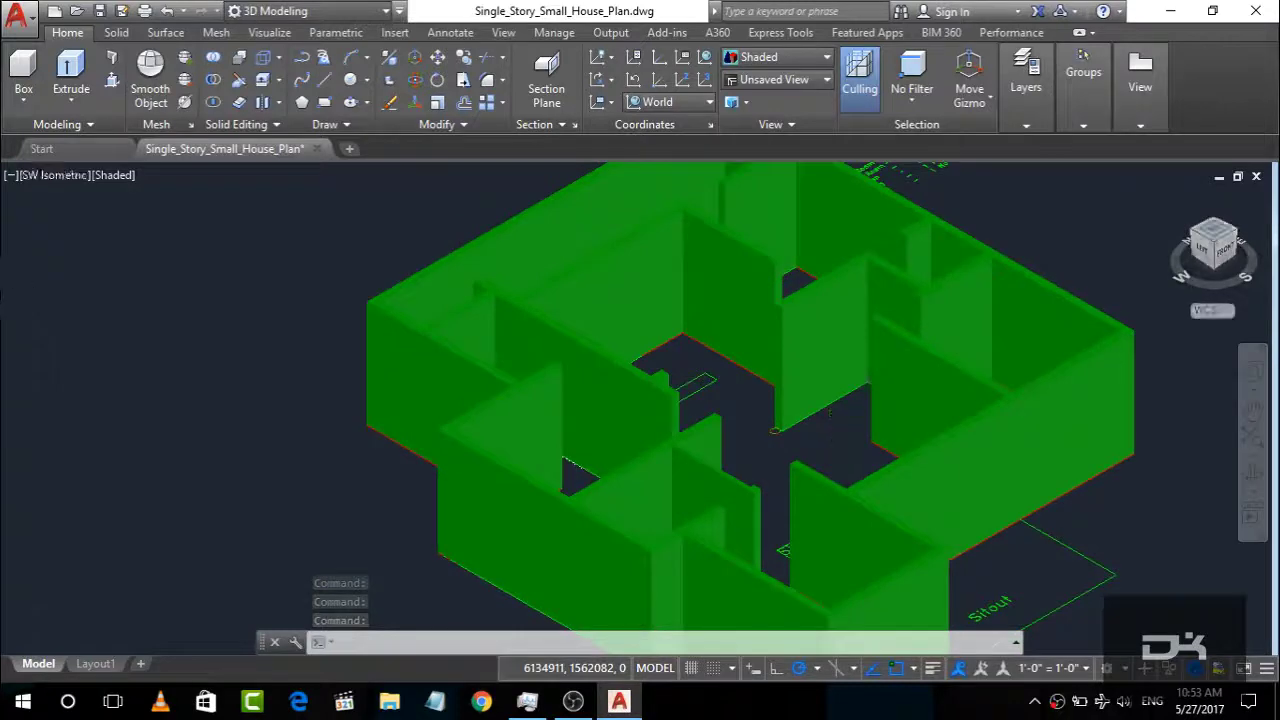
mouse_move(1197, 257)
shift+middle_down()
mouse_move(1143, 280)
mouse_move(1071, 254)
mouse_move(1180, 223)
mouse_move(9, 226)
mouse_move(30, 232)
shift+middle_up()
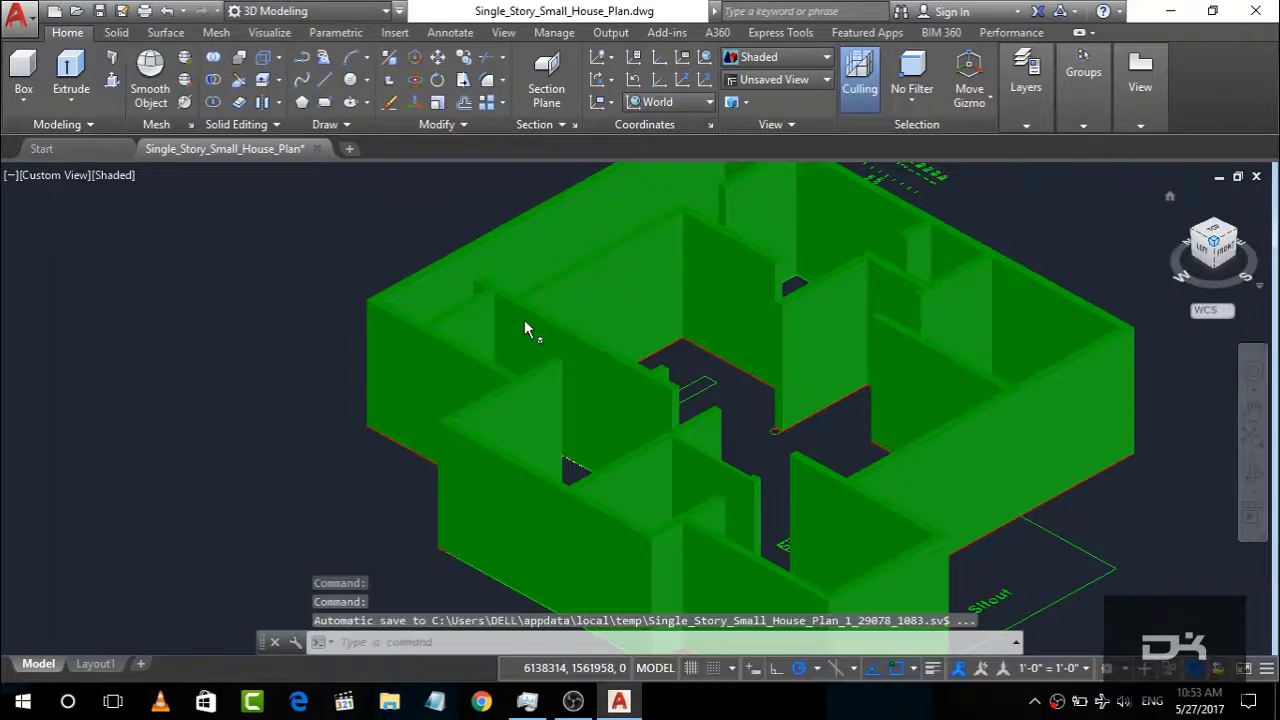
scroll(524, 319, down, 5)
middle_drag(687, 299, 256, 371)
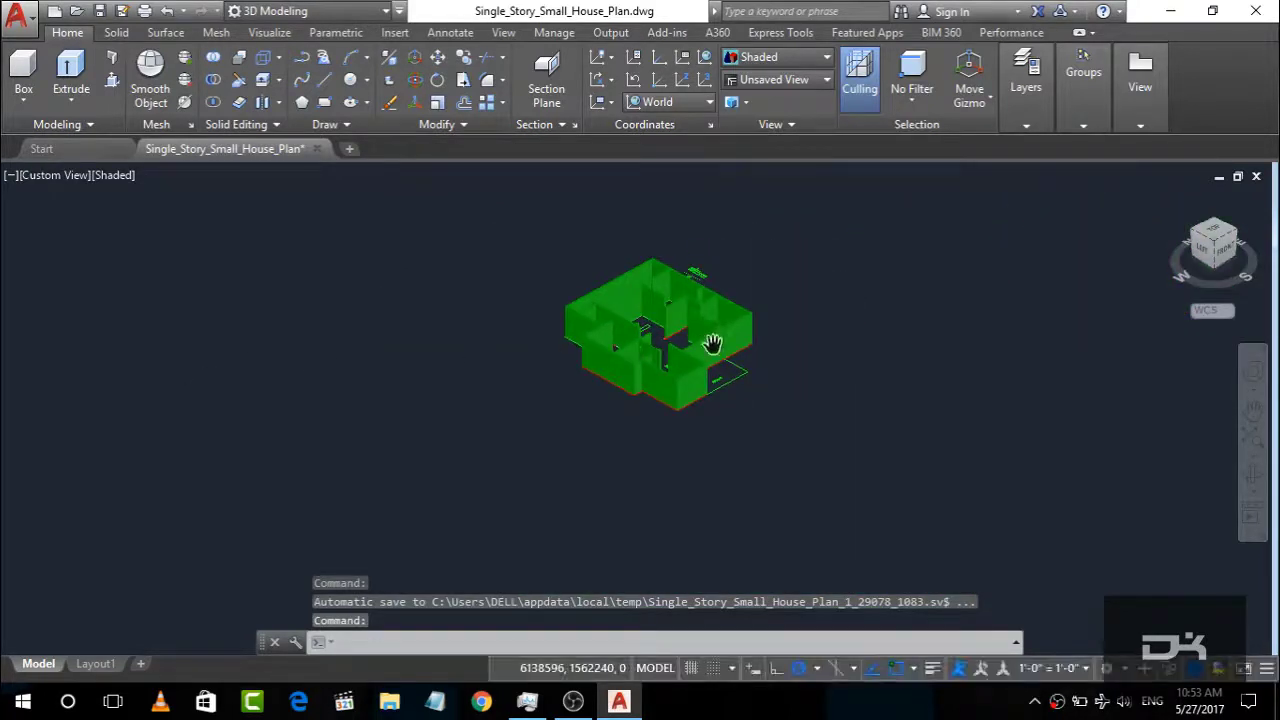
scroll(665, 310, up, 4)
click(1172, 200)
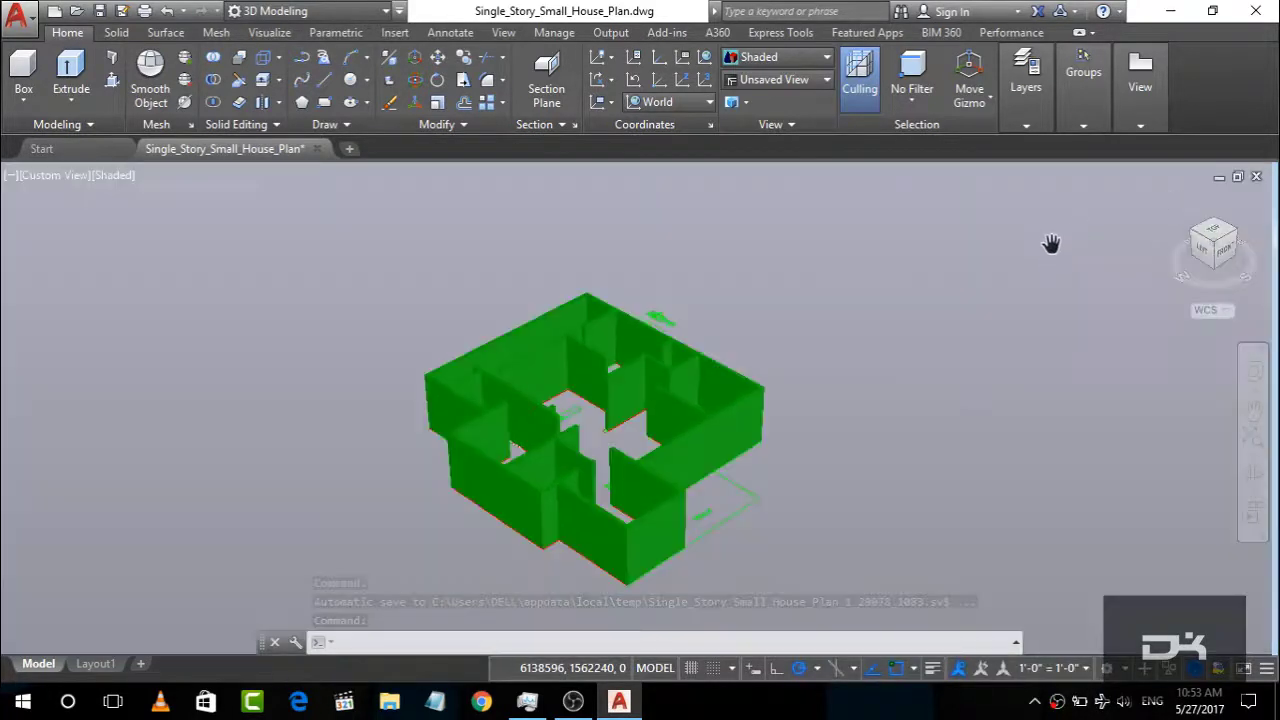
scroll(484, 416, up, 2)
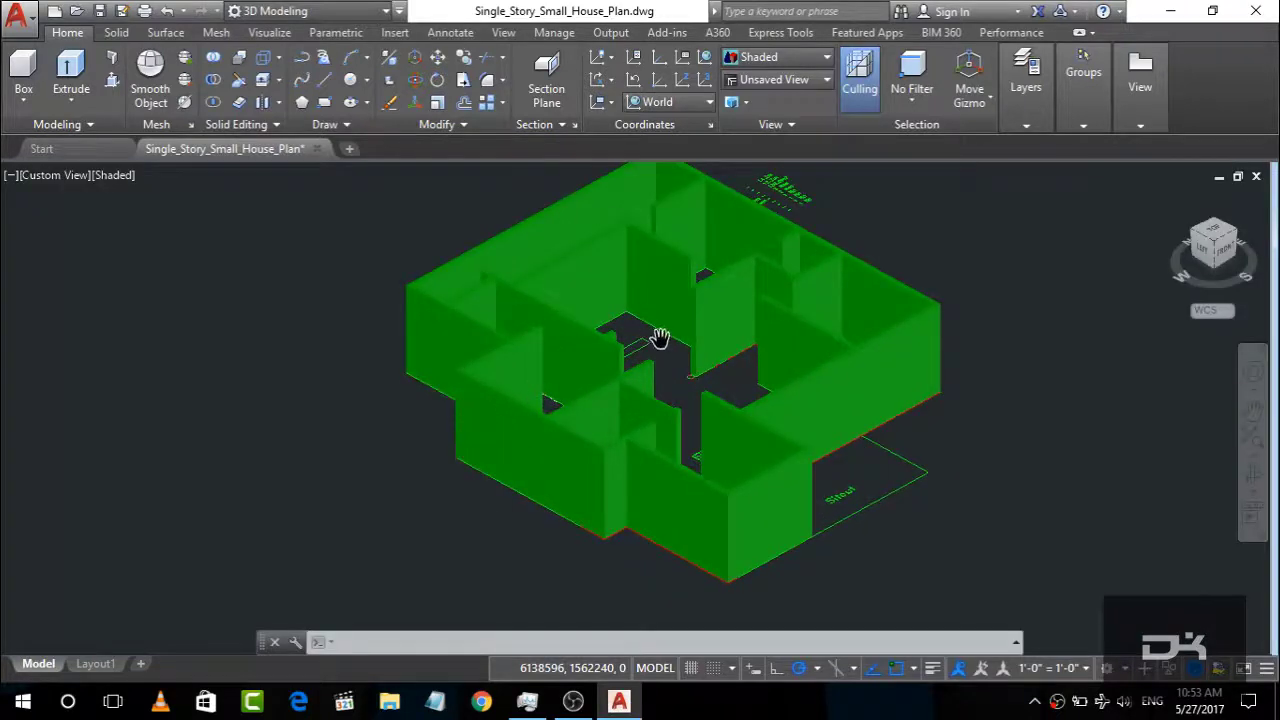
click(820, 62)
Step: Return to wireframe and turn off every layer except the current 3D Wall layer
click(754, 90)
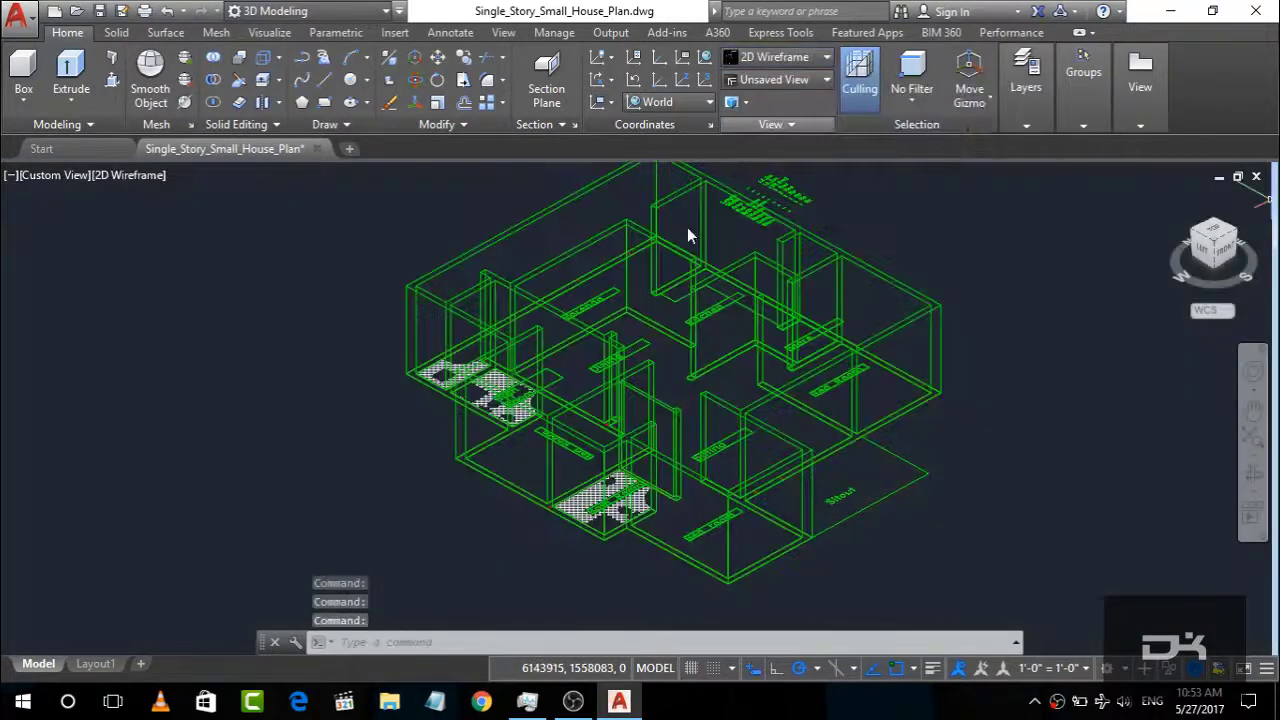
scroll(717, 187, down, 5)
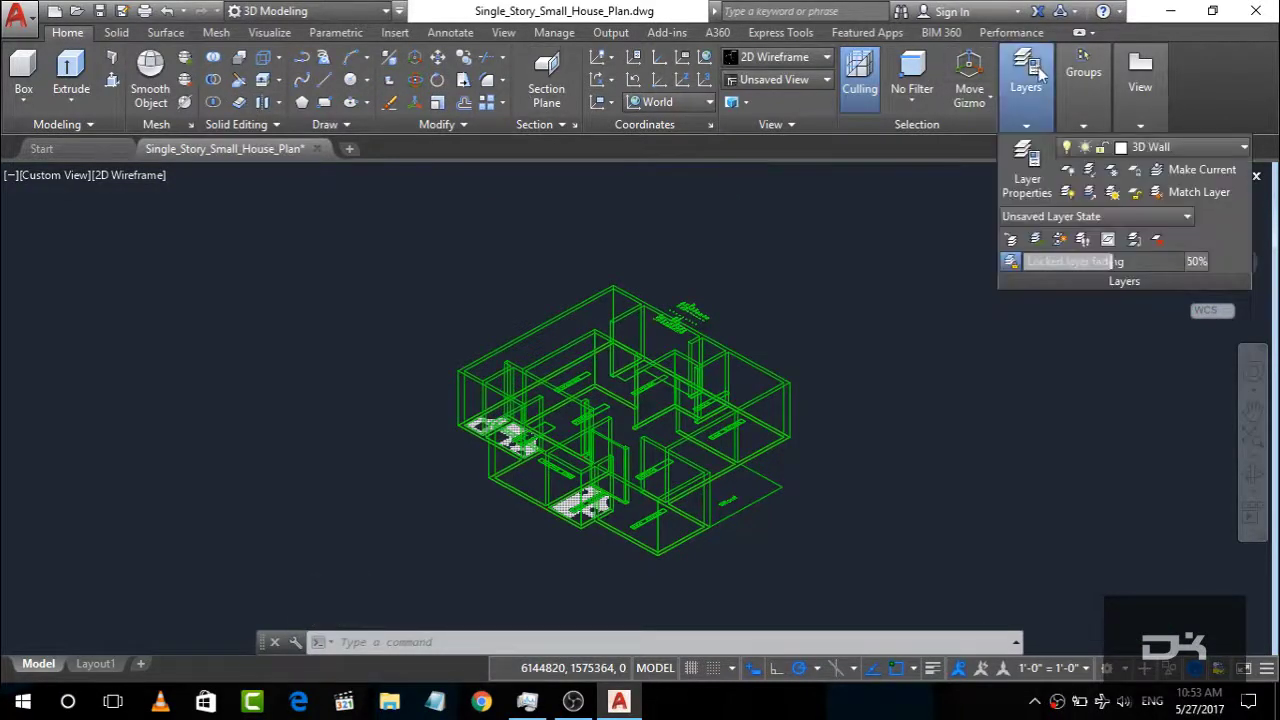
click(1030, 230)
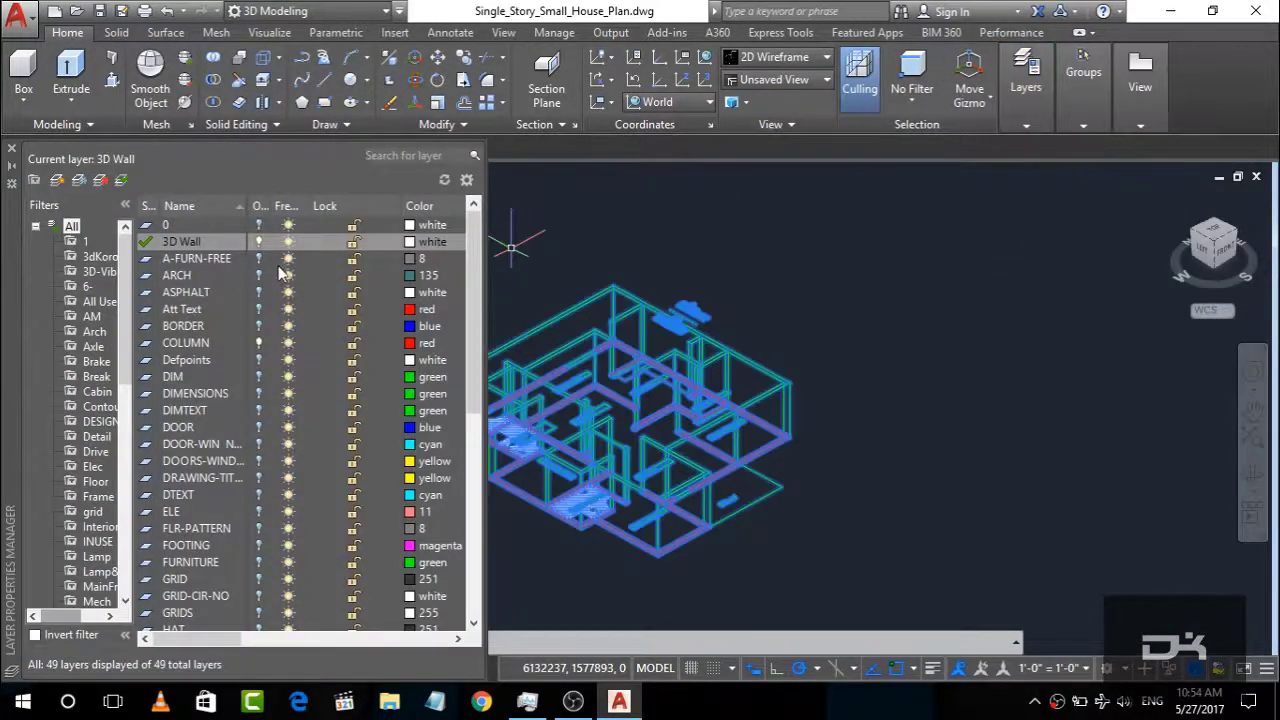
click(205, 259)
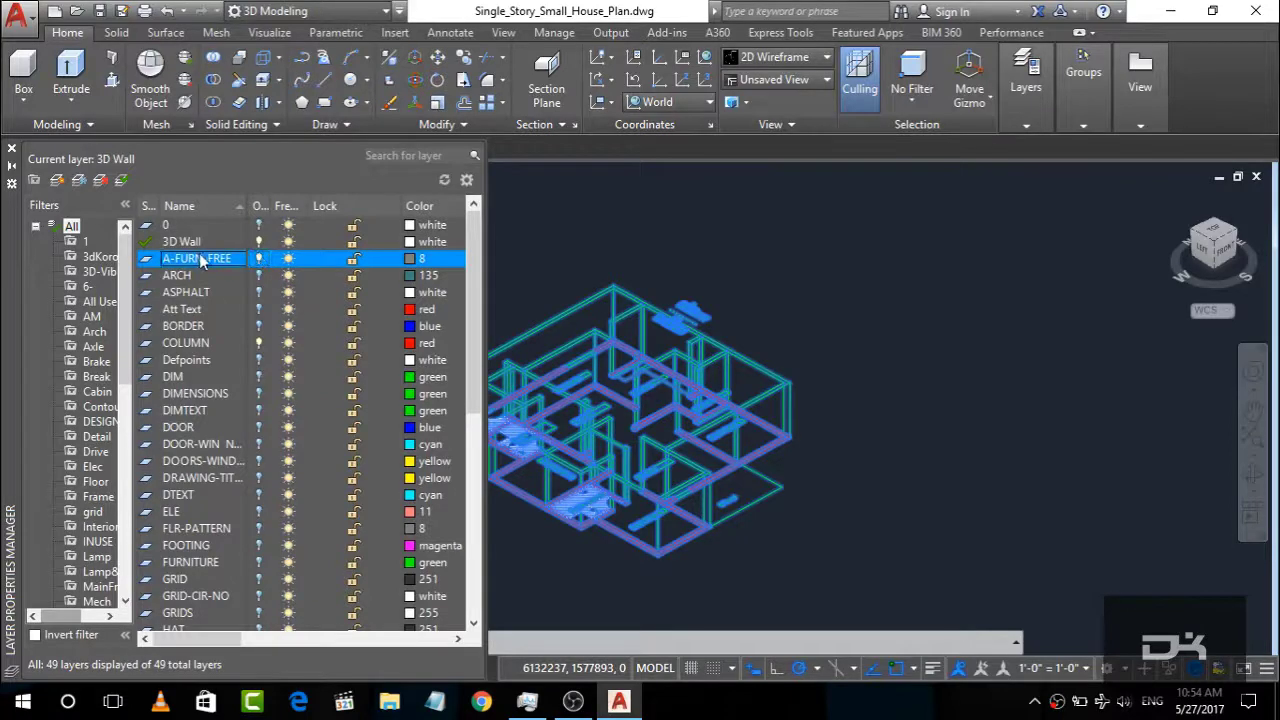
click(731, 211)
click(152, 278)
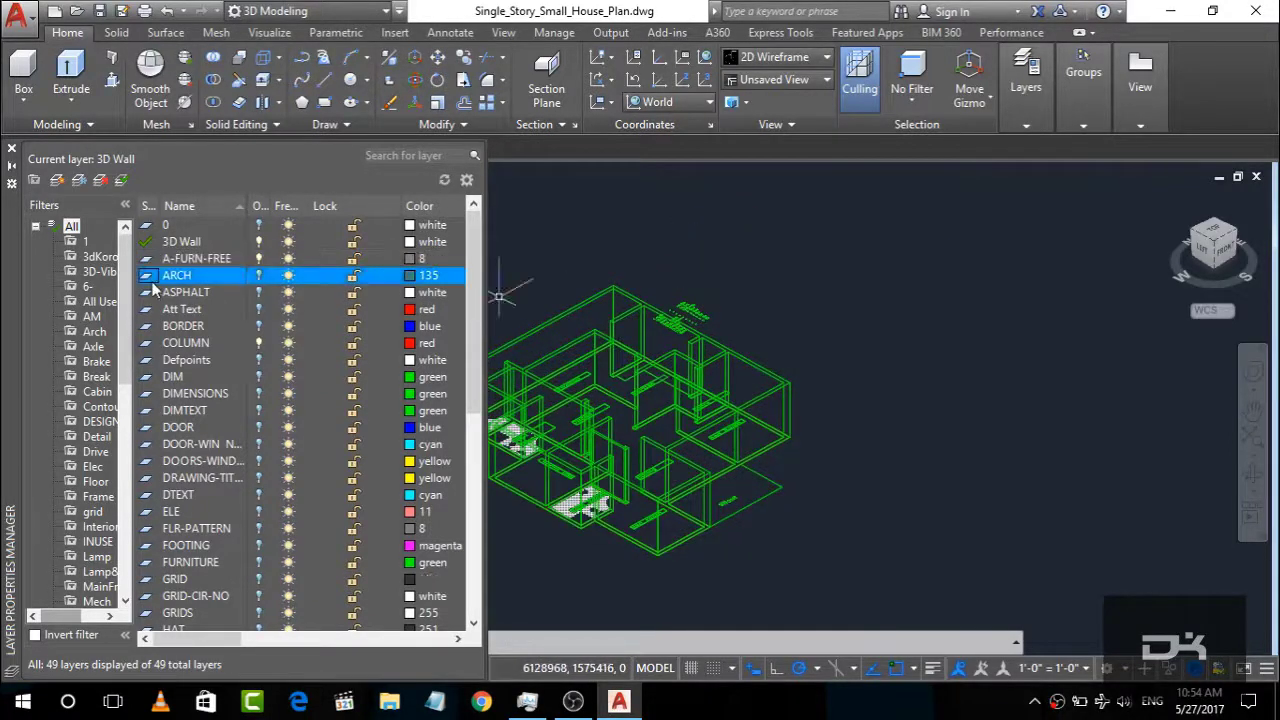
key(ctrl+a)
click(260, 277)
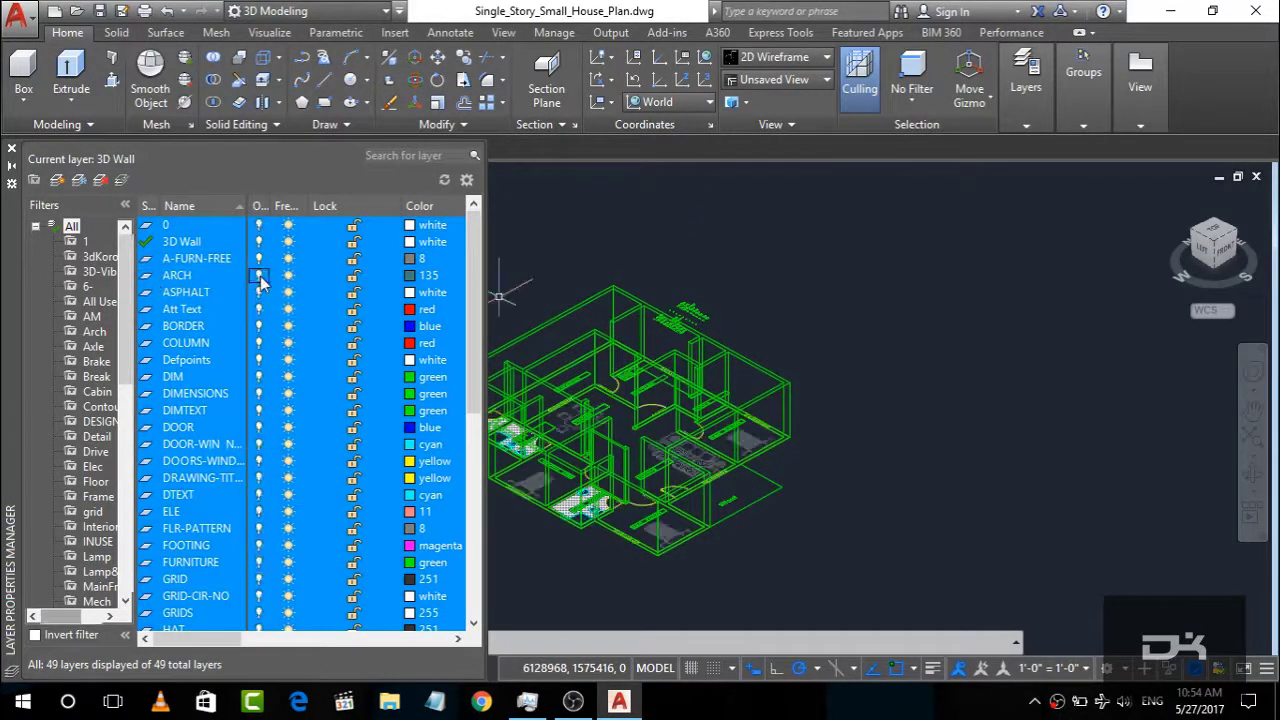
click(258, 276)
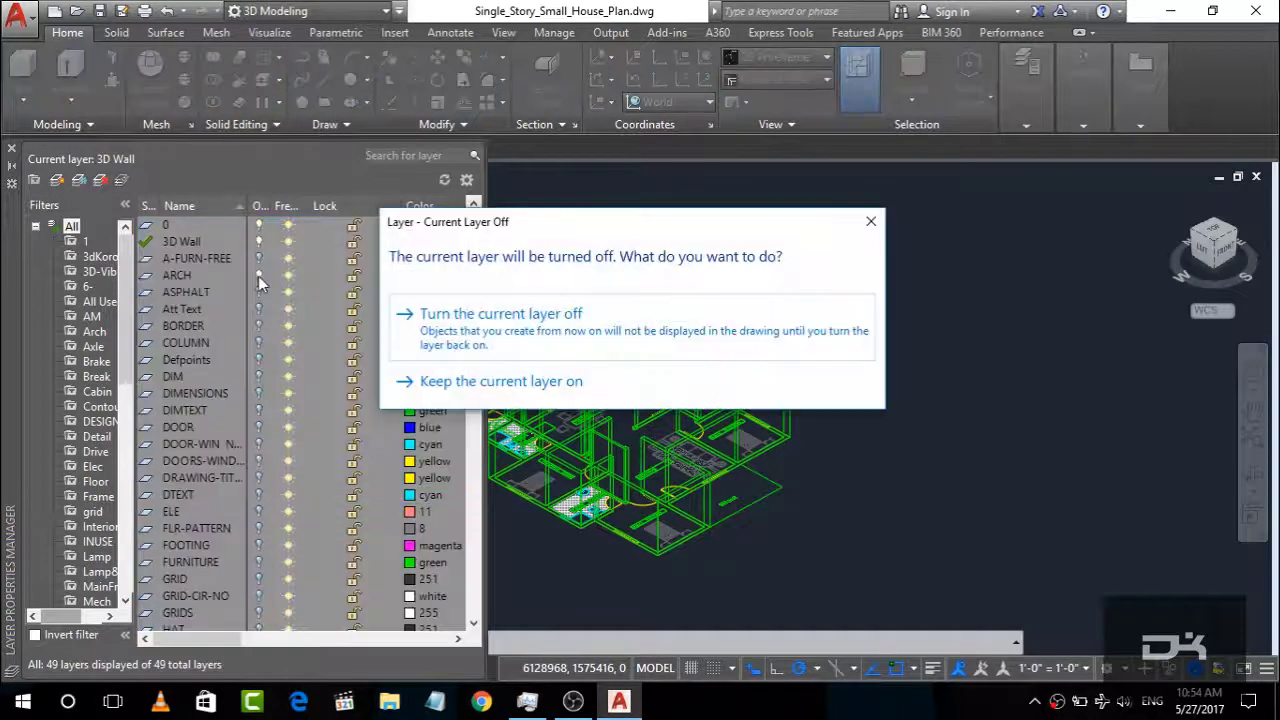
click(440, 381)
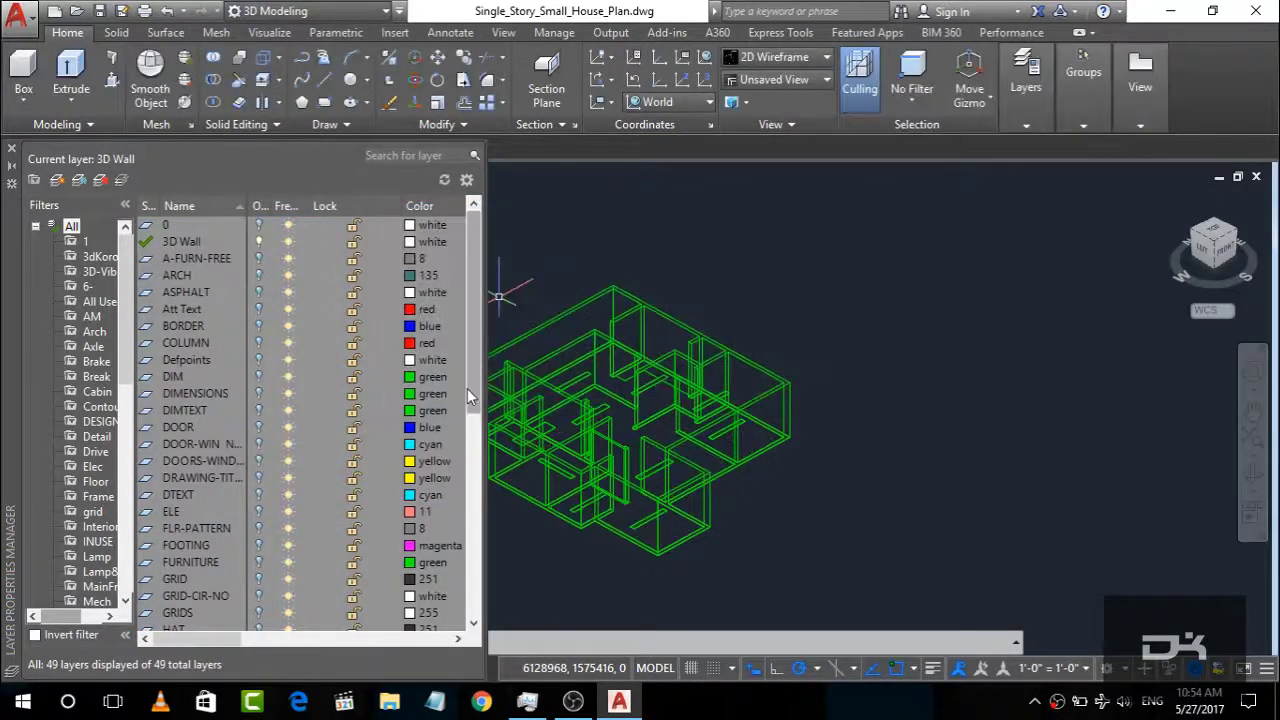
Step: Turn every layer back on and close the Layer Properties Manager
key(ctrl+a)
click(261, 224)
scroll(899, 507, up, 5)
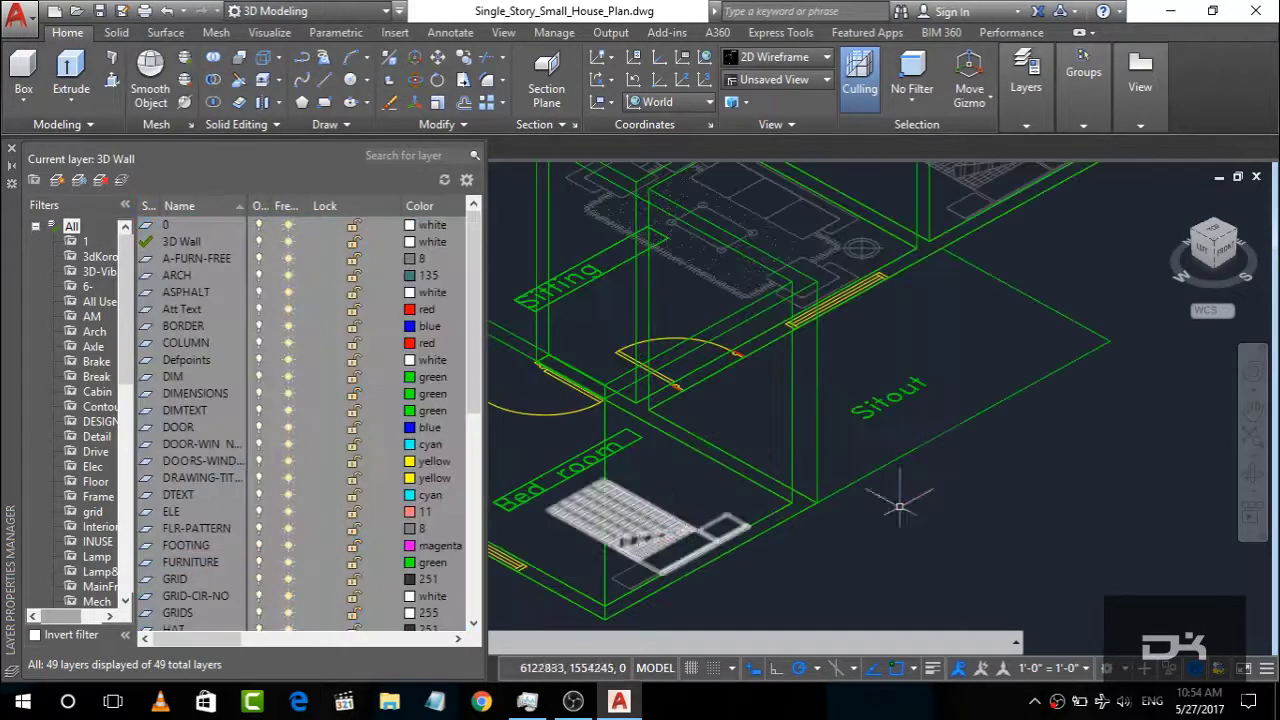
scroll(899, 507, down, 2)
click(12, 150)
scroll(650, 475, up, 3)
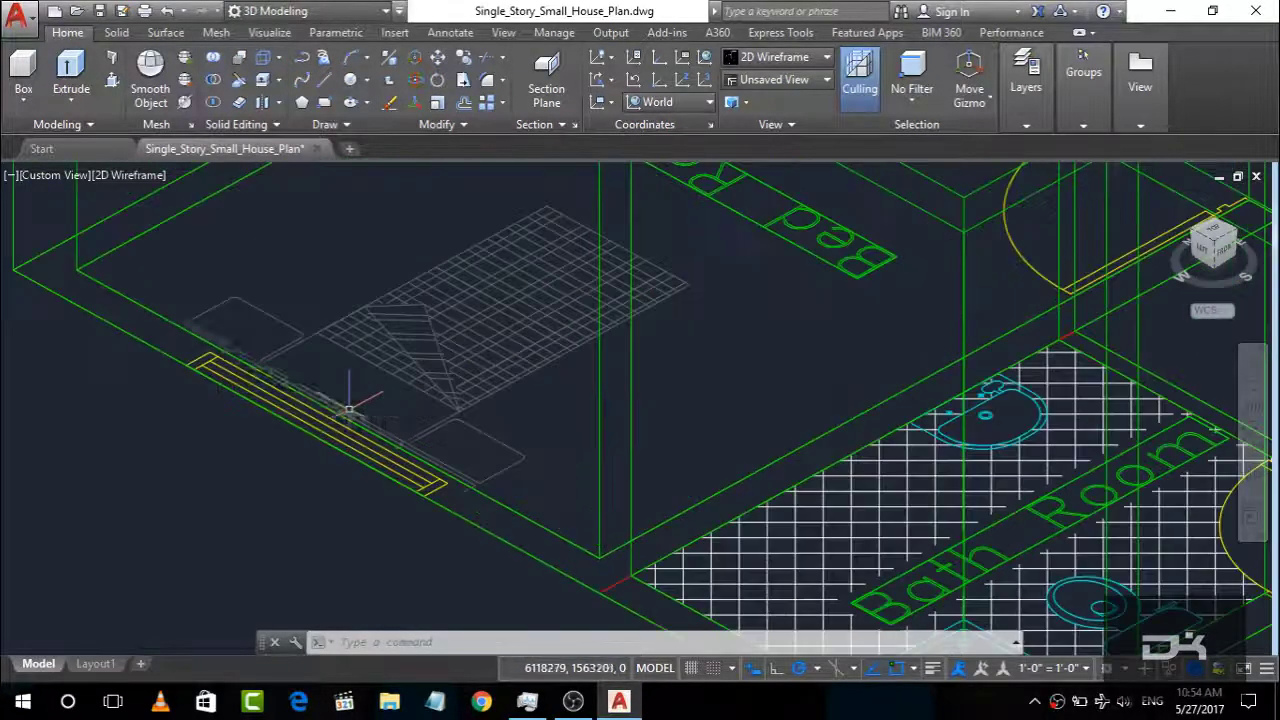
scroll(650, 475, down, 2)
scroll(650, 475, down, 2)
scroll(650, 475, up, 3)
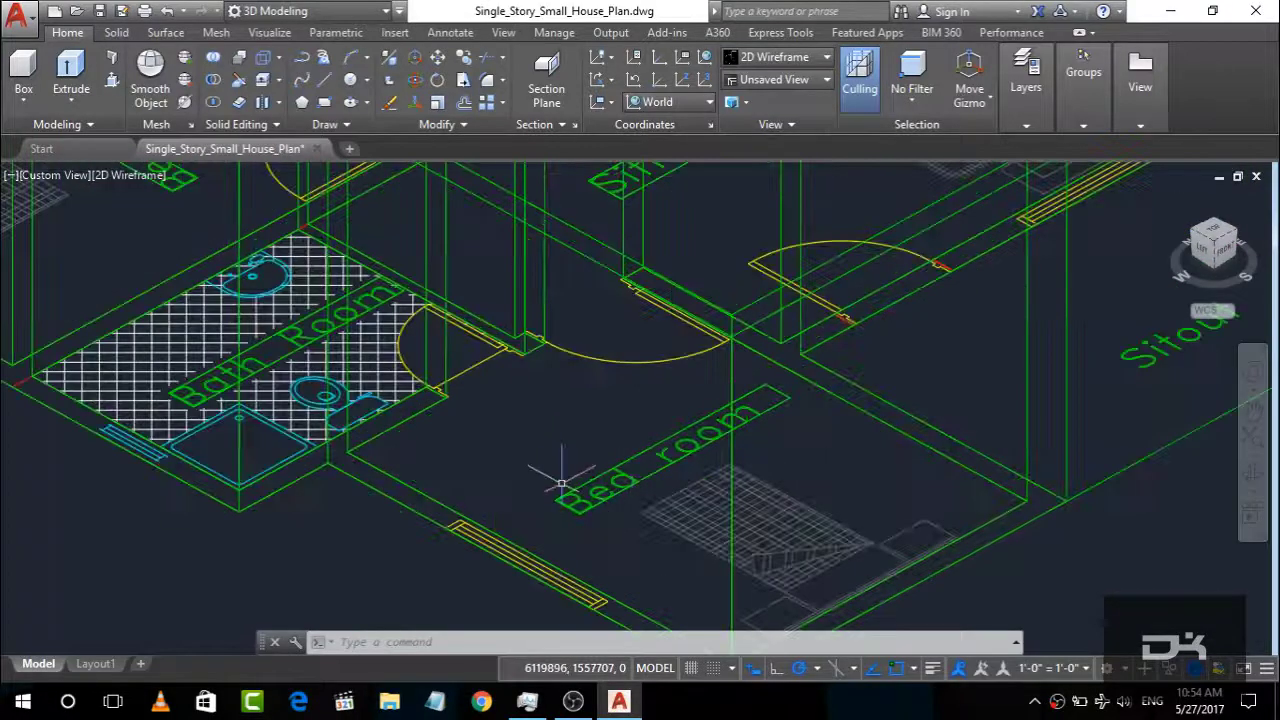
Step: Switch to the TOP view and zoom in on the left bedroom
click(1213, 238)
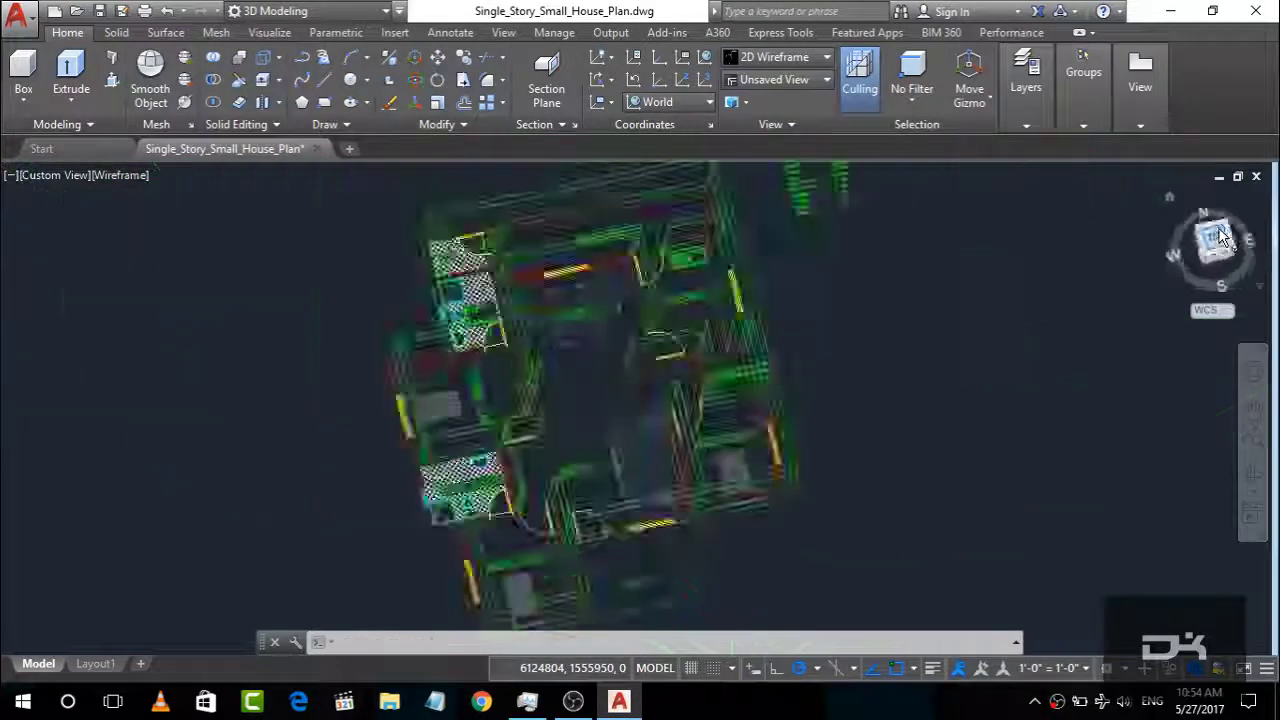
scroll(585, 287, up, 5)
scroll(700, 409, down, 4)
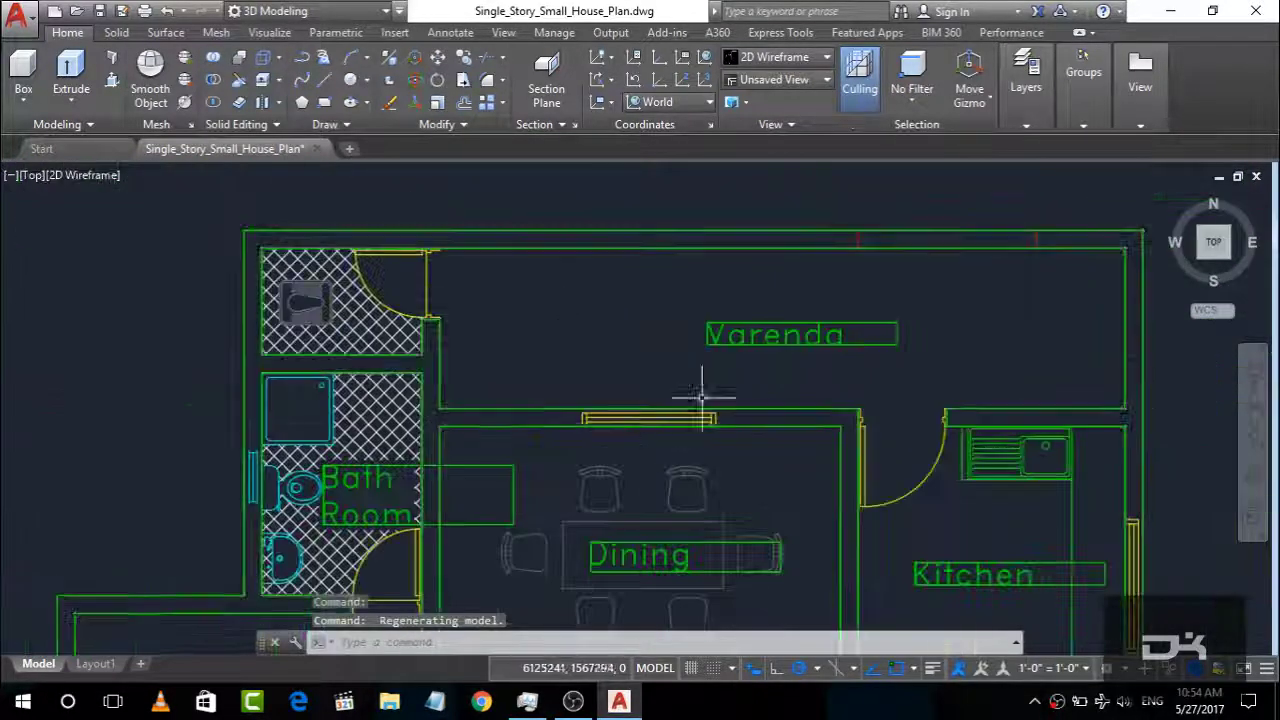
scroll(488, 260, down, 2)
scroll(486, 257, down, 2)
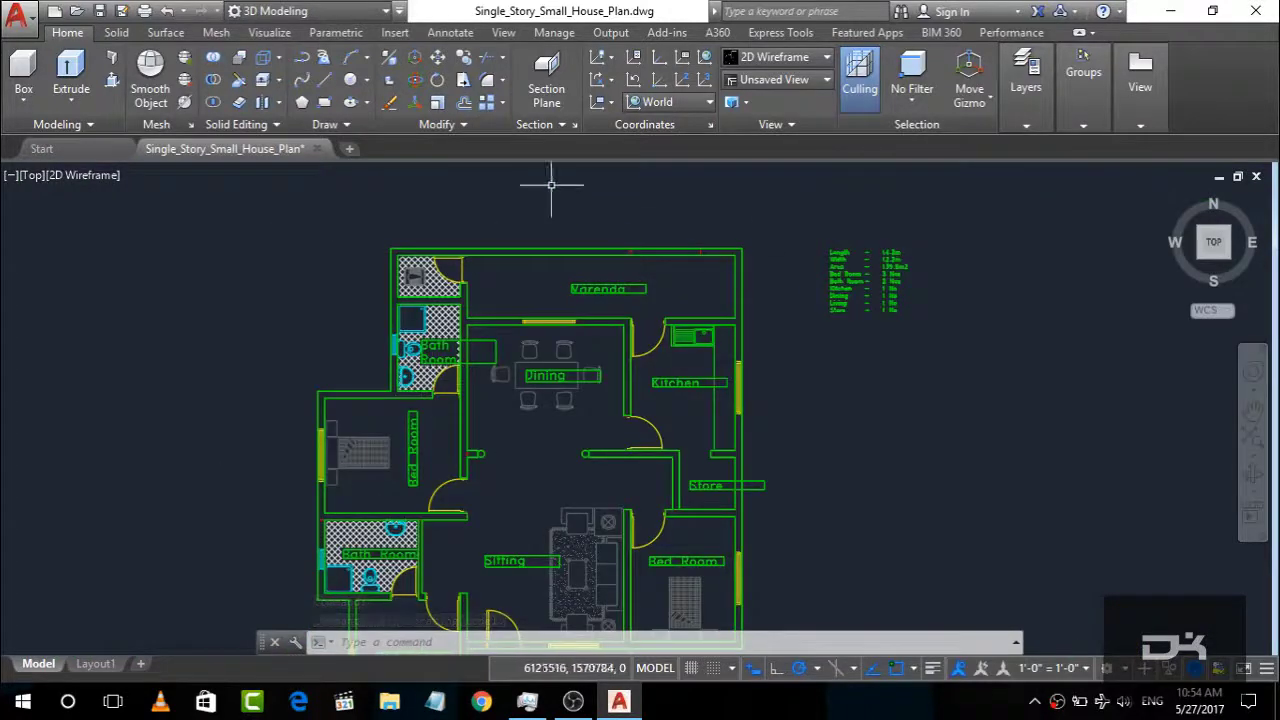
scroll(322, 409, up, 5)
scroll(314, 357, up, 1)
scroll(372, 263, down, 3)
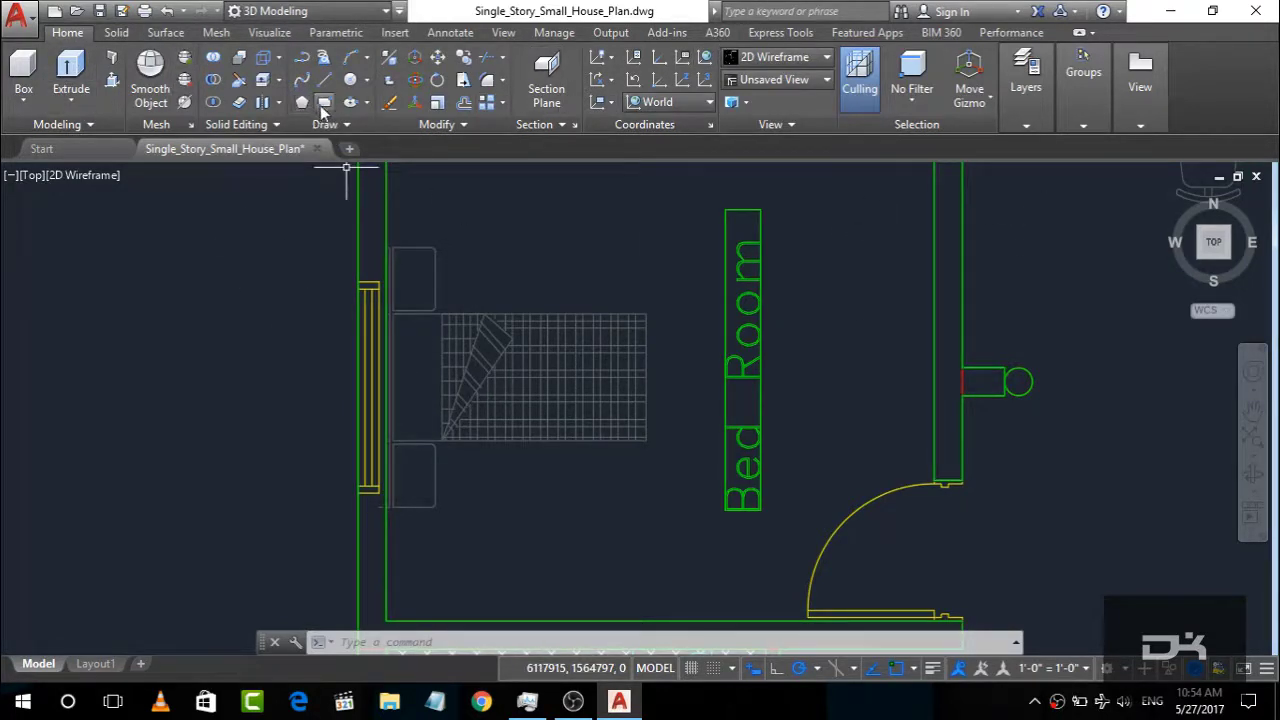
Step: Draw a rectangle over the first window strip by snapping its opposite corners
click(323, 112)
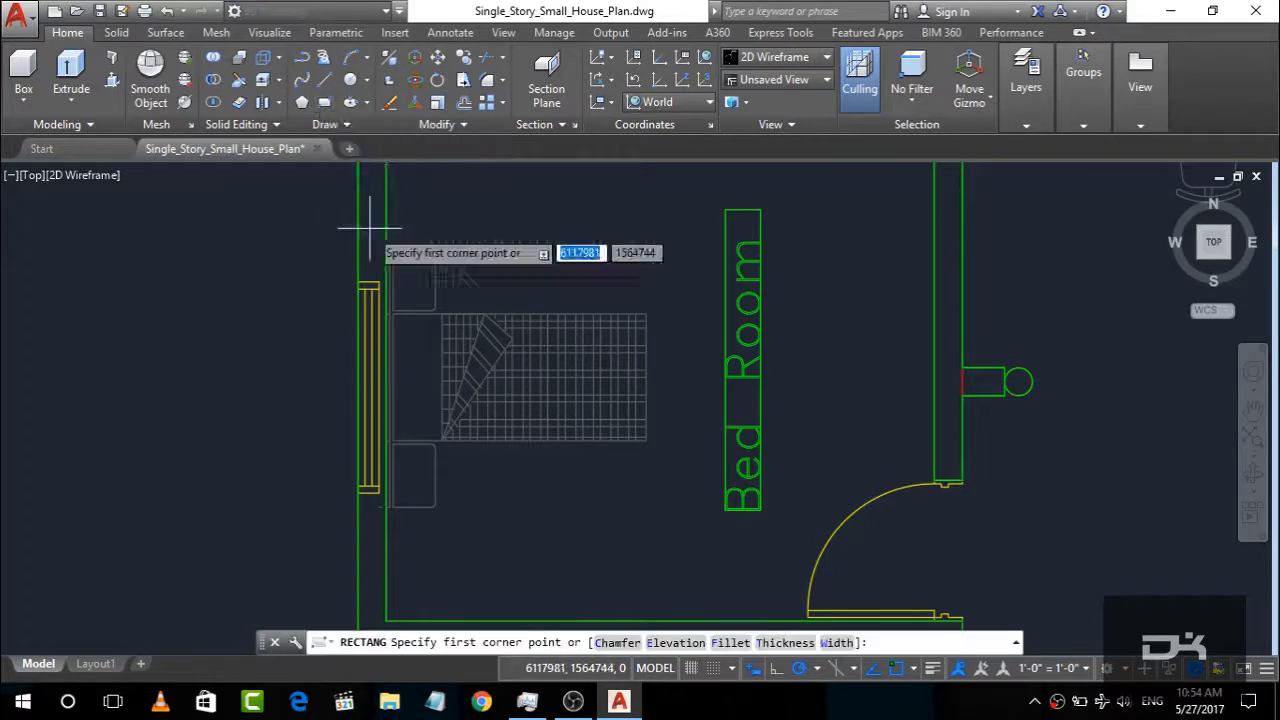
scroll(363, 337, up, 1)
scroll(365, 300, up, 3)
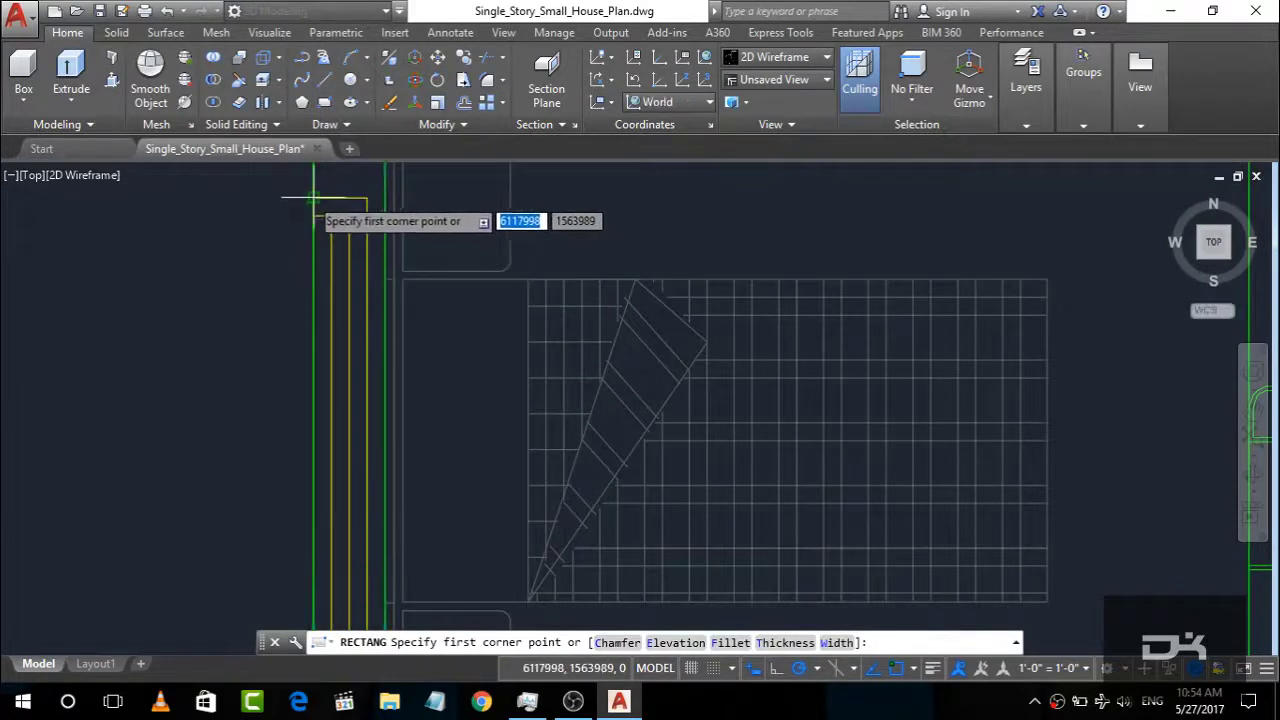
click(314, 199)
scroll(378, 405, down, 3)
scroll(395, 500, up, 3)
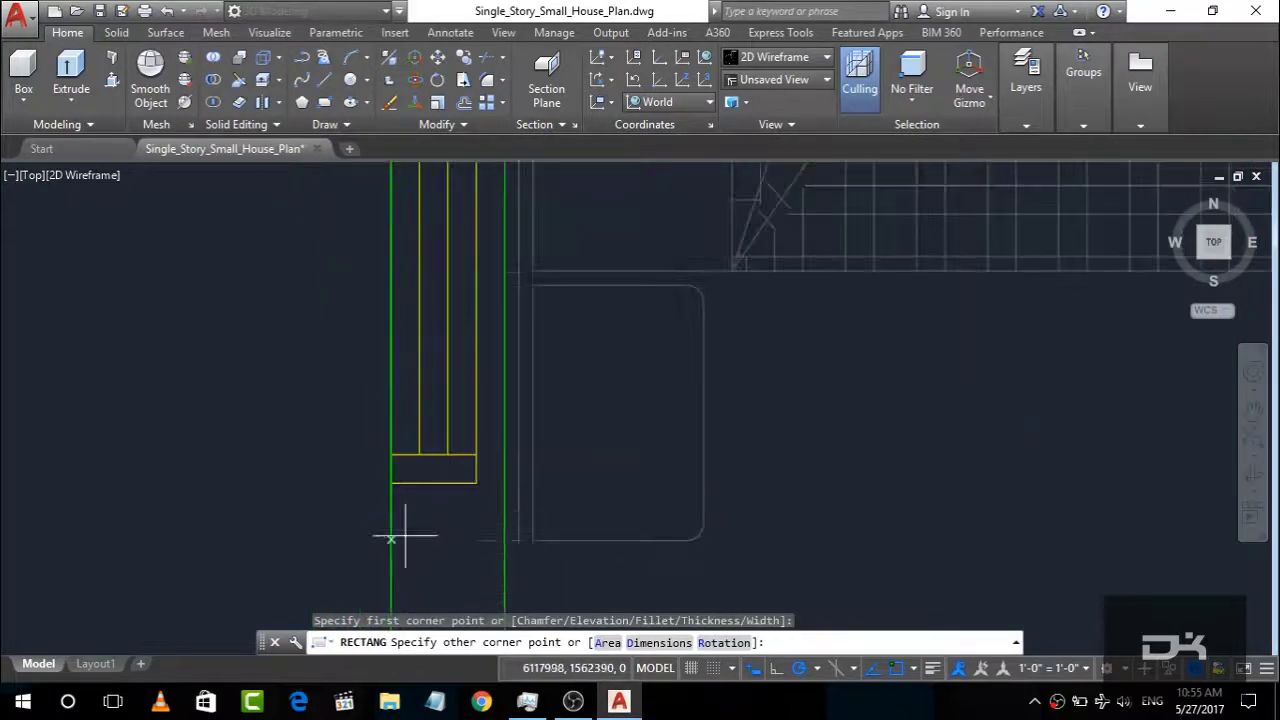
click(505, 483)
scroll(266, 434, down, 3)
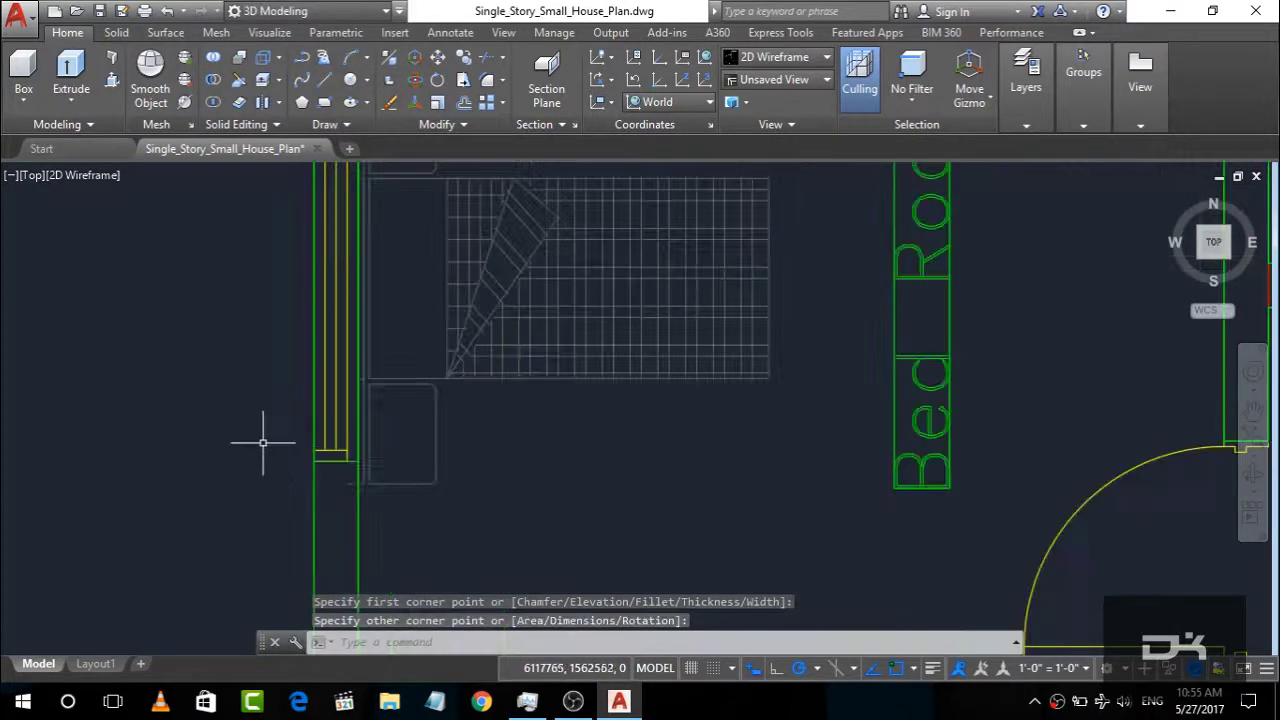
scroll(266, 434, down, 2)
scroll(263, 447, down, 1)
scroll(263, 447, down, 4)
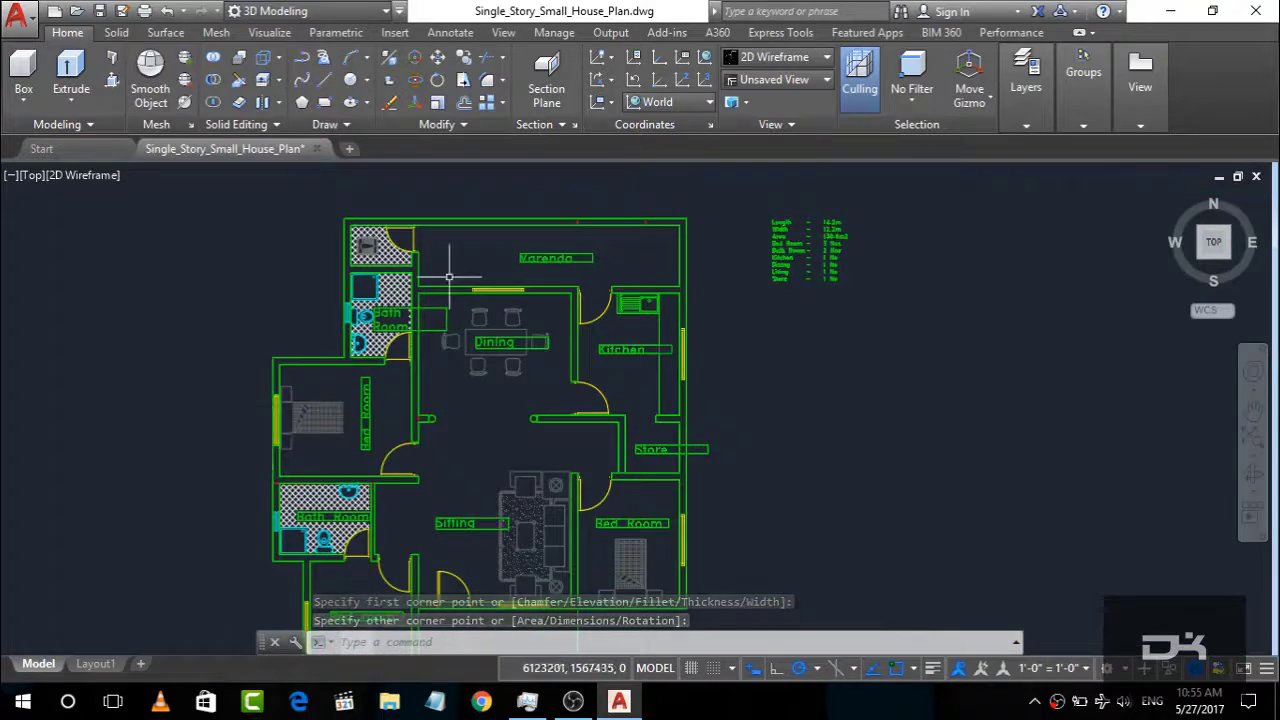
scroll(620, 240, up, 4)
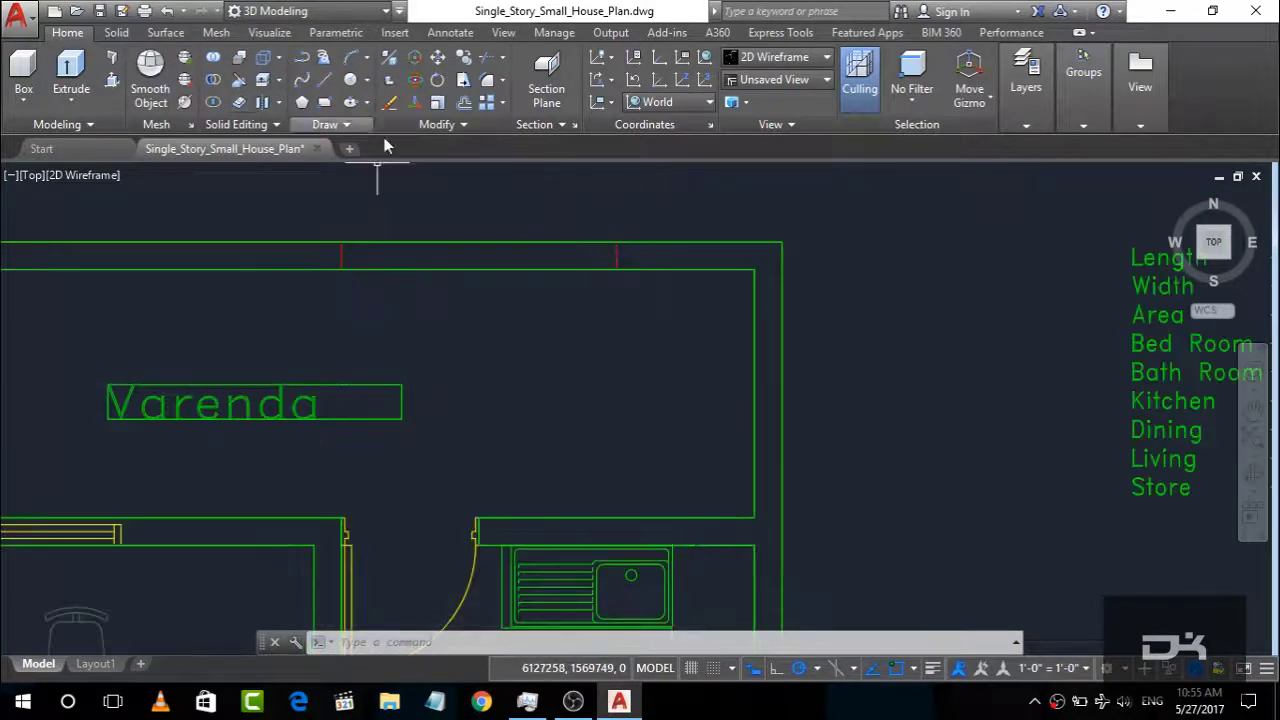
scroll(749, 200, down, 5)
scroll(700, 240, down, 1)
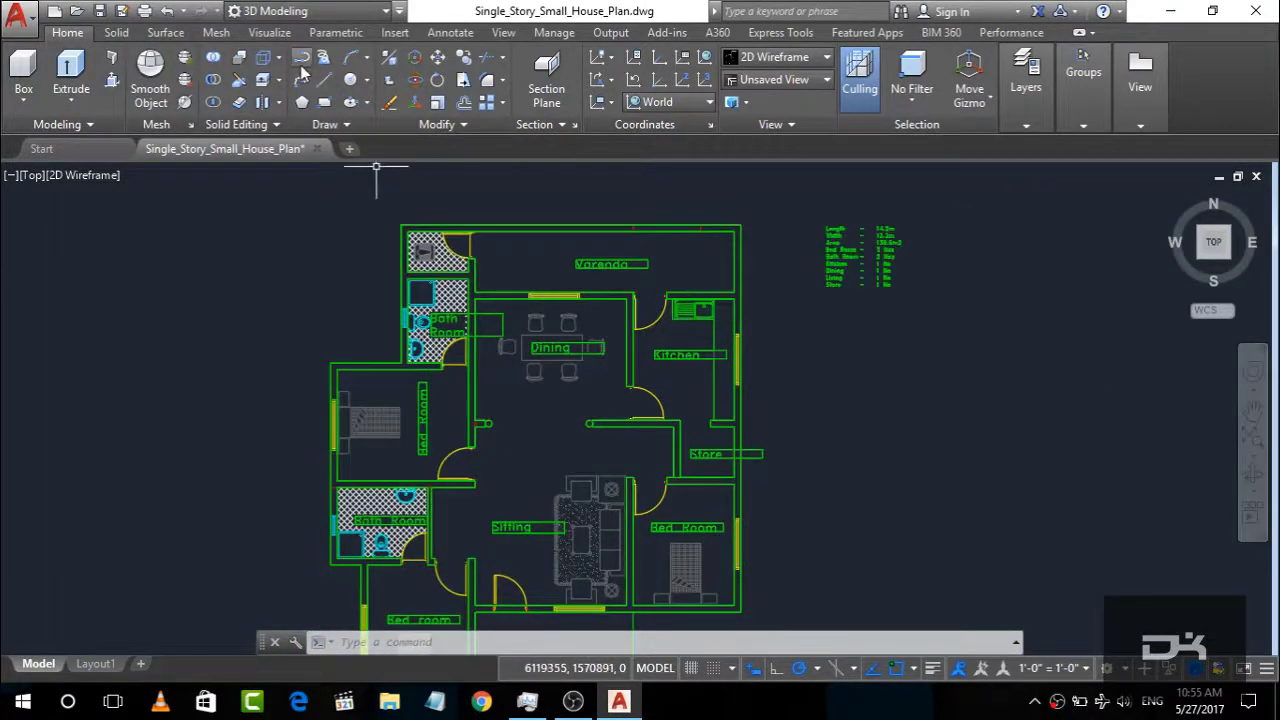
Step: Draw a rectangle around the bathroom window, then undo it
click(325, 107)
scroll(406, 360, up, 4)
scroll(414, 286, up, 3)
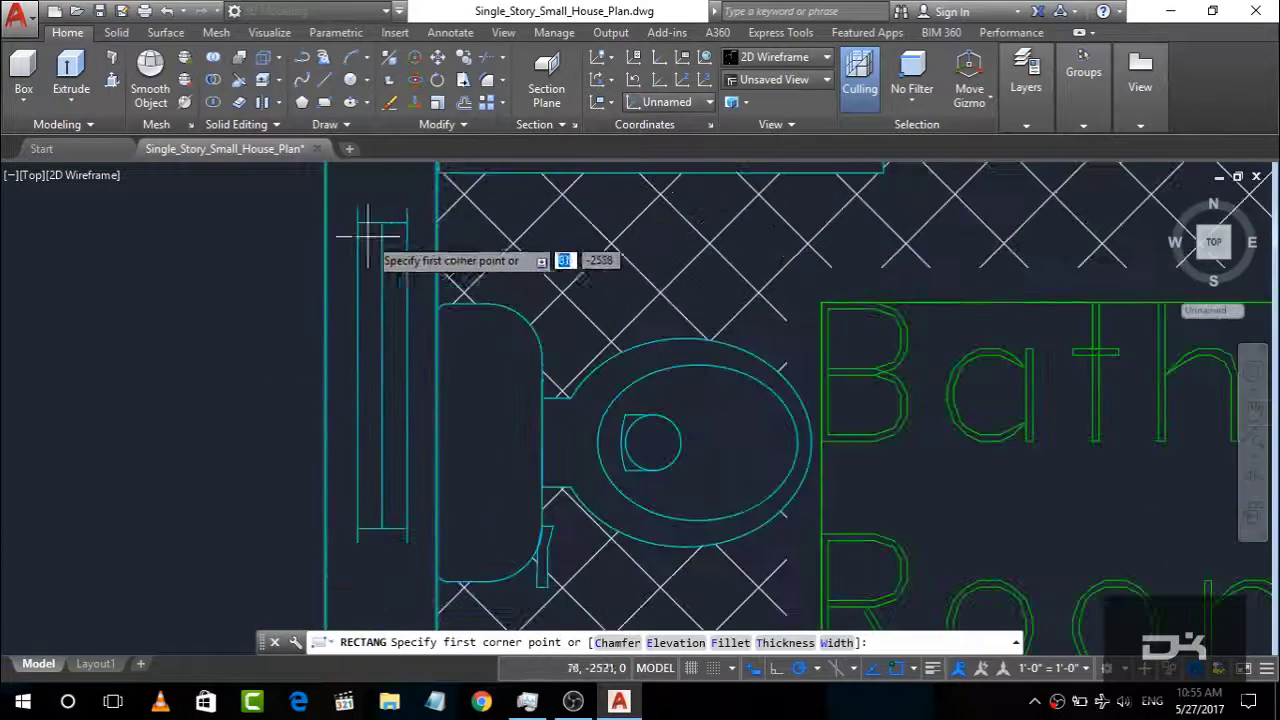
scroll(360, 225, up, 4)
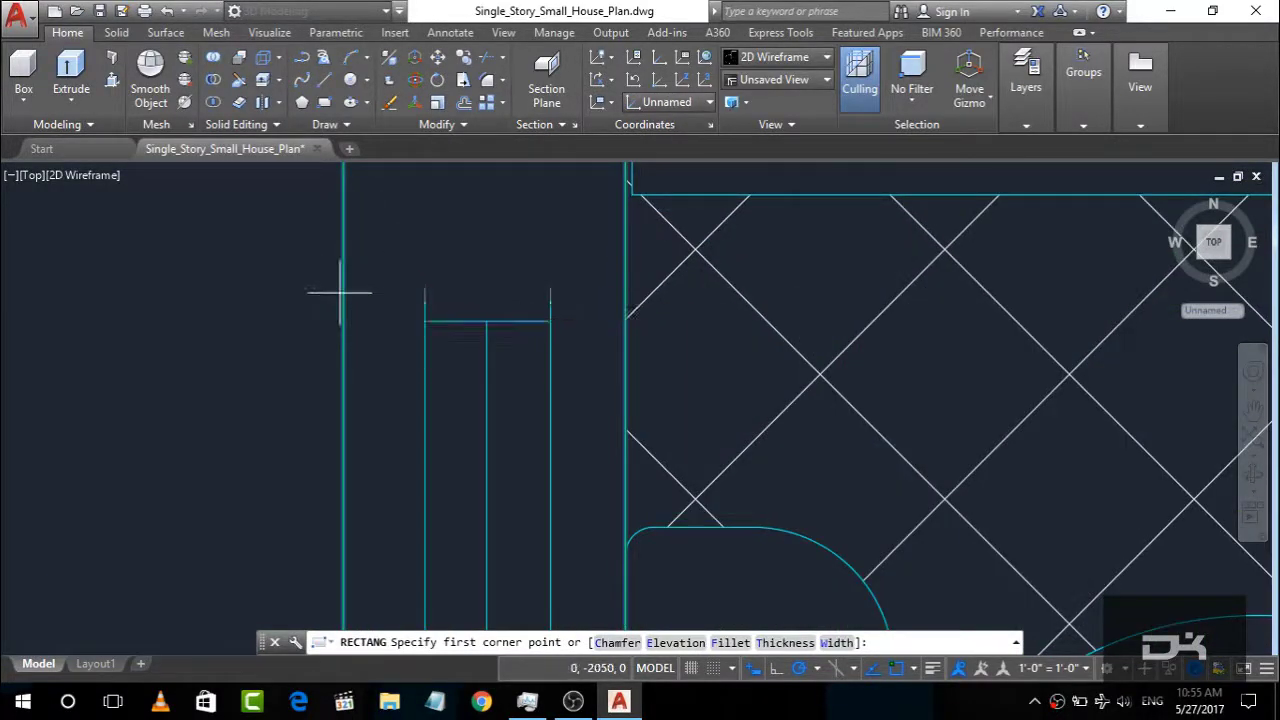
click(425, 285)
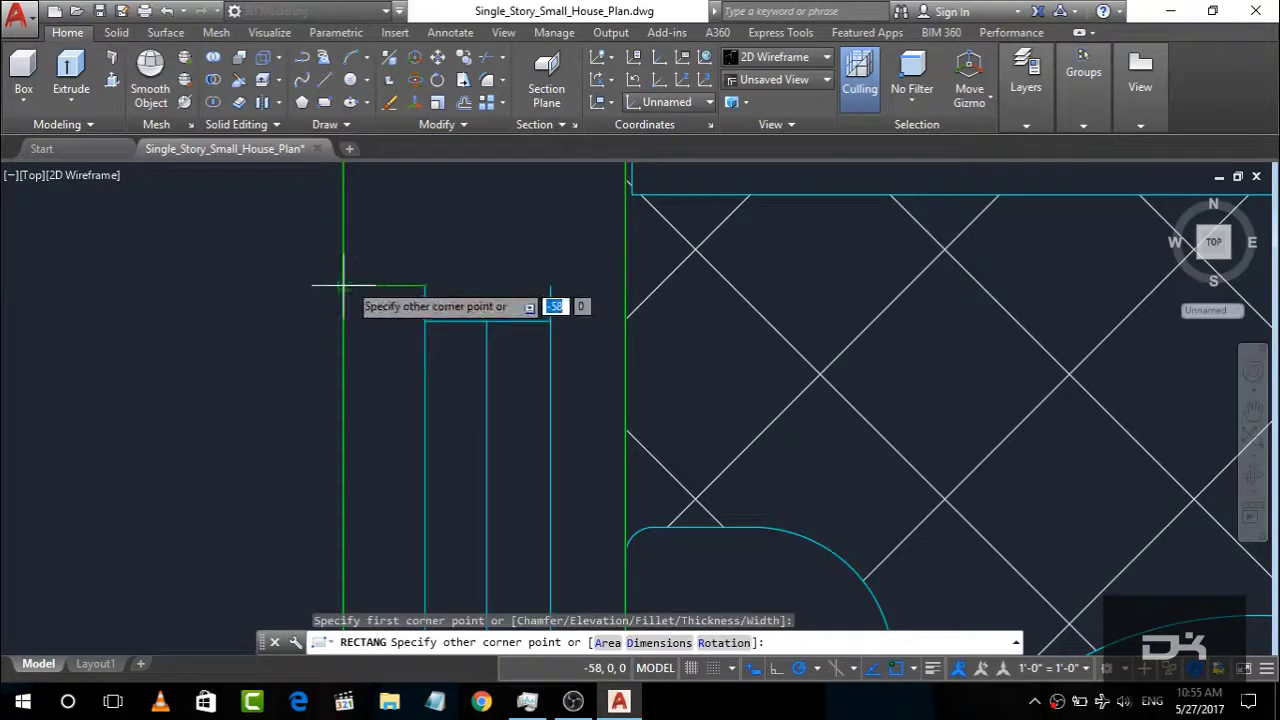
key(Escape)
key(Return)
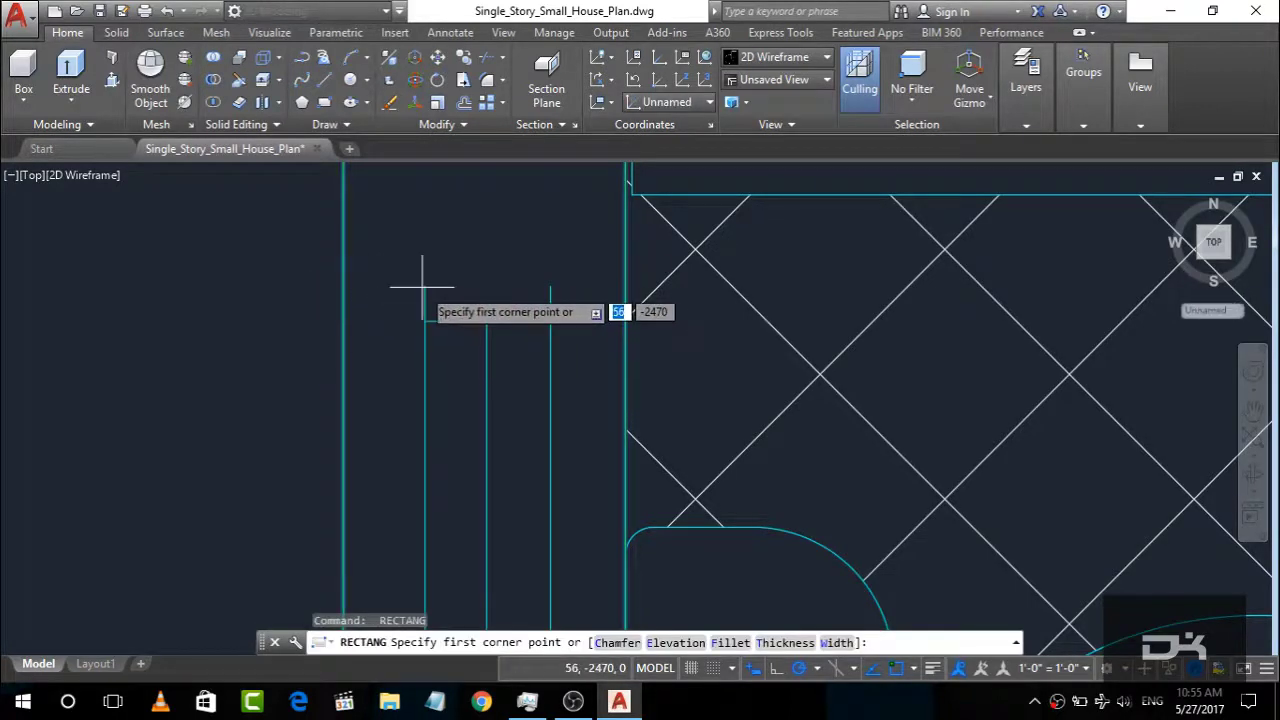
click(343, 285)
scroll(371, 380, down, 5)
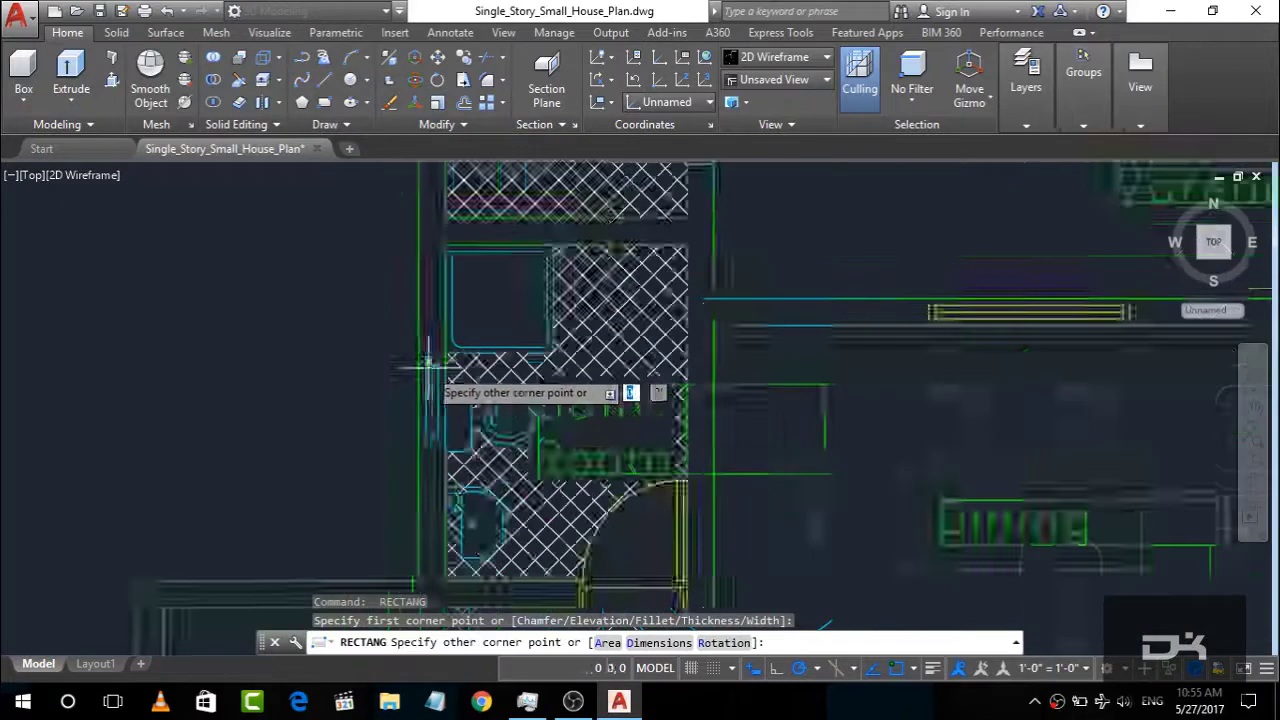
scroll(414, 500, up, 6)
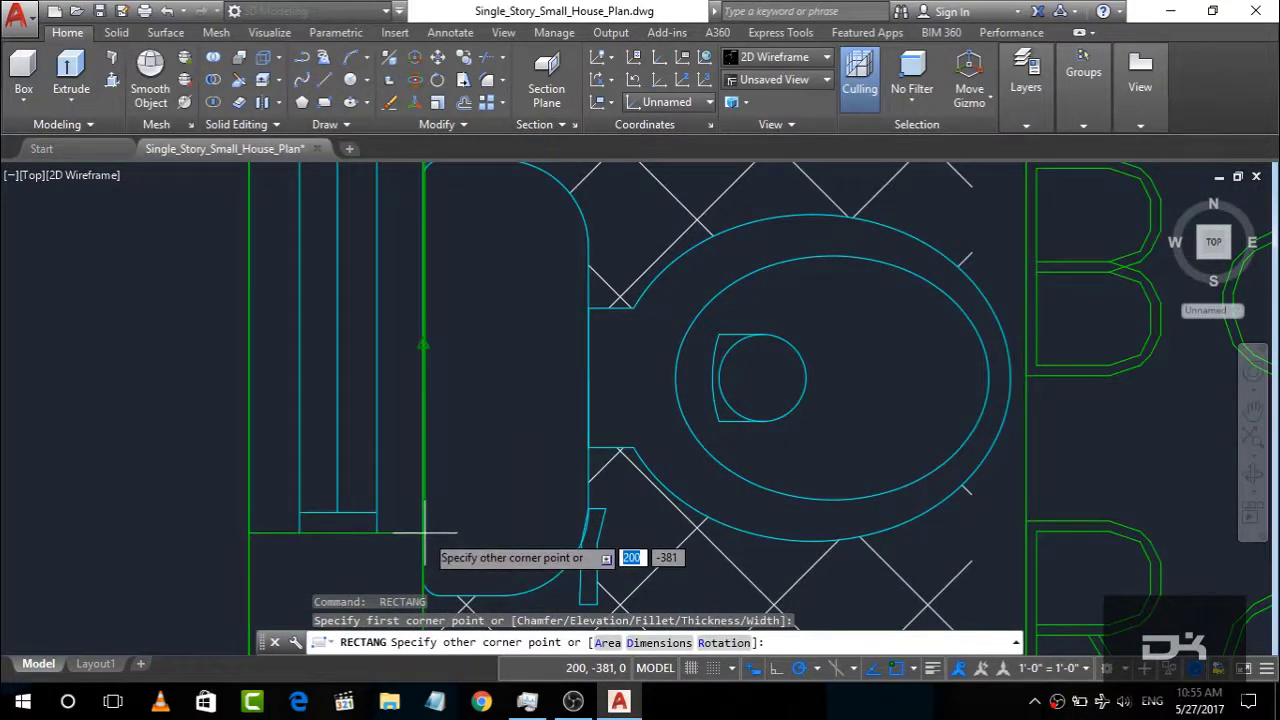
click(424, 533)
scroll(410, 490, down, 5)
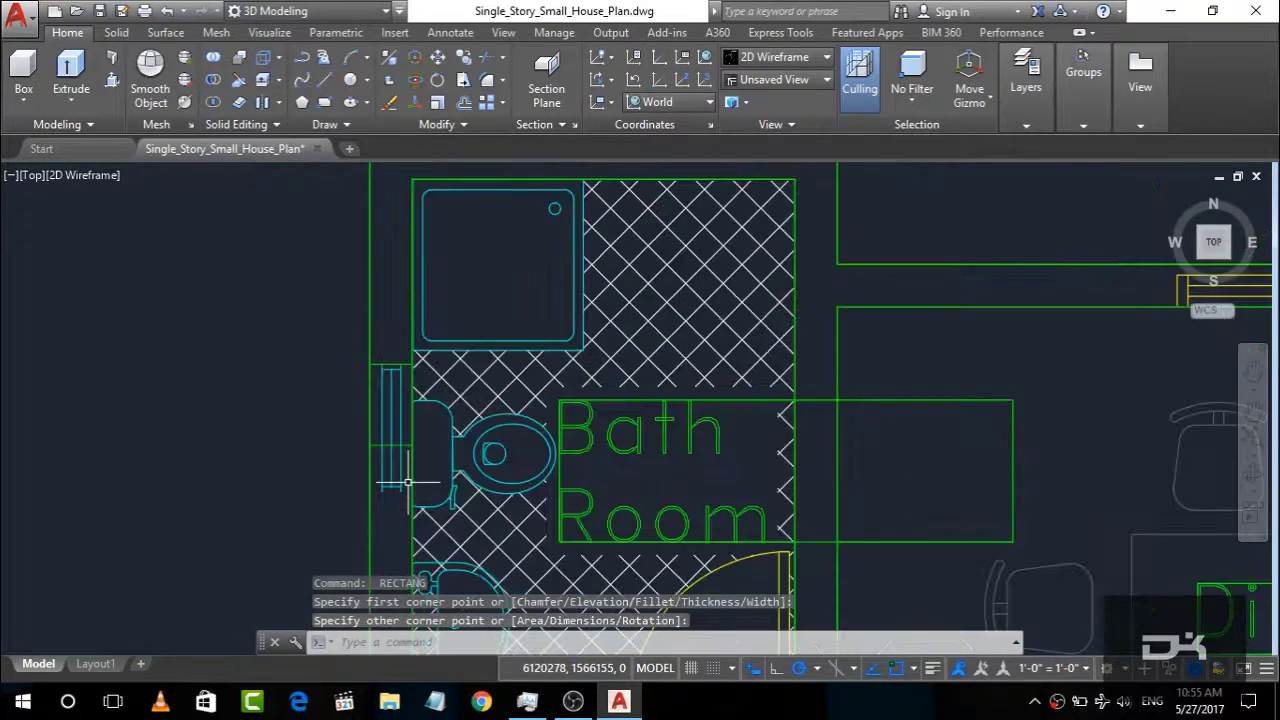
scroll(408, 483, up, 5)
key(ctrl+z)
key(ctrl+z)
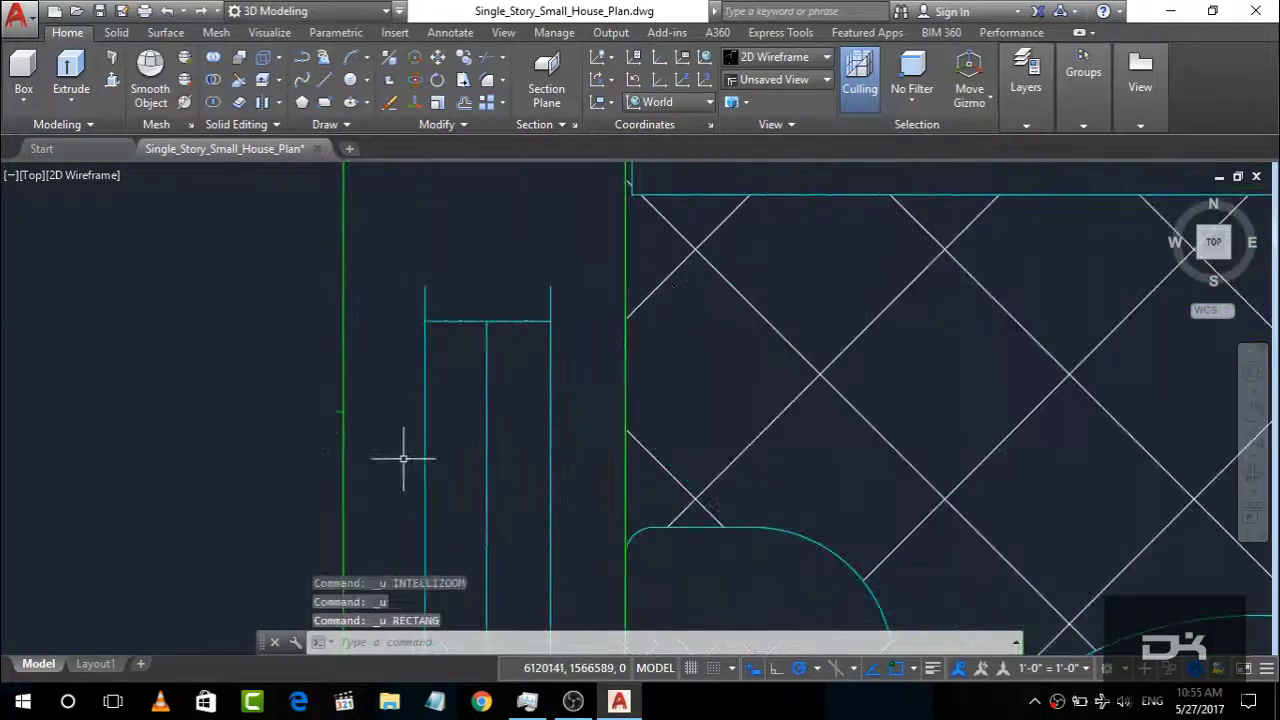
key(ctrl+z)
Step: Trace the bed room's left-wall window strip with a new rectangle
click(324, 102)
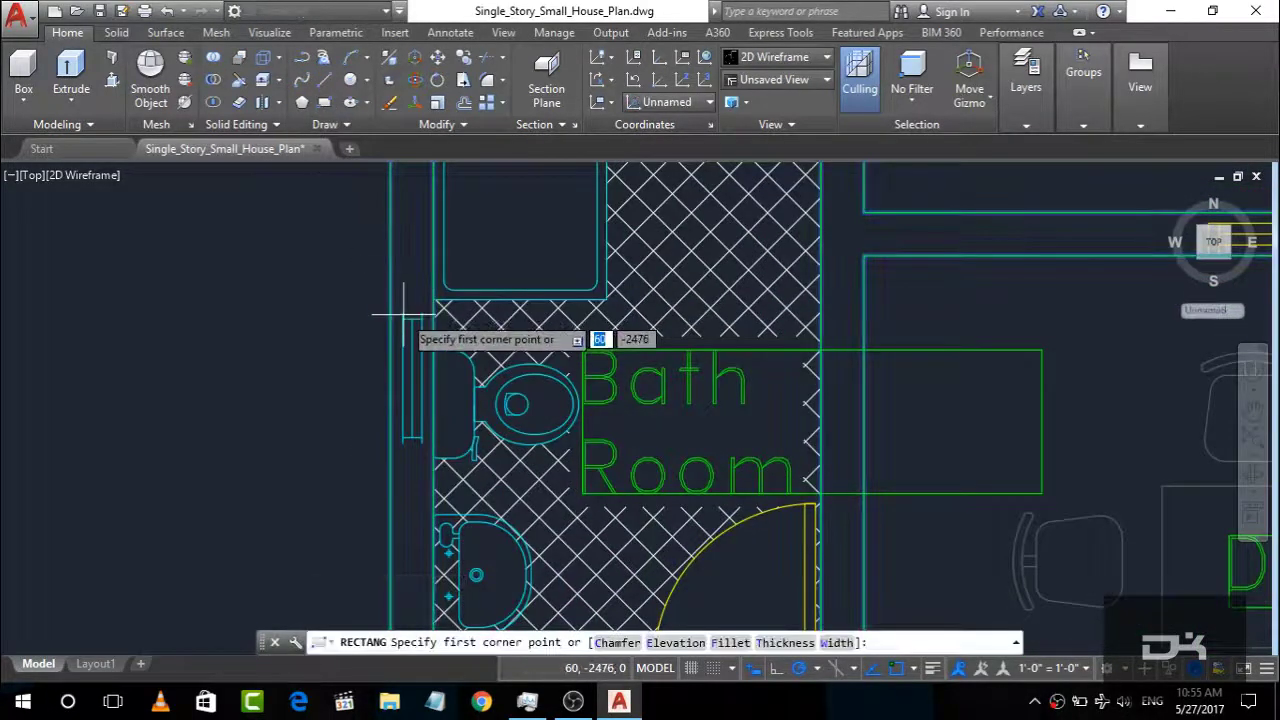
scroll(380, 290, down, 3)
scroll(295, 372, down, 3)
scroll(560, 372, down, 1)
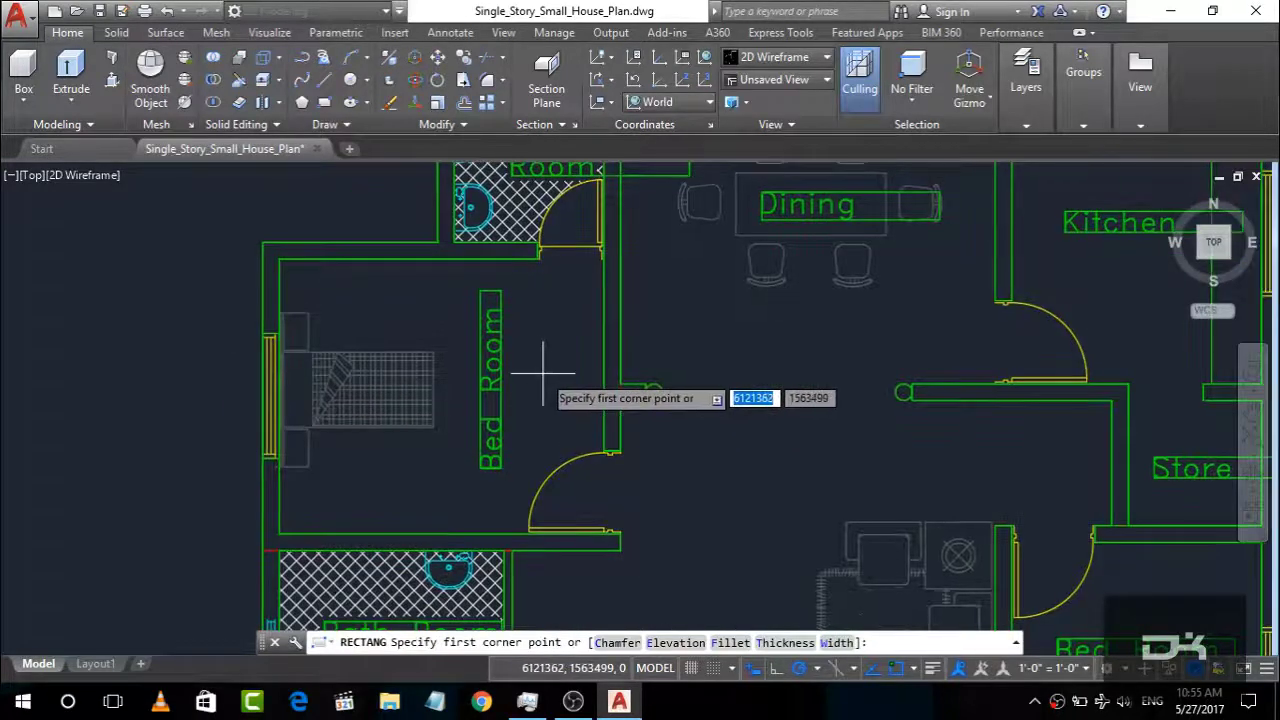
scroll(457, 400, down, 4)
scroll(430, 403, up, 6)
scroll(429, 380, up, 1)
scroll(457, 594, down, 1)
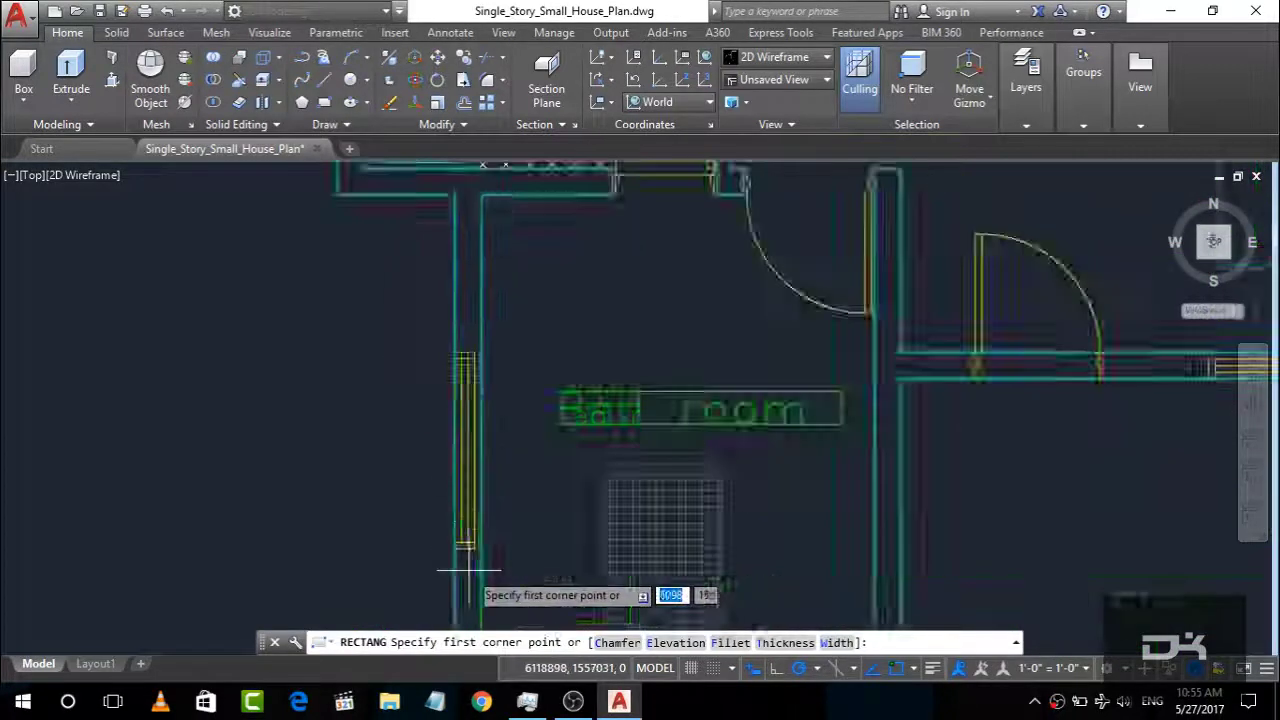
scroll(450, 420, up, 4)
click(441, 237)
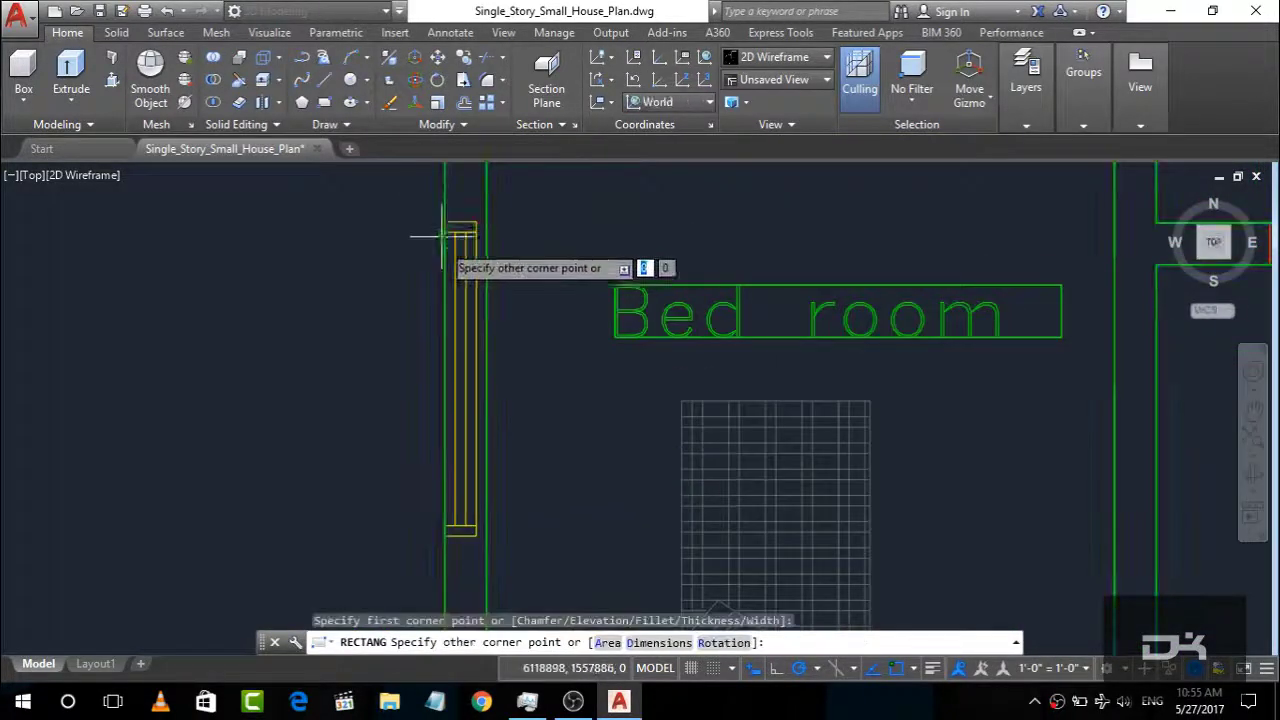
click(487, 535)
scroll(296, 387, down, 5)
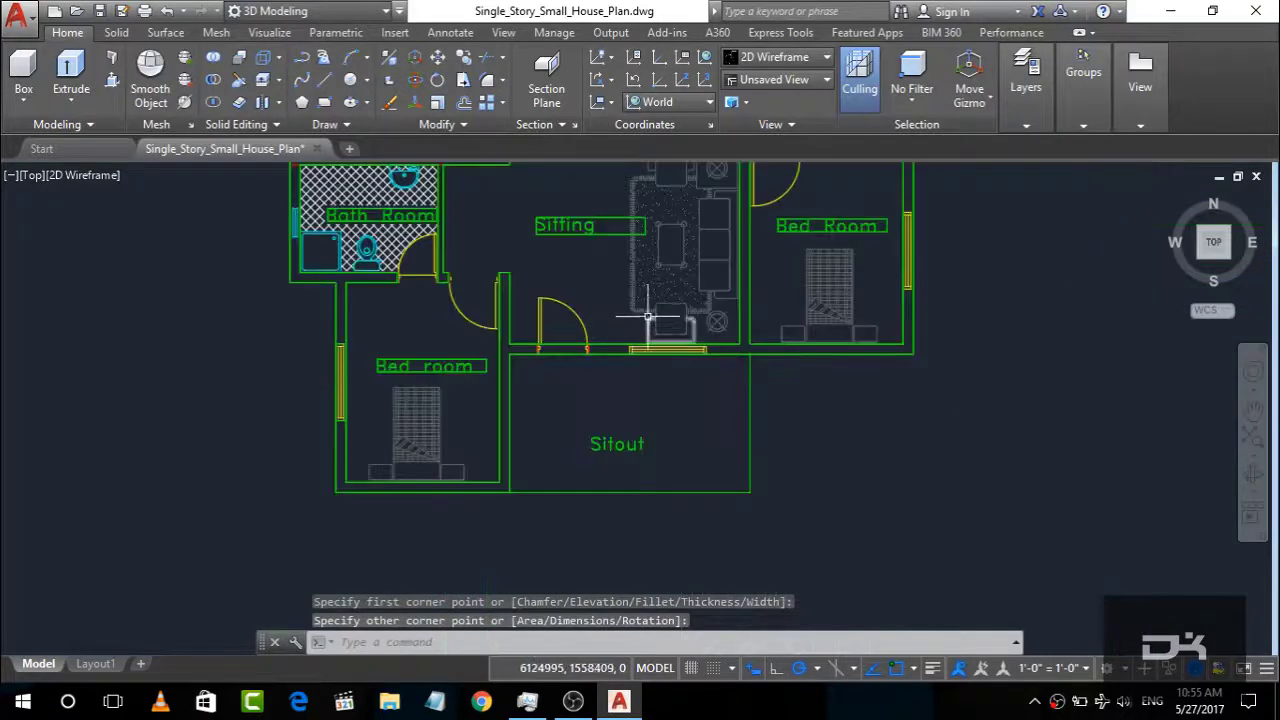
scroll(648, 317, up, 5)
Step: Trace the sitting room wall's window strip with a rectangle
click(324, 104)
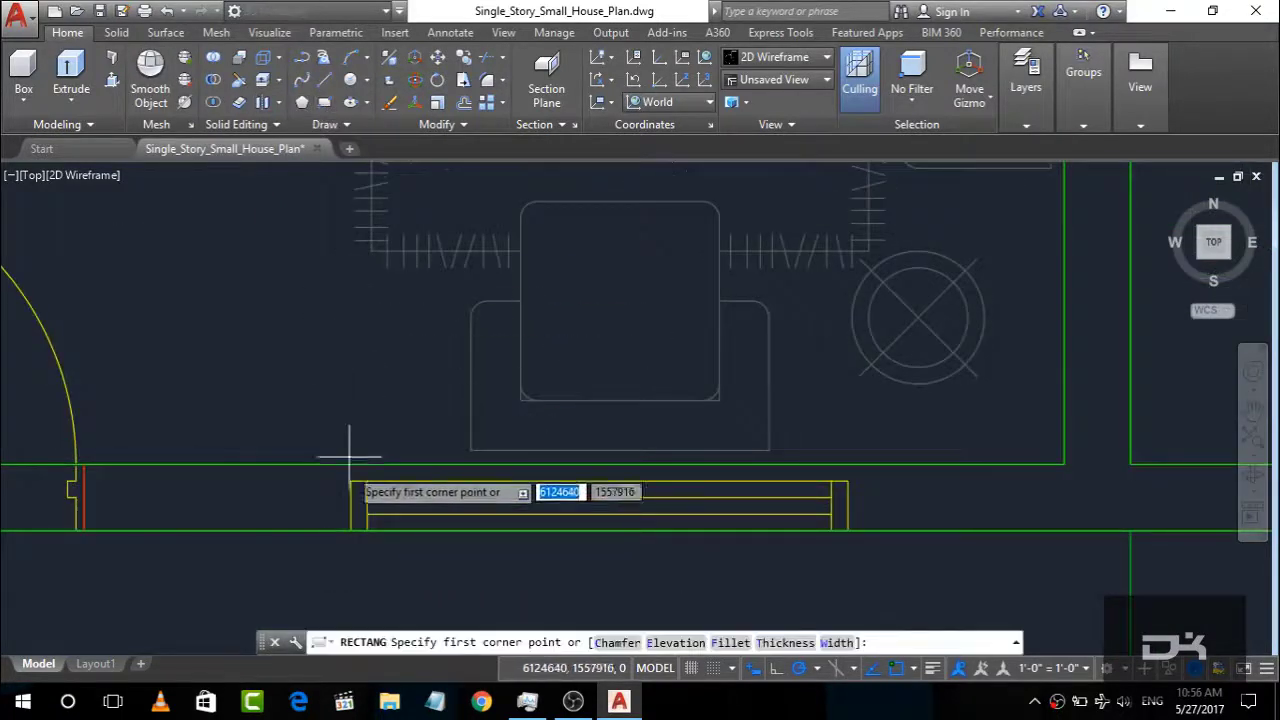
click(849, 480)
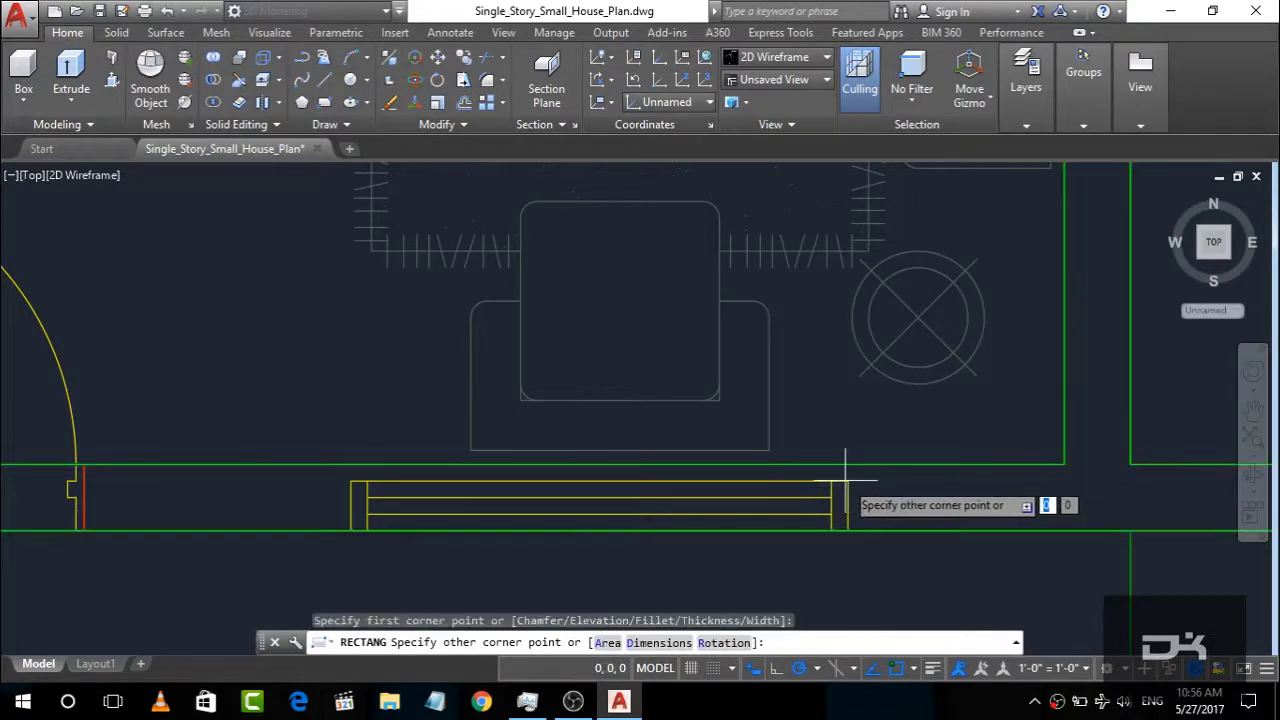
key(Escape)
key(space)
click(849, 530)
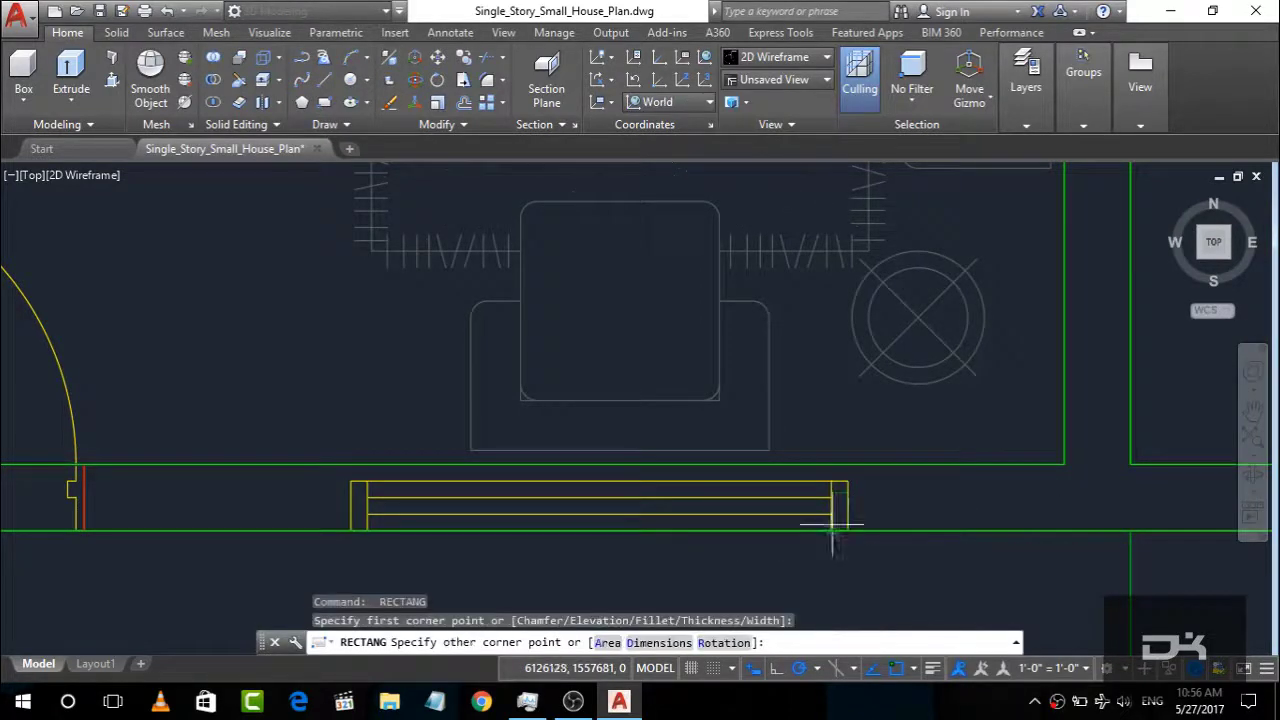
click(350, 480)
scroll(294, 535, down, 5)
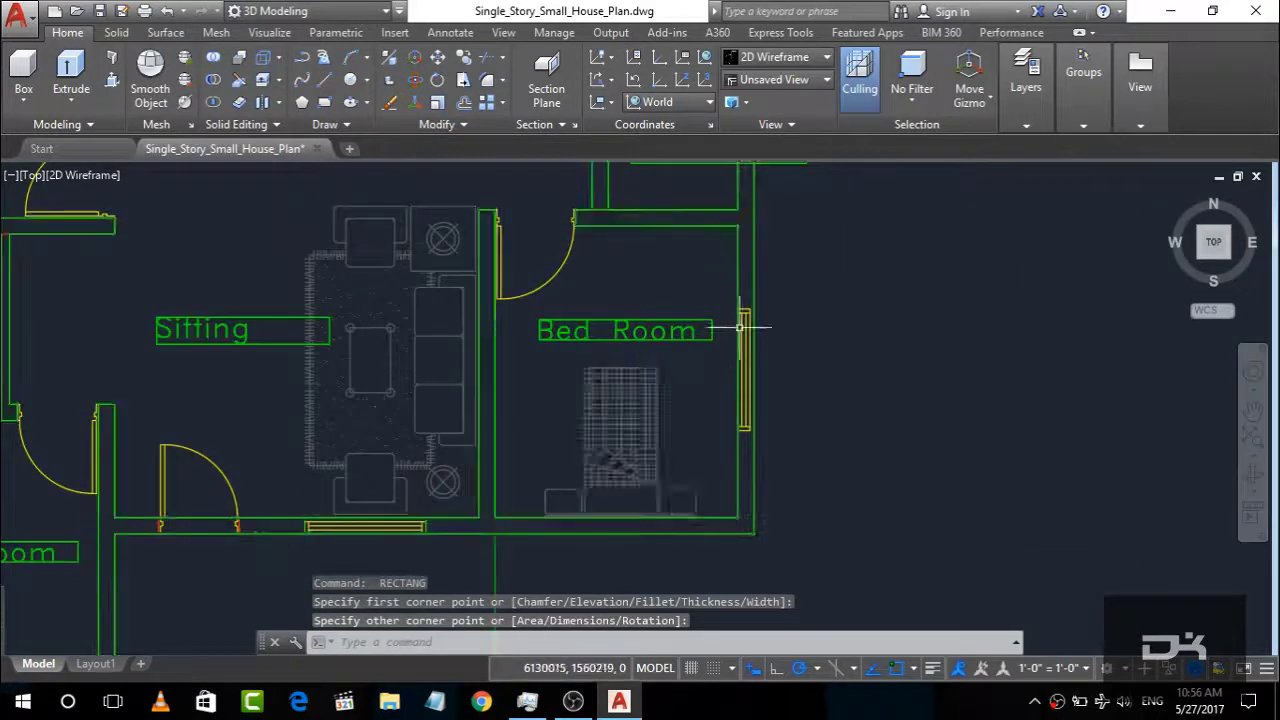
scroll(762, 329, up, 4)
Step: Outline the right-hand Bed Room window strip with a rectangle
key(space)
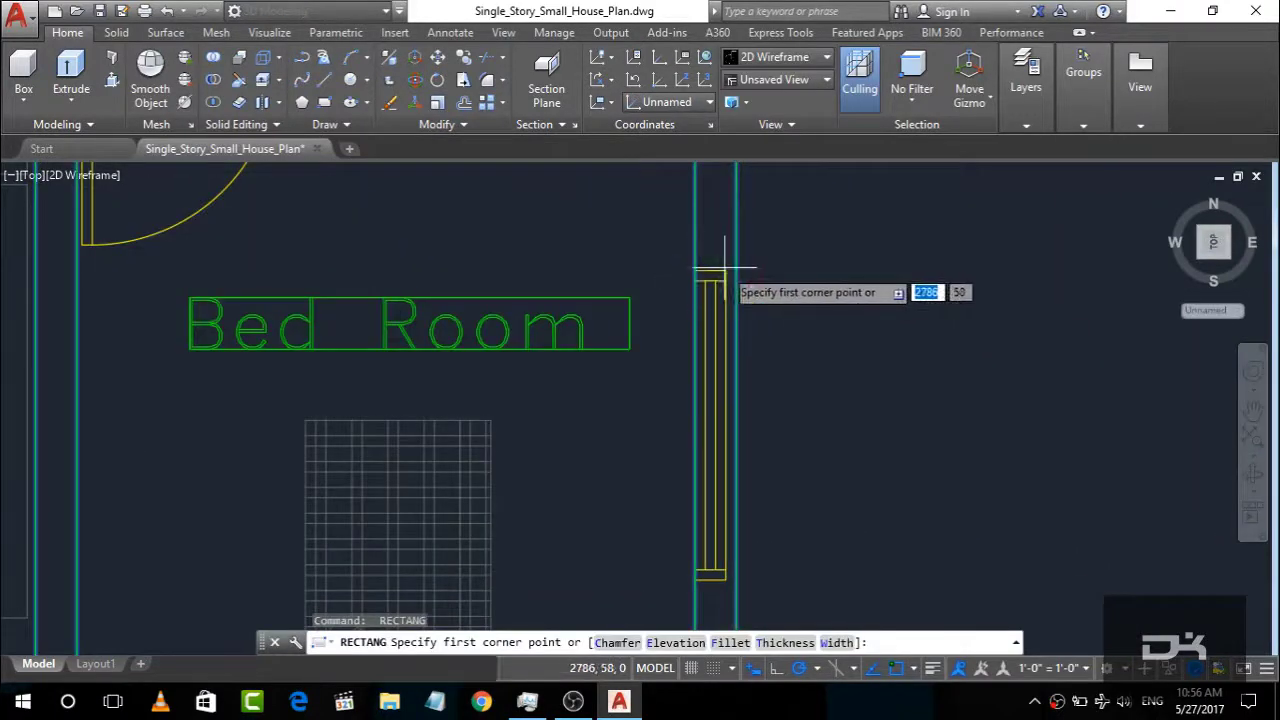
click(695, 270)
key(Escape)
key(space)
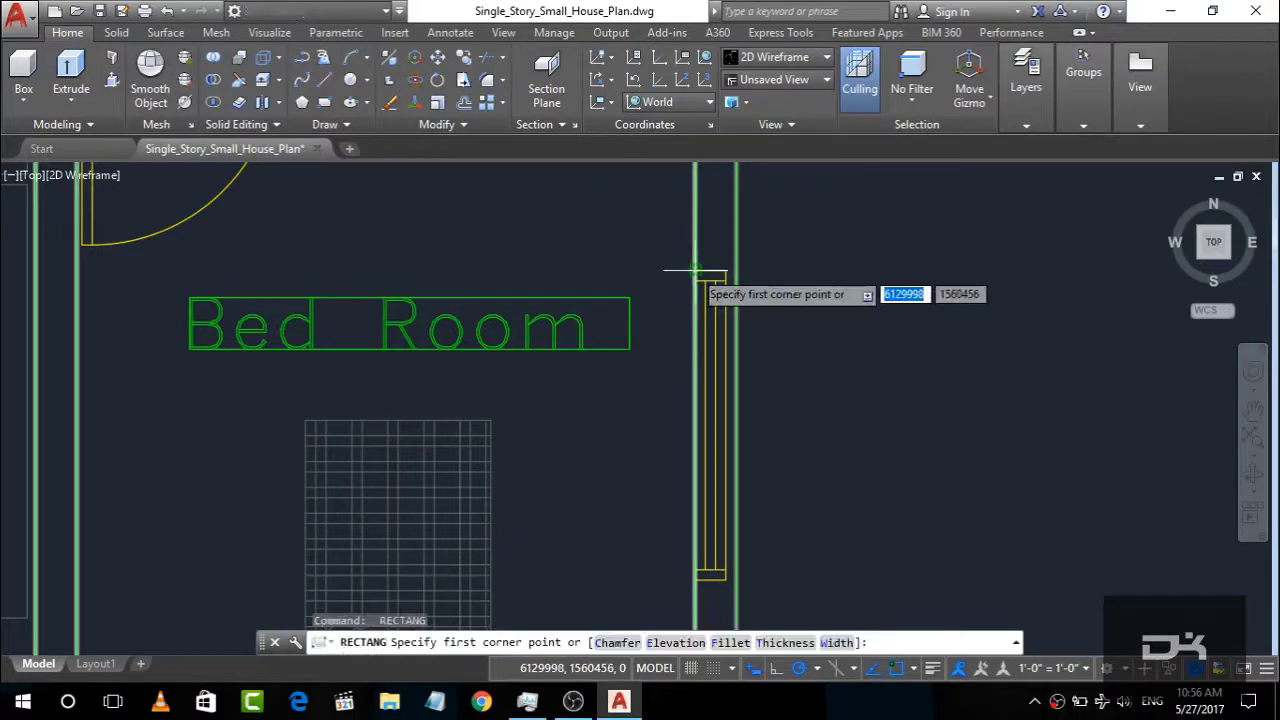
click(695, 270)
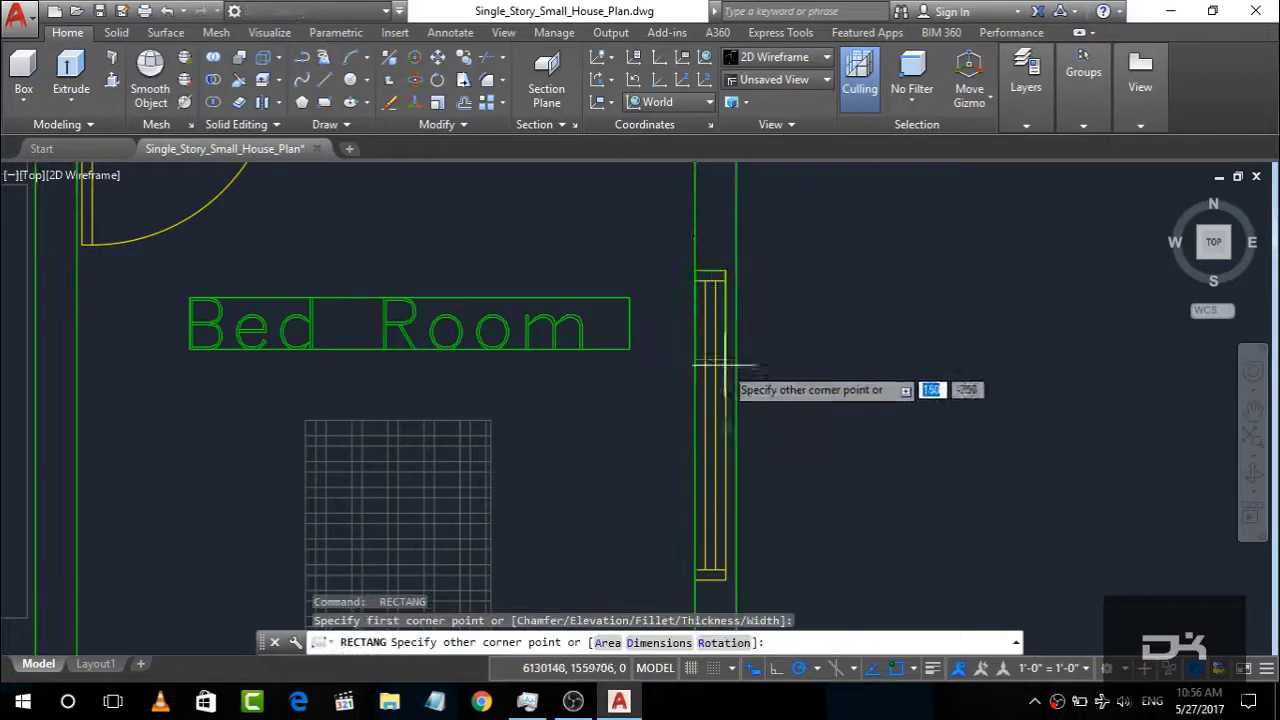
click(735, 578)
scroll(829, 457, down, 4)
scroll(821, 520, down, 2)
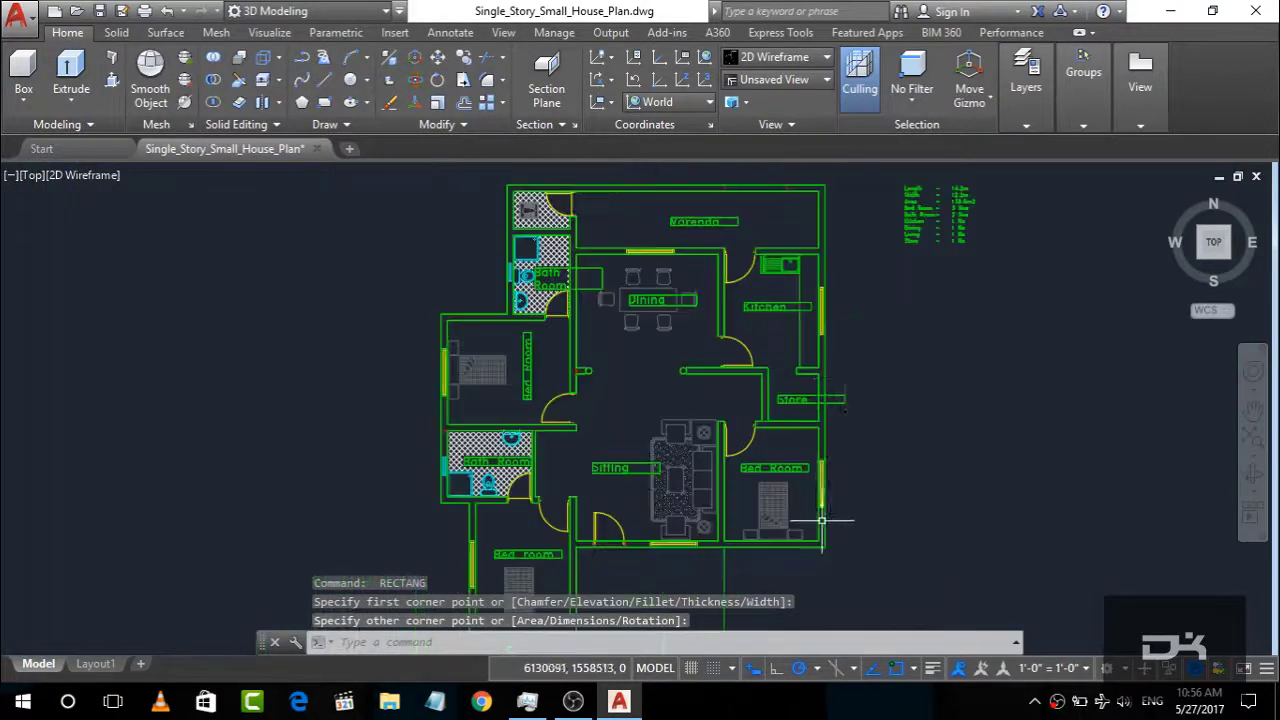
scroll(831, 276, up, 5)
Step: Draw a rectangle over the kitchen's right-wall window strip
key(Return)
scroll(800, 300, up, 3)
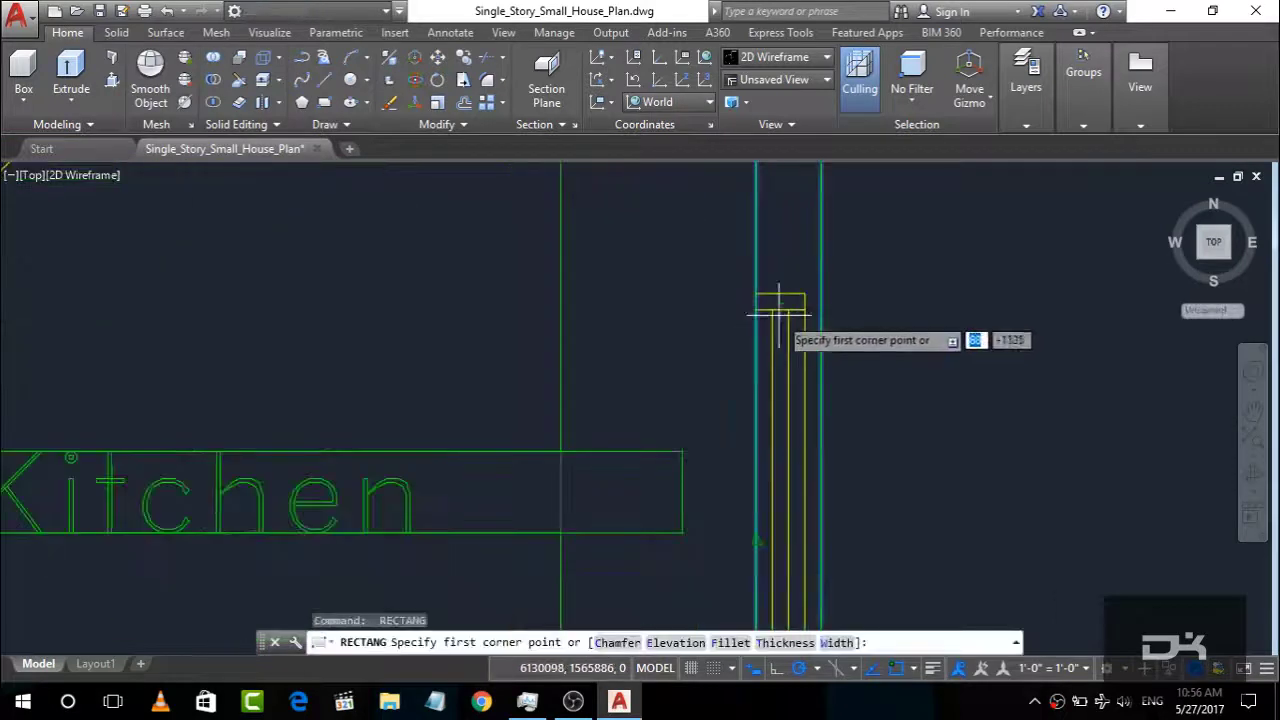
click(762, 292)
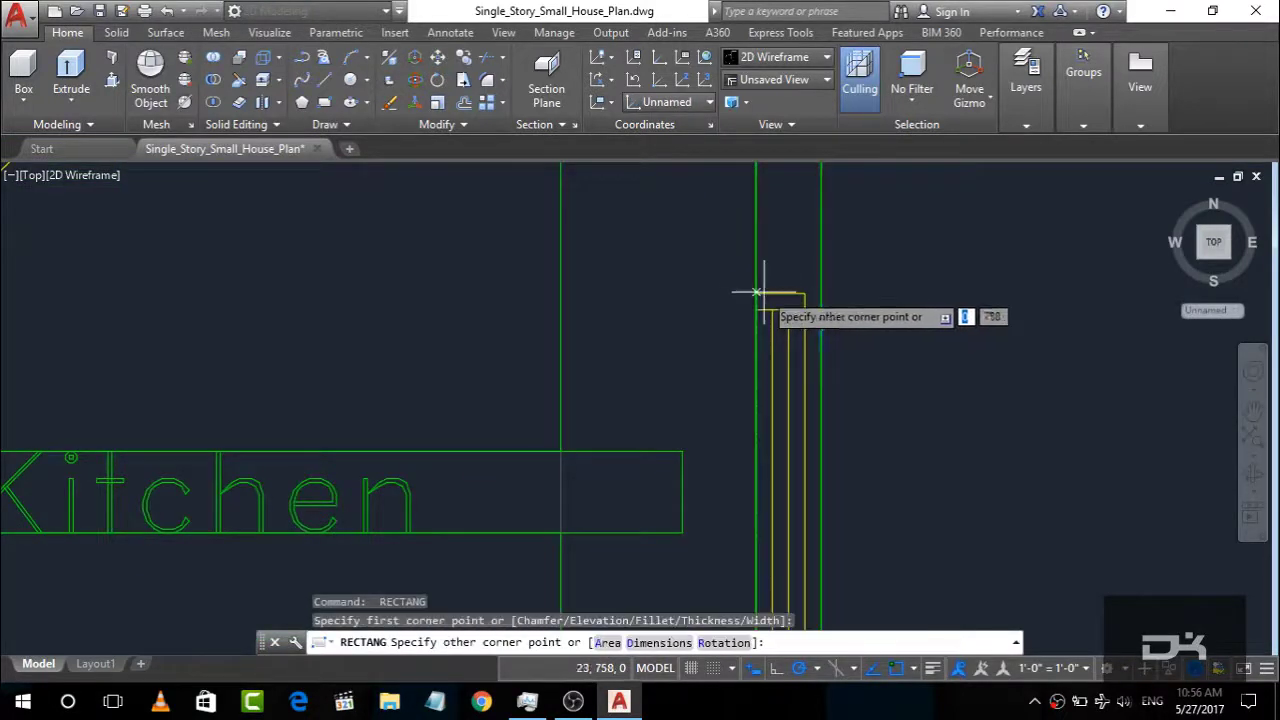
click(756, 292)
key(Return)
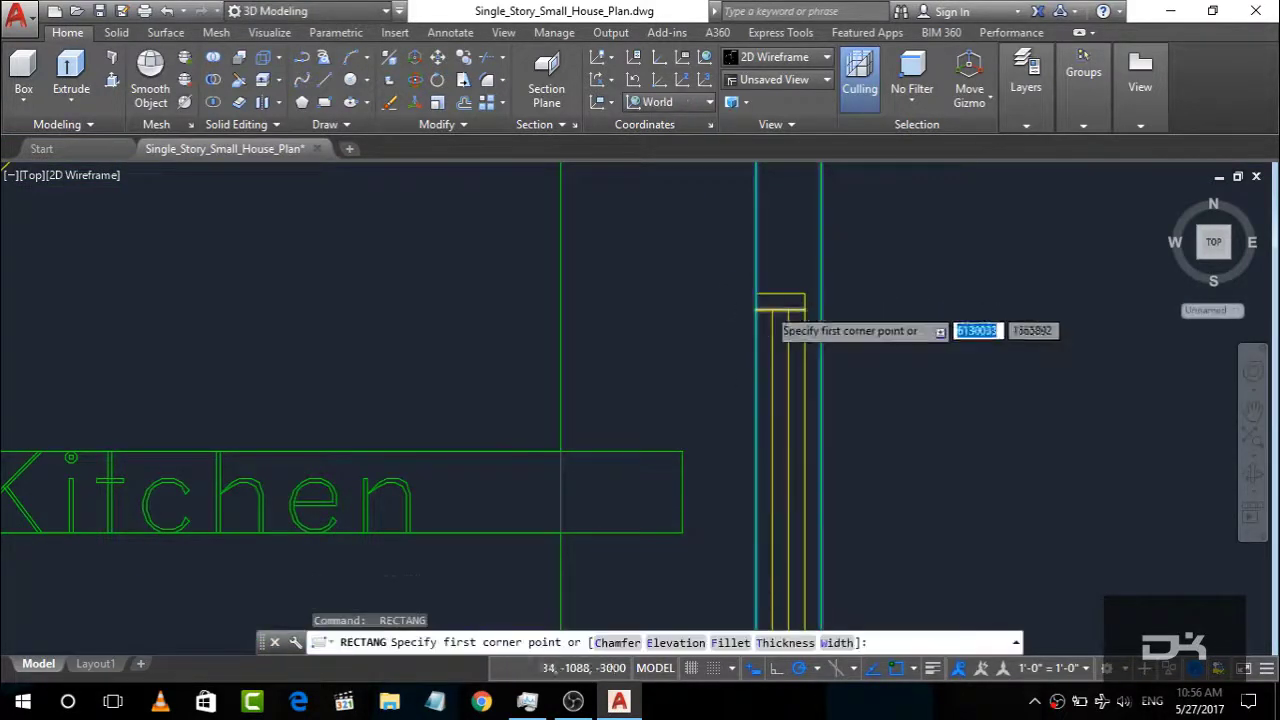
click(757, 292)
scroll(770, 400, down, 5)
scroll(770, 400, up, 5)
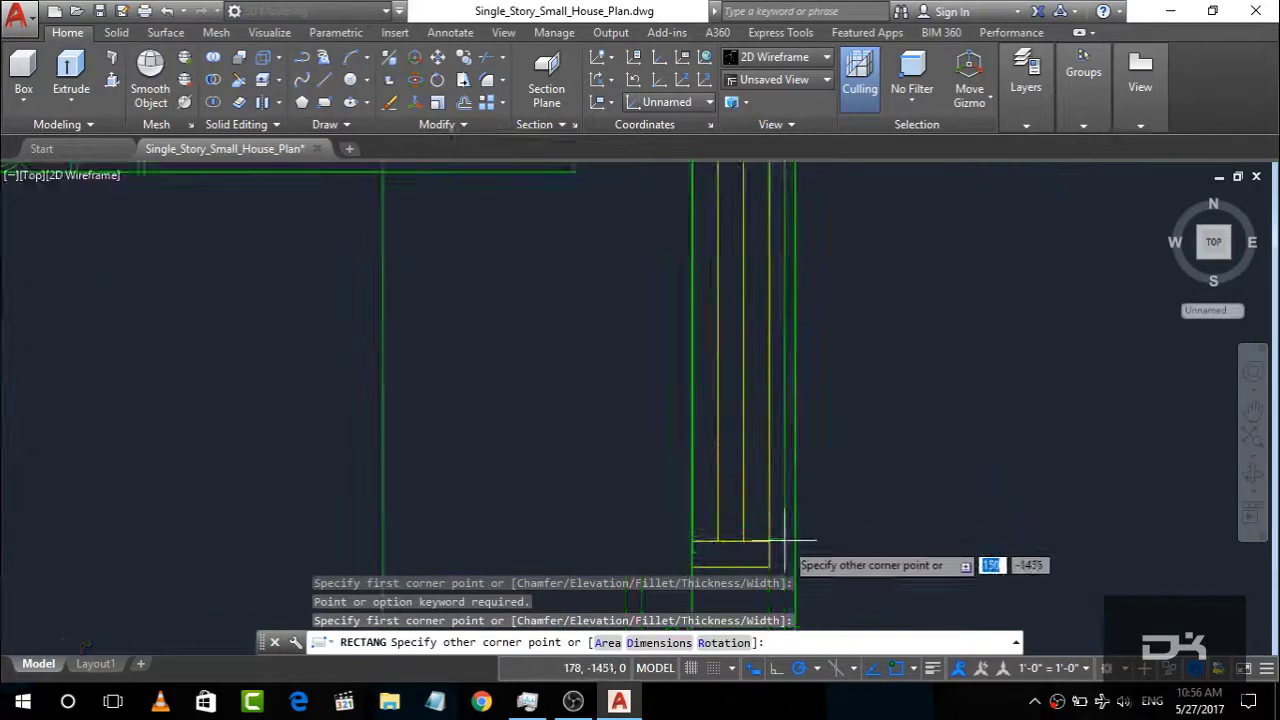
scroll(774, 540, up, 1)
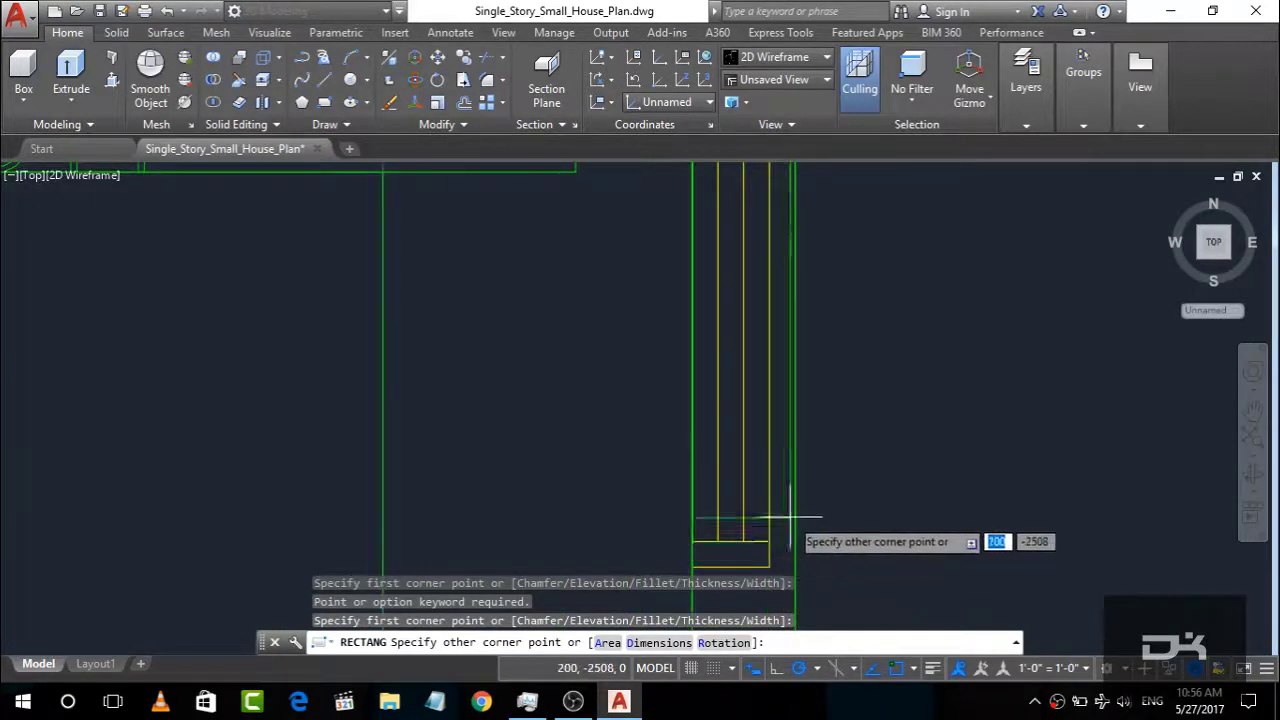
scroll(768, 540, up, 2)
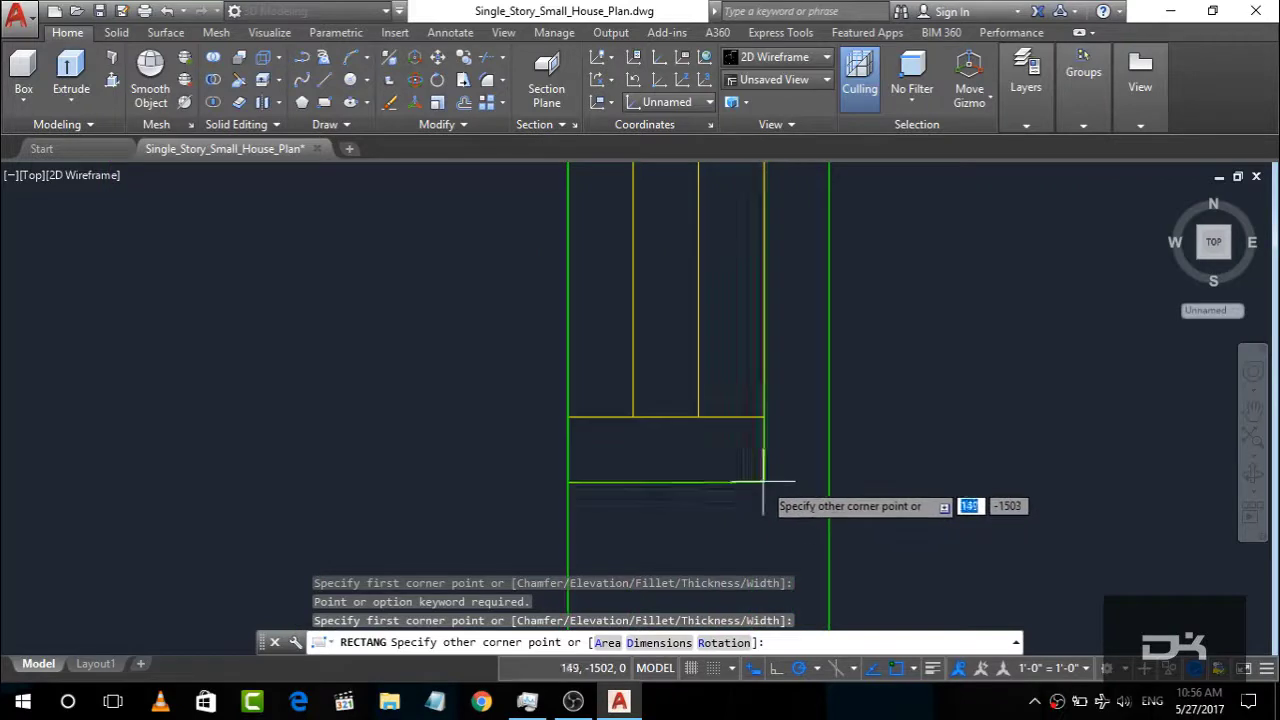
click(829, 482)
scroll(803, 531, down, 3)
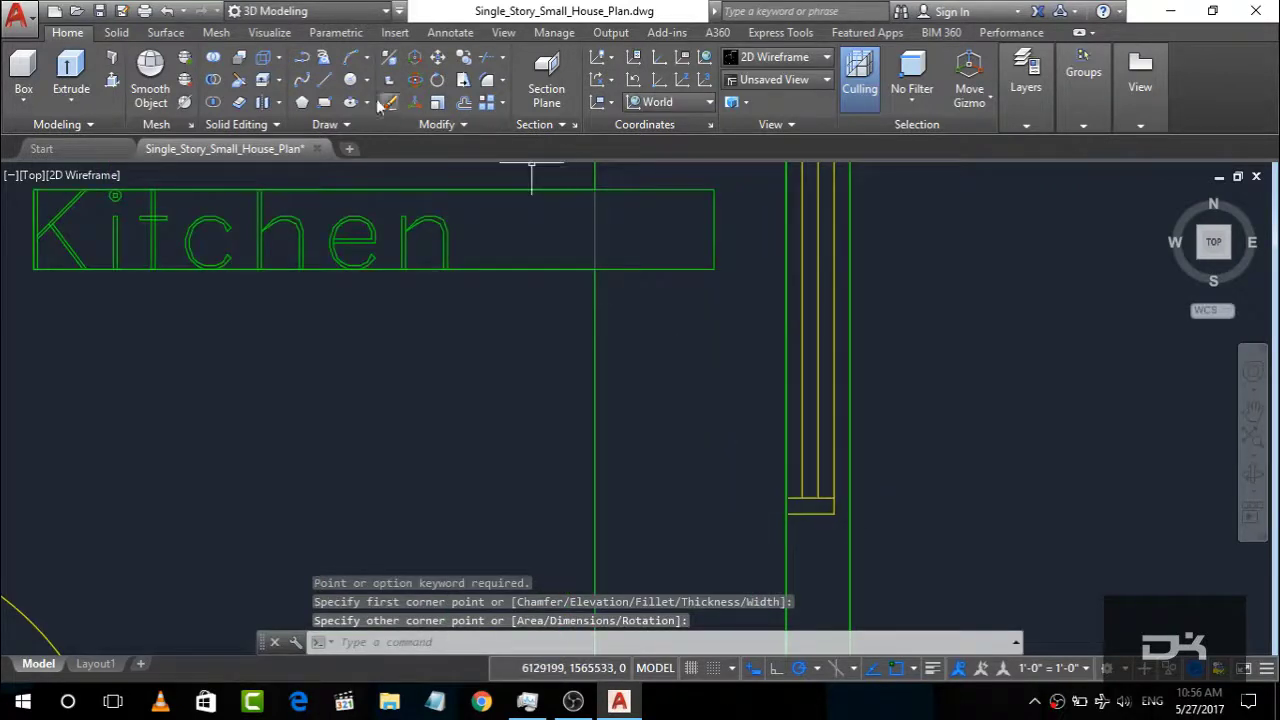
Step: Add another rectangle tracing the kitchen window strip
click(324, 102)
scroll(640, 290, down, 3)
scroll(650, 250, up, 3)
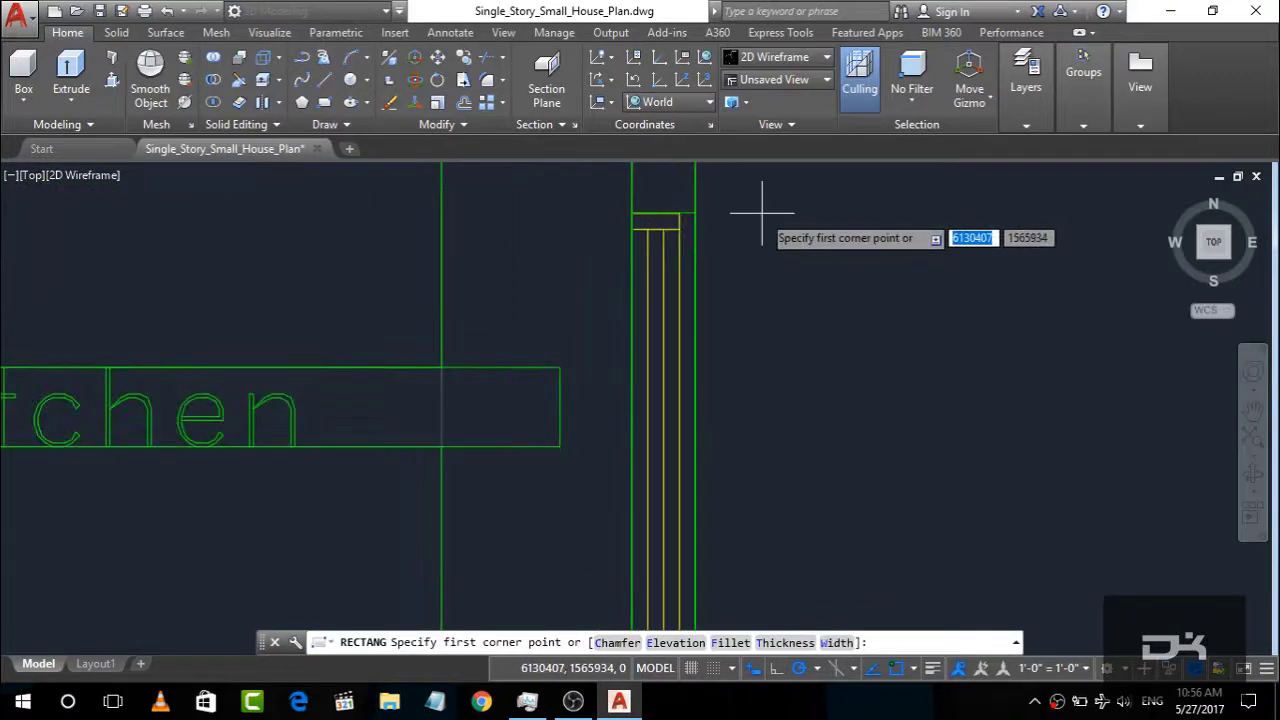
click(680, 214)
scroll(660, 330, down, 3)
scroll(557, 271, up, 2)
scroll(600, 295, up, 2)
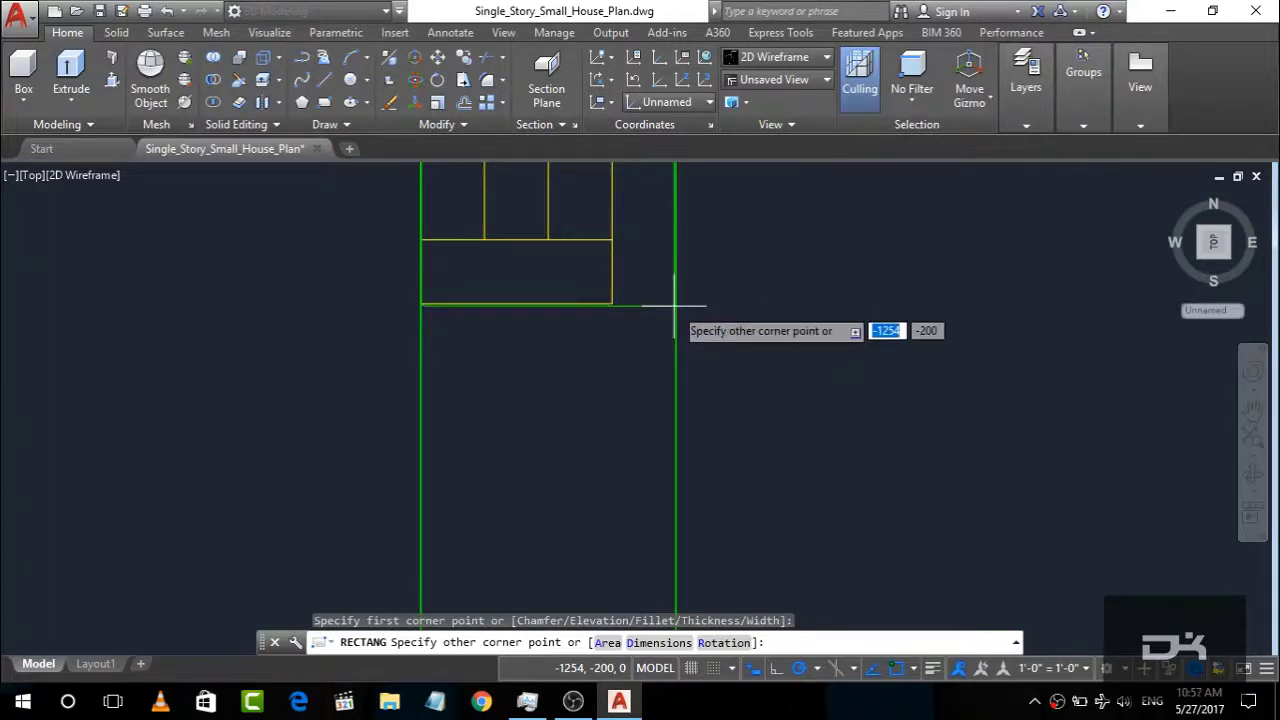
click(677, 303)
scroll(690, 330, up, 4)
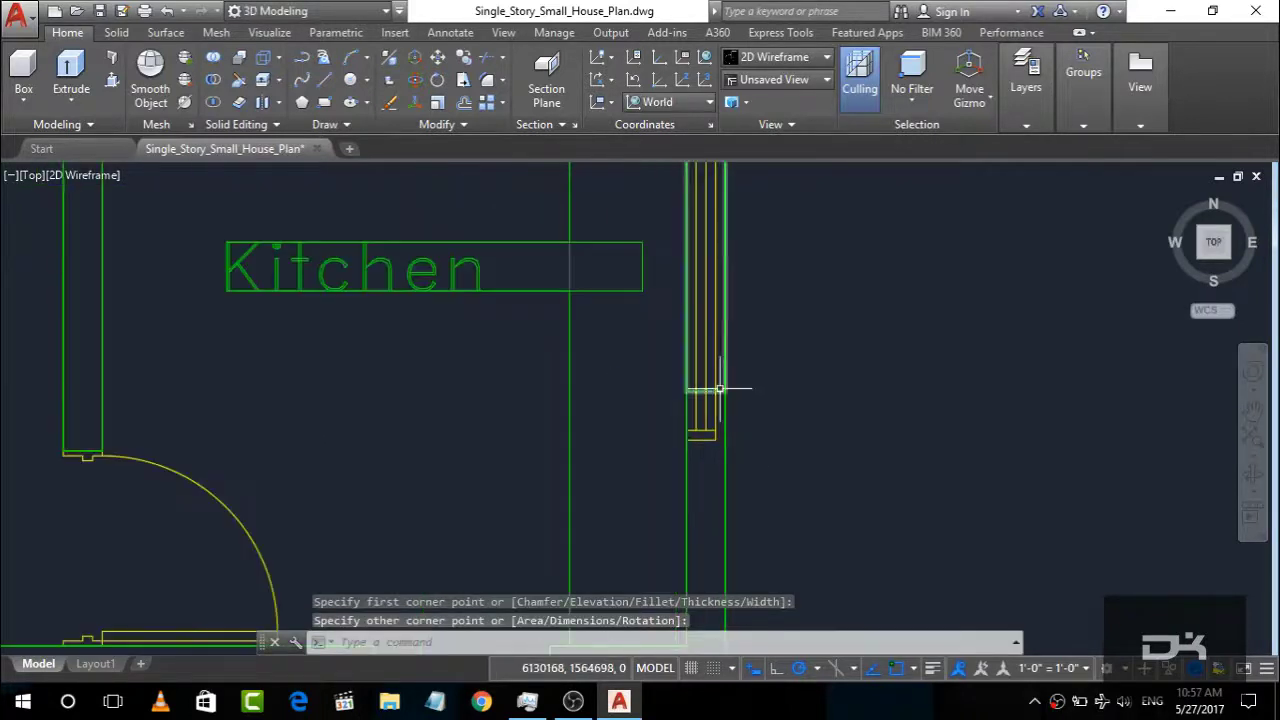
Step: Stretch the kitchen window rectangle by its midpoint grip to meet the wall face
click(722, 393)
click(743, 387)
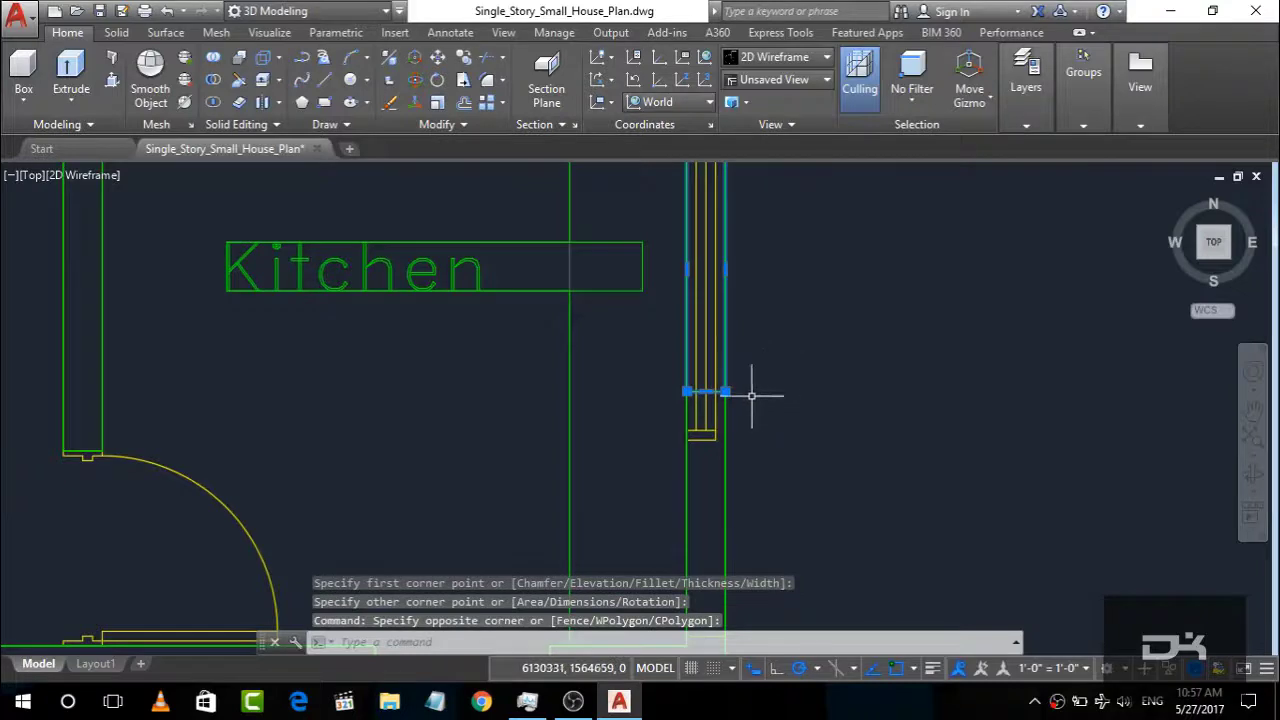
click(706, 391)
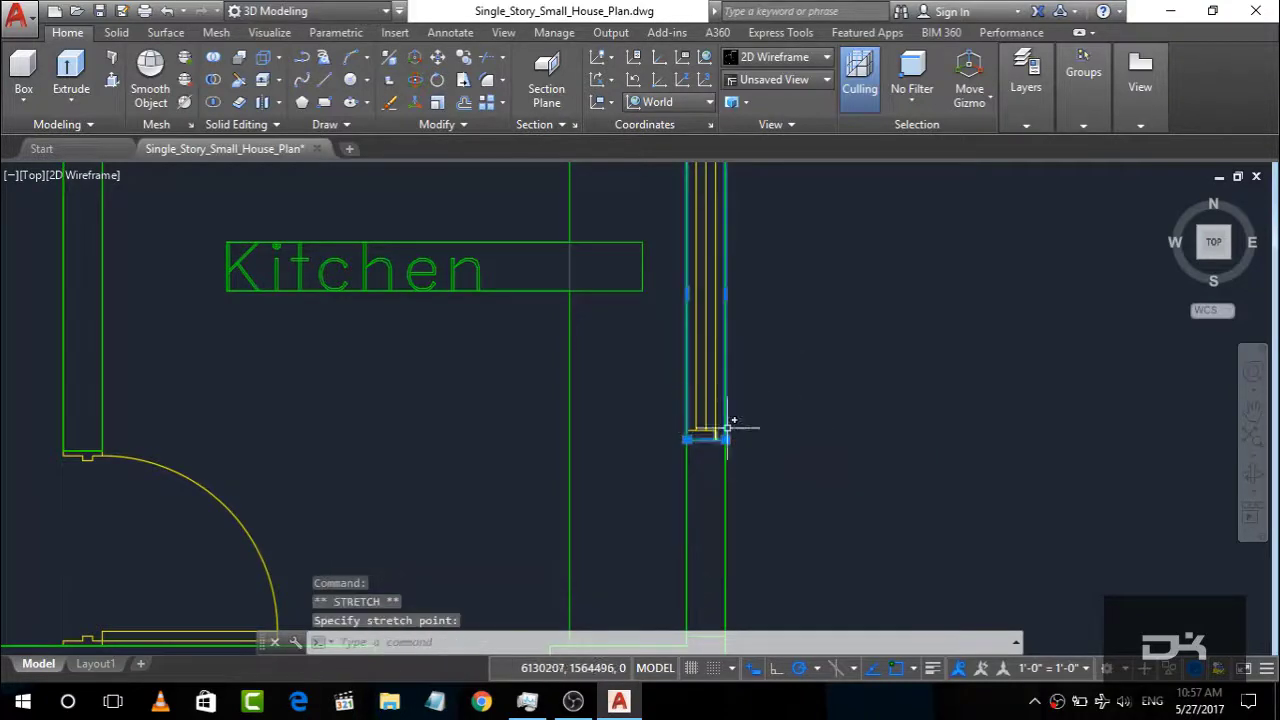
scroll(760, 450, down, 5)
scroll(637, 374, up, 5)
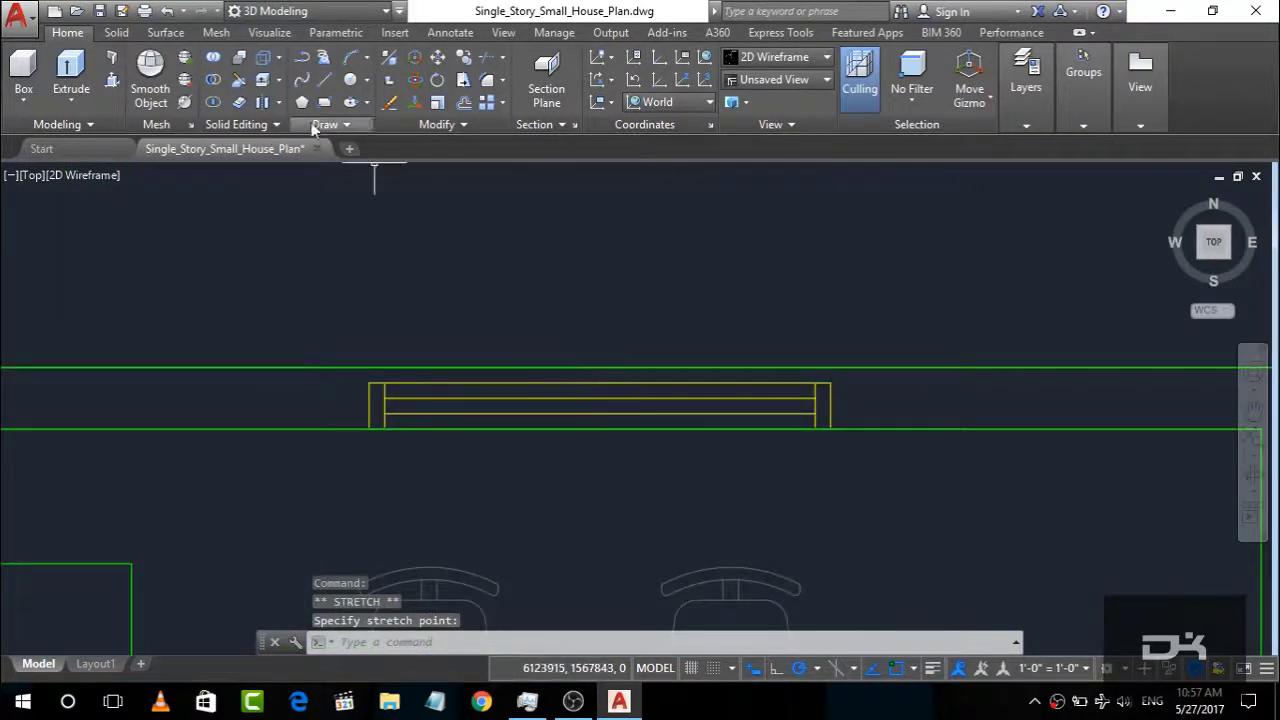
Step: Trace the Dining–Varenda window strip with a rectangle, then view the plan isometrically
click(324, 102)
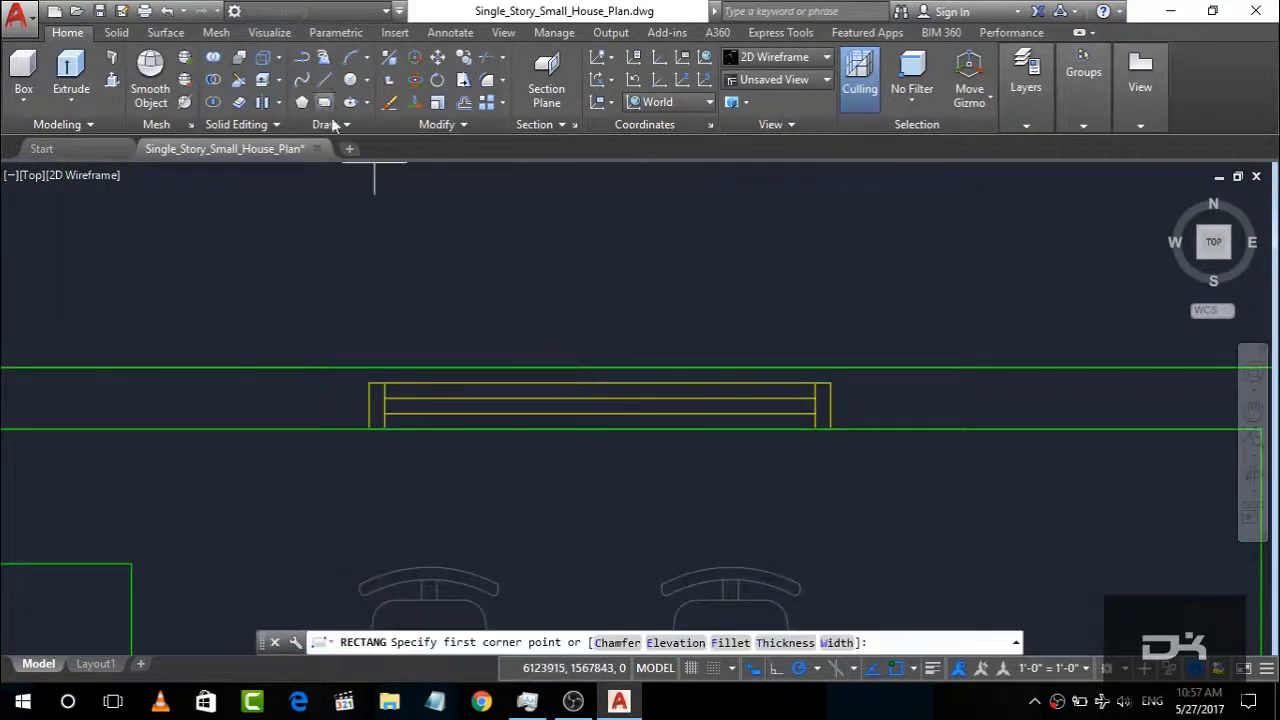
click(823, 430)
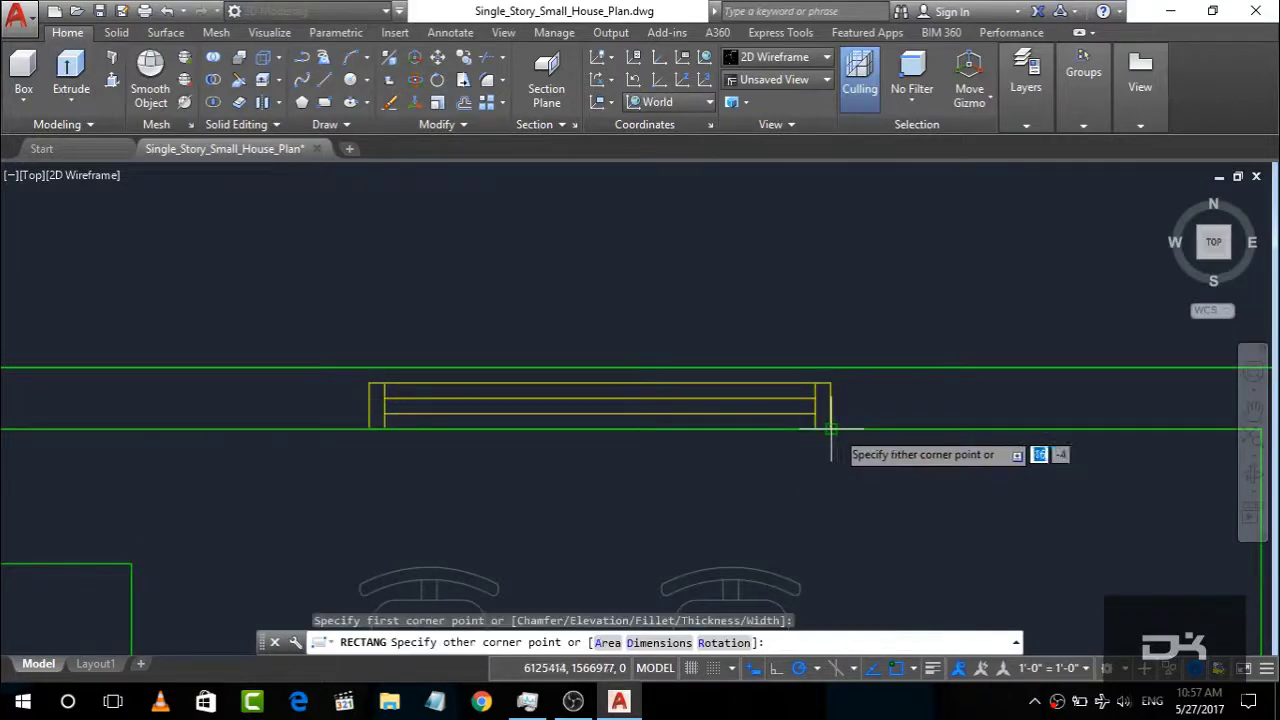
click(369, 368)
scroll(428, 314, down, 5)
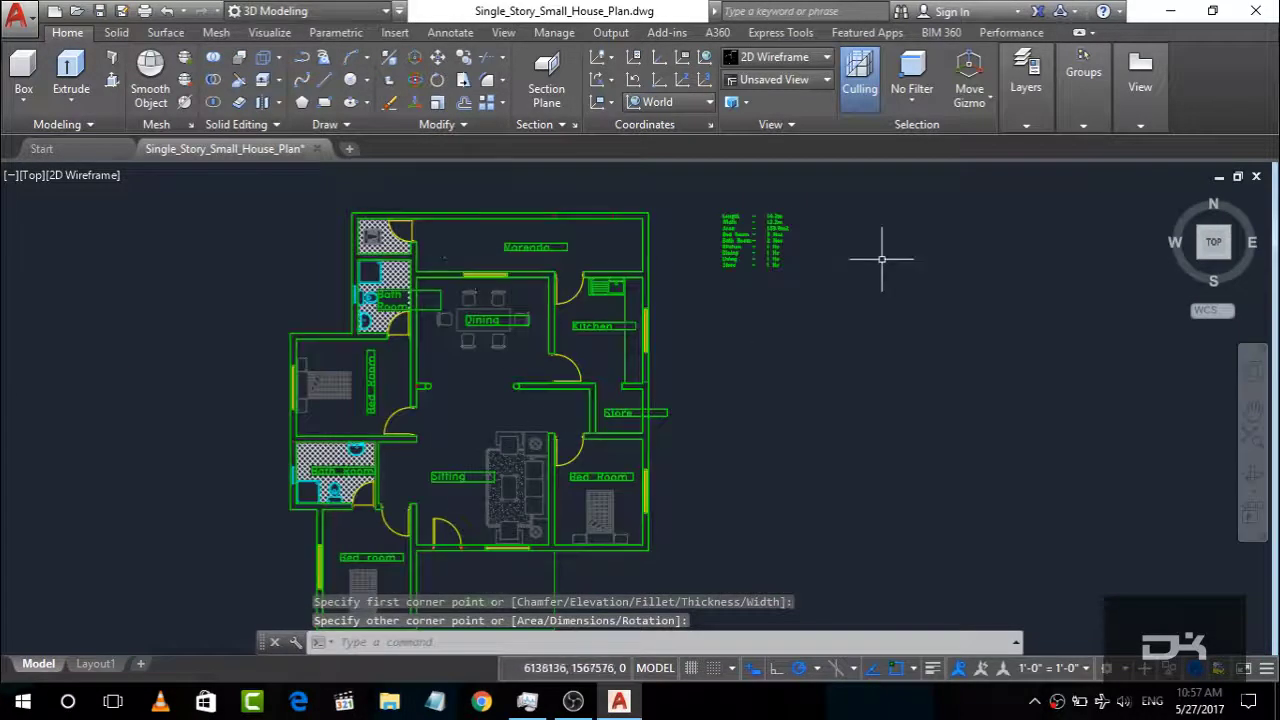
scroll(366, 523, up, 4)
scroll(371, 523, up, 5)
scroll(375, 510, down, 6)
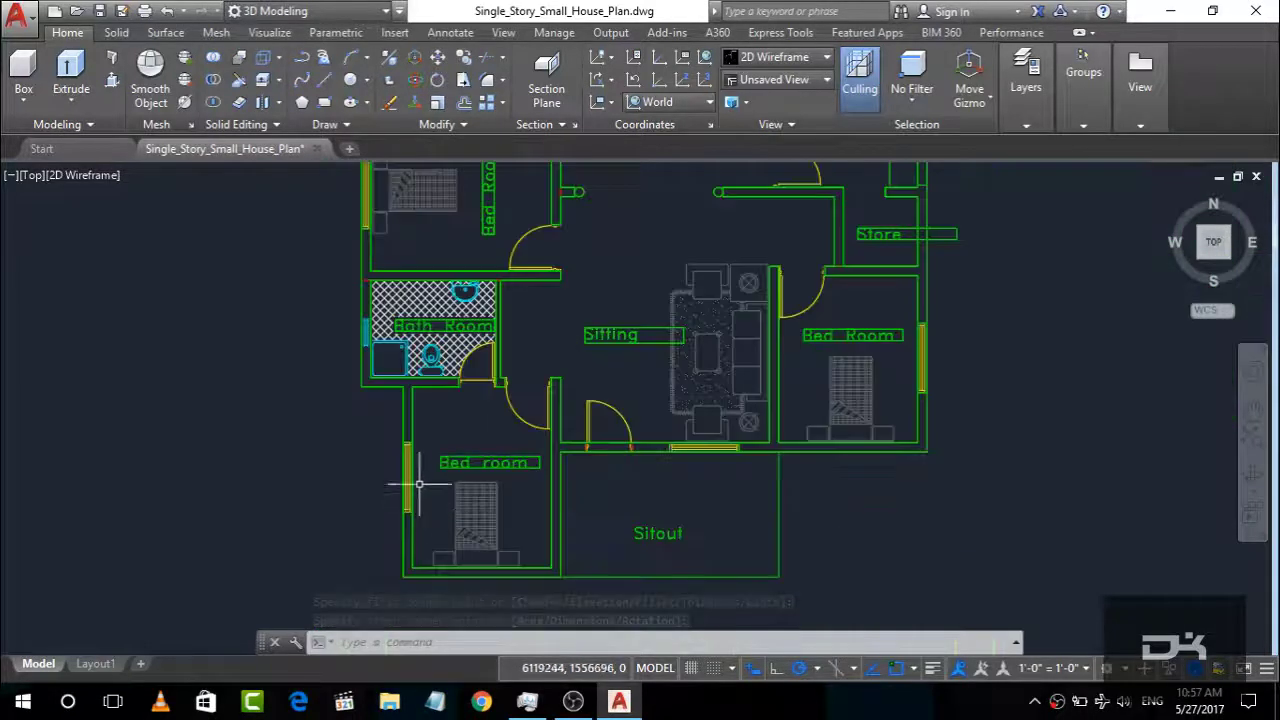
scroll(422, 259, down, 3)
scroll(471, 186, up, 4)
scroll(405, 508, up, 3)
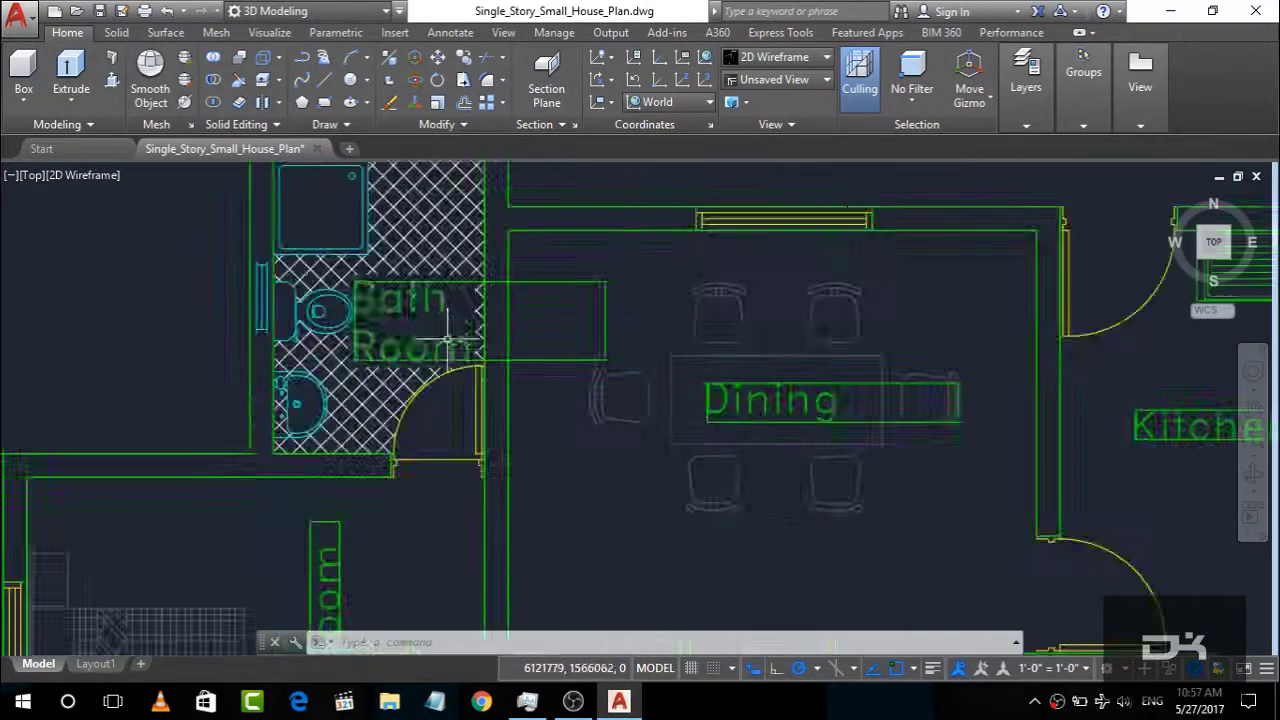
scroll(616, 394, down, 2)
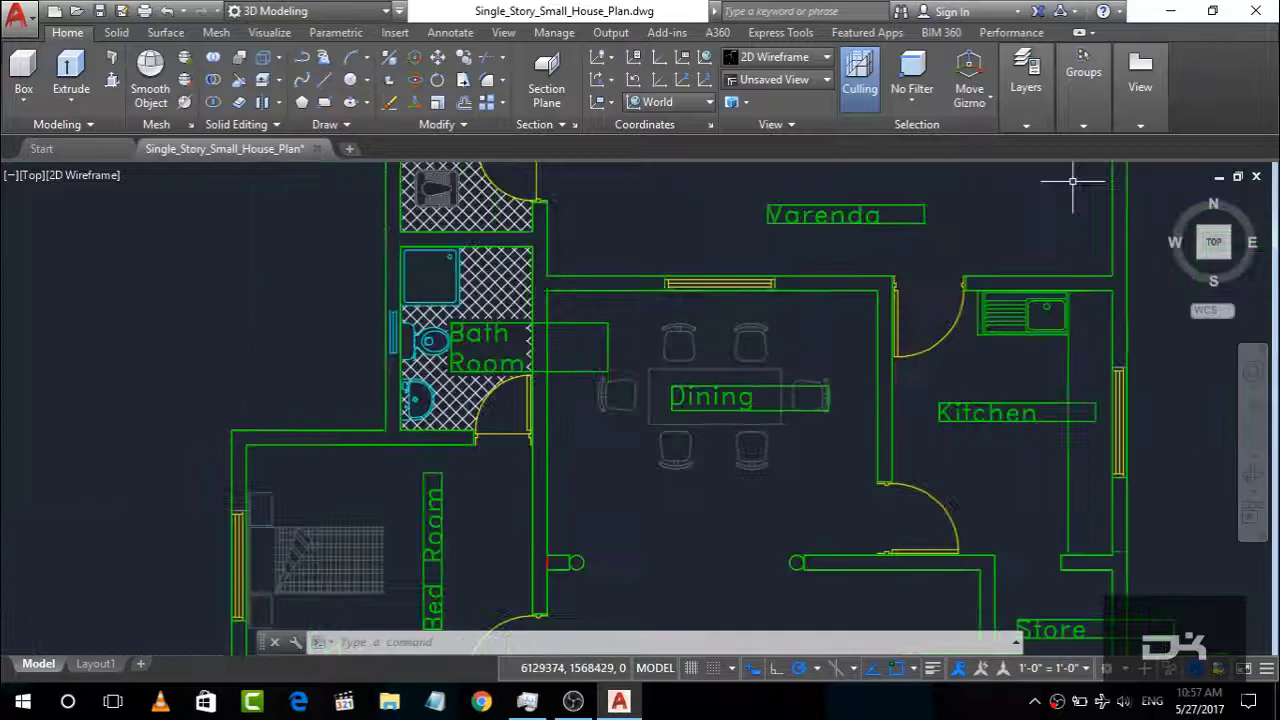
click(1183, 209)
Step: From Top view, add the Dining window rectangle to the window selection
scroll(567, 450, up, 5)
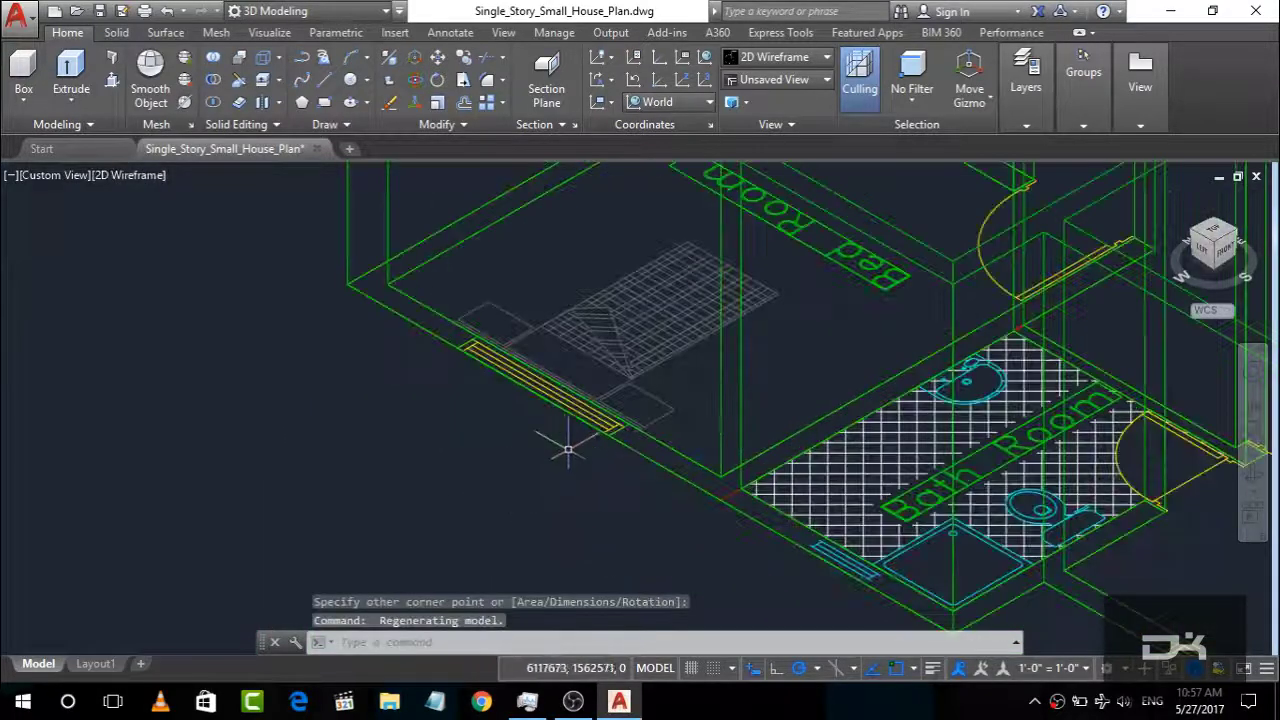
scroll(567, 450, down, 1)
scroll(351, 451, down, 2)
scroll(560, 478, up, 1)
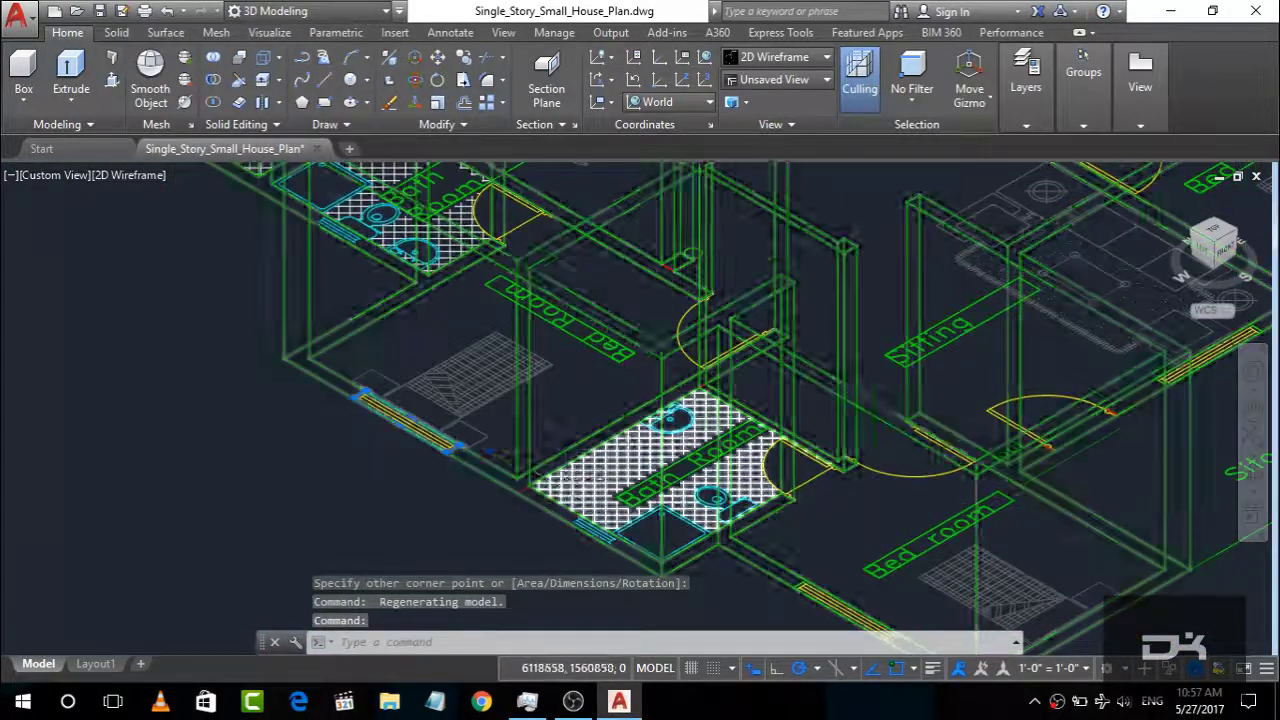
scroll(790, 585, up, 2)
scroll(755, 520, up, 2)
scroll(468, 519, down, 1)
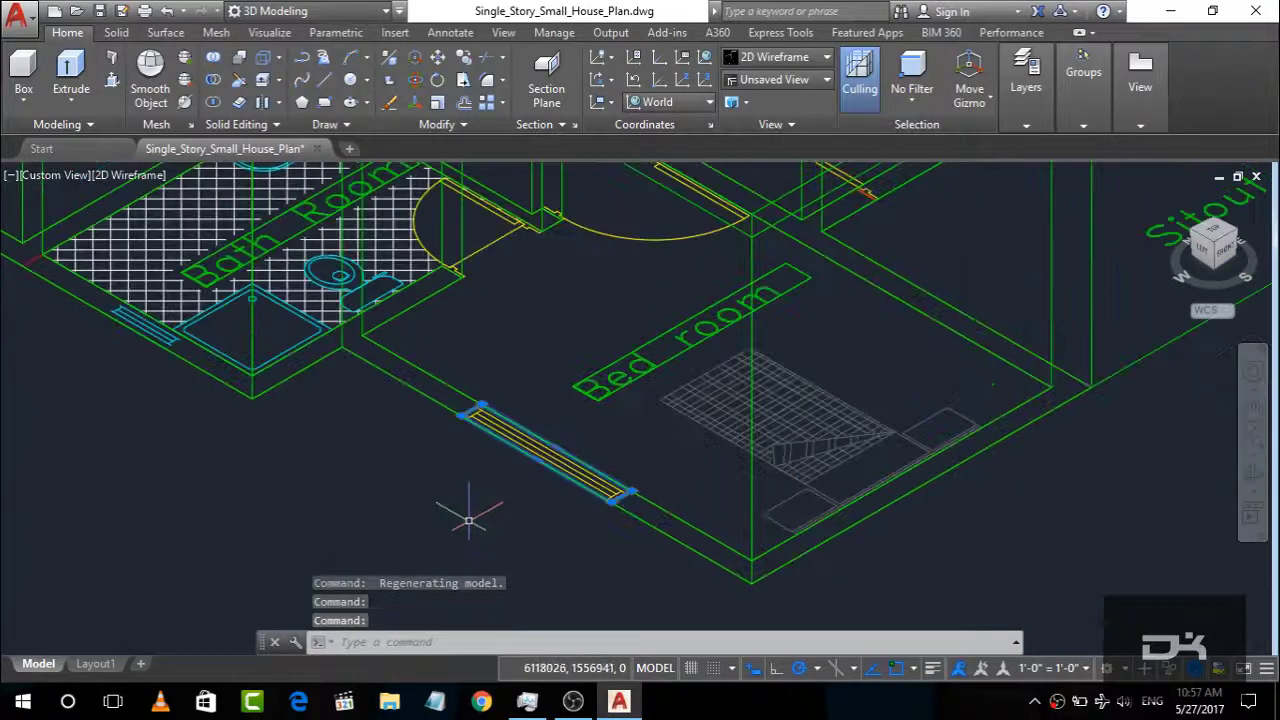
scroll(468, 519, down, 2)
scroll(855, 267, up, 1)
scroll(843, 258, up, 3)
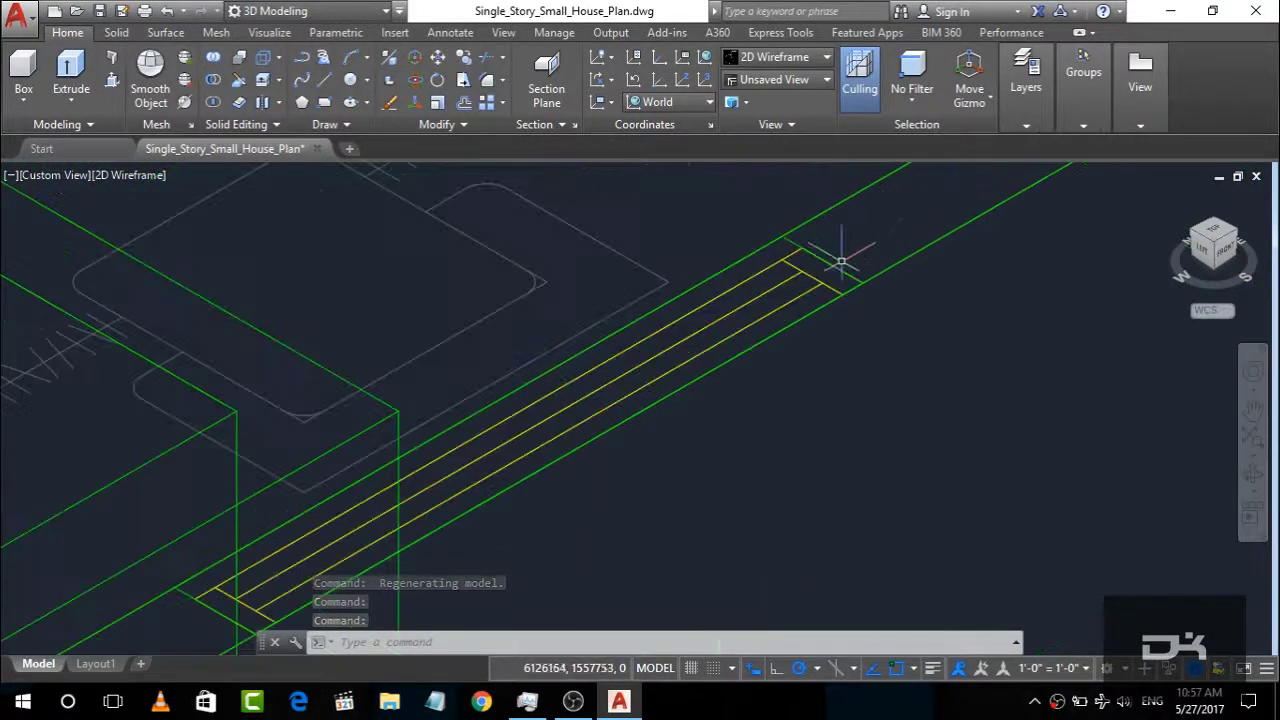
scroll(757, 471, down, 3)
scroll(950, 258, up, 1)
scroll(950, 258, down, 1)
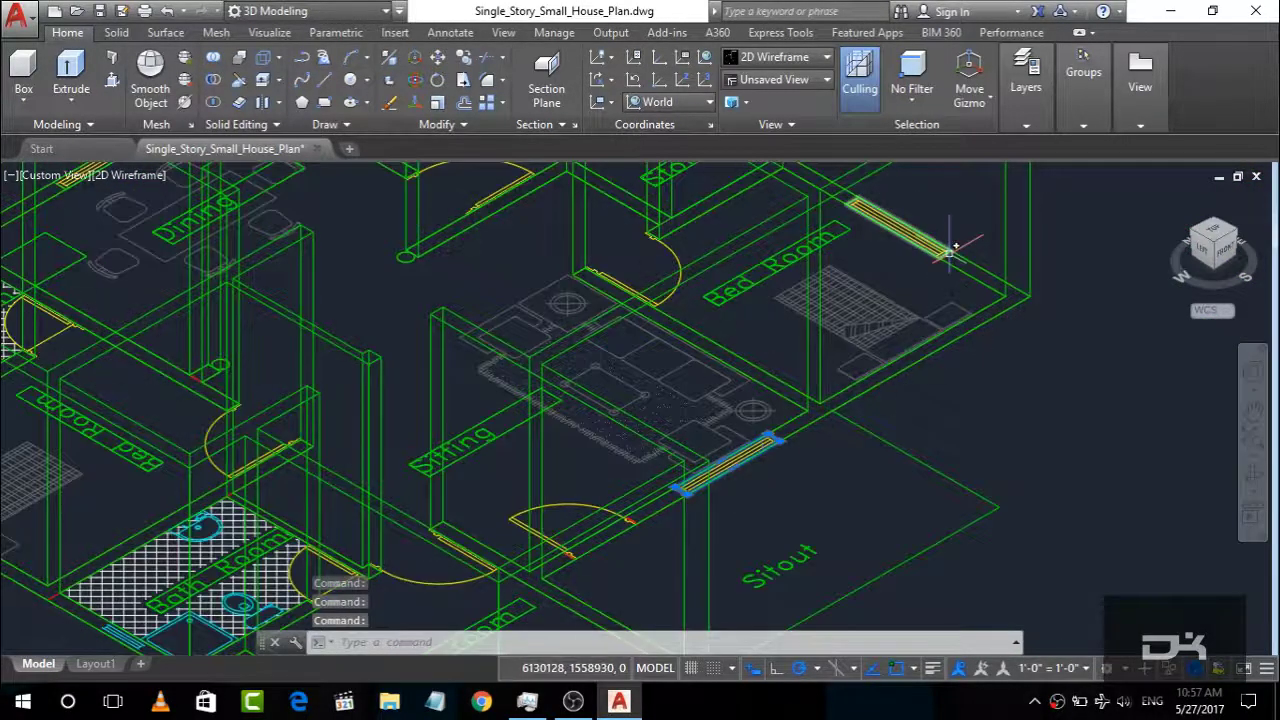
scroll(960, 380, down, 3)
scroll(960, 380, up, 1)
scroll(938, 230, up, 5)
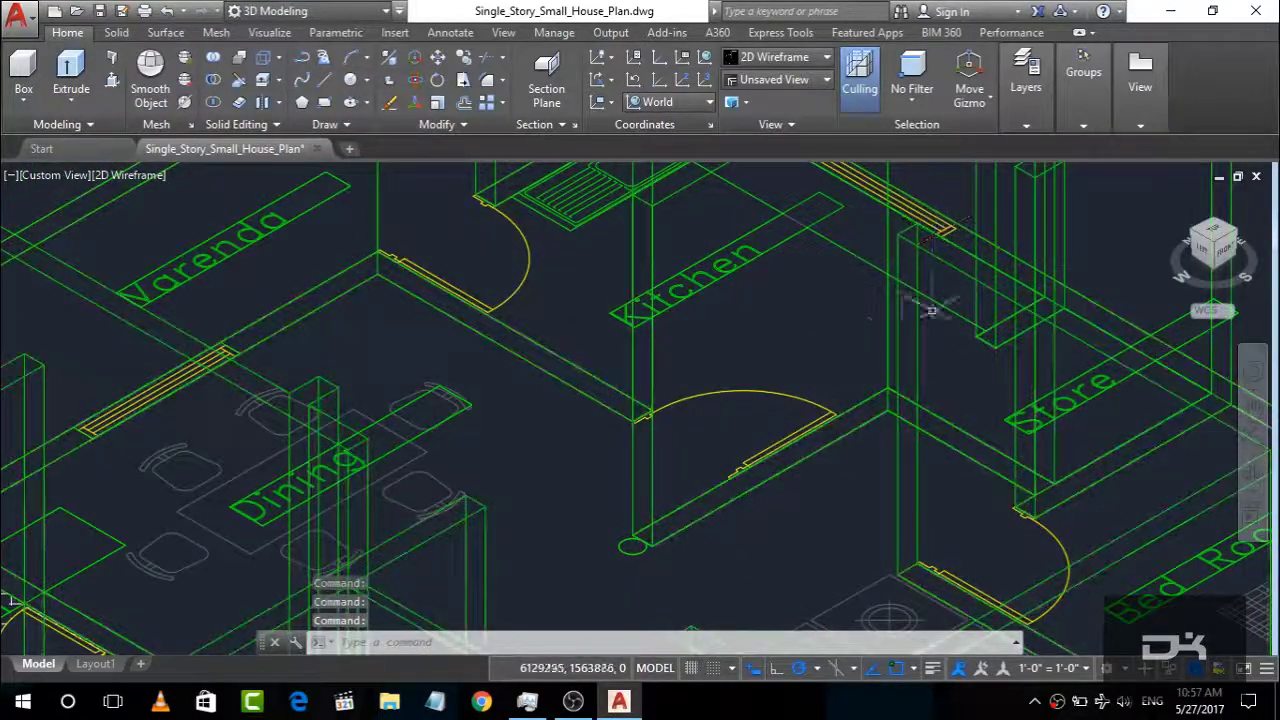
scroll(929, 300, down, 5)
click(1218, 236)
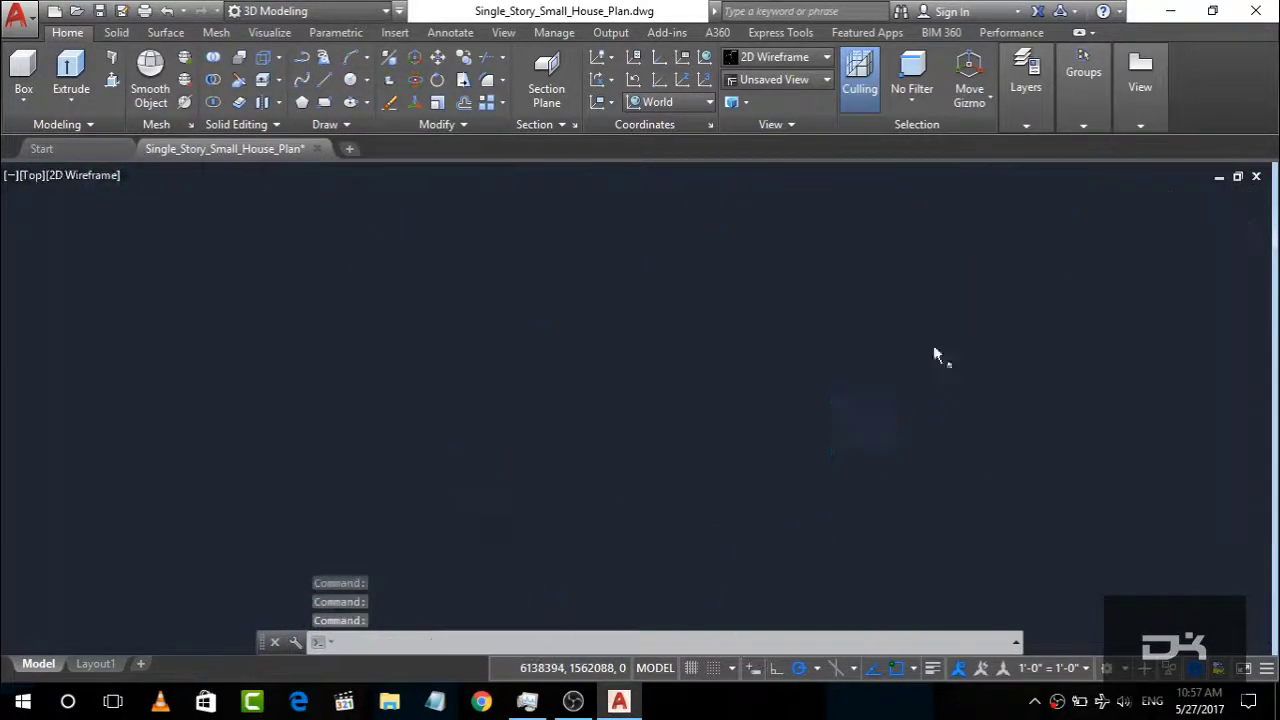
scroll(857, 277, up, 5)
scroll(850, 340, down, 2)
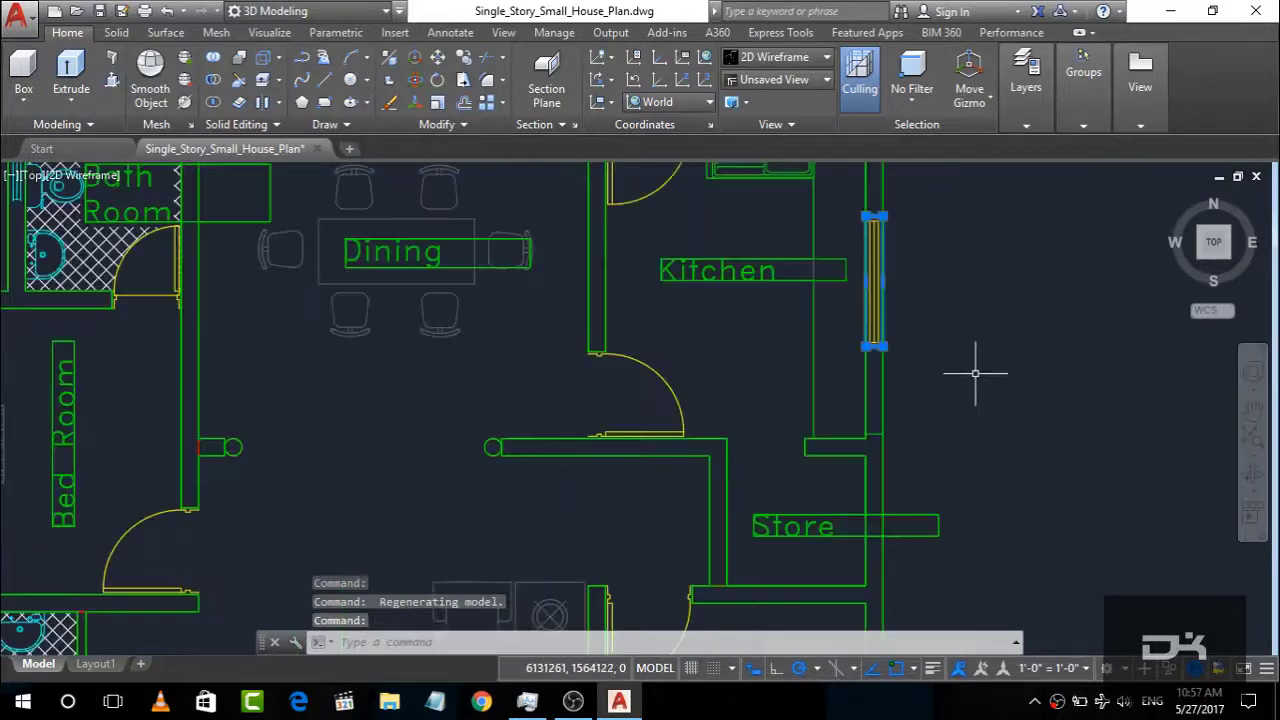
scroll(900, 428, down, 2)
scroll(880, 420, down, 2)
scroll(700, 310, up, 6)
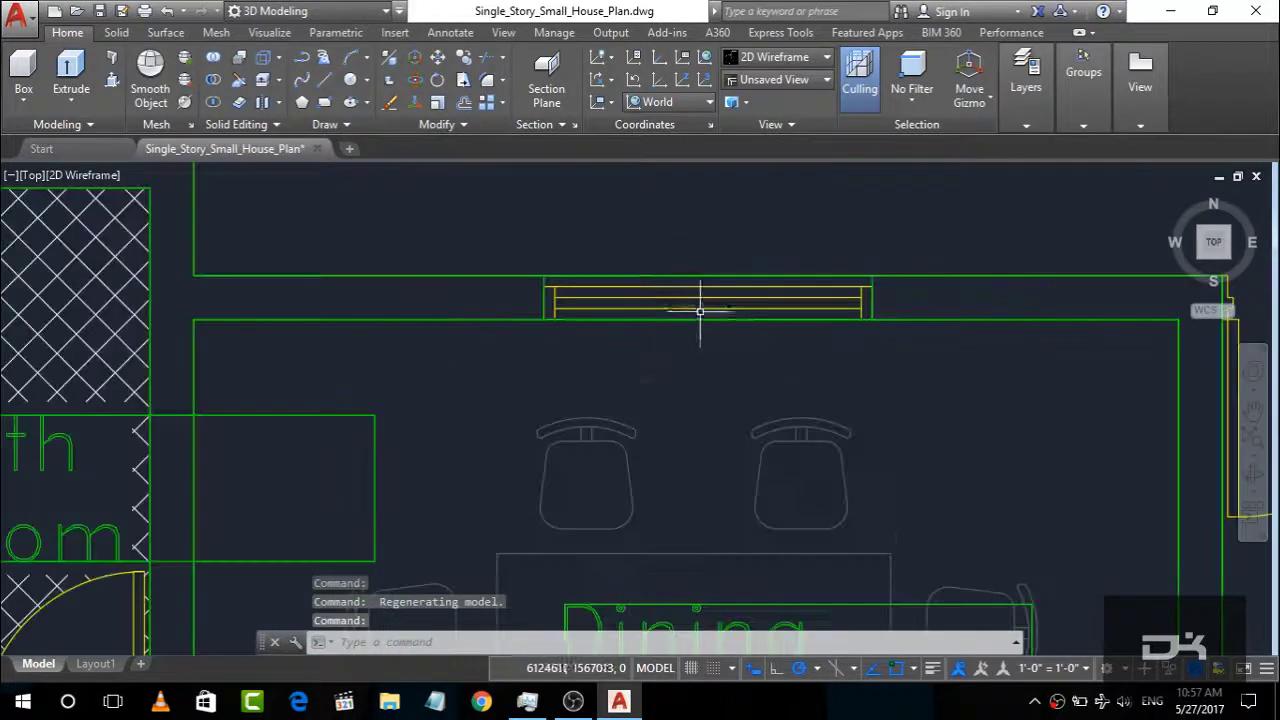
click(545, 295)
Step: Return the house model to the isometric 3D view
scroll(665, 315, down, 3)
scroll(900, 320, up, 6)
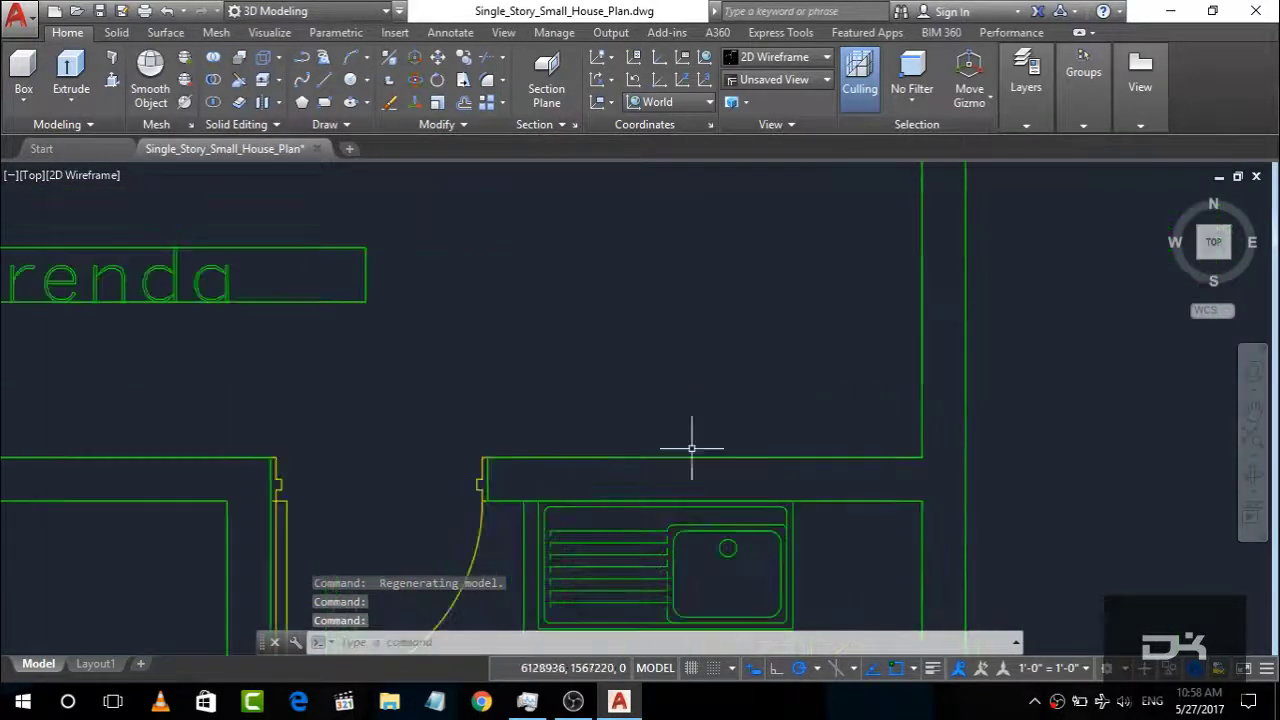
click(1200, 256)
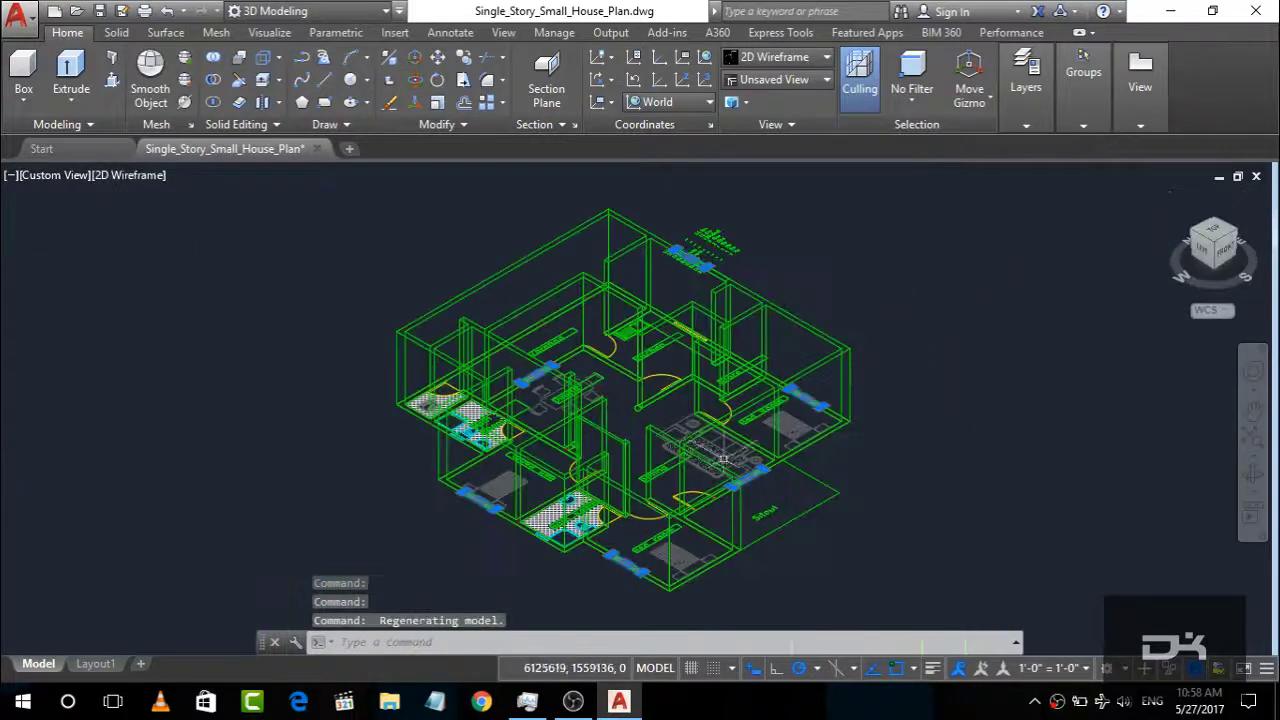
scroll(615, 550, up, 4)
scroll(690, 450, down, 3)
scroll(715, 437, up, 1)
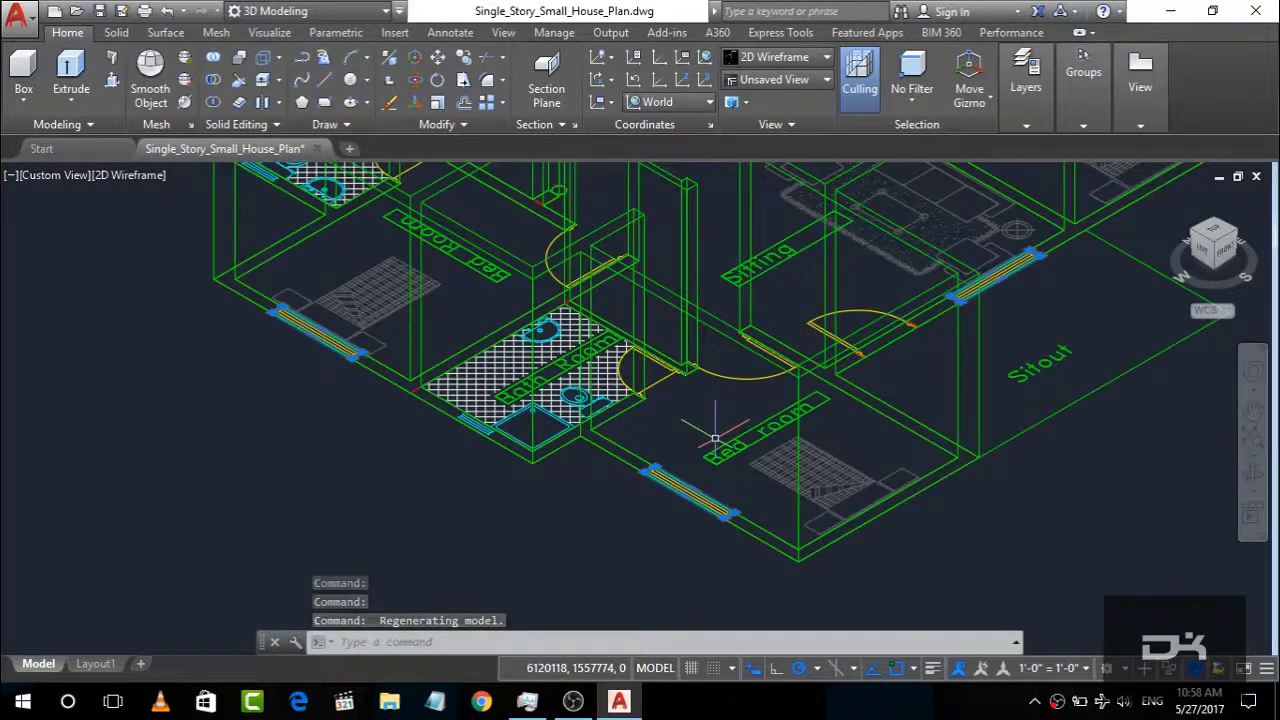
text(MOVE)
key(Return)
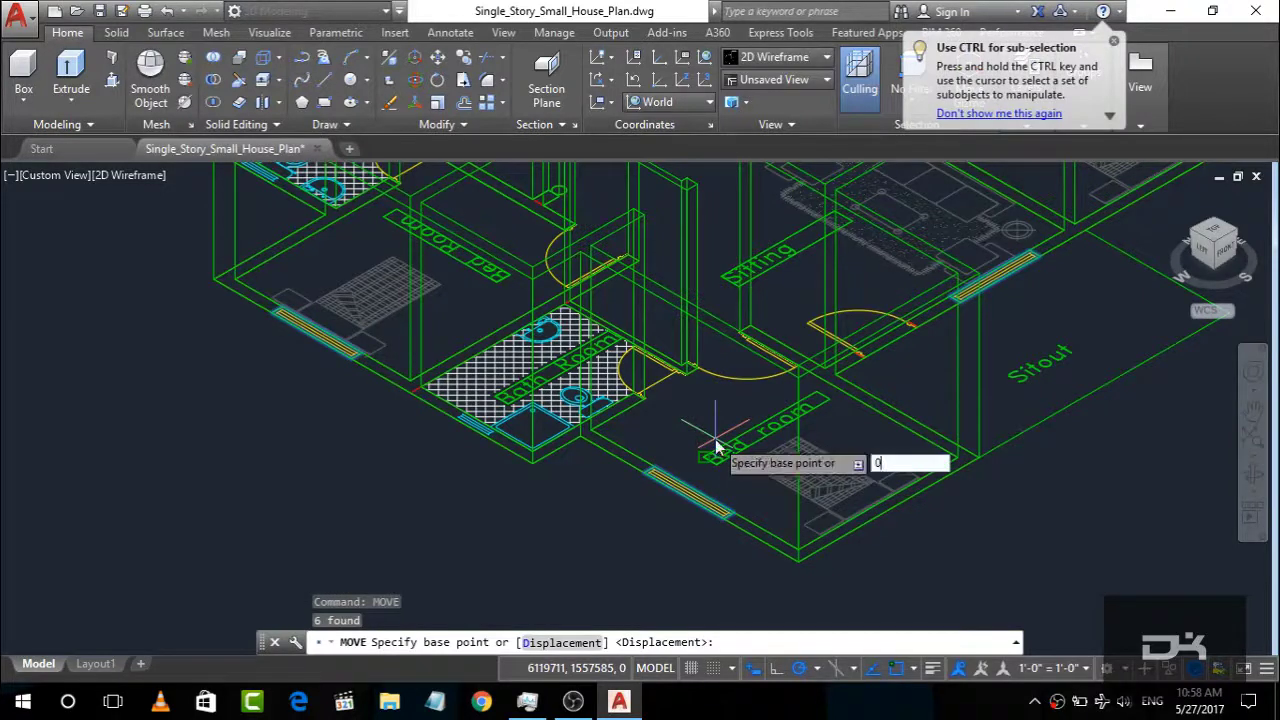
text(0)
text(12)
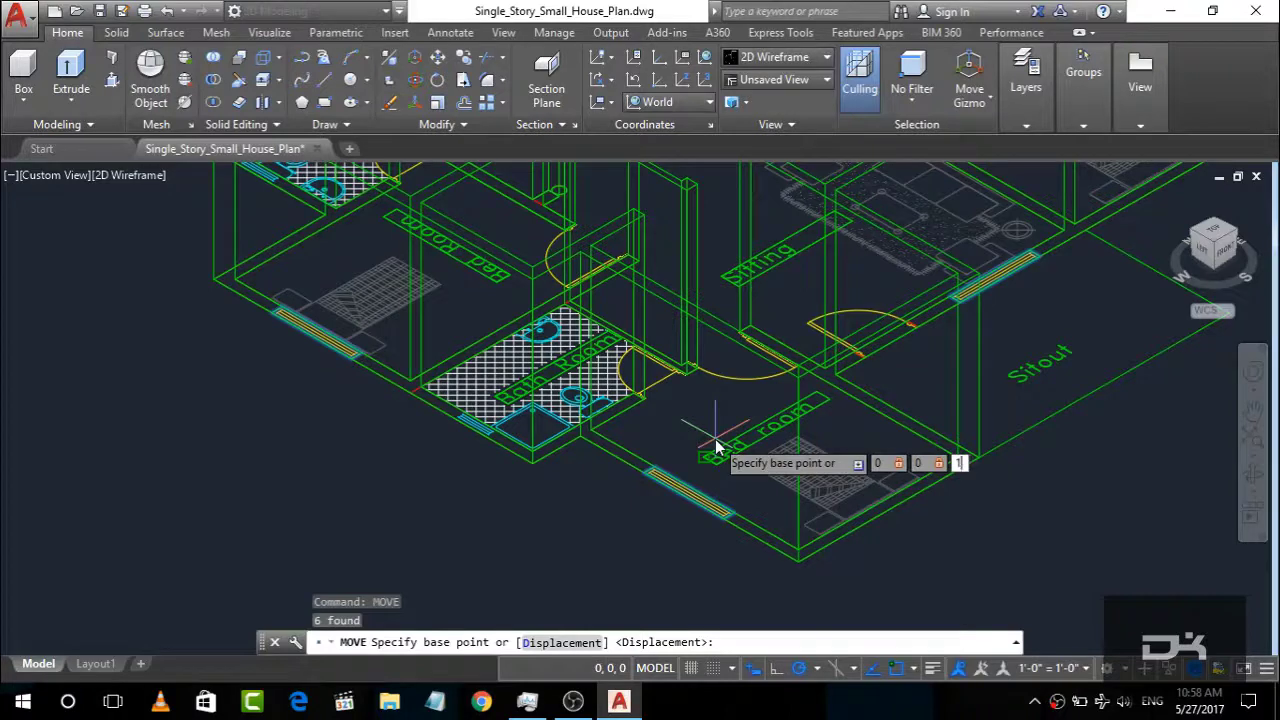
text(00)
key(Return)
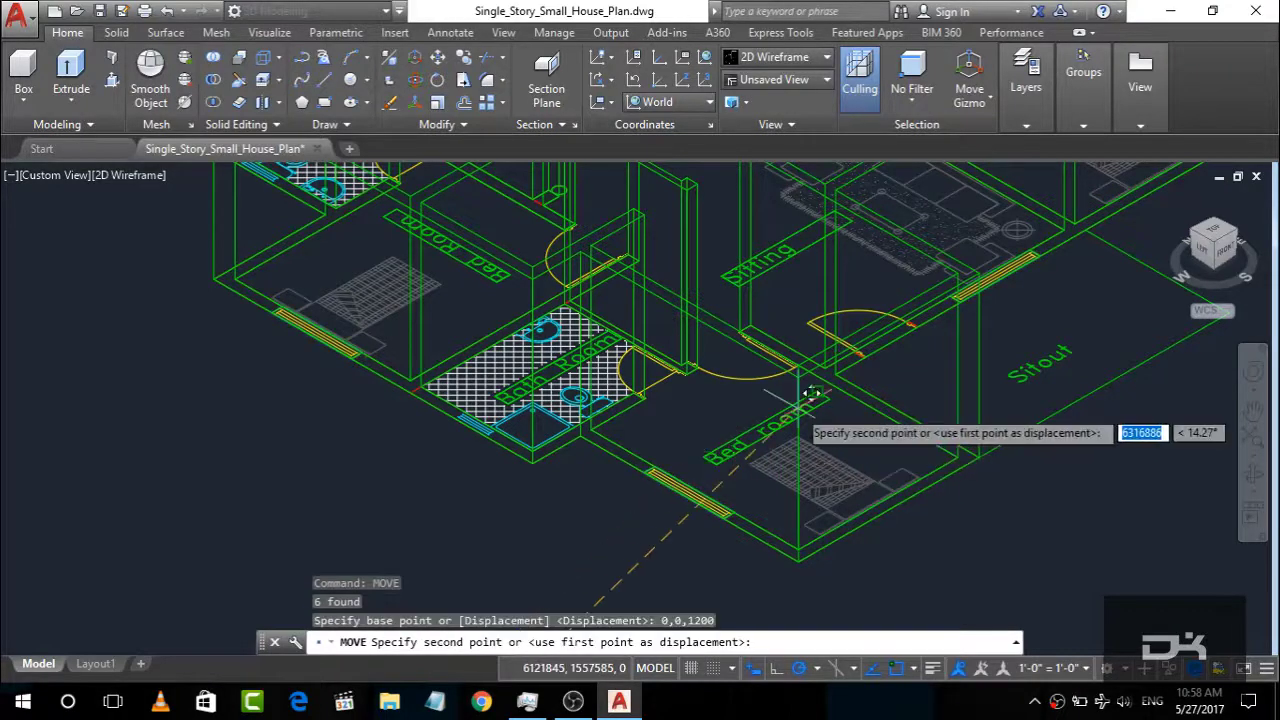
key(Return)
scroll(693, 380, down, 5)
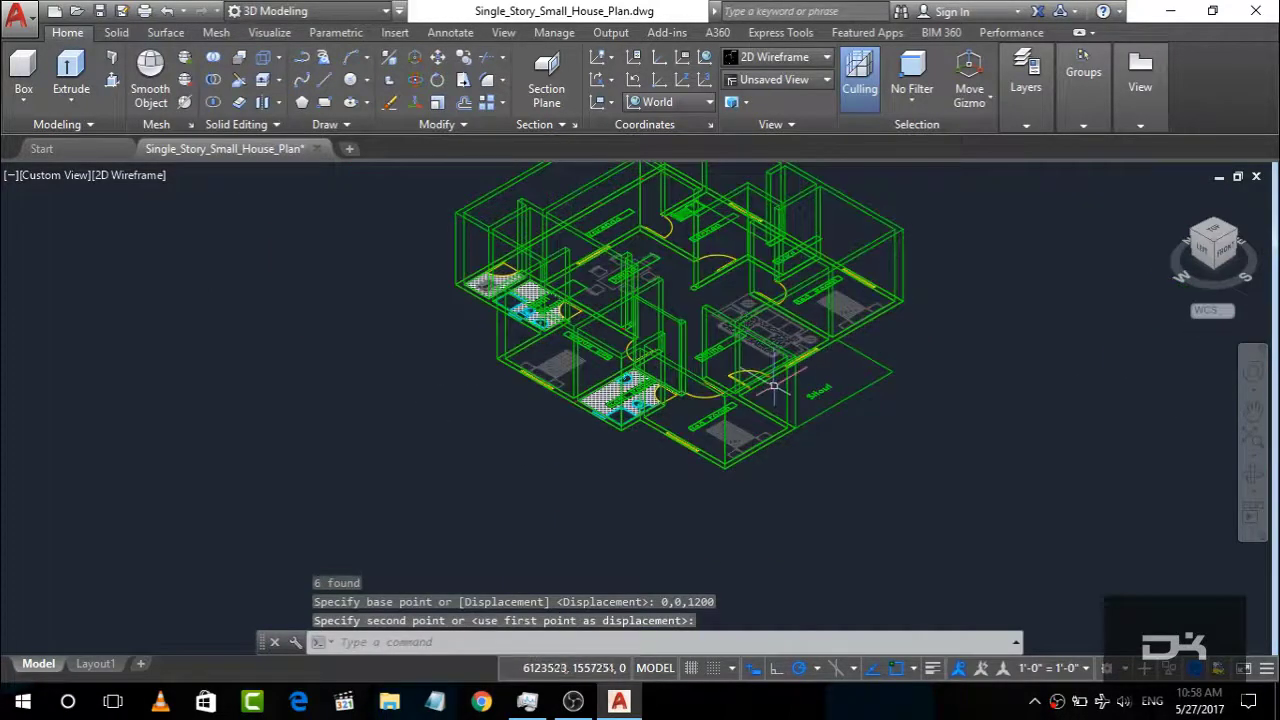
scroll(872, 280, up, 6)
scroll(872, 280, down, 1)
scroll(872, 280, down, 2)
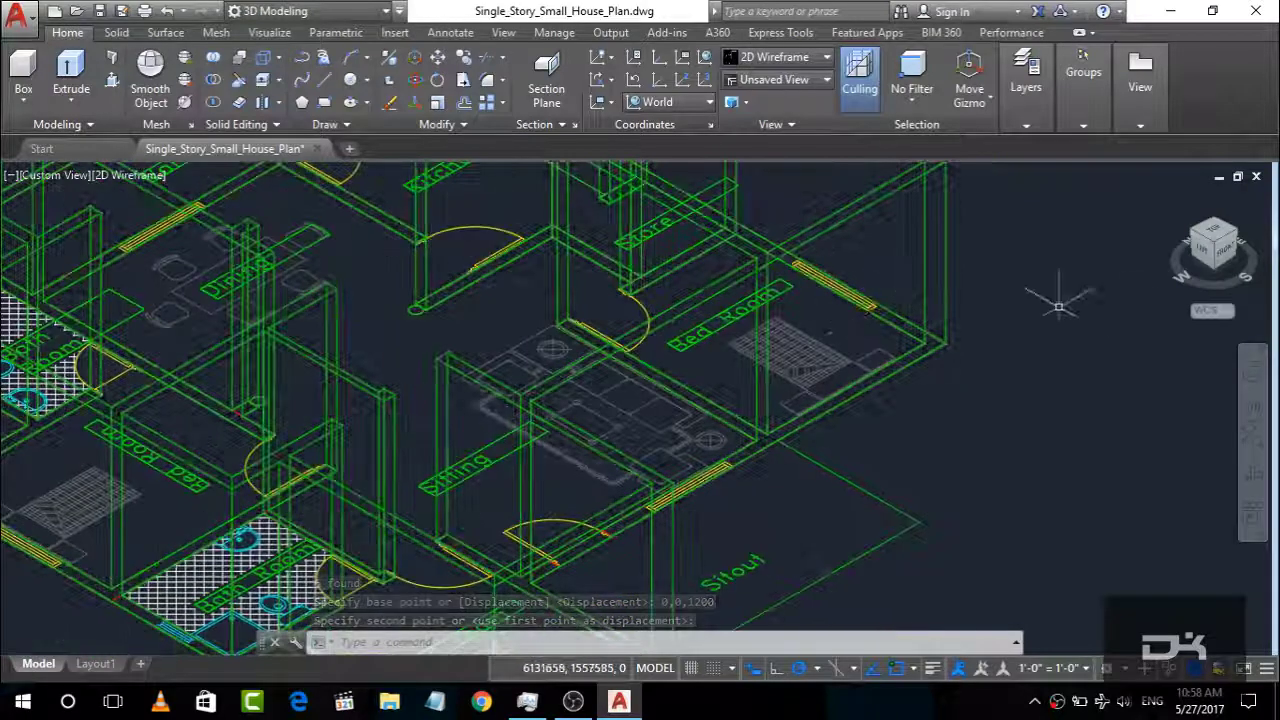
click(1234, 256)
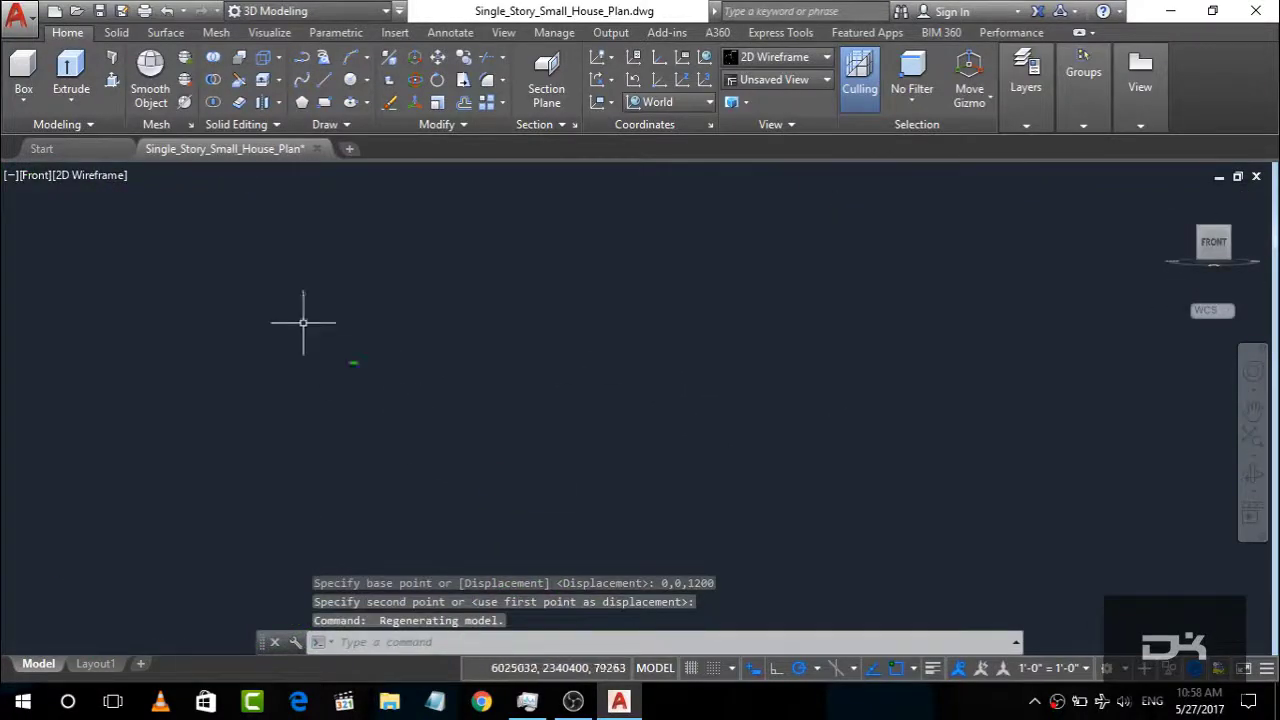
scroll(740, 470, up, 2)
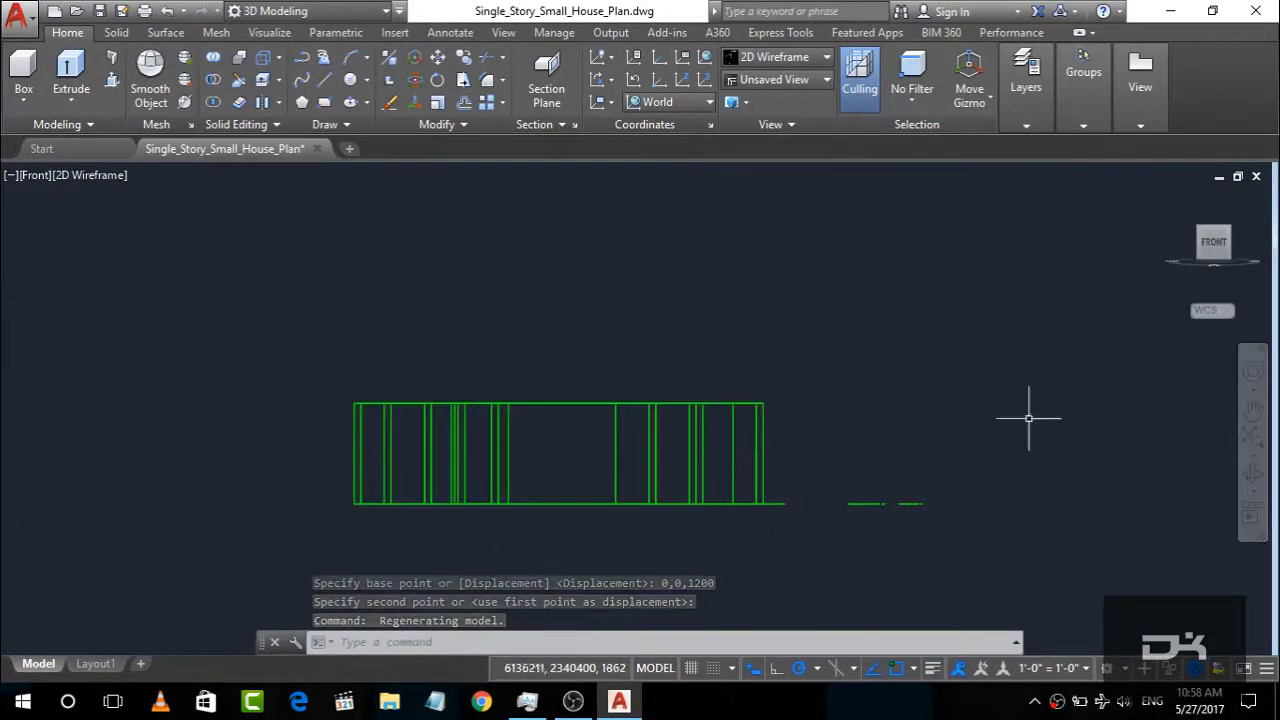
key(ctrl+z)
key(ctrl+z)
key(ctrl+z)
key(ctrl+z)
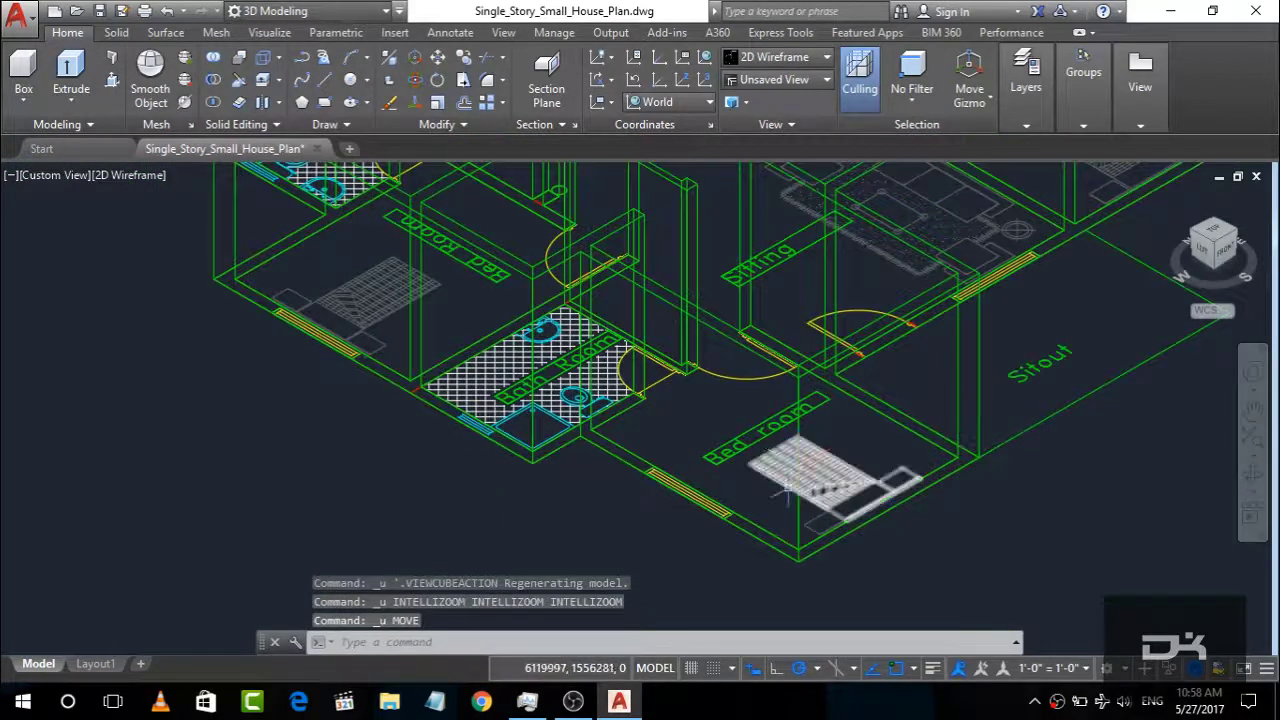
scroll(737, 509, up, 2)
scroll(701, 506, up, 1)
Step: Raise the bed room window rectangle 1200 units with MOVE using 0,0,1200 as displacement
click(700, 505)
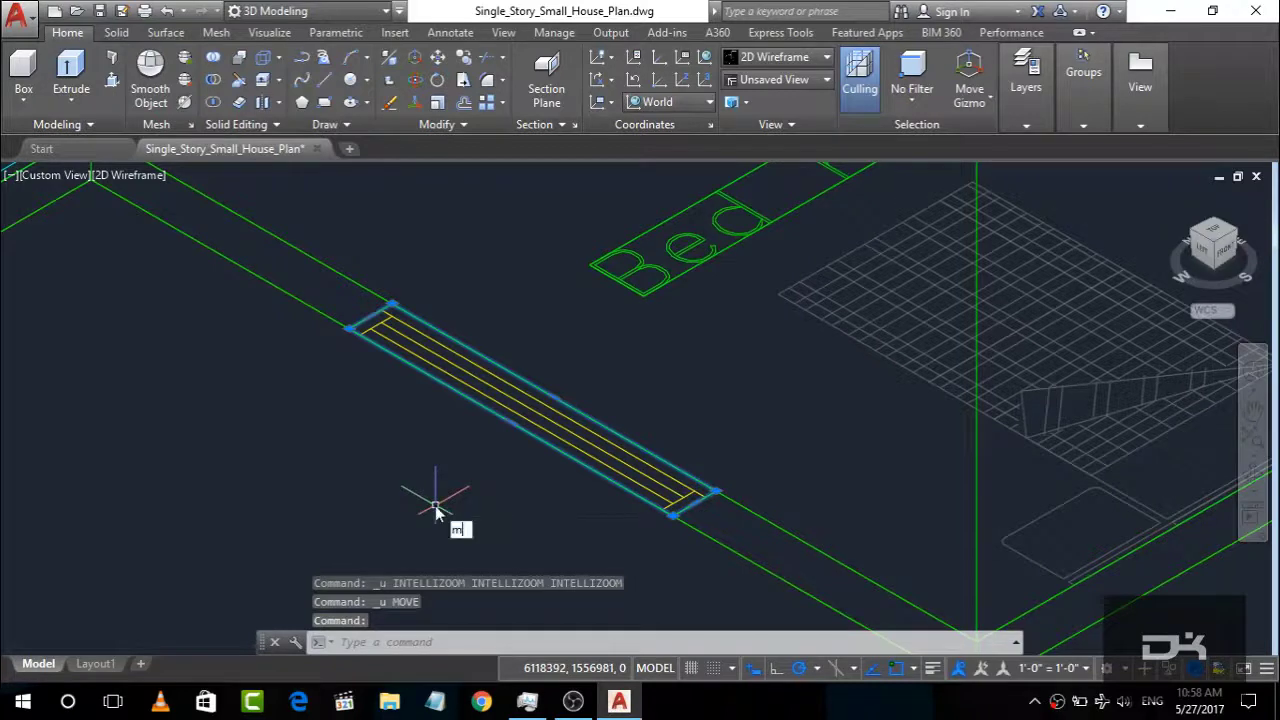
key(Return)
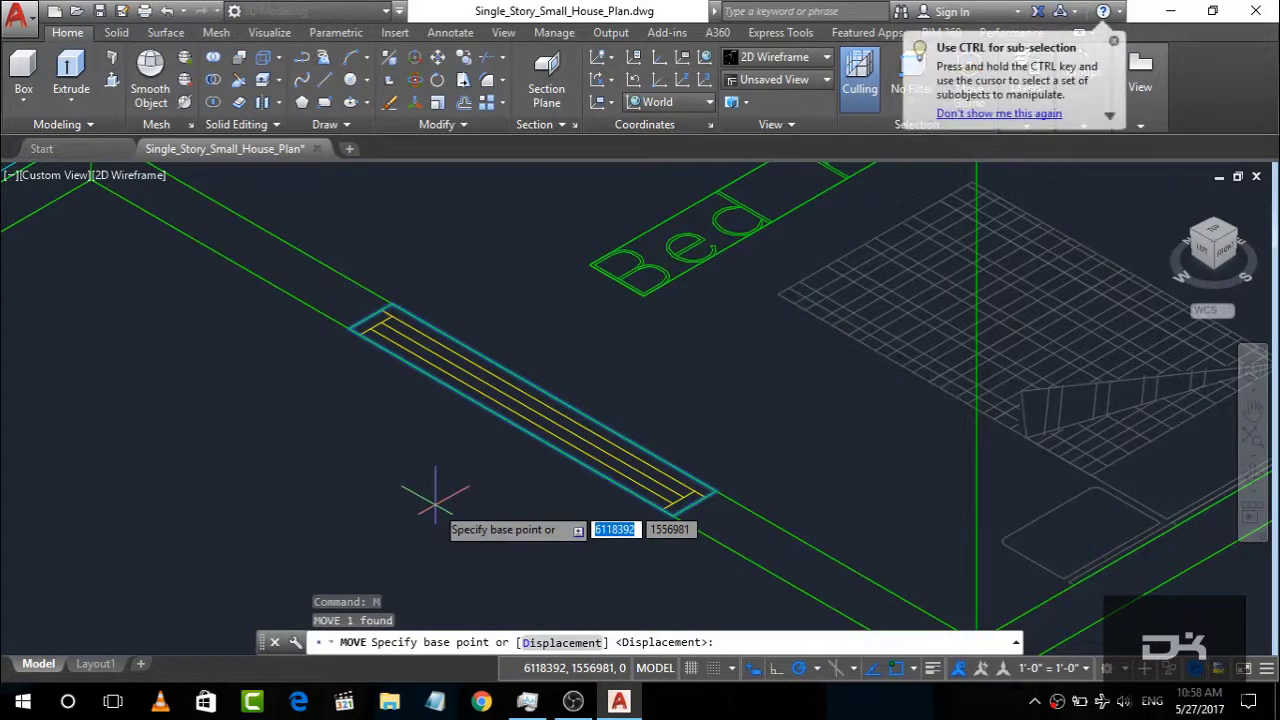
text(,1)
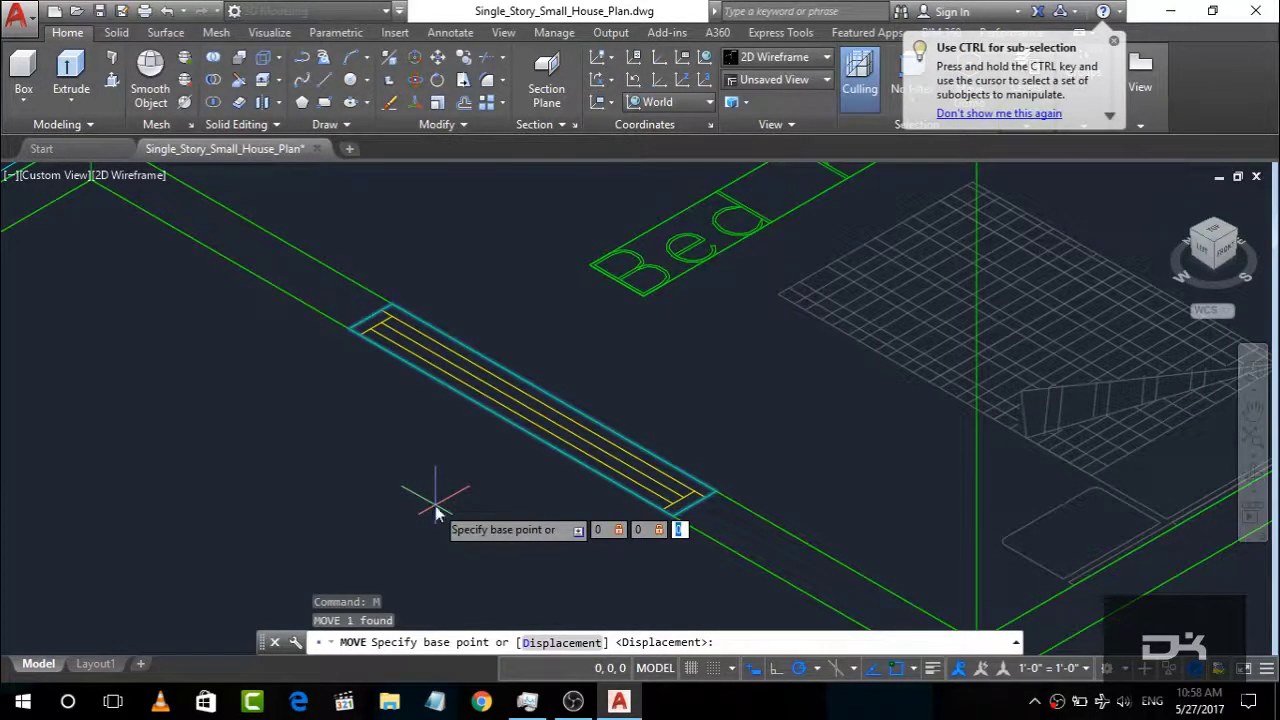
text(200)
key(Return)
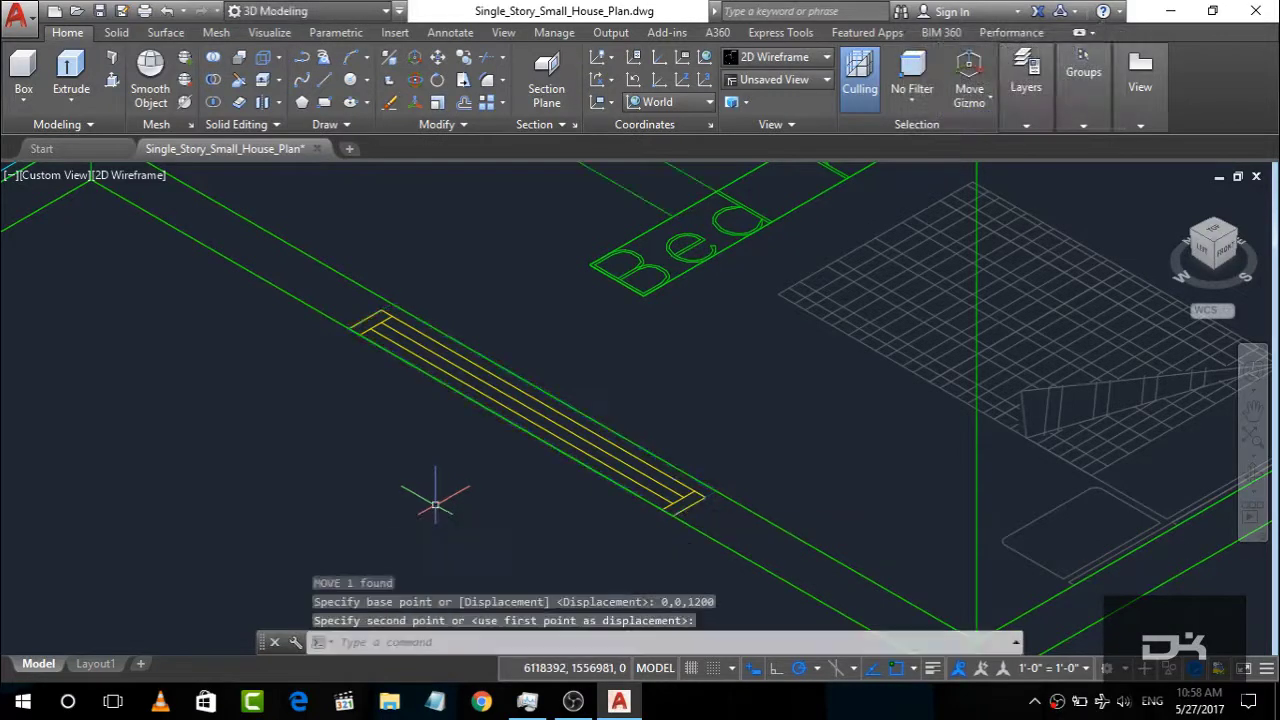
scroll(448, 520, down, 5)
scroll(450, 528, down, 2)
scroll(819, 268, up, 2)
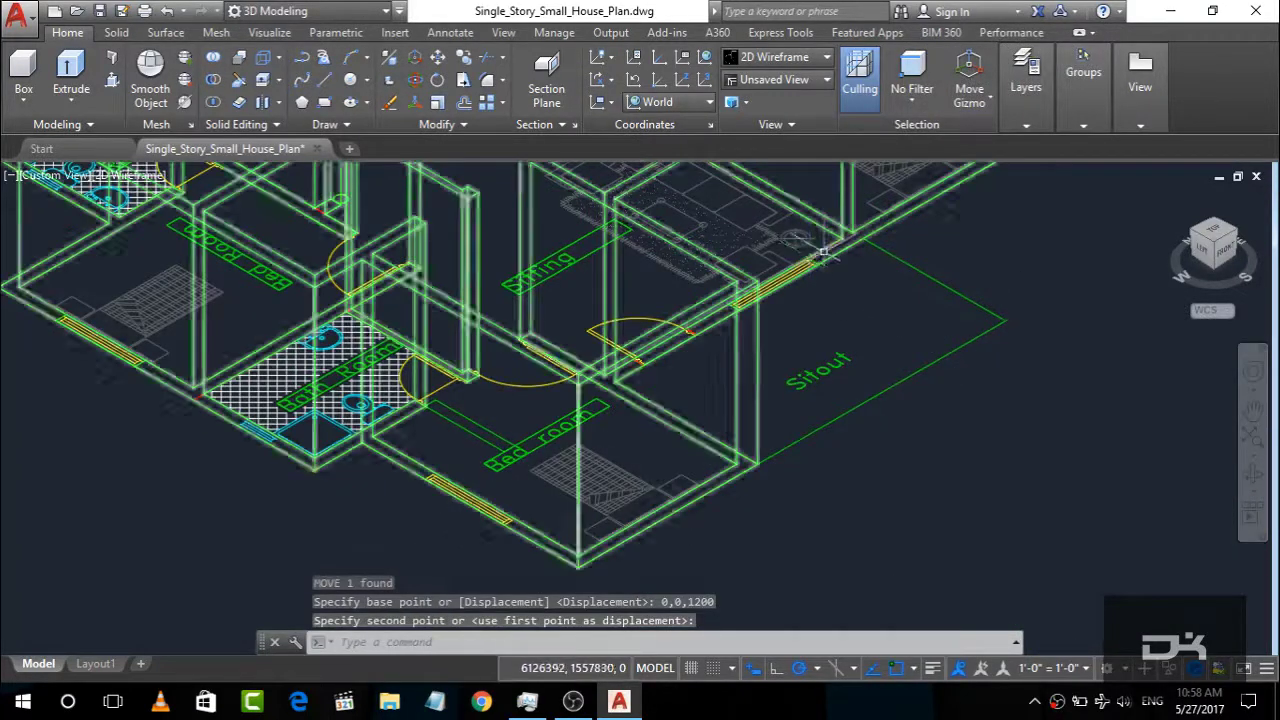
scroll(785, 285, up, 3)
key(Return)
scroll(810, 350, down, 5)
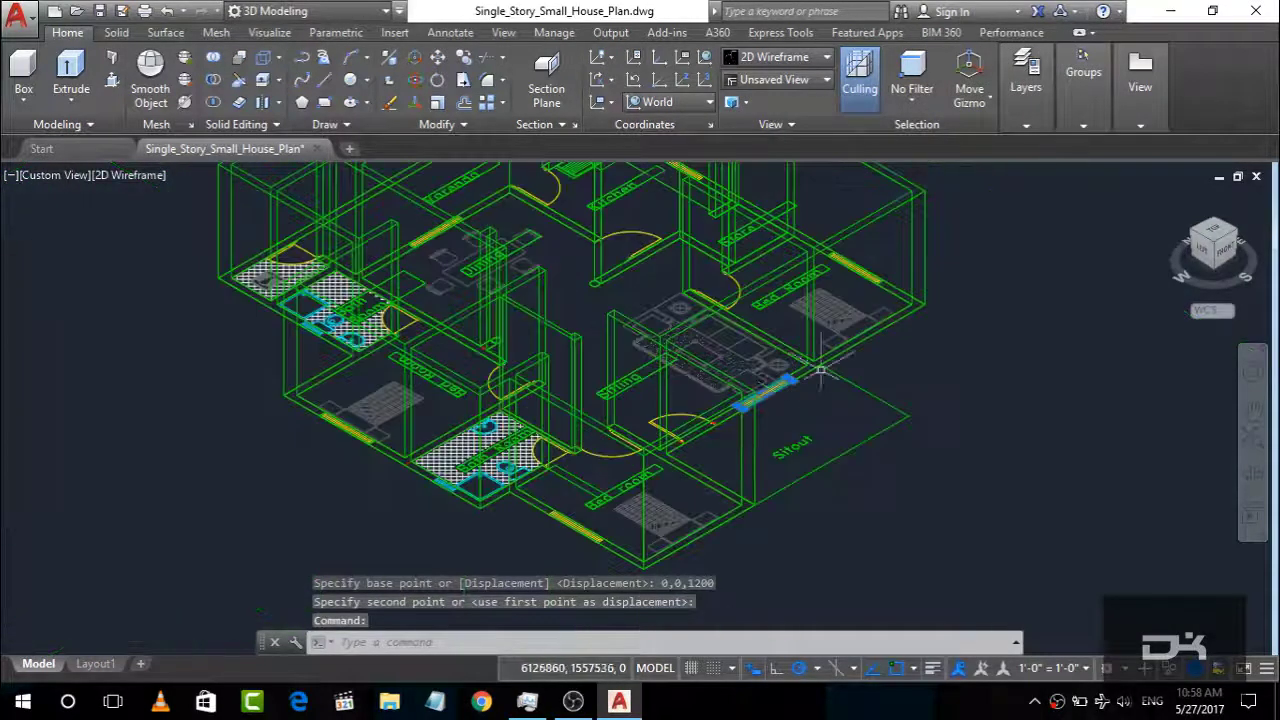
click(1230, 233)
scroll(643, 329, down, 3)
Step: In Top view, select the window rectangle on the right-hand wall
scroll(985, 490, up, 4)
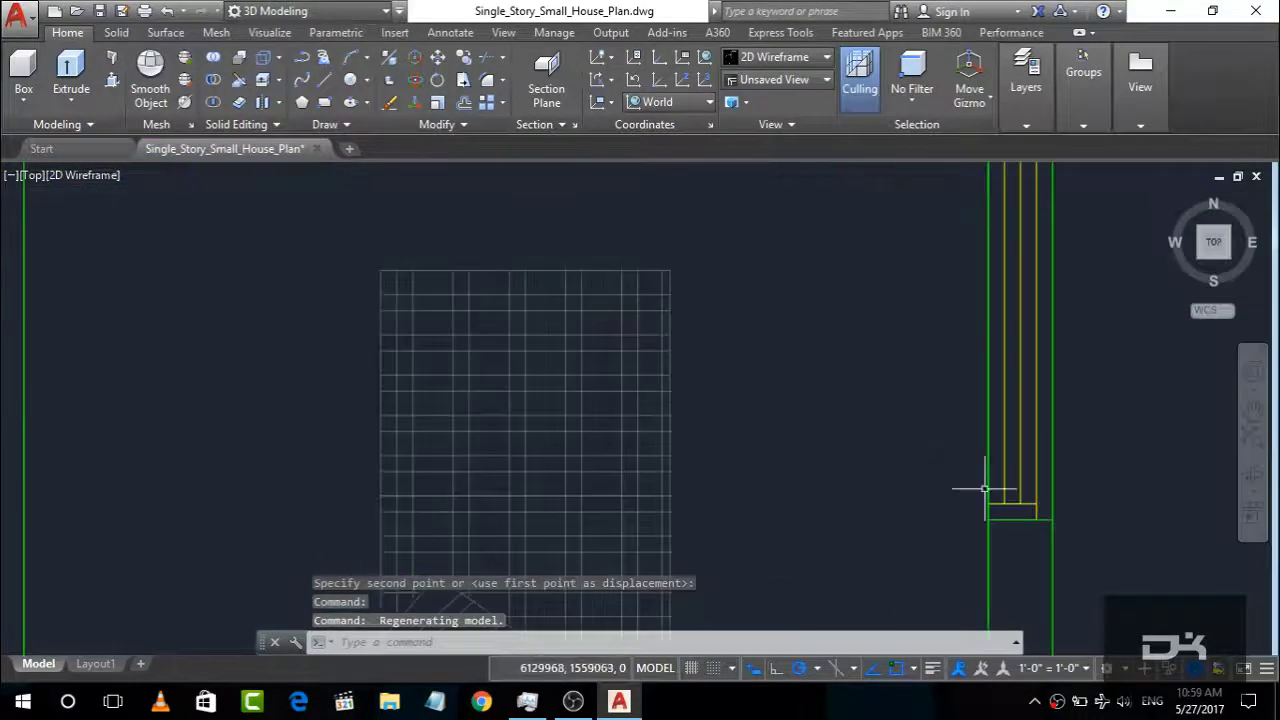
click(1022, 520)
scroll(1000, 500, down, 3)
scroll(760, 500, down, 3)
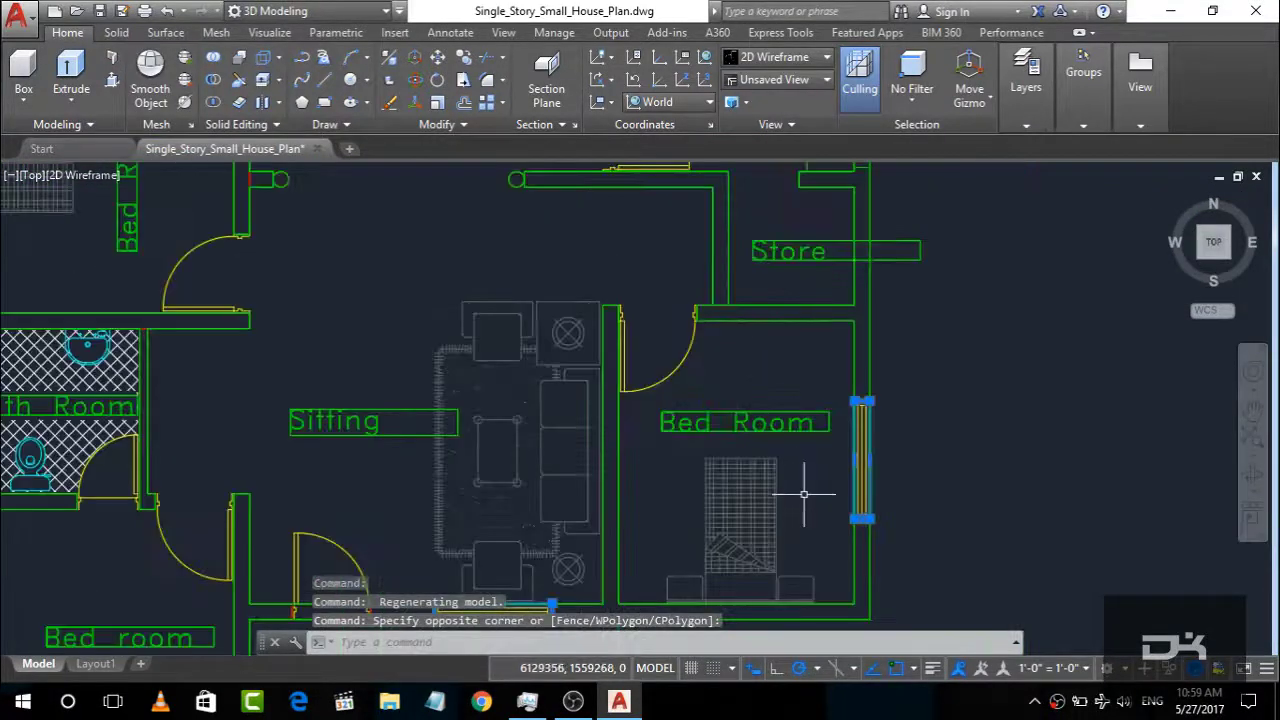
scroll(743, 366, down, 3)
scroll(818, 230, up, 5)
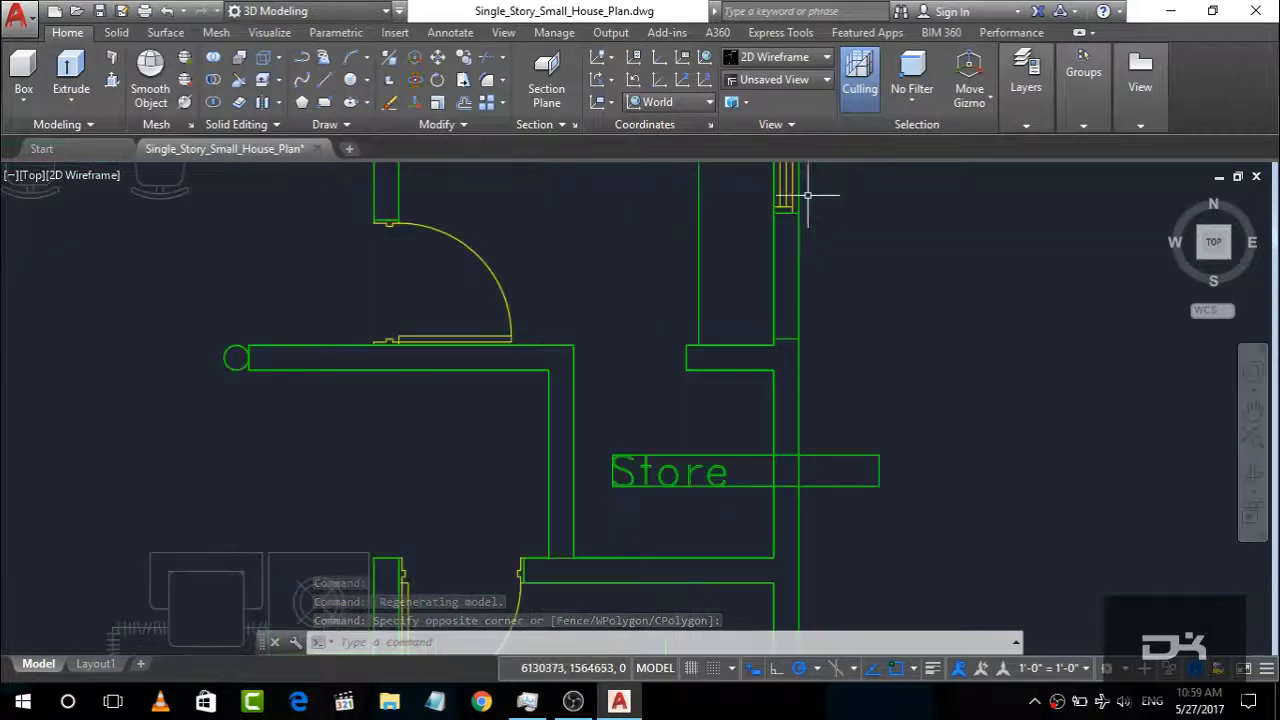
Step: Add the window near the Store to the selection and switch to isometric view
click(780, 213)
double_click(786, 213)
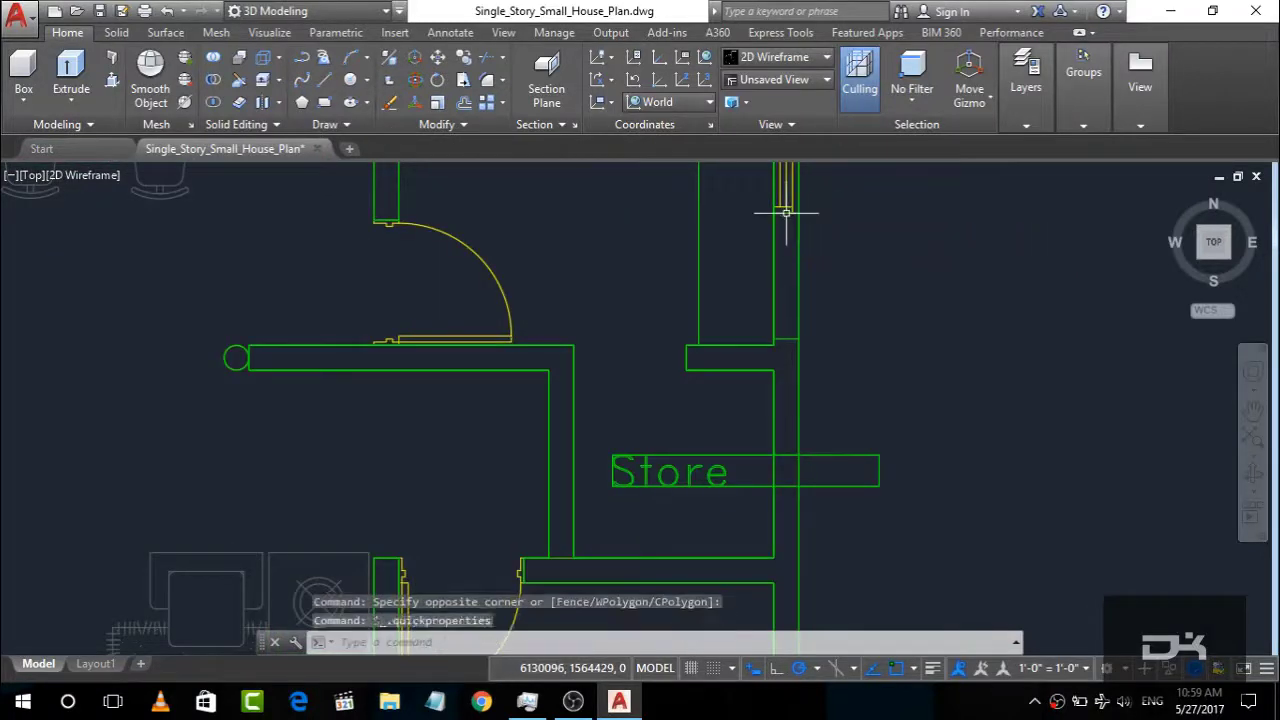
scroll(786, 208, up, 2)
scroll(900, 270, down, 5)
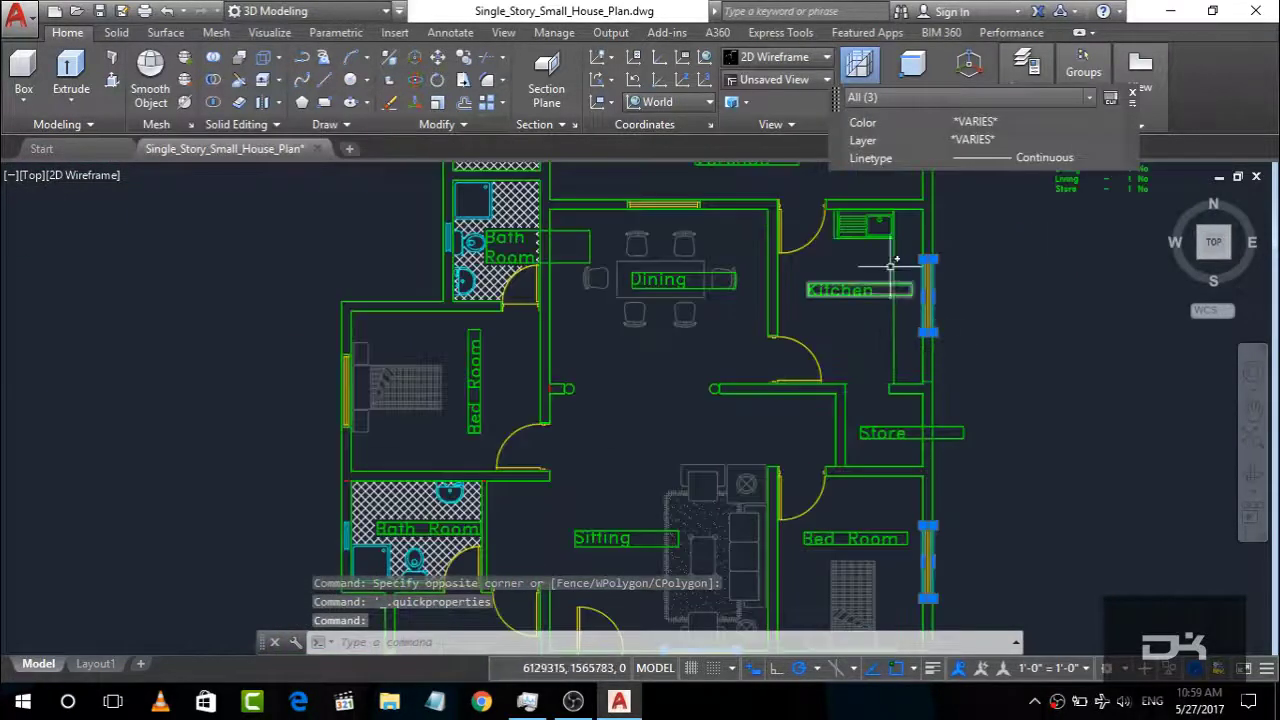
scroll(737, 342, down, 2)
scroll(737, 342, up, 3)
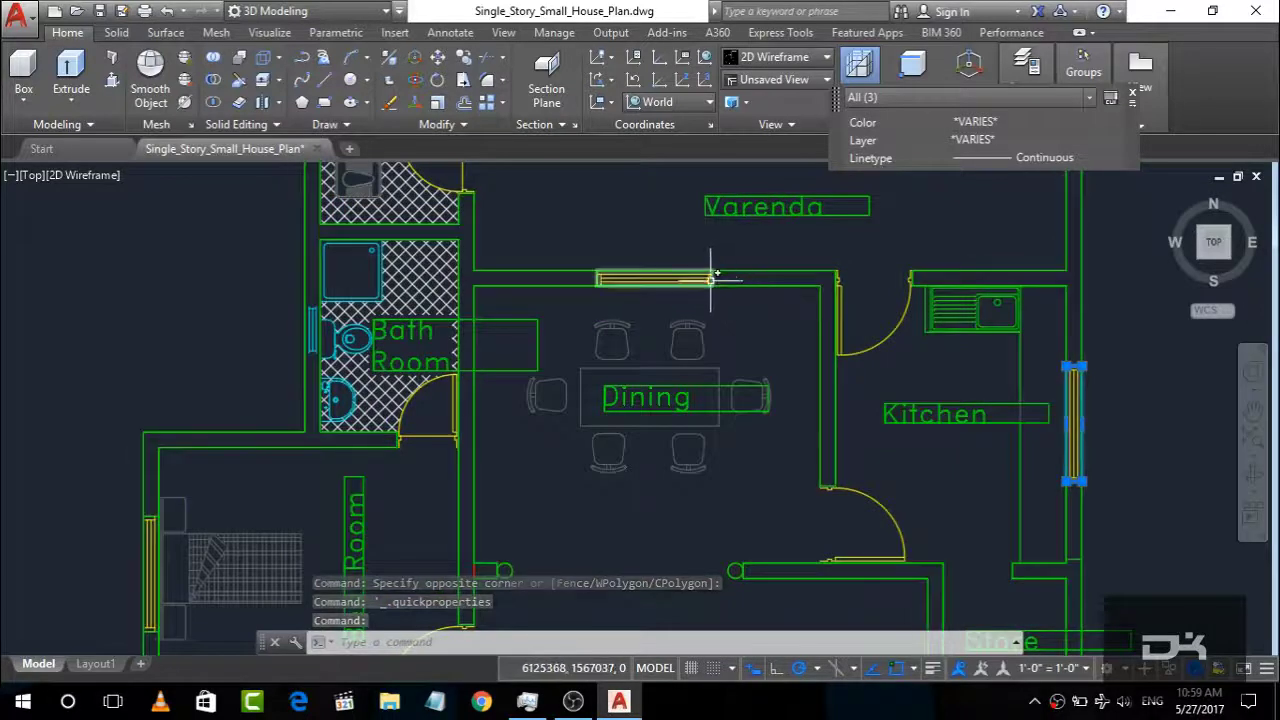
scroll(786, 208, down, 1)
scroll(516, 268, down, 1)
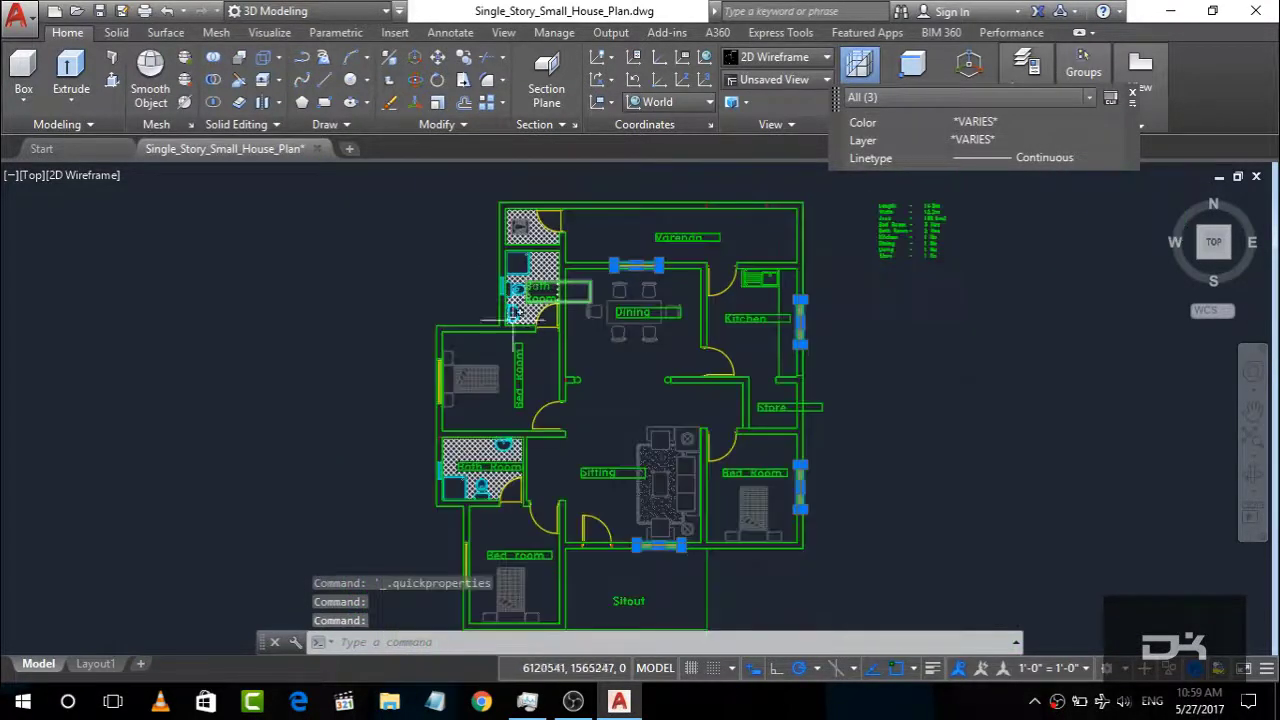
scroll(507, 310, up, 4)
scroll(503, 272, down, 5)
scroll(538, 378, up, 3)
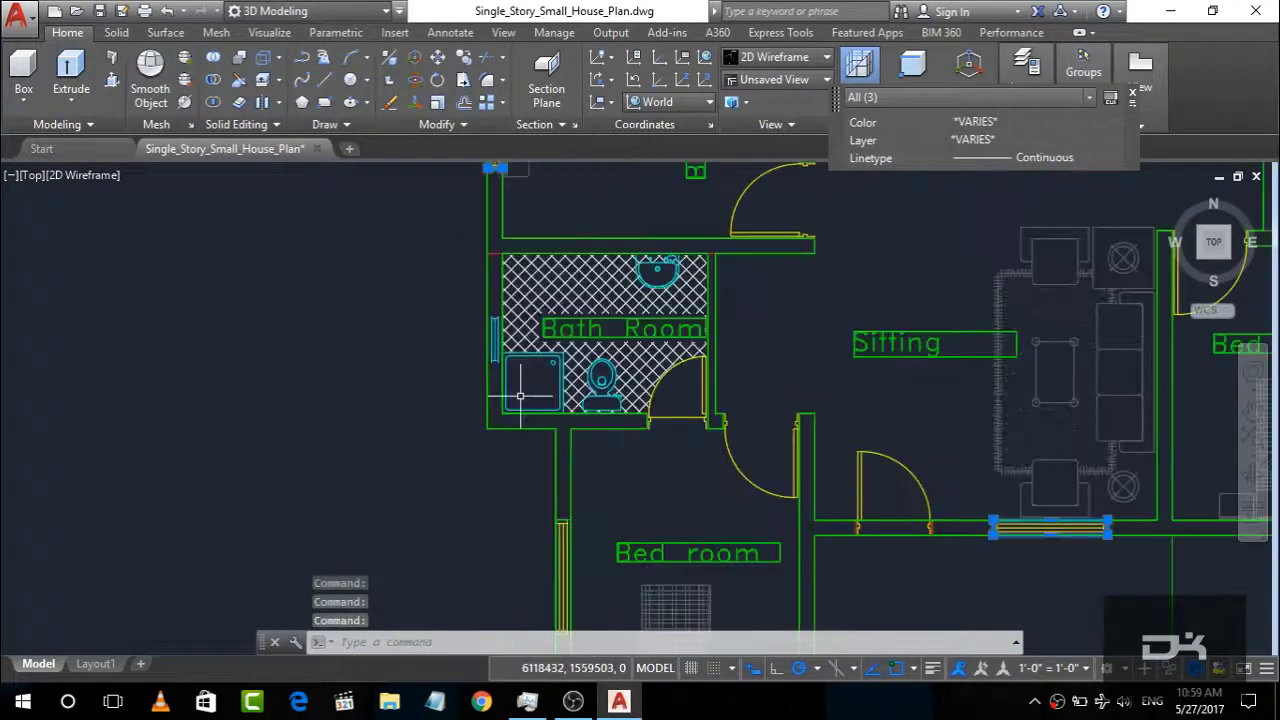
scroll(538, 378, down, 2)
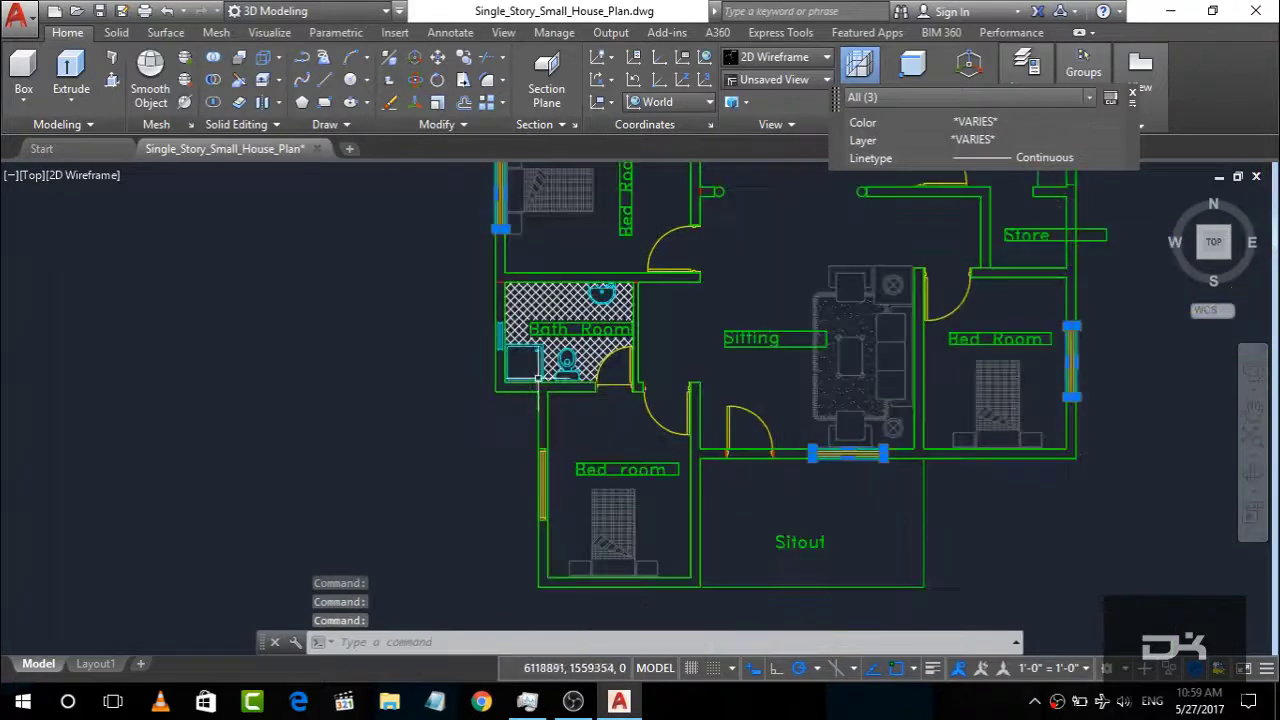
click(1199, 257)
Step: Raise the selected window rectangles 1200 units with MOVE, displacement 0,0,1200
scroll(614, 600, up, 2)
text(M)
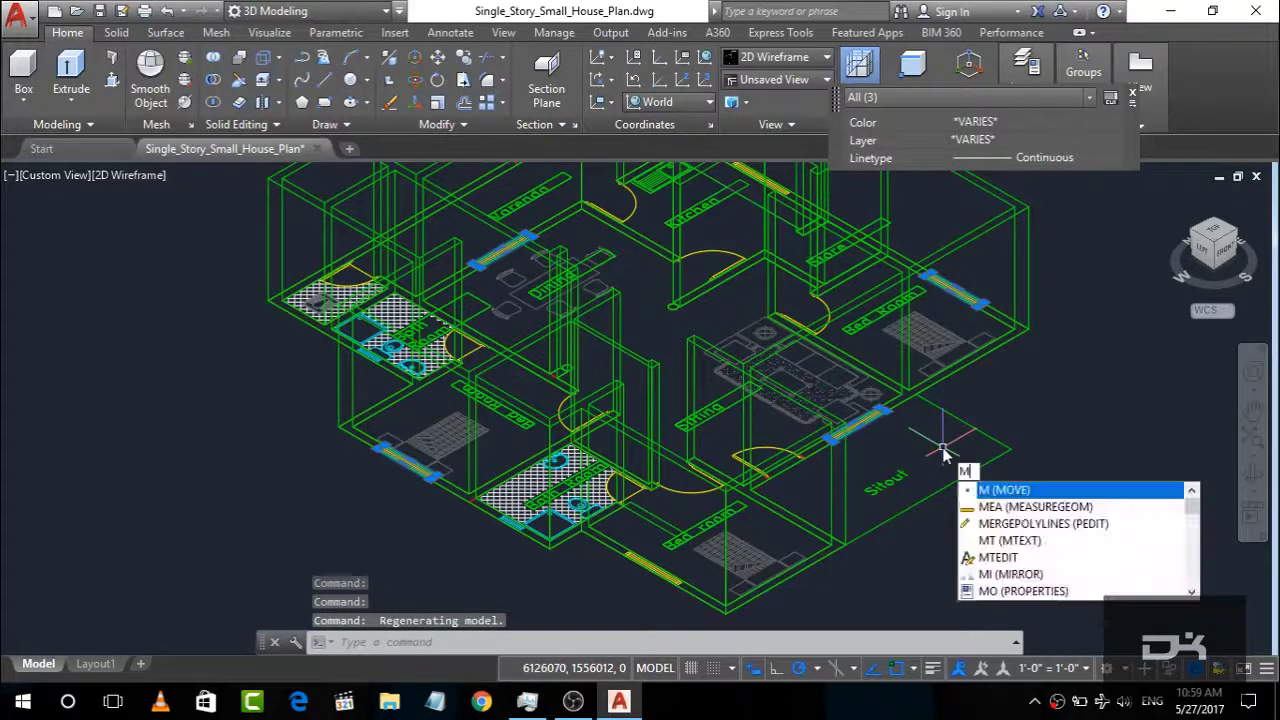
key(Return)
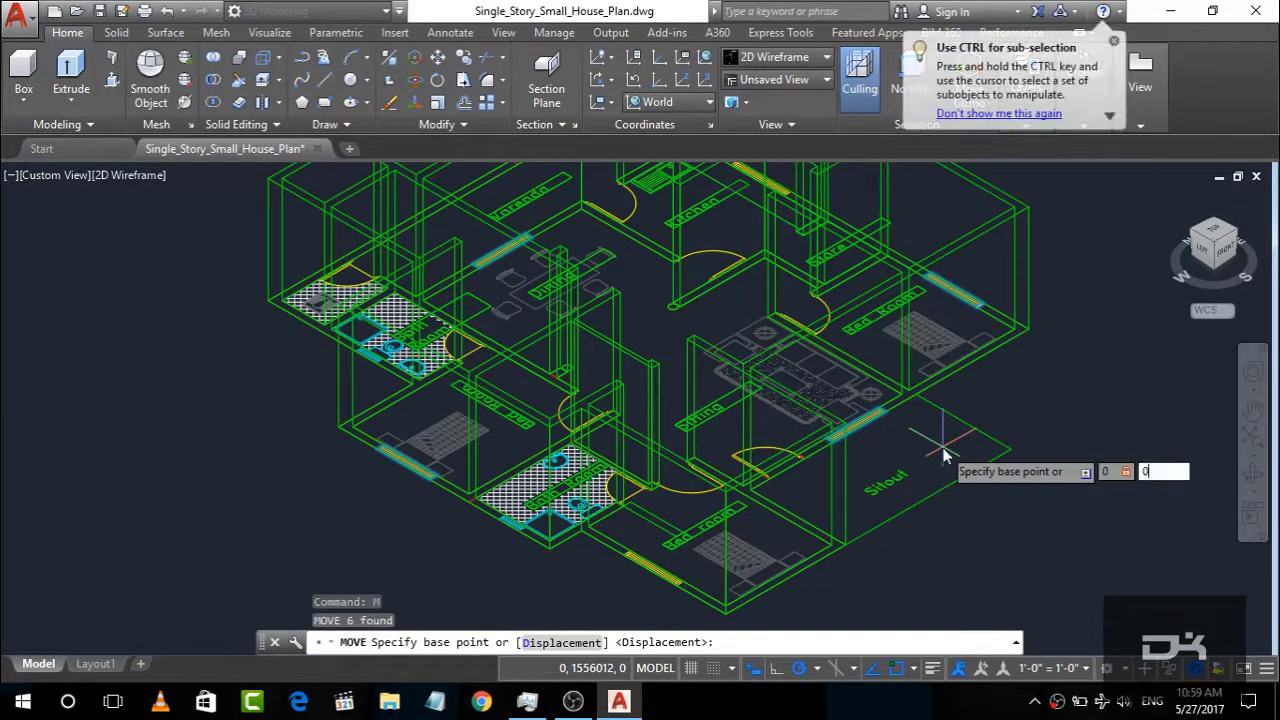
text(1200)
text(,1200)
key(Return)
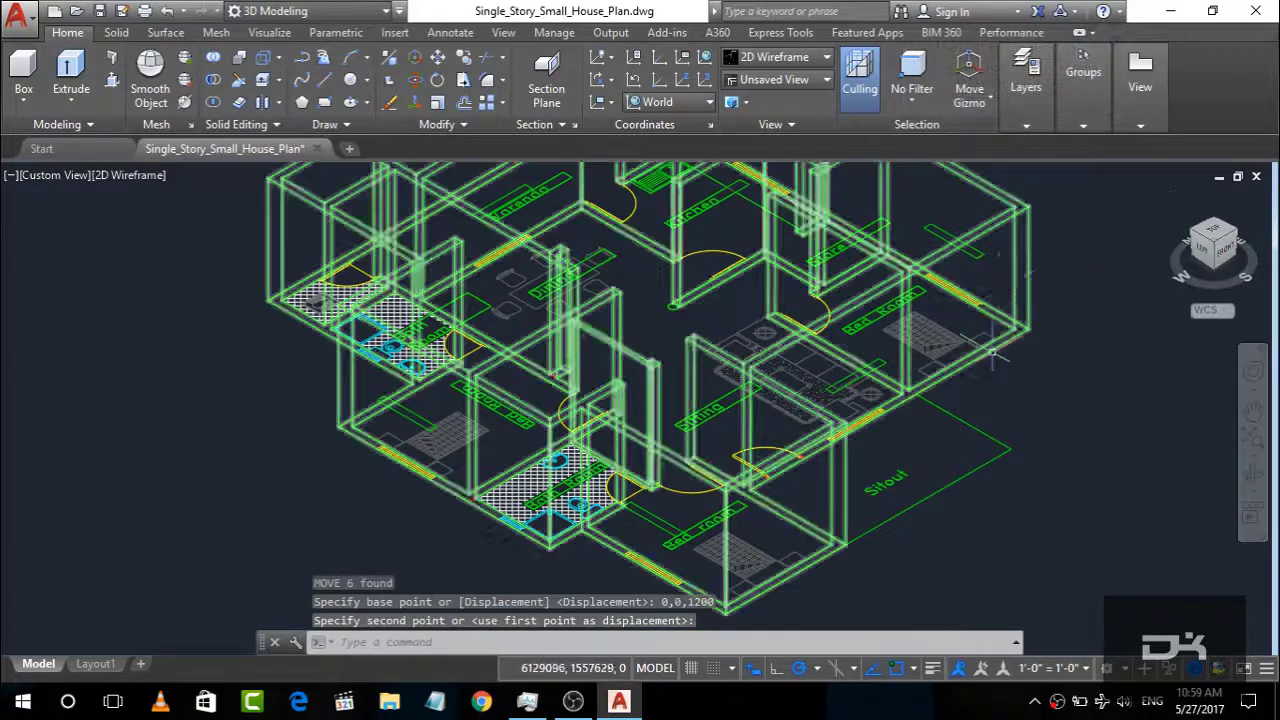
key(Return)
key(Escape)
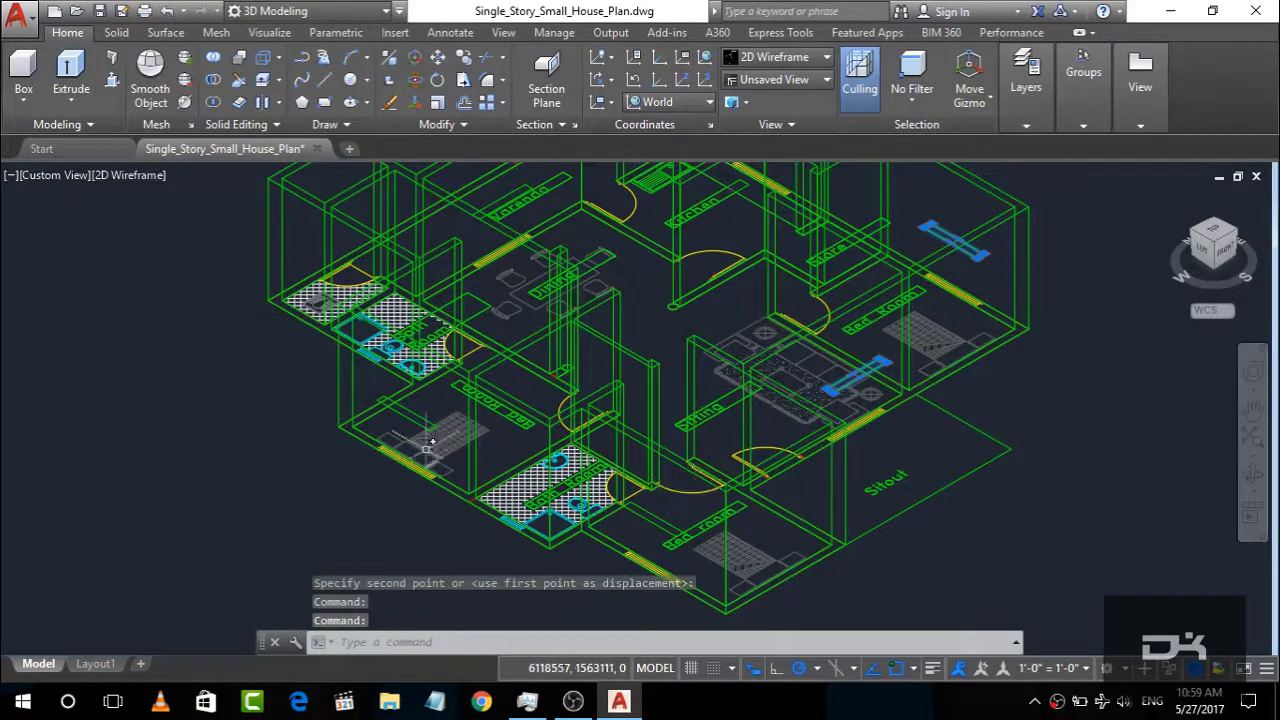
Step: Select two raised windows, including the Bed room one, to check their height
click(415, 425)
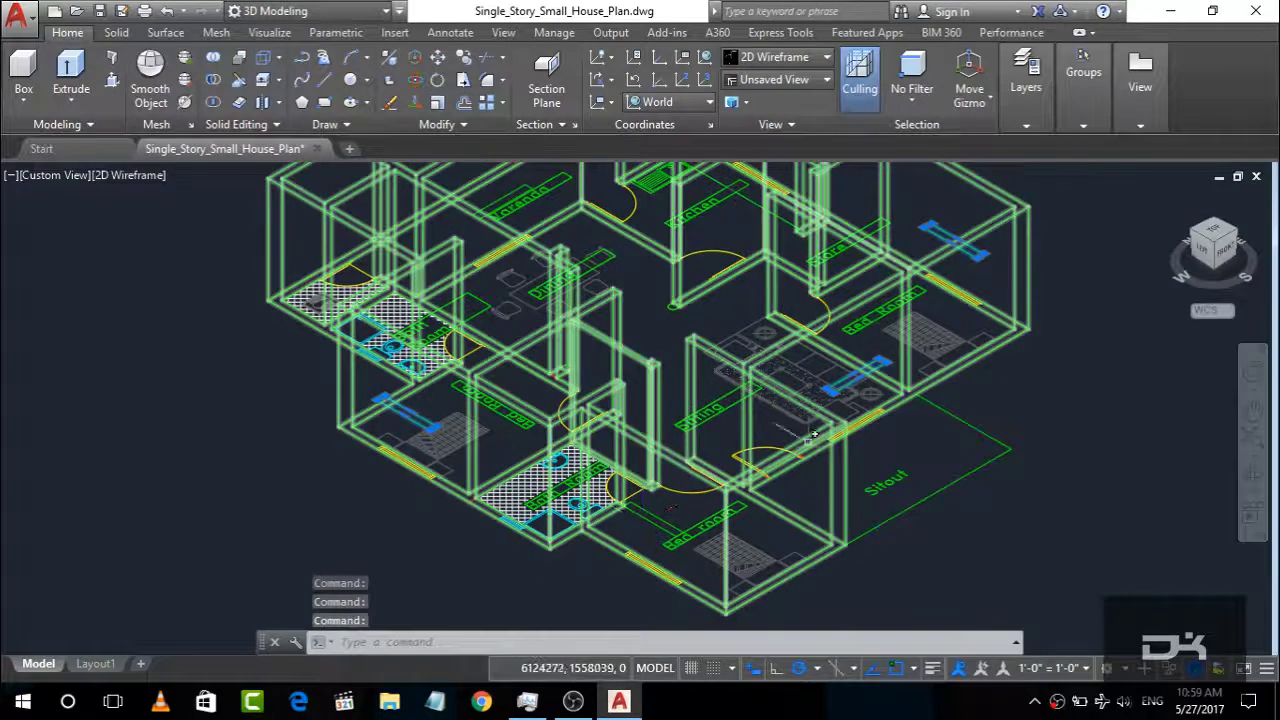
click(652, 515)
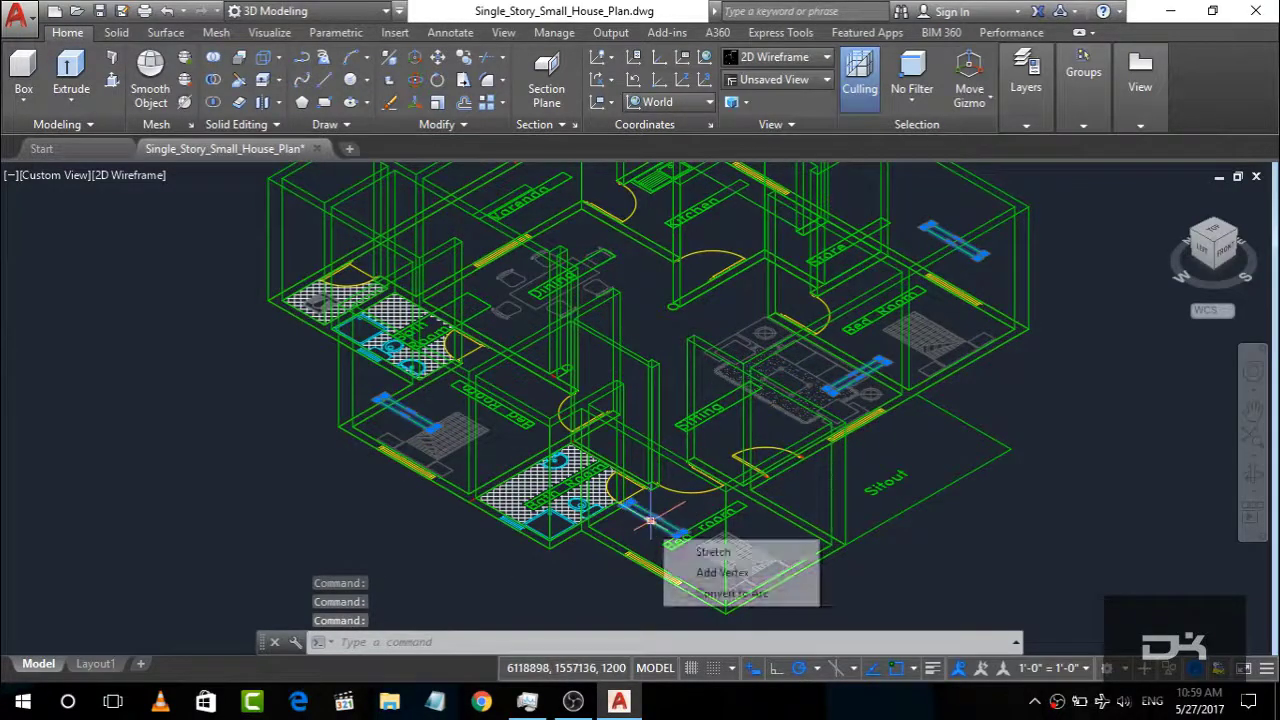
click(1218, 258)
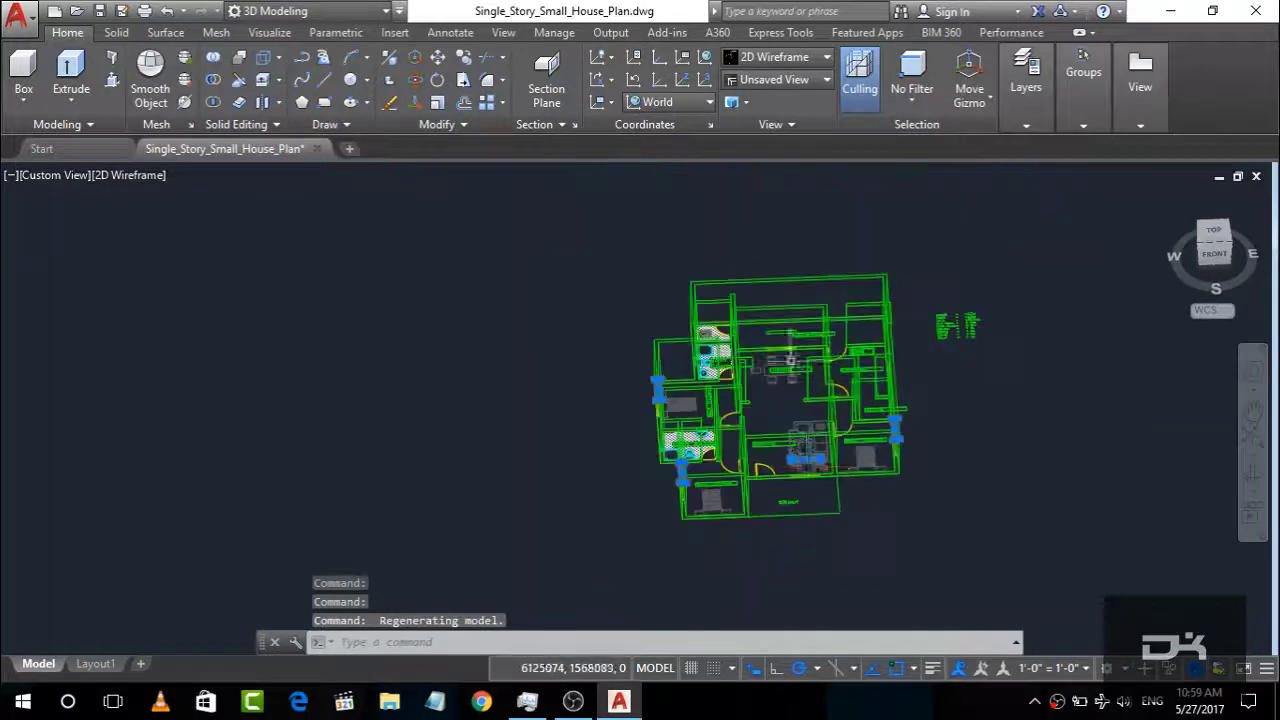
Step: Compare the window heights from the Top, isometric and Left views
scroll(790, 355, up, 5)
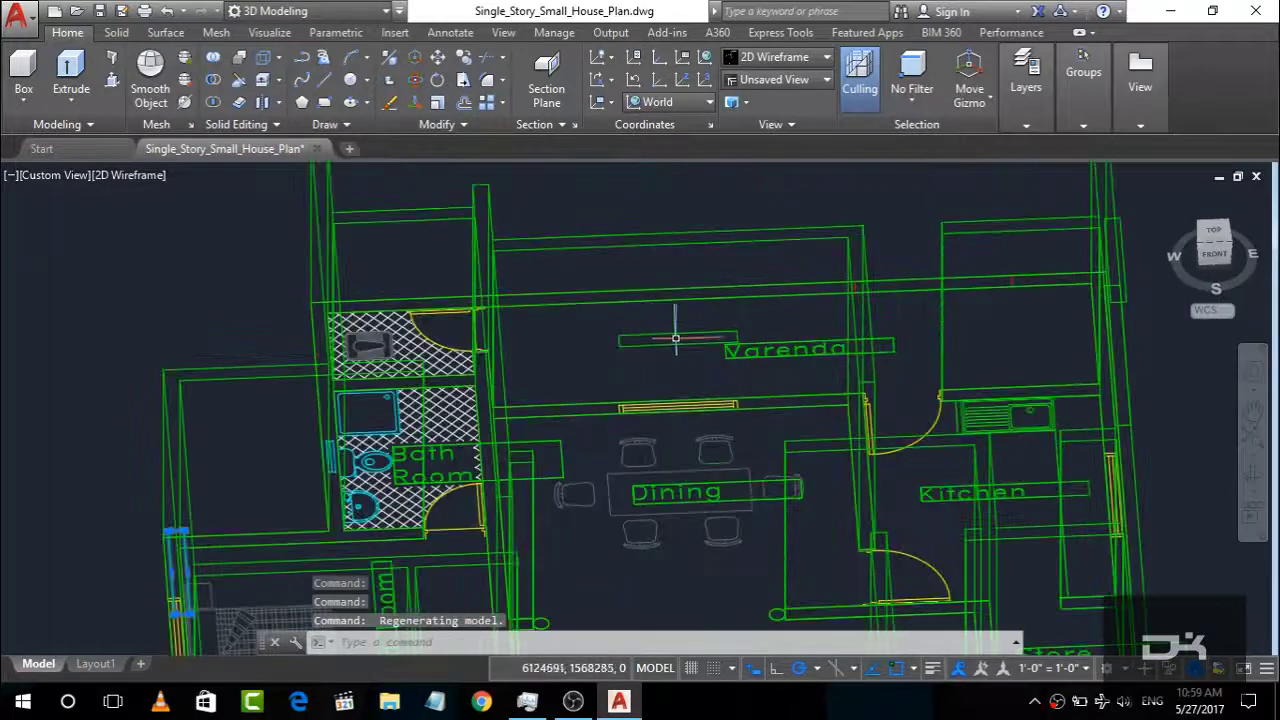
click(1258, 262)
scroll(850, 320, up, 3)
scroll(780, 310, up, 3)
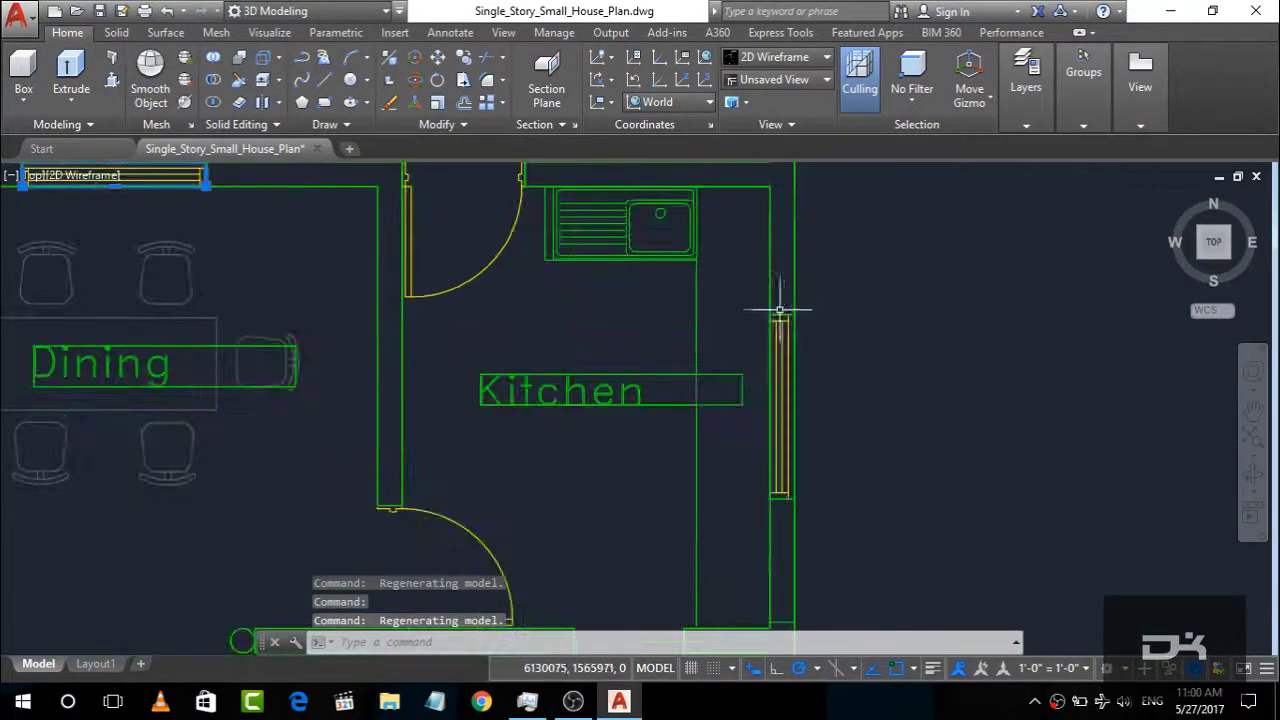
scroll(815, 375, down, 5)
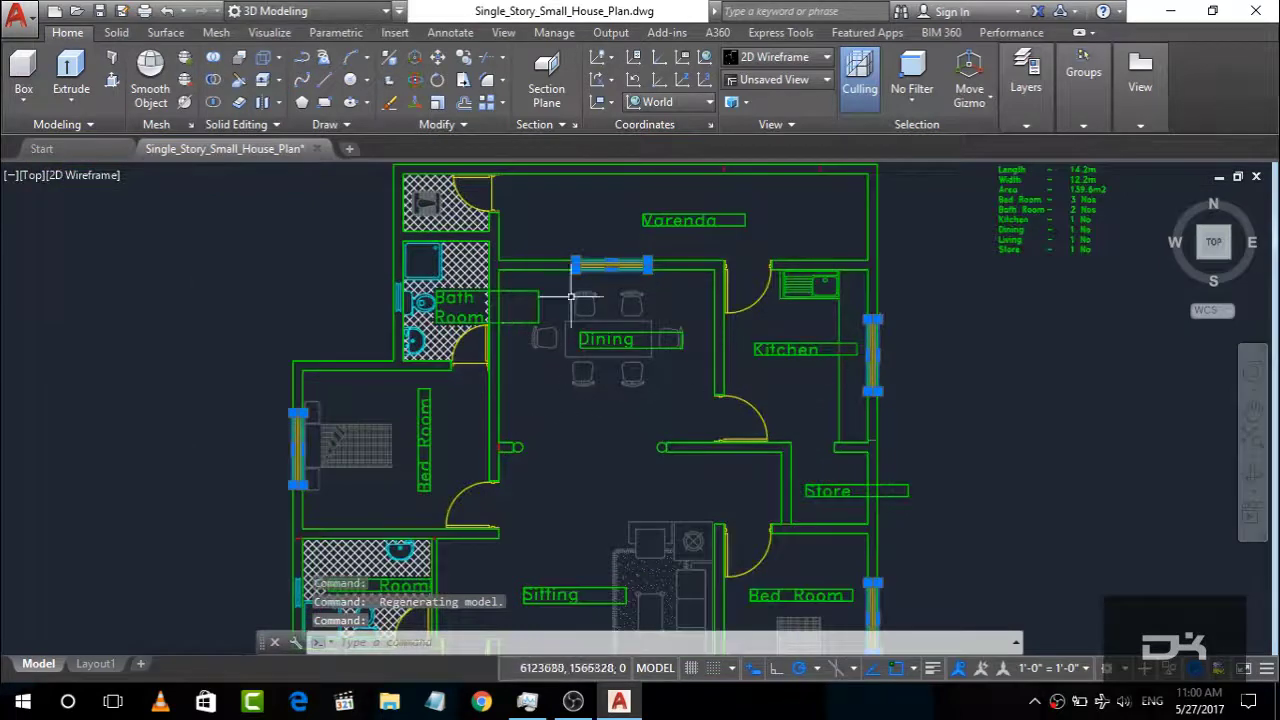
scroll(570, 296, down, 2)
click(1199, 257)
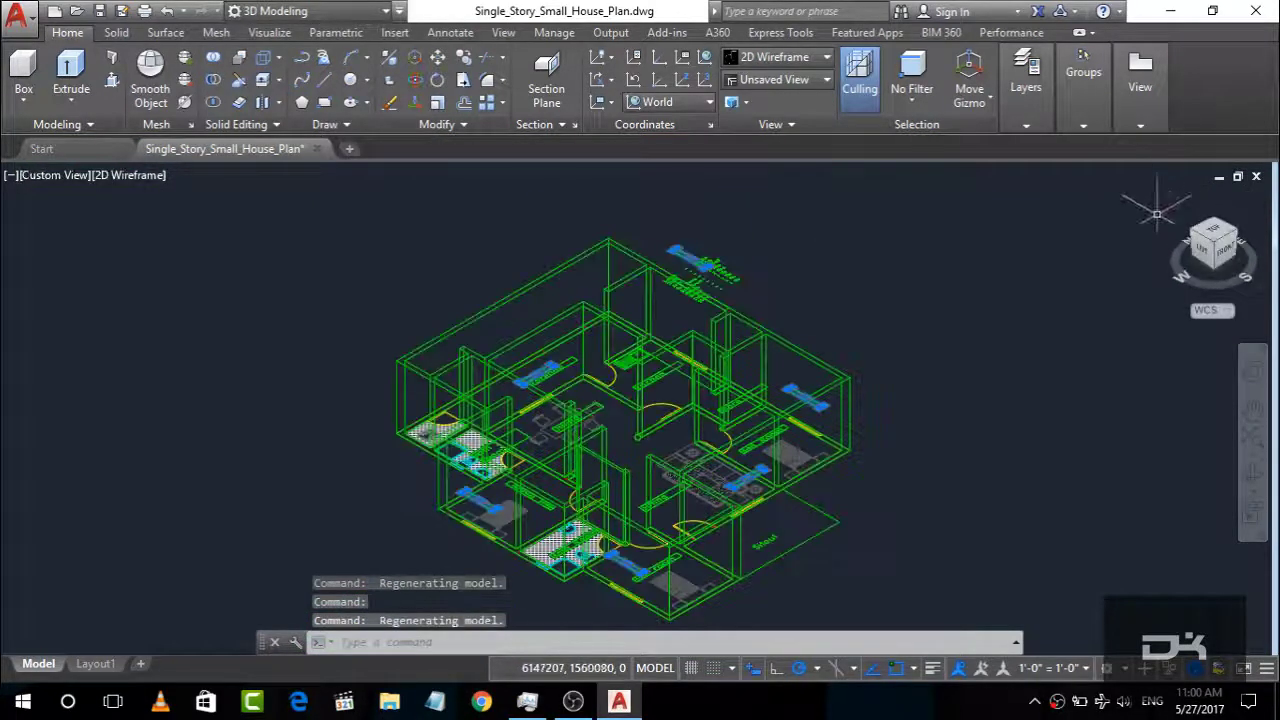
click(1205, 258)
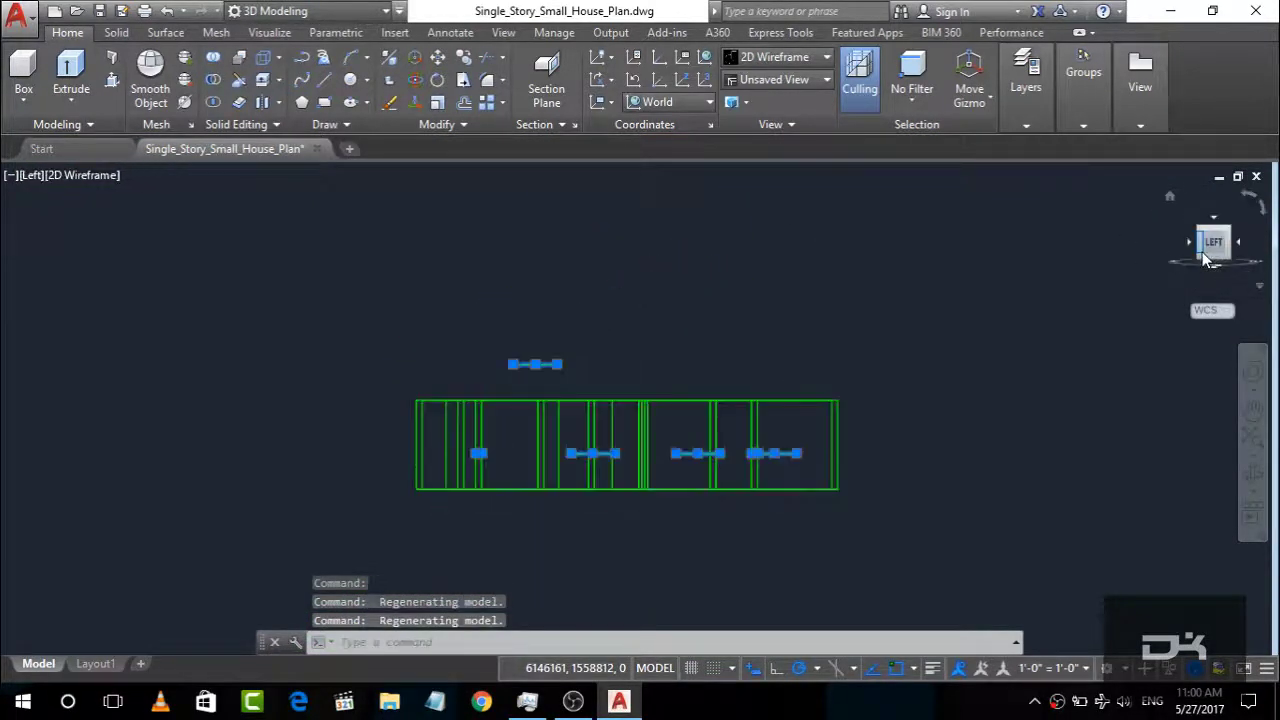
Step: Orbit the model and delete the stray window rectangle sitting above the others
drag(1206, 252, 1010, 287)
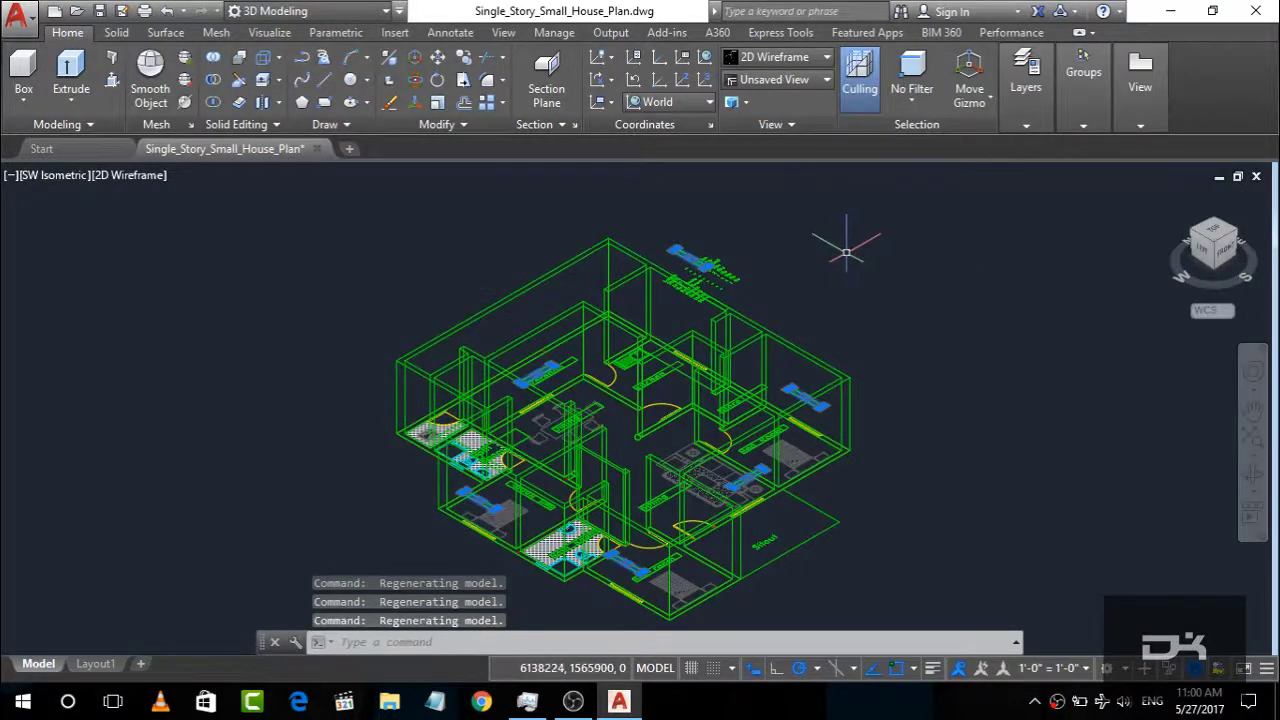
key(Escape)
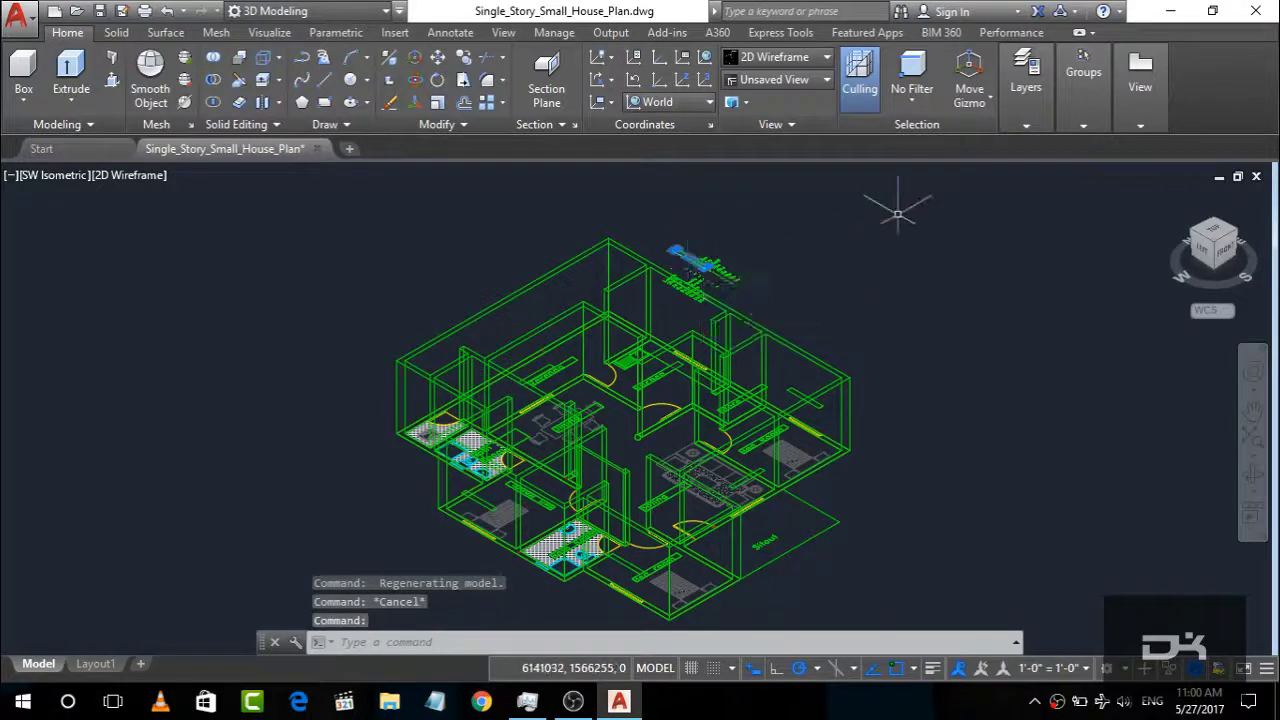
key(Delete)
Step: Tilt the house into a 3D view and zoom around to inspect the windows
click(1214, 234)
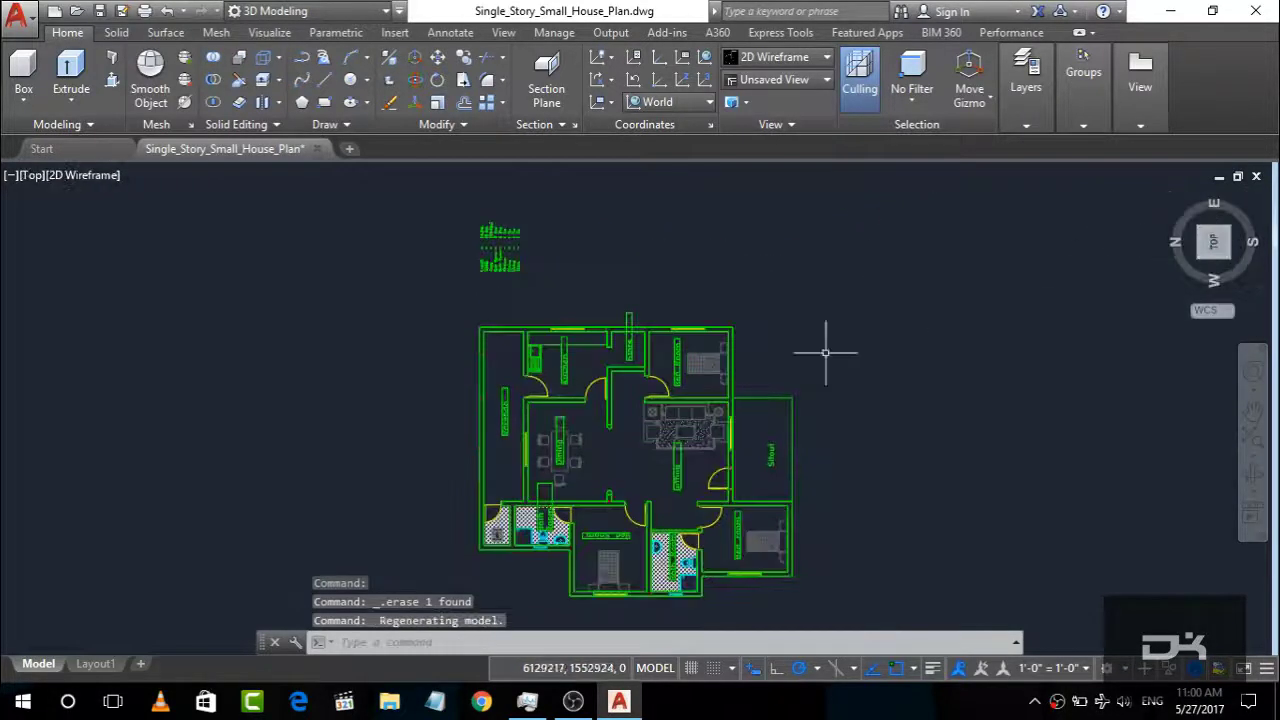
scroll(780, 390, up, 5)
scroll(735, 425, up, 3)
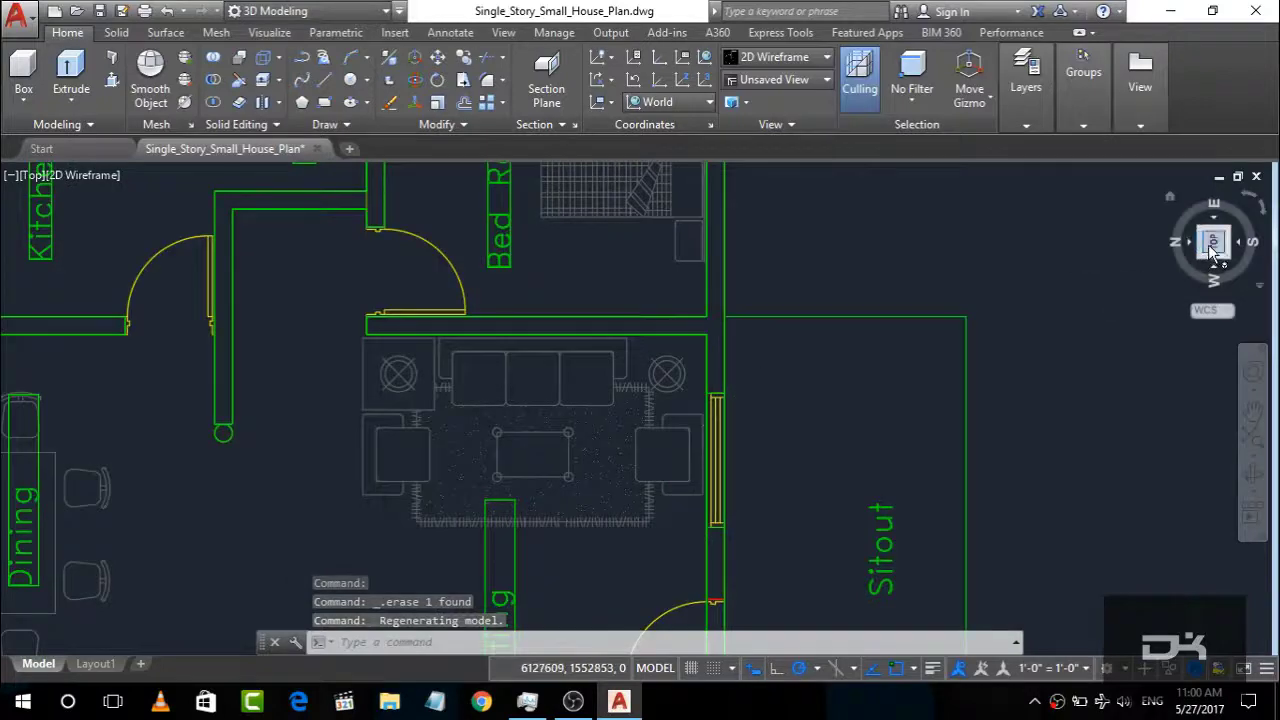
drag(1214, 250, 12, 362)
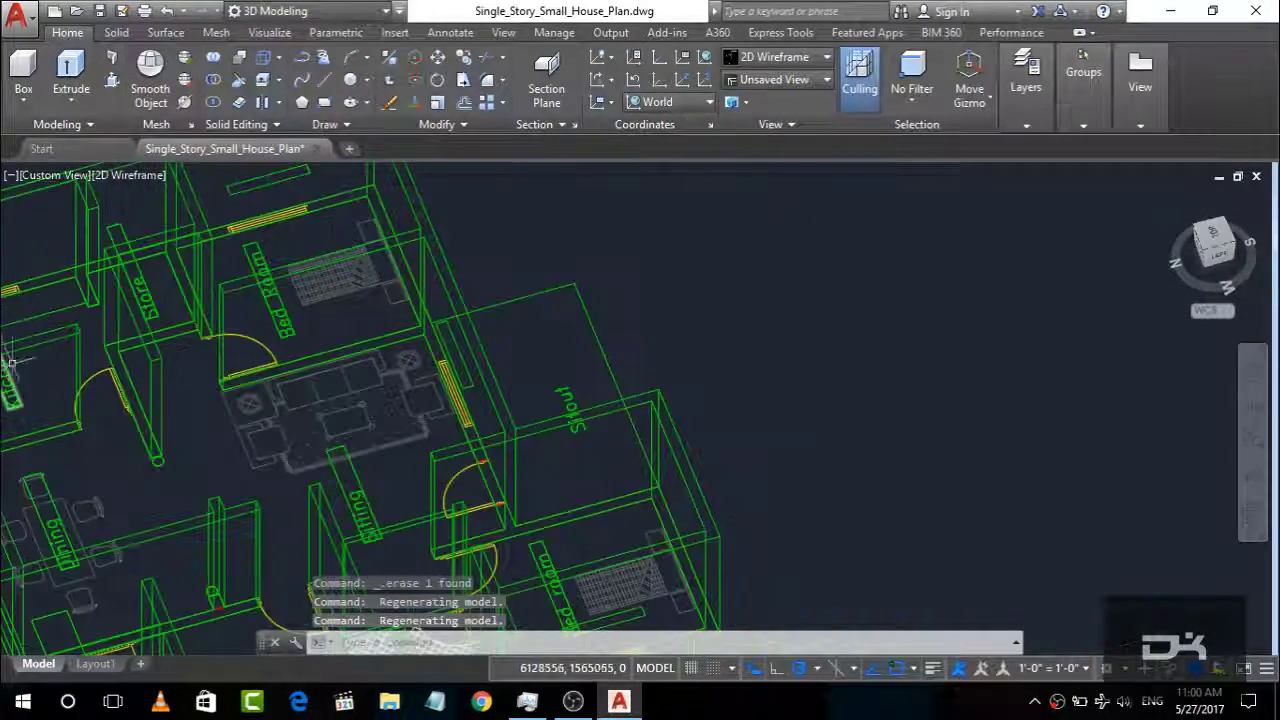
scroll(758, 308, down, 3)
scroll(459, 293, up, 2)
scroll(262, 292, up, 3)
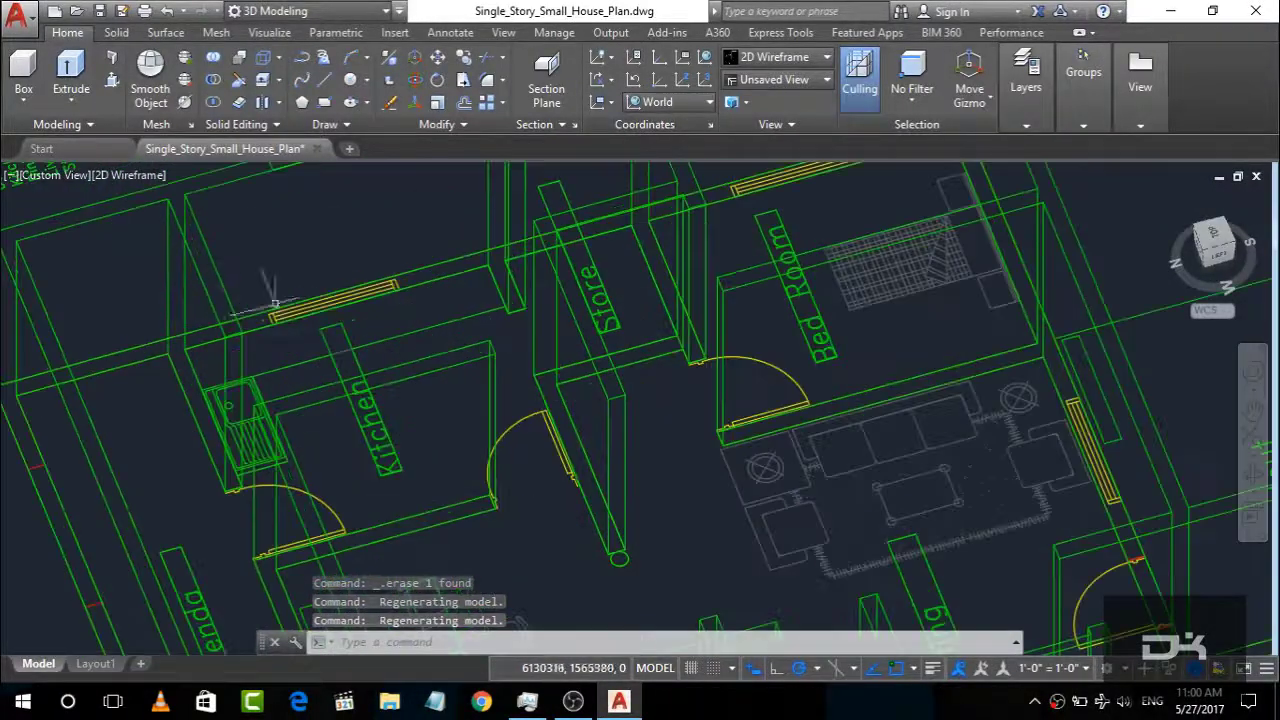
scroll(411, 324, down, 2)
scroll(559, 256, down, 4)
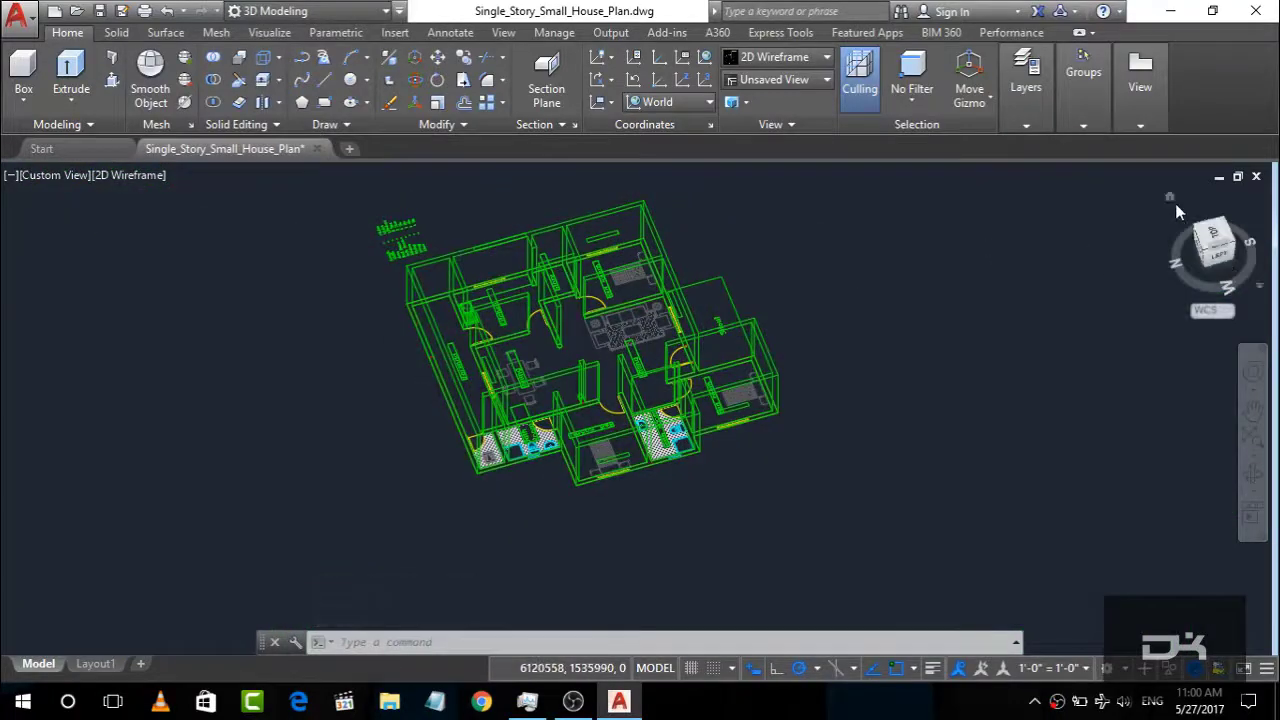
Step: Go from isometric to Top view and select the right bedroom wall window
click(1192, 228)
scroll(440, 410, up, 4)
scroll(400, 418, down, 2)
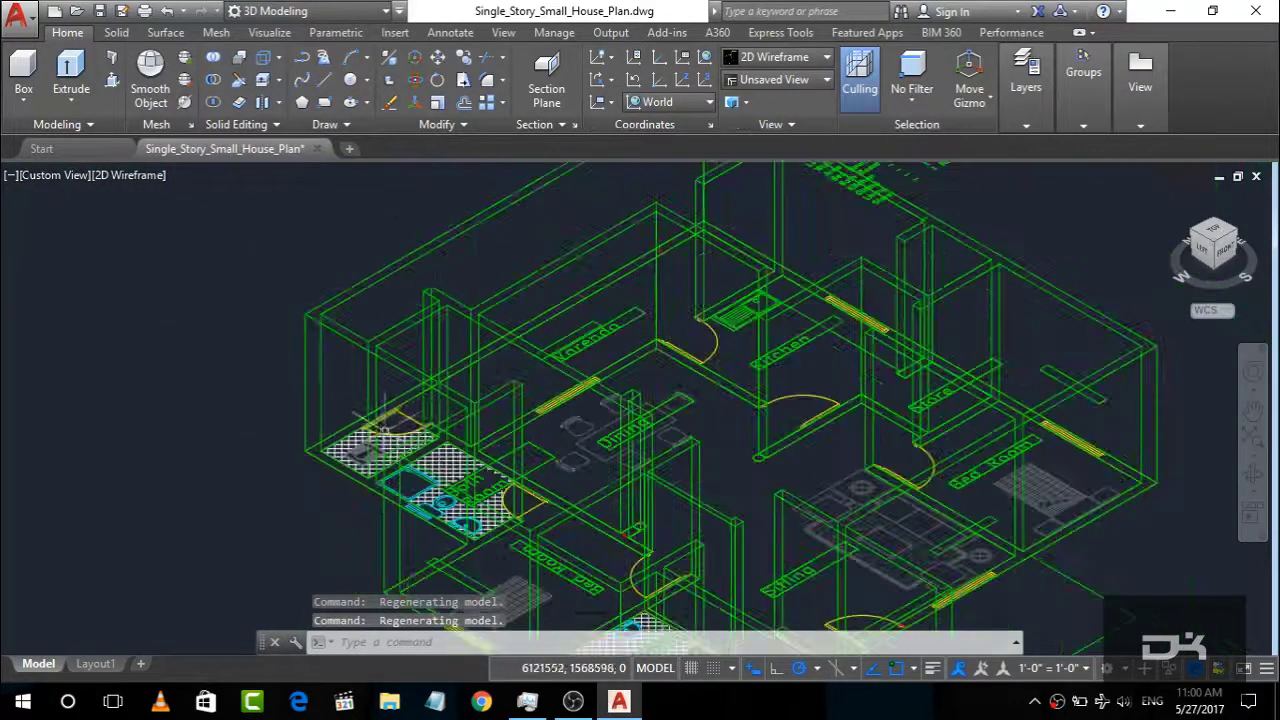
scroll(671, 311, down, 3)
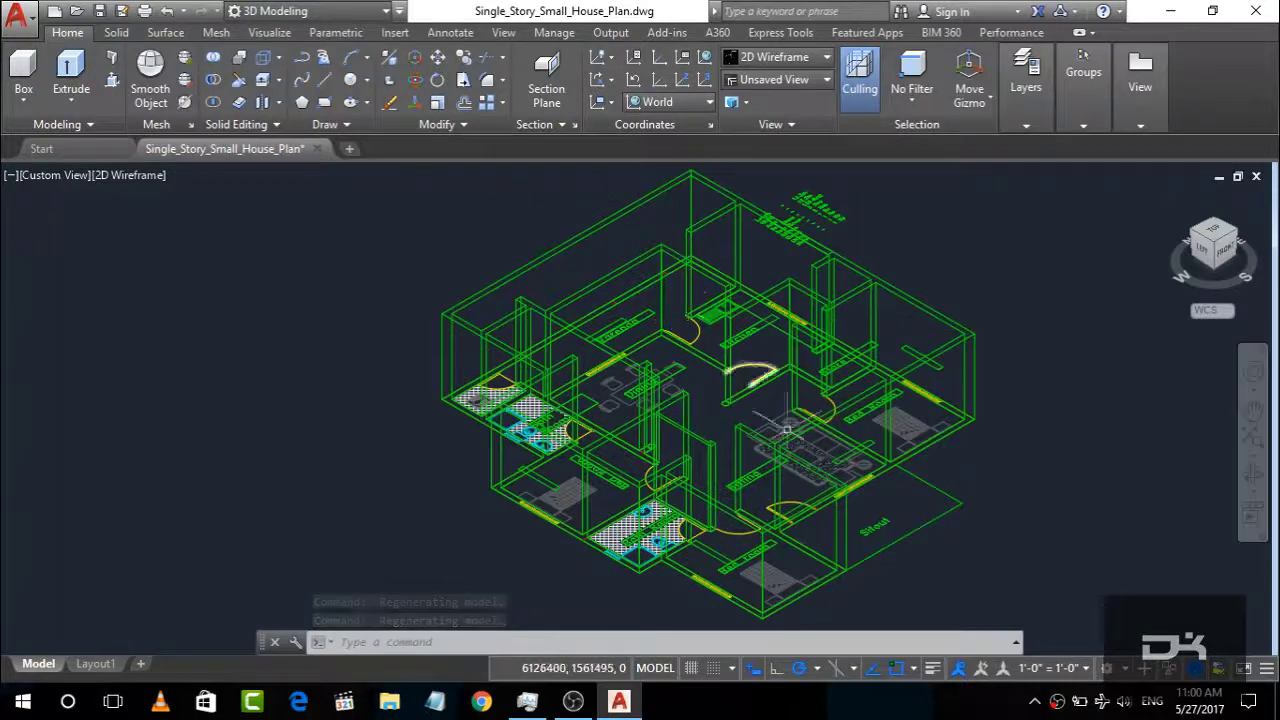
click(1218, 236)
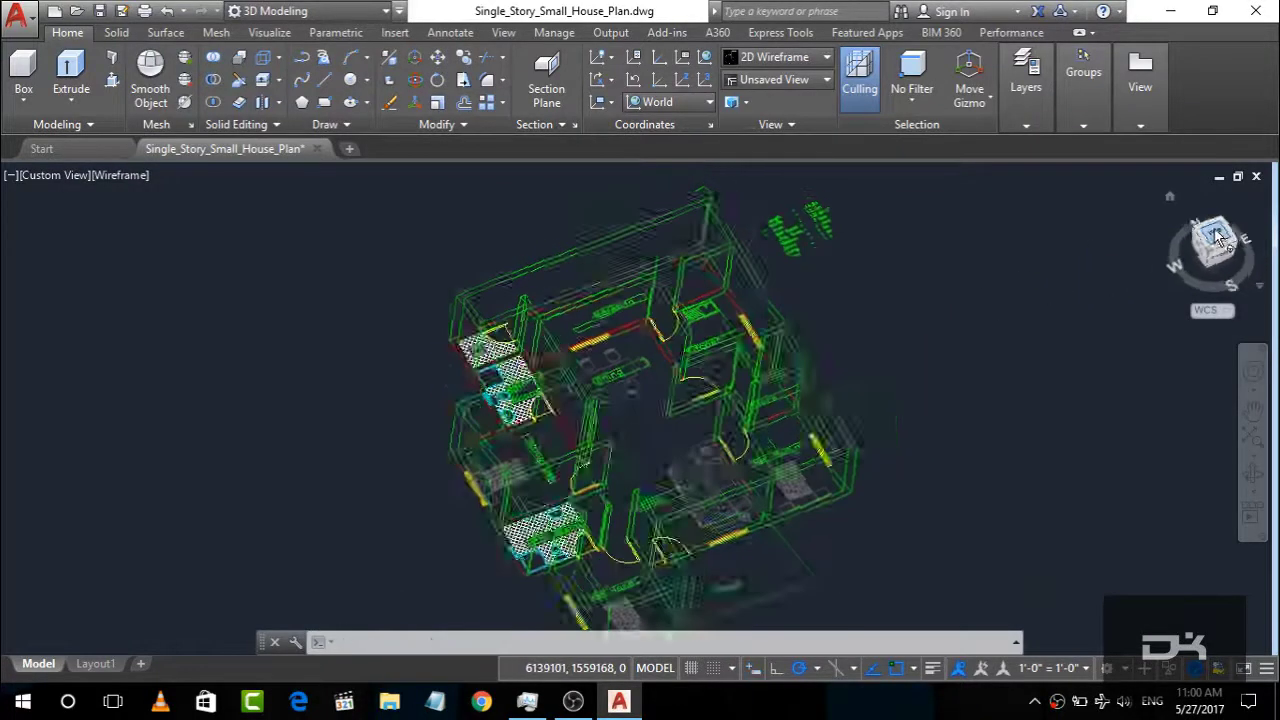
click(724, 480)
Step: Add the windows below the Sitting room and below the bath room to the selection
scroll(724, 480, down, 2)
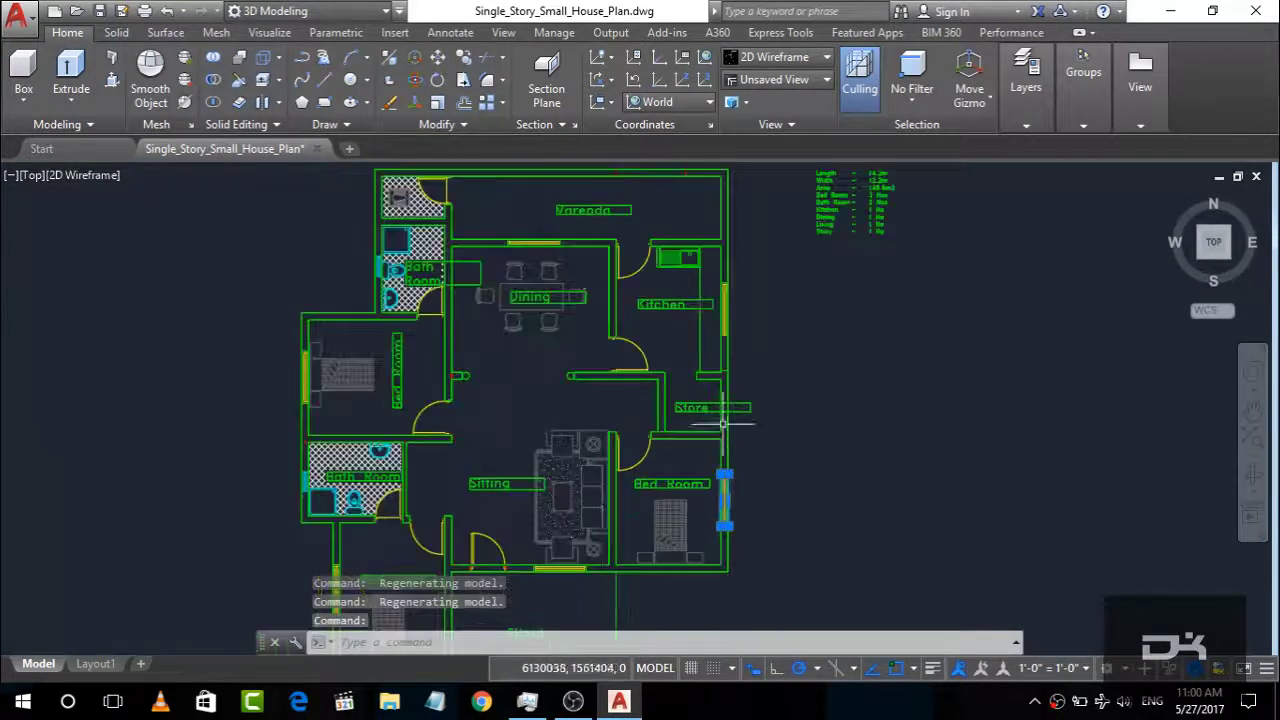
scroll(566, 562, up, 5)
click(588, 560)
scroll(909, 491, down, 2)
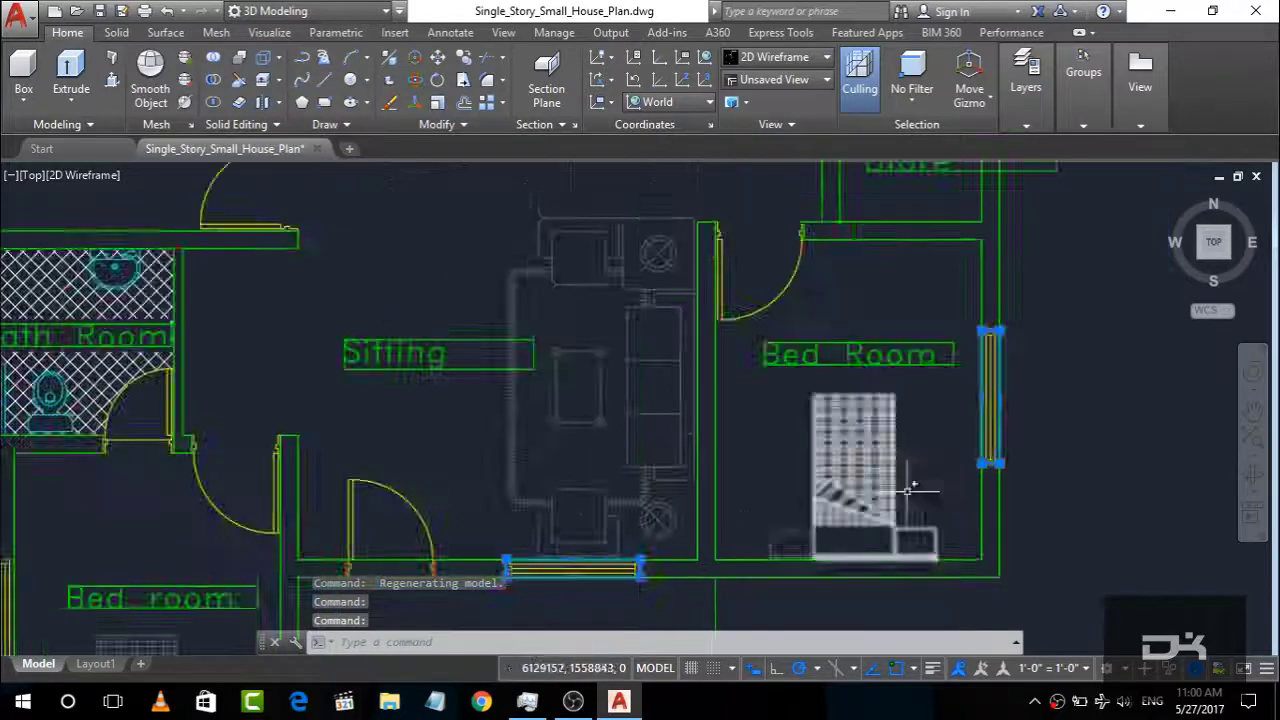
scroll(792, 470, down, 5)
scroll(792, 470, up, 5)
click(541, 524)
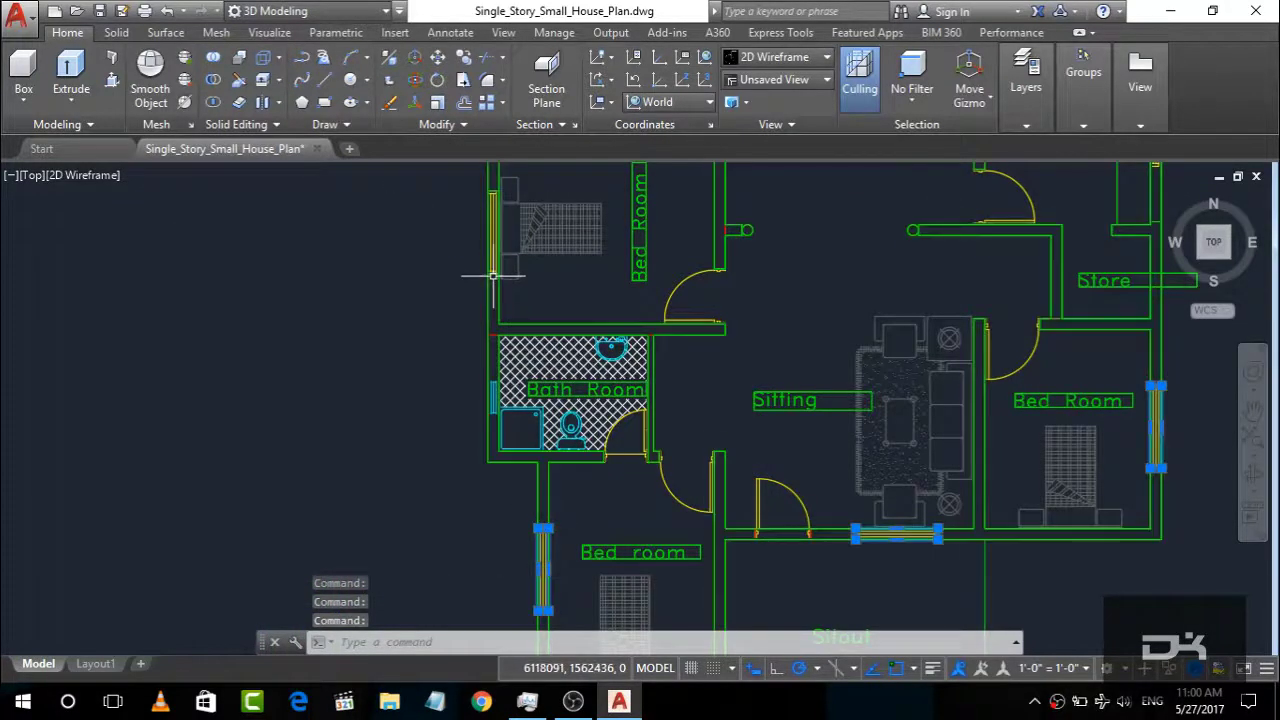
Step: Add the Dining room's top window and the kitchen window to the selection
scroll(493, 276, up, 5)
scroll(500, 266, down, 6)
scroll(698, 294, up, 3)
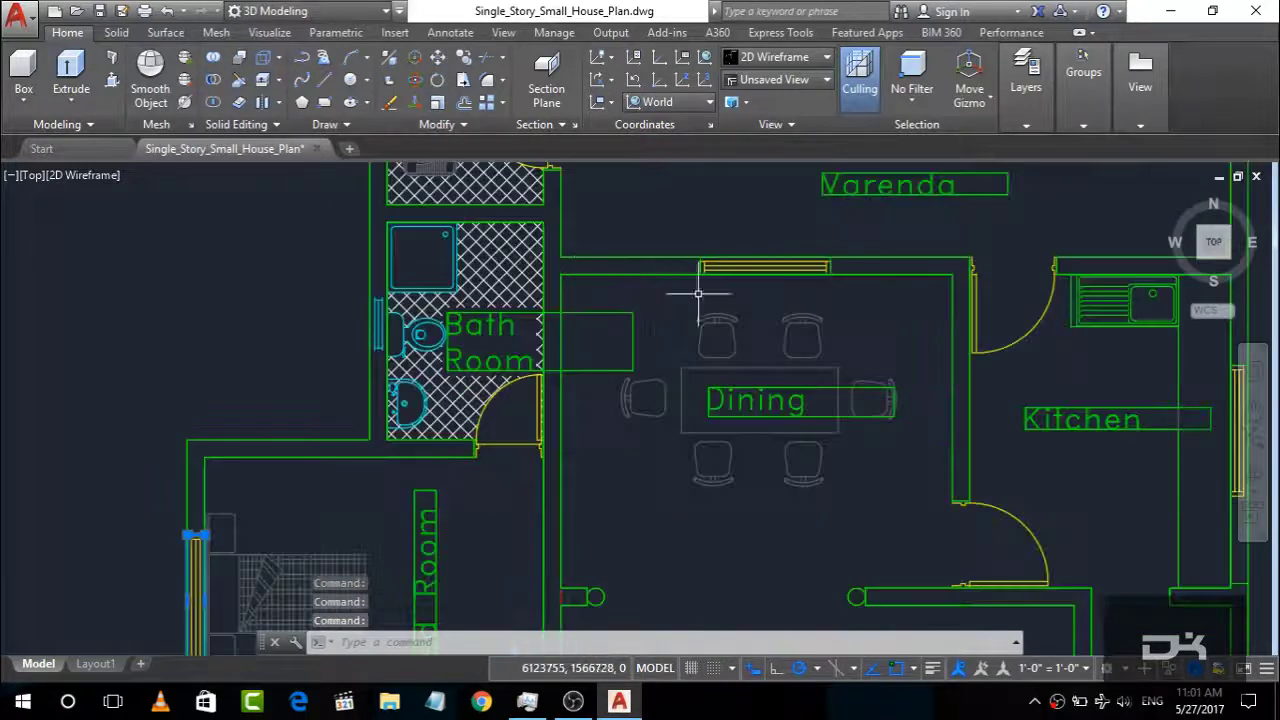
scroll(698, 294, up, 7)
click(627, 324)
scroll(391, 471, down, 3)
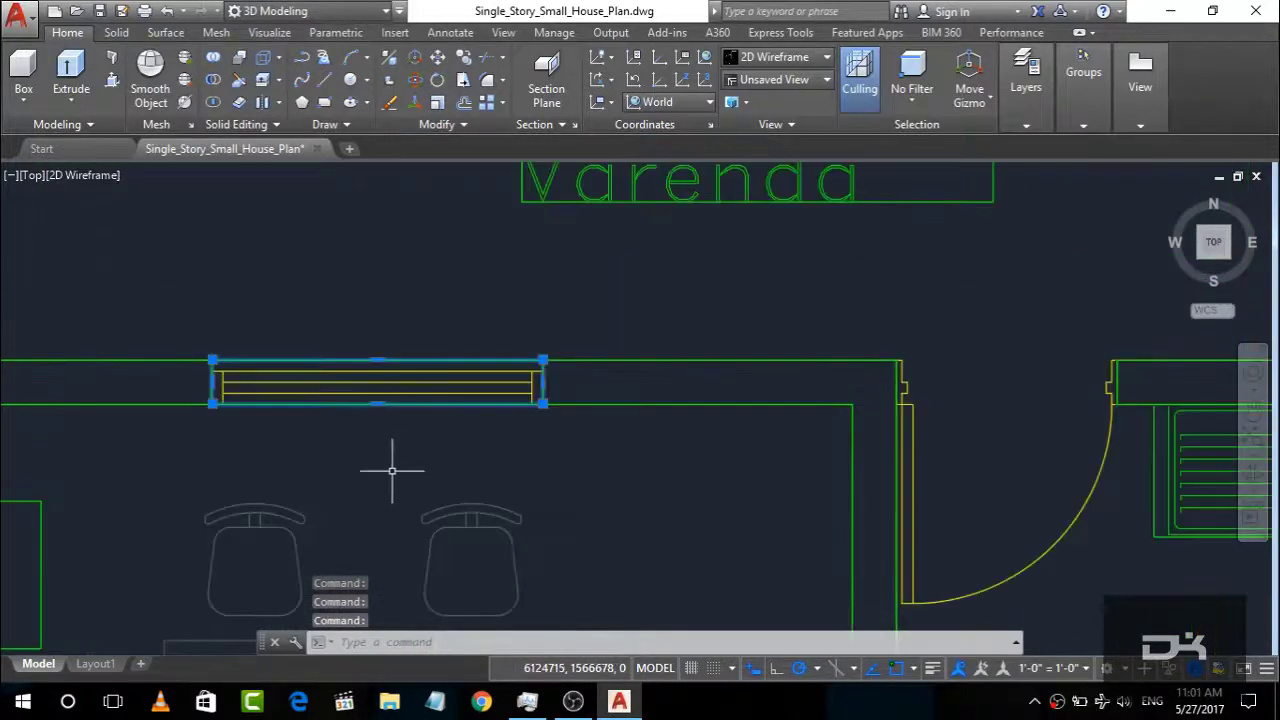
scroll(503, 422, down, 6)
scroll(667, 558, up, 5)
click(790, 400)
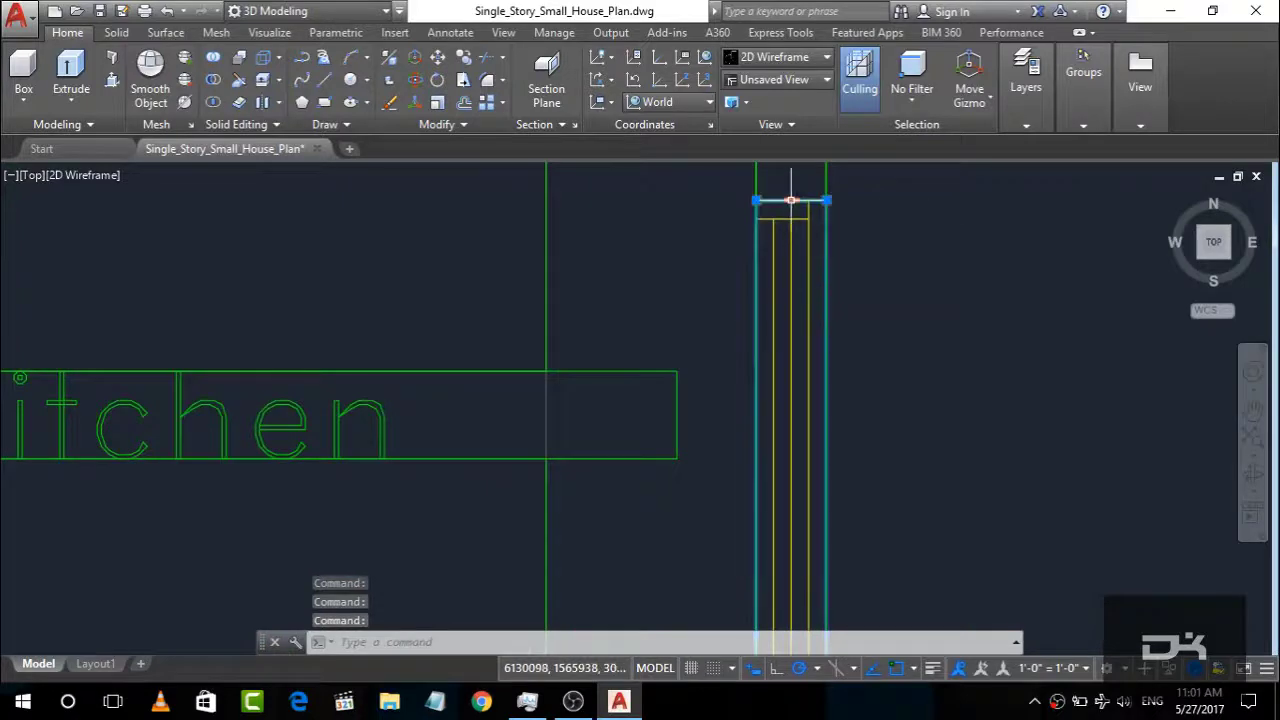
Step: Return the house to the isometric 3D view
scroll(1000, 271, down, 2)
scroll(841, 257, down, 5)
scroll(586, 451, down, 2)
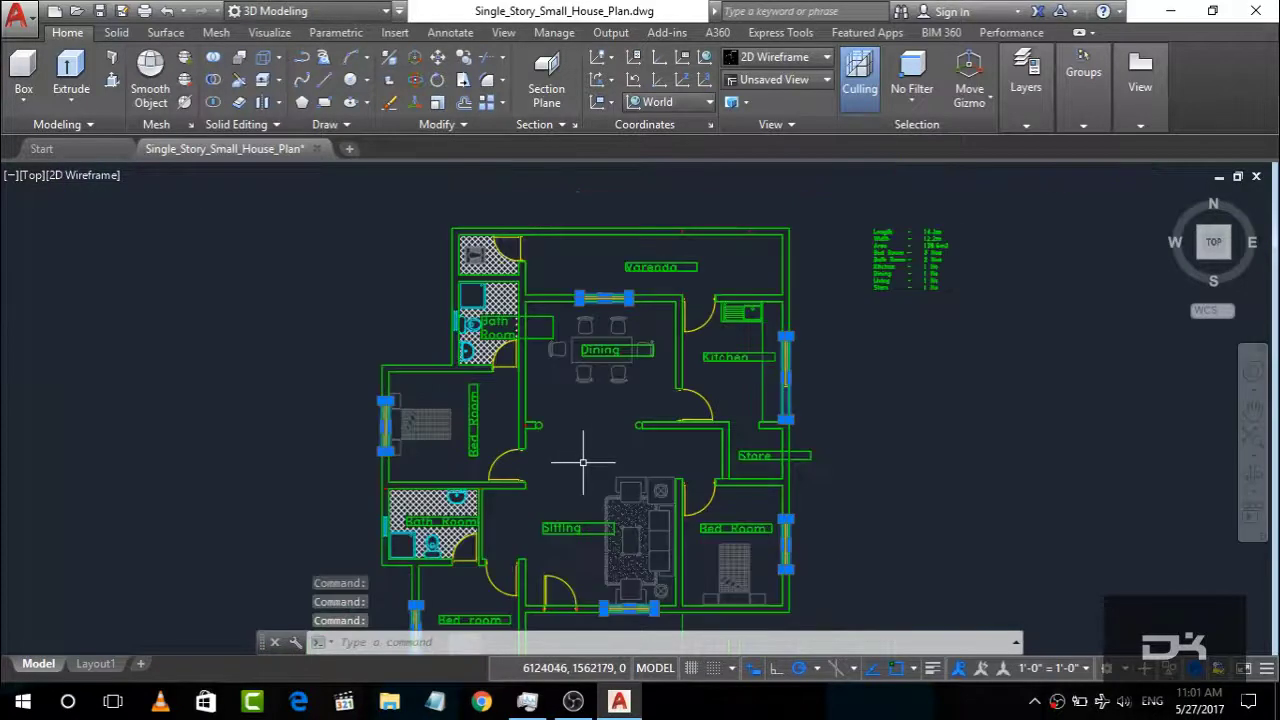
scroll(600, 400, down, 3)
scroll(996, 386, up, 2)
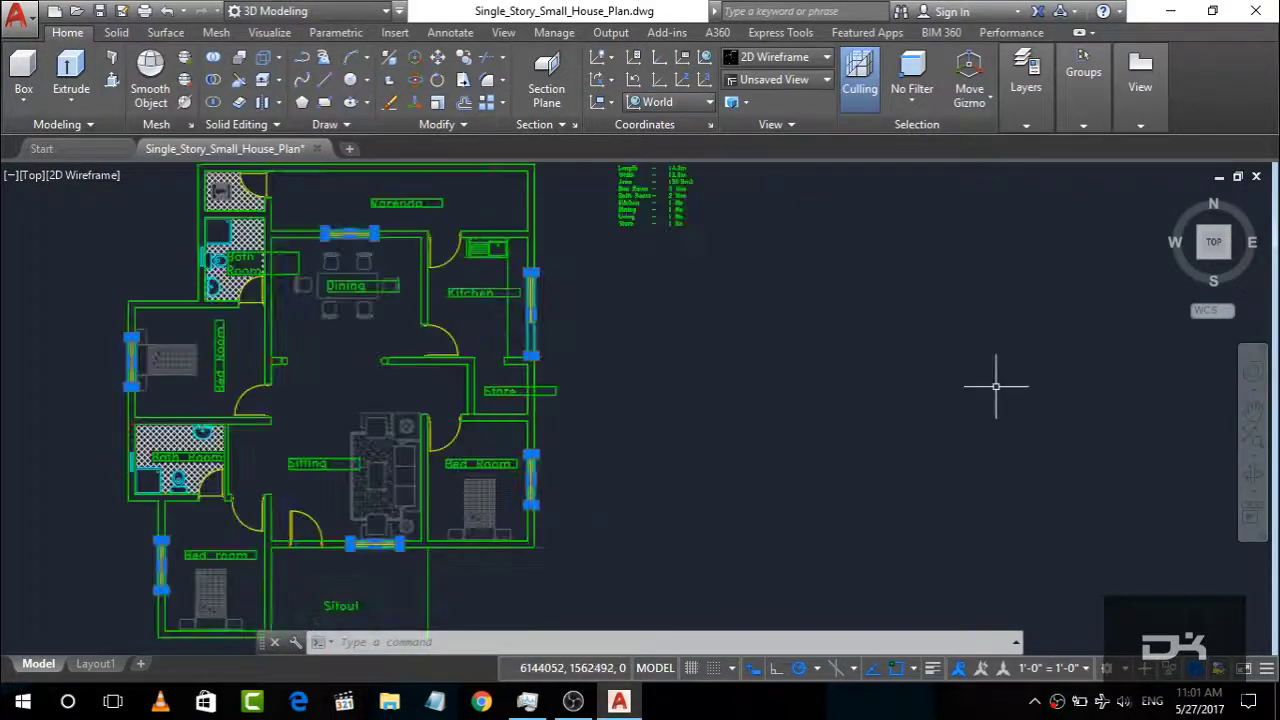
click(1170, 195)
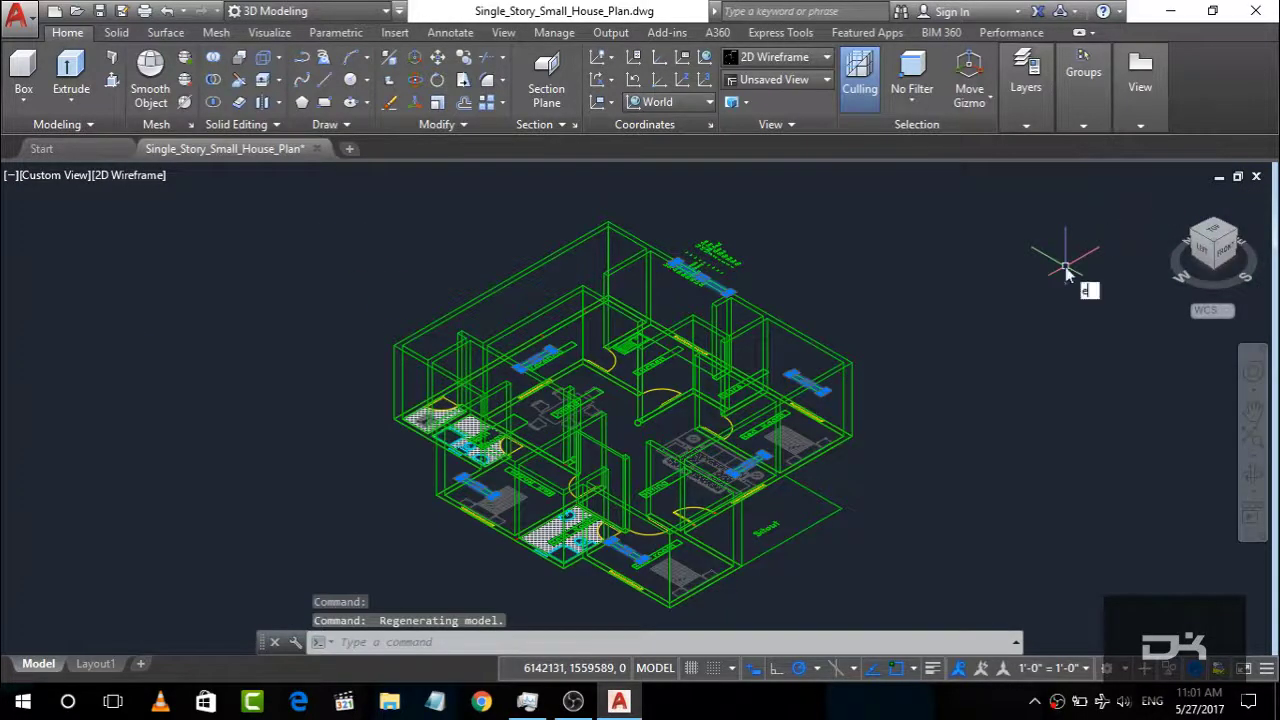
Step: Extrude the six selected window rectangles 1200 units with EXT, then orbit to the front
text(xt)
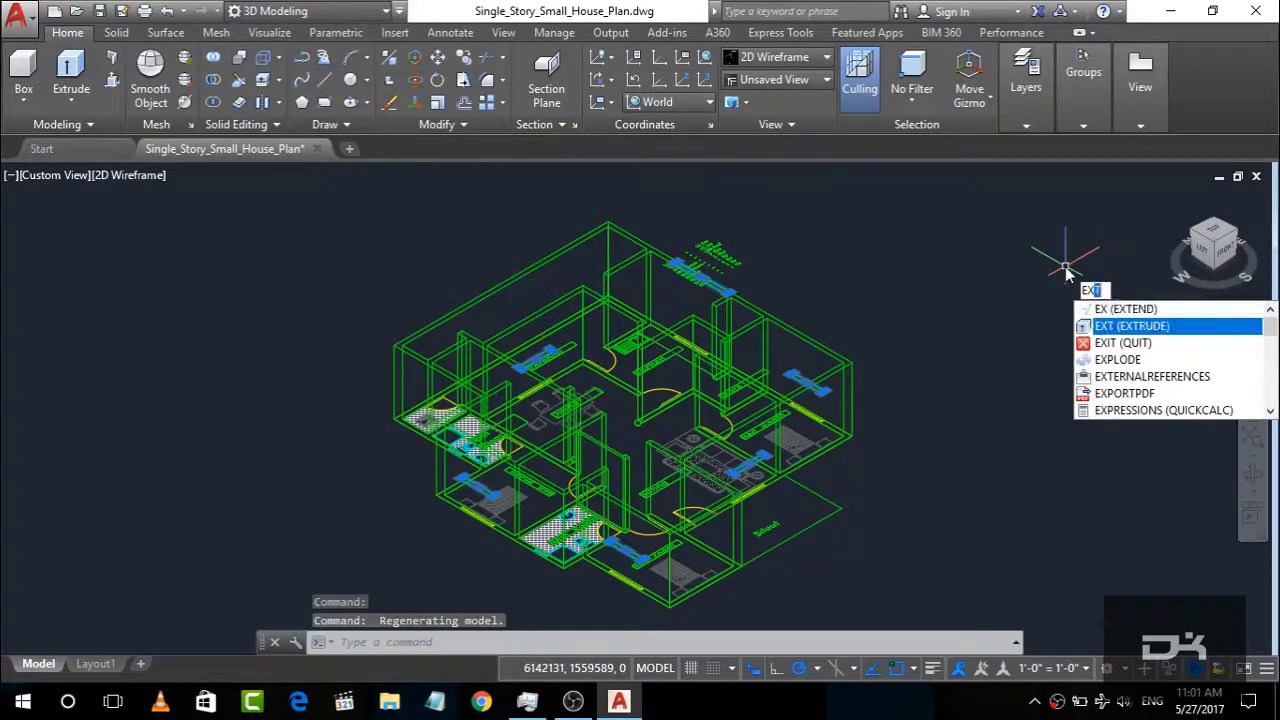
key(Return)
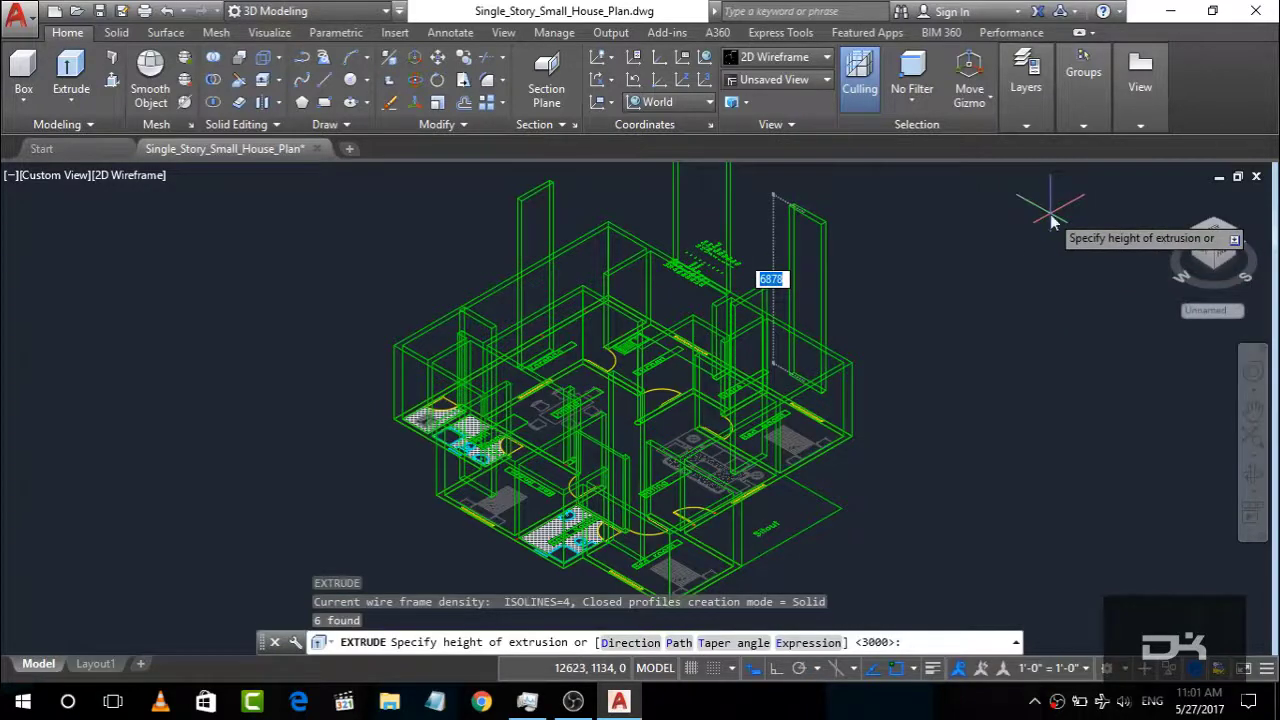
text(1200)
key(Return)
key(Escape)
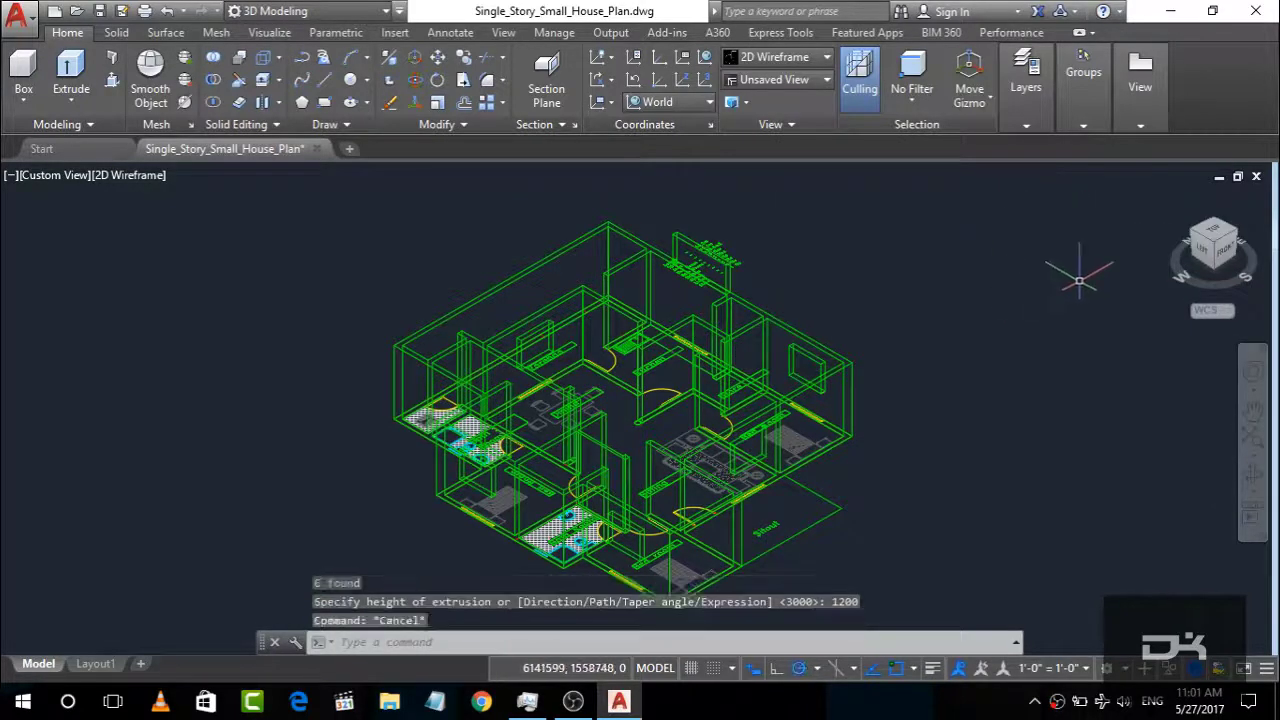
drag(1212, 248, 857, 234)
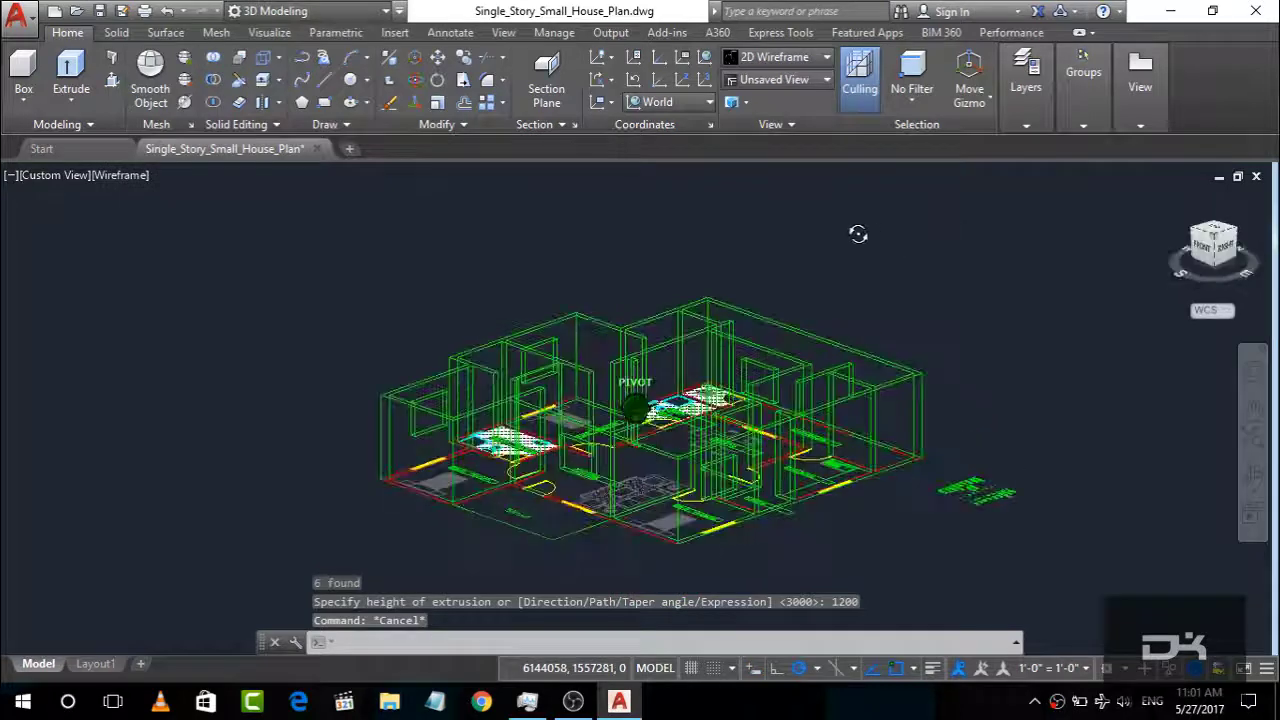
scroll(818, 521, up, 3)
scroll(818, 521, down, 2)
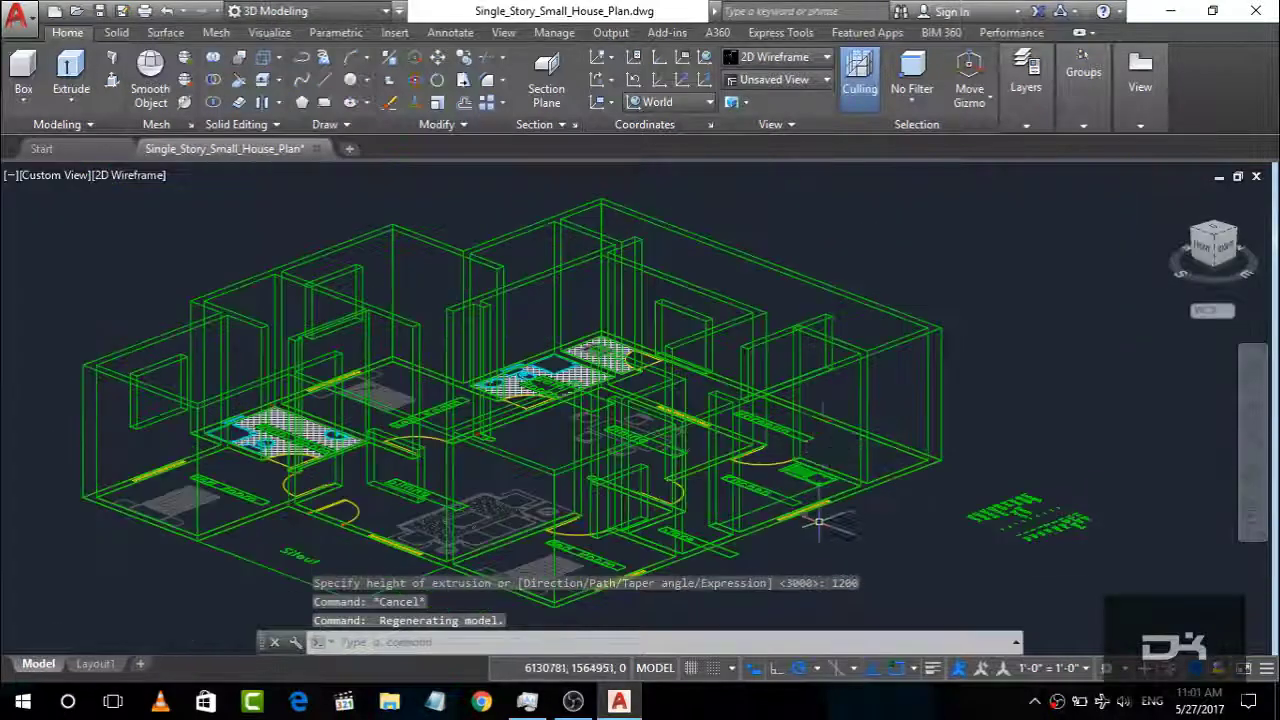
Step: Move one extruded window frame with MOVE from a picked base point to a new spot
click(827, 320)
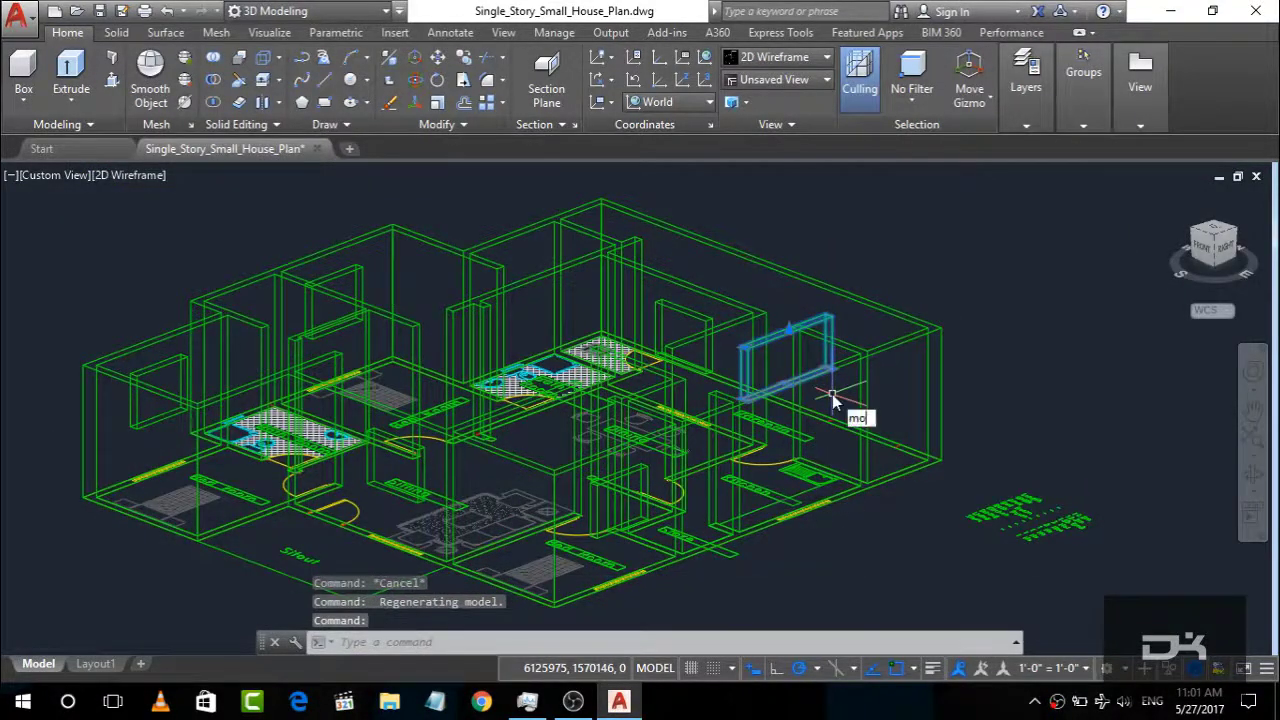
key(Down)
key(Return)
scroll(832, 394, up, 2)
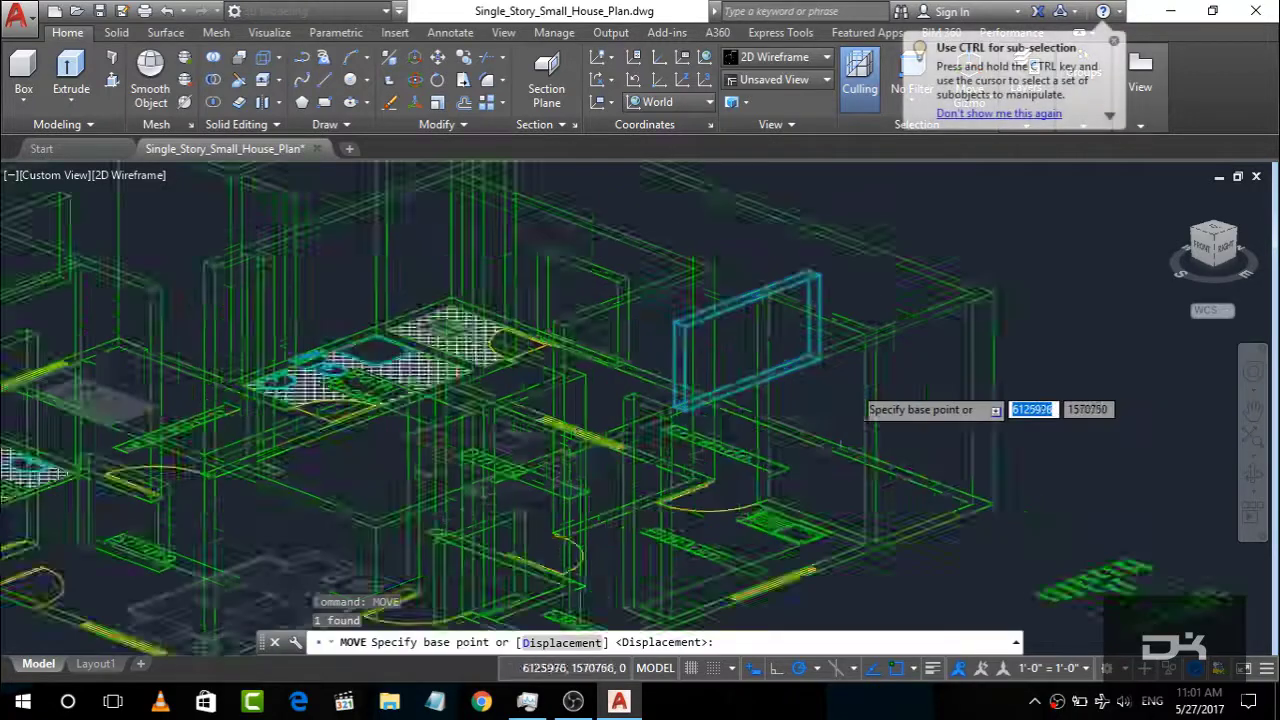
scroll(865, 370, up, 2)
click(763, 410)
scroll(768, 424, down, 3)
scroll(781, 482, up, 3)
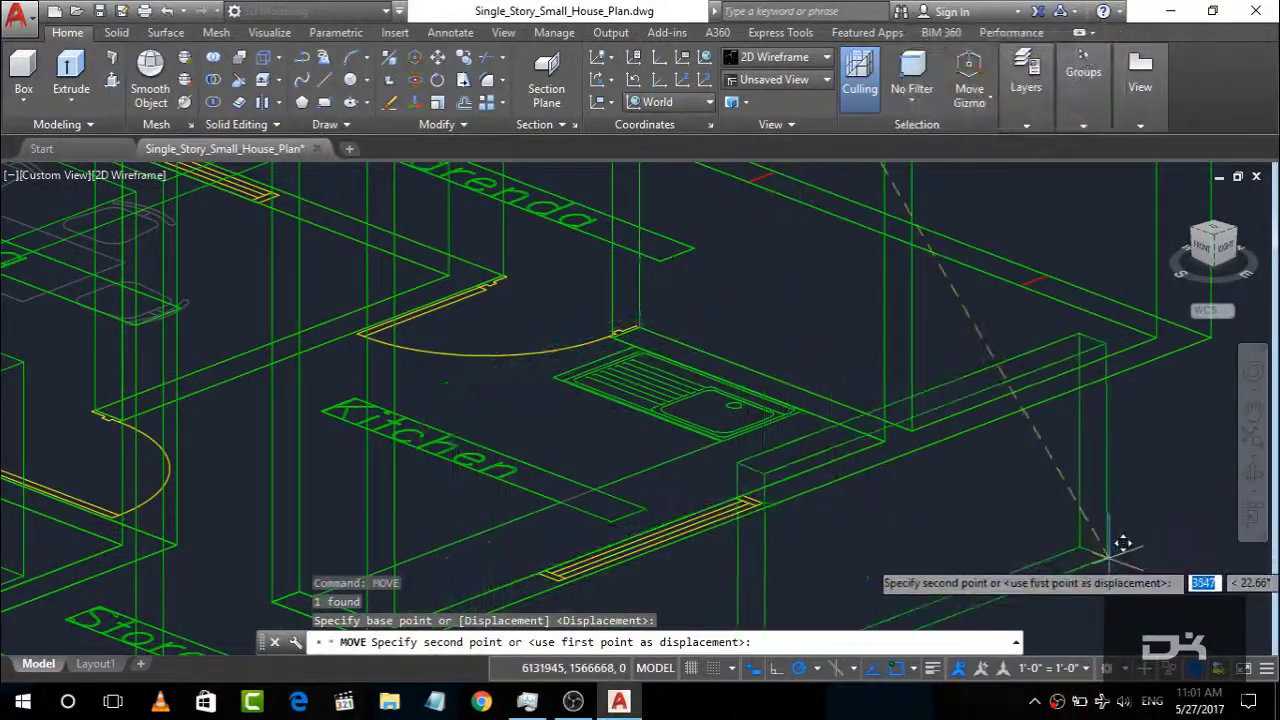
click(1122, 543)
Step: Delete that window frame from the house model
click(1100, 544)
key(Delete)
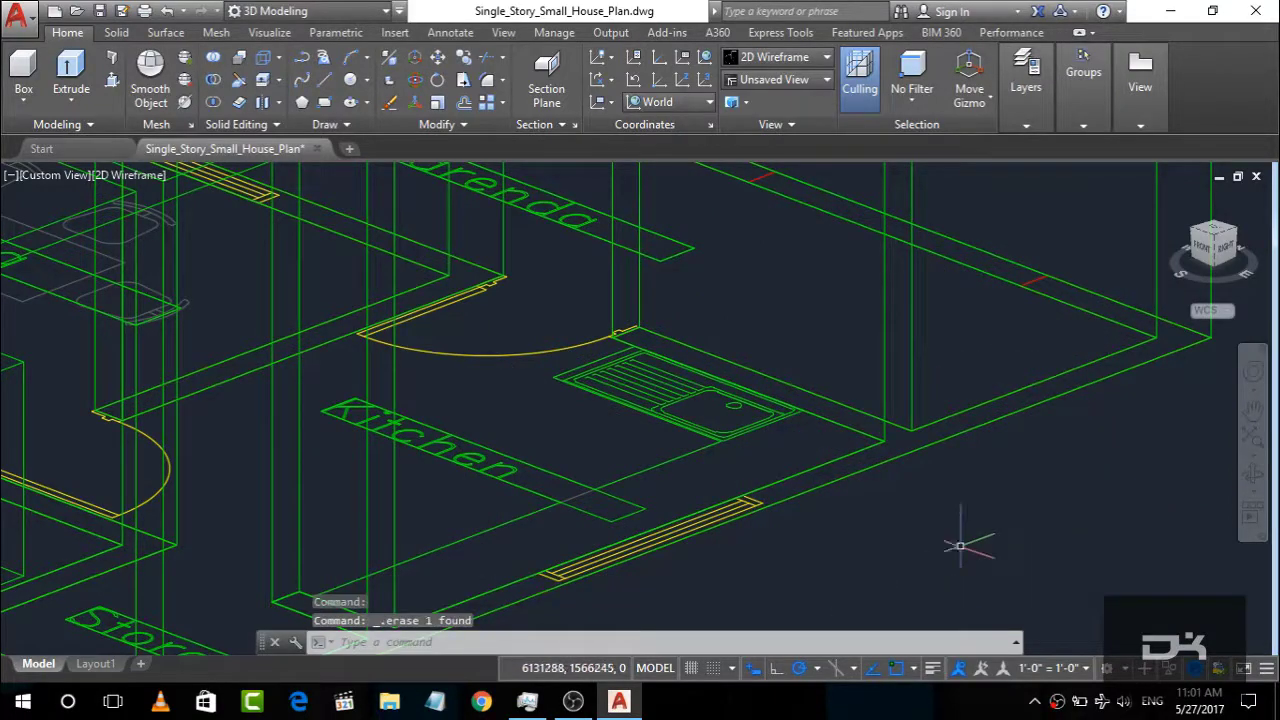
scroll(929, 529, down, 3)
scroll(874, 534, down, 1)
scroll(837, 543, up, 4)
scroll(821, 543, up, 1)
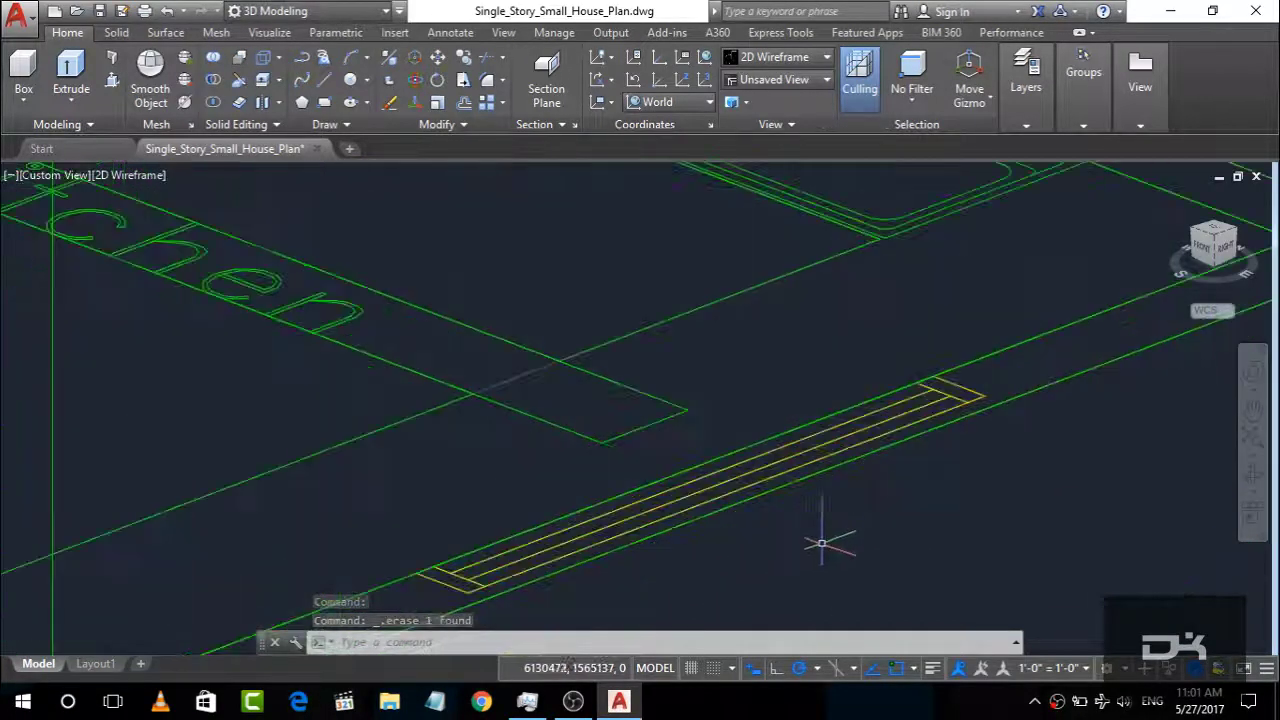
Step: Switch to the Top view, then orbit the house back into a tilted 3D view
click(1218, 232)
scroll(792, 367, up, 3)
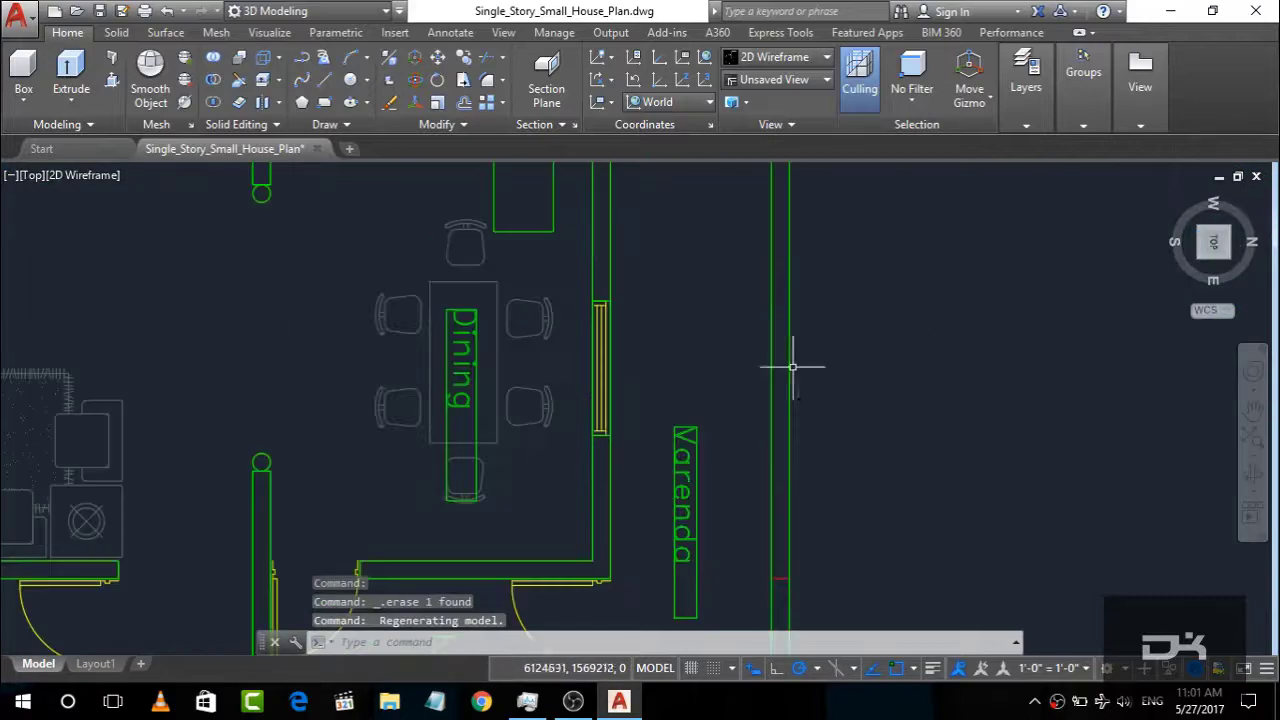
scroll(837, 360, down, 4)
scroll(709, 386, up, 3)
scroll(759, 384, up, 2)
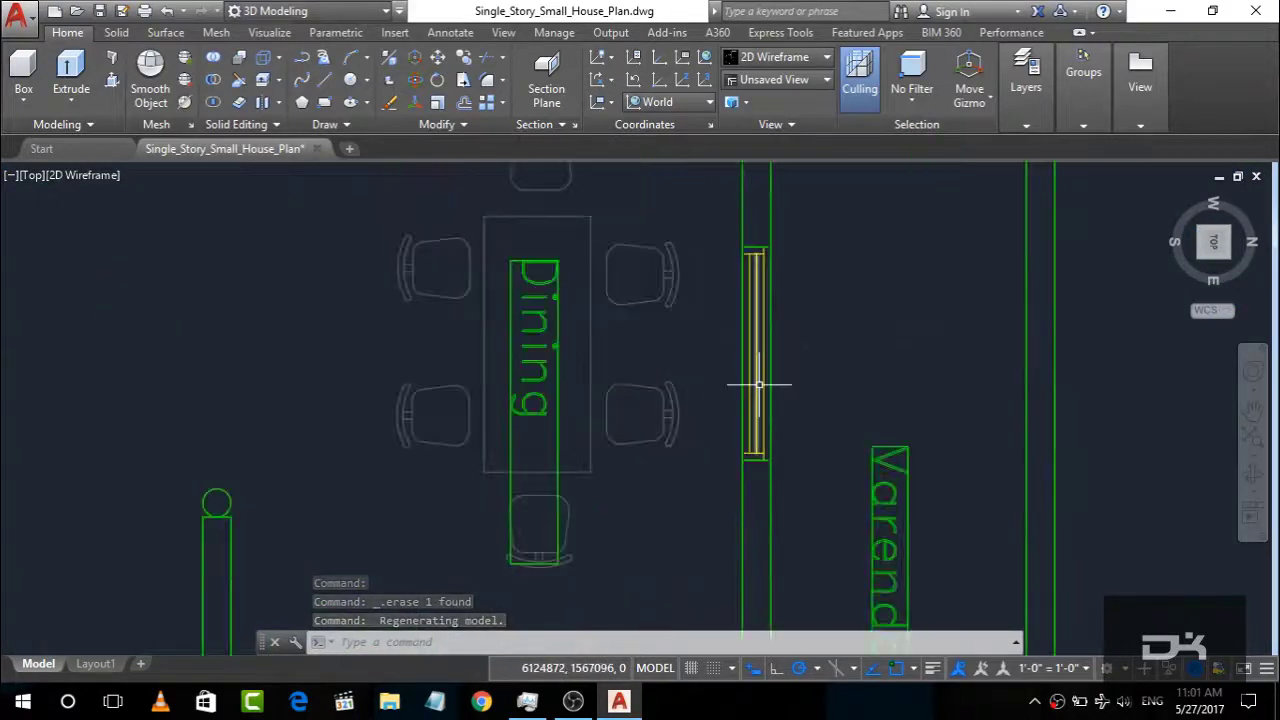
shift+middle_drag(1043, 277, 900, 380)
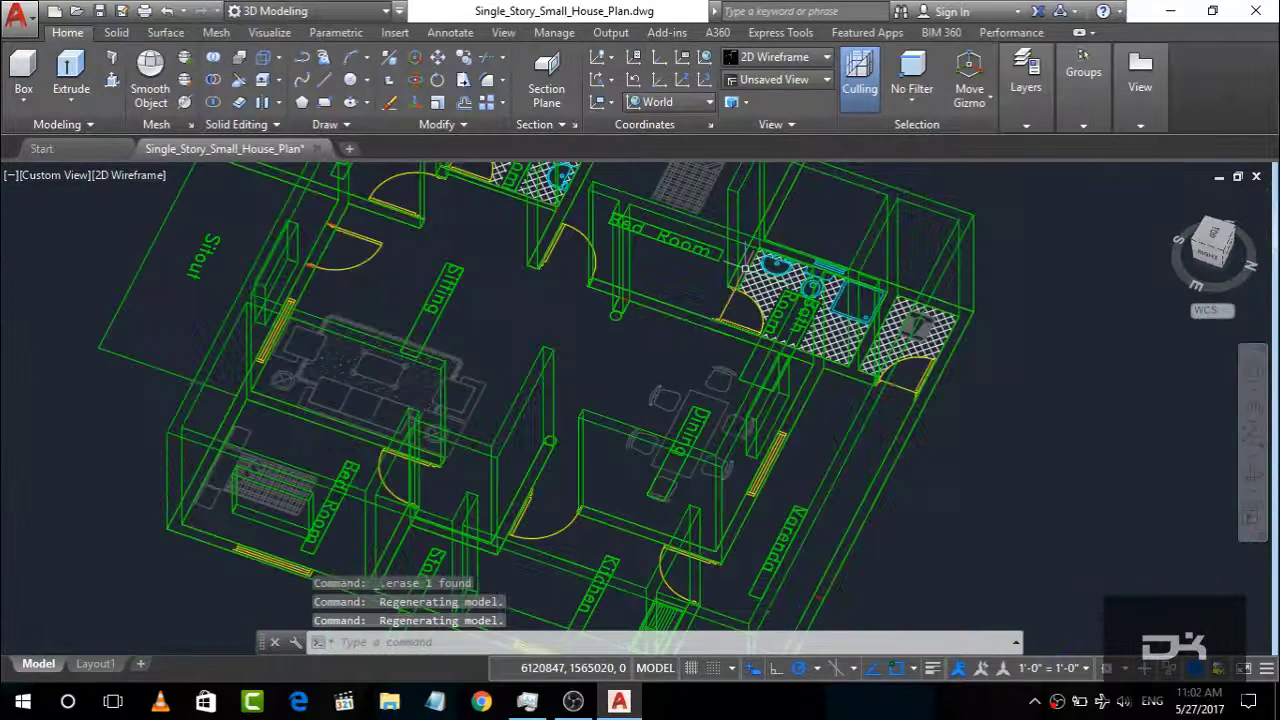
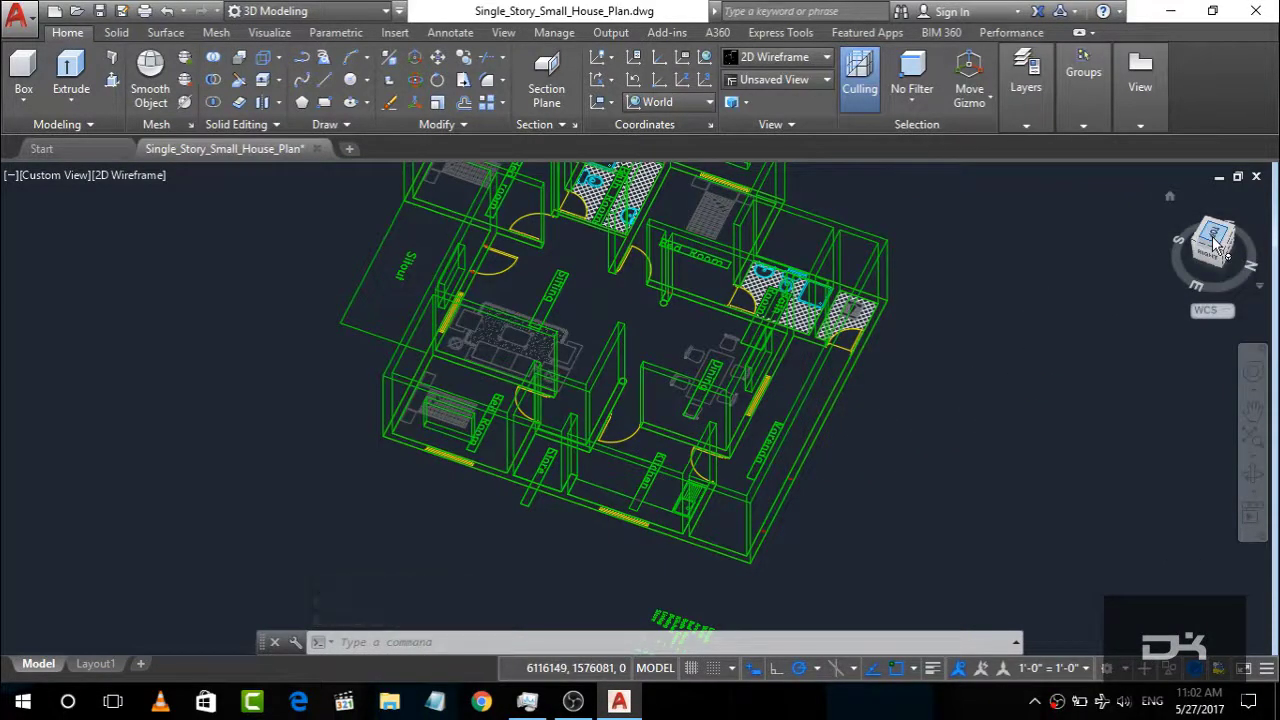
Step: From the top view, draw a rectangle over the kitchen window outline, then return to 3D
click(1222, 266)
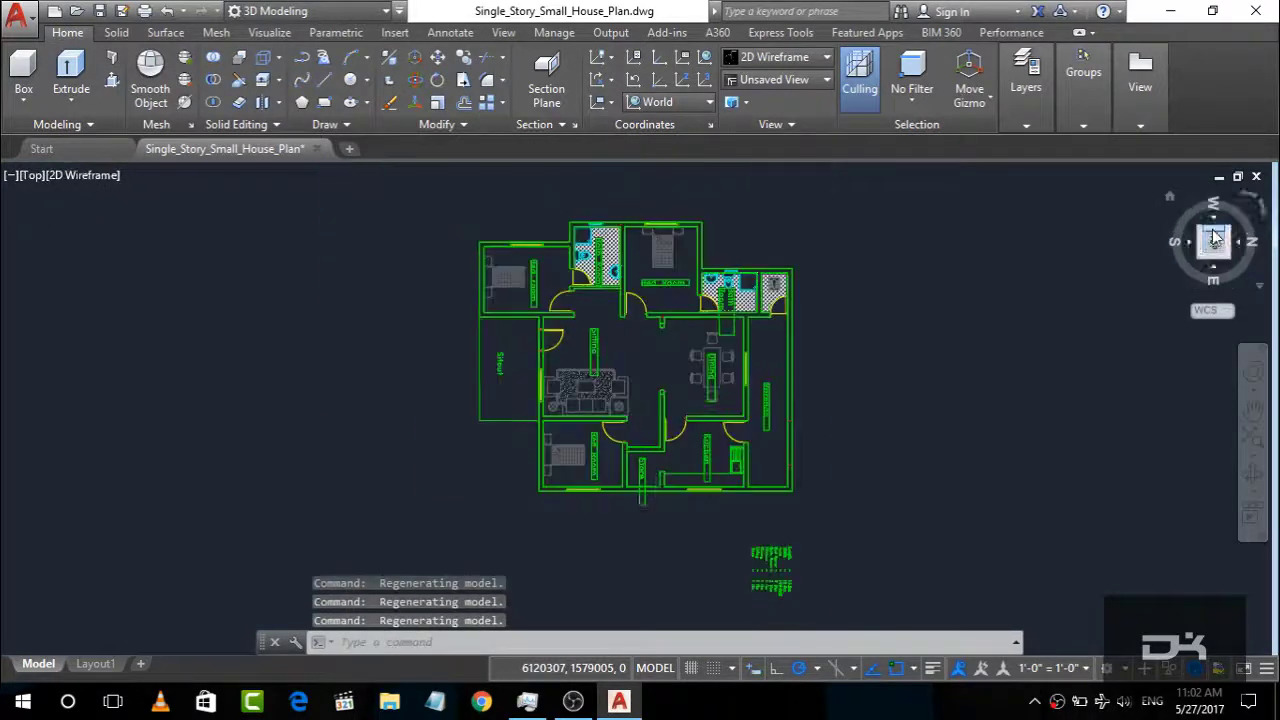
scroll(700, 500, up, 5)
scroll(946, 397, up, 5)
click(389, 84)
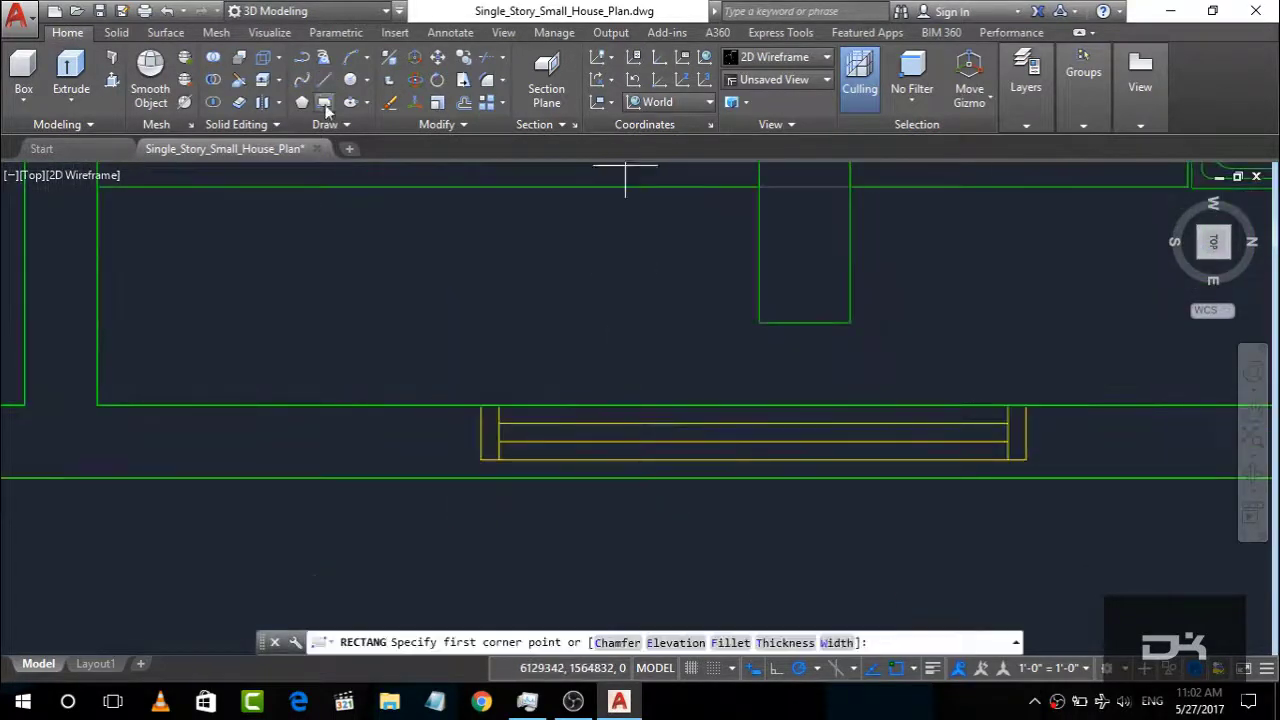
click(482, 405)
click(1026, 468)
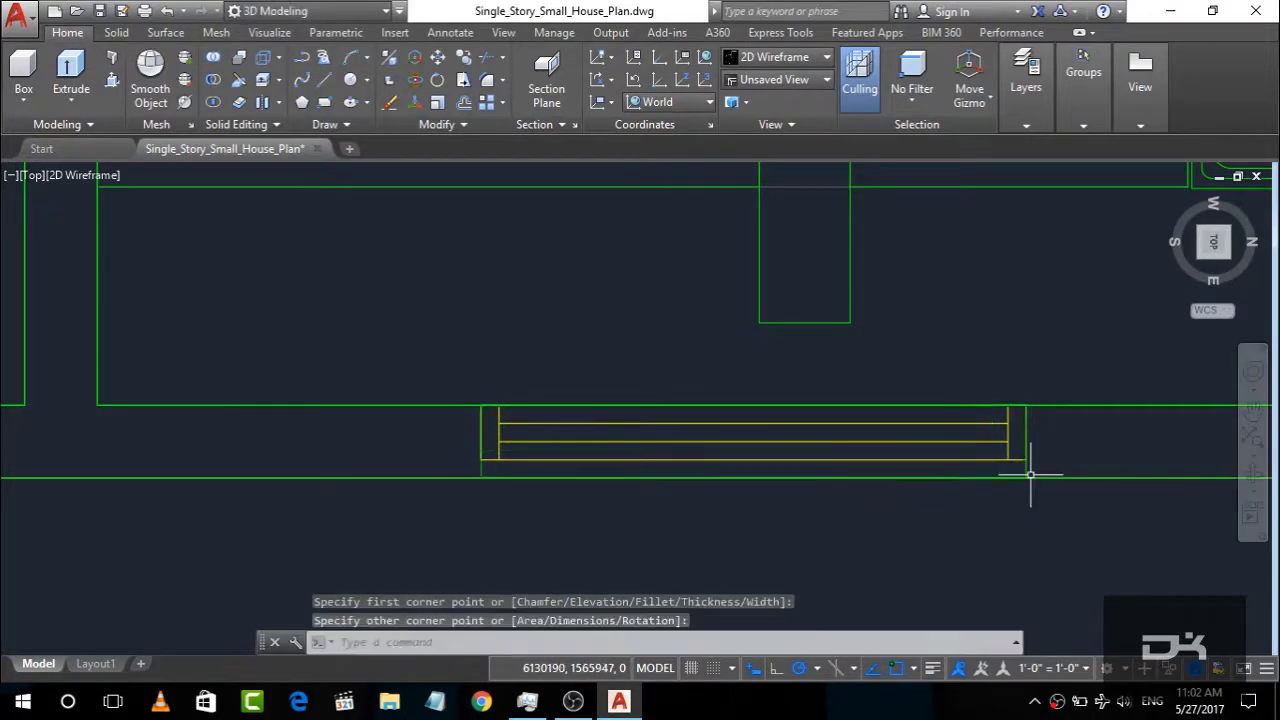
click(1173, 200)
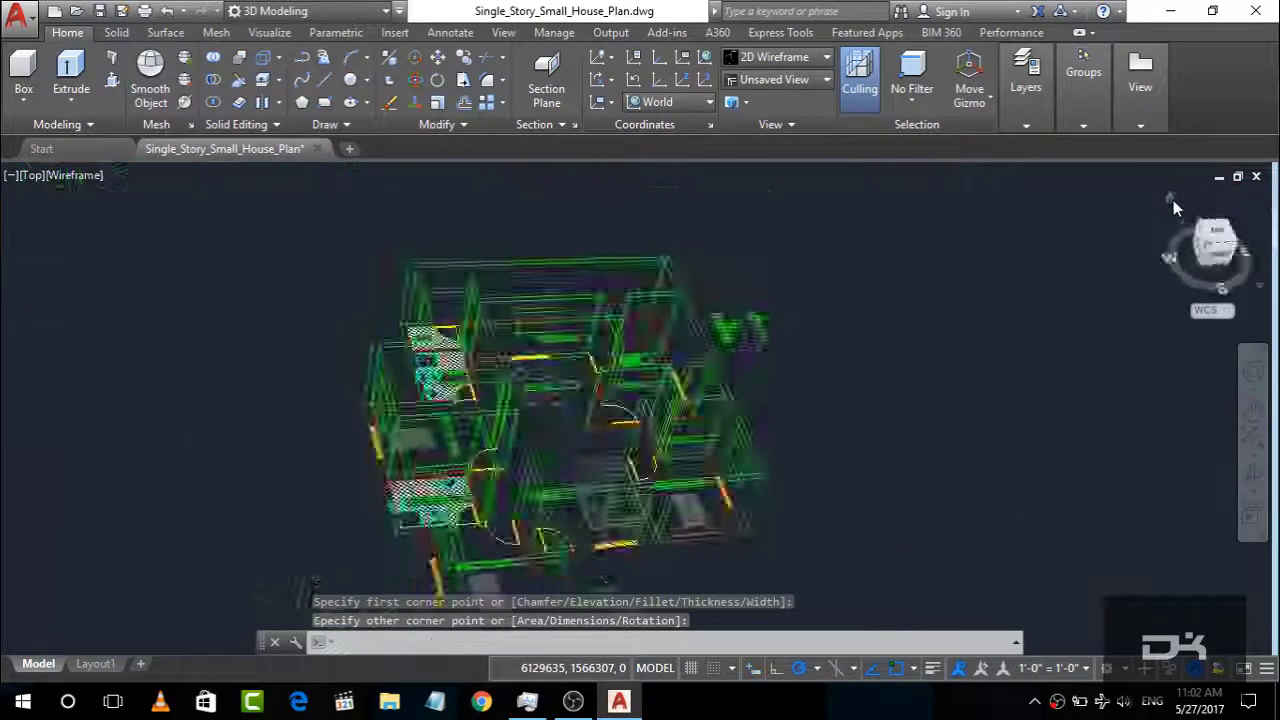
scroll(595, 430, up, 5)
Step: Select the window rectangle and show its properties in the Properties palette
click(522, 471)
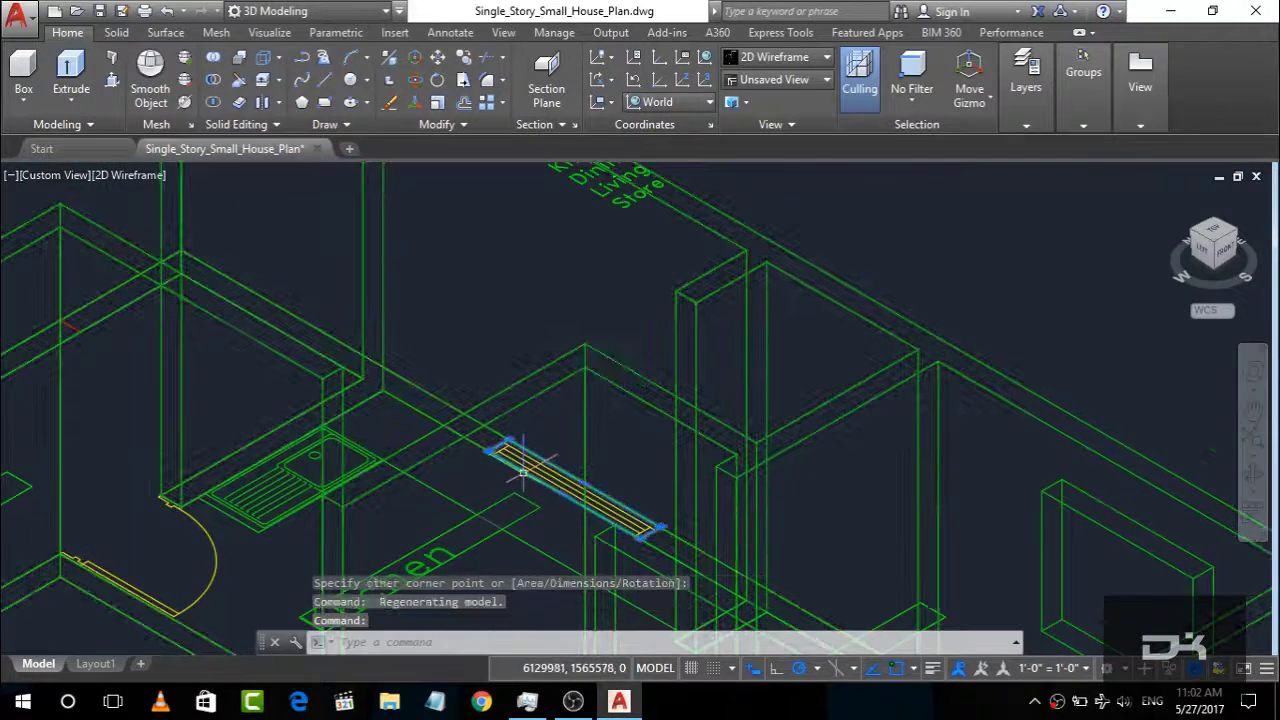
text(MO)
key(Return)
text(M)
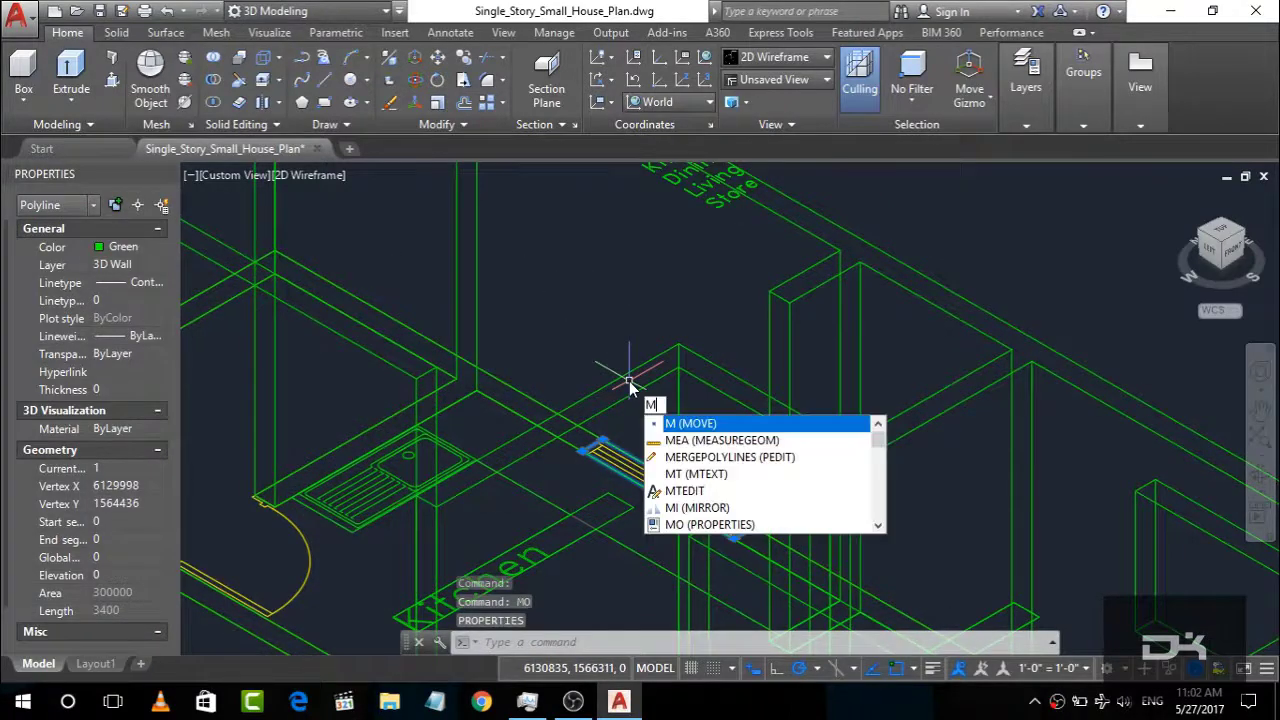
key(Return)
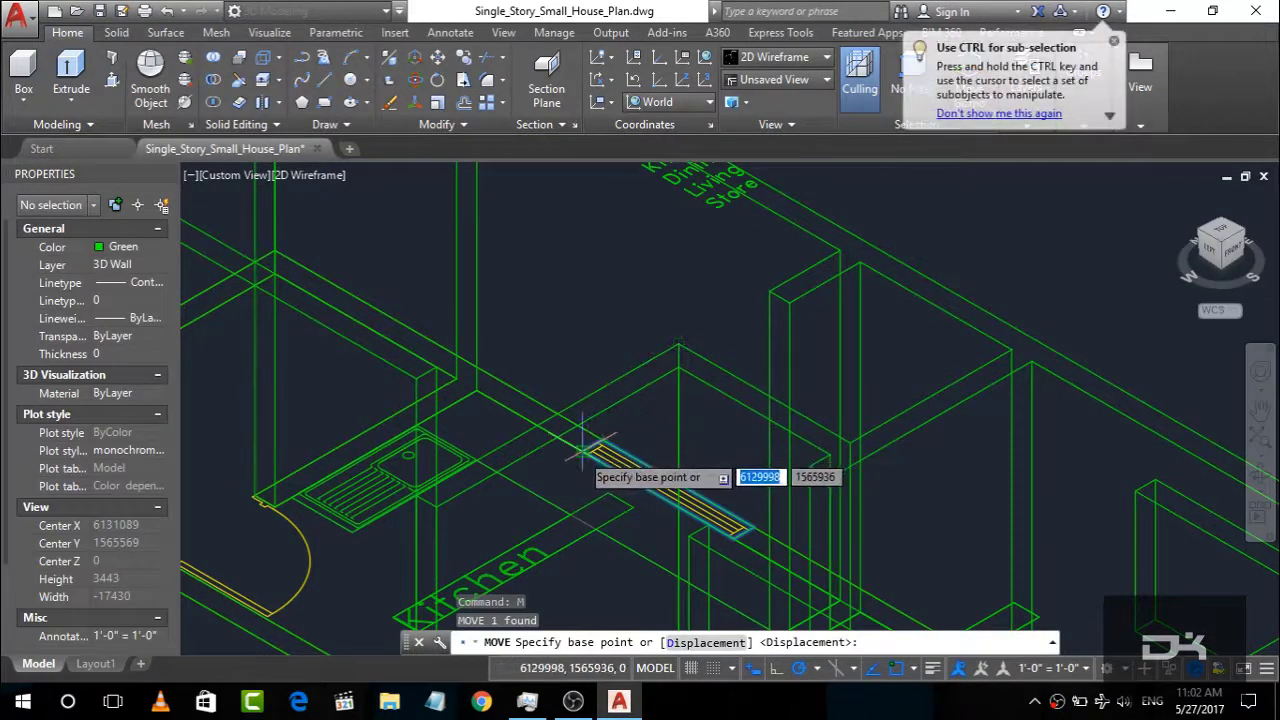
click(584, 434)
key(Escape)
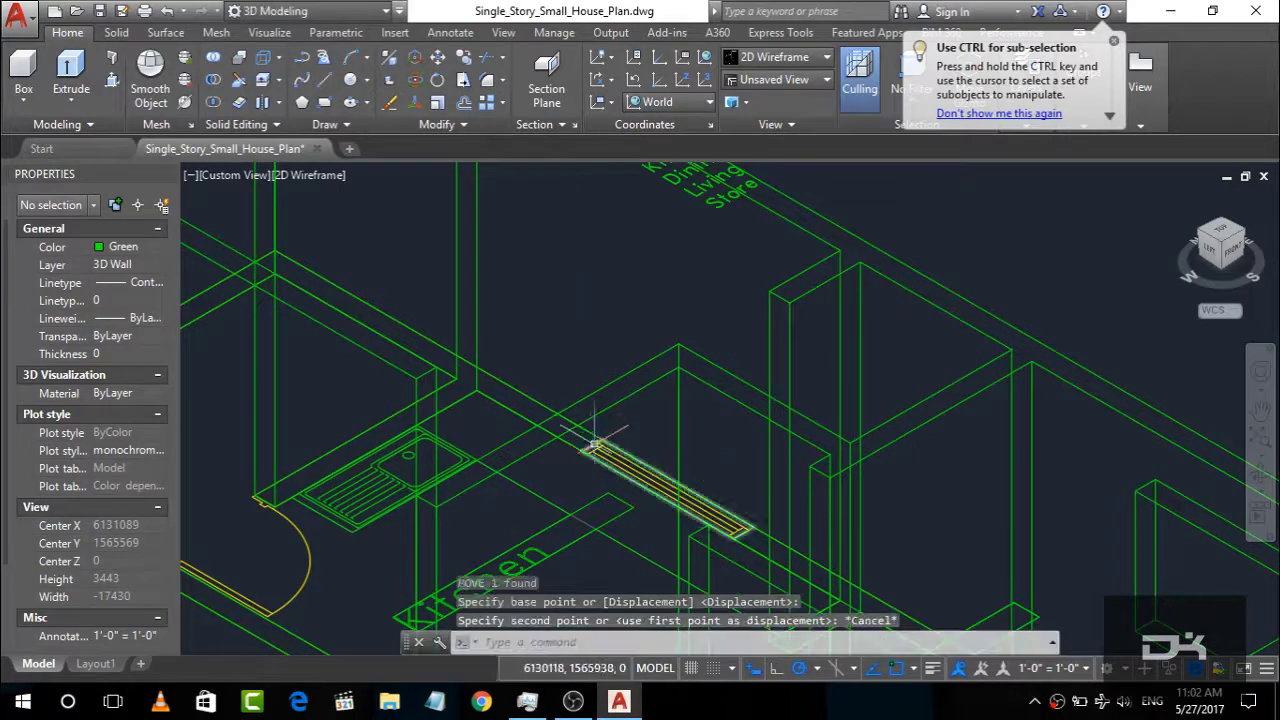
Step: Move the rectangle up by 0,0,1200 to elevation 1200 and orbit to check it
click(588, 452)
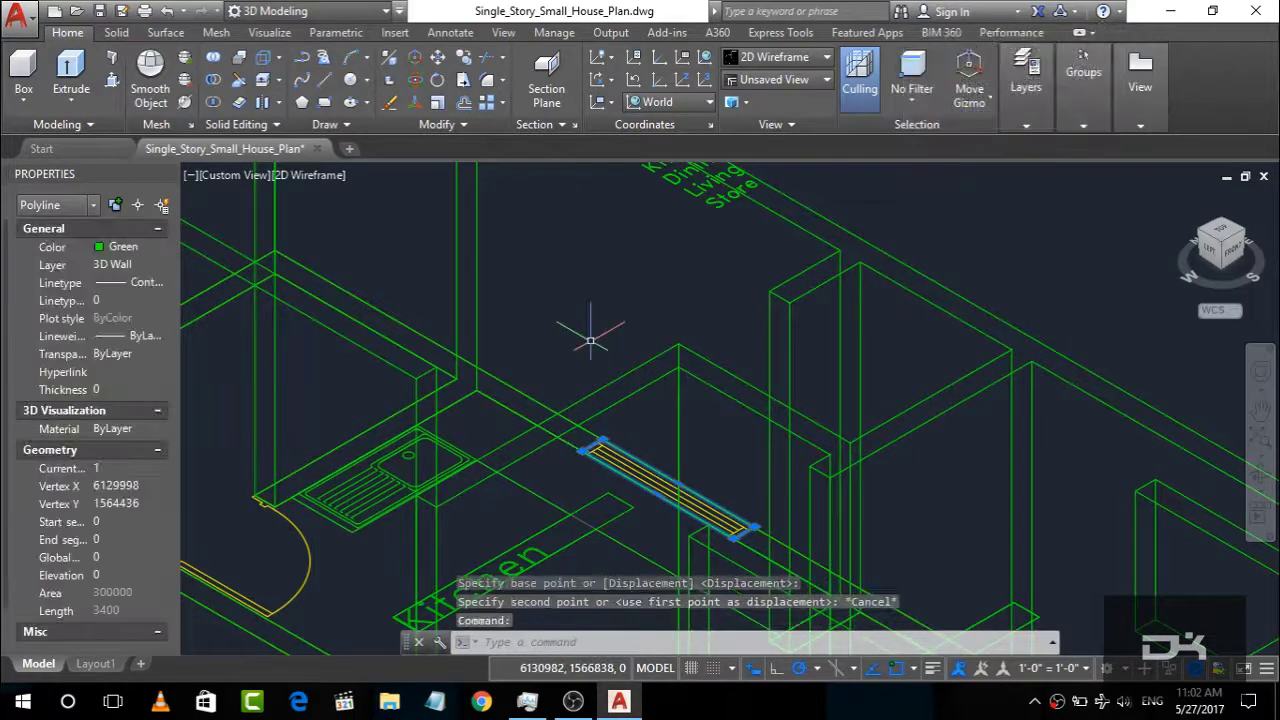
text(m)
key(Return)
text(1200)
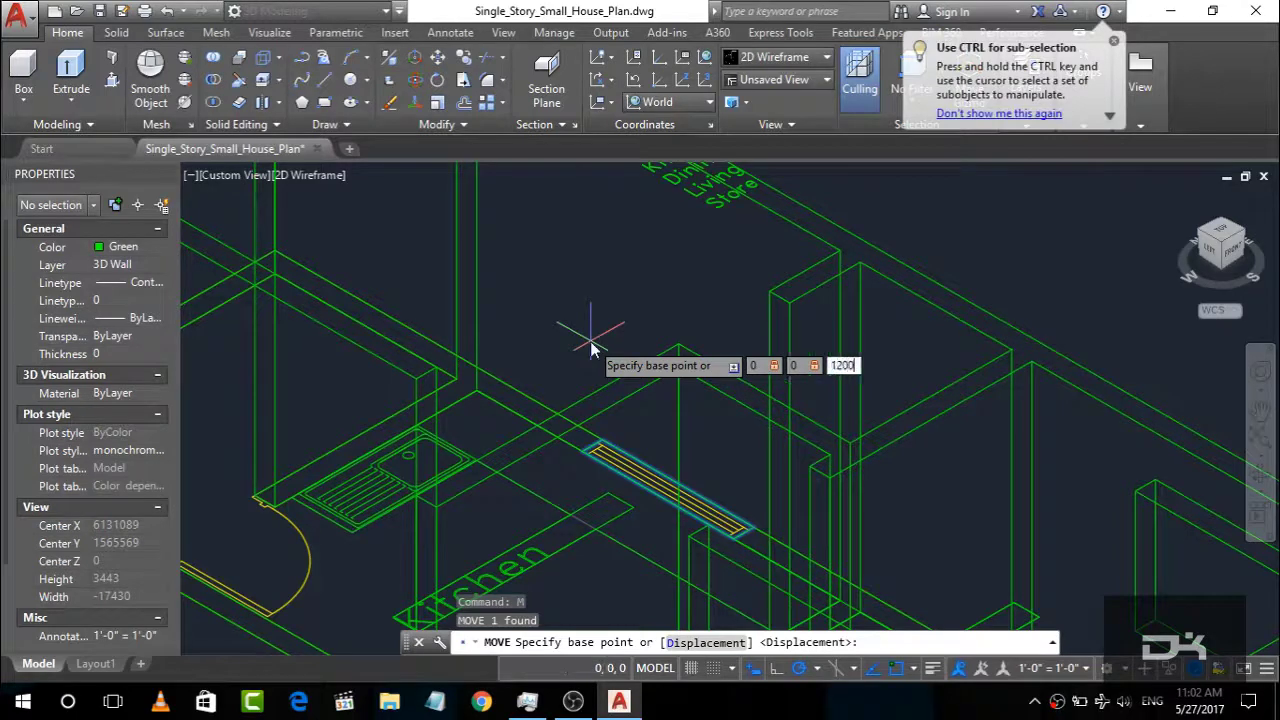
key(Return)
key(Return)
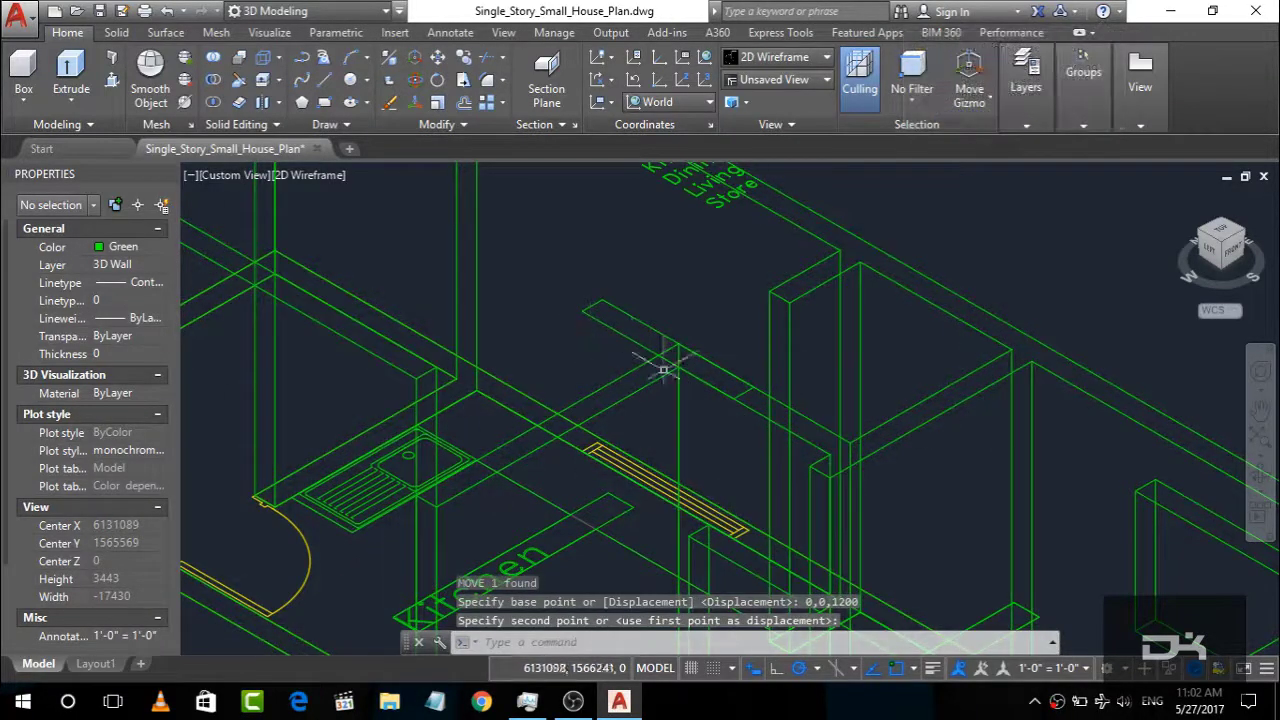
scroll(663, 370, down, 10)
mouse_move(1214, 251)
mouse_down()
mouse_move(1157, 271)
mouse_move(1192, 262)
mouse_up()
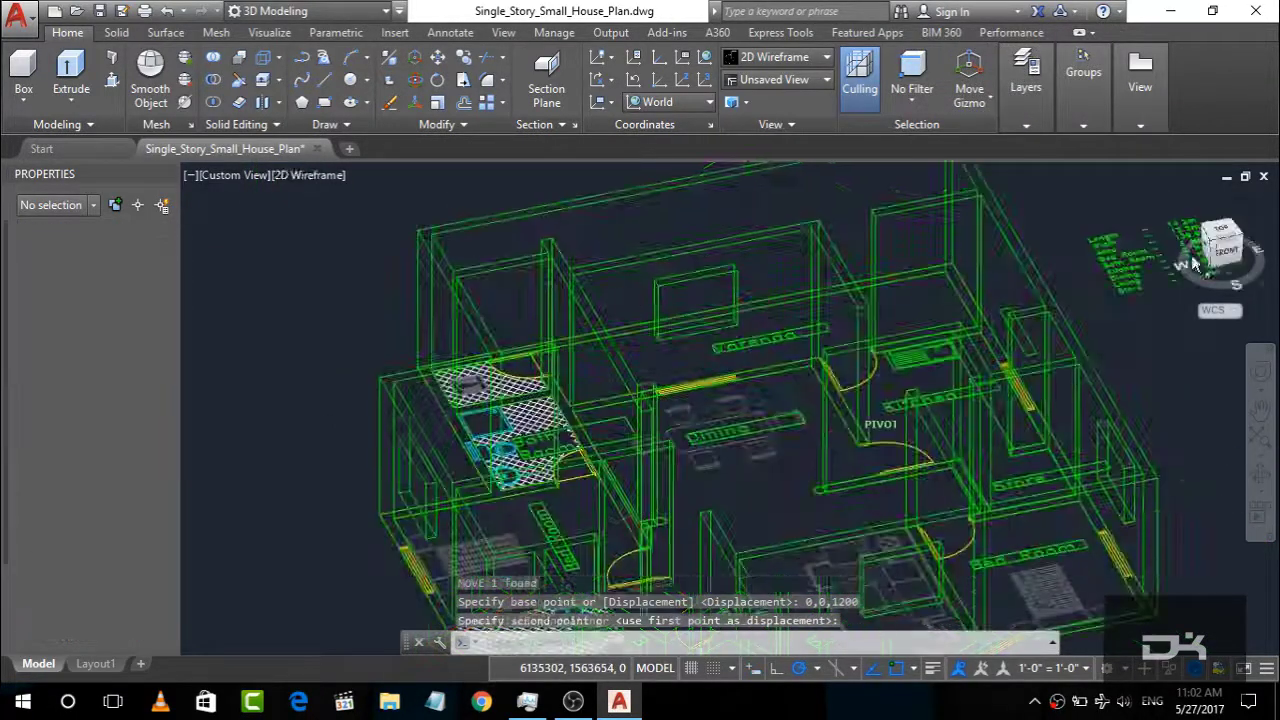
shift+middle_drag(1192, 262, 928, 212)
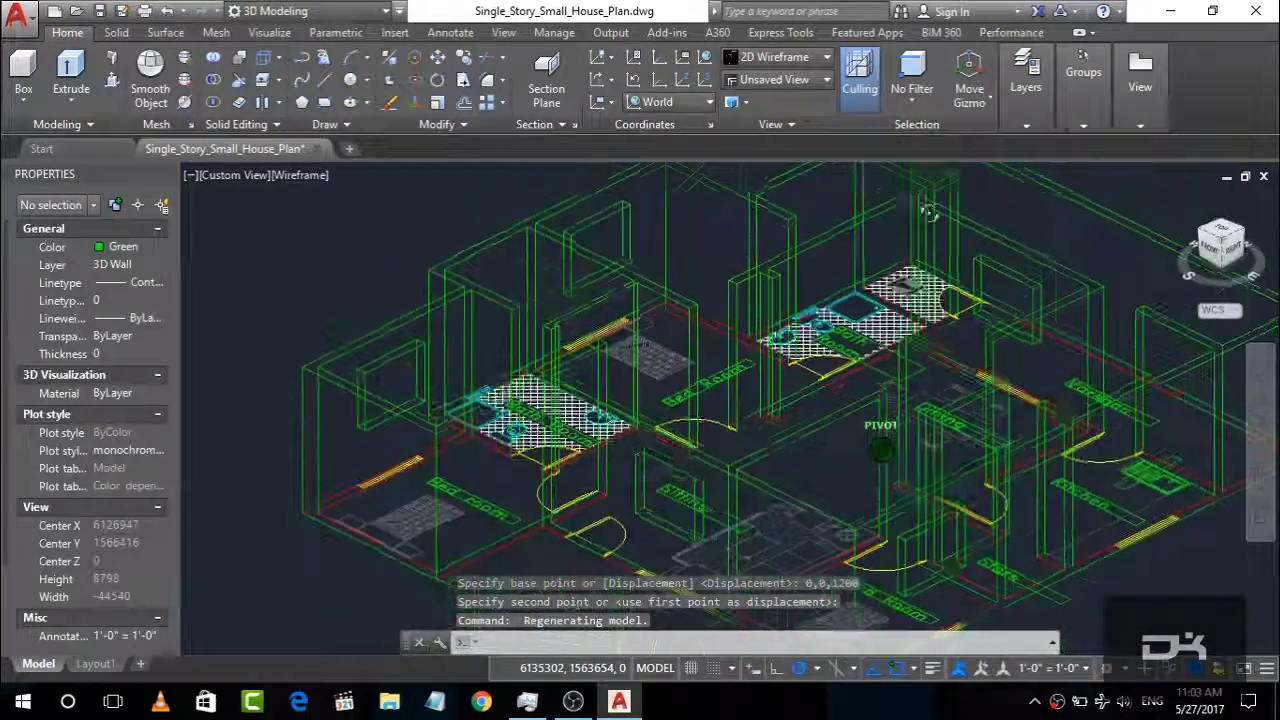
scroll(945, 450, up, 2)
scroll(945, 450, up, 5)
Step: Extrude the raised rectangle 1200 units into a solid using EXT
click(945, 450)
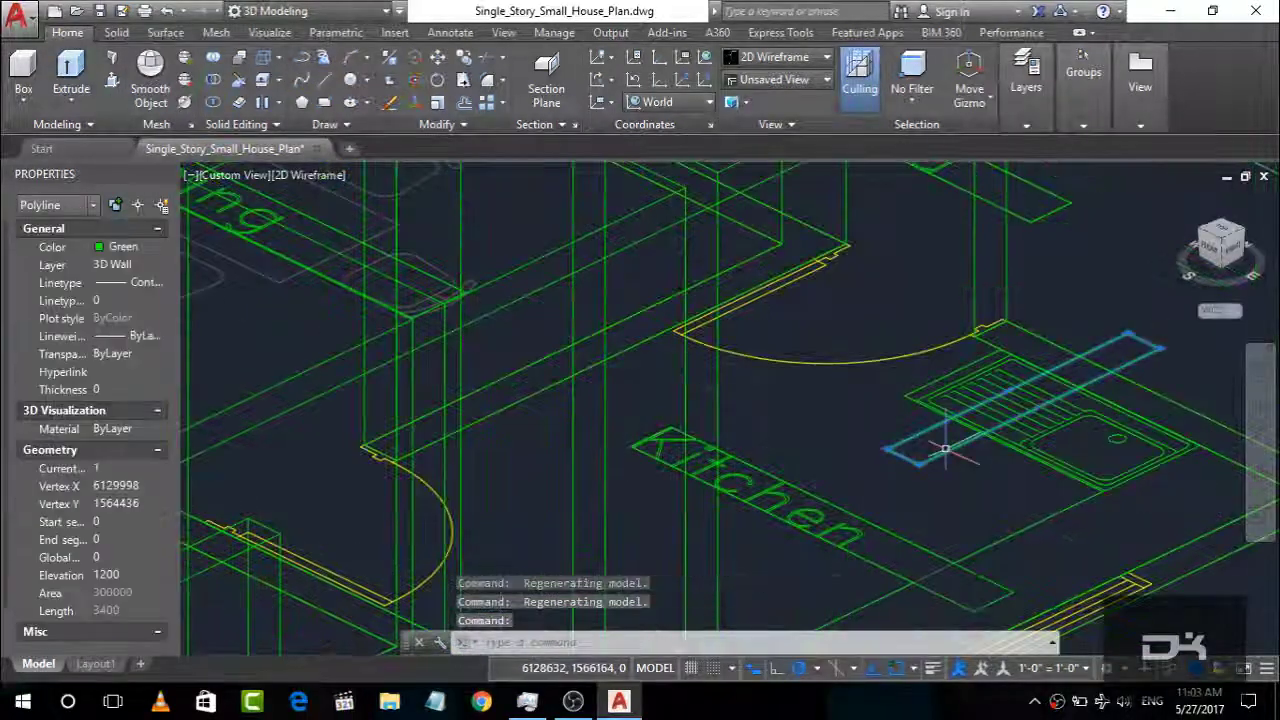
text(EX)
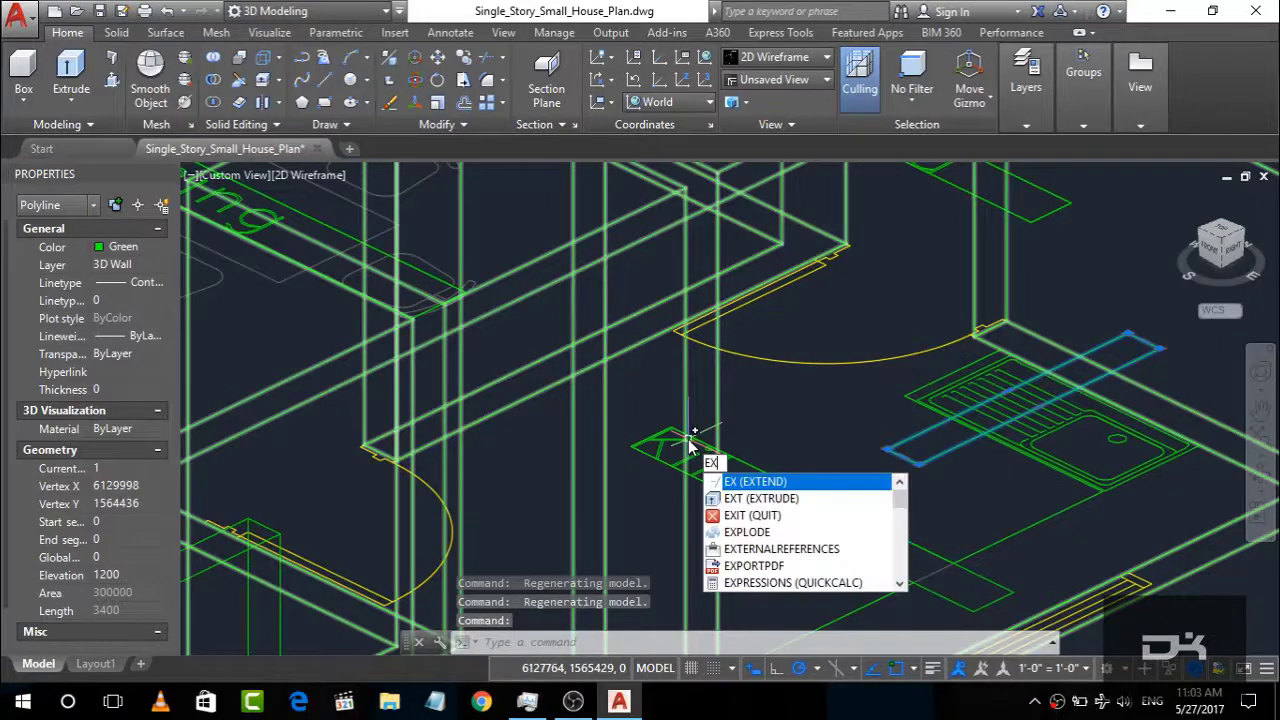
text(T)
key(Return)
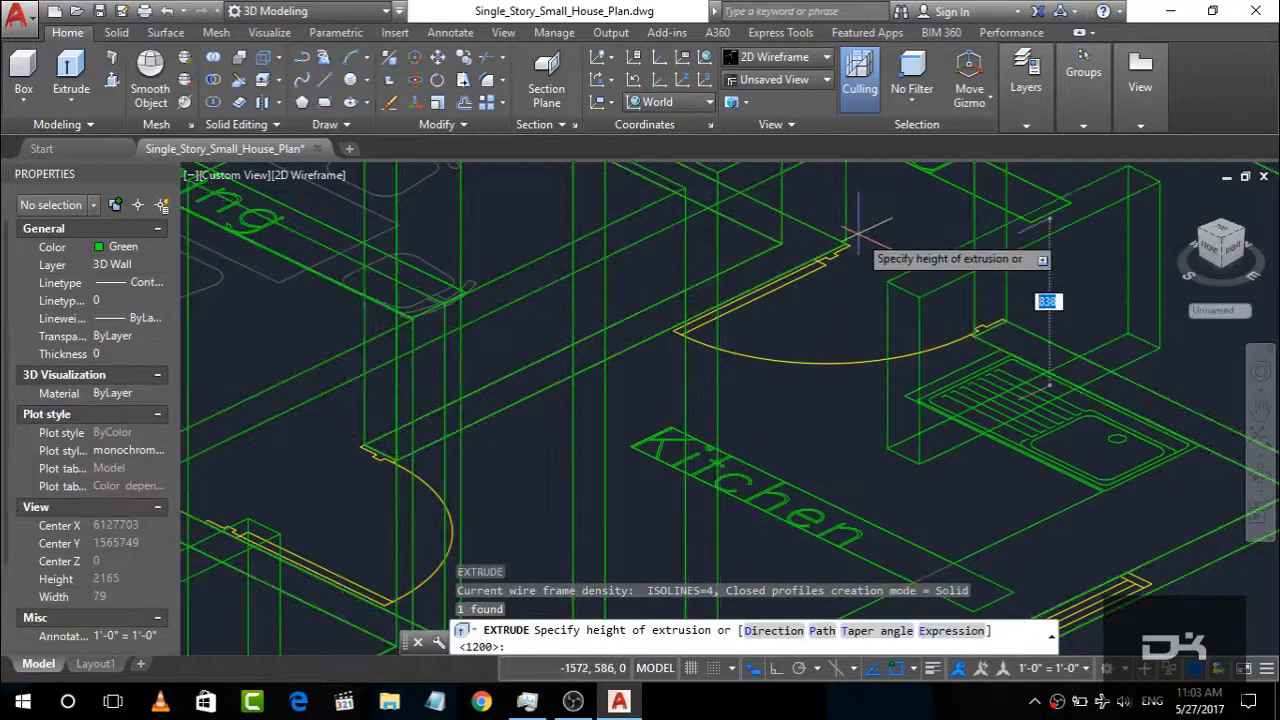
key(Return)
scroll(684, 474, down, 10)
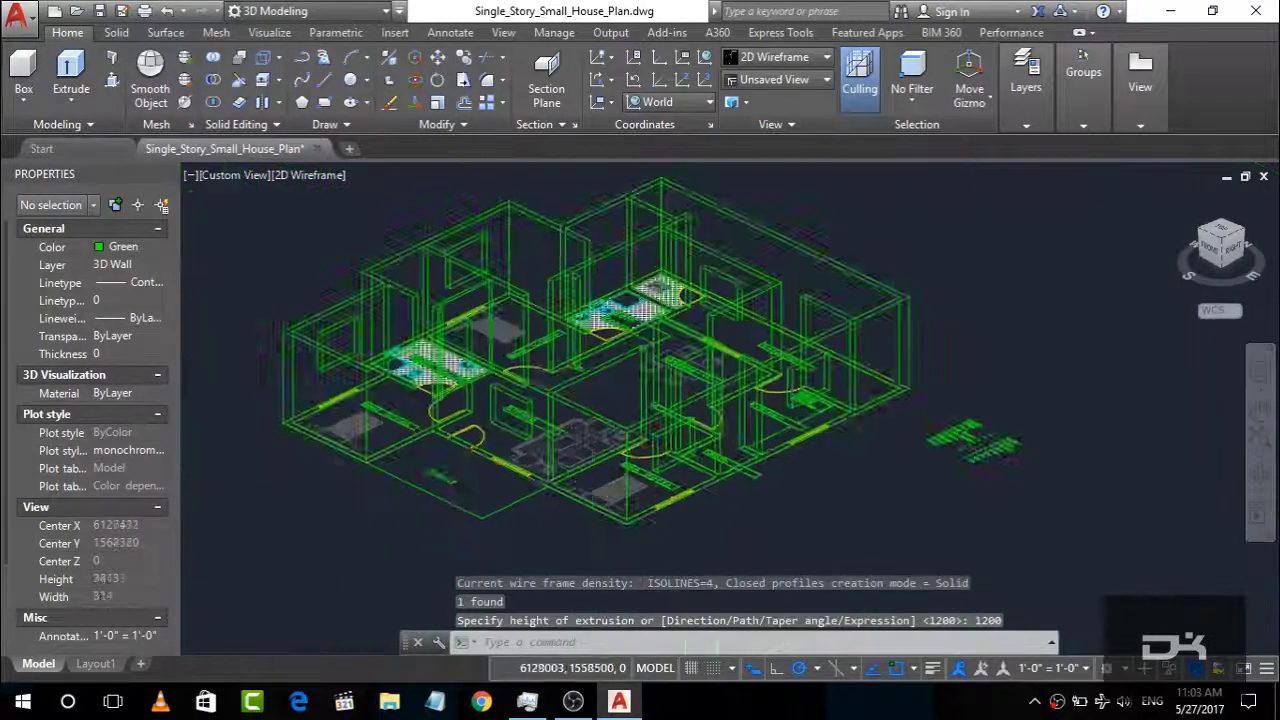
click(1176, 197)
scroll(580, 480, up, 3)
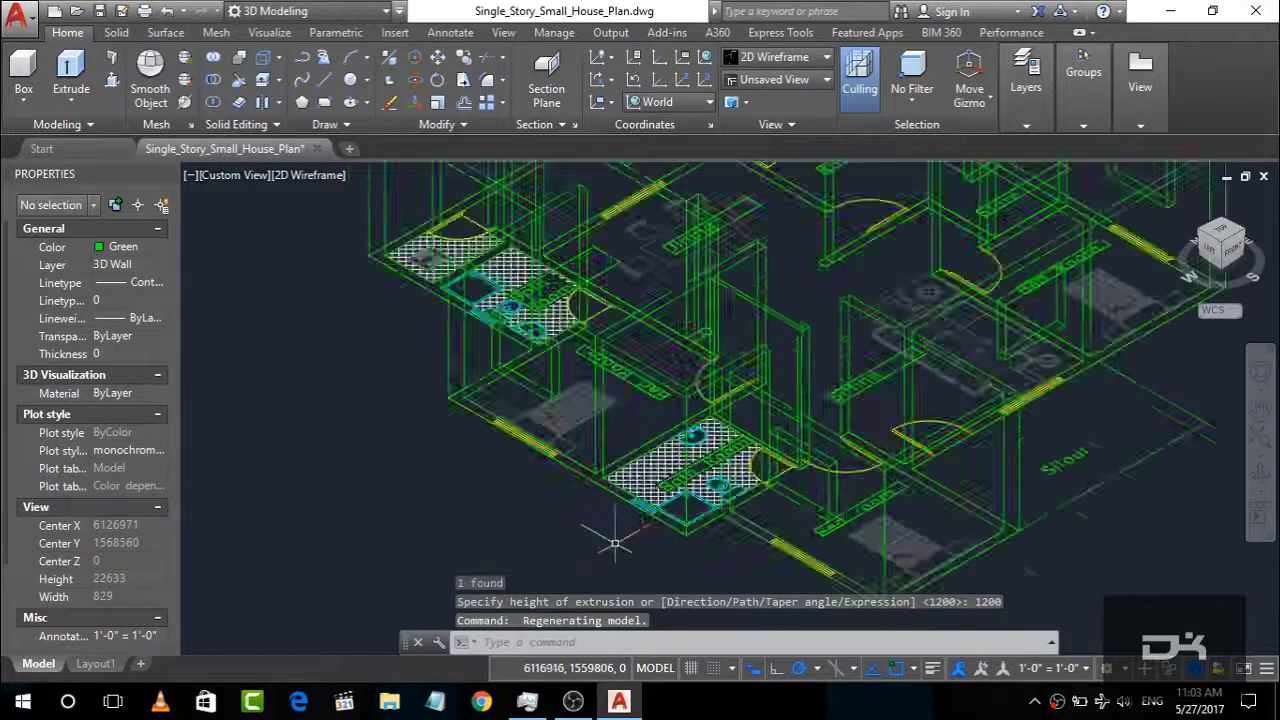
scroll(575, 475, up, 2)
scroll(594, 500, up, 2)
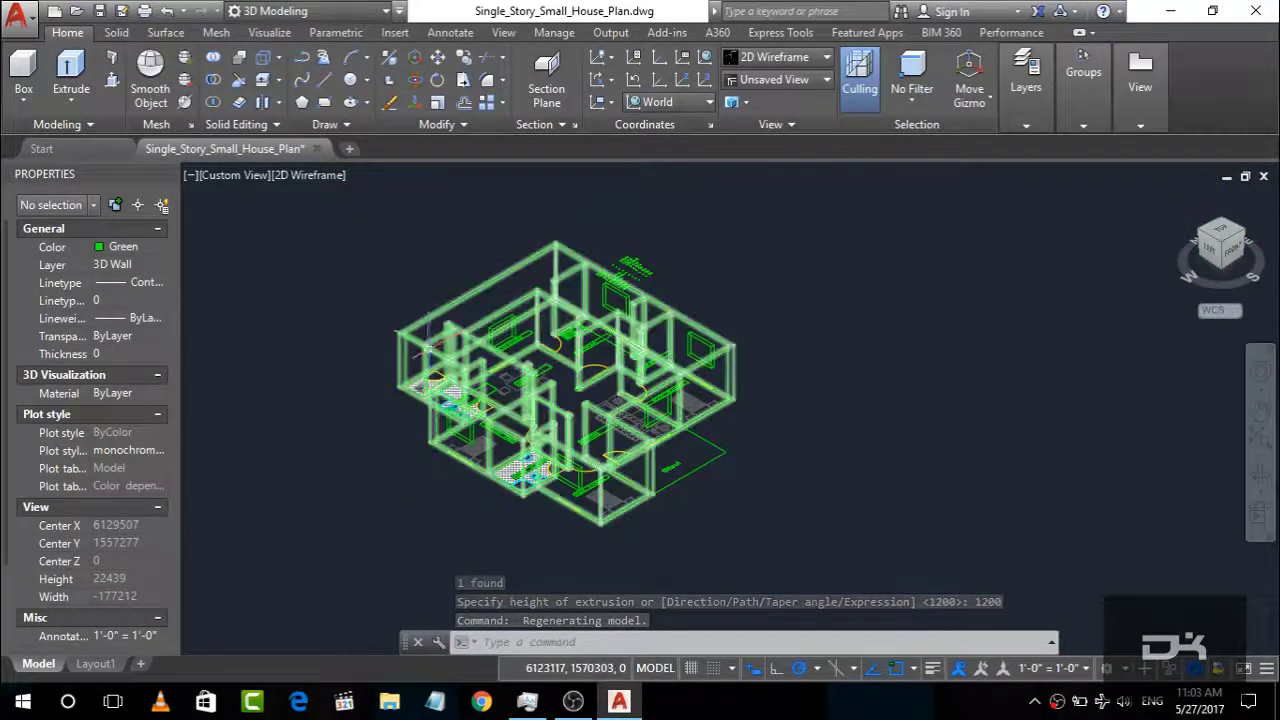
Step: Check the model in Shaded visual style, then switch back to 2D Wireframe
click(807, 58)
click(913, 167)
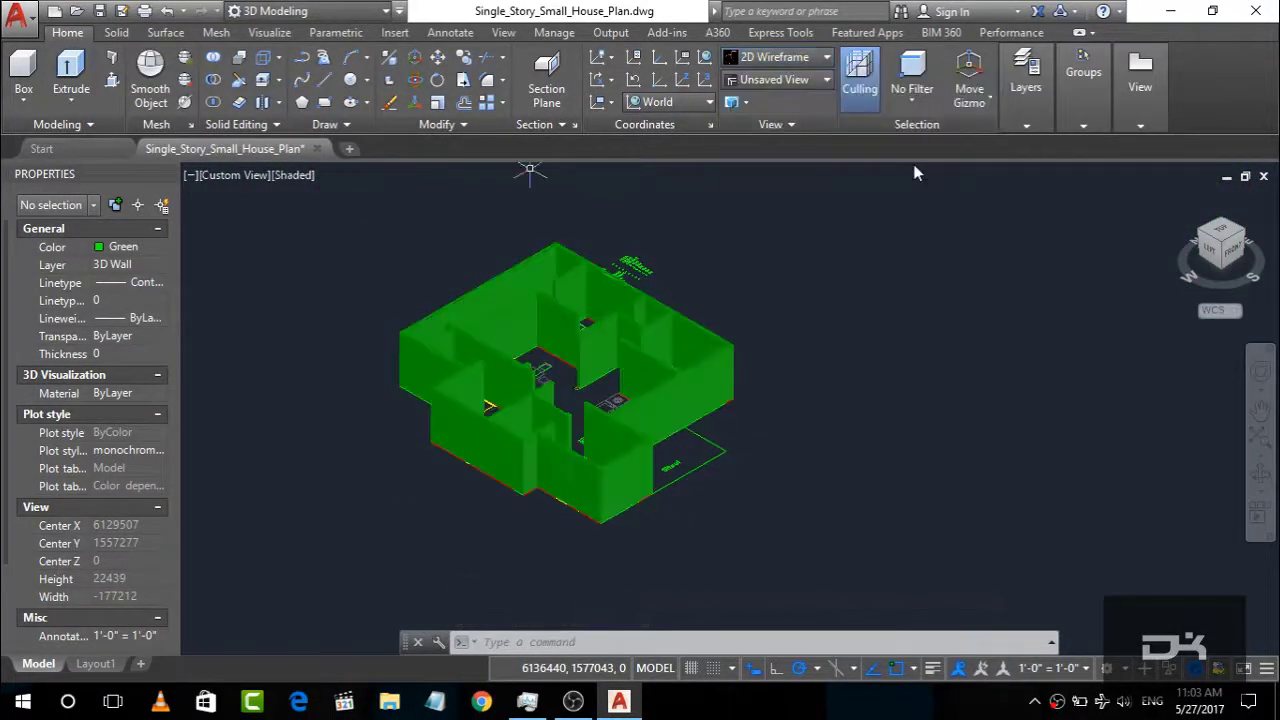
scroll(600, 455, up, 6)
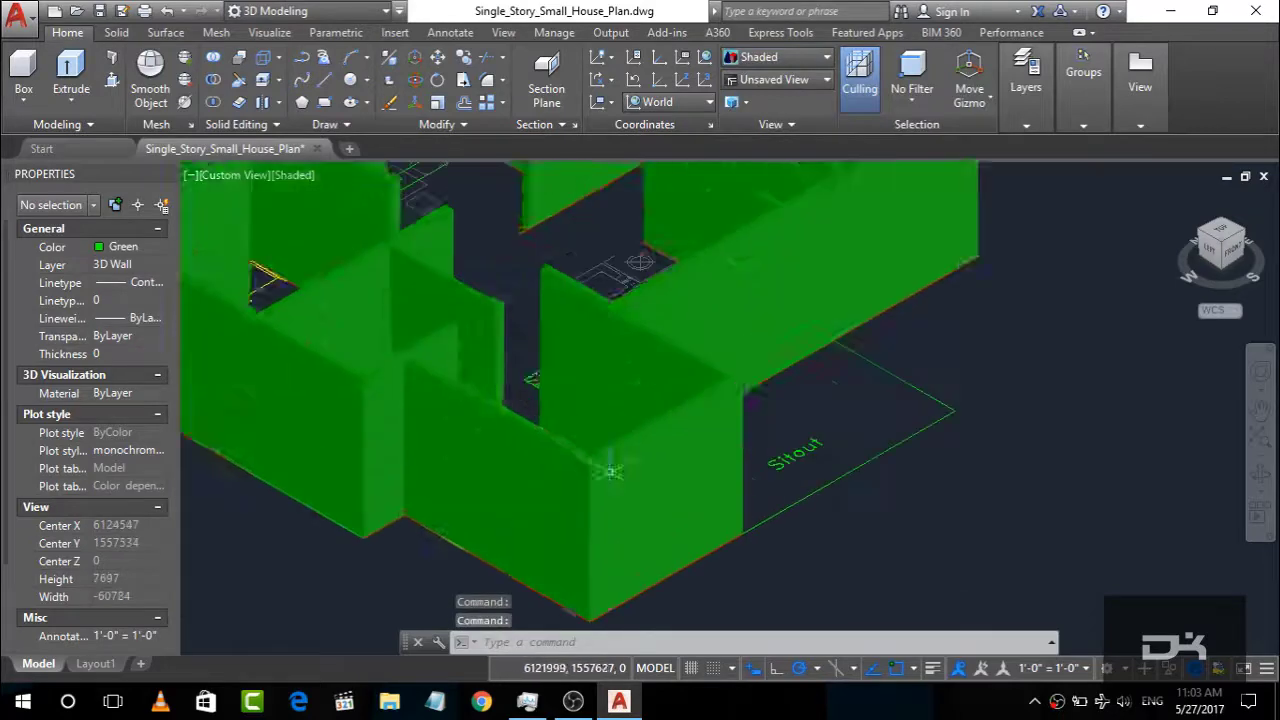
scroll(615, 450, up, 5)
scroll(627, 433, up, 3)
scroll(620, 450, up, 3)
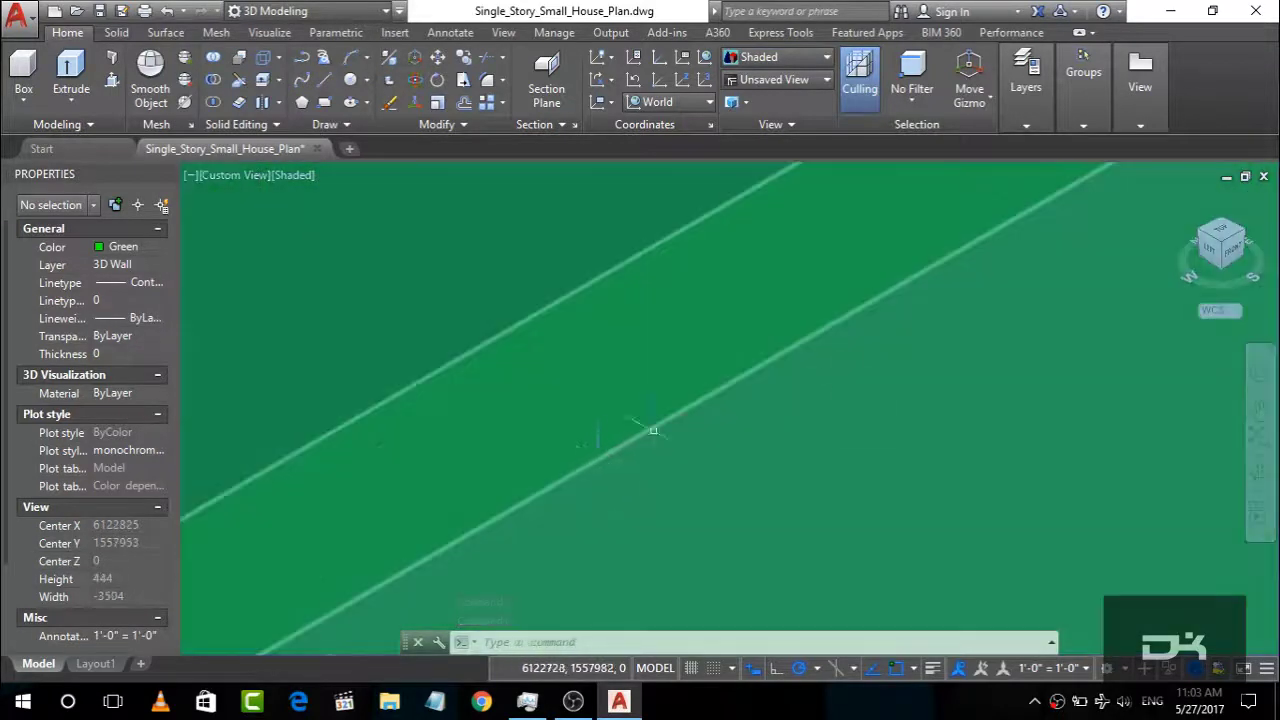
scroll(653, 430, down, 15)
click(800, 57)
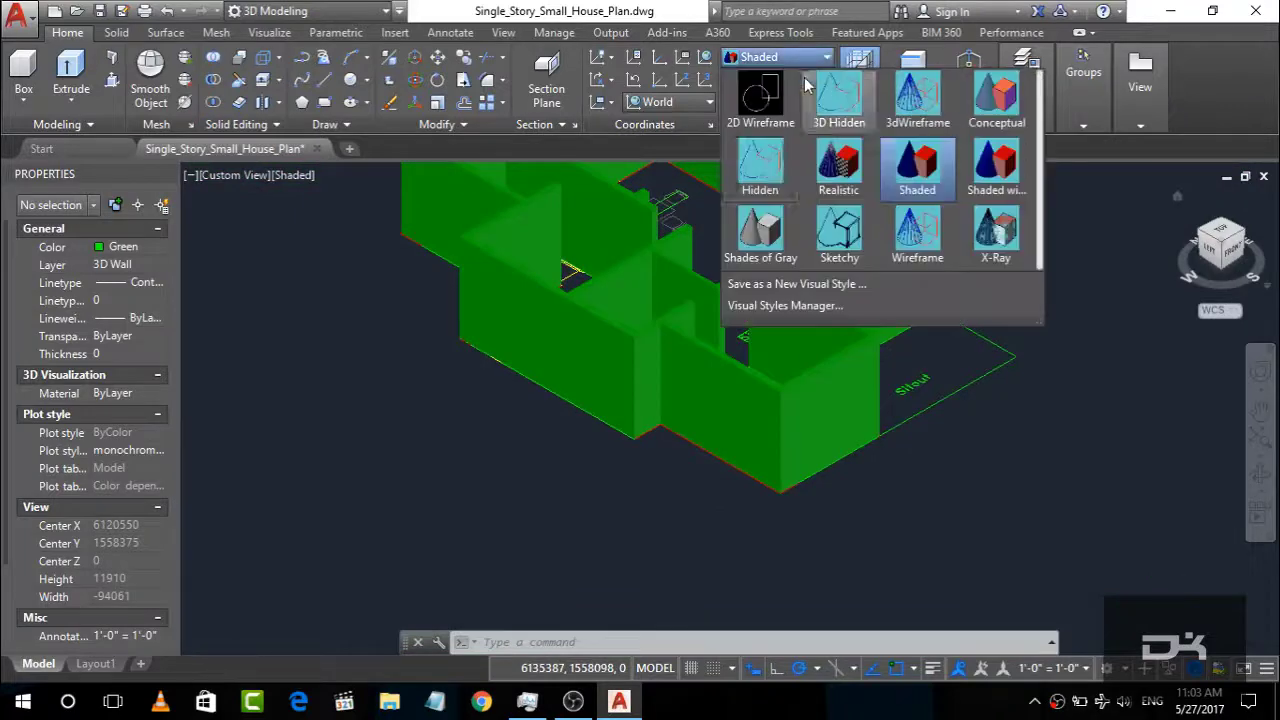
click(760, 100)
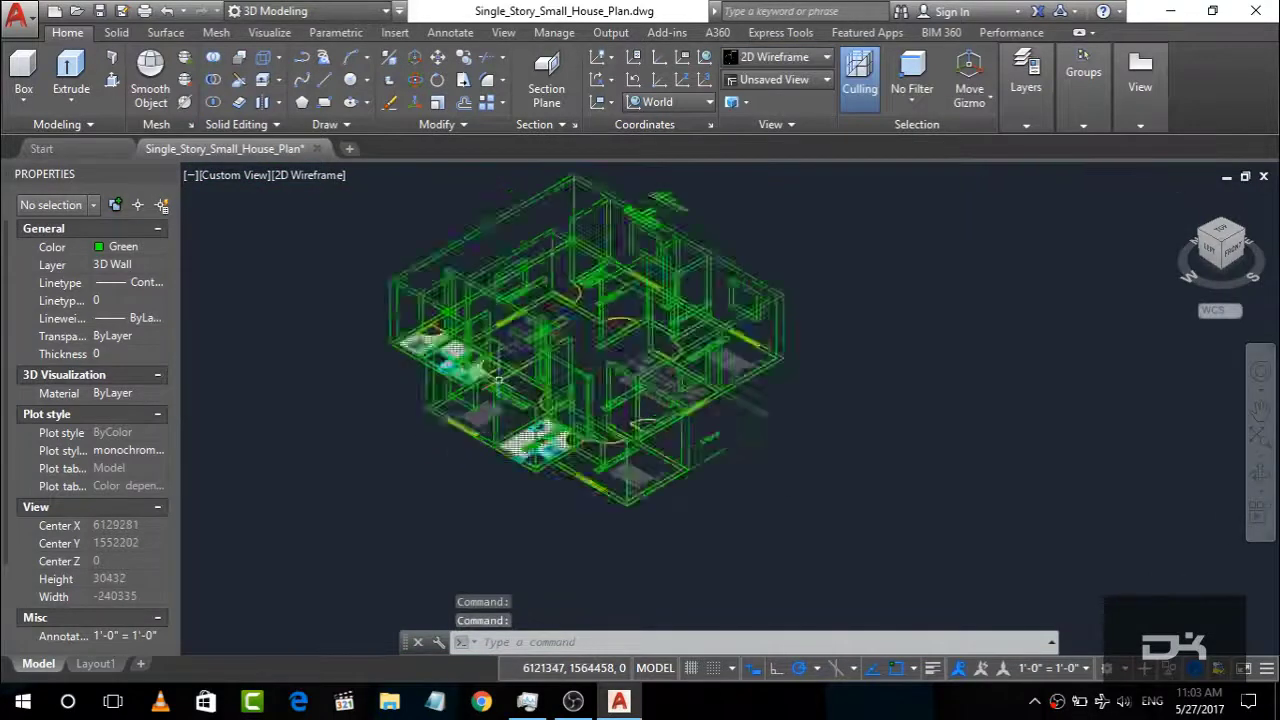
Step: Subtract the window solids from the green wall solid, cutting the window openings
click(116, 32)
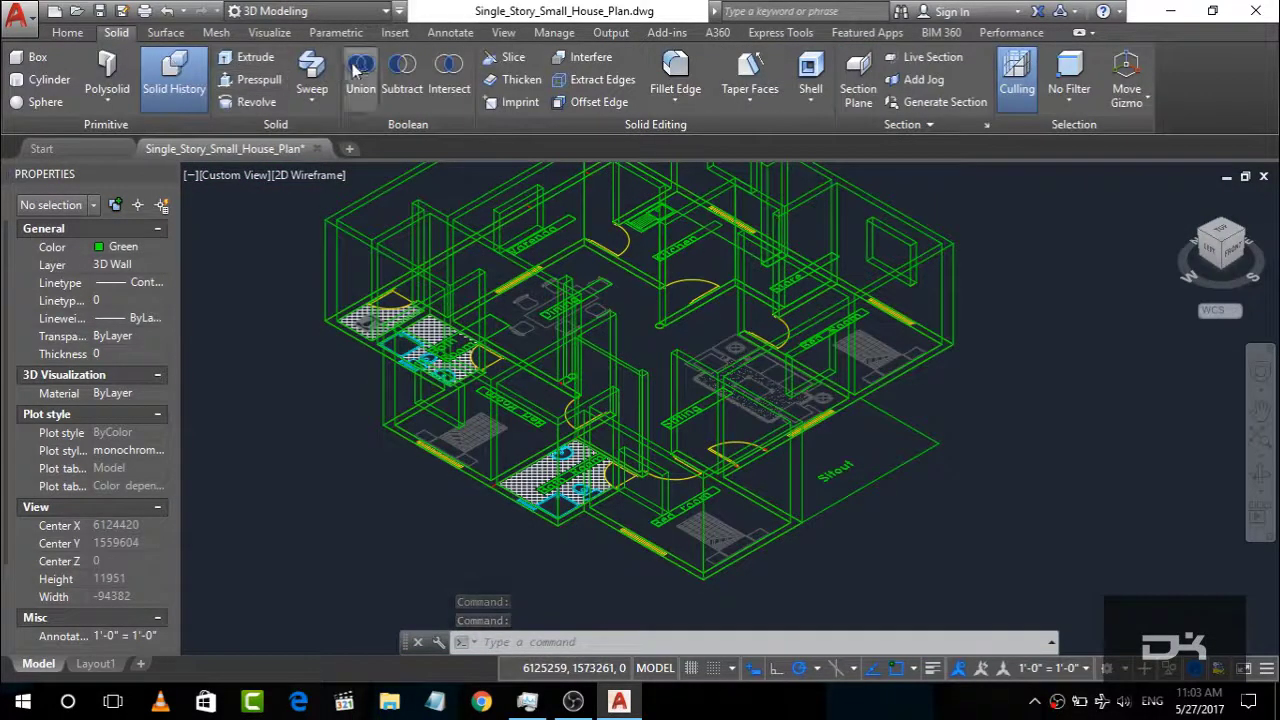
click(402, 80)
click(335, 245)
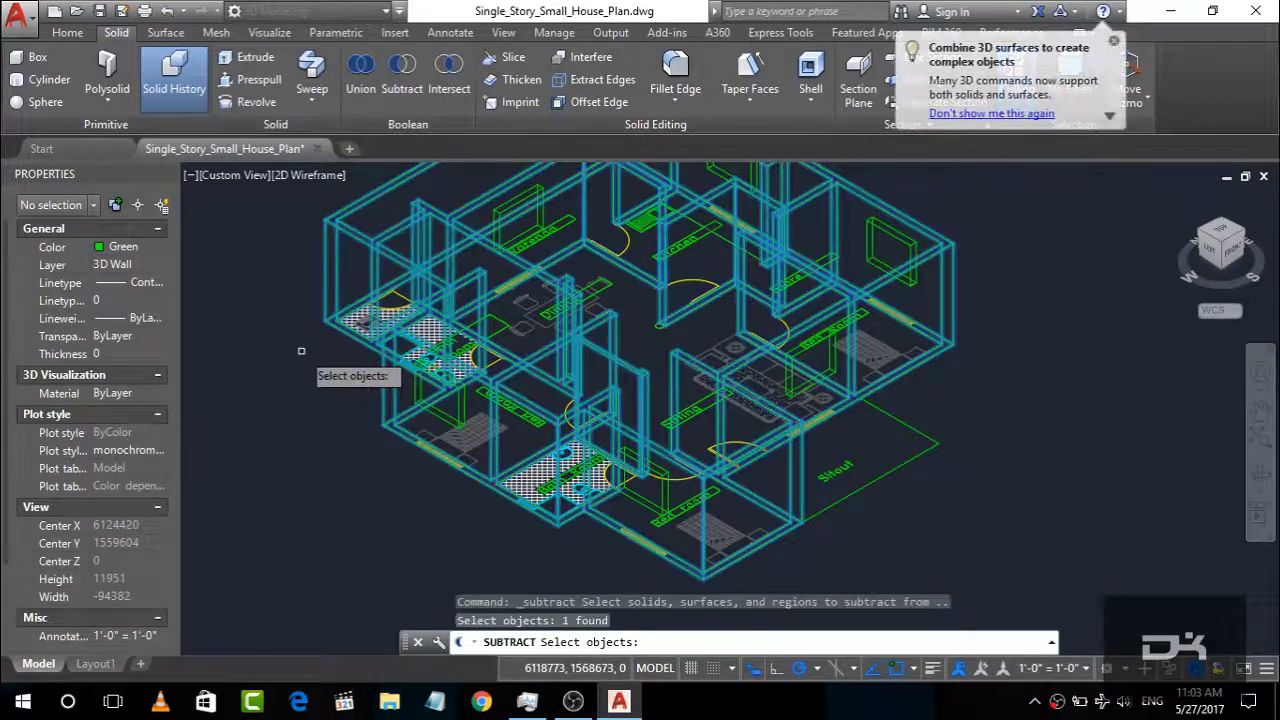
key(Return)
click(459, 389)
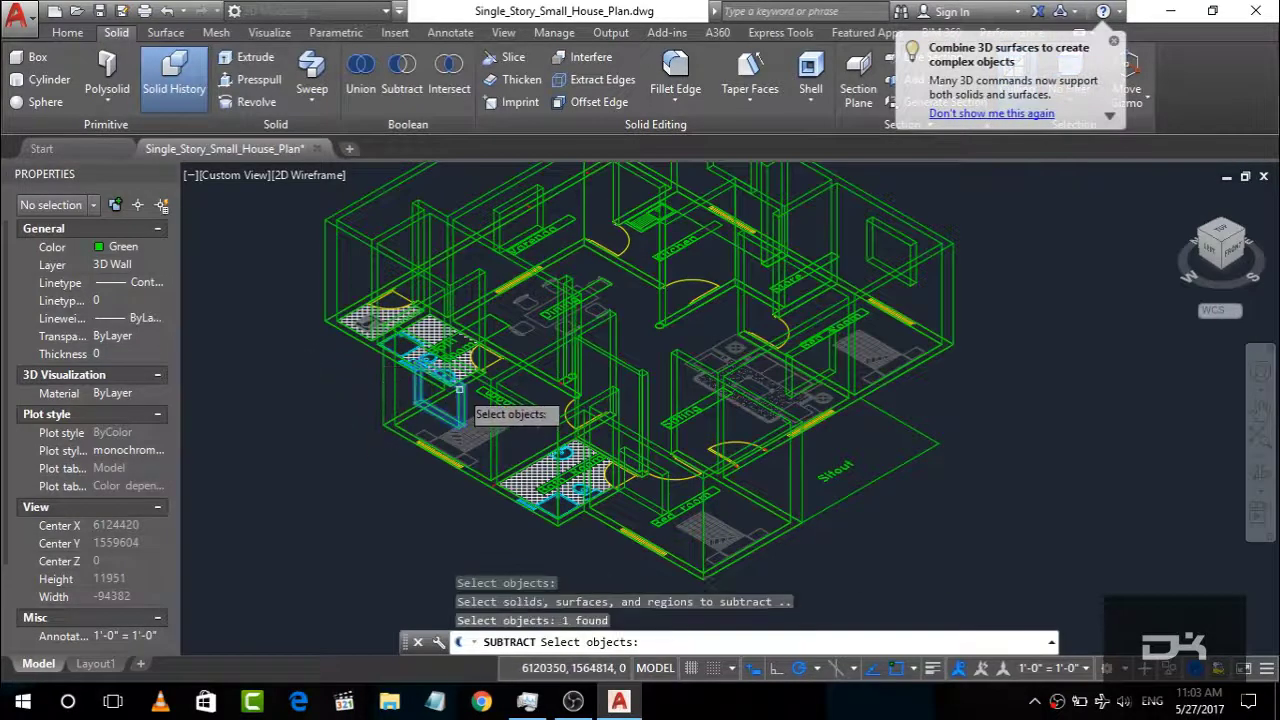
click(633, 461)
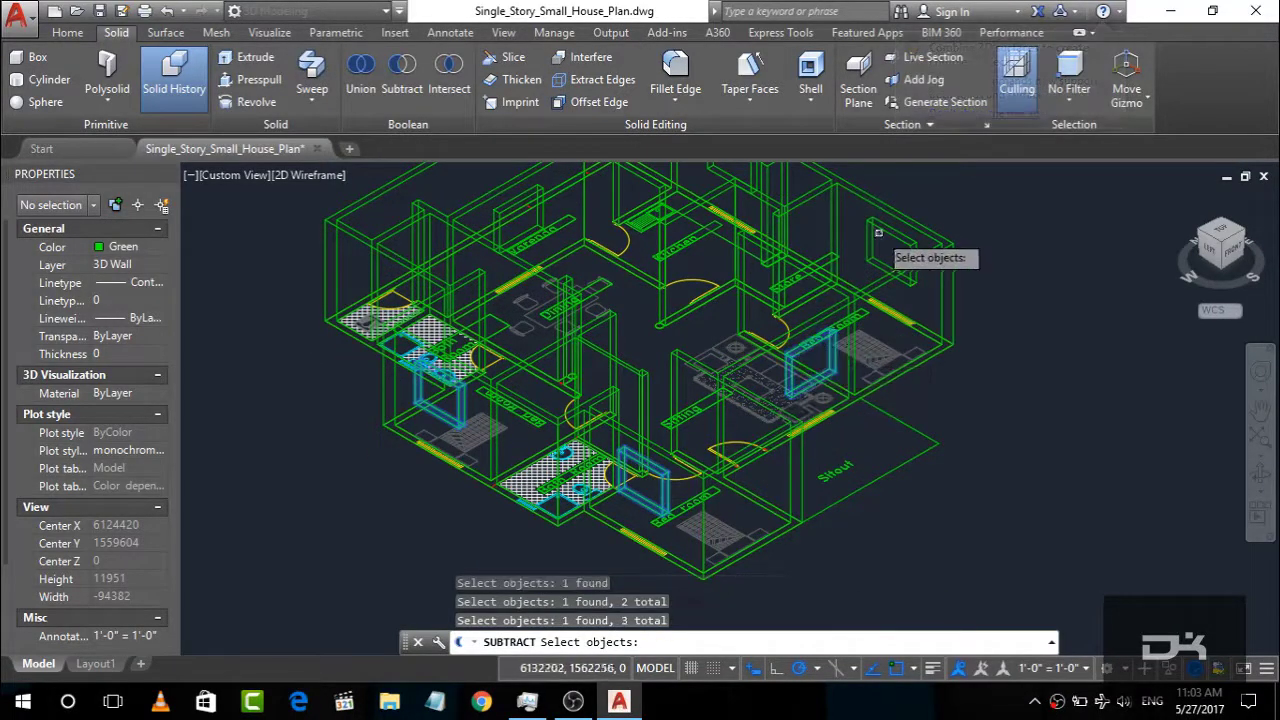
scroll(856, 330, down, 2)
scroll(822, 258, up, 3)
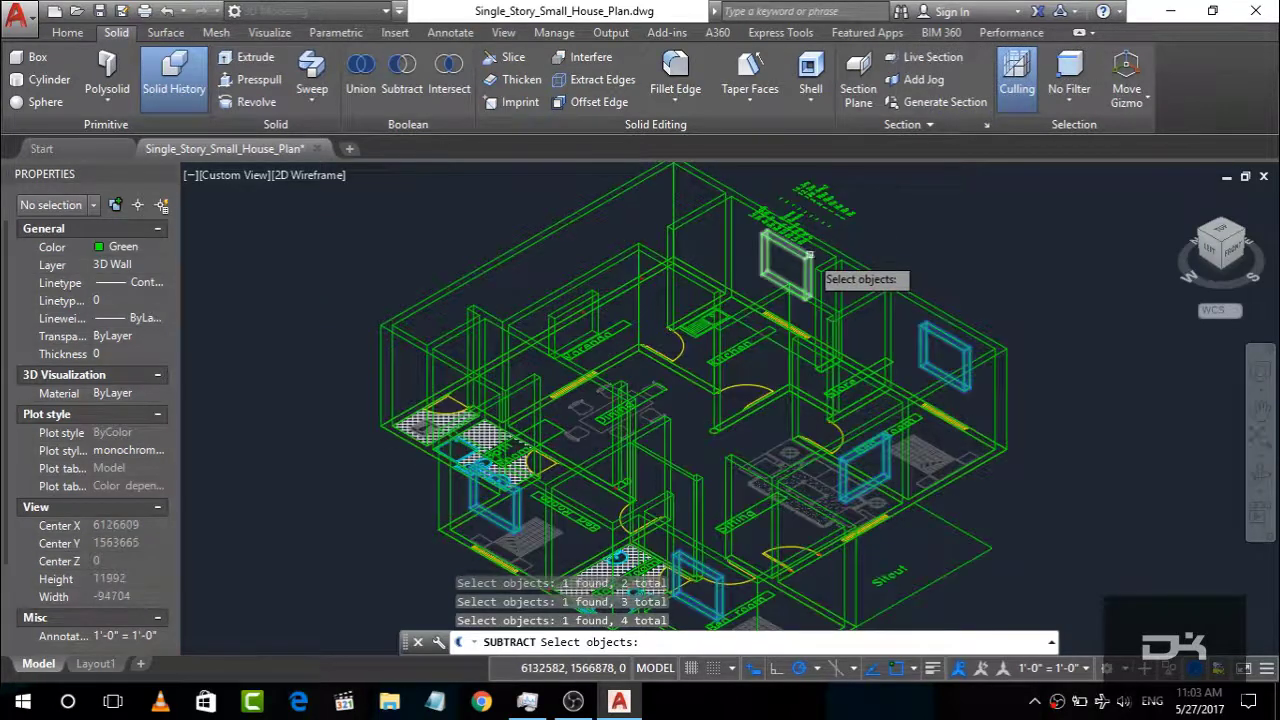
click(808, 256)
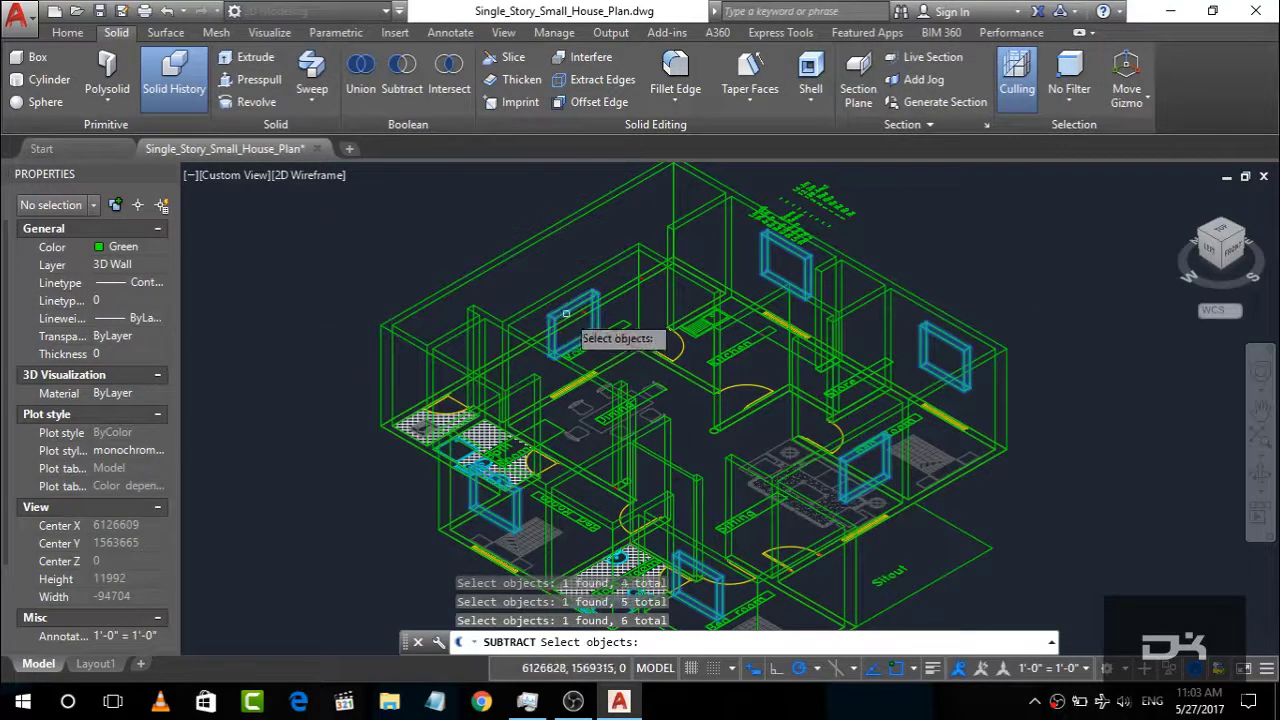
key(Return)
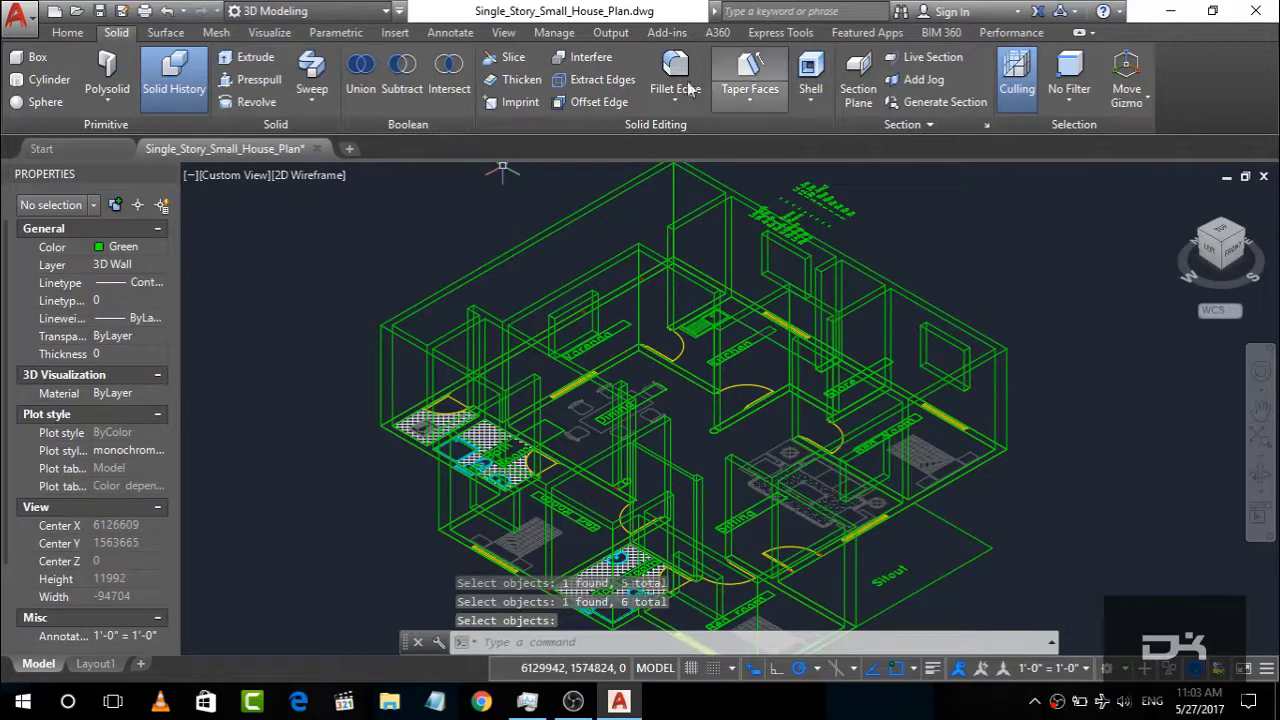
click(68, 32)
Step: Render the house in Realistic style and orbit around it to inspect the openings
click(743, 60)
click(837, 205)
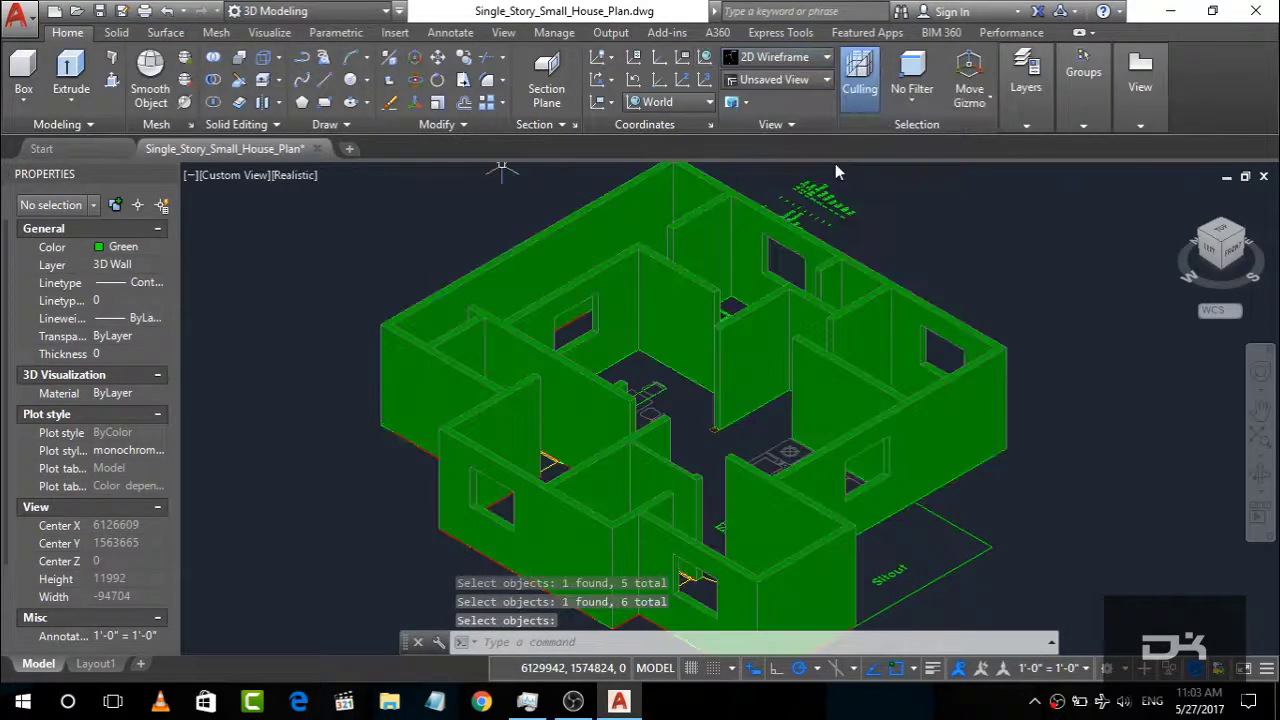
mouse_move(1229, 255)
mouse_down()
mouse_move(1263, 263)
mouse_move(1181, 360)
mouse_move(1252, 322)
mouse_up()
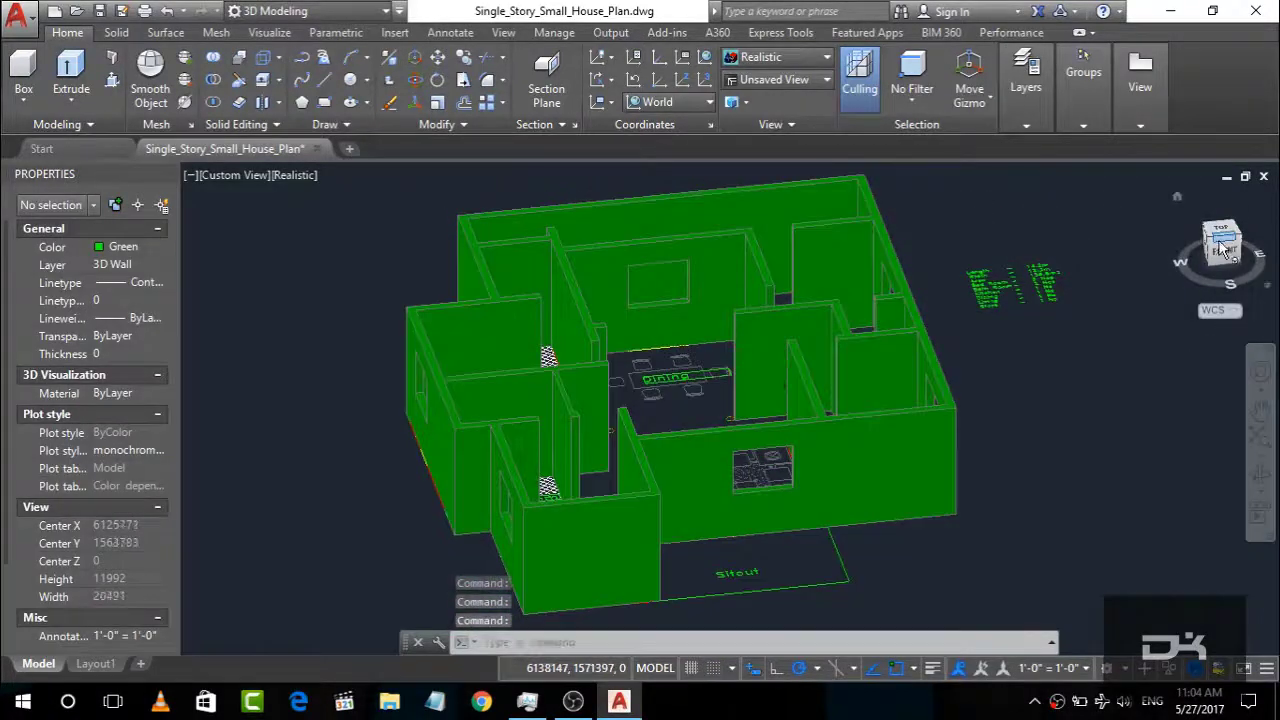
drag(1223, 250, 1266, 254)
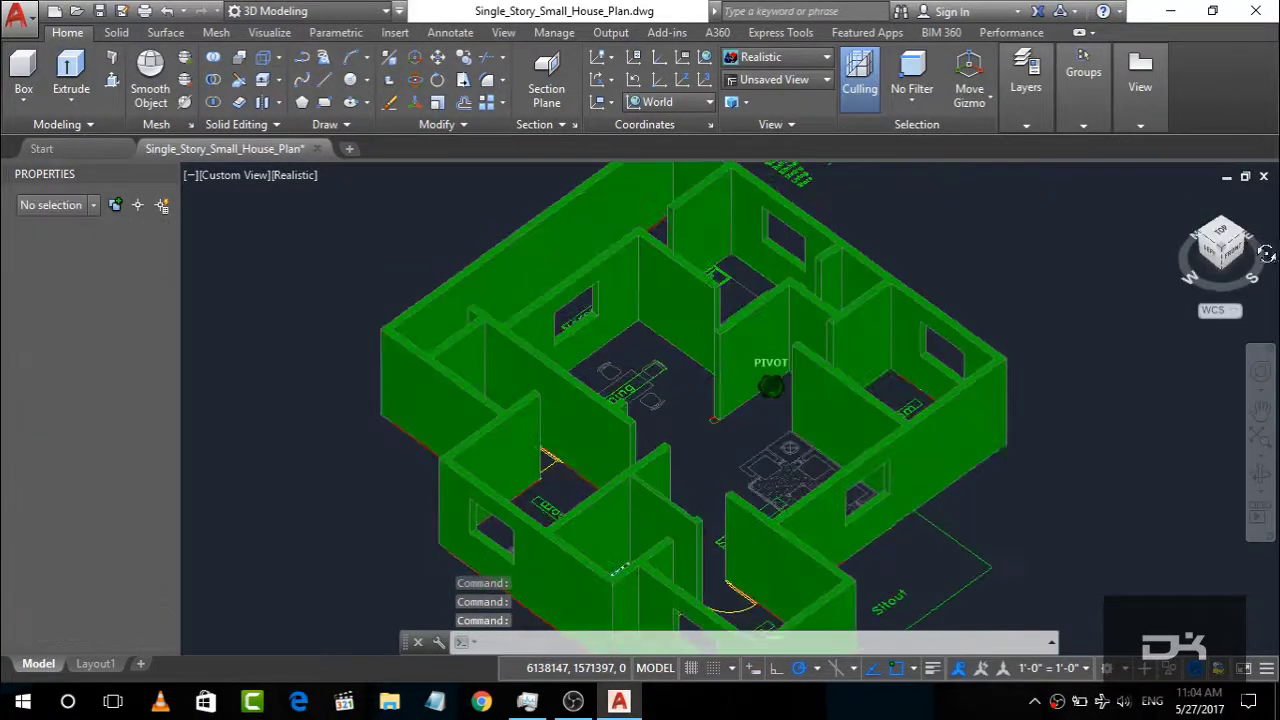
shift+middle_drag(1266, 254, 1159, 270)
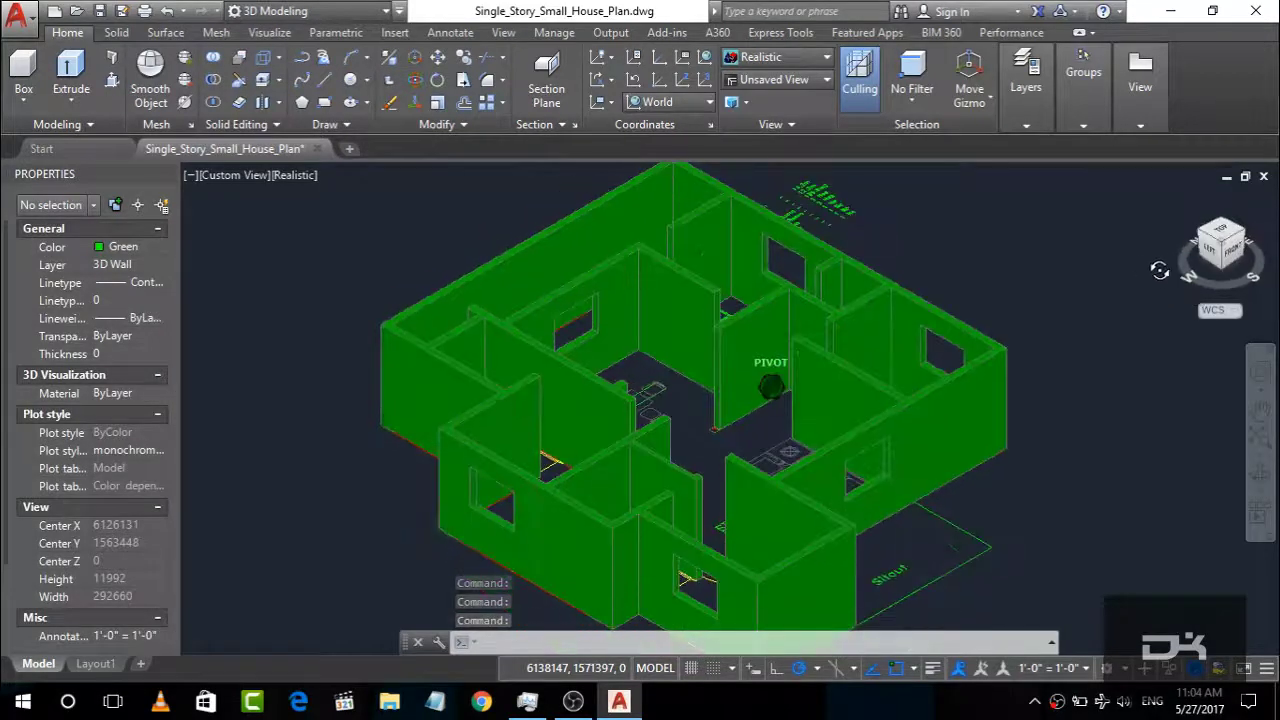
mouse_move(1240, 258)
shift+middle_down()
mouse_move(1148, 224)
mouse_move(1174, 206)
shift+middle_up()
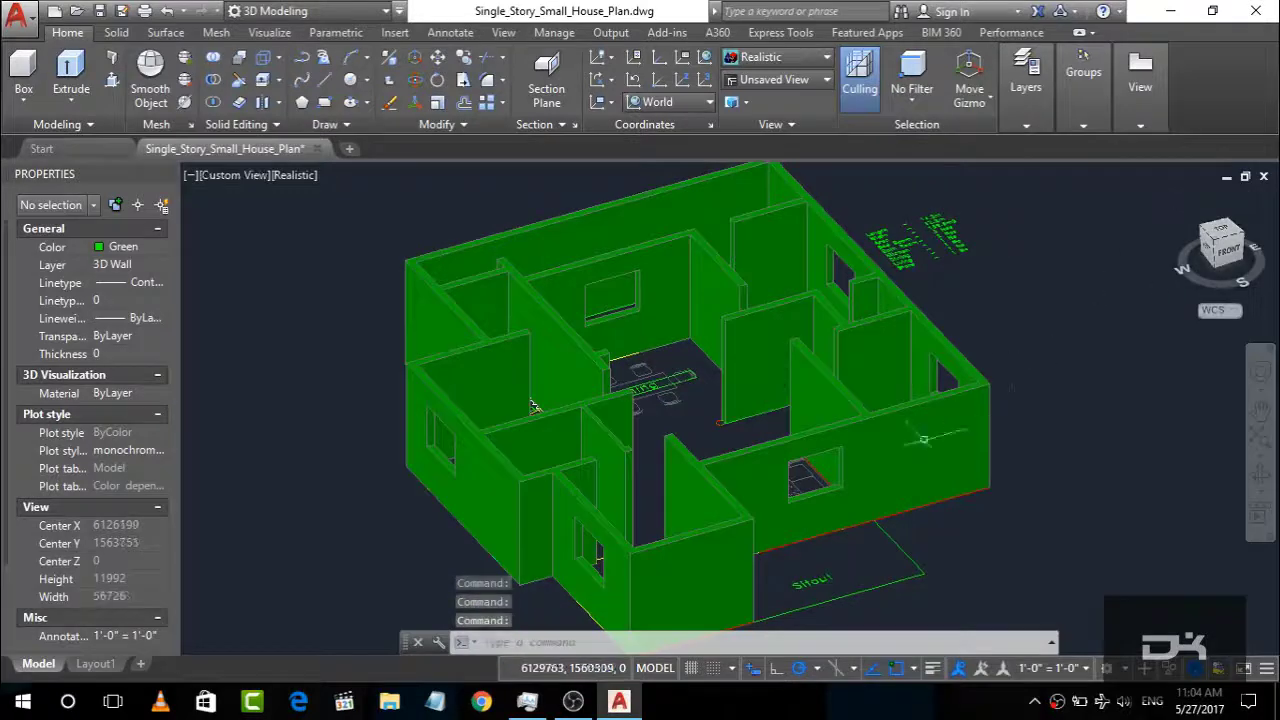
click(1181, 205)
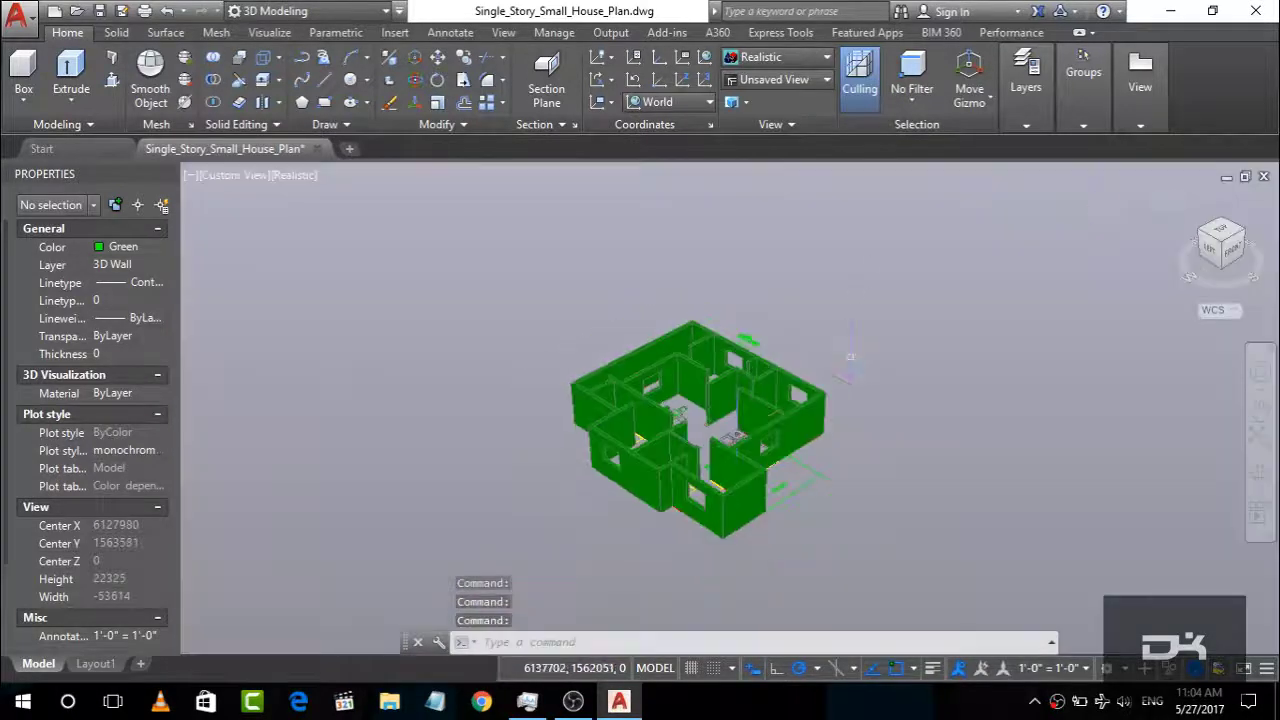
scroll(771, 398, up, 1)
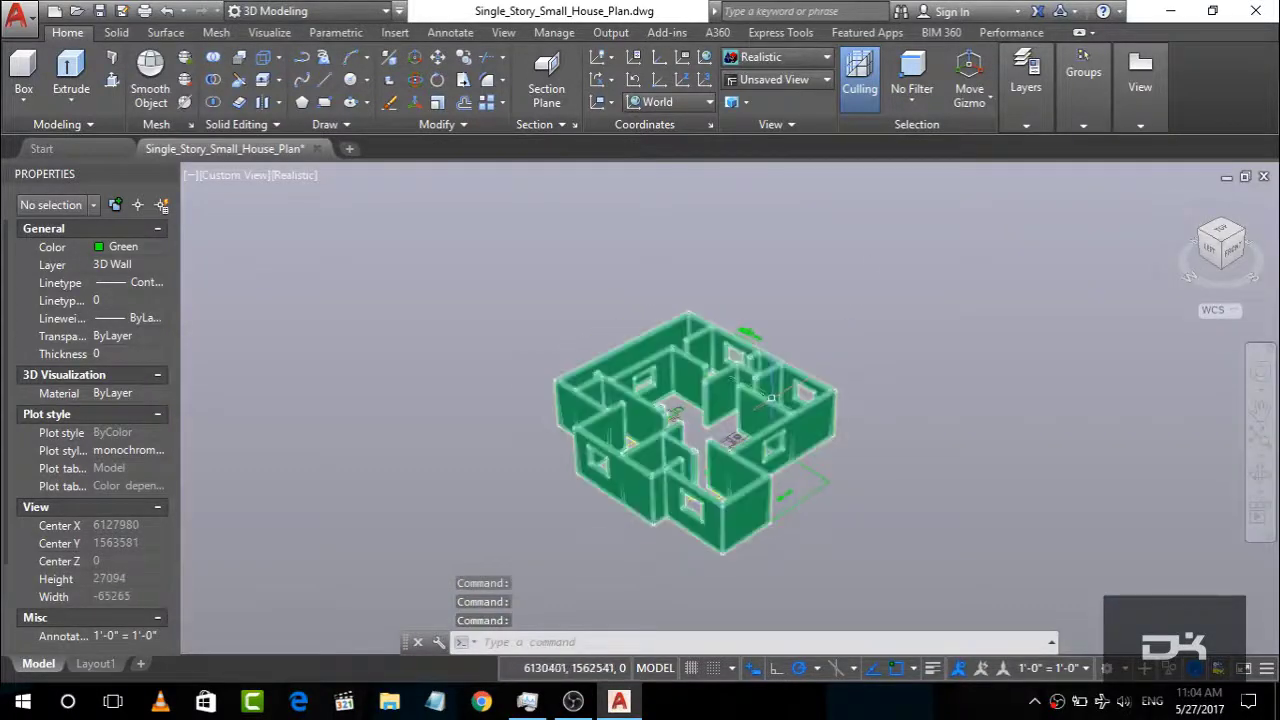
Step: Switch to SW Isometric, return to 2D Wireframe, then view the plan from Top
click(1218, 238)
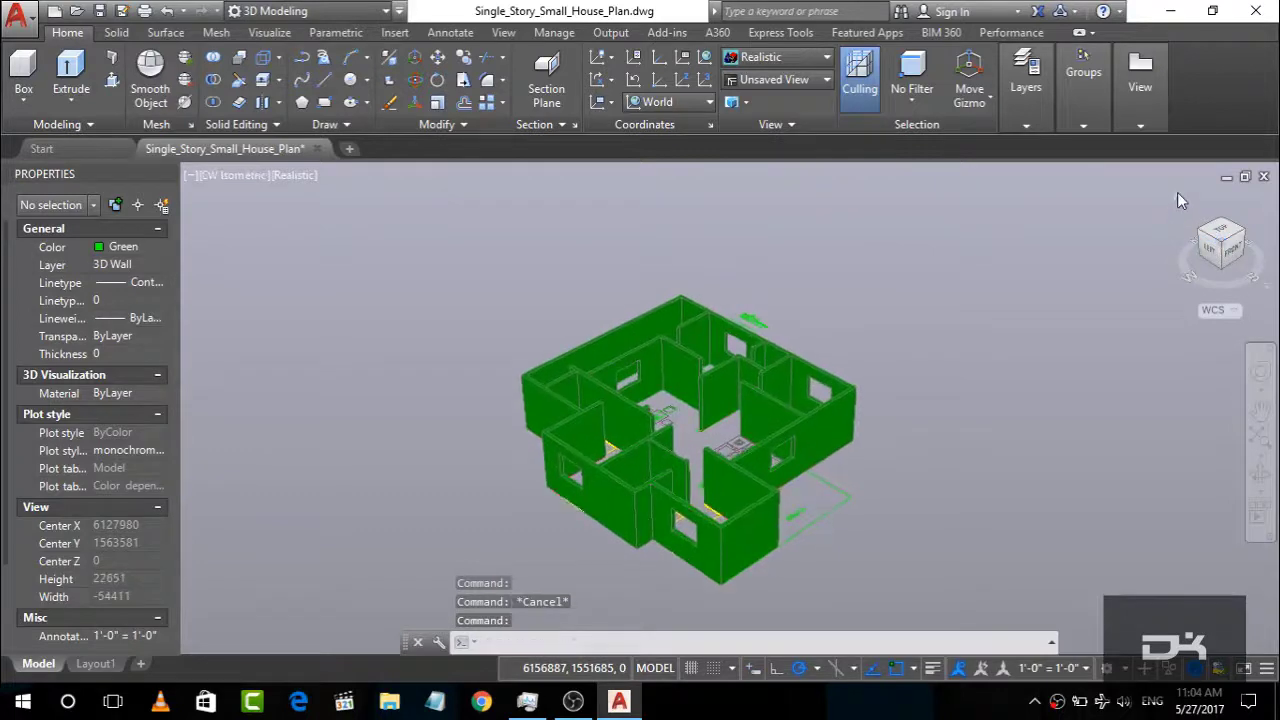
shift+middle_drag(700, 250, 723, 240)
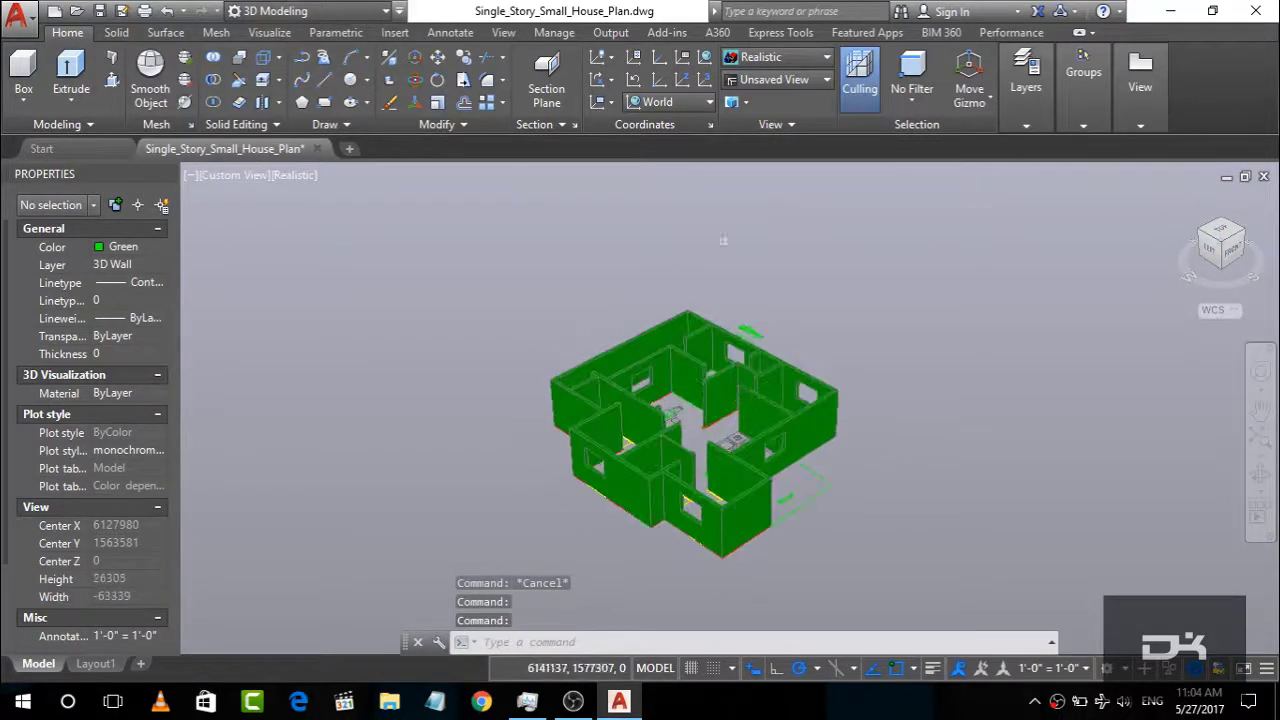
click(781, 57)
click(766, 215)
scroll(700, 530, up, 5)
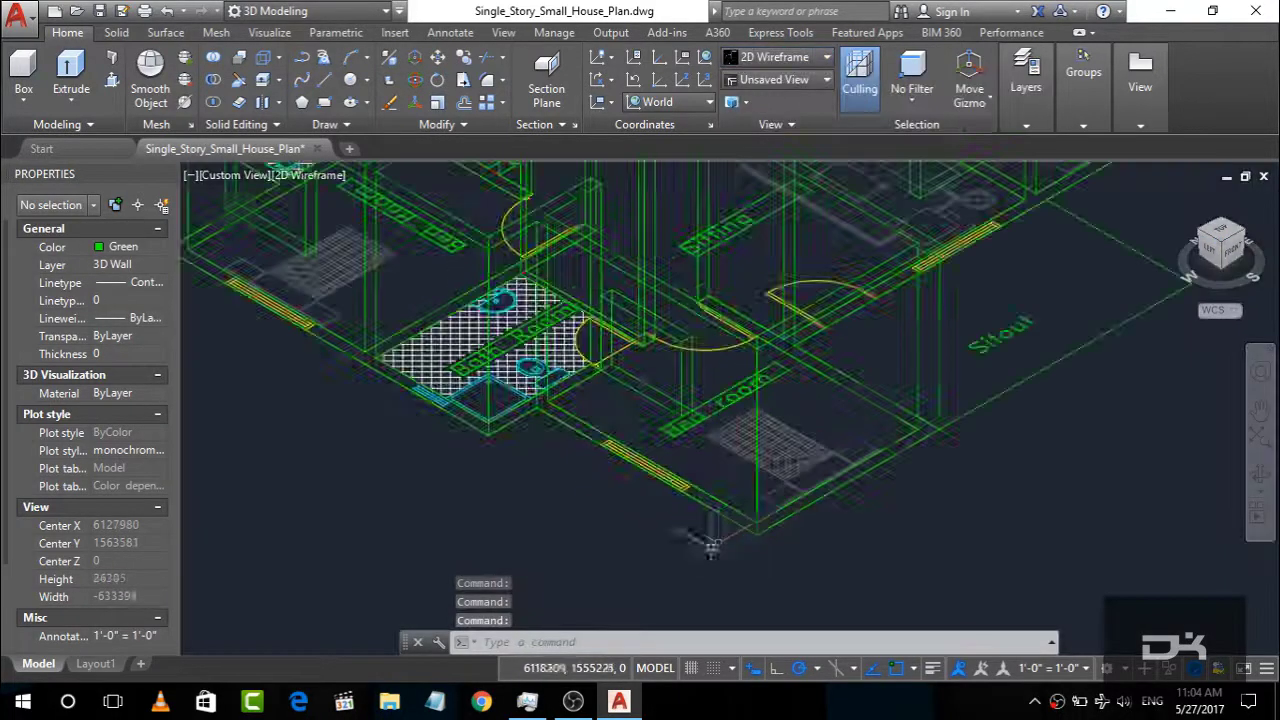
scroll(858, 475, down, 4)
click(1226, 236)
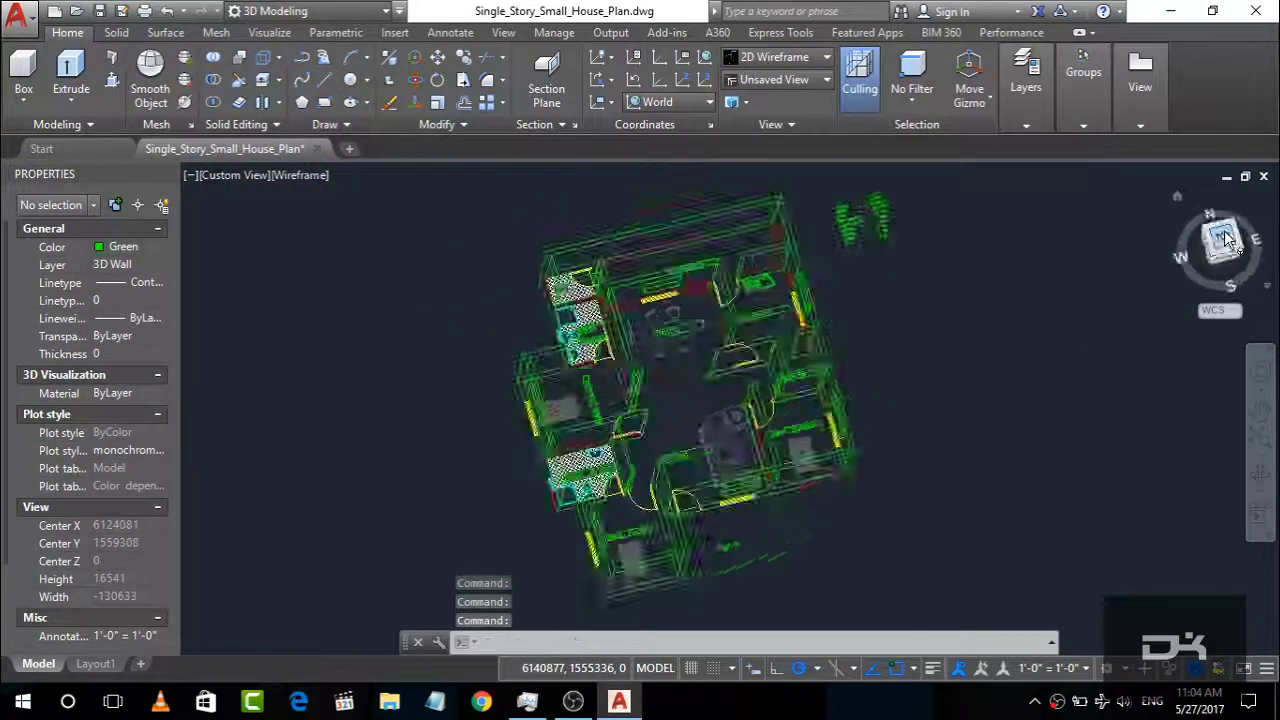
scroll(737, 534, up, 5)
scroll(686, 506, down, 2)
Step: Draw a 1000 by 200 rectangle between the Sitting area–Sitout door jambs, then return to isometric
scroll(635, 422, down, 2)
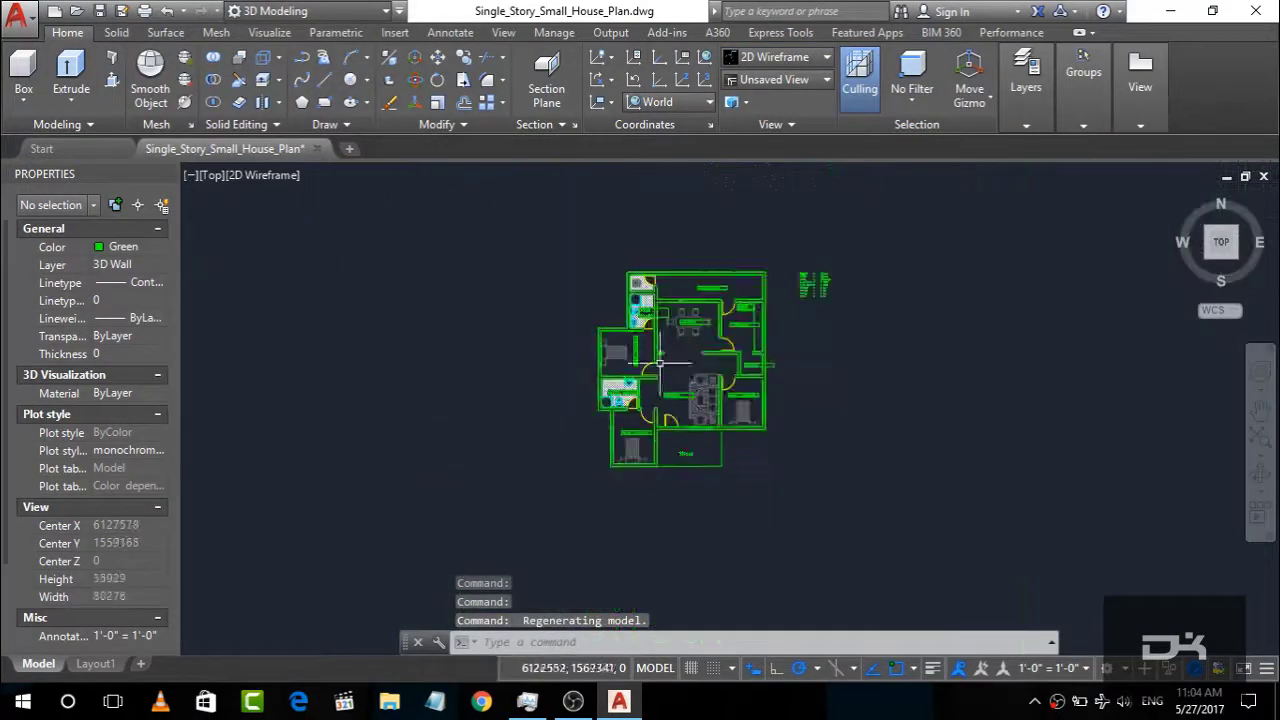
click(330, 105)
scroll(600, 492, up, 5)
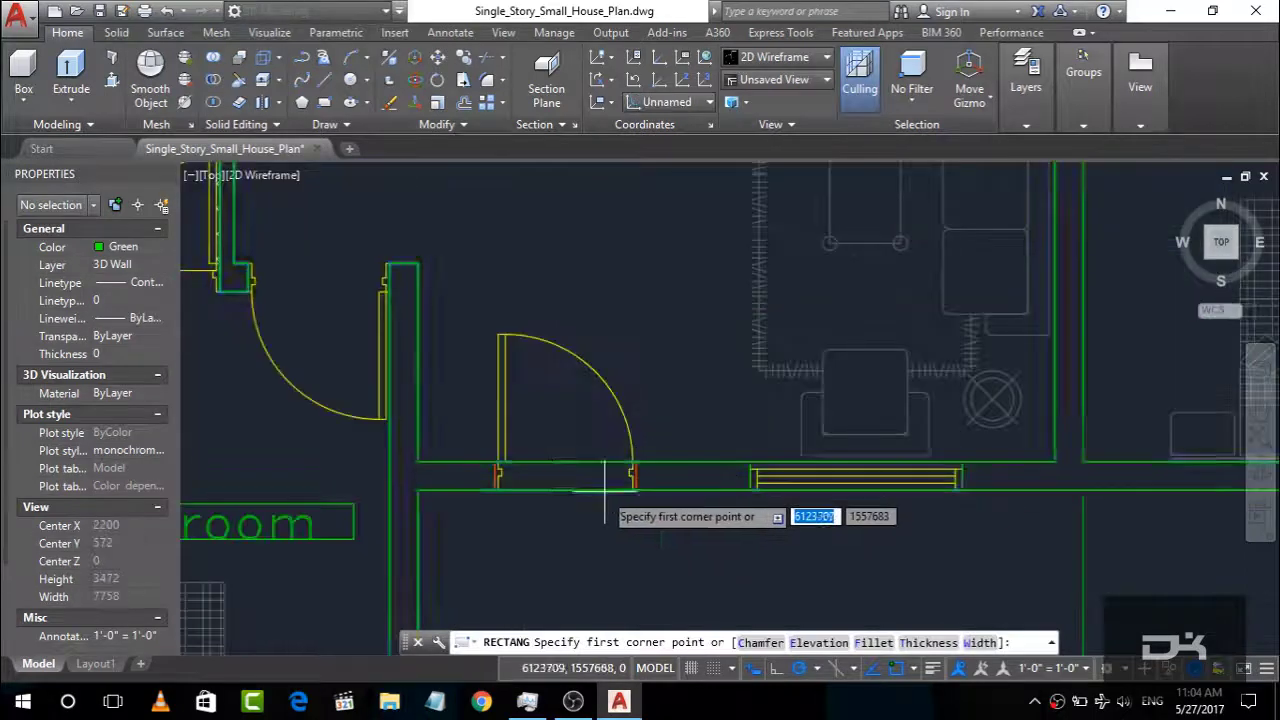
scroll(772, 469, up, 2)
scroll(587, 463, up, 2)
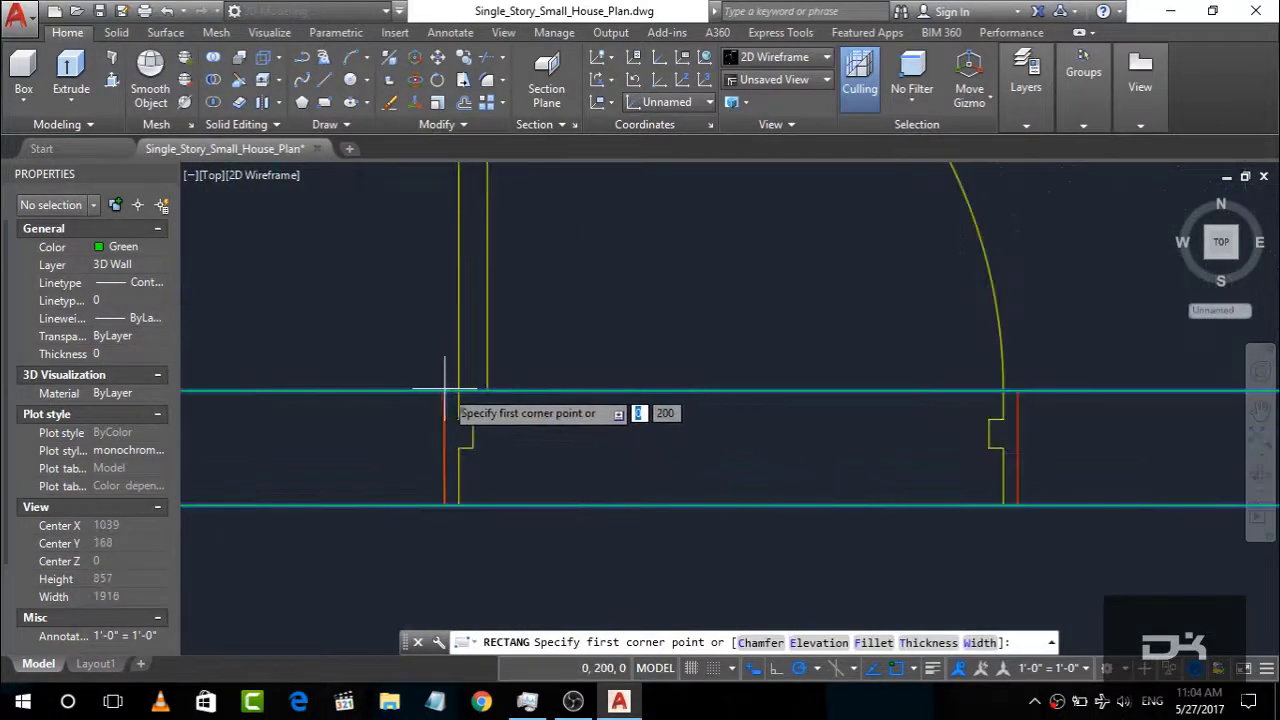
click(1017, 505)
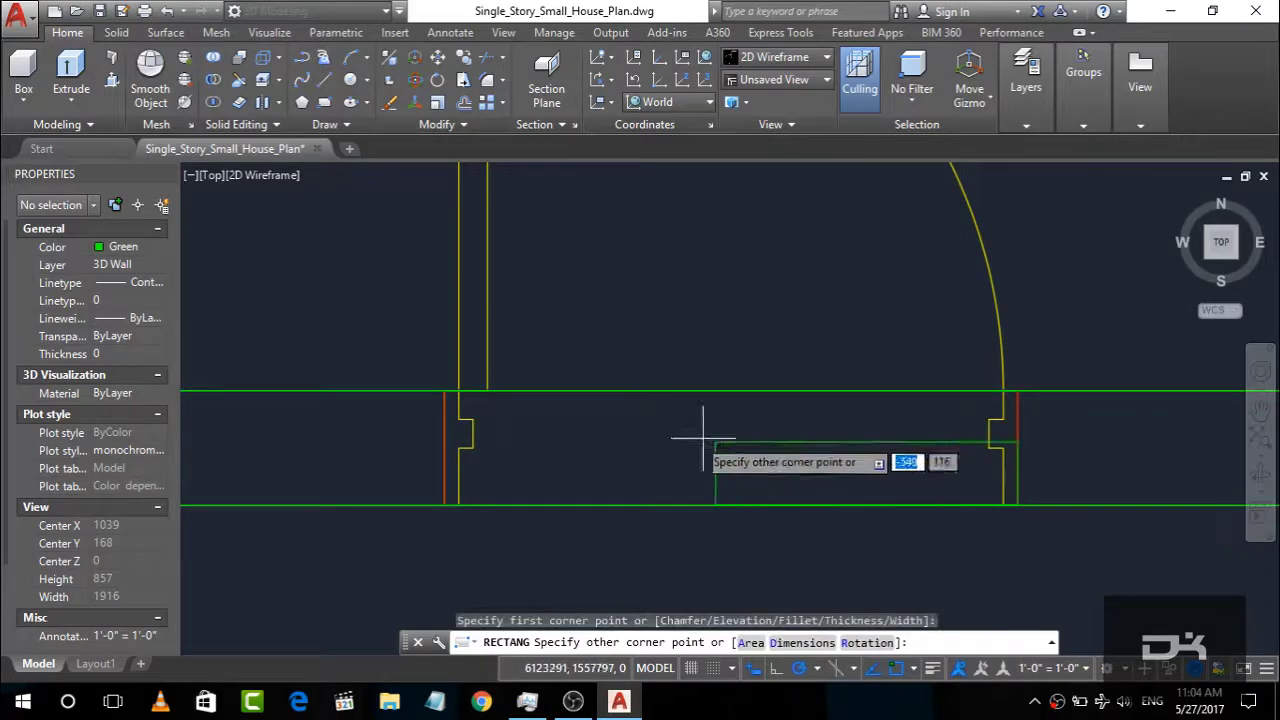
click(443, 422)
scroll(642, 571, down, 5)
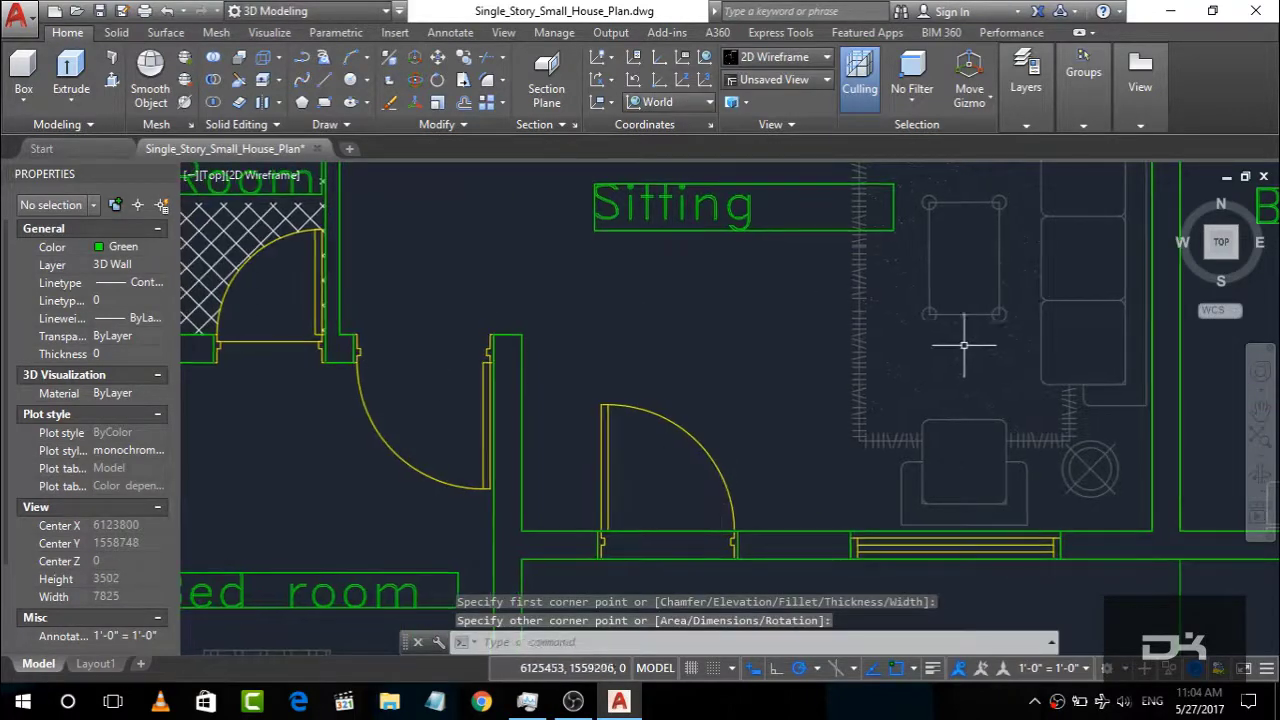
scroll(966, 343, down, 3)
scroll(886, 429, down, 2)
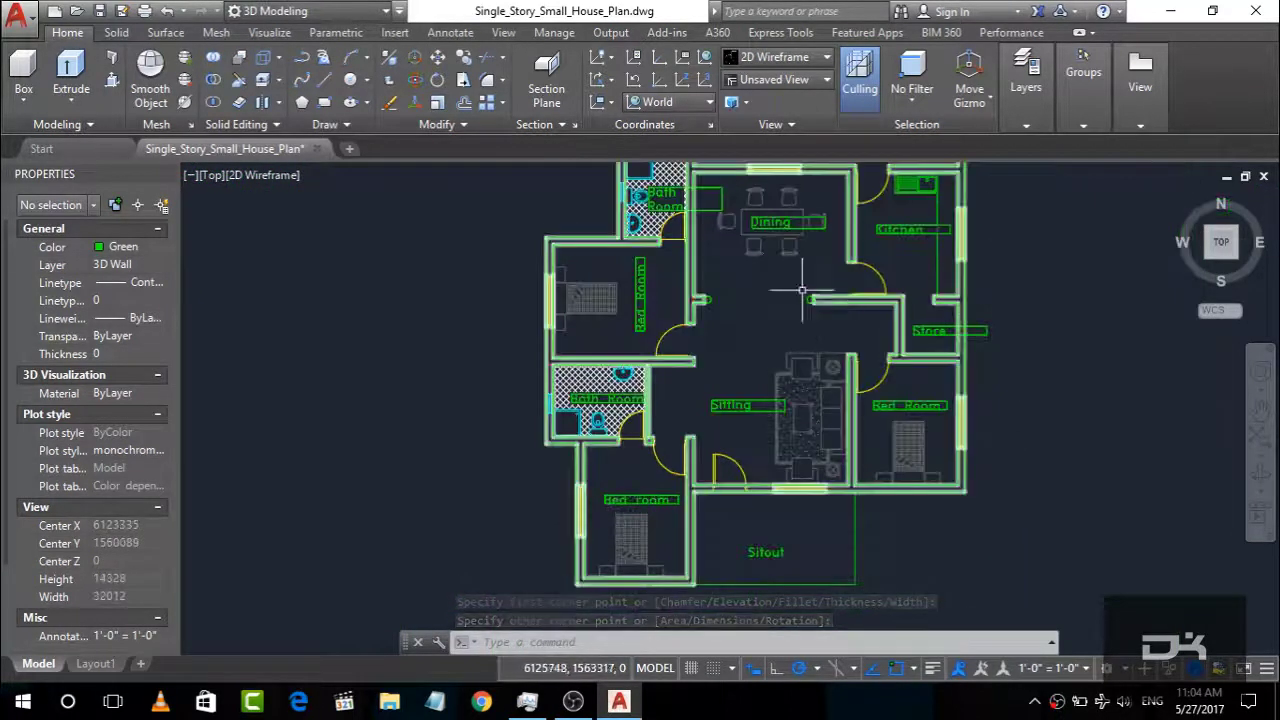
scroll(596, 500, down, 2)
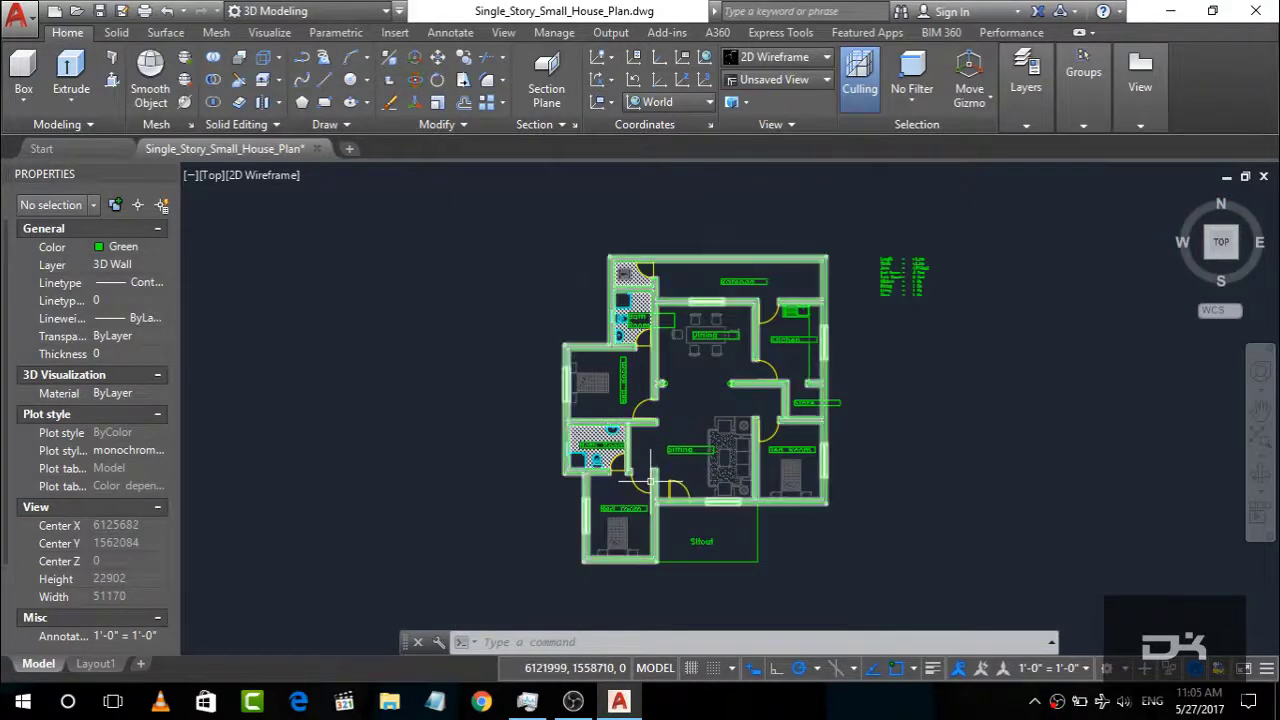
scroll(651, 482, up, 2)
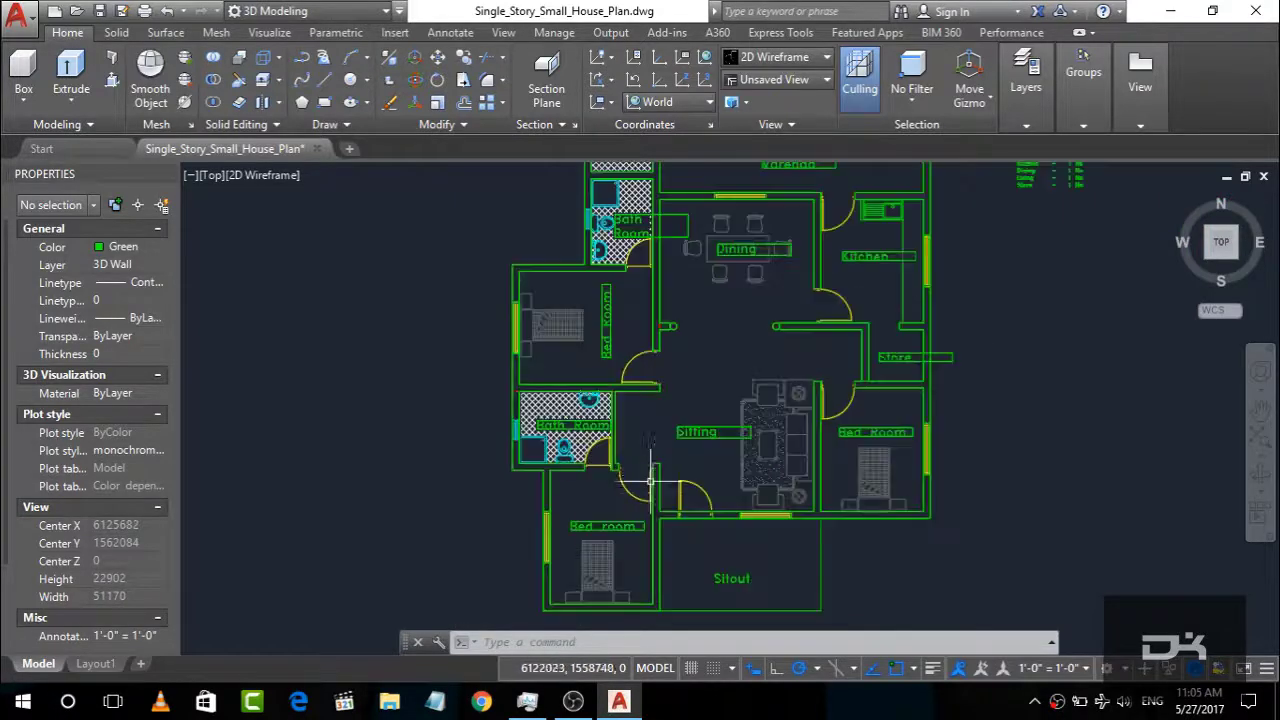
click(1177, 198)
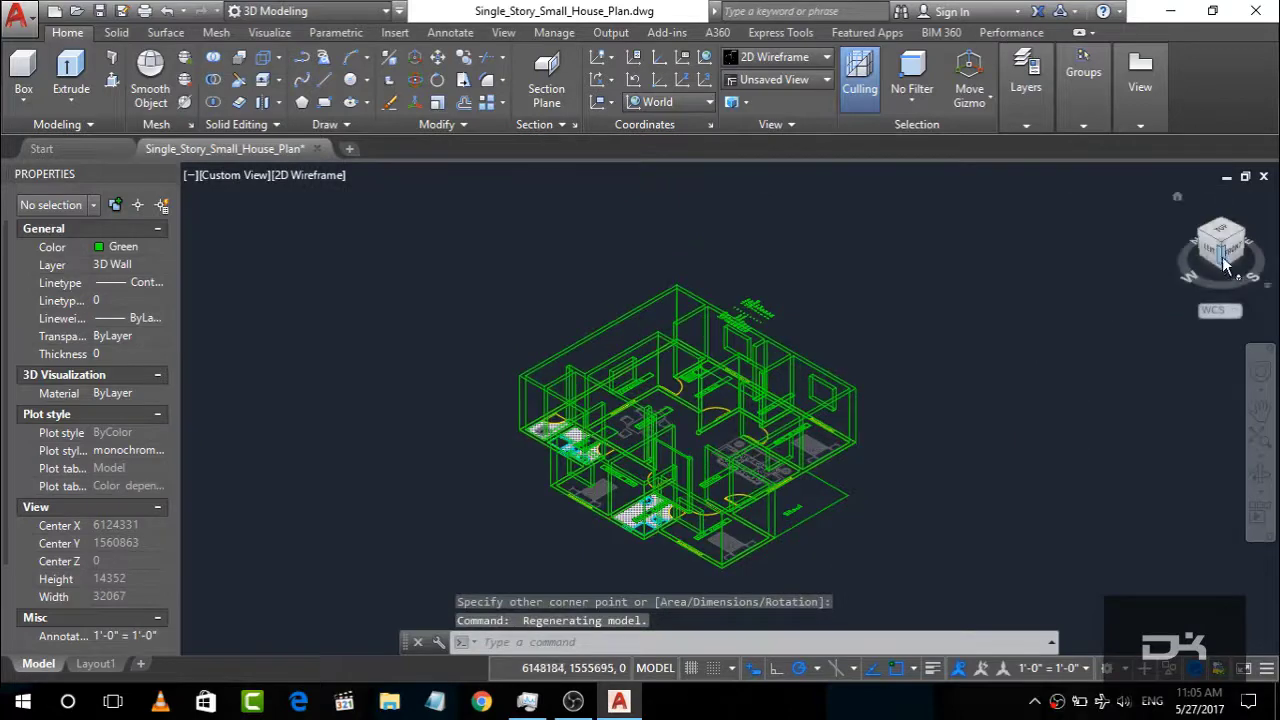
Step: Extrude the doorway rectangle 2100 units into a door box solid
mouse_move(1225, 262)
mouse_down()
mouse_move(1086, 286)
mouse_move(1057, 274)
mouse_up()
scroll(667, 490, up, 5)
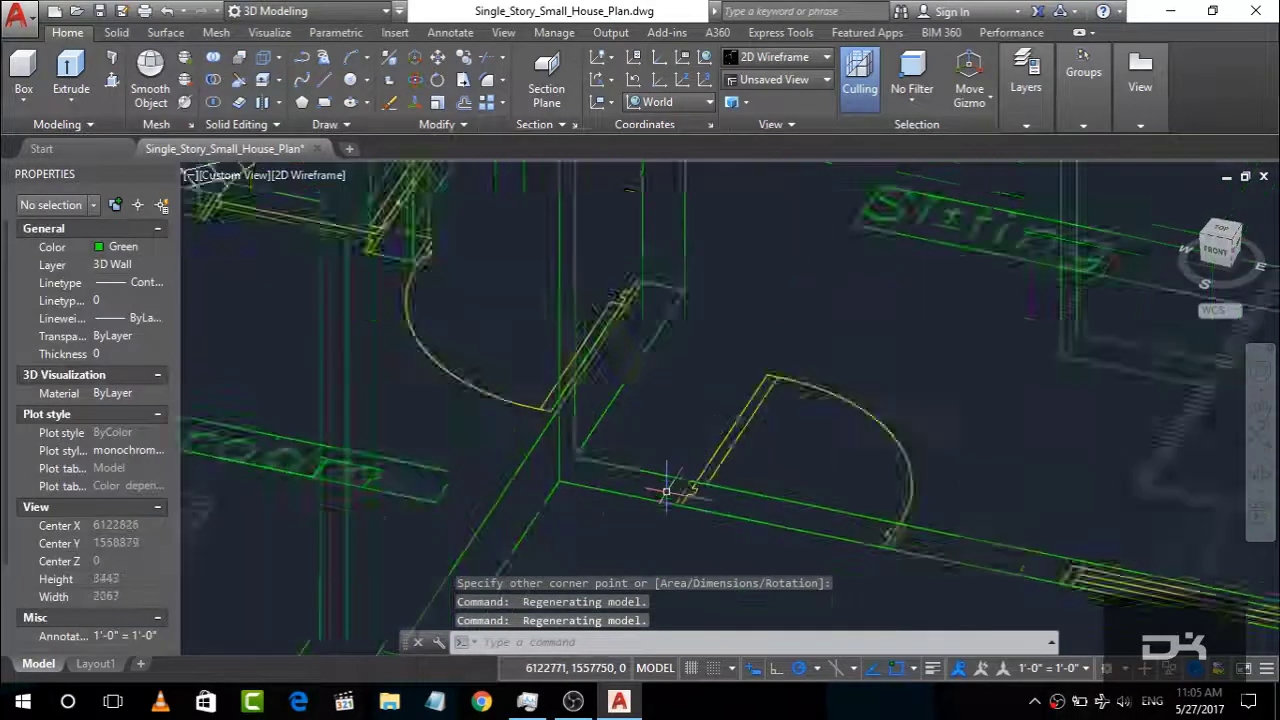
click(690, 492)
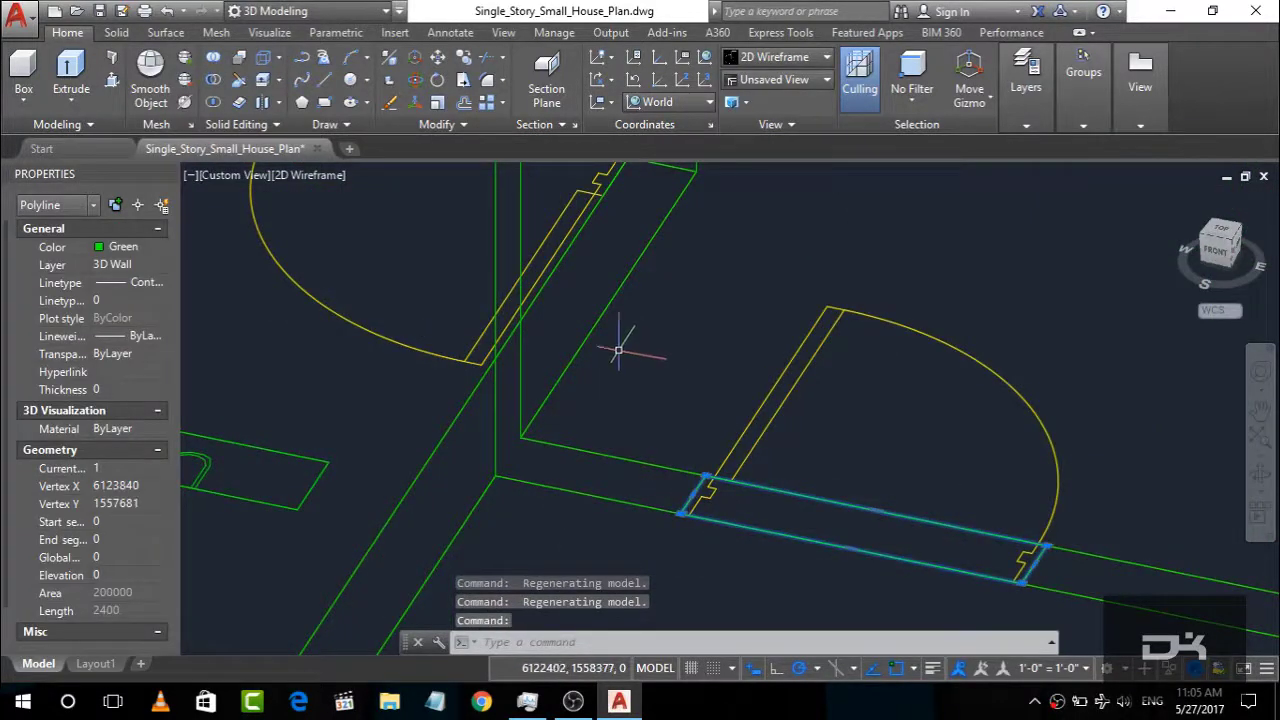
click(70, 75)
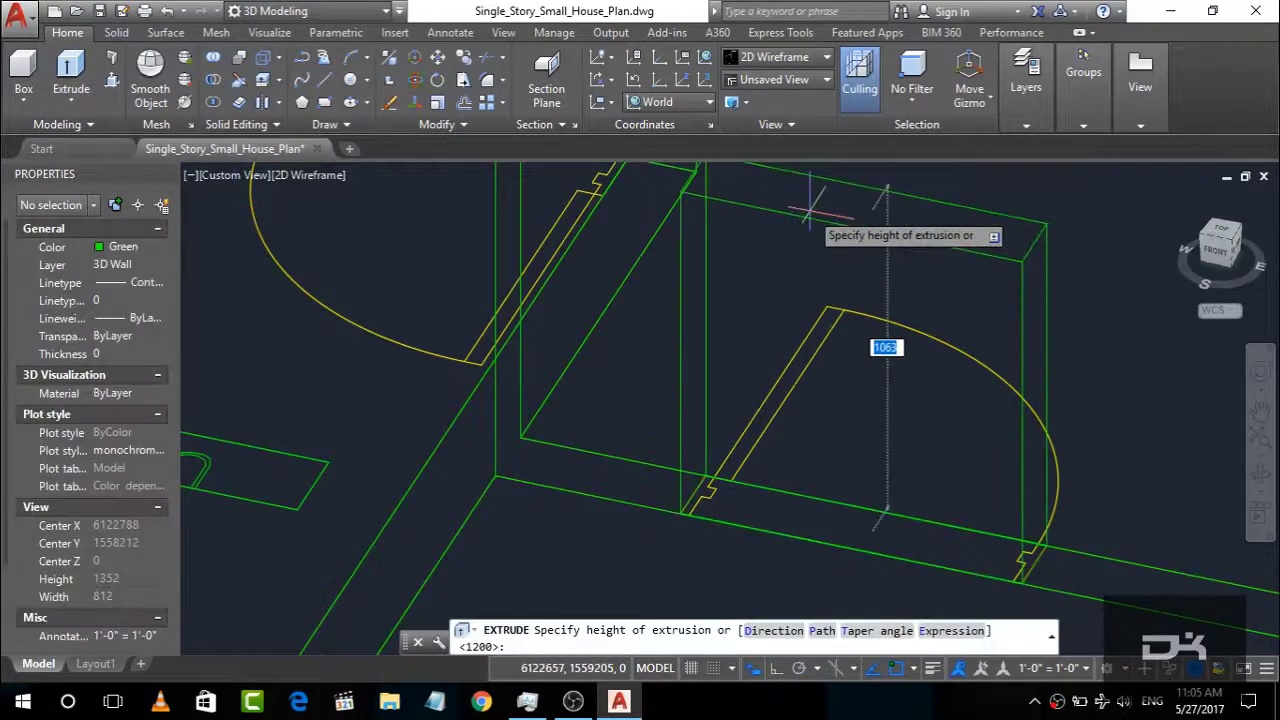
text(0)
key(Return)
scroll(627, 440, down, 5)
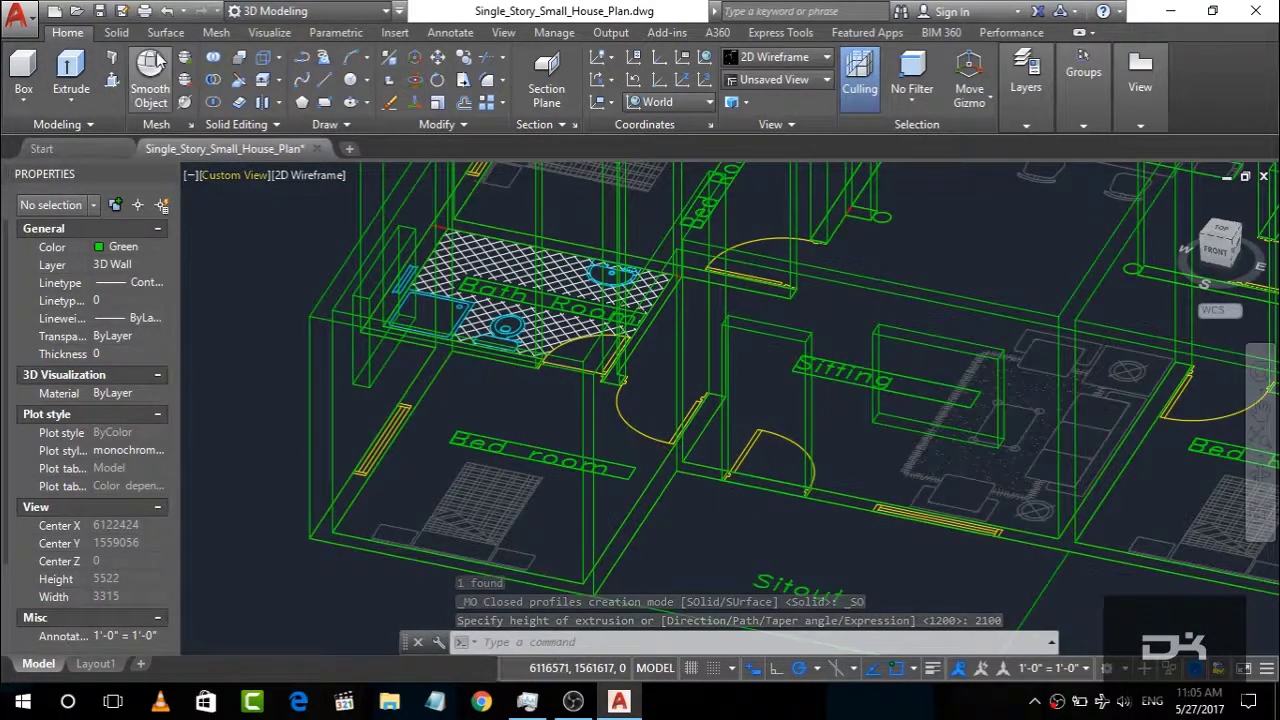
Step: Subtract the door box from the wall solid to cut the doorway
click(116, 32)
click(402, 75)
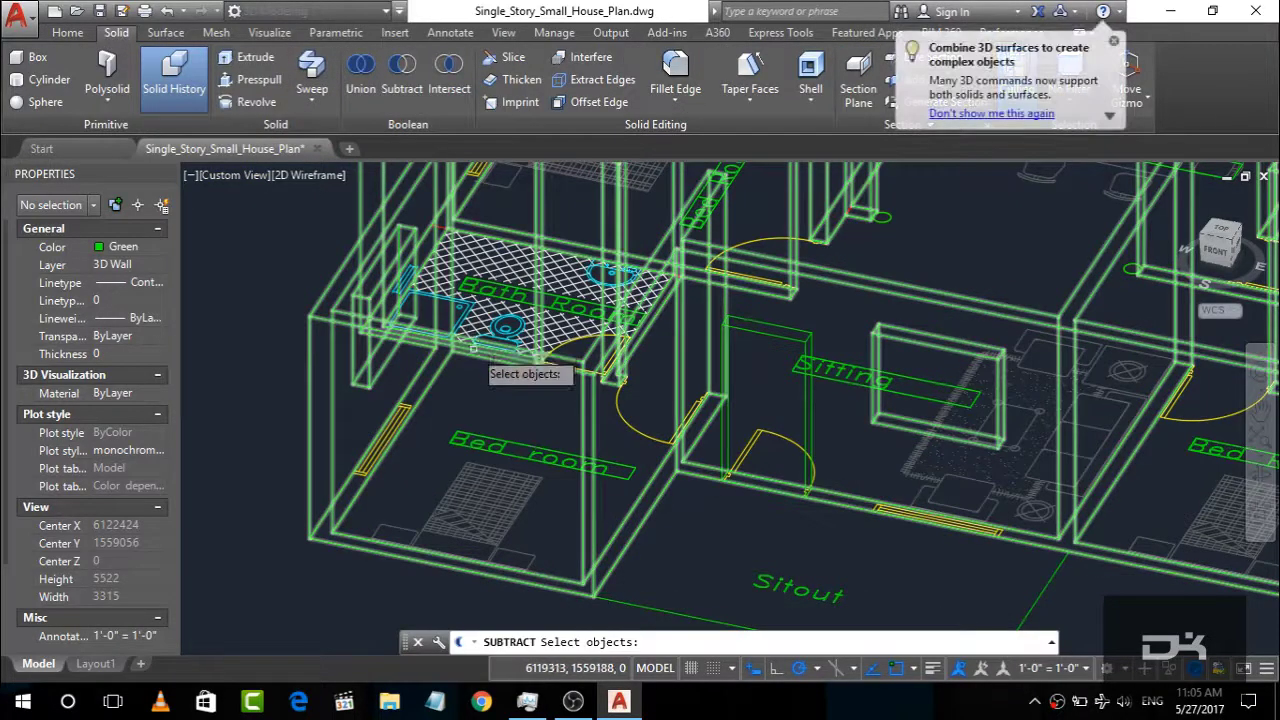
click(478, 346)
key(Return)
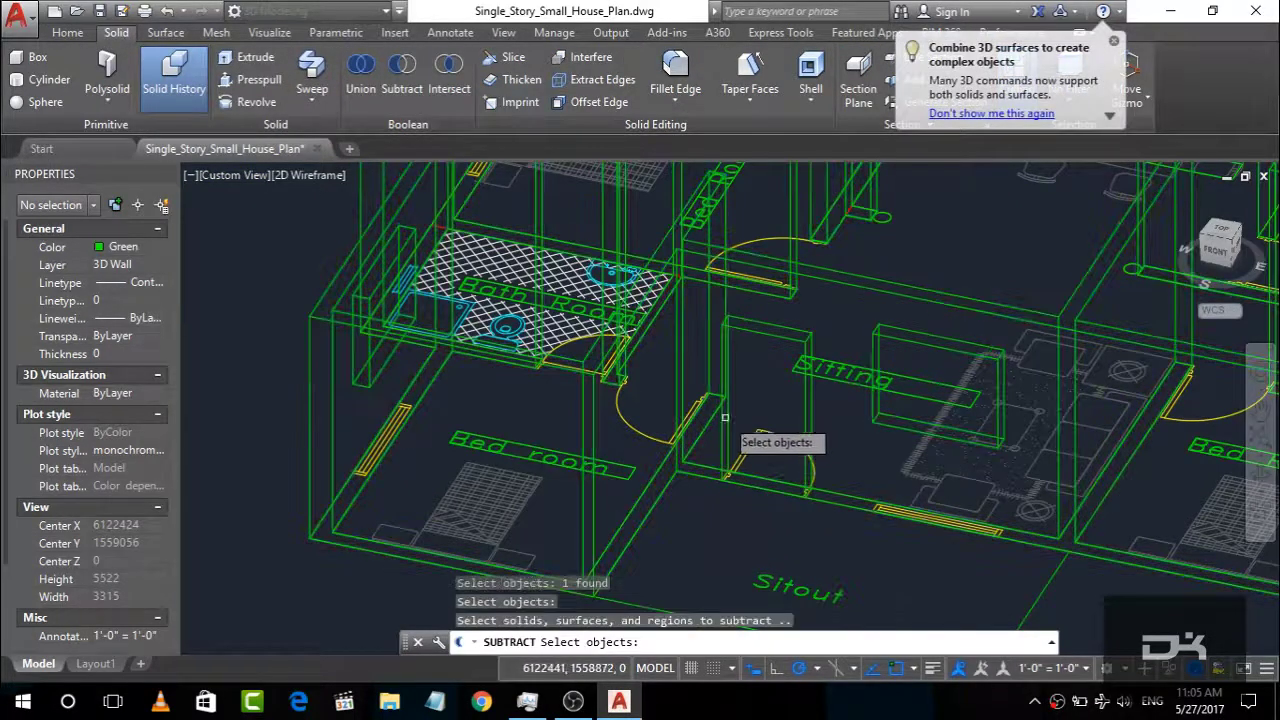
click(740, 410)
key(Return)
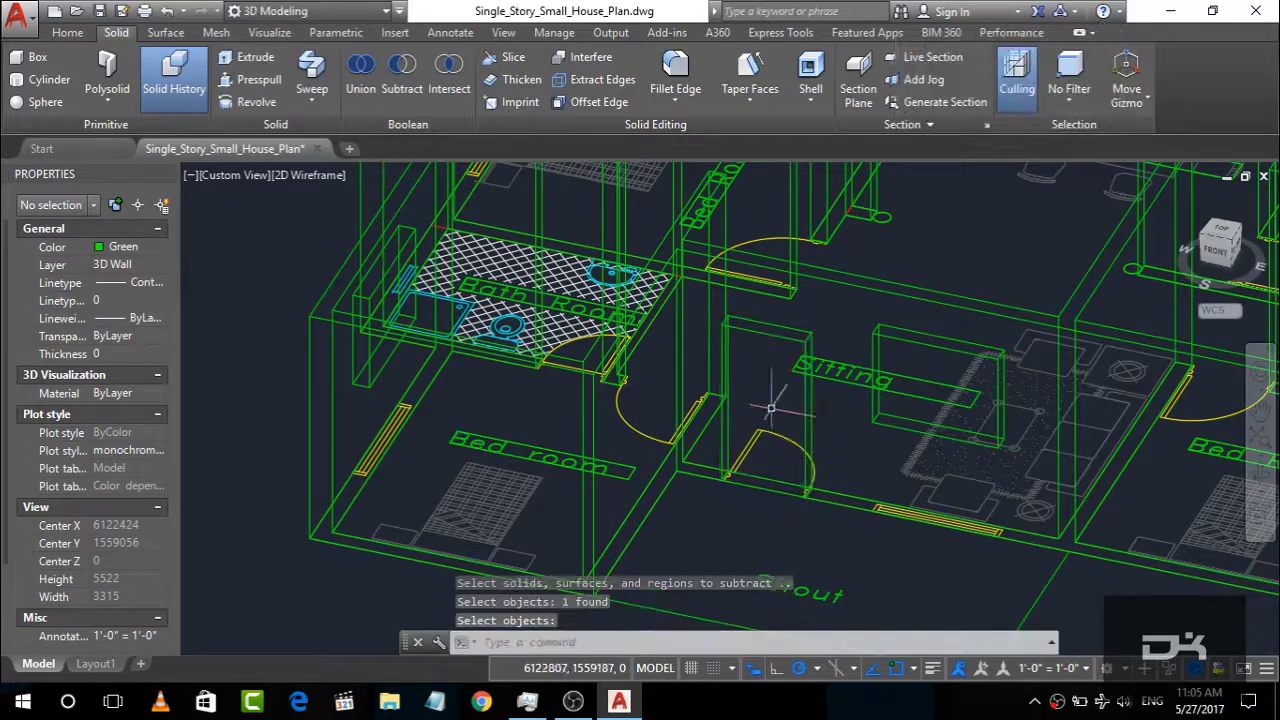
click(67, 32)
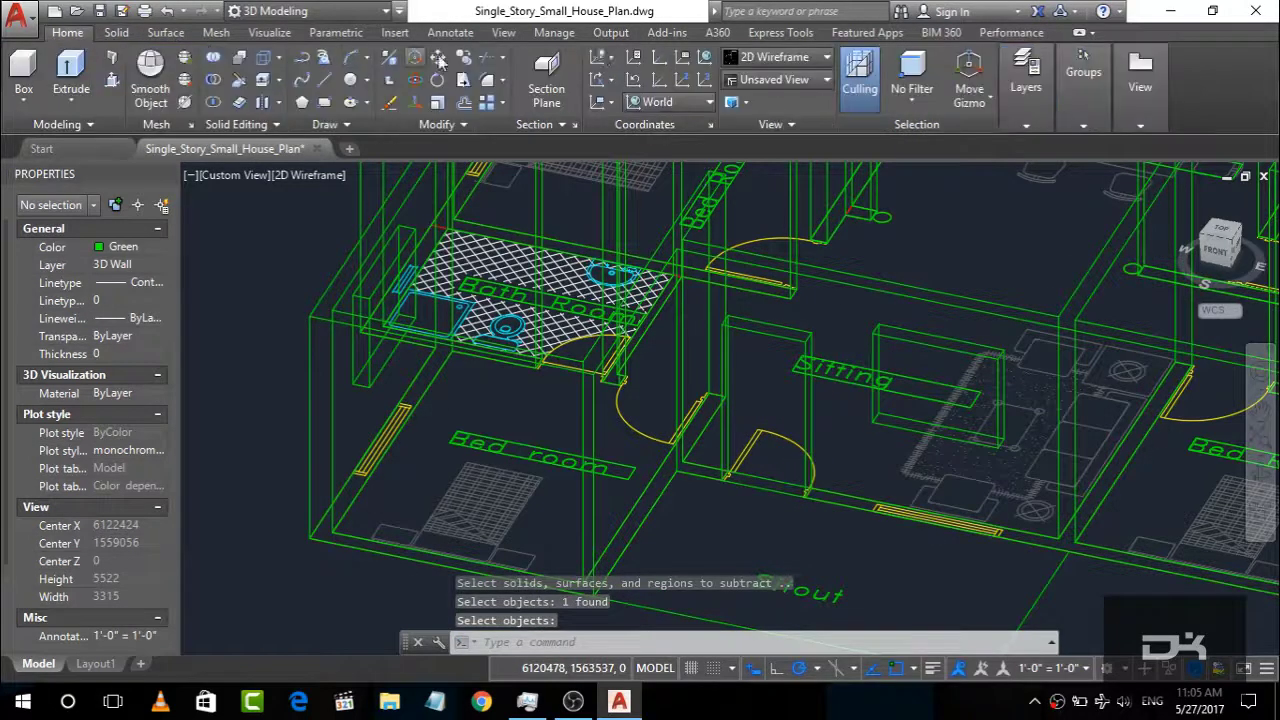
Step: Shade the model in Conceptual style and check it from top and isometric views
click(793, 62)
click(970, 112)
scroll(1040, 195, down, 2)
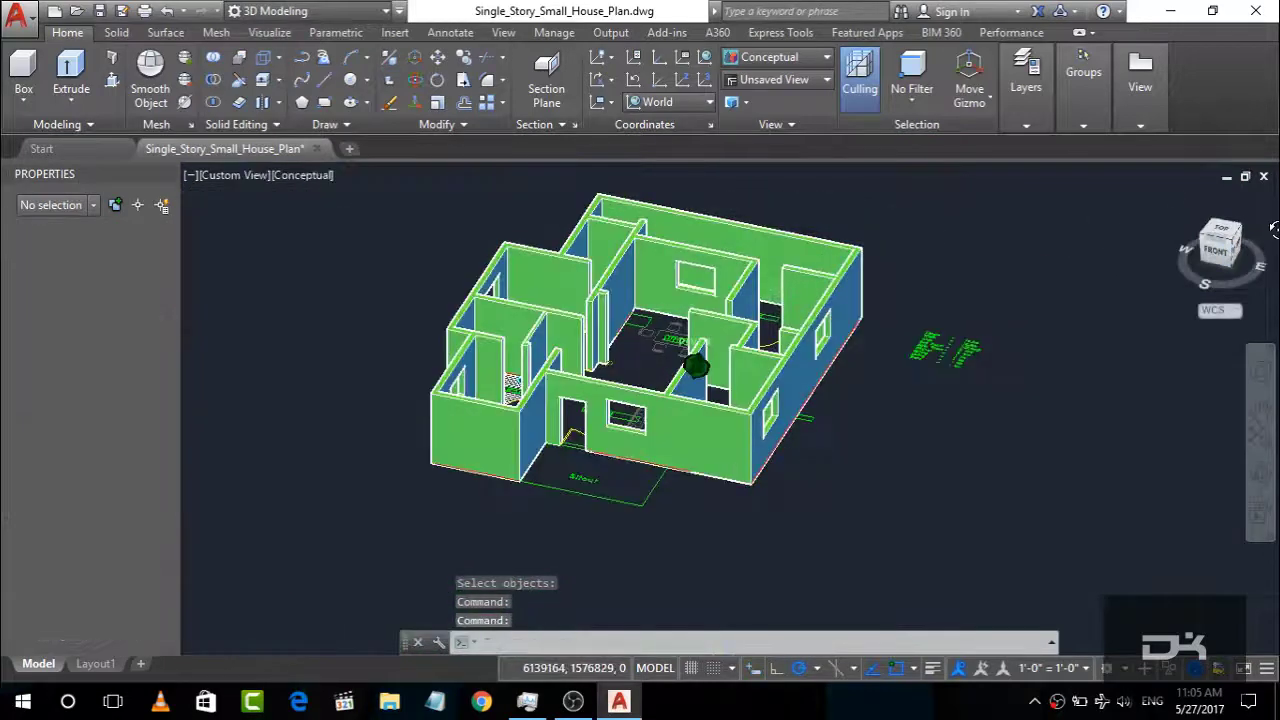
click(1221, 232)
click(1179, 196)
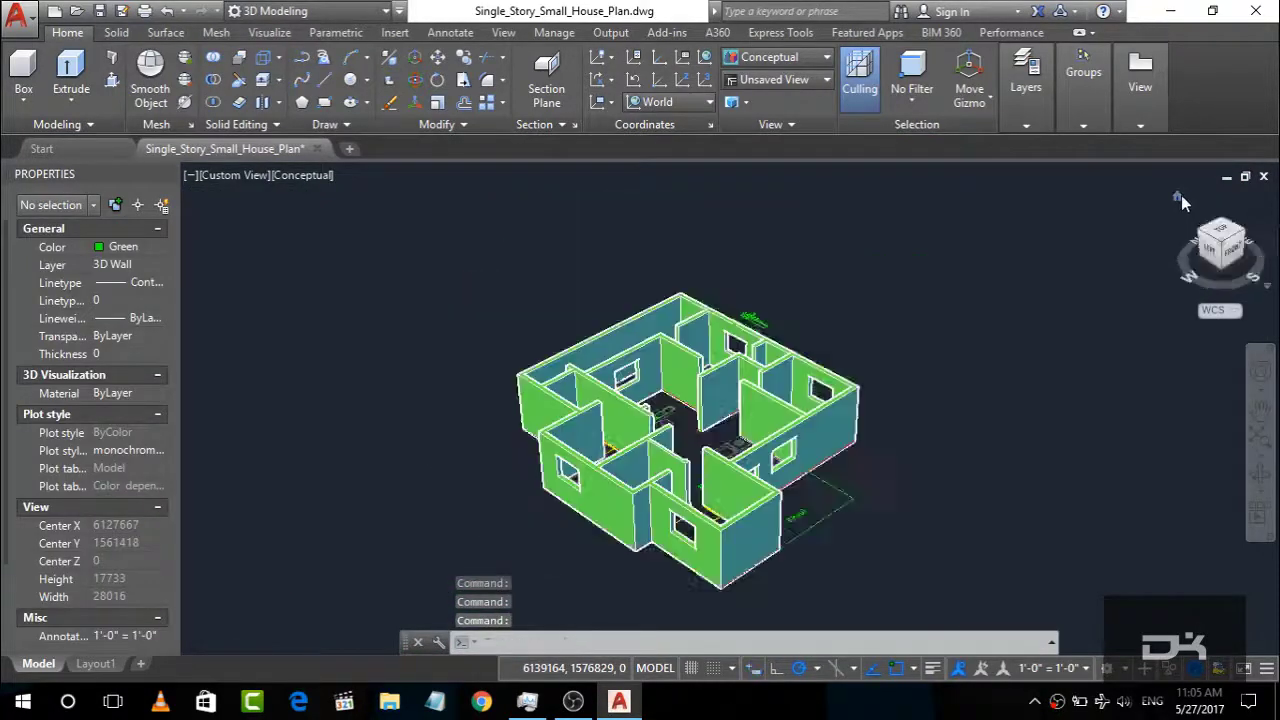
scroll(821, 482, up, 1)
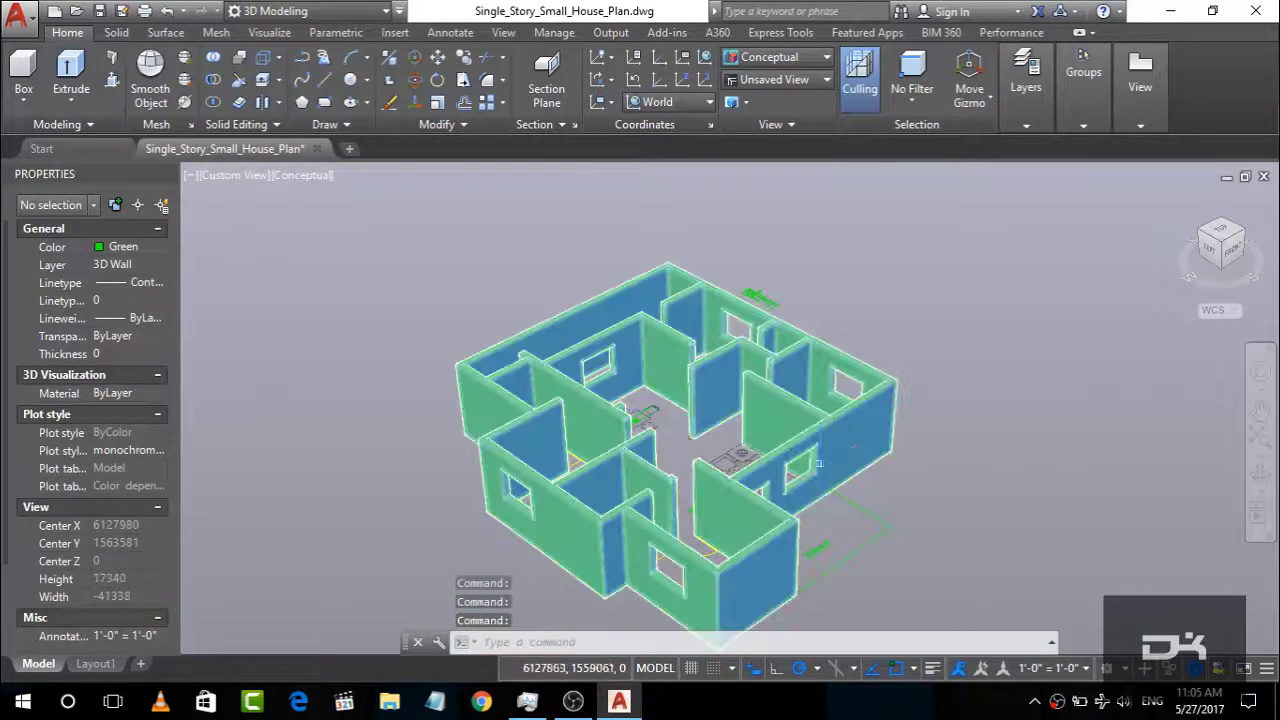
scroll(848, 163, up, 1)
Step: Switch to 3D Wireframe, then 2D Wireframe, and view the plan from Top
click(775, 57)
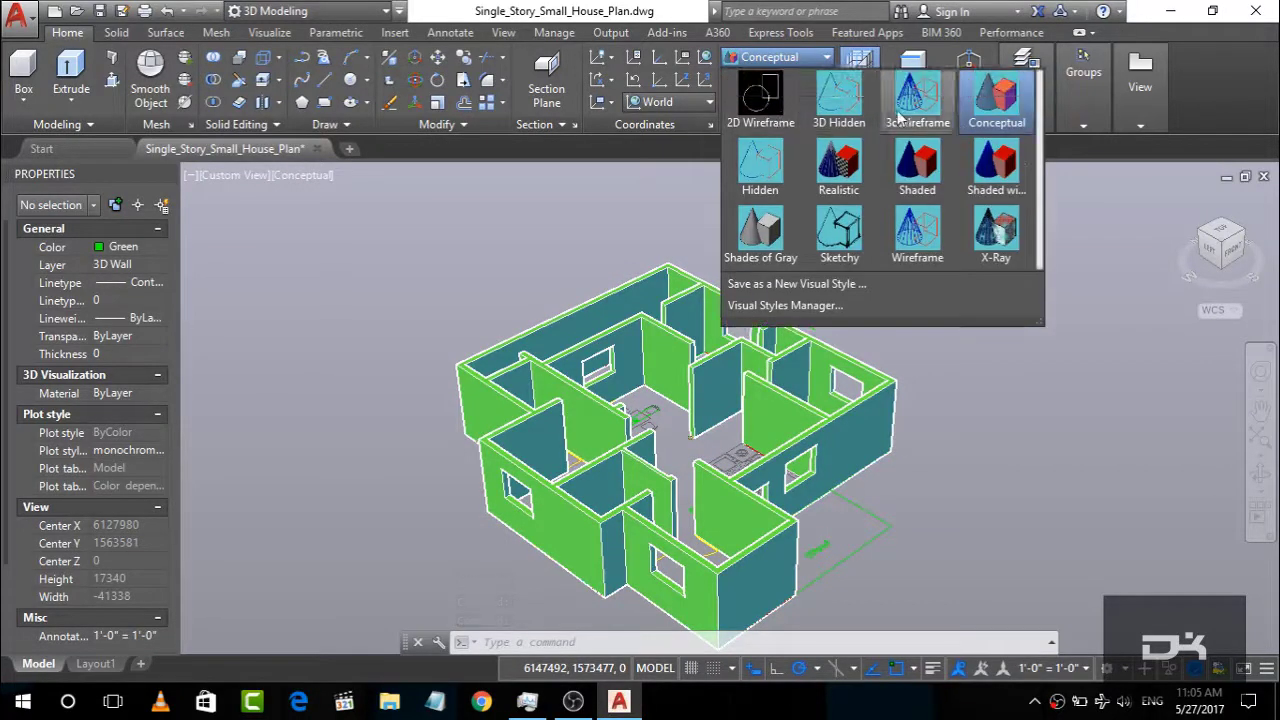
click(925, 105)
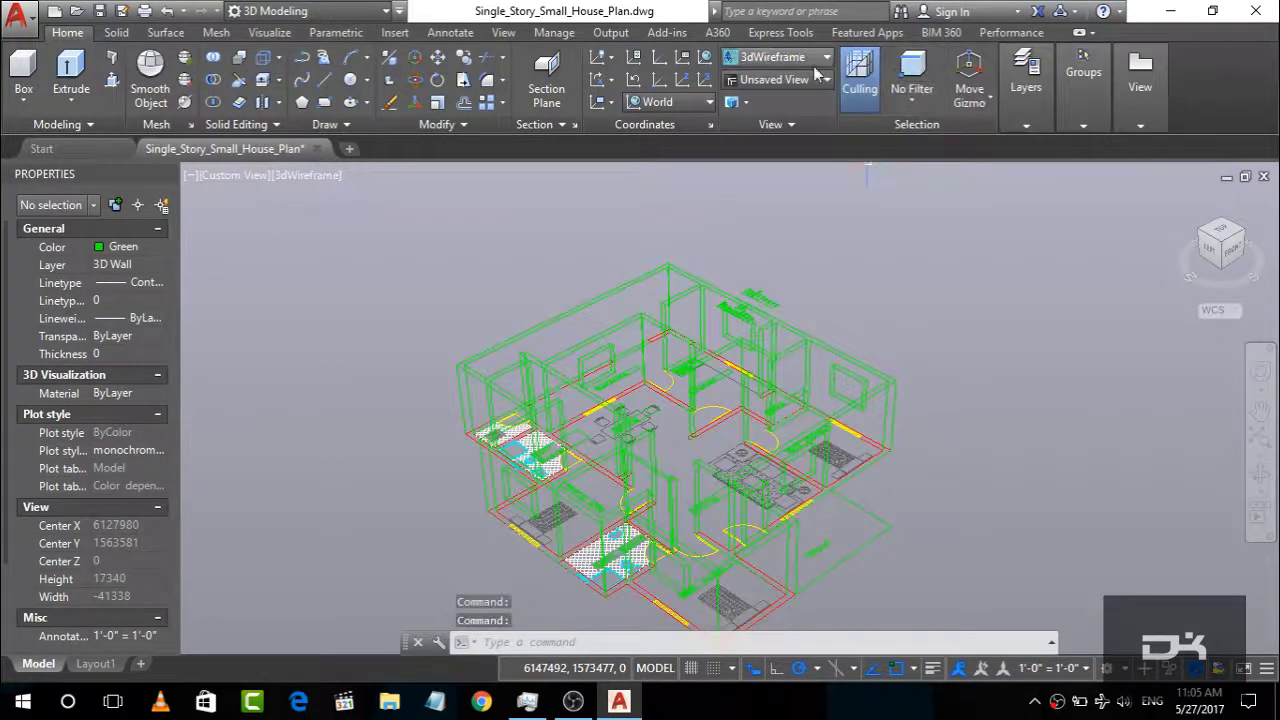
click(775, 57)
click(757, 143)
scroll(755, 378, up, 3)
scroll(755, 378, down, 3)
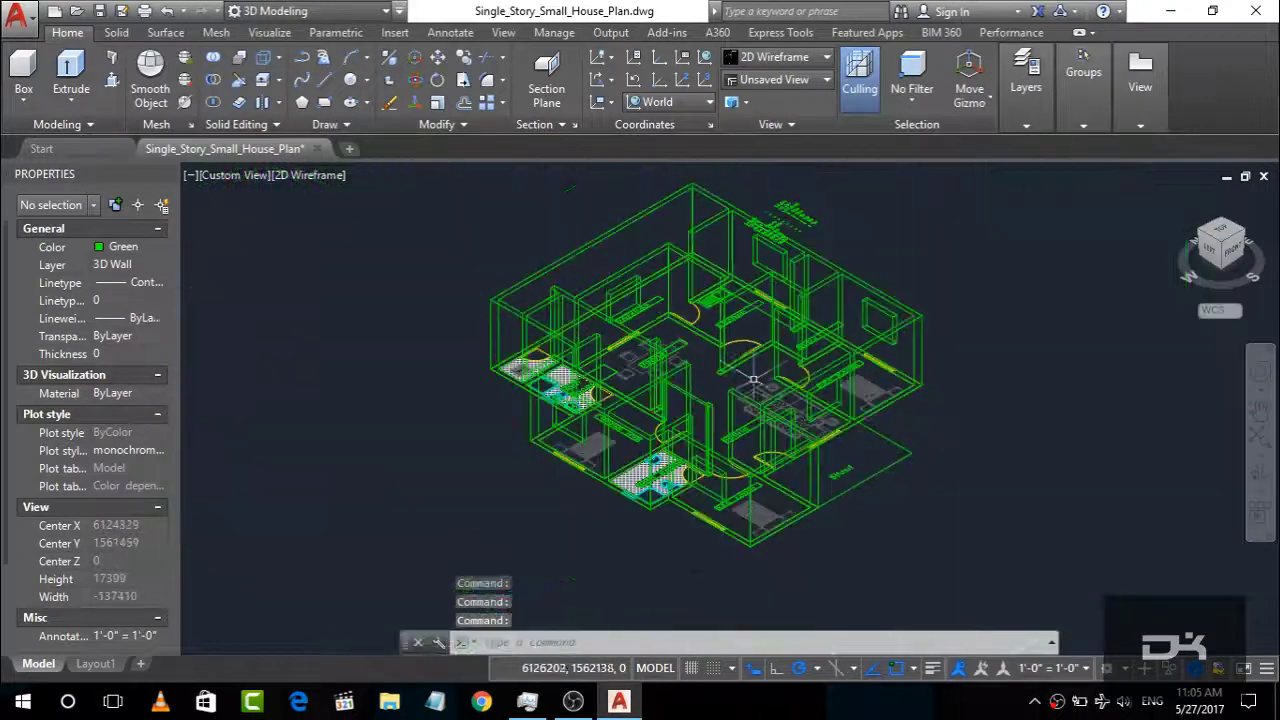
click(1237, 237)
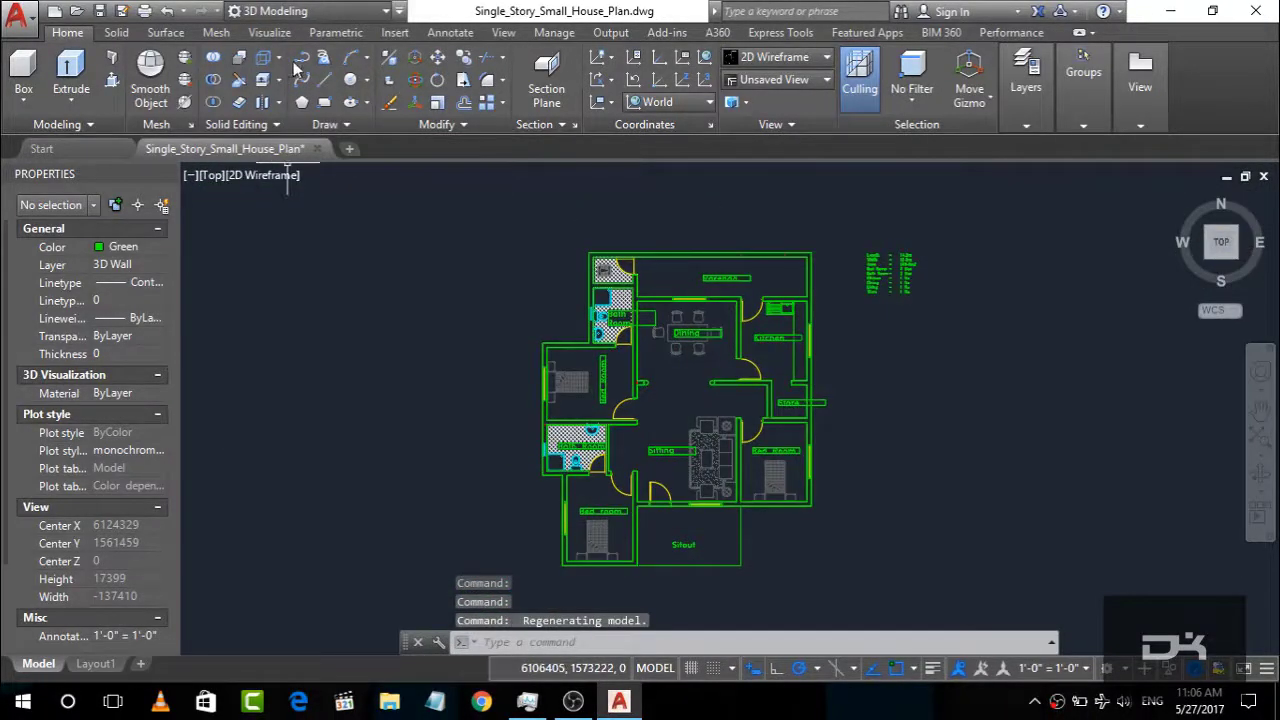
Step: Trace the outer wall corners with a polyline enclosing area 139610000, perimeter 62900
click(306, 58)
scroll(793, 243, up, 3)
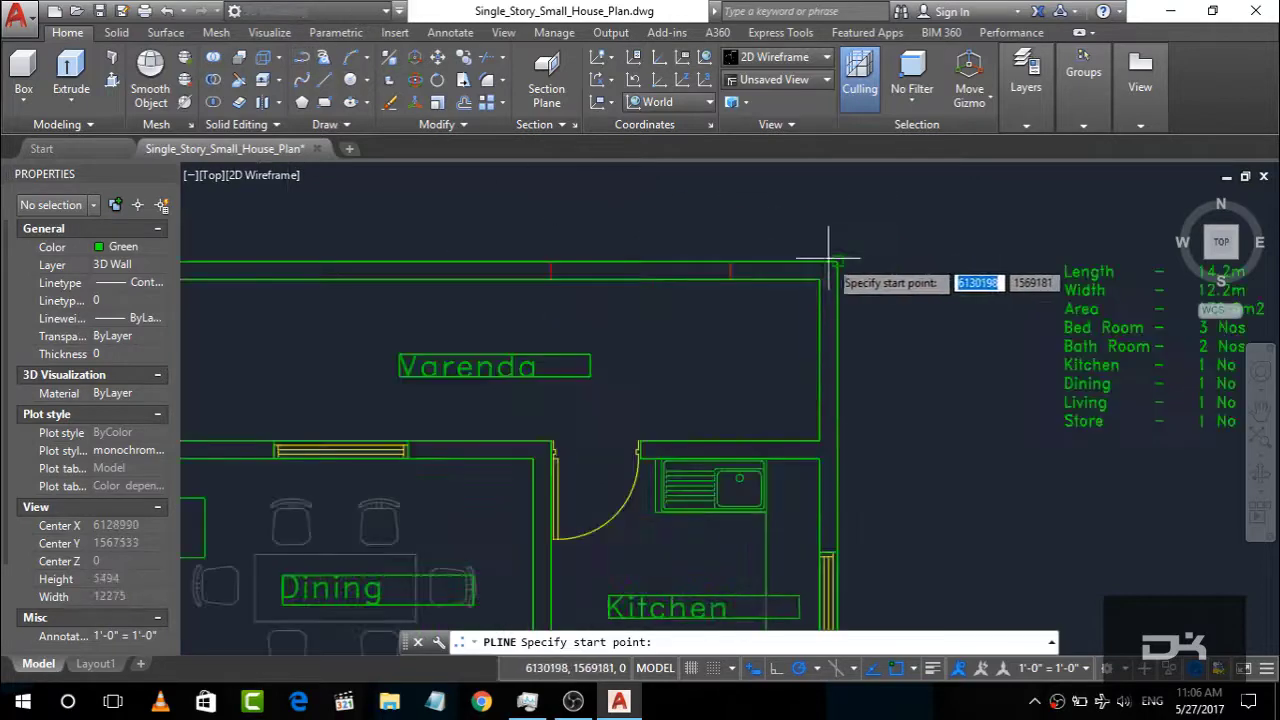
click(860, 218)
scroll(860, 218, down, 1)
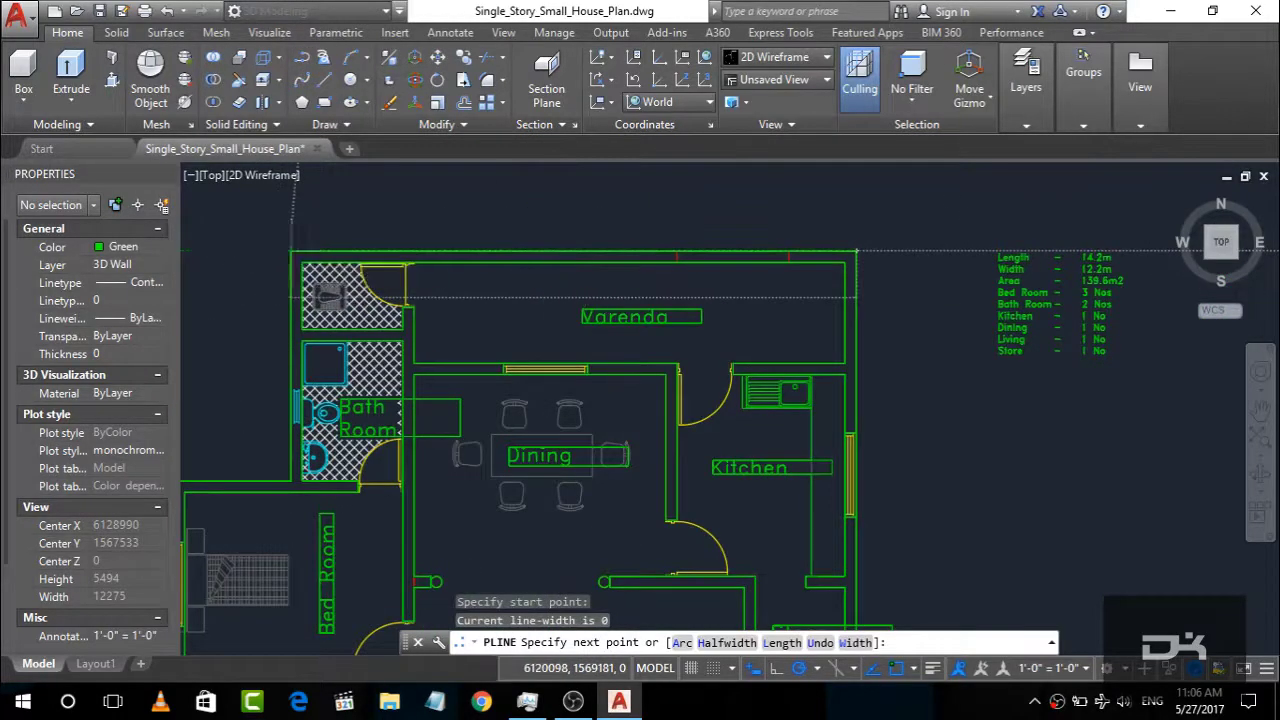
click(292, 483)
scroll(765, 337, down, 3)
scroll(405, 372, up, 5)
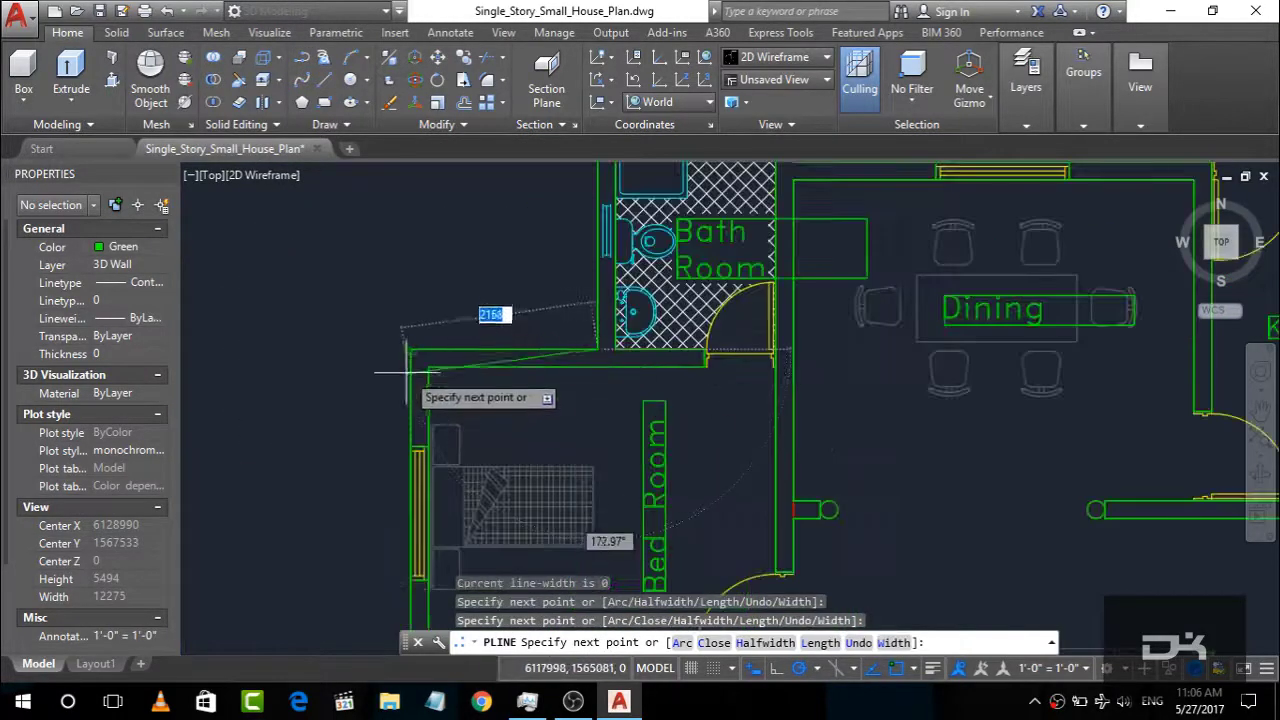
click(408, 349)
scroll(406, 300, down, 4)
scroll(410, 300, up, 4)
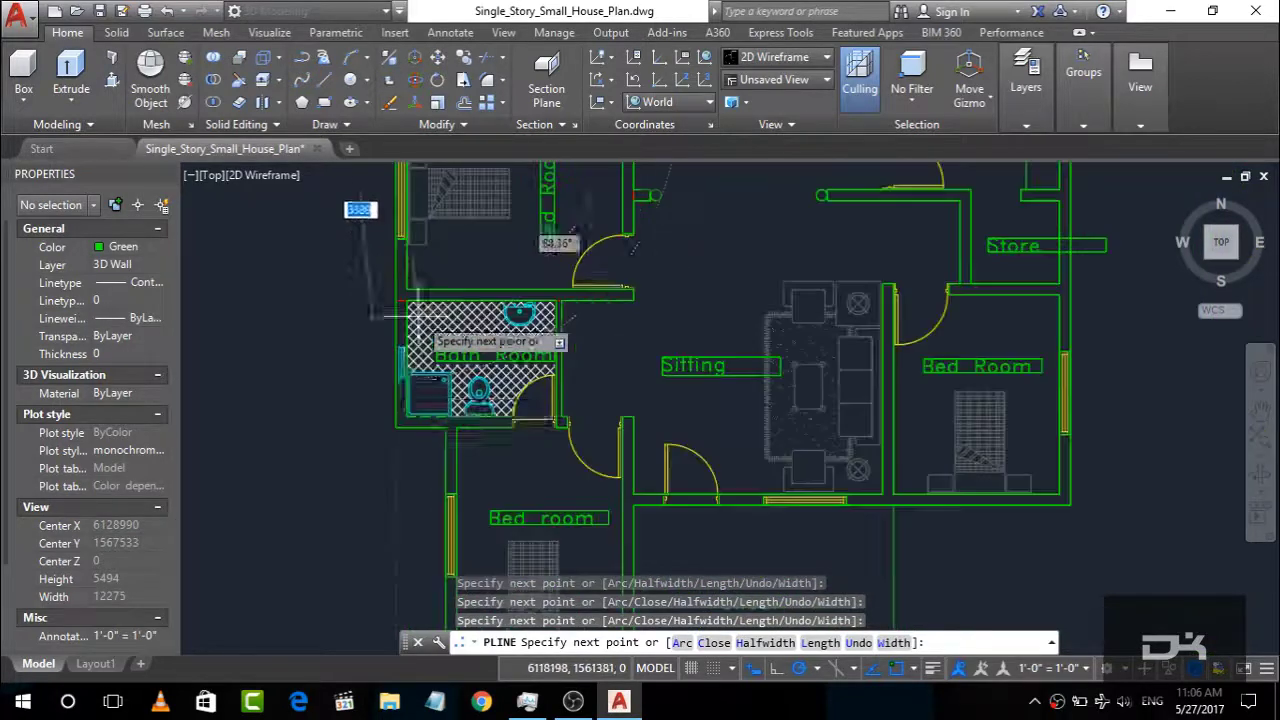
scroll(440, 425, down, 3)
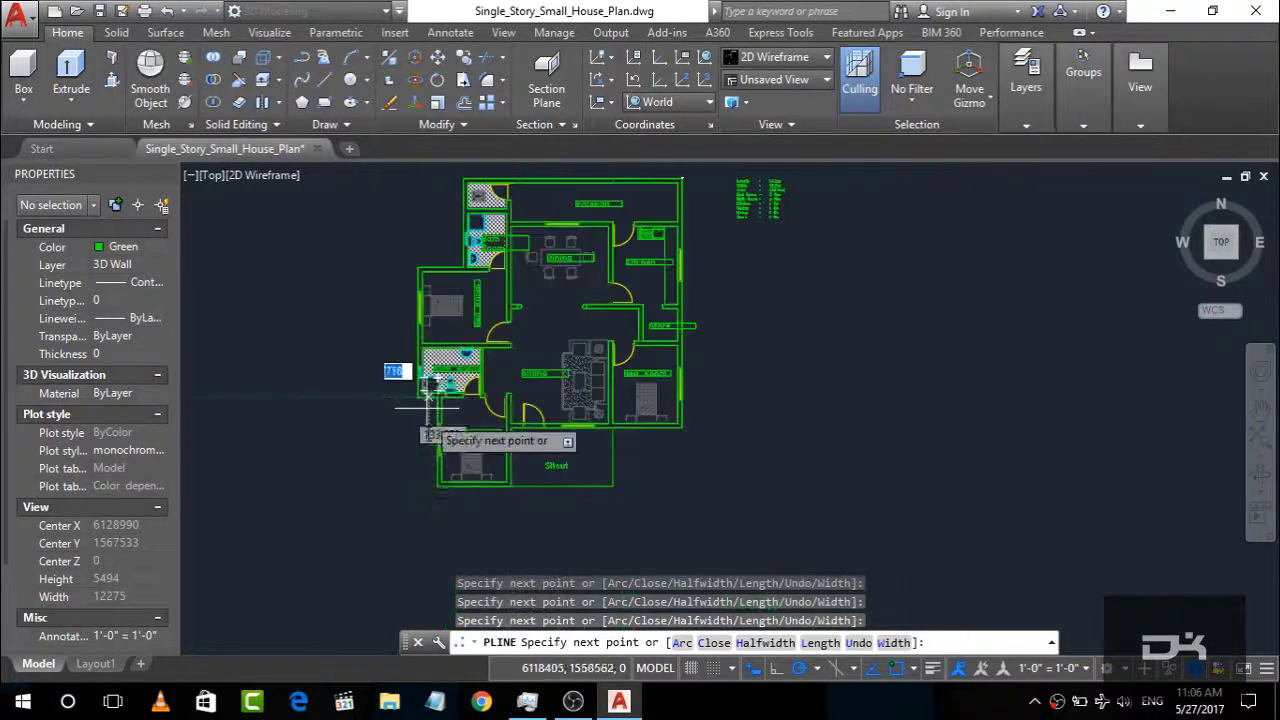
scroll(435, 410, up, 5)
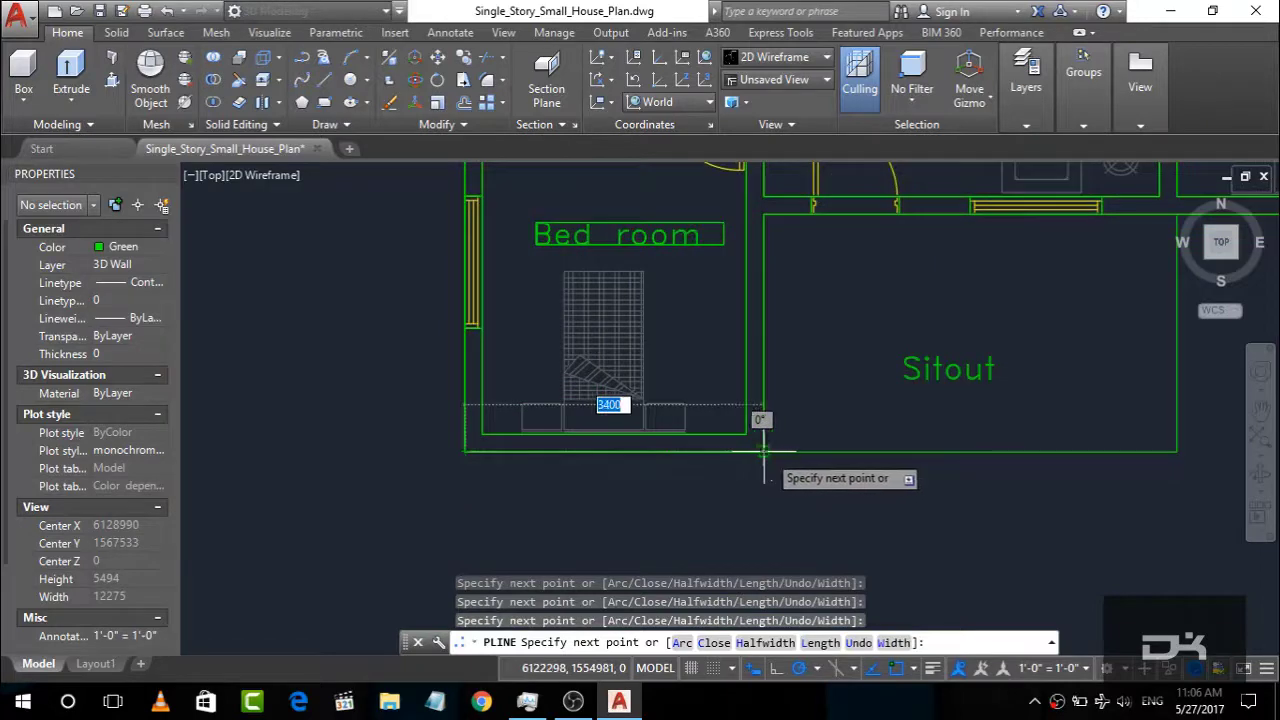
scroll(310, 410, down, 3)
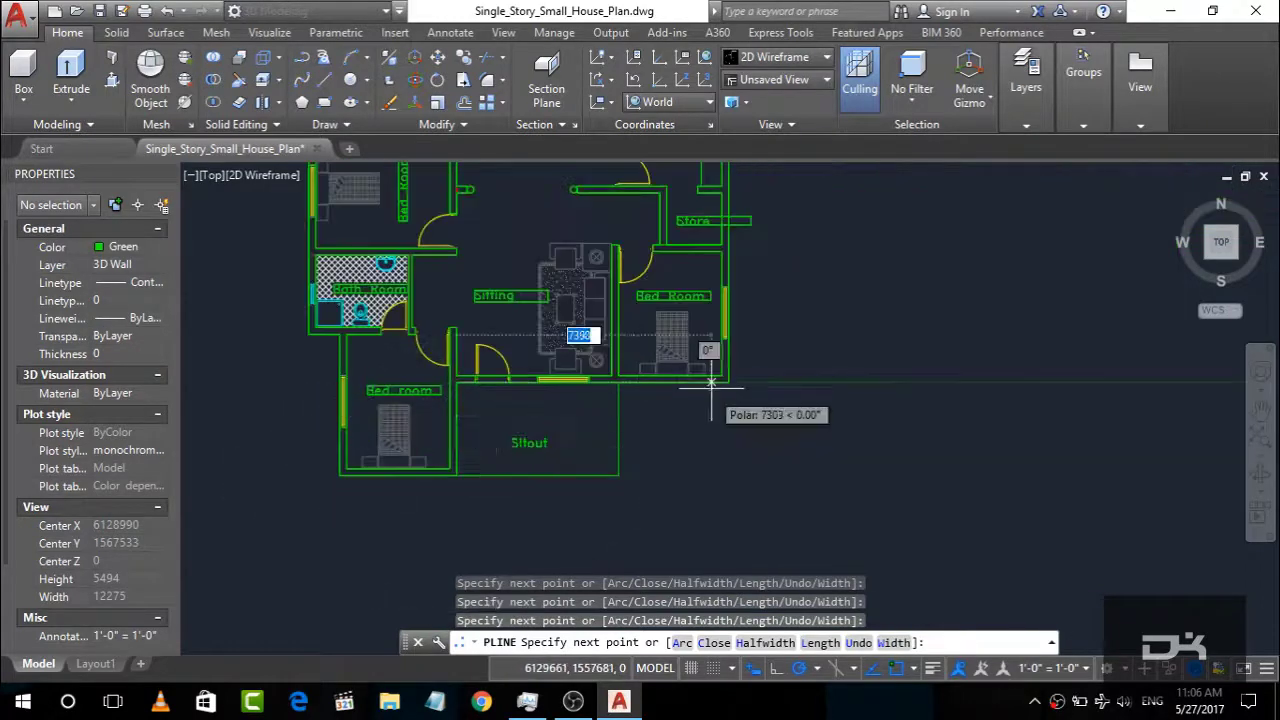
scroll(700, 425, down, 3)
scroll(725, 305, up, 8)
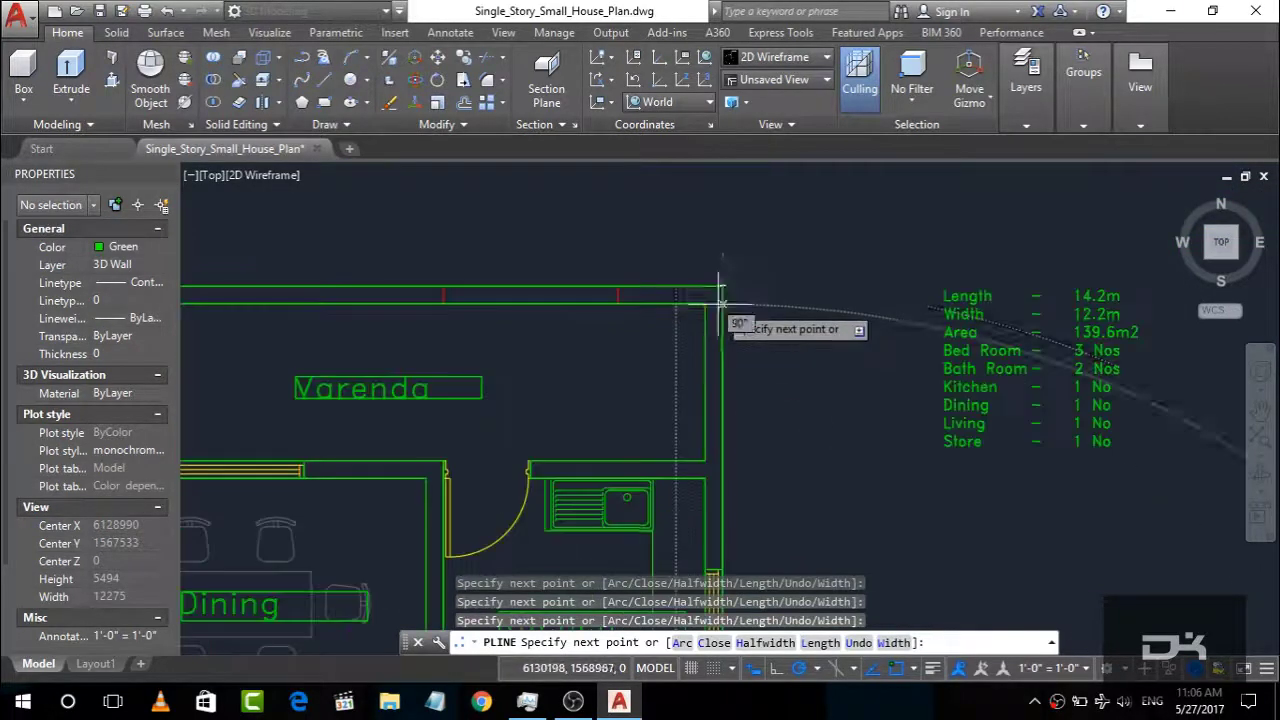
scroll(840, 320, down, 2)
scroll(640, 320, up, 2)
scroll(380, 285, up, 3)
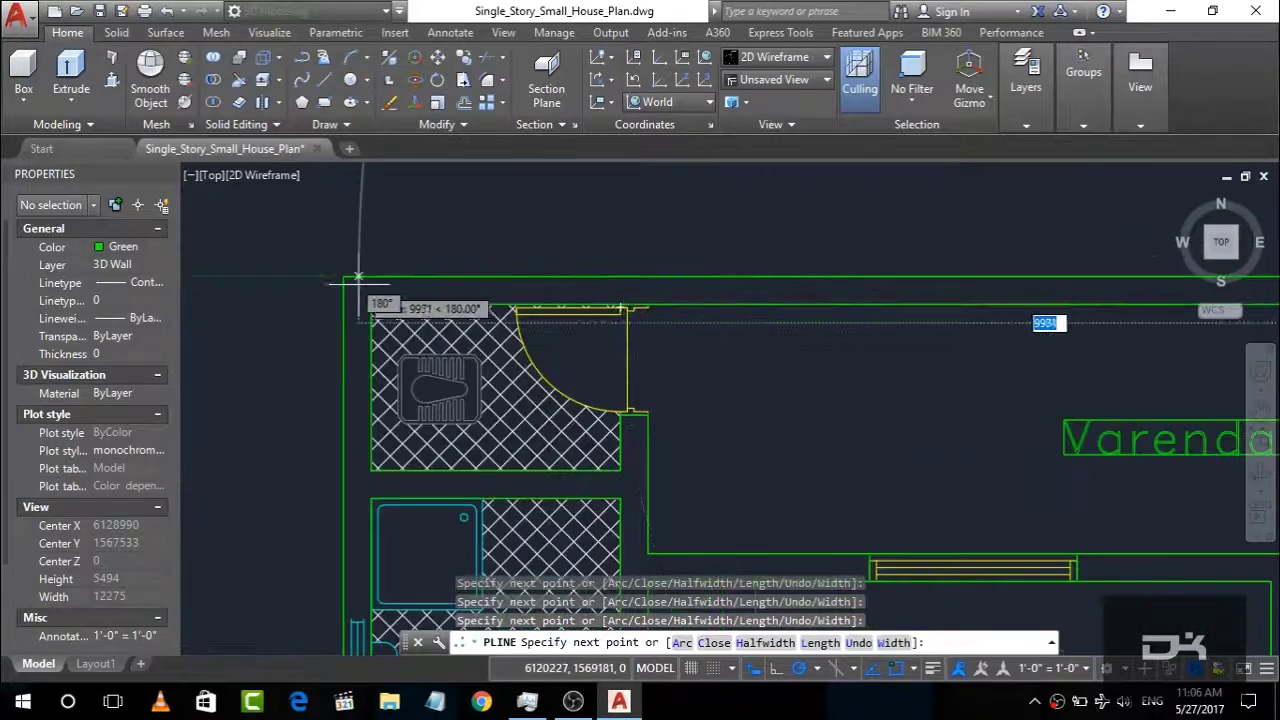
key(Return)
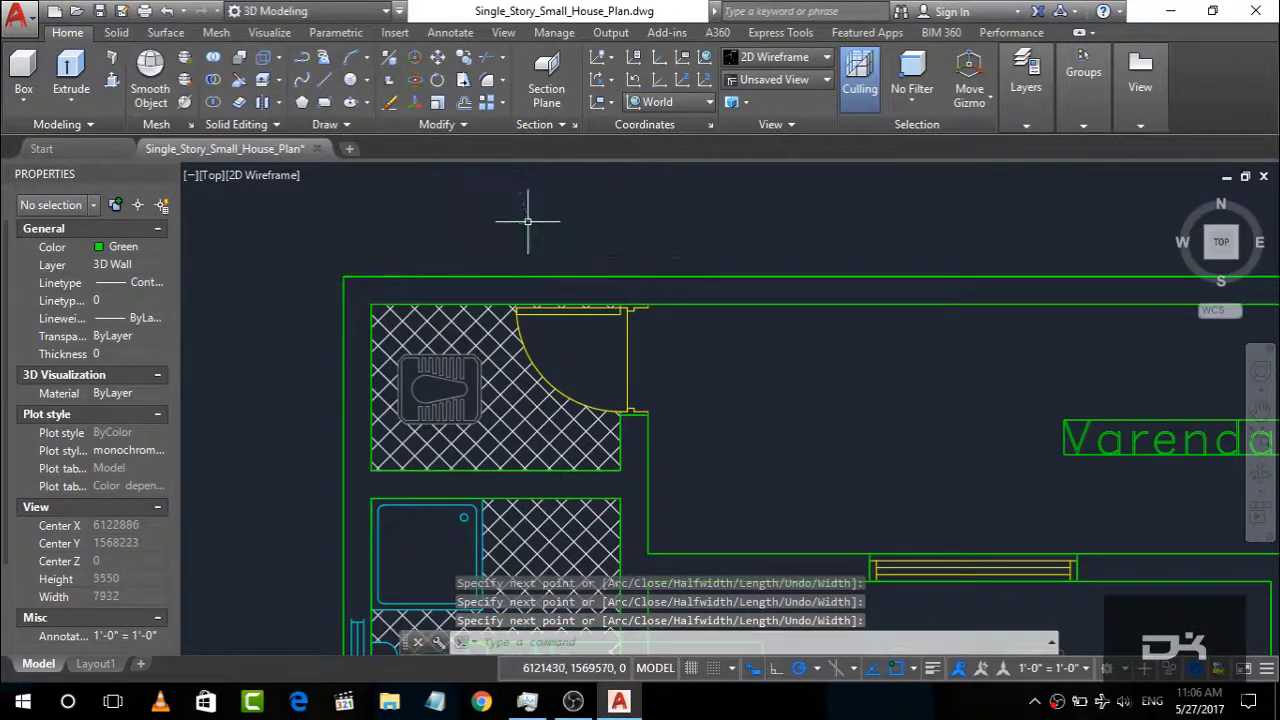
click(468, 275)
scroll(726, 235, down, 4)
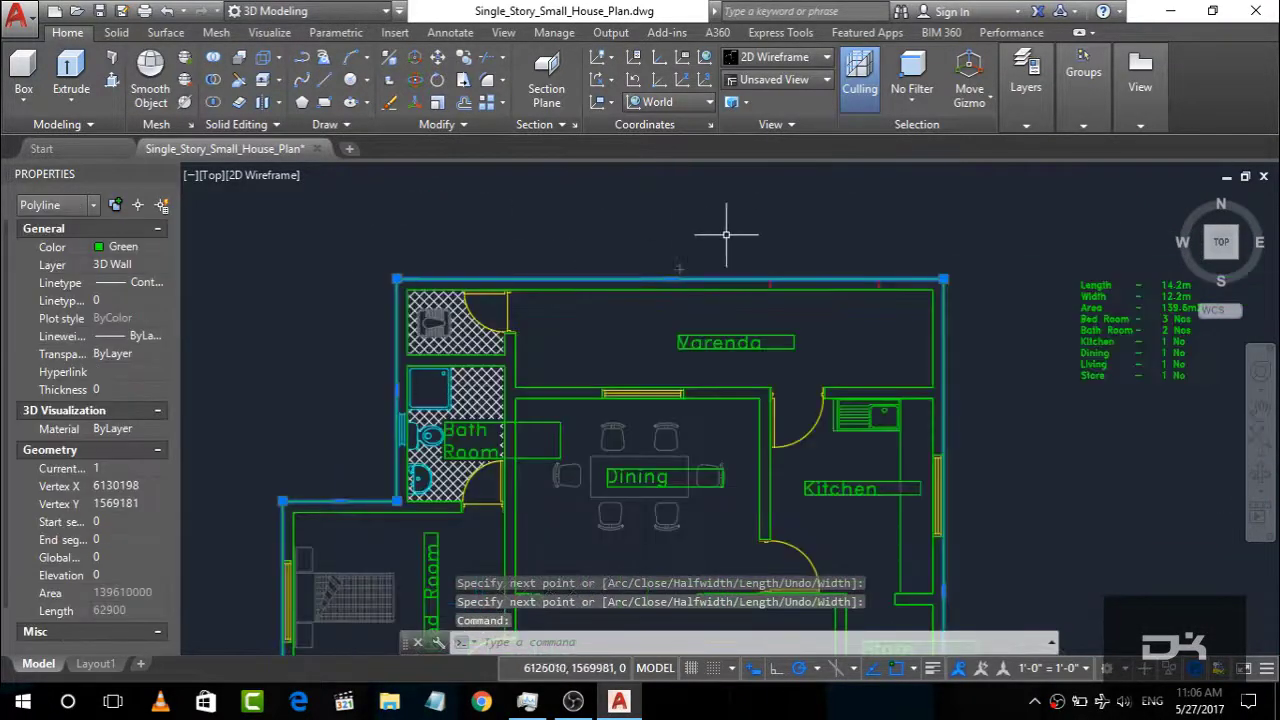
Step: From the isometric home view, move the outline polyline up by 0,0,3000
click(1178, 200)
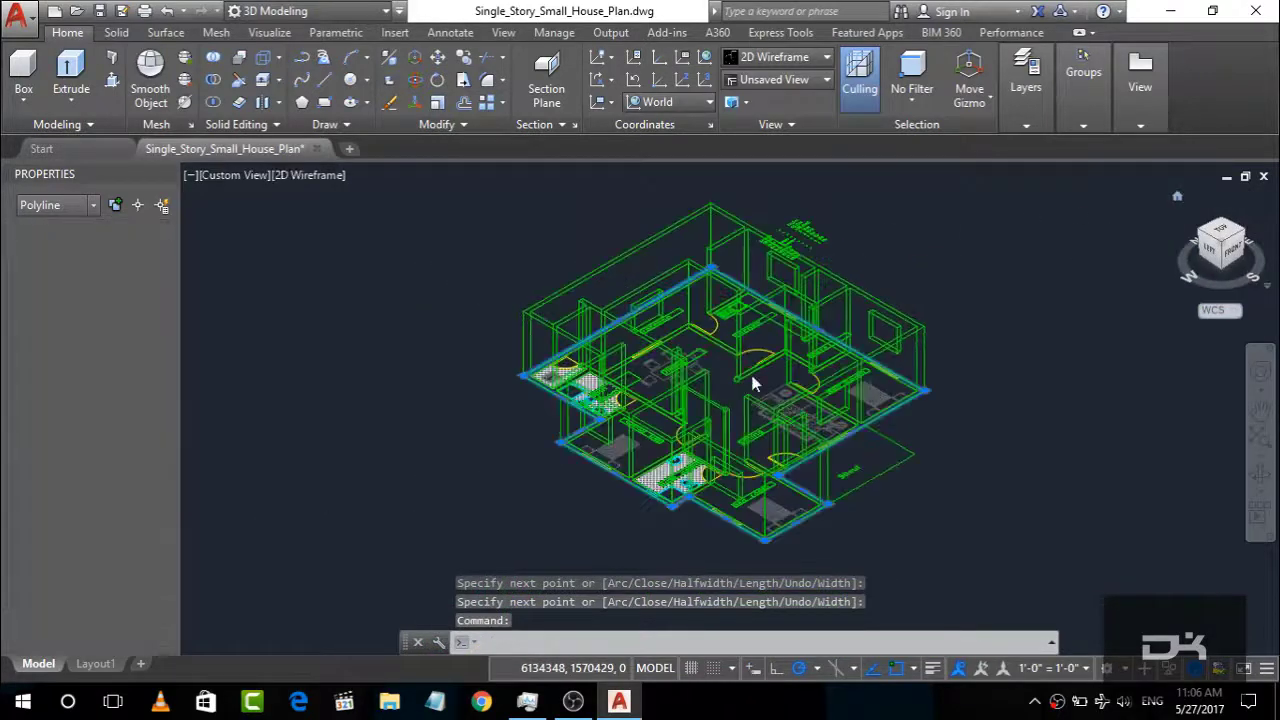
text(m)
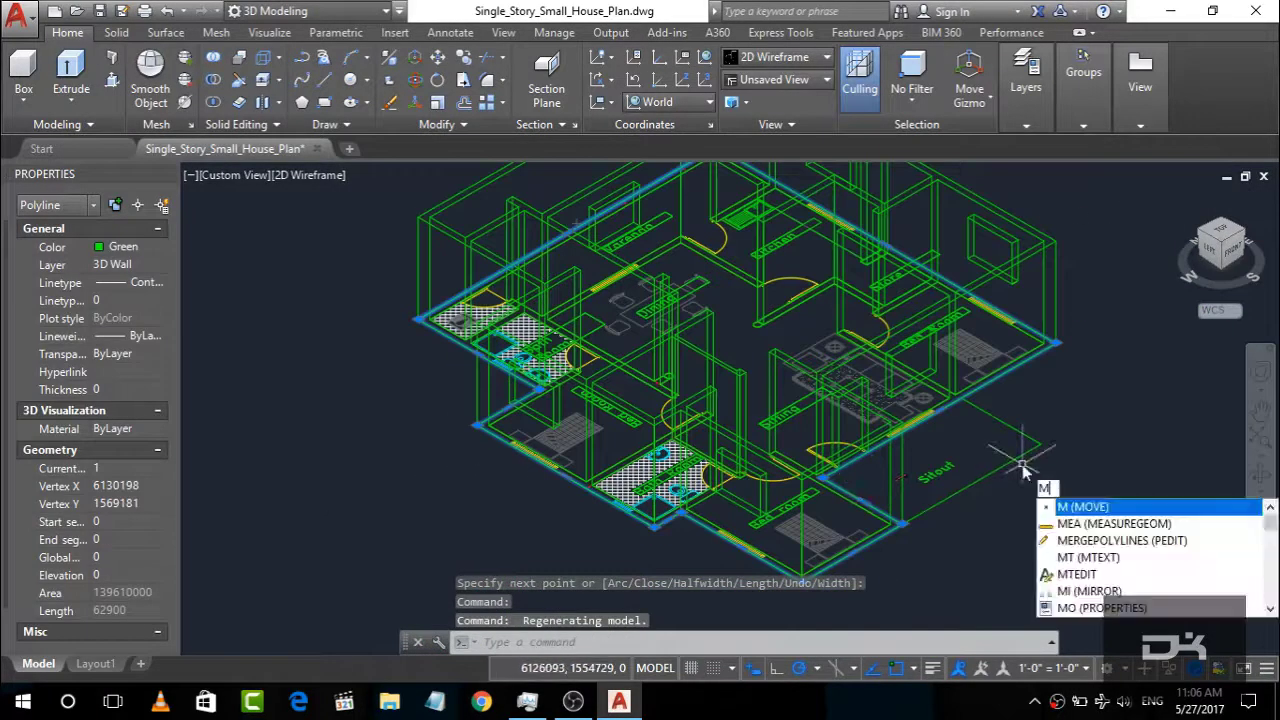
key(Return)
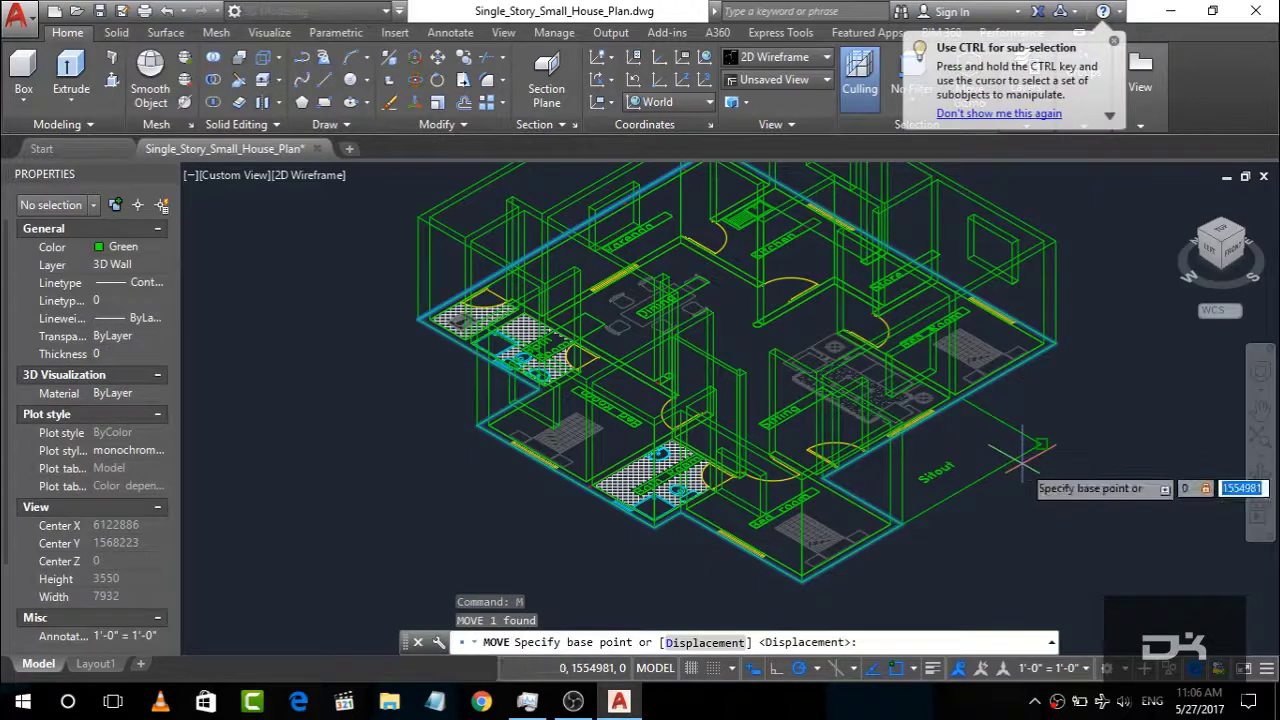
text(,30)
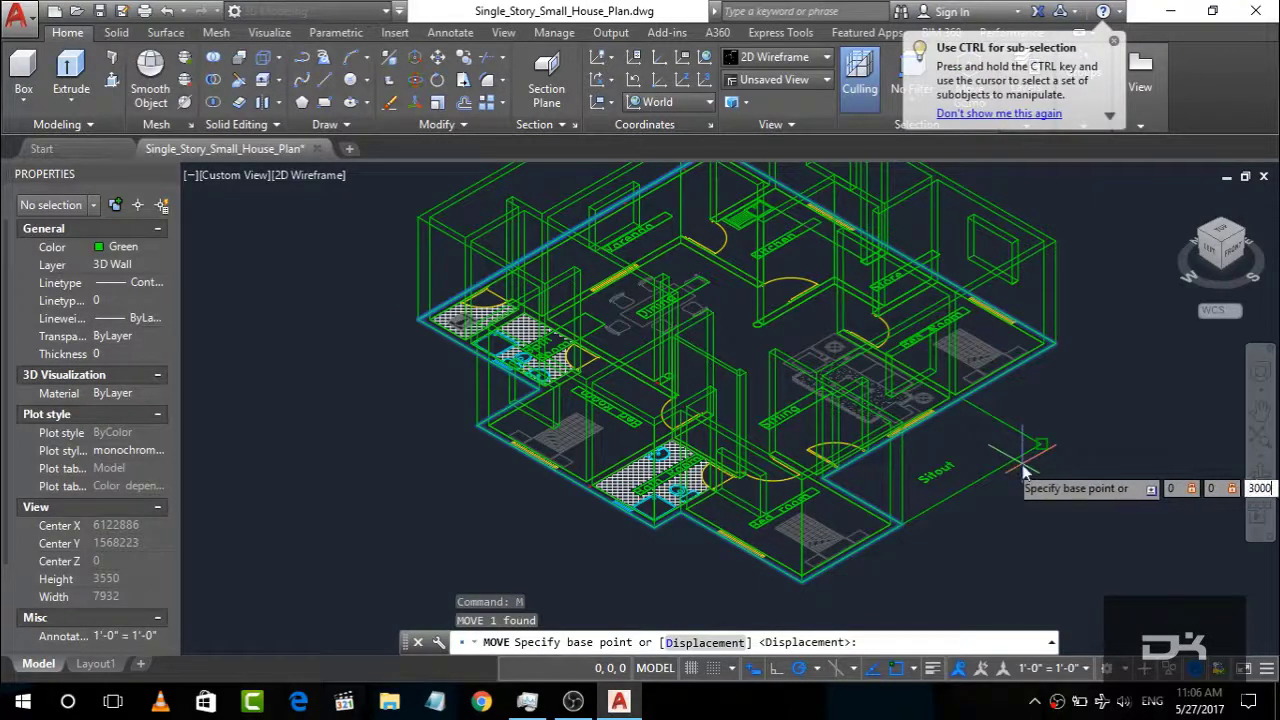
key(Return)
scroll(696, 509, down, 4)
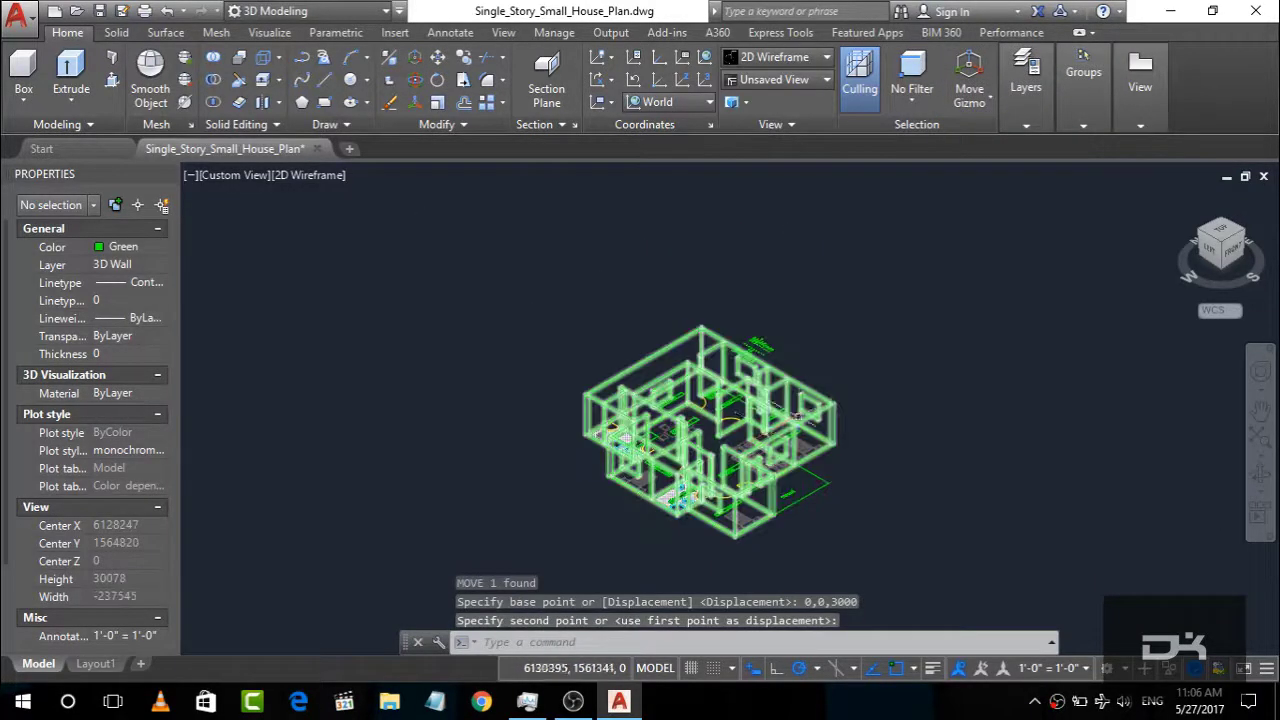
Step: Undo the zoom and the move, then reselect the outline and start MOVE again
key(ctrl+z)
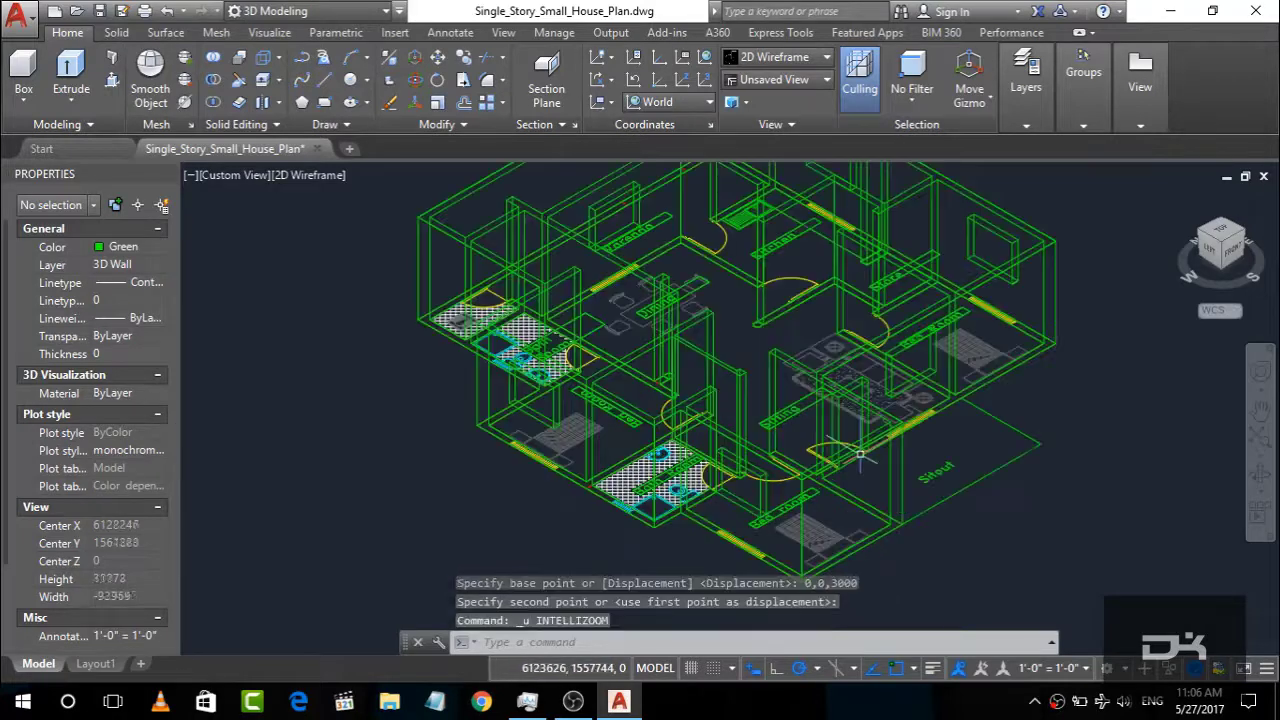
key(ctrl+z)
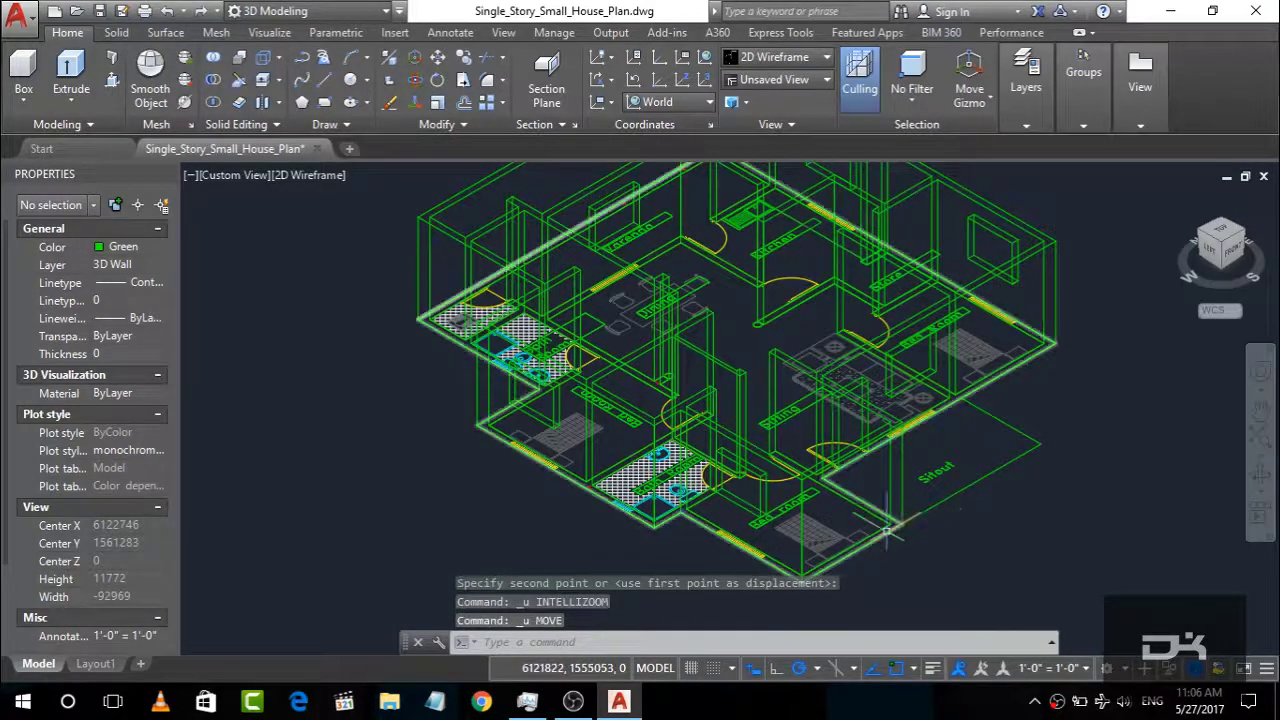
click(873, 509)
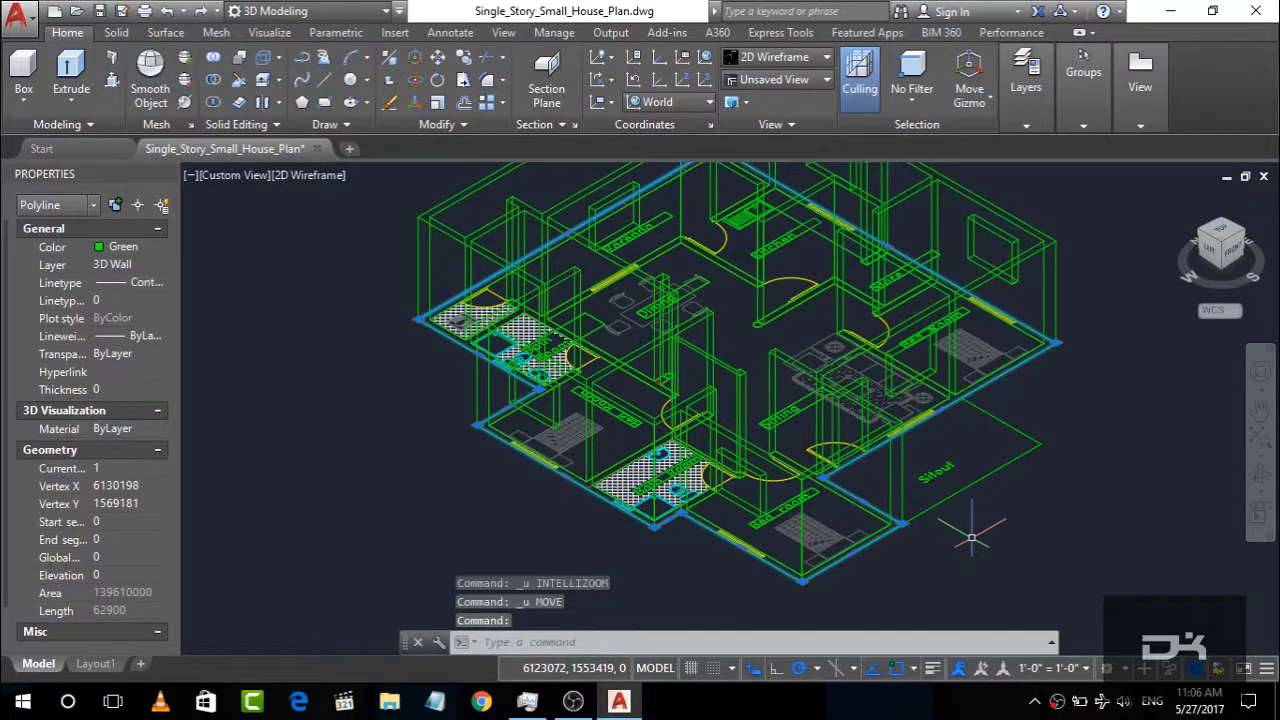
text(m)
key(Return)
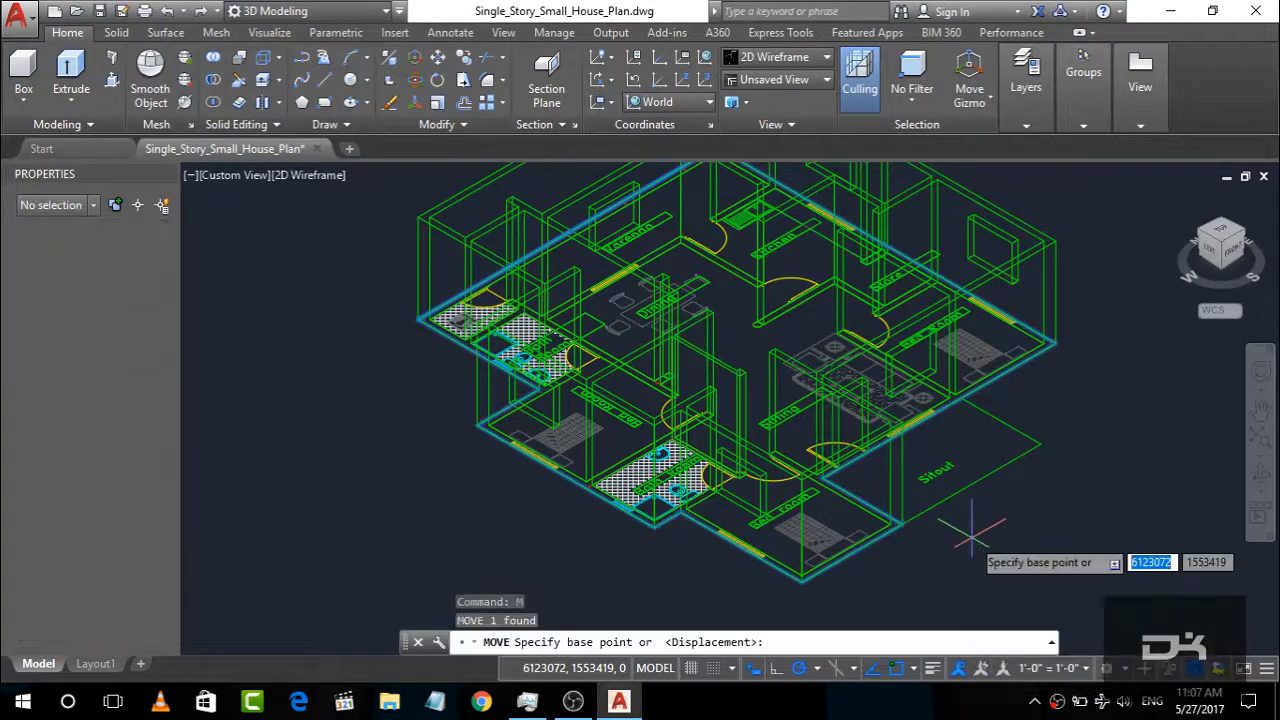
scroll(890, 520, down, 5)
Step: Place the outline beside the 3D house and select it for an extrusion
click(882, 538)
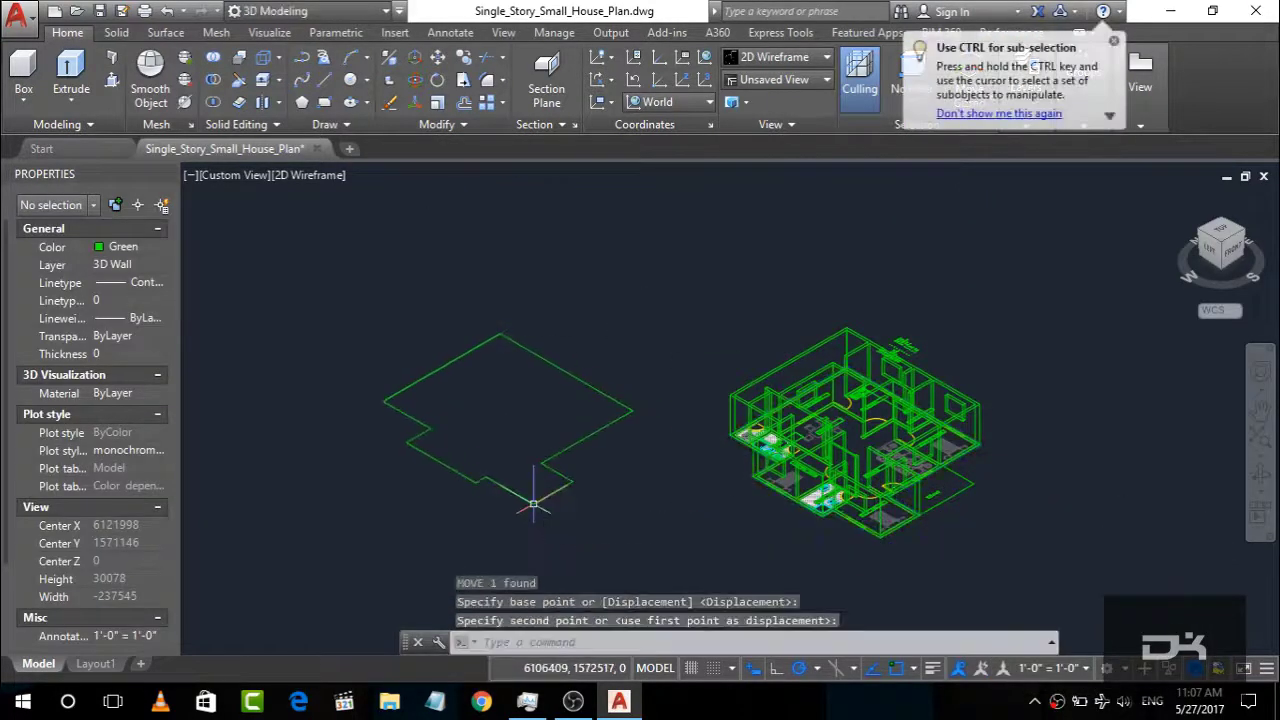
click(505, 484)
text(E)
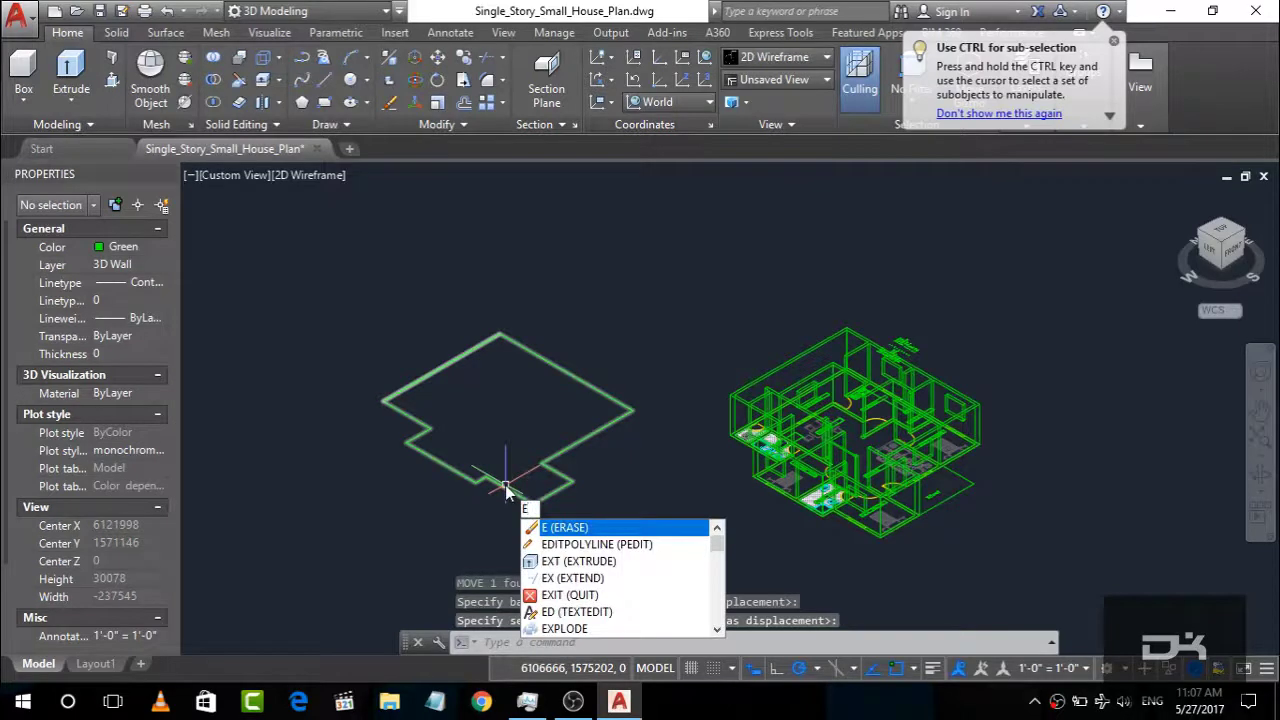
key(Down)
key(Down)
key(Down)
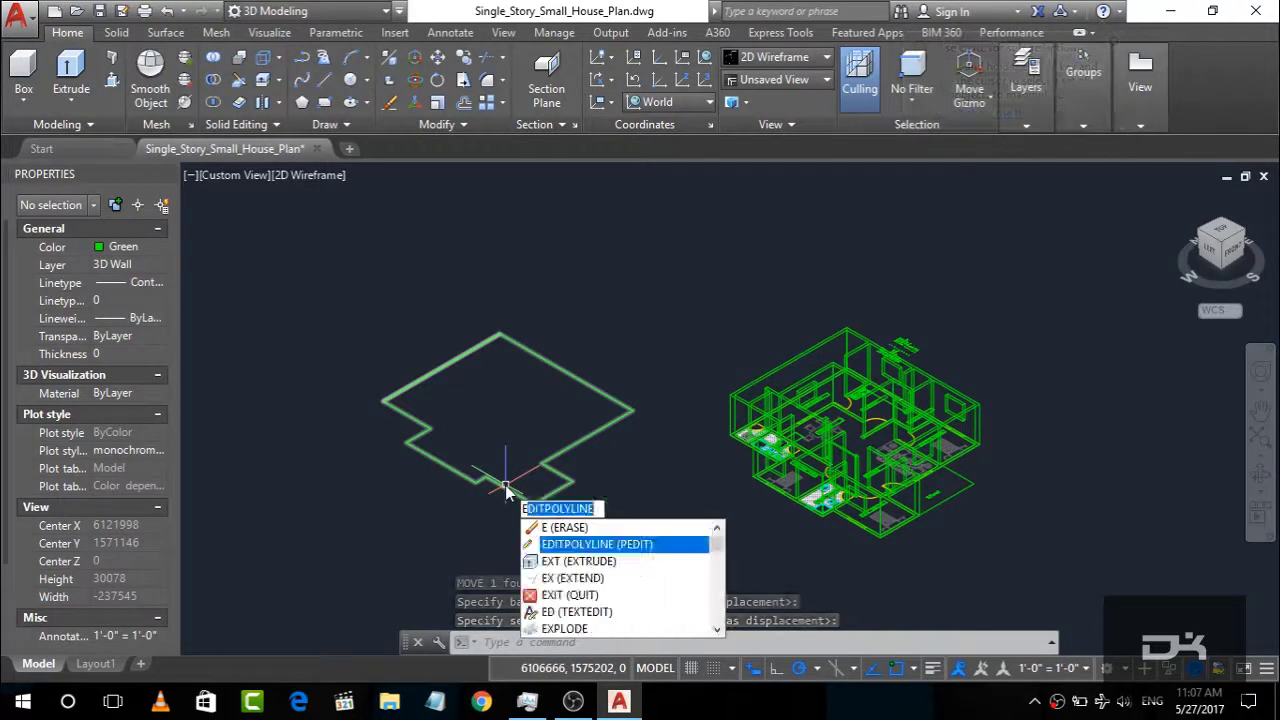
key(Down)
key(Return)
click(505, 485)
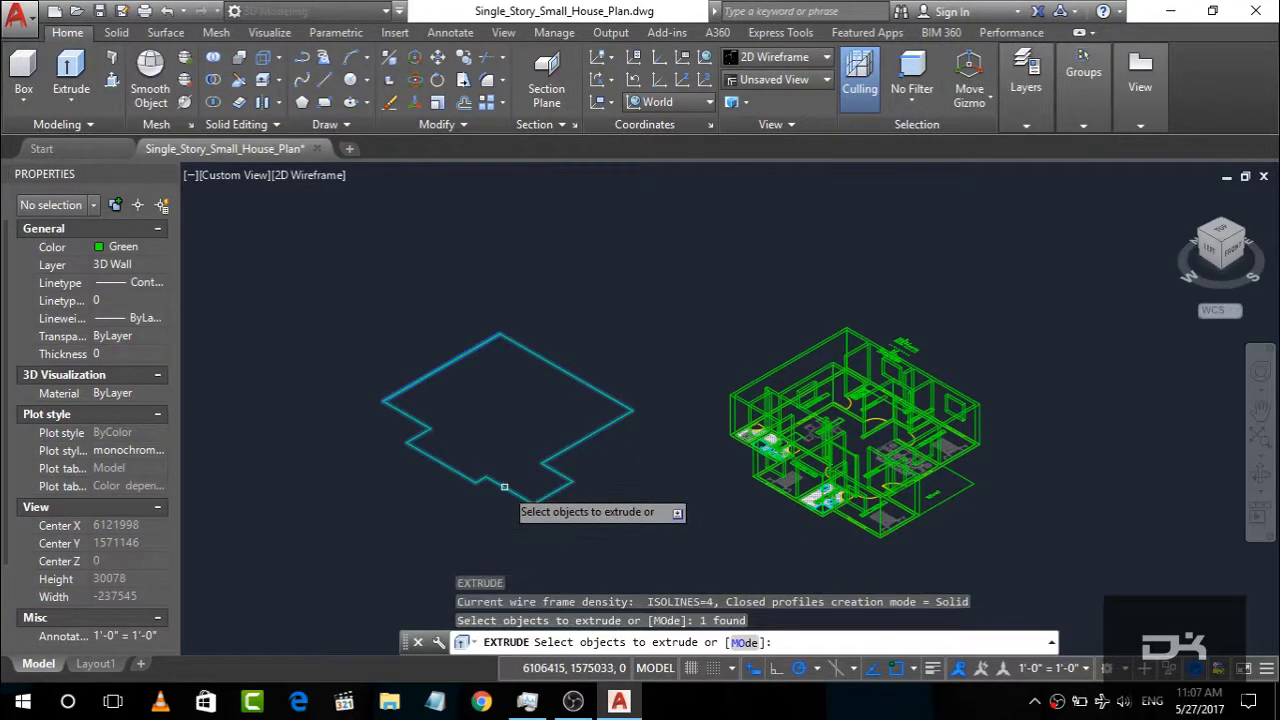
scroll(491, 489, up, 5)
right_click(517, 453)
click(563, 466)
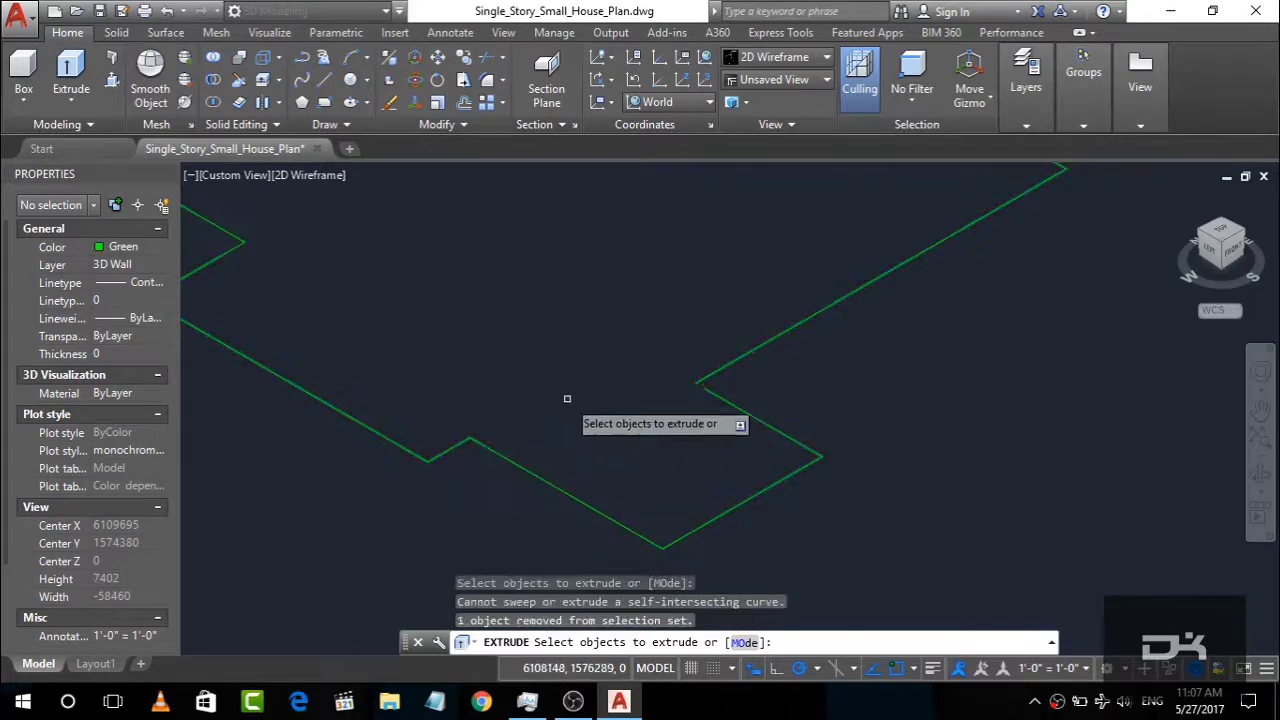
Step: Retry extruding the outline, which is rejected as self-intersecting, and cancel
scroll(578, 358, down, 3)
click(582, 443)
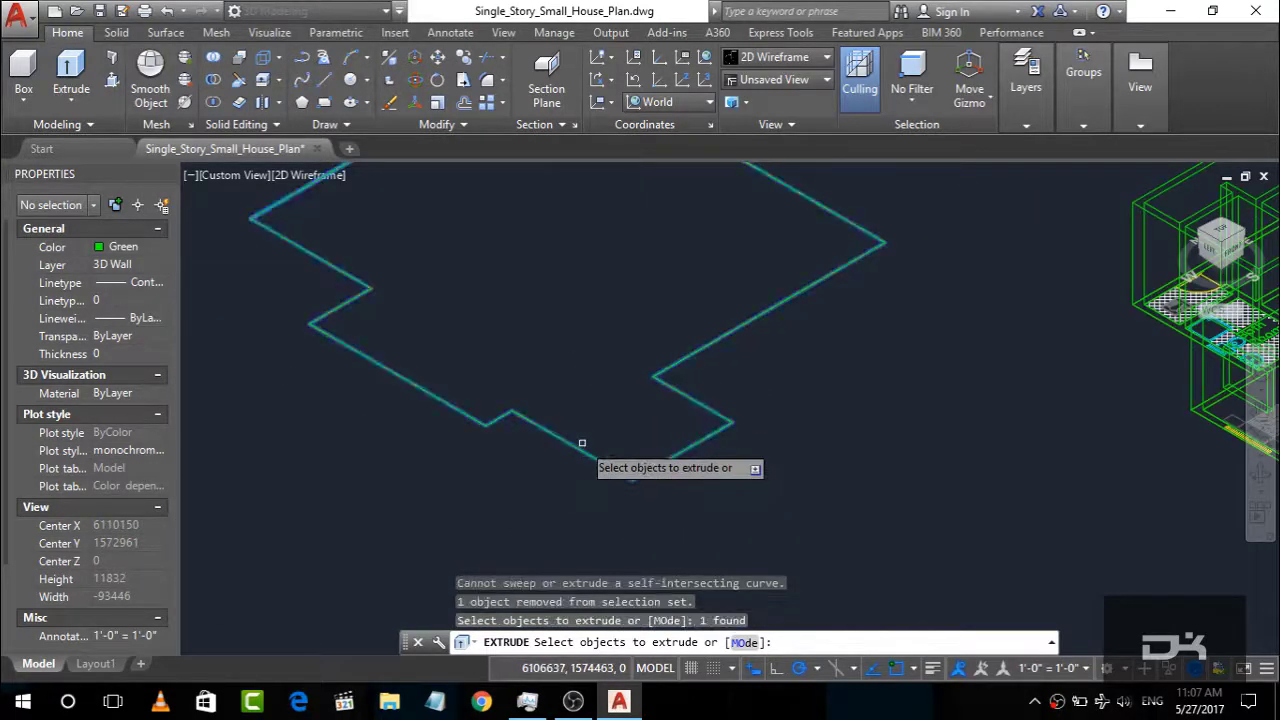
right_click(582, 443)
click(590, 451)
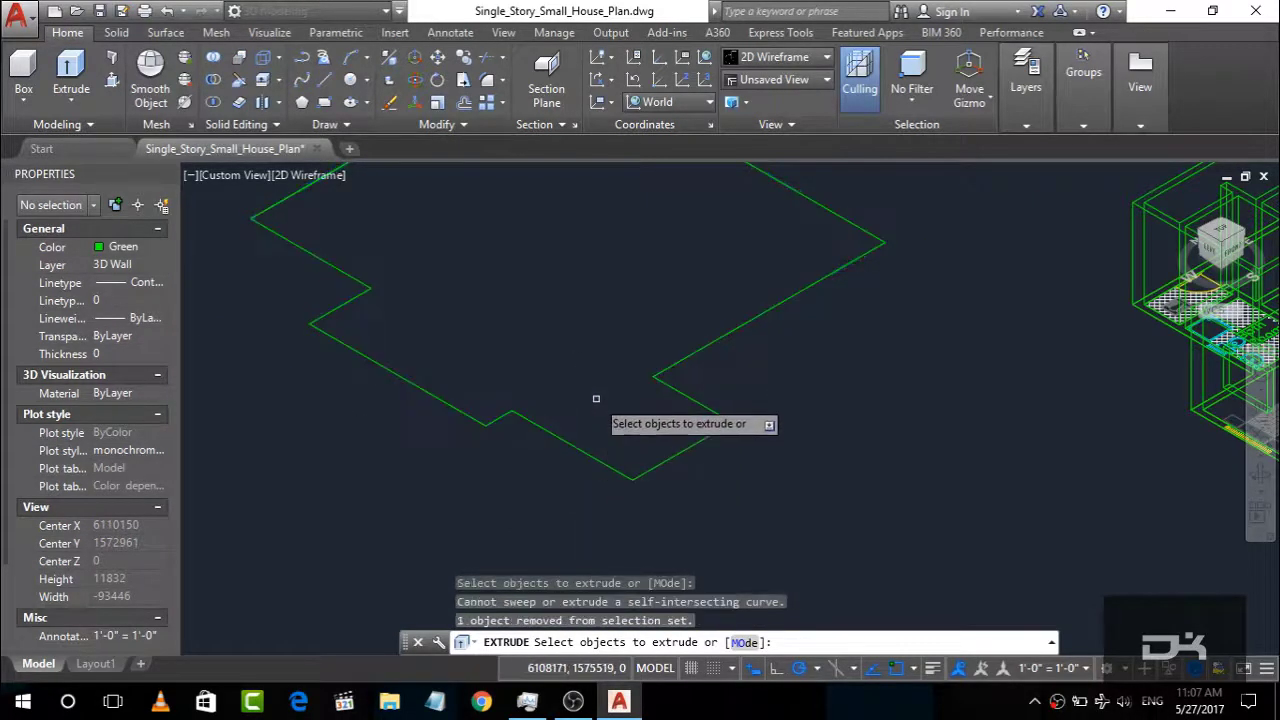
key(Escape)
key(Escape)
key(Escape)
click(571, 440)
key(Escape)
Step: Reselect the outline polyline and zoom in around it
scroll(580, 443, up, 2)
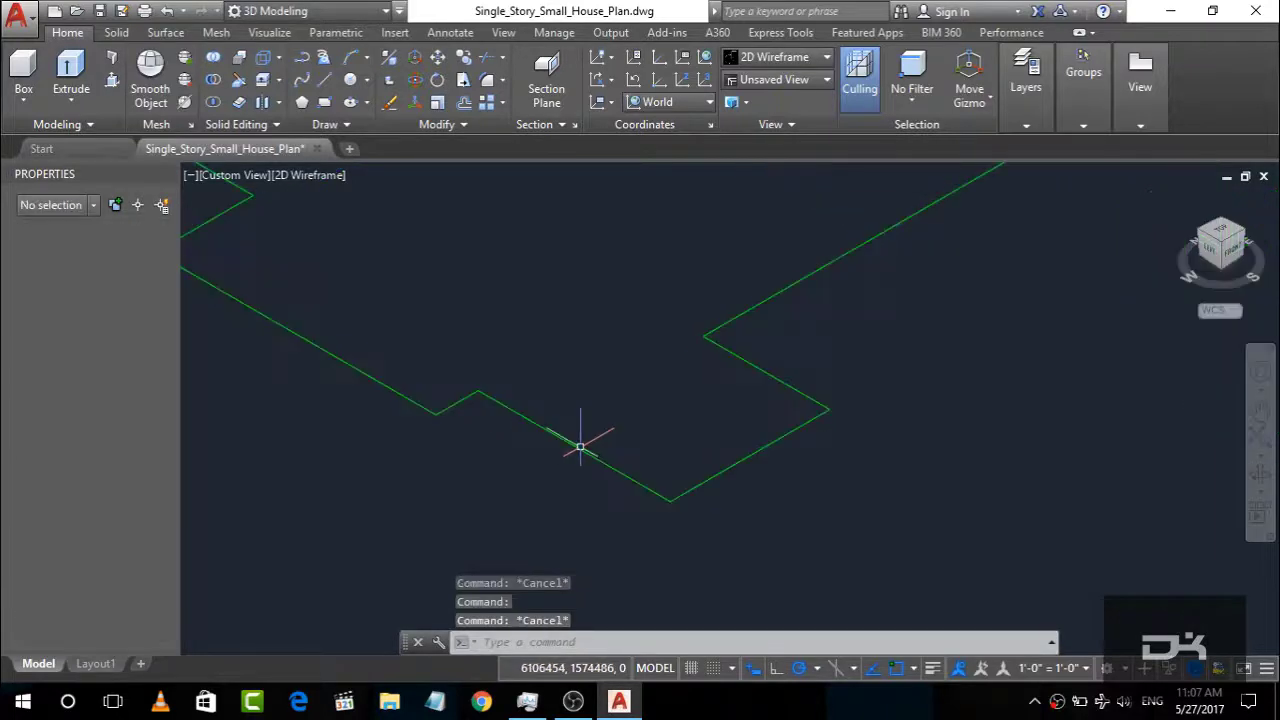
scroll(585, 444, up, 2)
scroll(590, 442, up, 5)
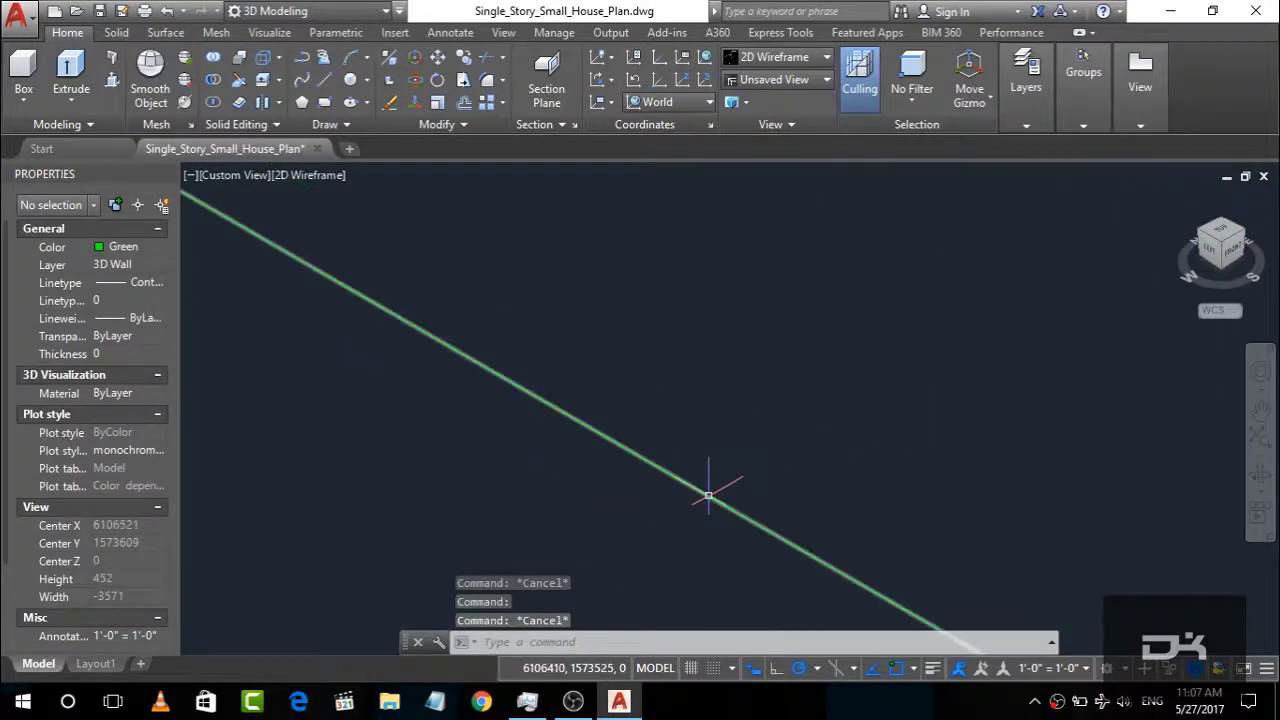
click(708, 494)
scroll(571, 457, down, 3)
scroll(600, 382, down, 3)
scroll(596, 201, up, 5)
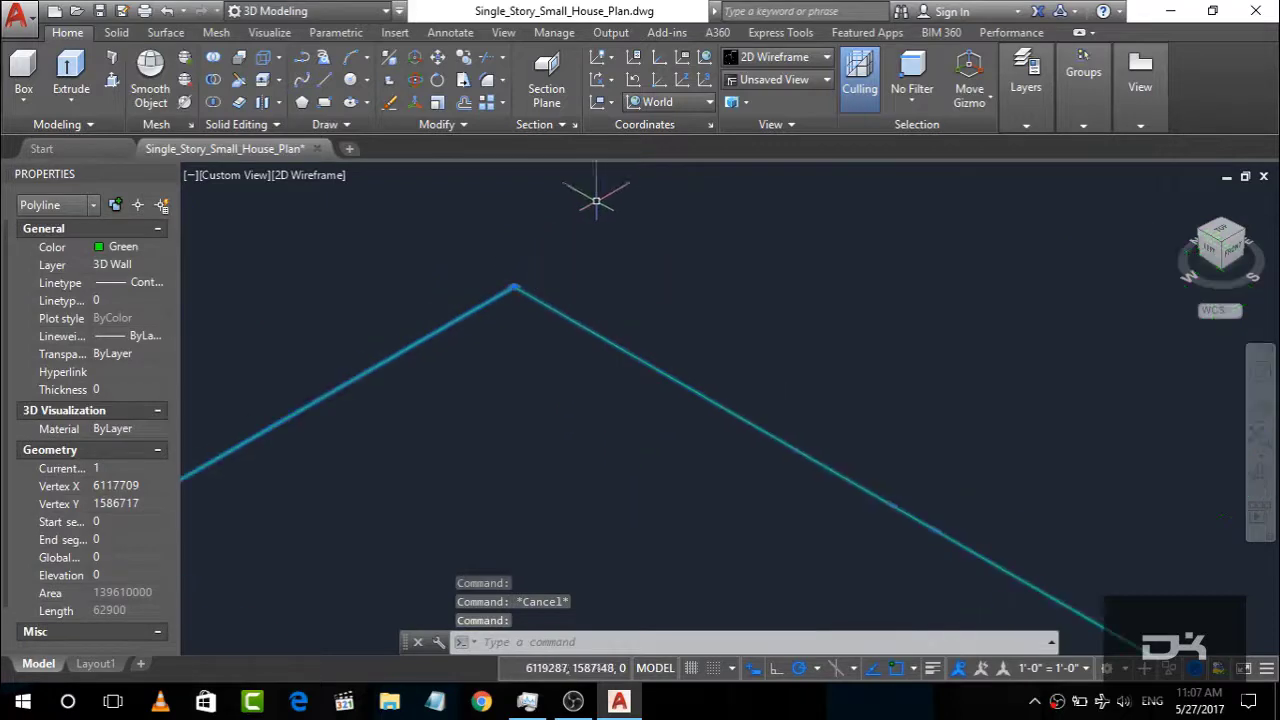
scroll(531, 286, up, 3)
scroll(320, 466, up, 3)
scroll(380, 360, up, 3)
scroll(672, 350, up, 3)
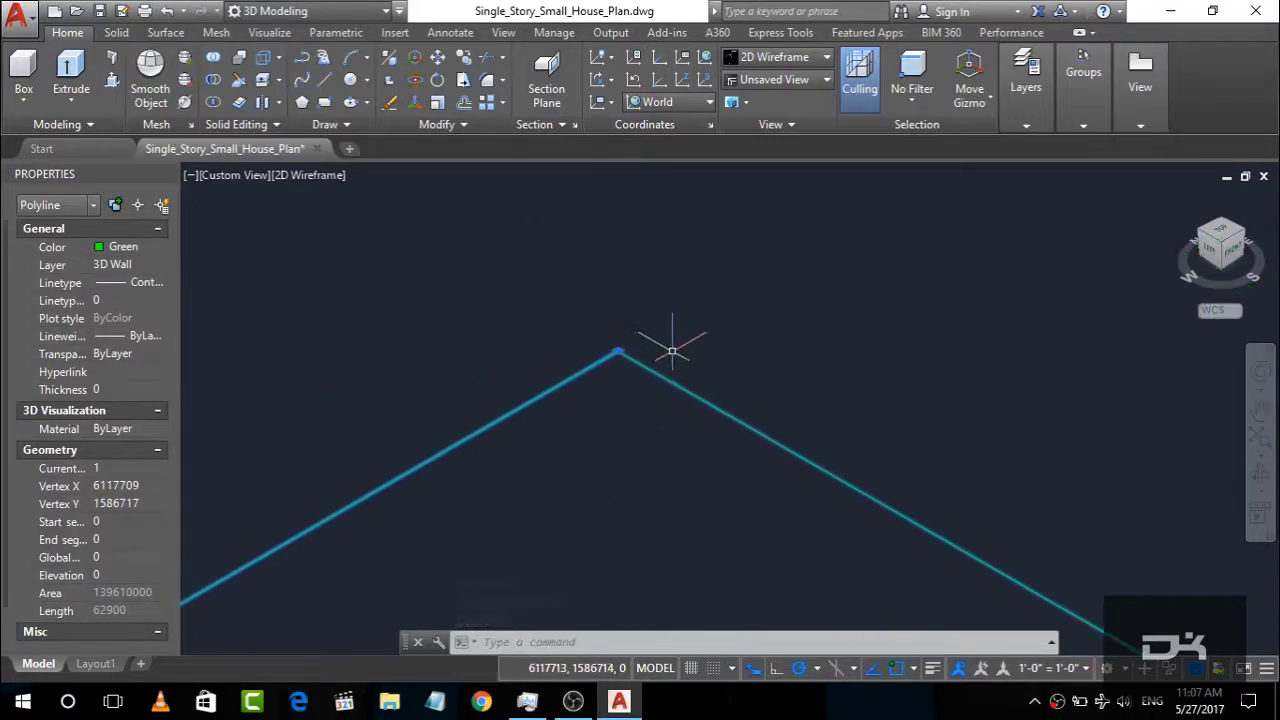
text(BO)
Step: Trace a boundary by picking points inside the floor outline, dismissing the boundary error
key(Return)
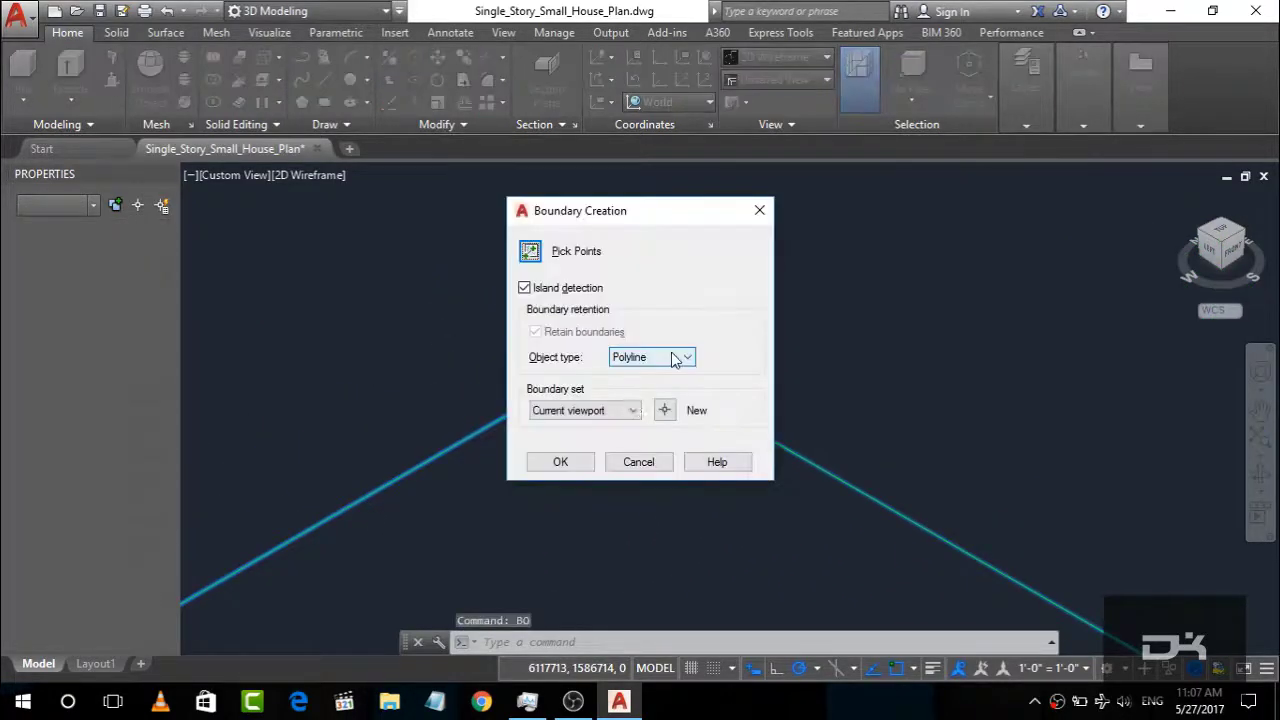
click(530, 251)
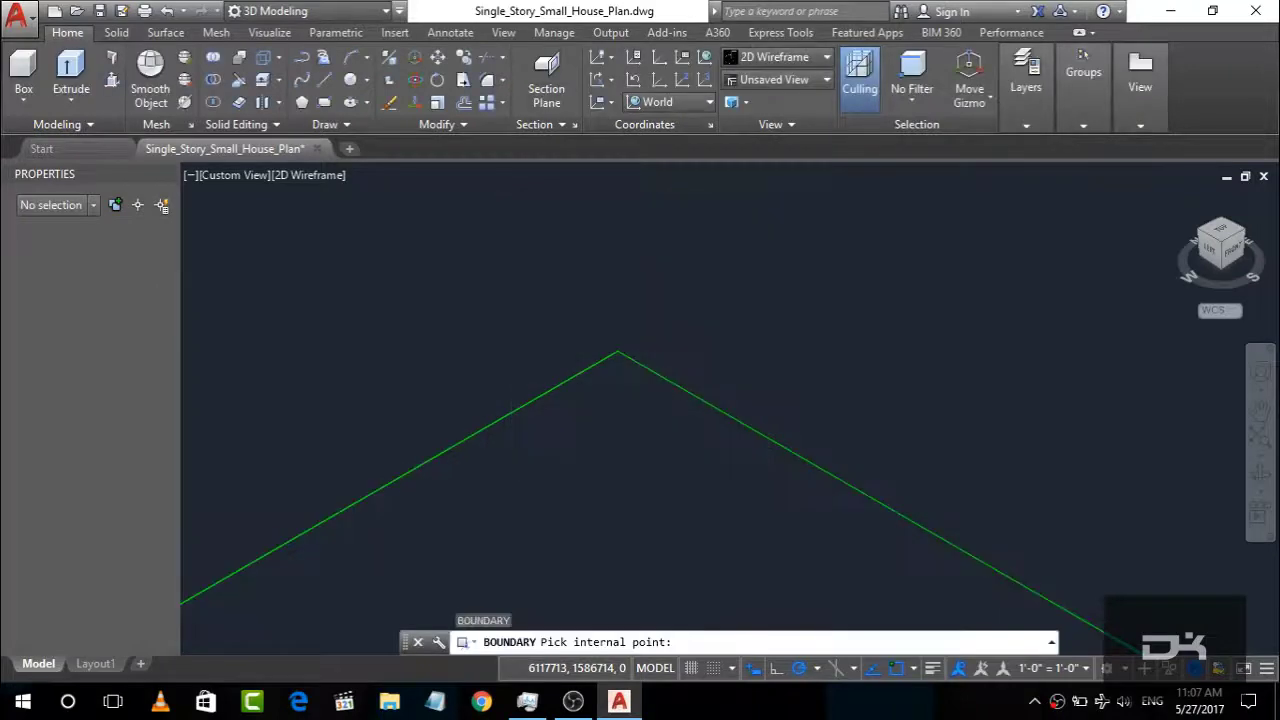
click(617, 346)
key(Return)
key(Return)
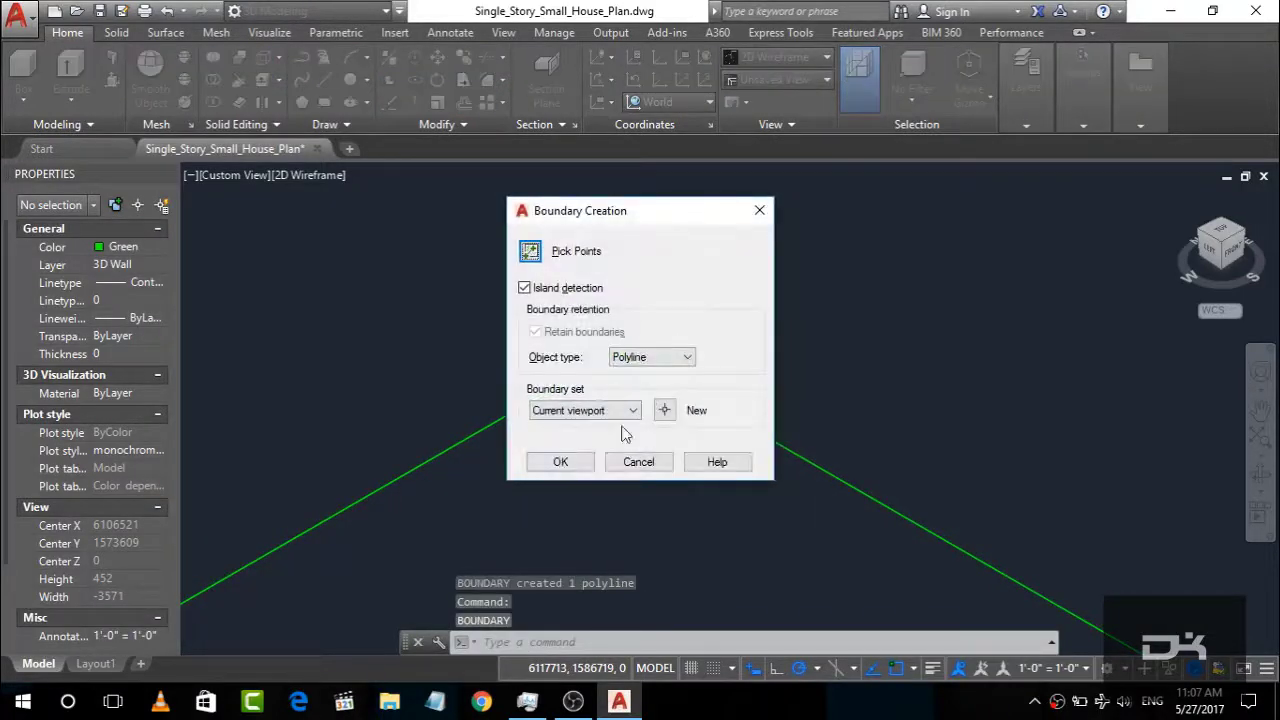
click(531, 251)
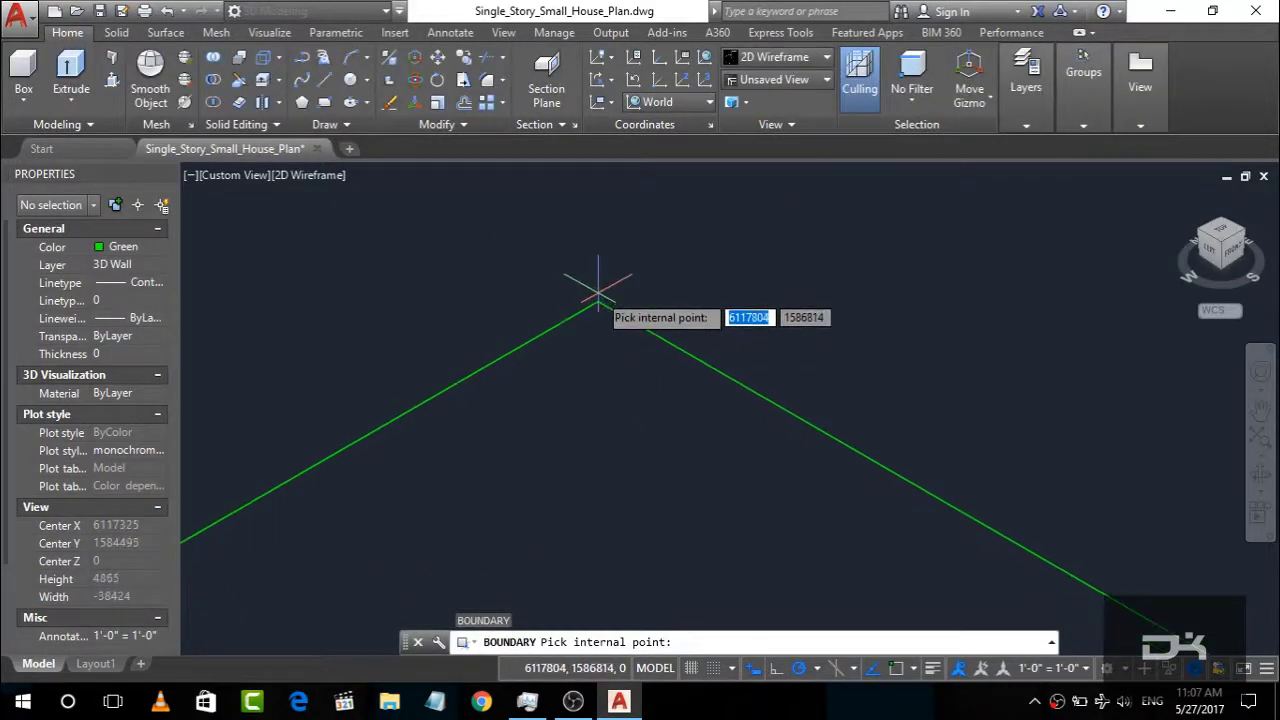
click(600, 304)
click(780, 368)
scroll(677, 323, down, 5)
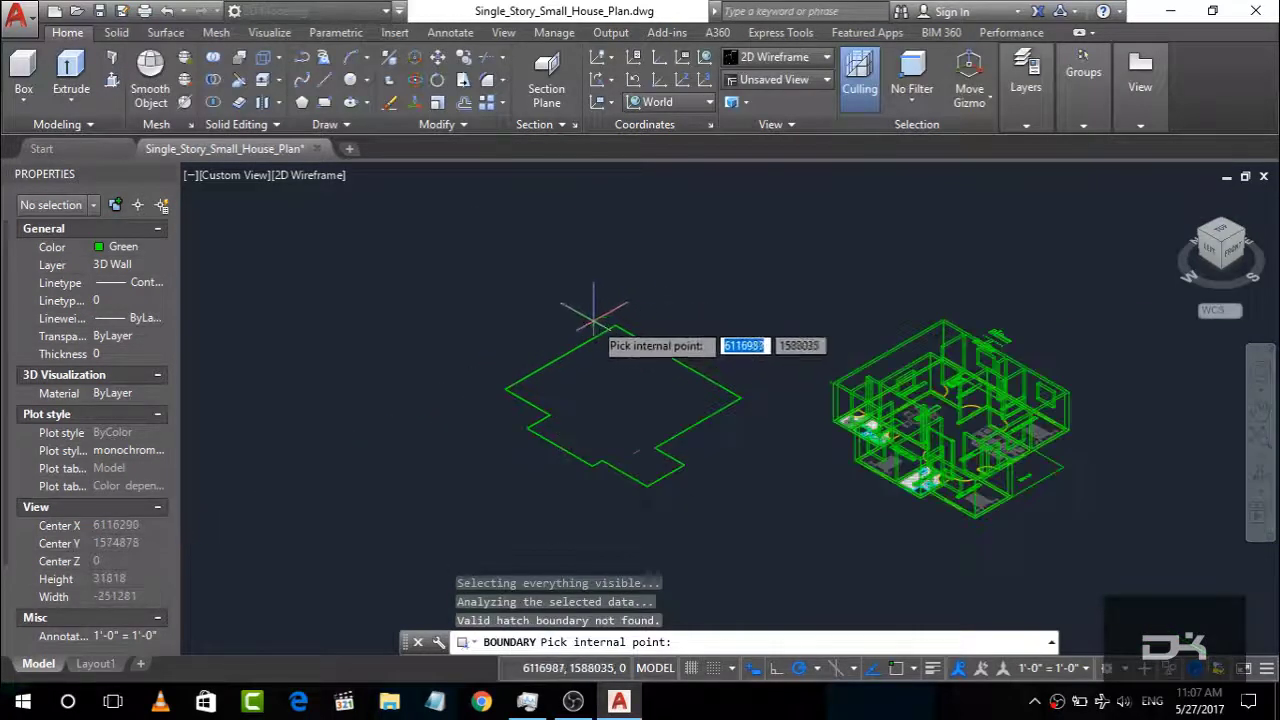
key(Escape)
Step: Window-select both outline polylines and extrude them to a height of 300
click(633, 483)
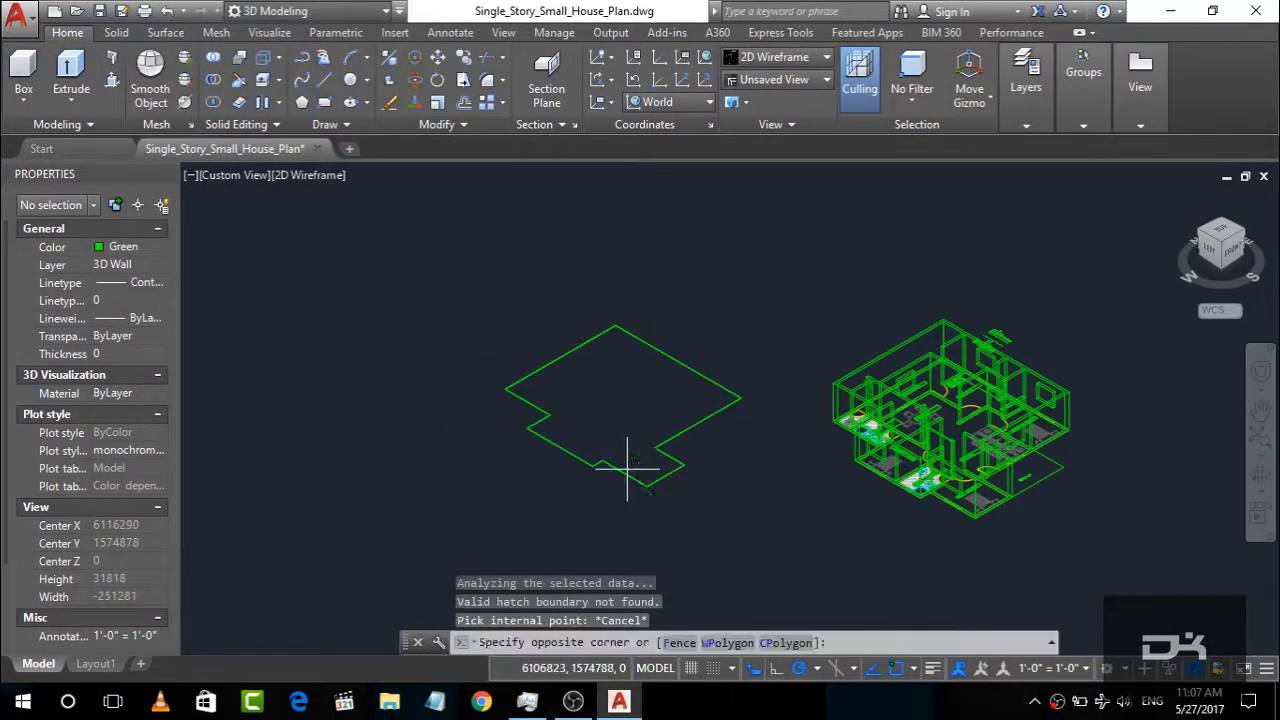
click(614, 472)
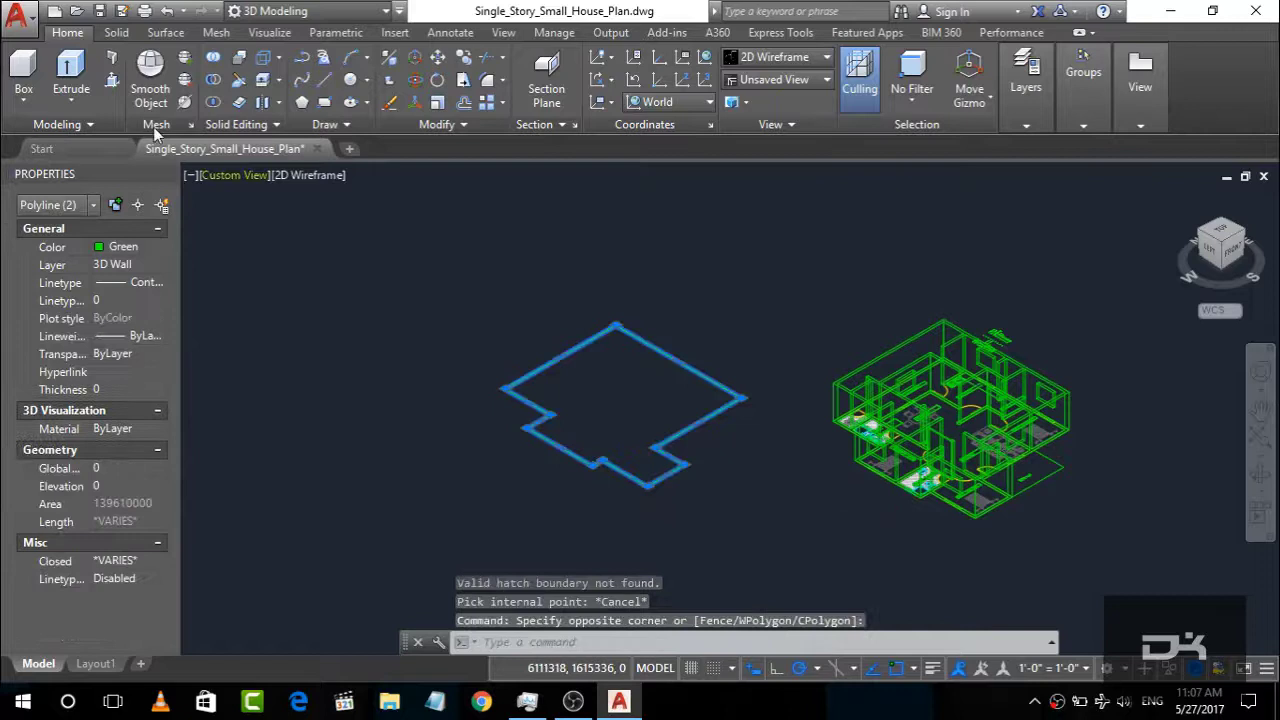
click(80, 74)
text(300)
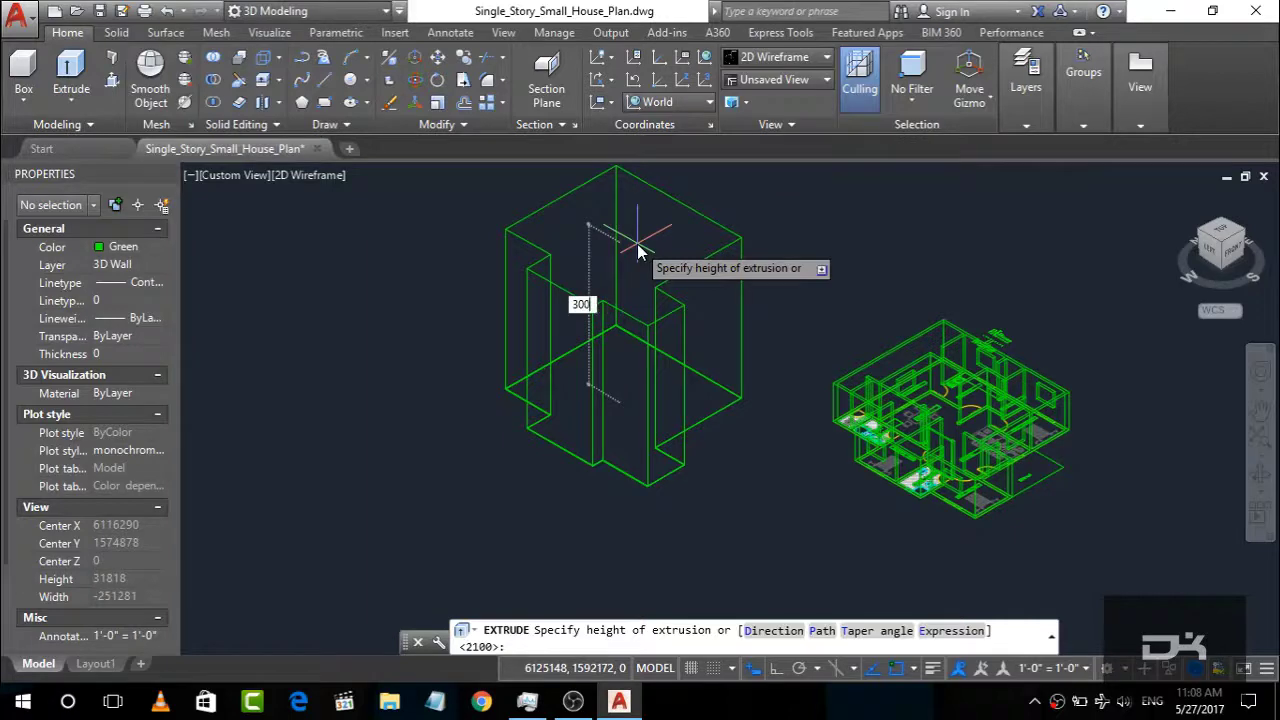
key(Return)
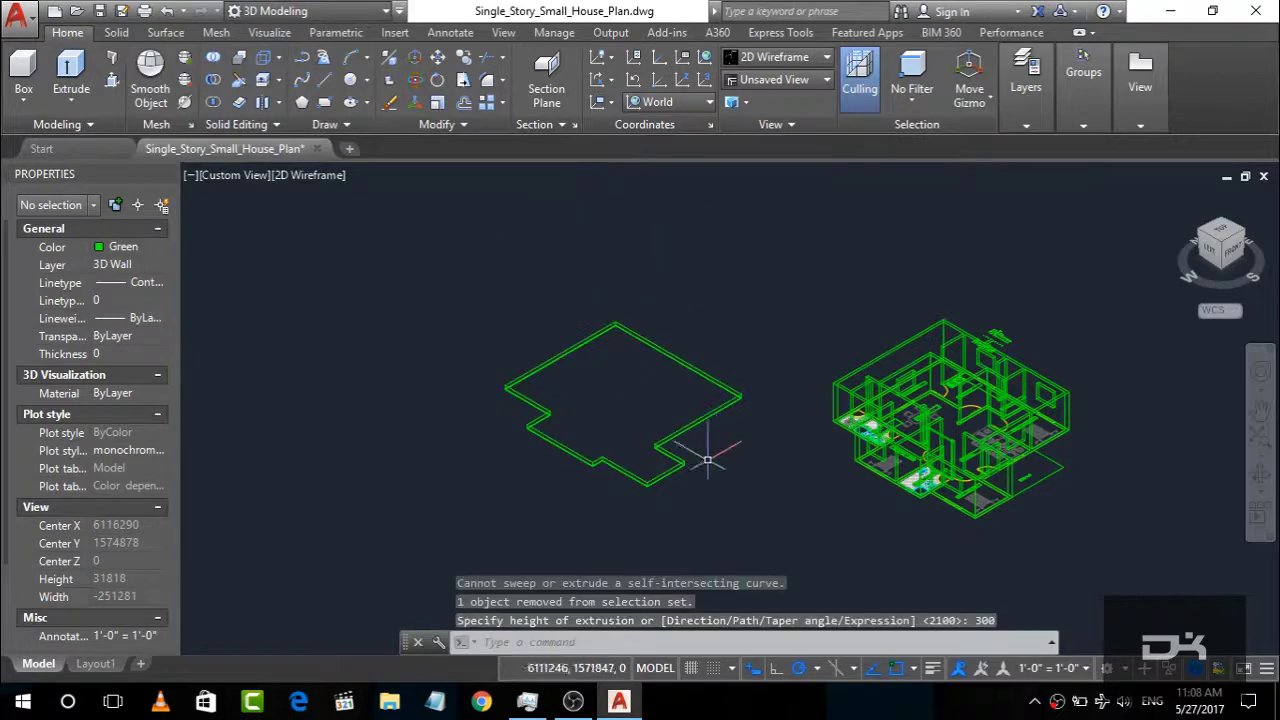
scroll(707, 460, up, 5)
scroll(486, 449, up, 3)
Step: Move the new 300-high solid from its corner onto the house model
click(461, 452)
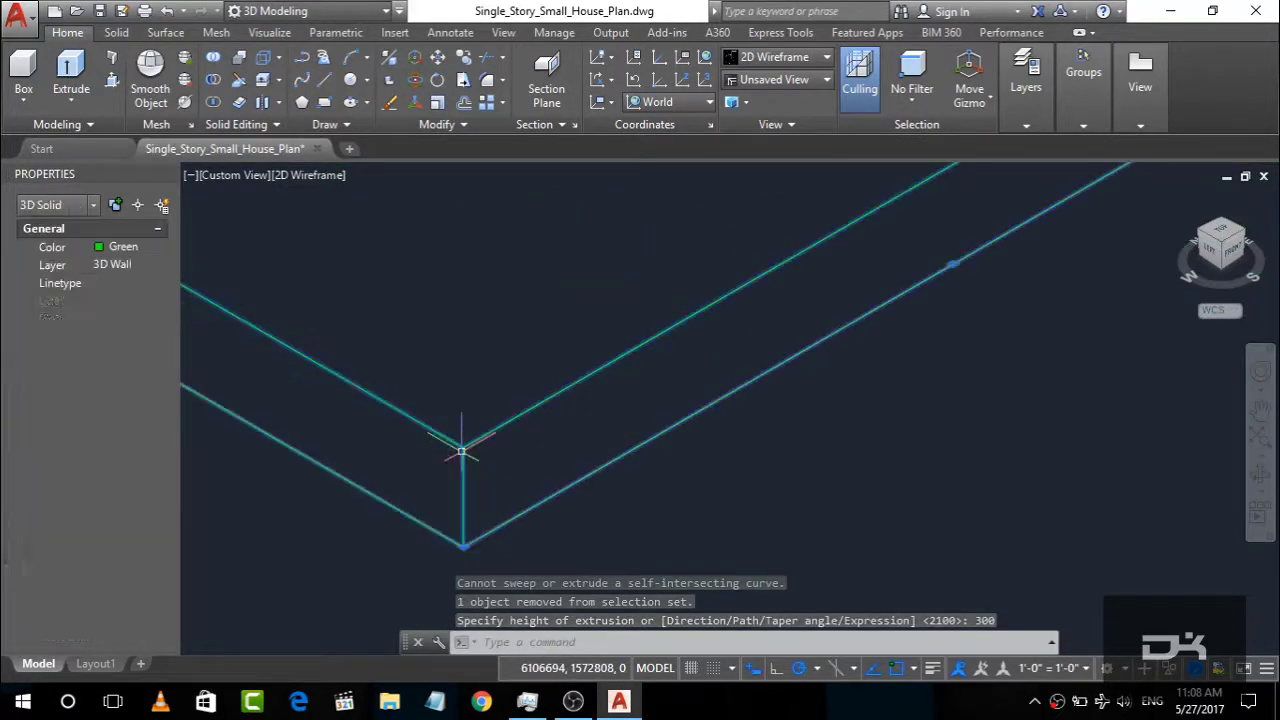
scroll(781, 457, down, 5)
text(m)
key(Return)
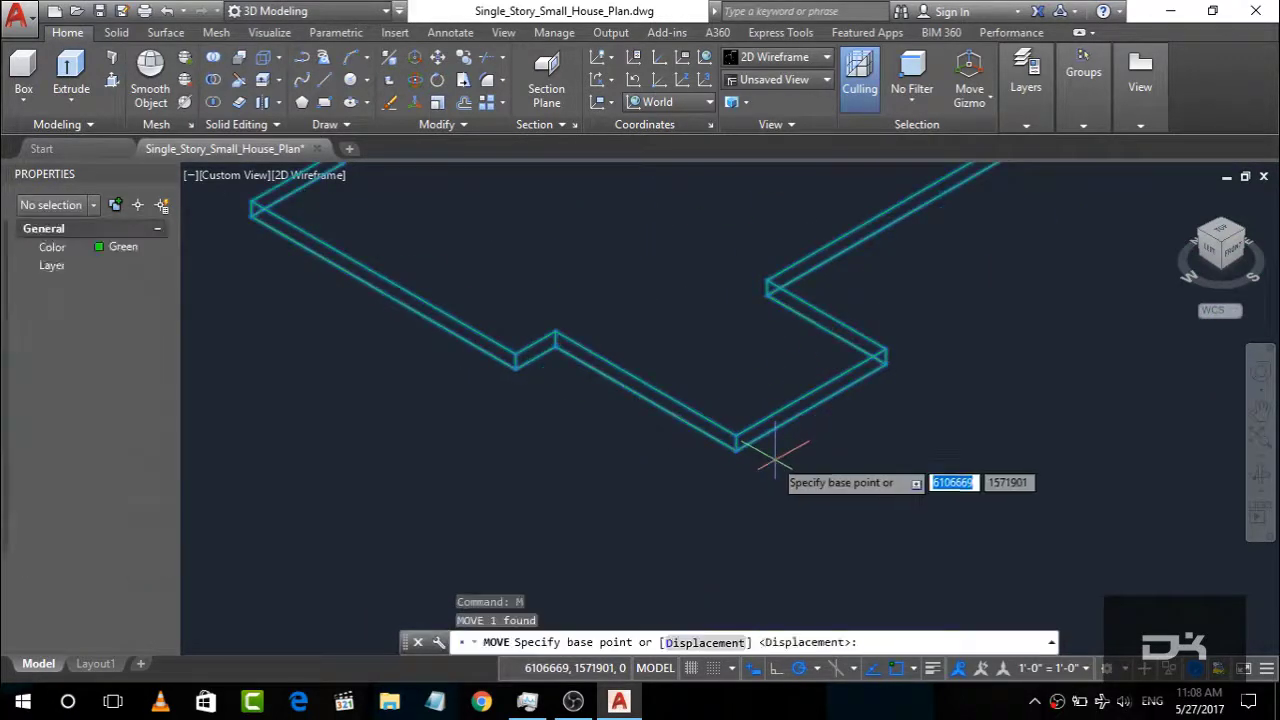
click(738, 448)
scroll(620, 445, down, 5)
scroll(740, 440, up, 3)
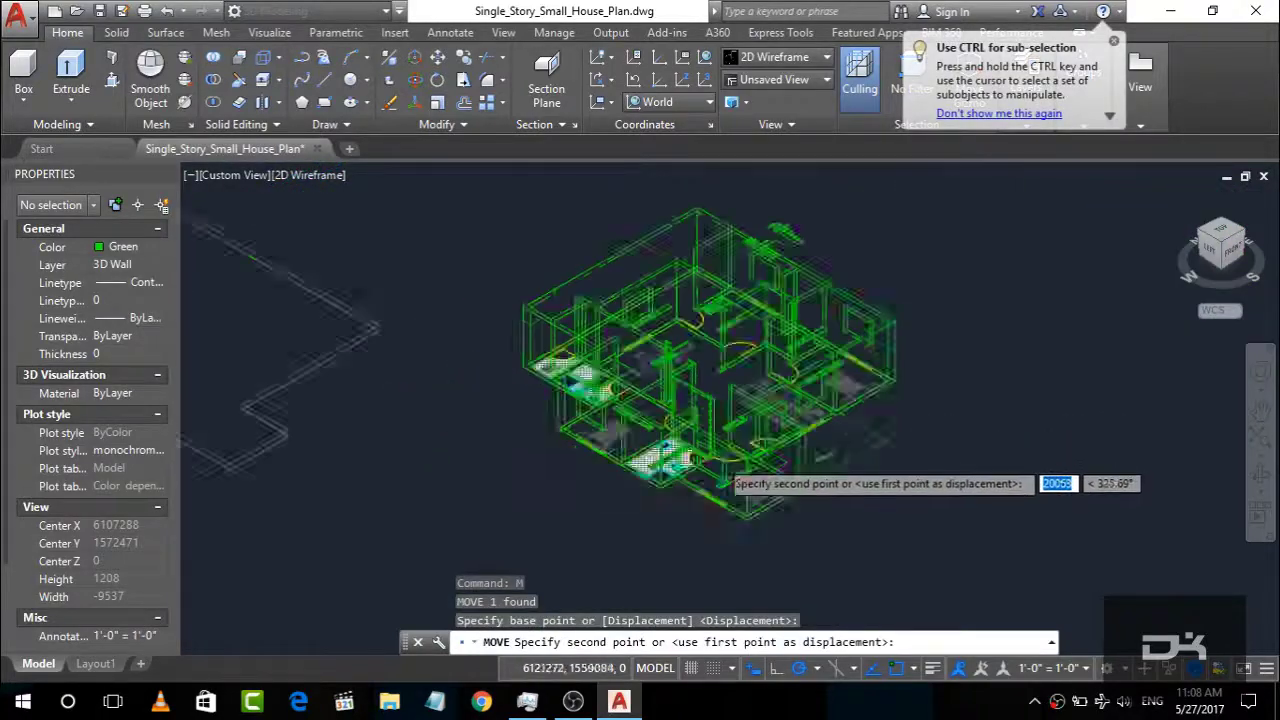
scroll(800, 430, up, 2)
scroll(679, 453, up, 3)
scroll(679, 453, down, 2)
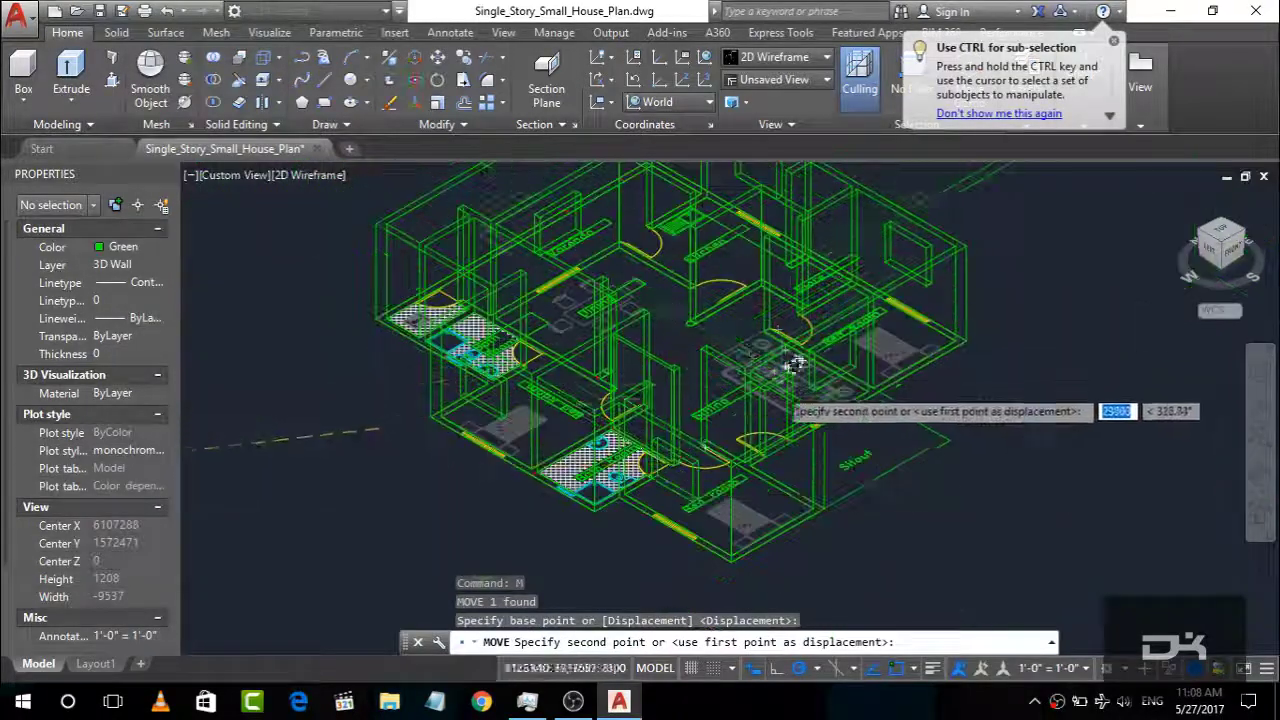
scroll(737, 453, up, 5)
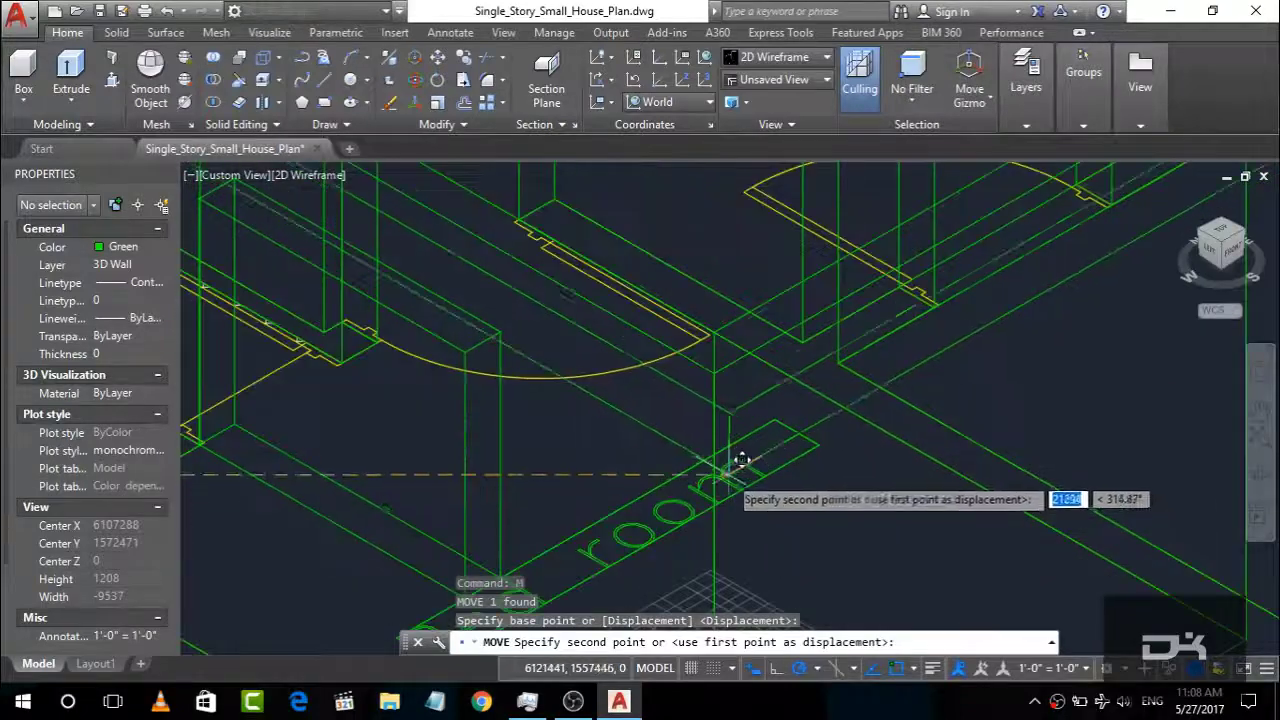
click(712, 334)
scroll(712, 334, down, 5)
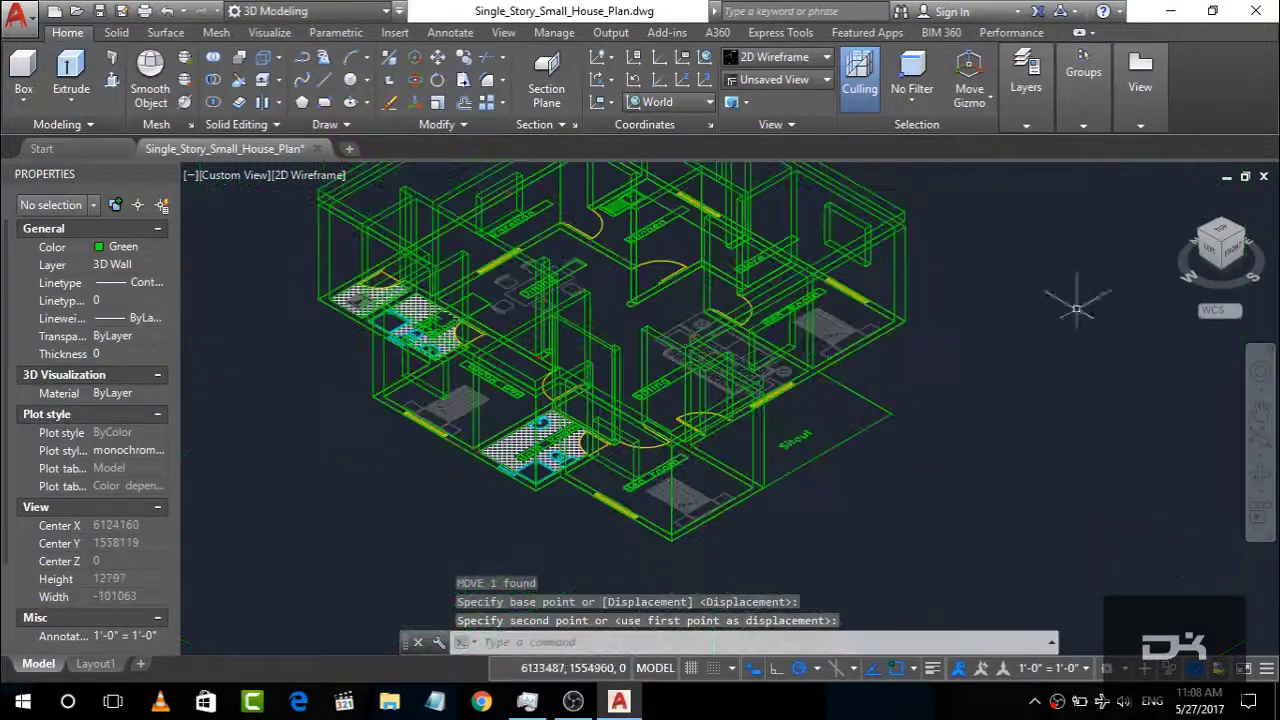
Step: From an oblique view, move the slab onto the top of the walls, then view the front
click(1208, 255)
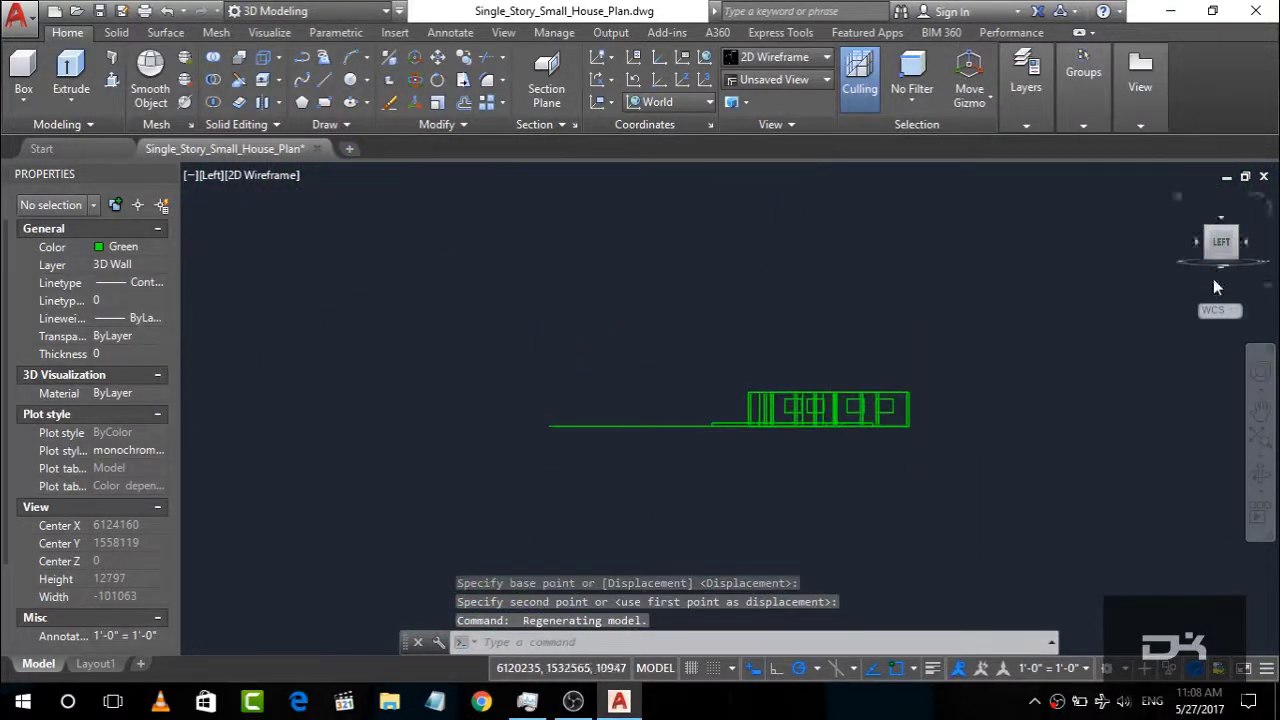
drag(1215, 287, 1168, 269)
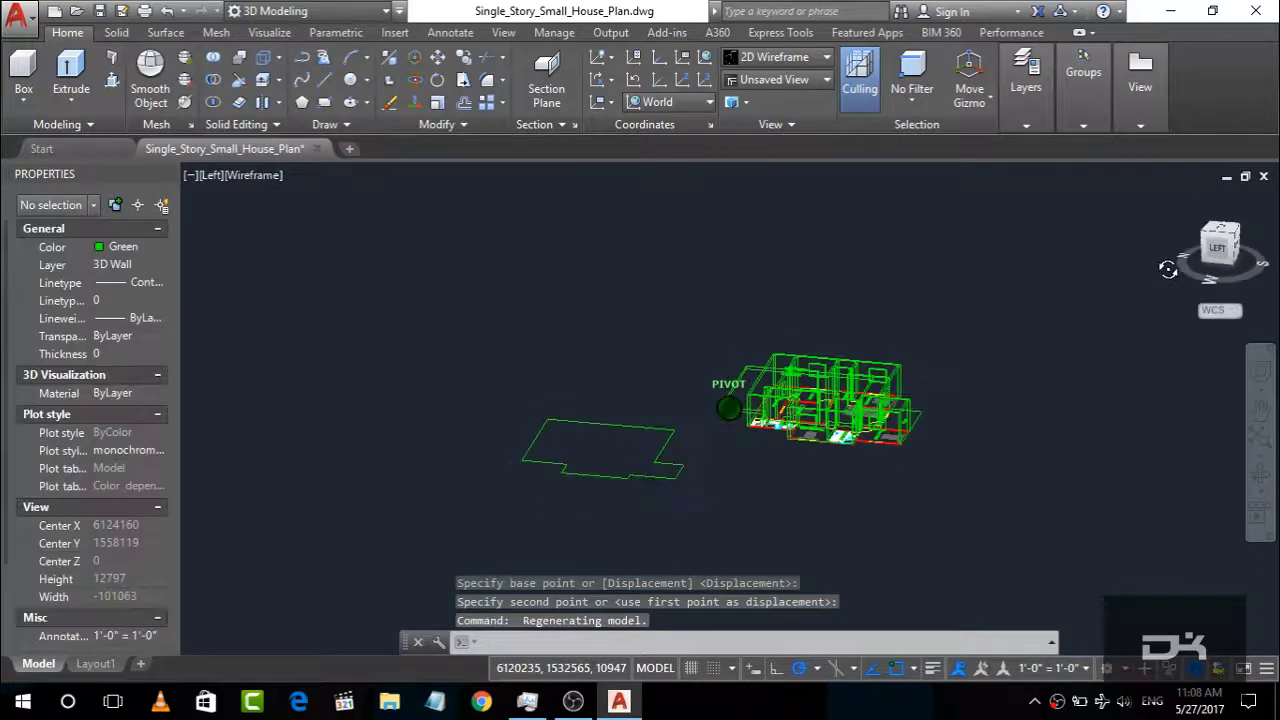
scroll(994, 449, up, 3)
scroll(912, 341, up, 2)
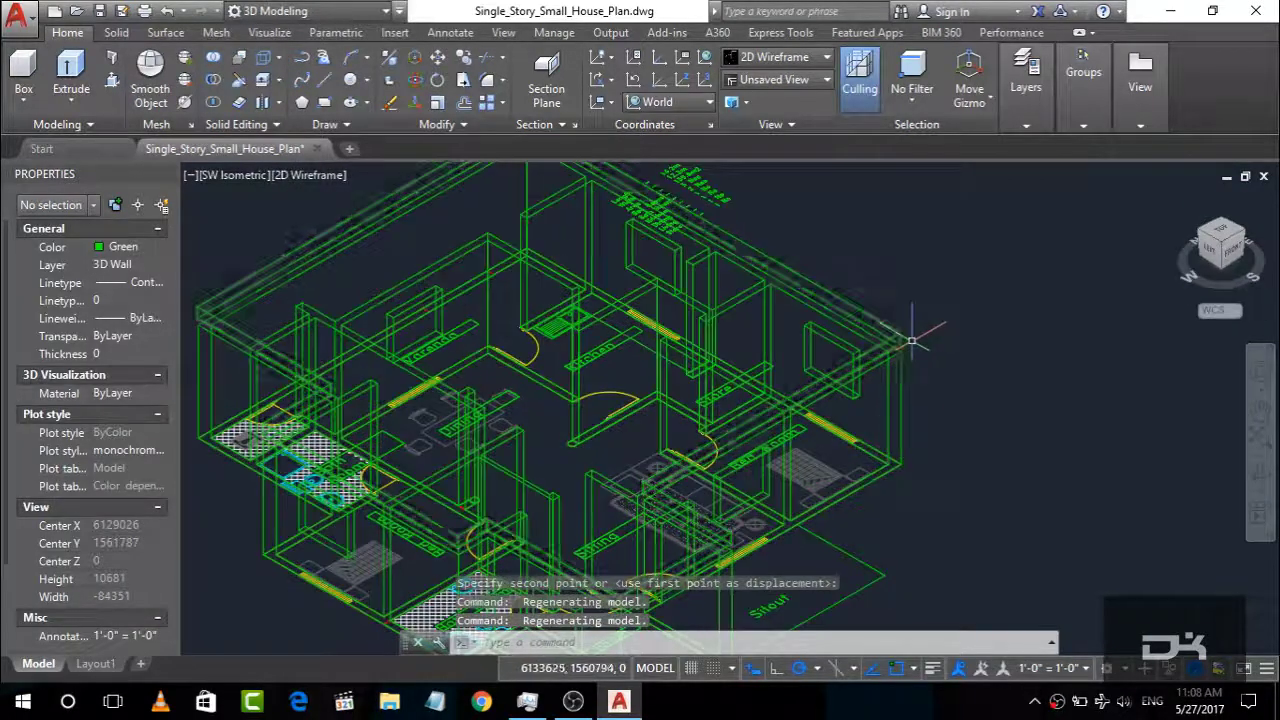
scroll(912, 341, up, 4)
click(864, 308)
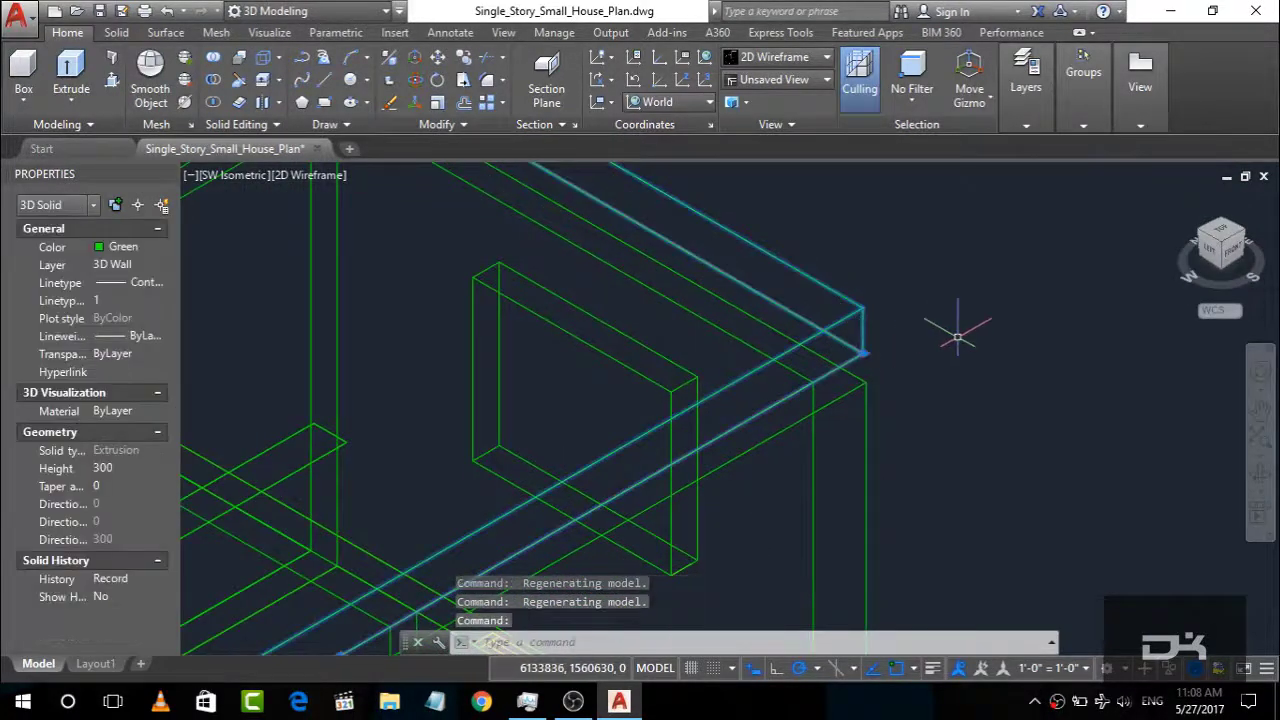
text(m)
key(Return)
click(864, 354)
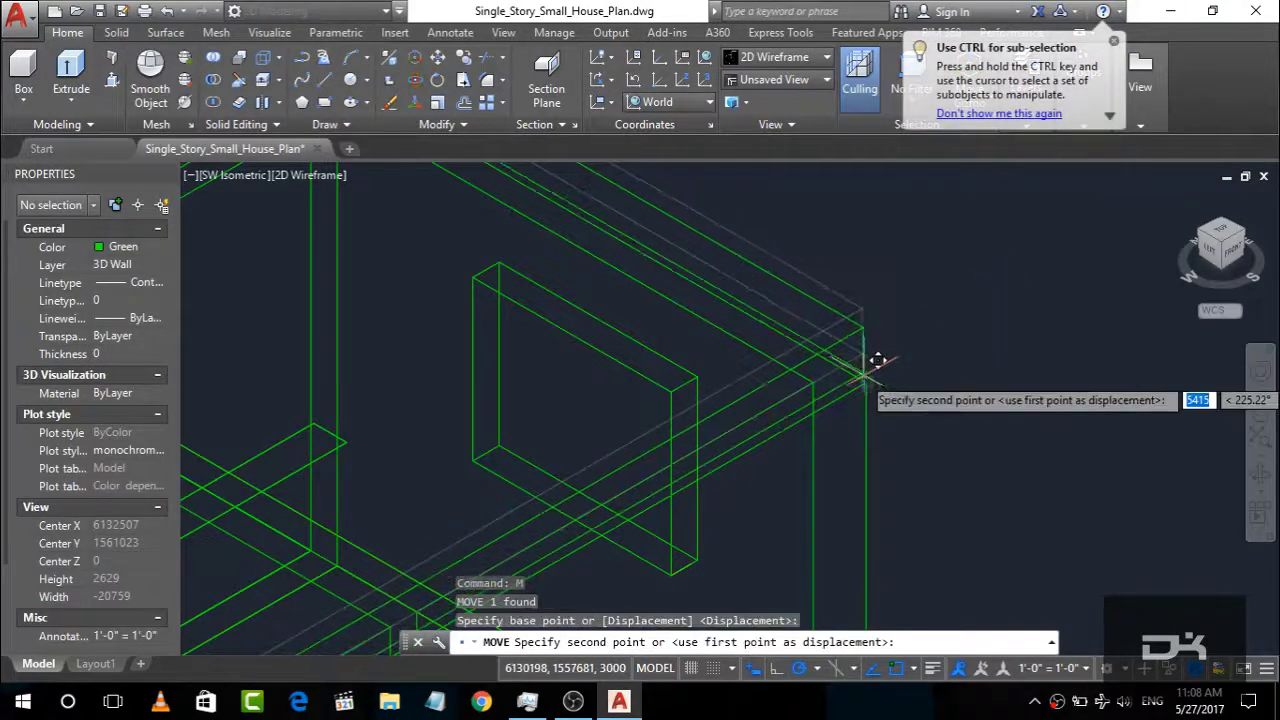
click(877, 360)
scroll(971, 286, down, 6)
click(1237, 258)
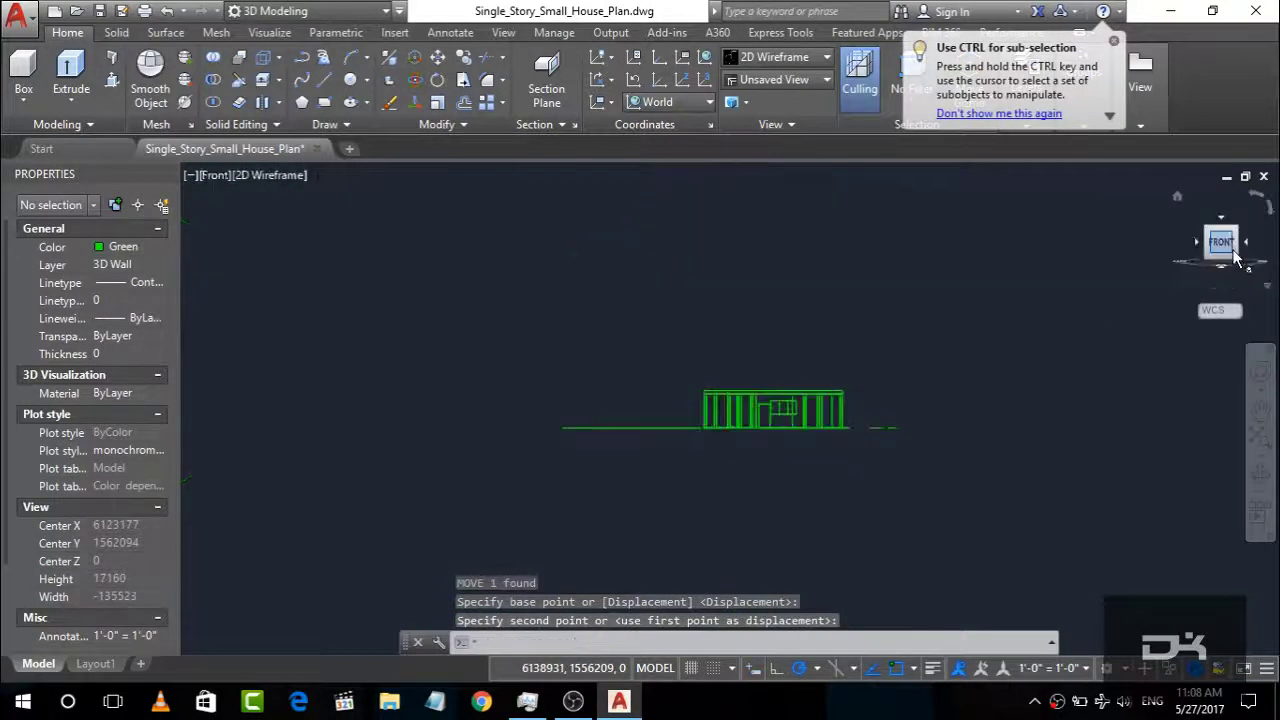
scroll(863, 357, up, 5)
Step: Switch the visual style from wireframe to Shaded
click(764, 62)
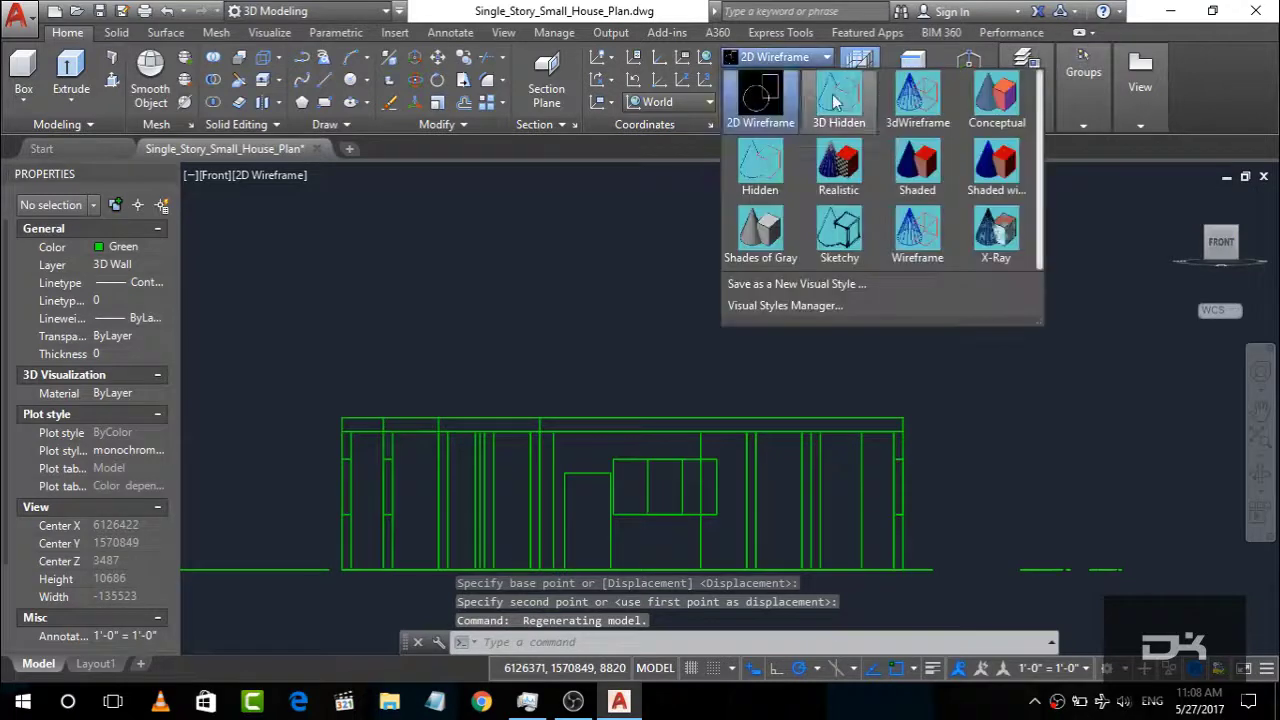
click(917, 162)
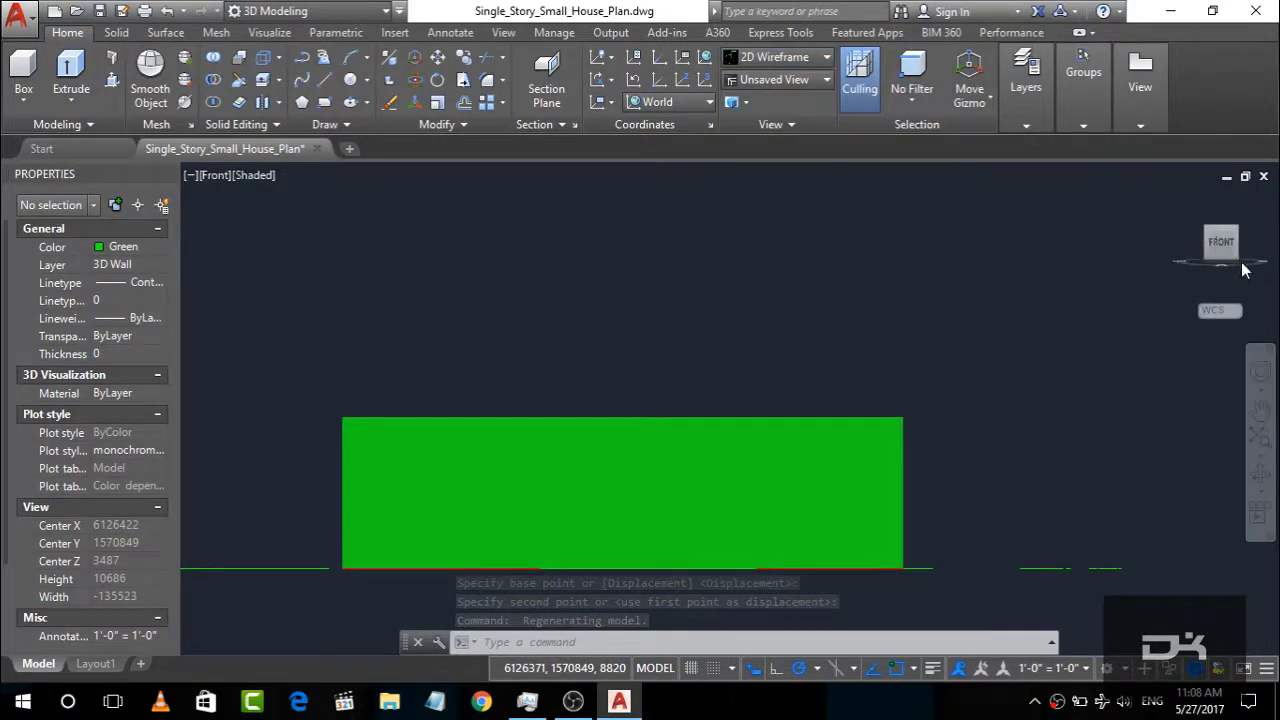
scroll(777, 383, down, 5)
Step: From an isometric view, select the roof slab and open the Layer Properties Manager
click(1190, 220)
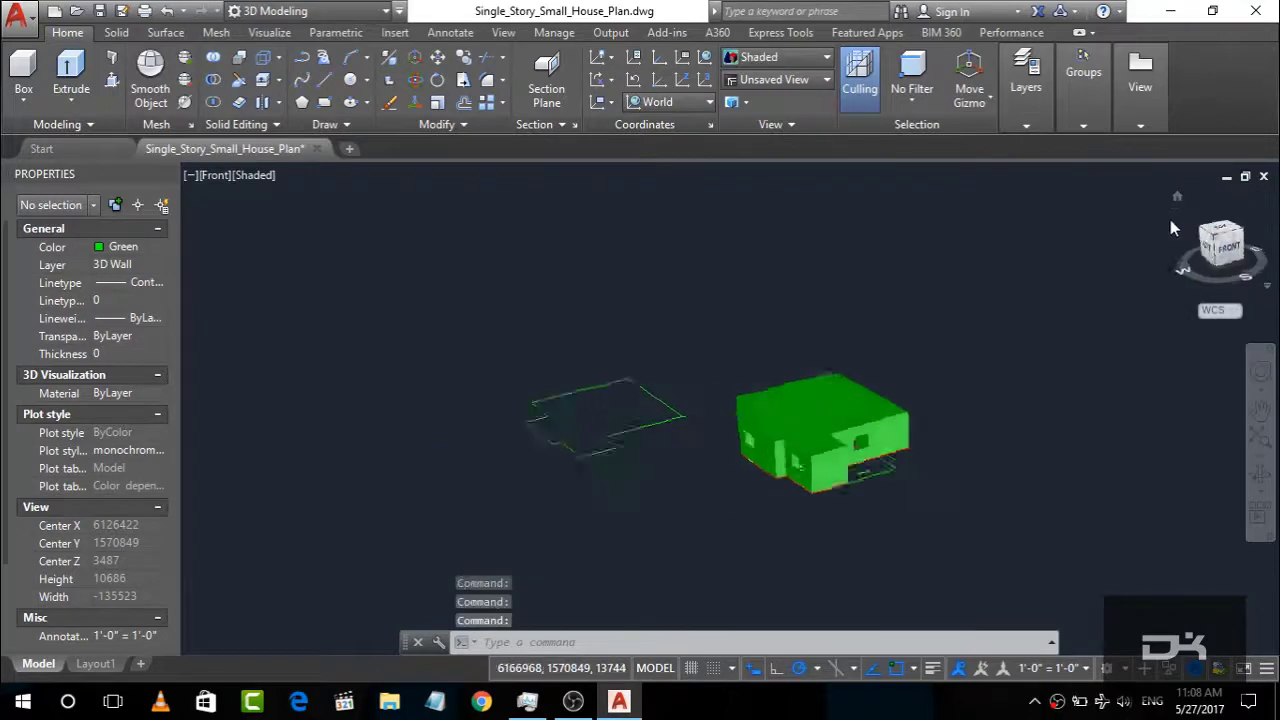
scroll(877, 484, up, 5)
shift+middle_drag(620, 330, 563, 317)
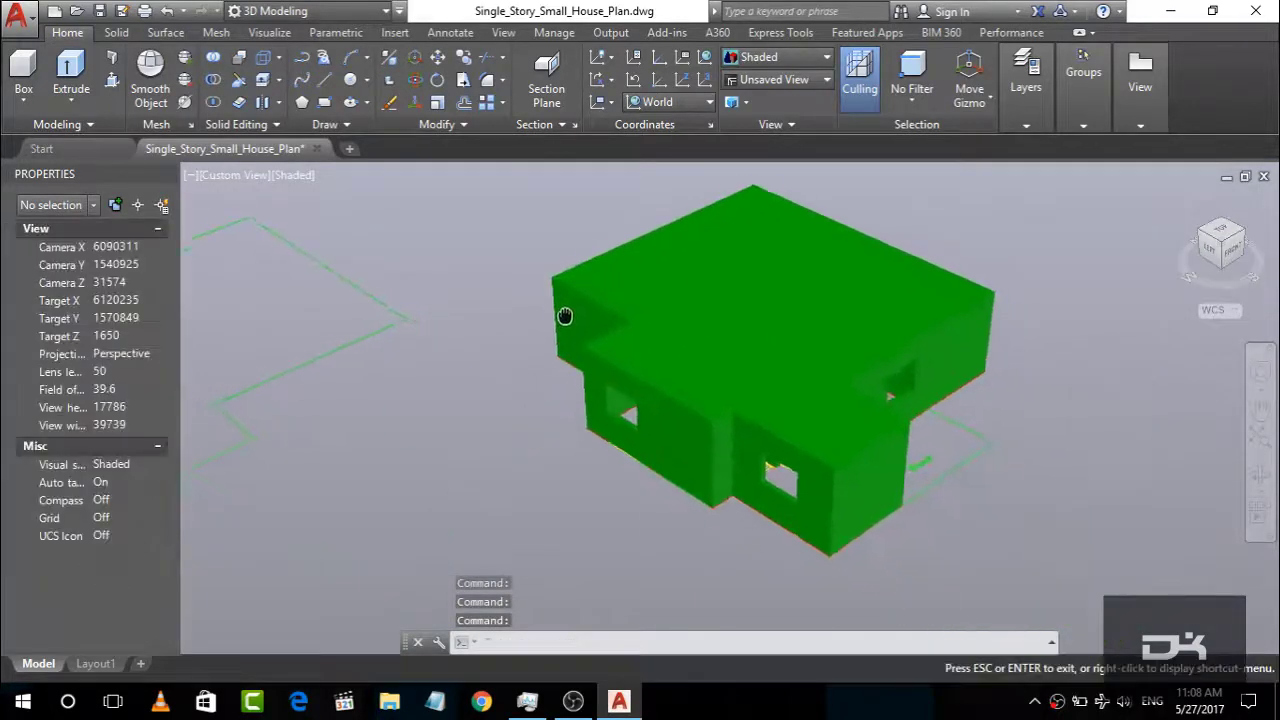
click(892, 296)
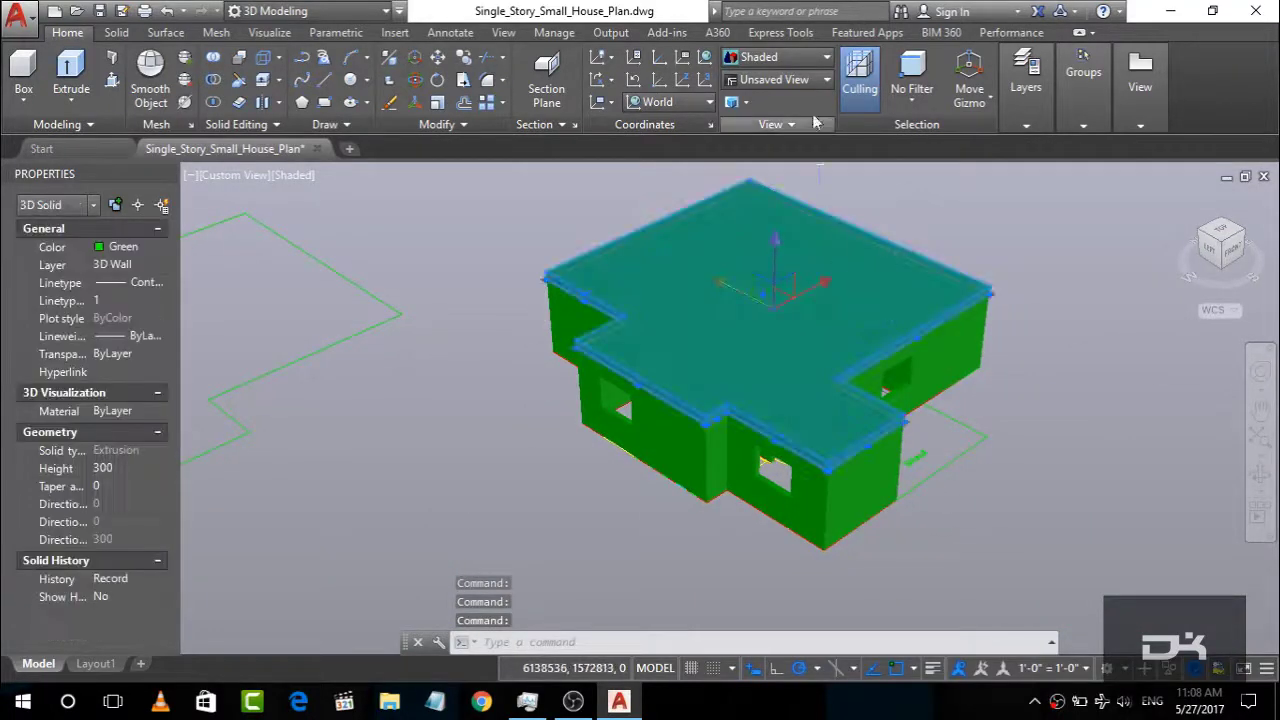
mouse_move(1083, 124)
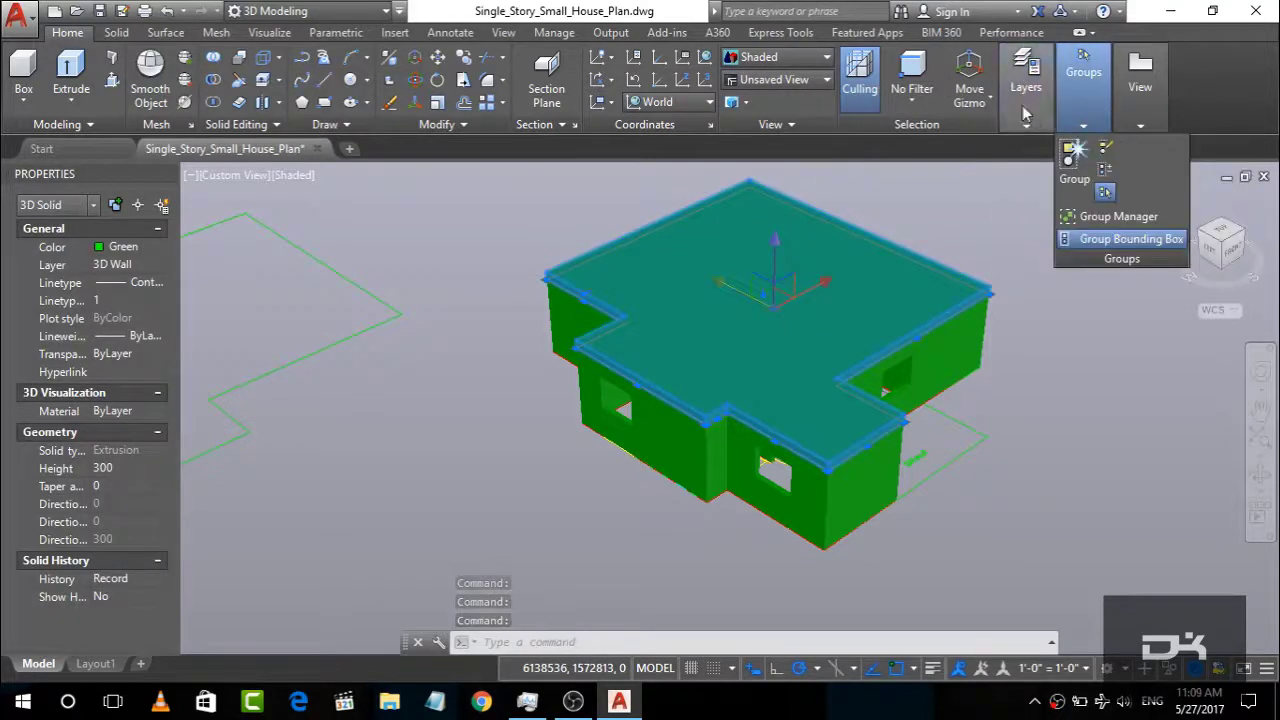
click(1027, 165)
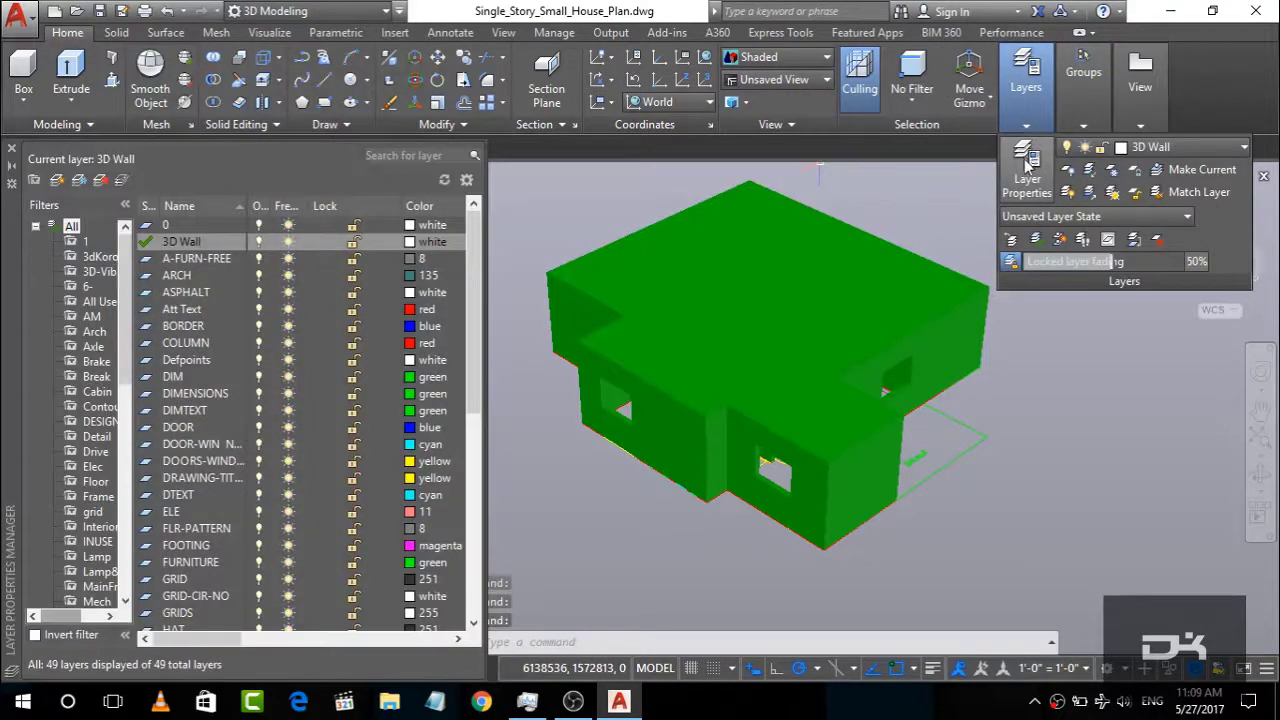
Step: Create a new layer named roof and attempt to make it current
click(56, 186)
text(roof)
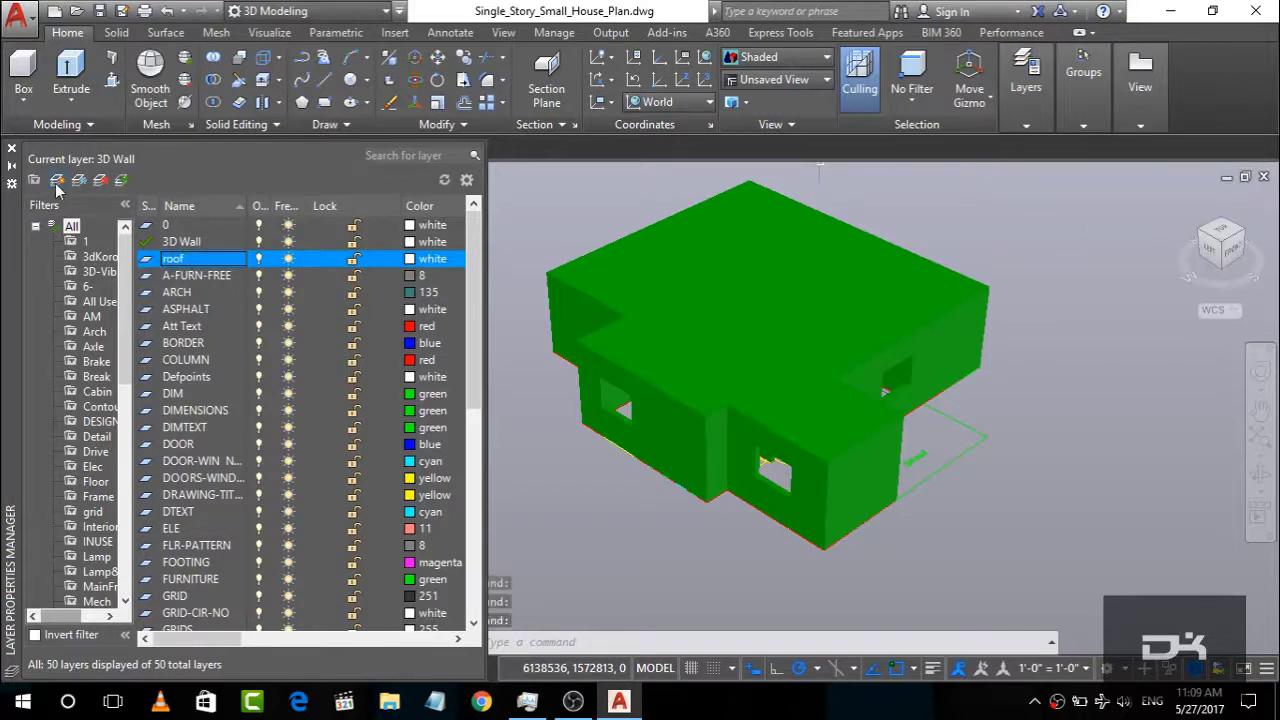
click(698, 283)
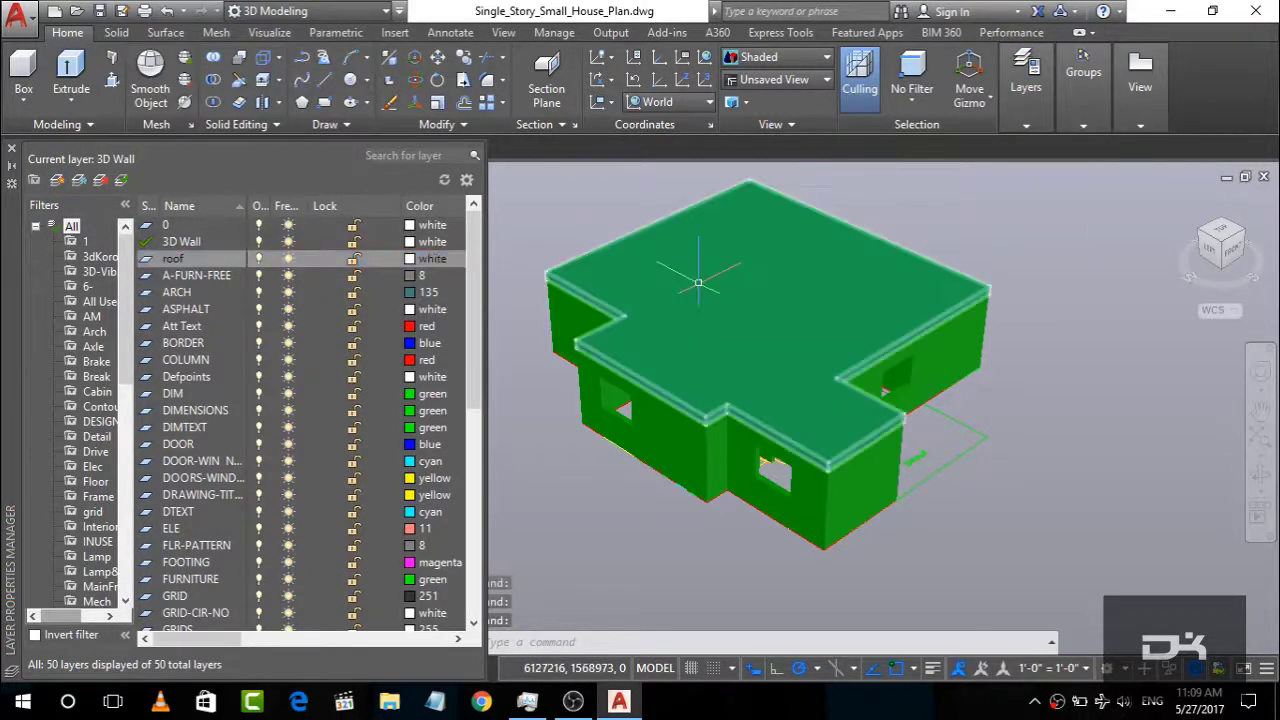
shift+click(307, 276)
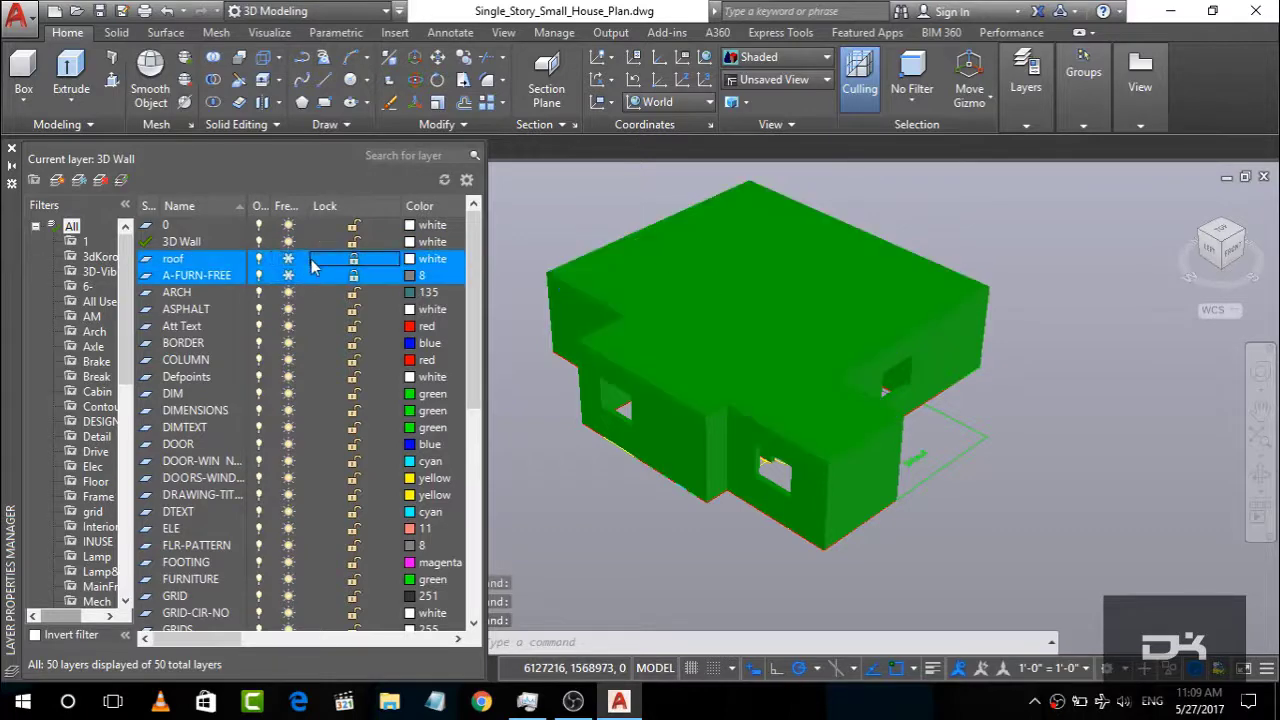
click(758, 285)
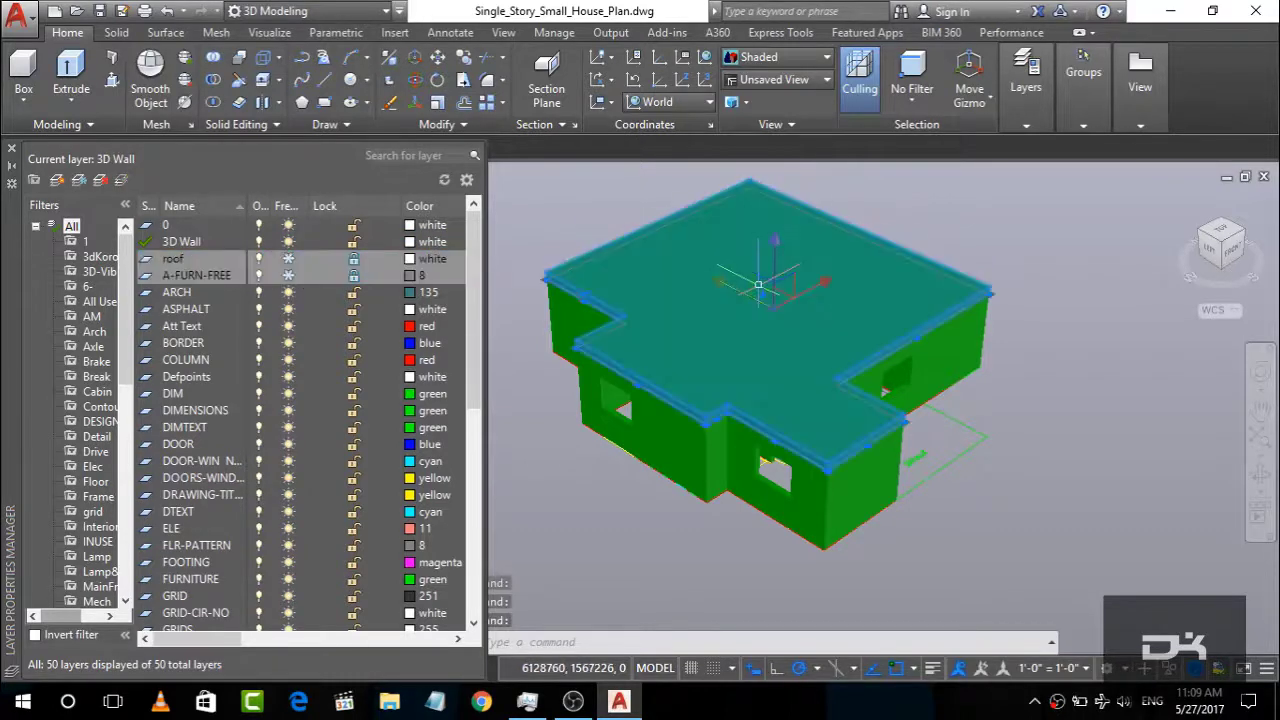
click(212, 262)
double_click(150, 260)
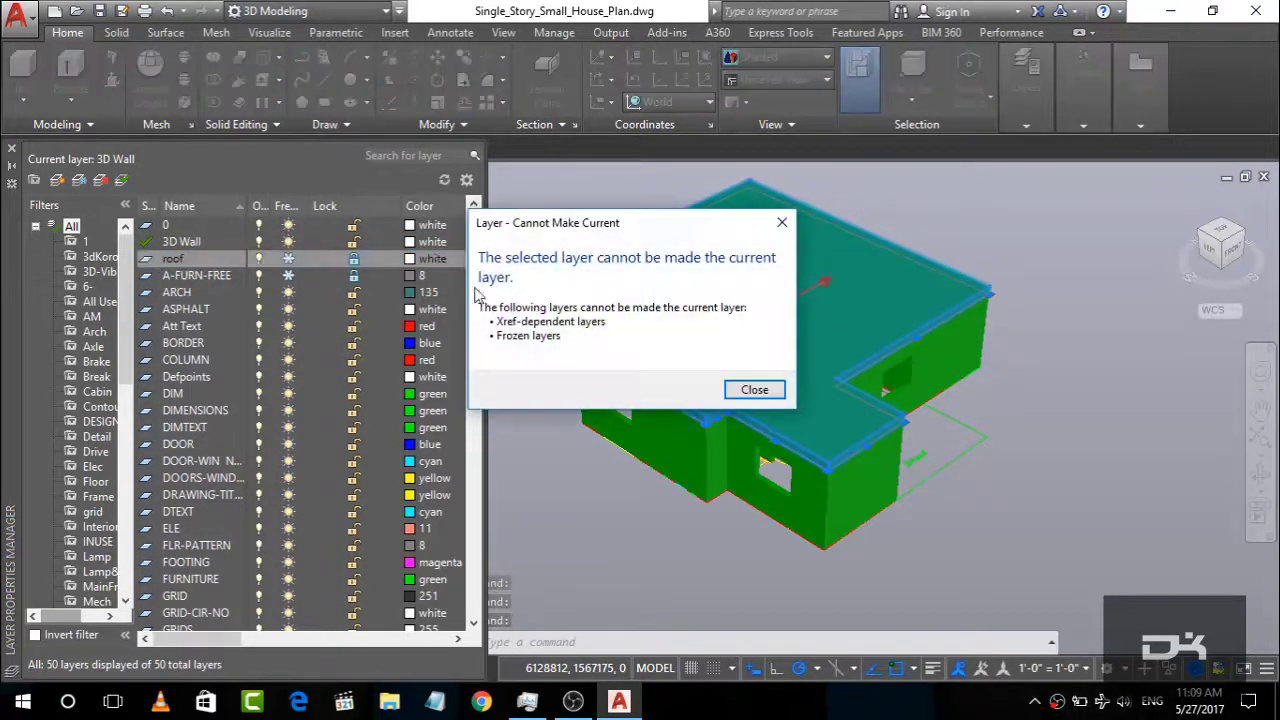
click(740, 390)
Step: Toggle the roof layer off, edit its name, and set layer 0 current
click(310, 262)
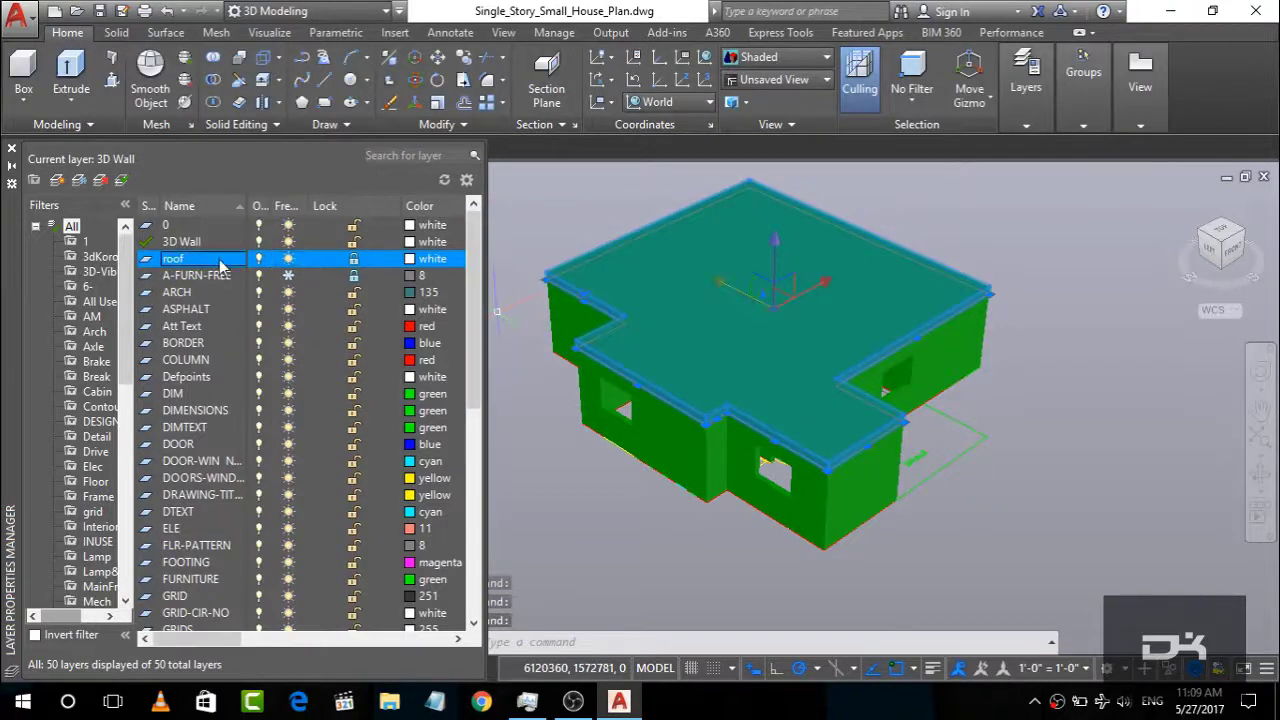
click(258, 259)
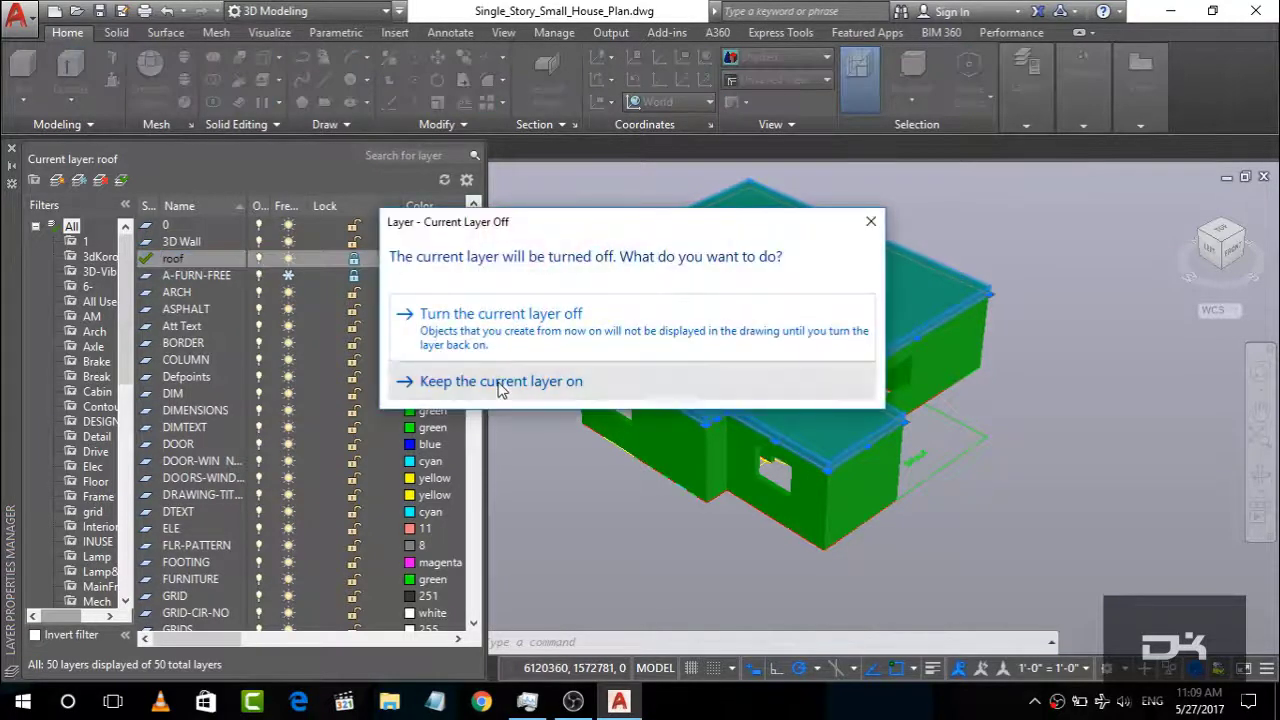
click(500, 383)
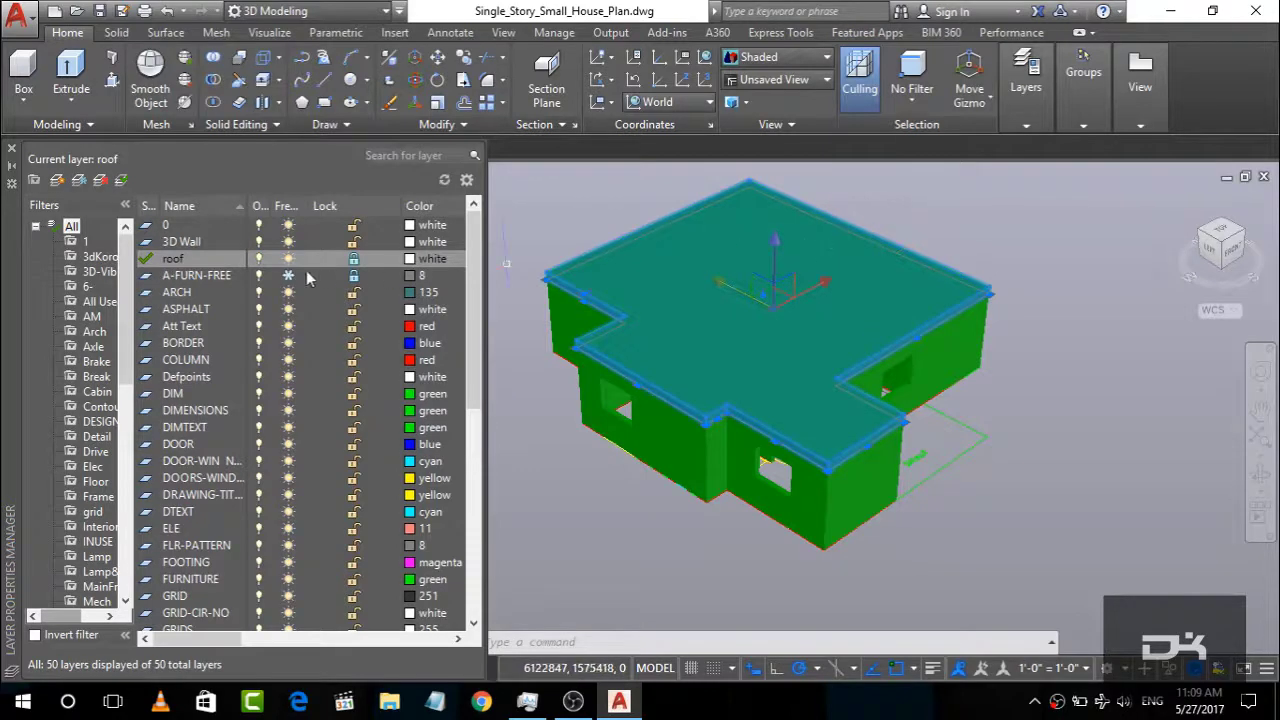
click(259, 259)
click(404, 318)
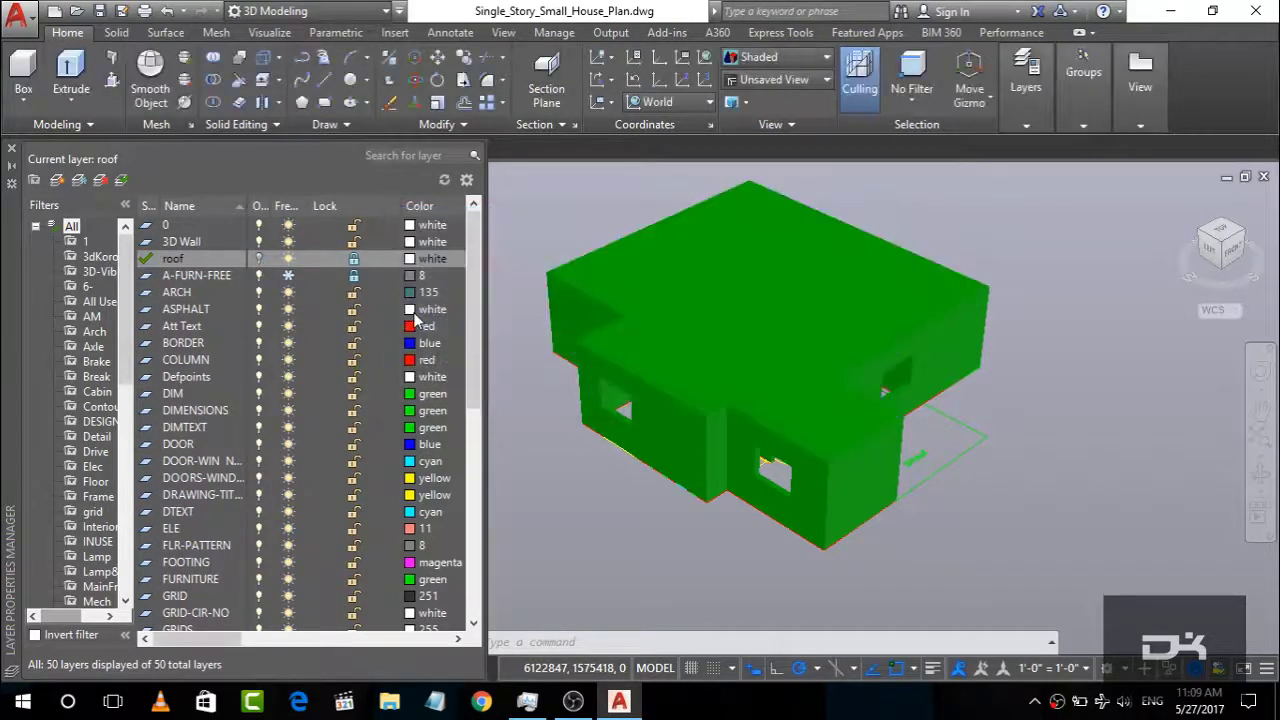
double_click(216, 262)
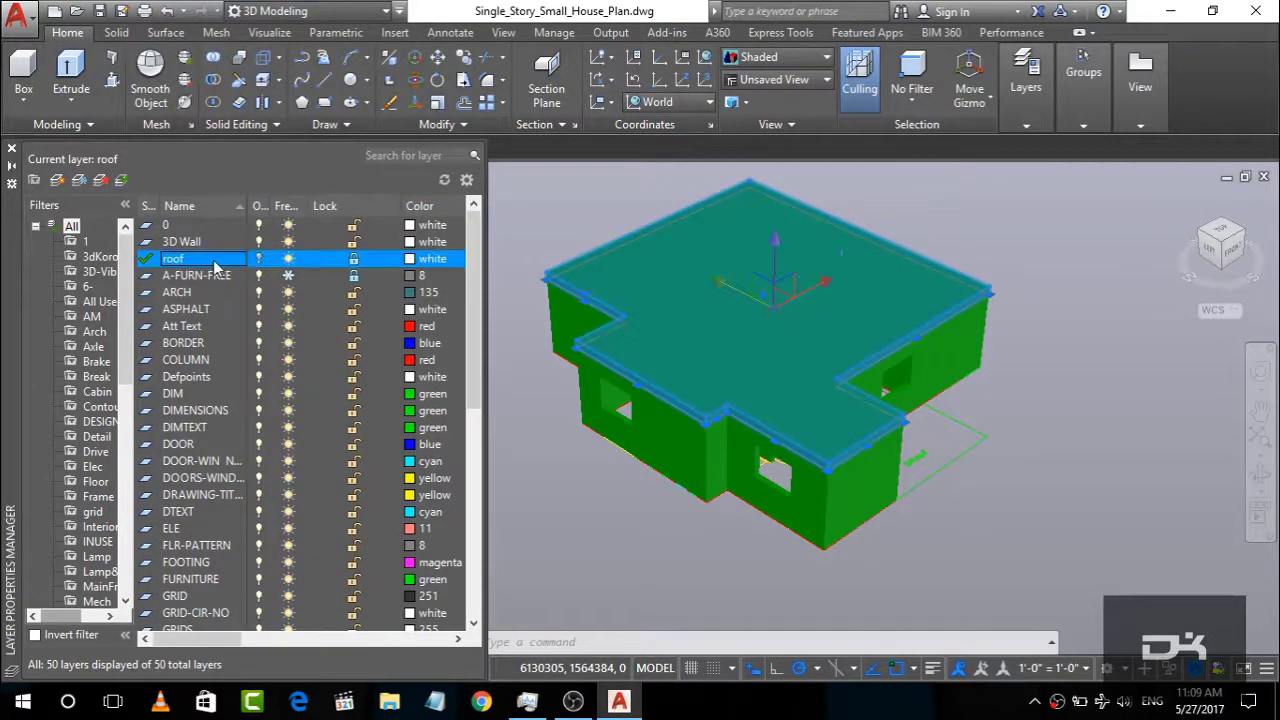
double_click(213, 227)
click(214, 265)
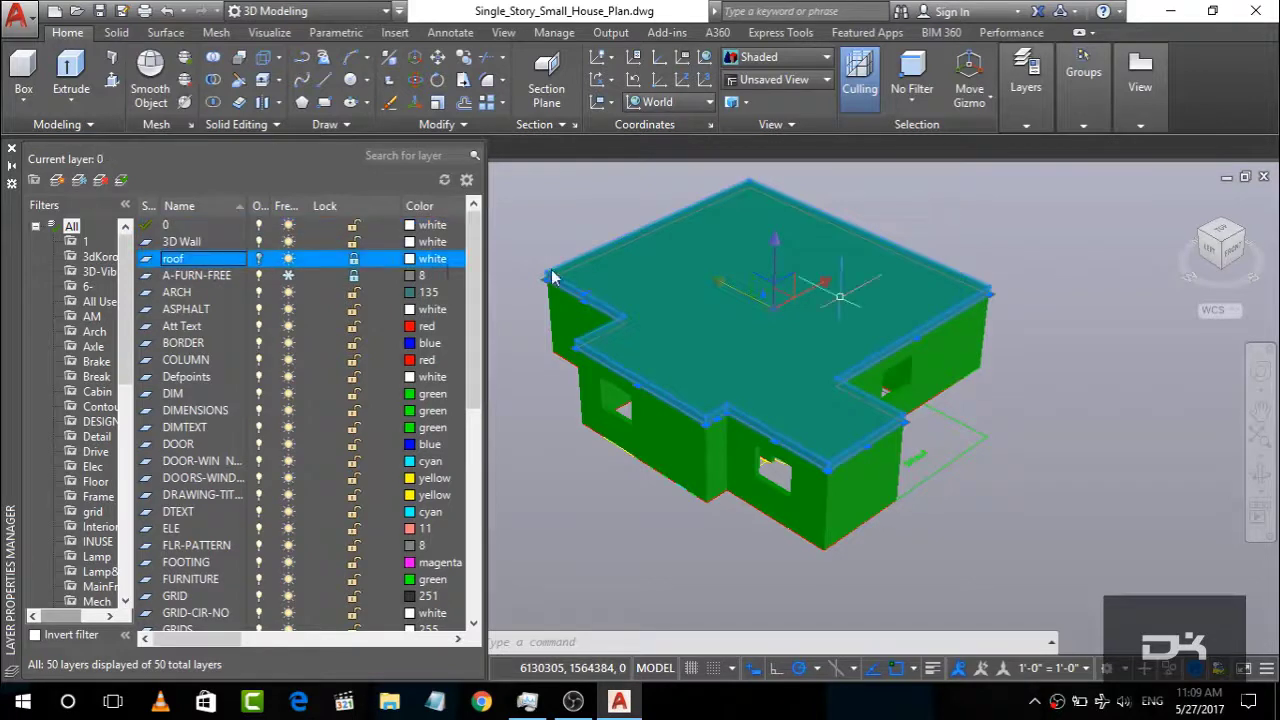
Step: Put the roof slab back on the walls, make roof current, and close the layer manager
click(774, 300)
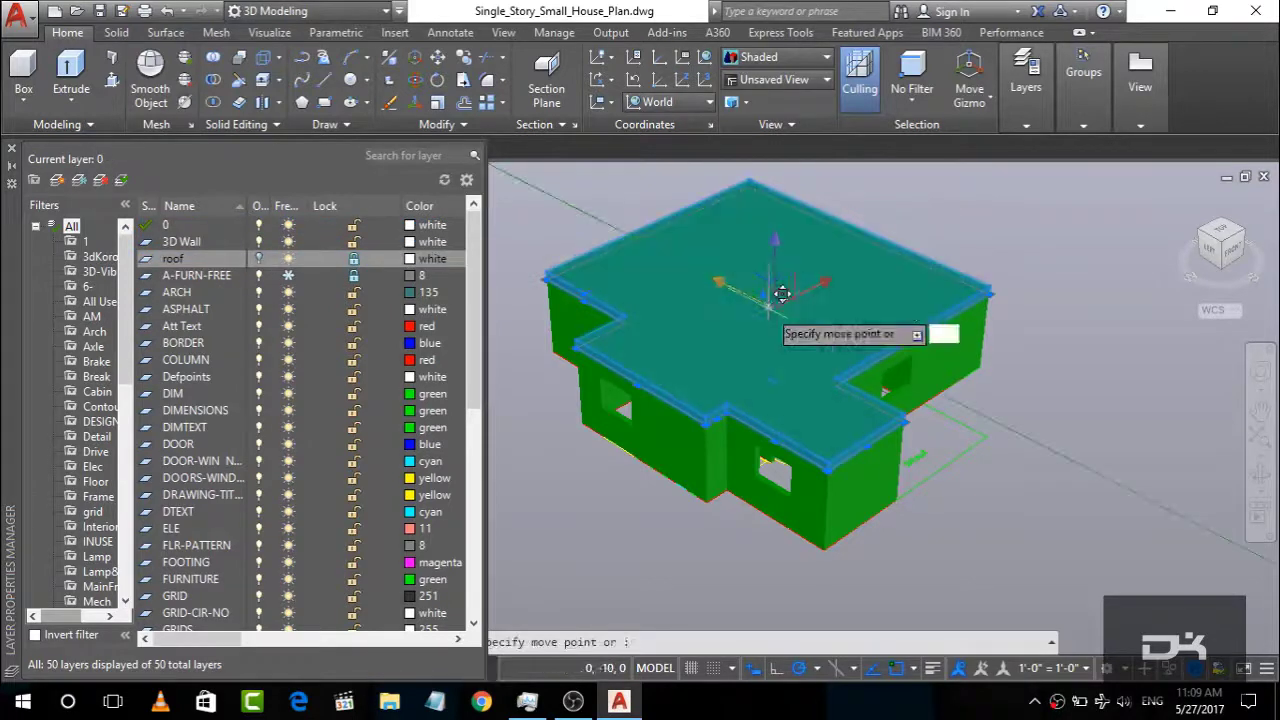
click(705, 337)
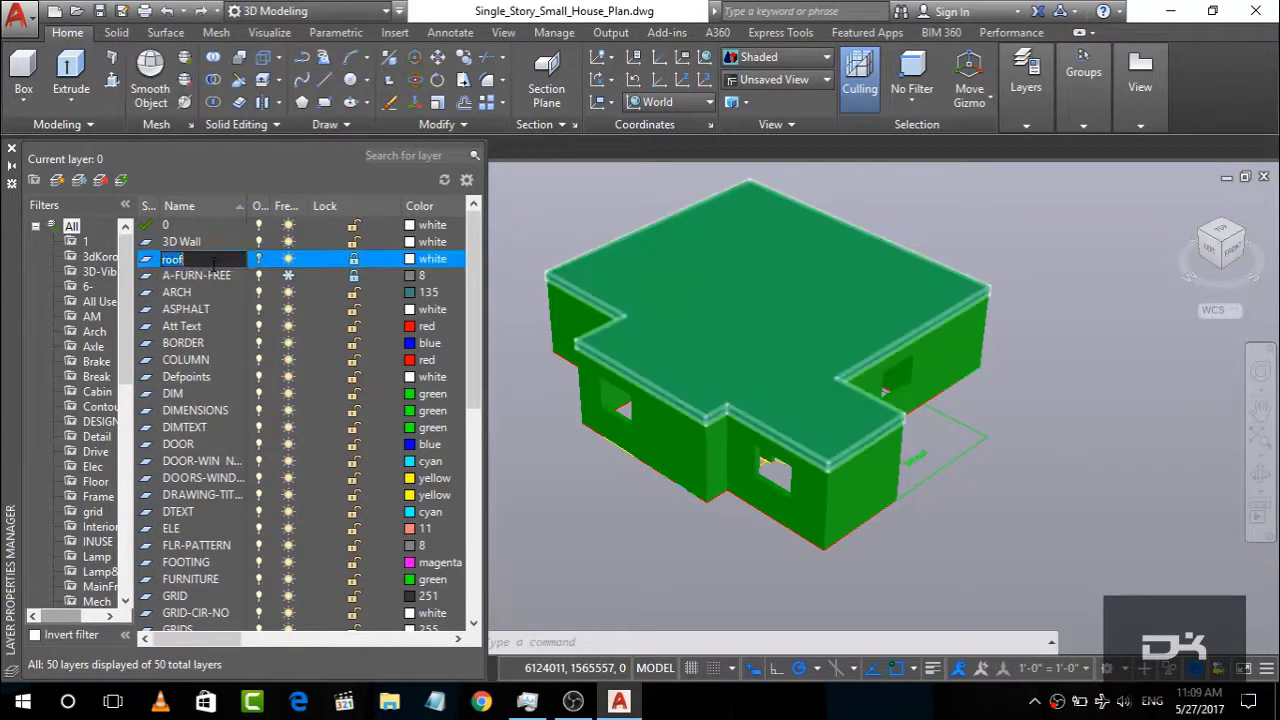
click(320, 260)
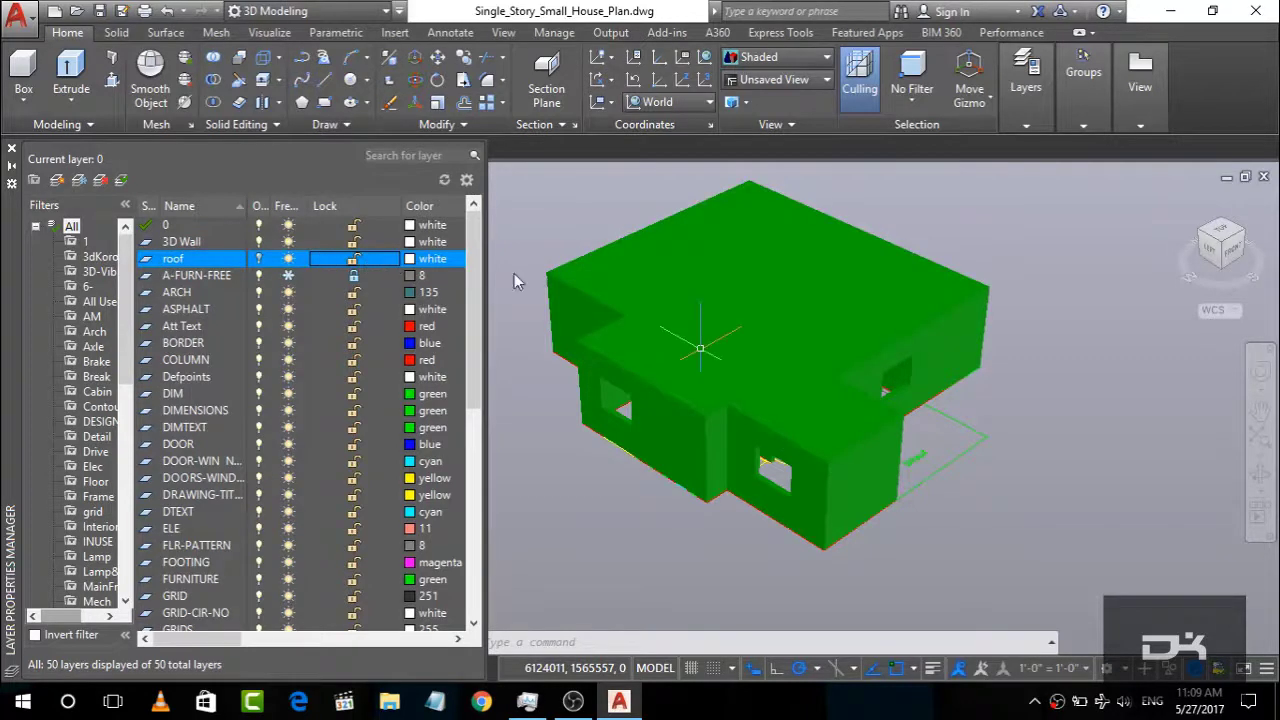
click(770, 285)
double_click(147, 262)
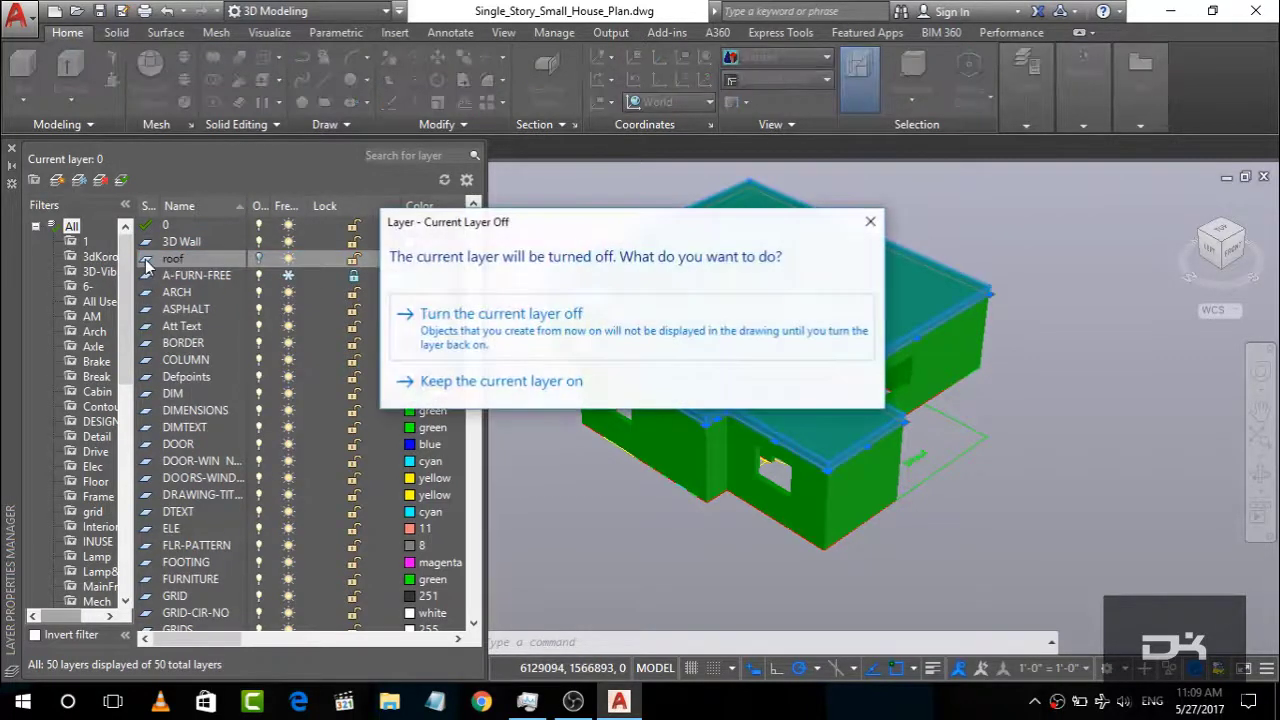
click(520, 457)
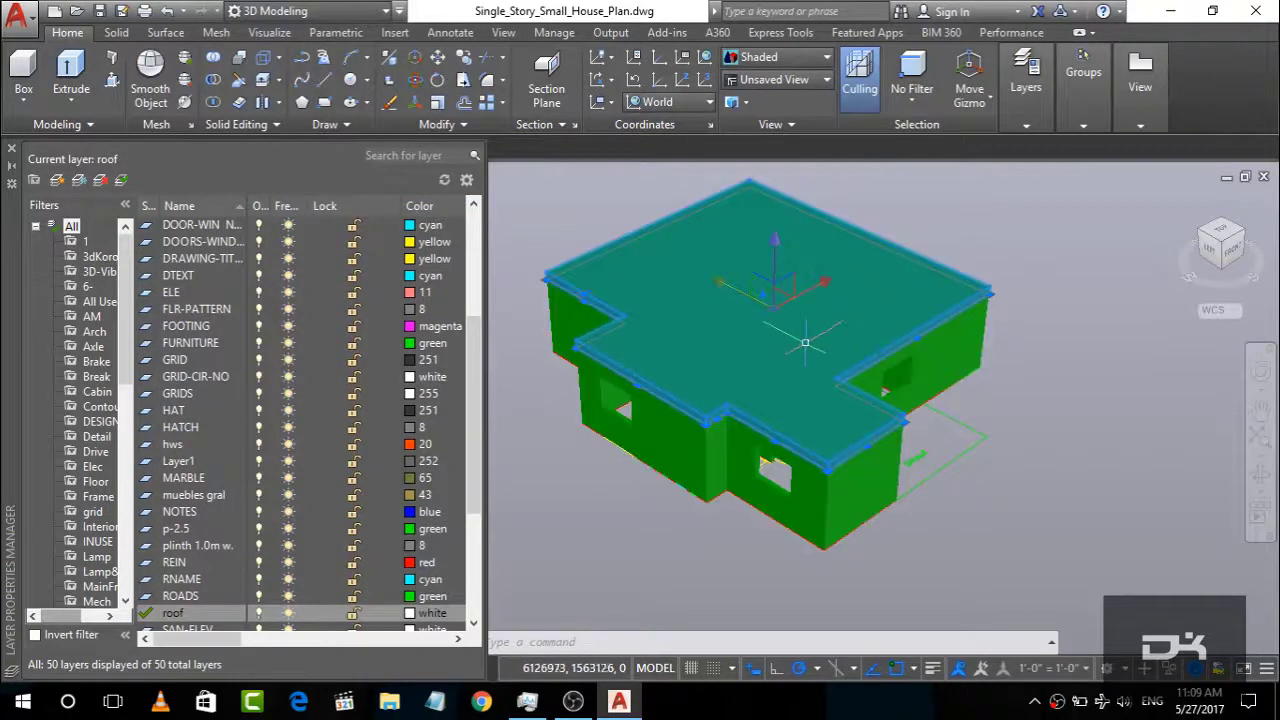
scroll(812, 343, down, 2)
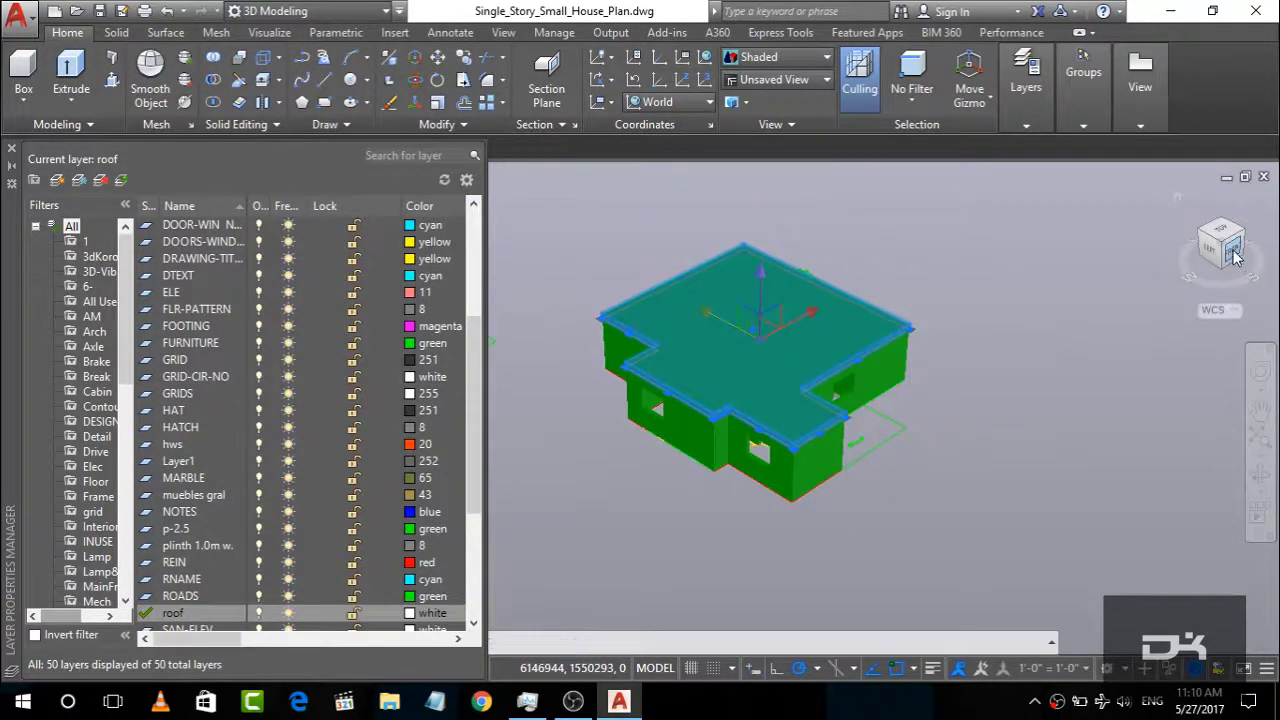
drag(1235, 258, 1228, 270)
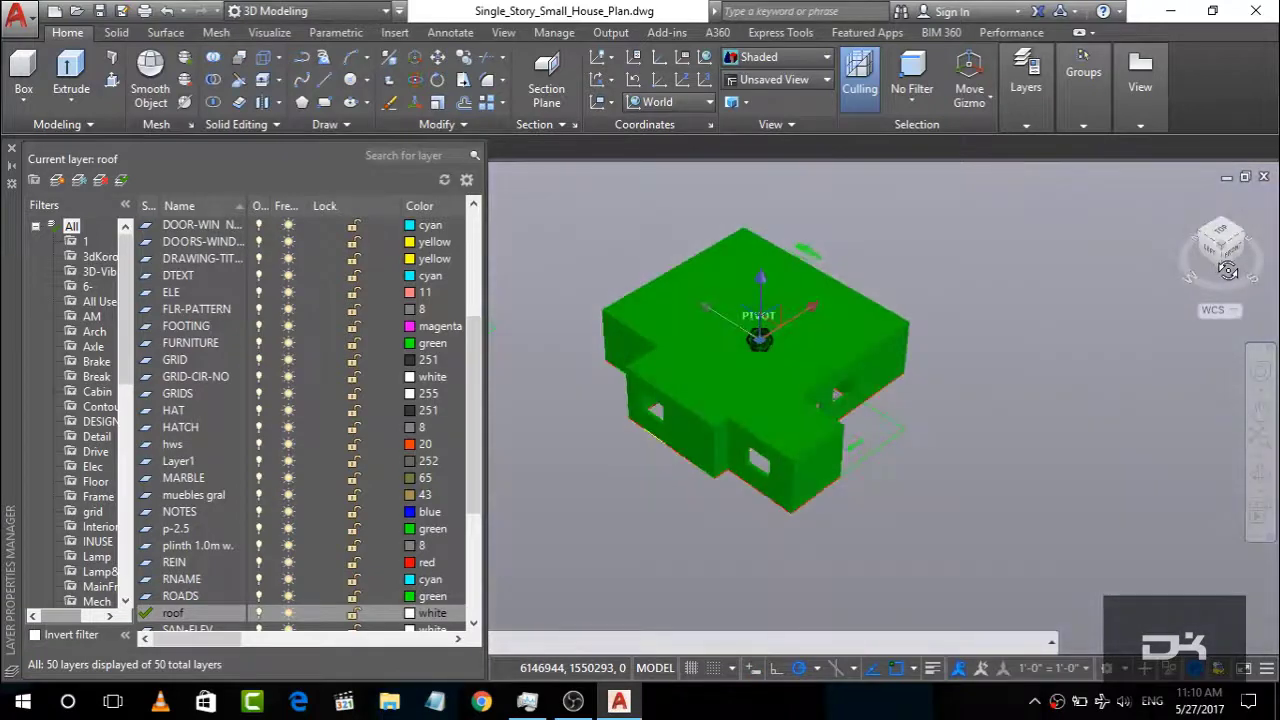
click(12, 149)
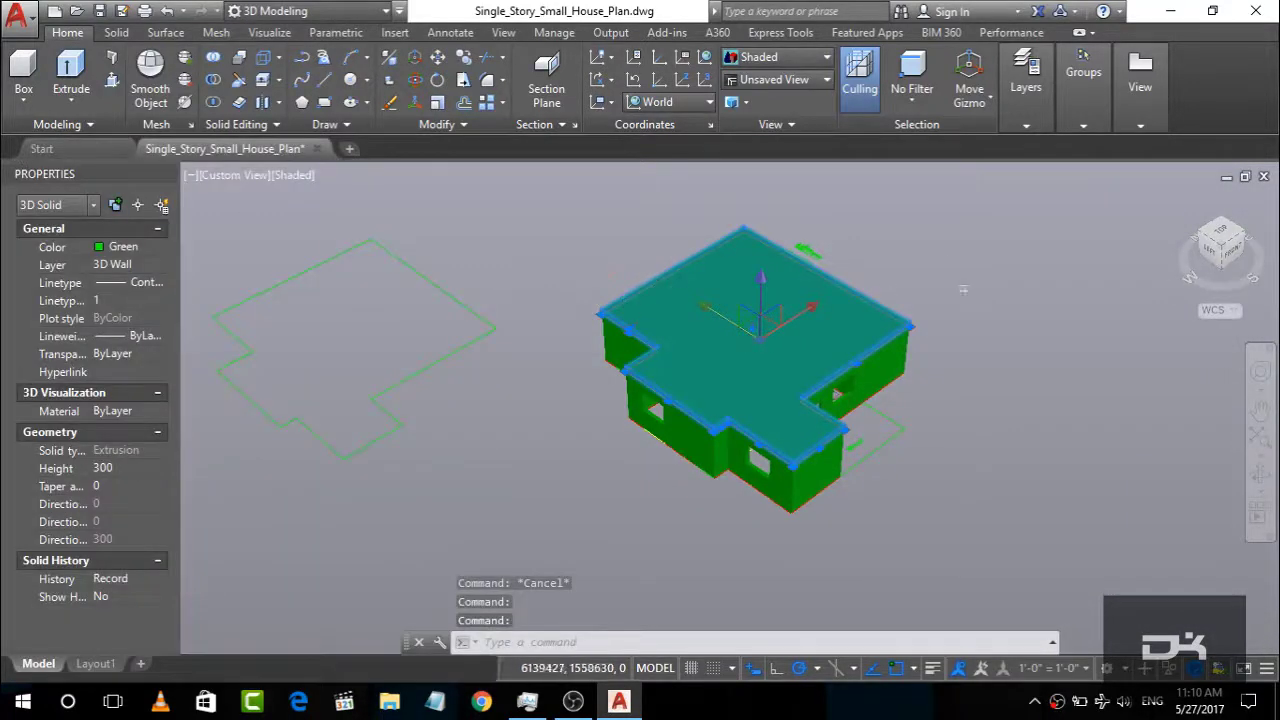
Step: Switch to the top view and select the house outline
click(1230, 238)
scroll(686, 434, down, 5)
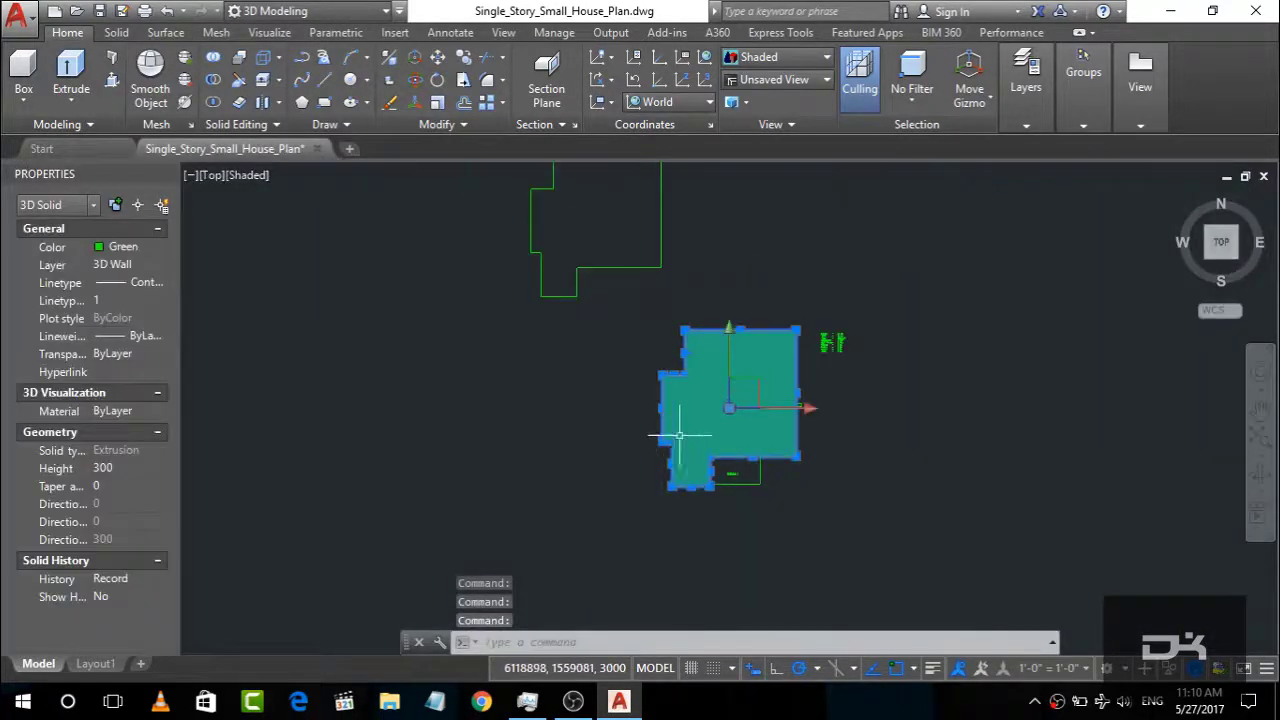
scroll(680, 350, up, 2)
middle_drag(677, 343, 796, 510)
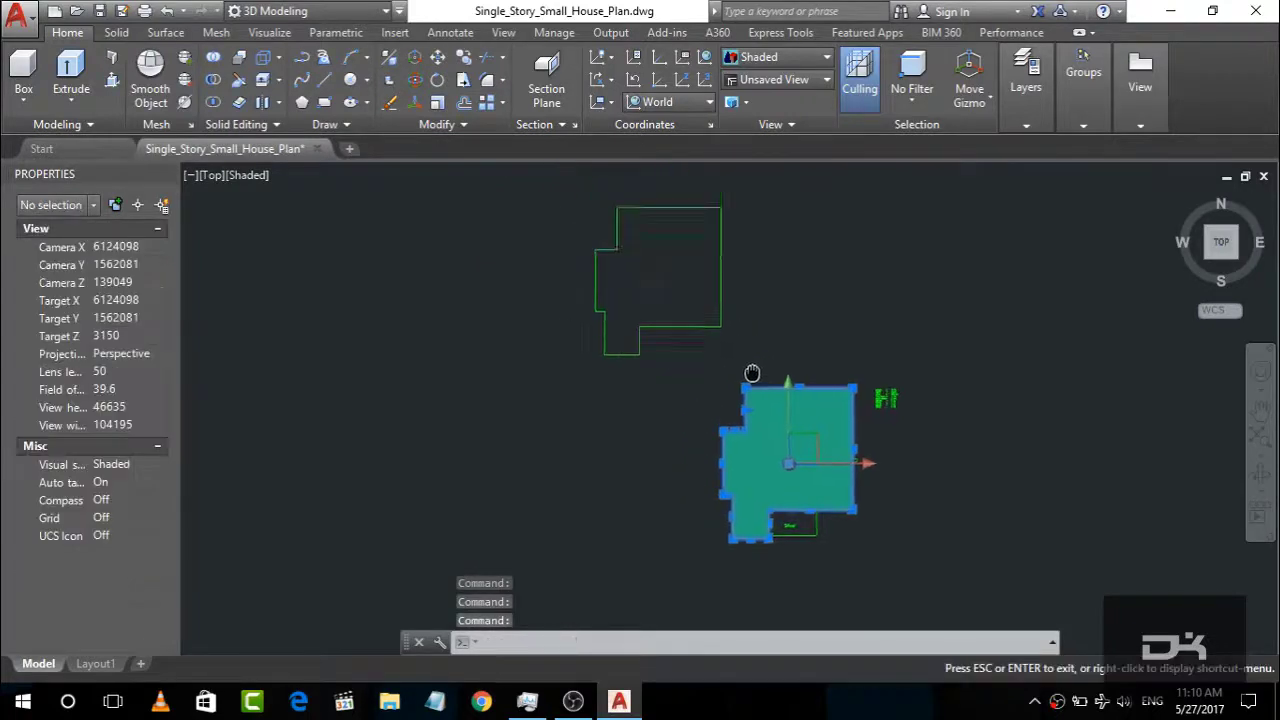
key(Escape)
scroll(800, 410, up, 3)
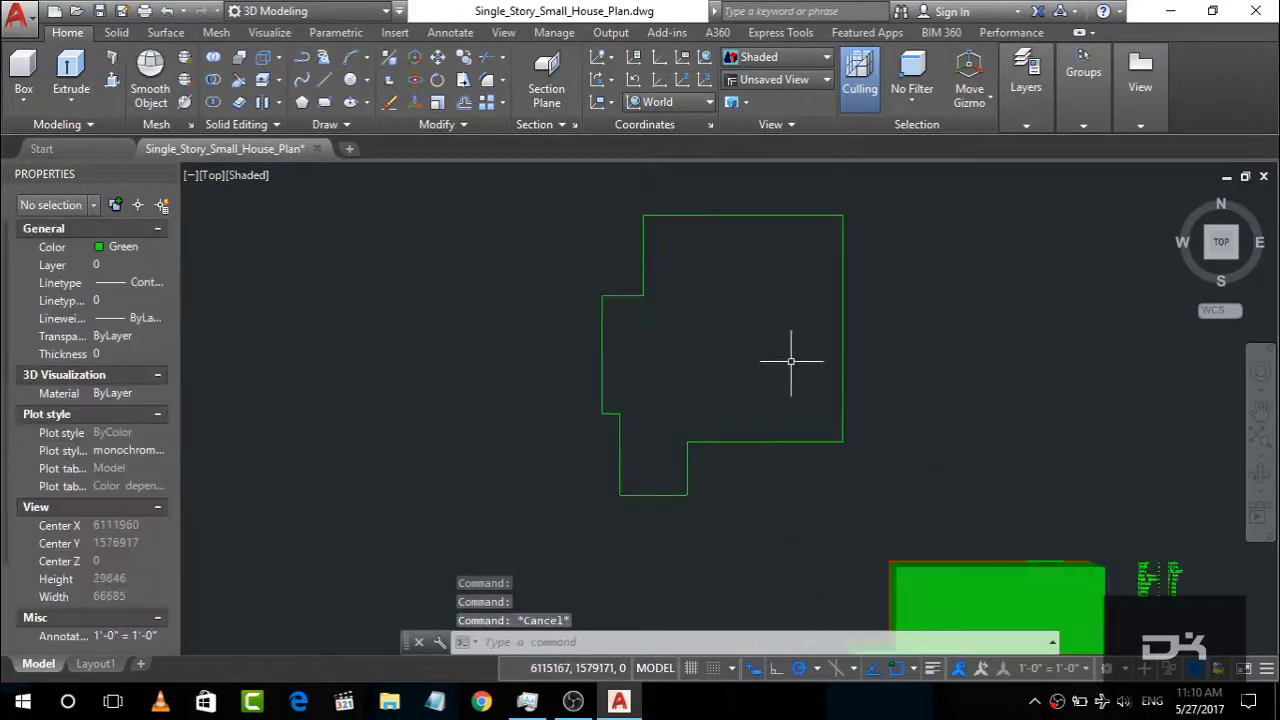
click(840, 314)
Step: Offset the house outline 300 units inward and tilt the view into 3D
text(of)
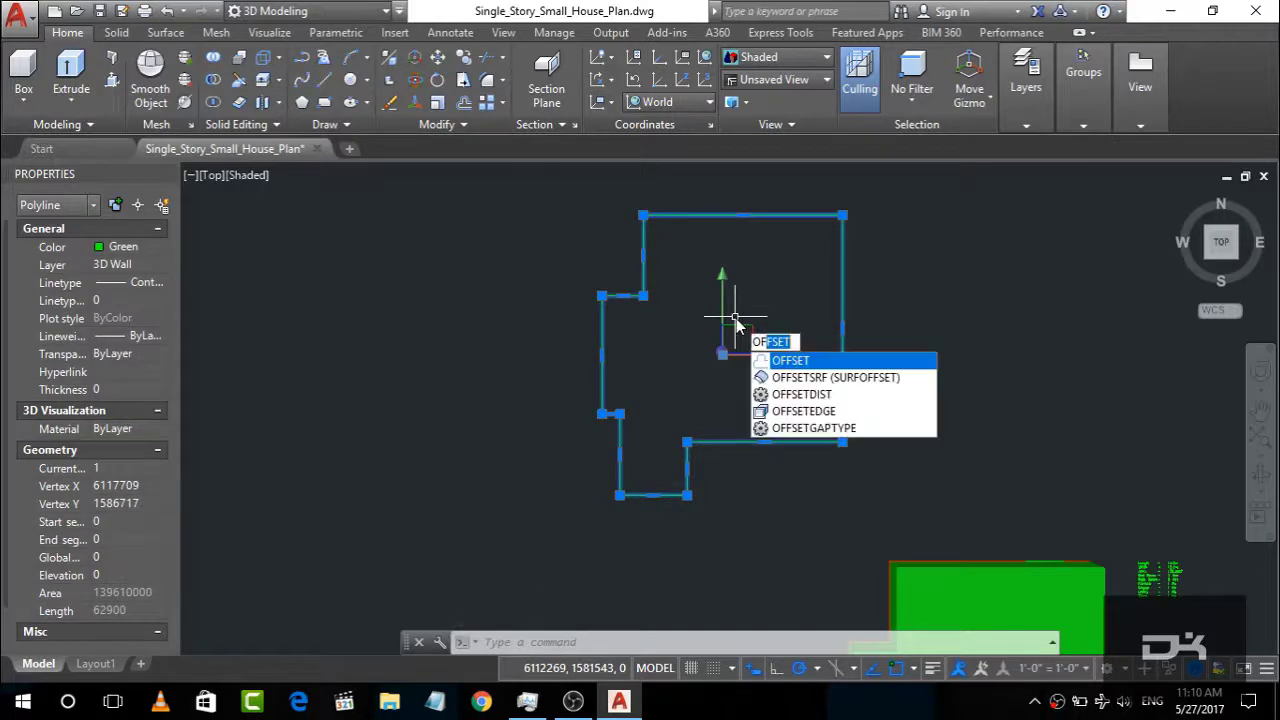
key(Return)
text(300)
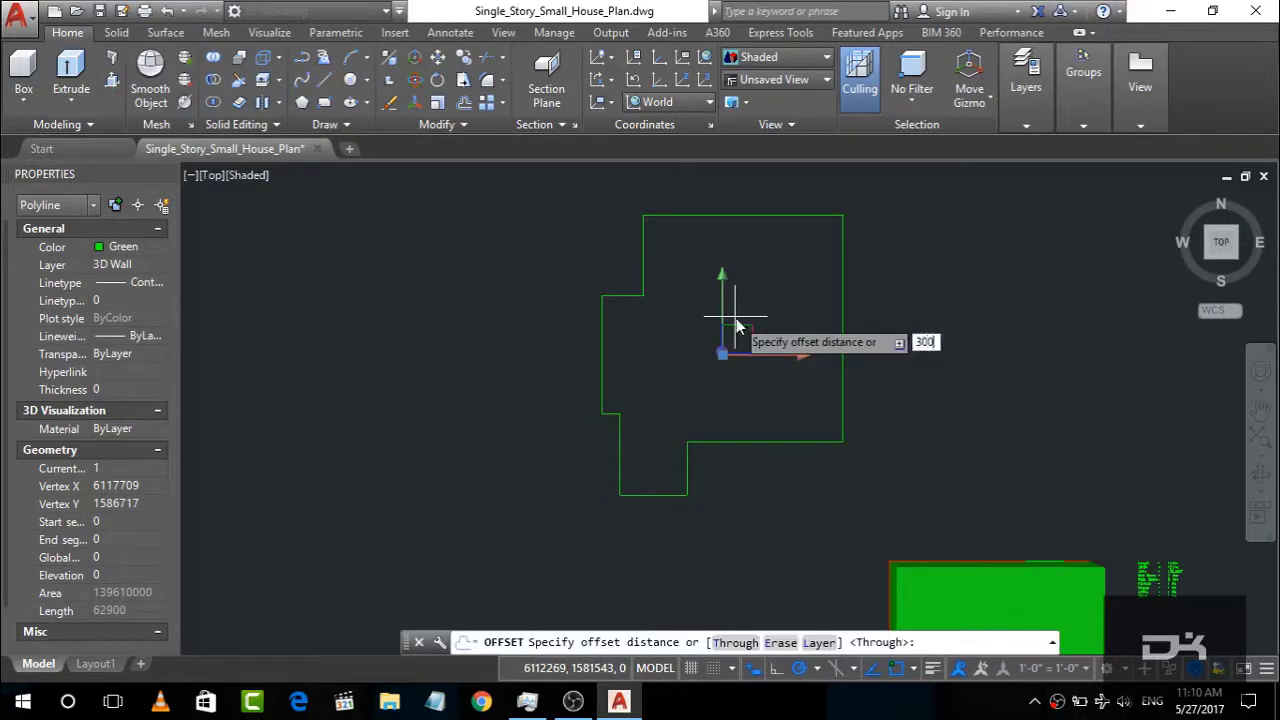
key(Return)
click(737, 312)
click(464, 253)
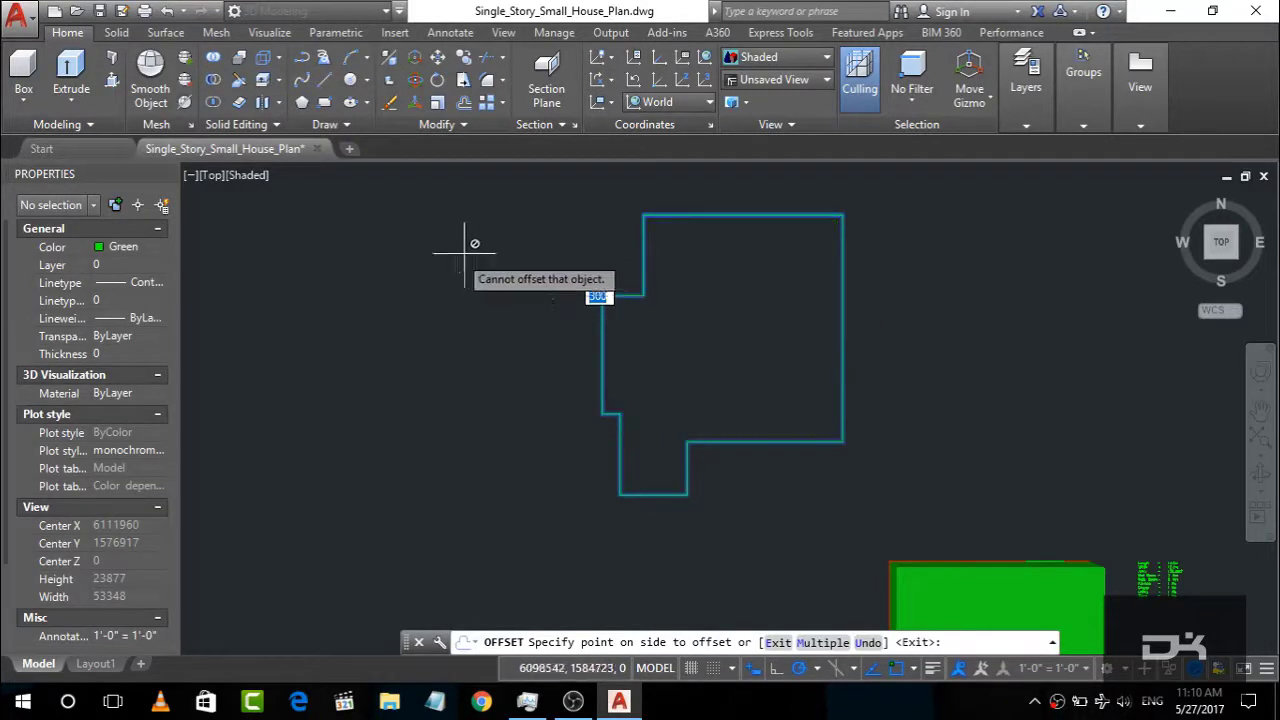
click(752, 353)
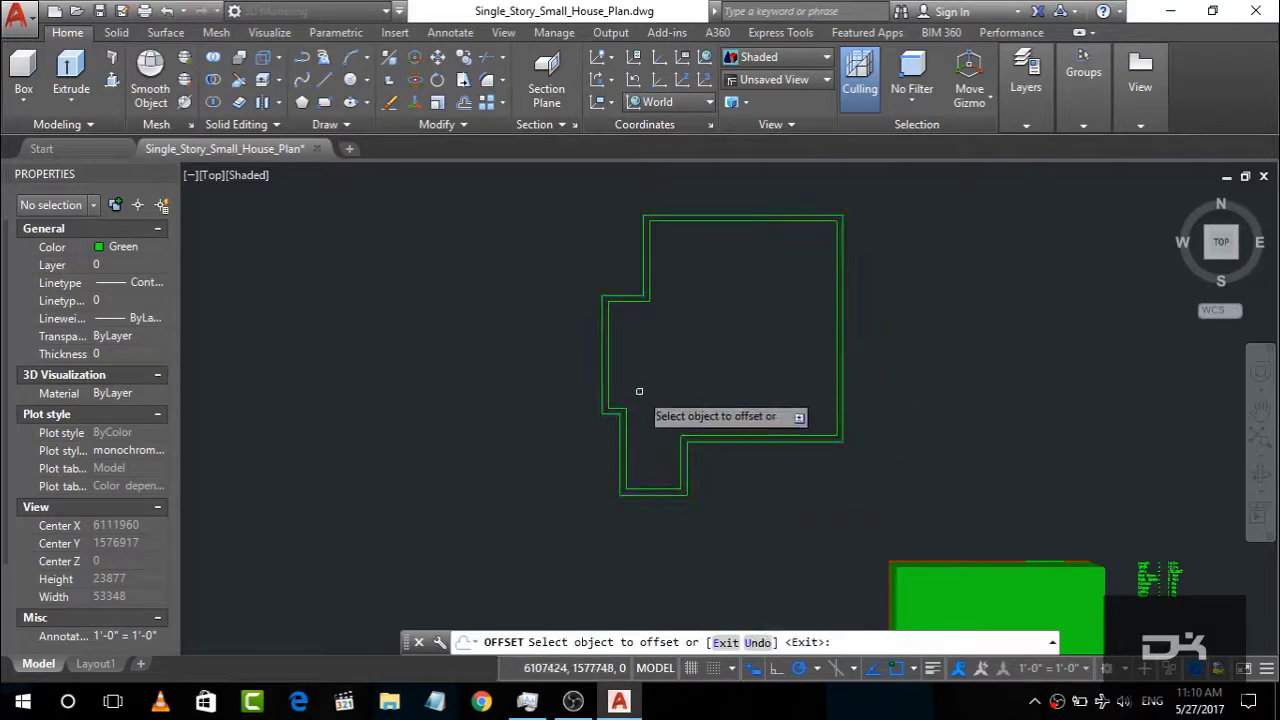
drag(1222, 262, 1270, 180)
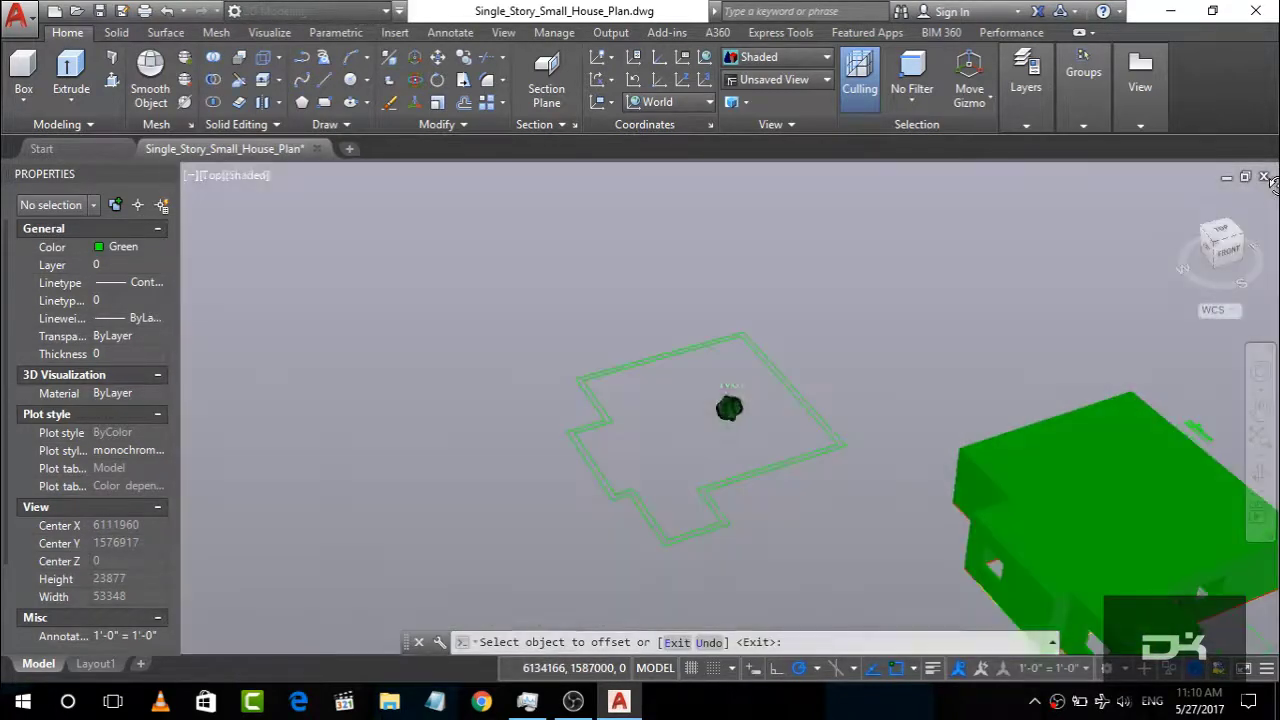
Step: Extrude the house outline to a height of 1200 as a green solid
key(Escape)
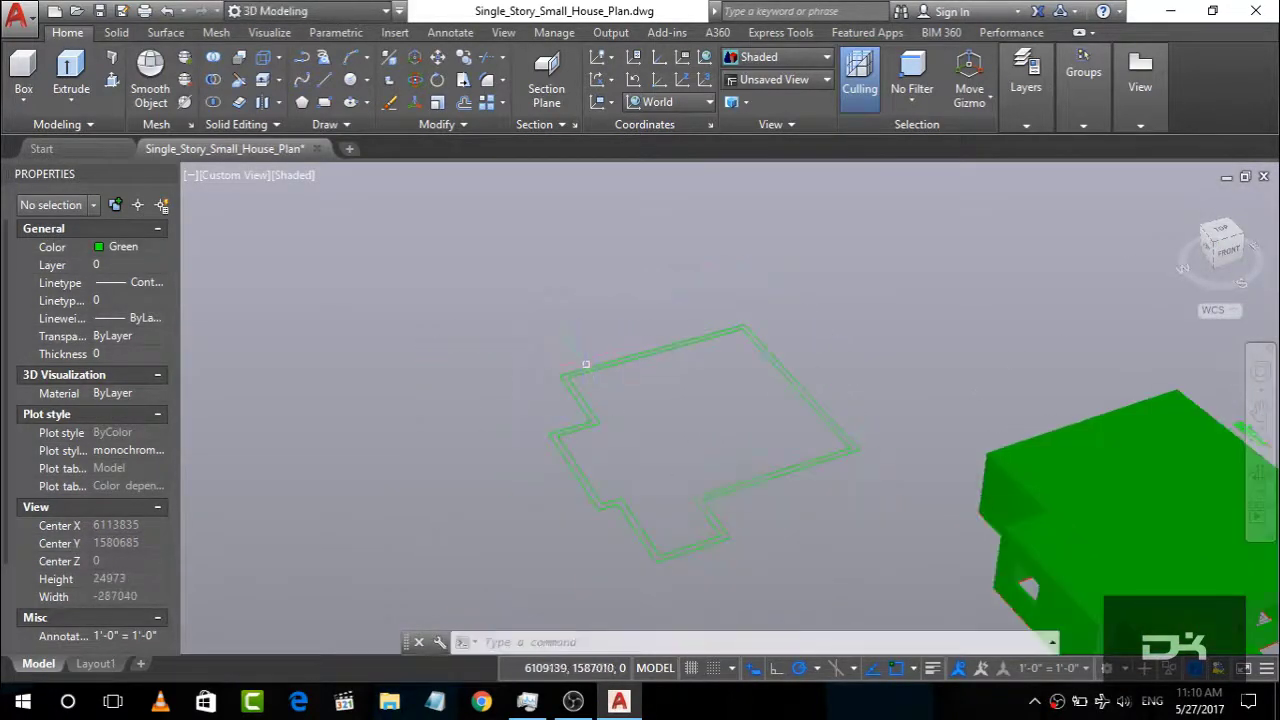
click(580, 392)
key(Escape)
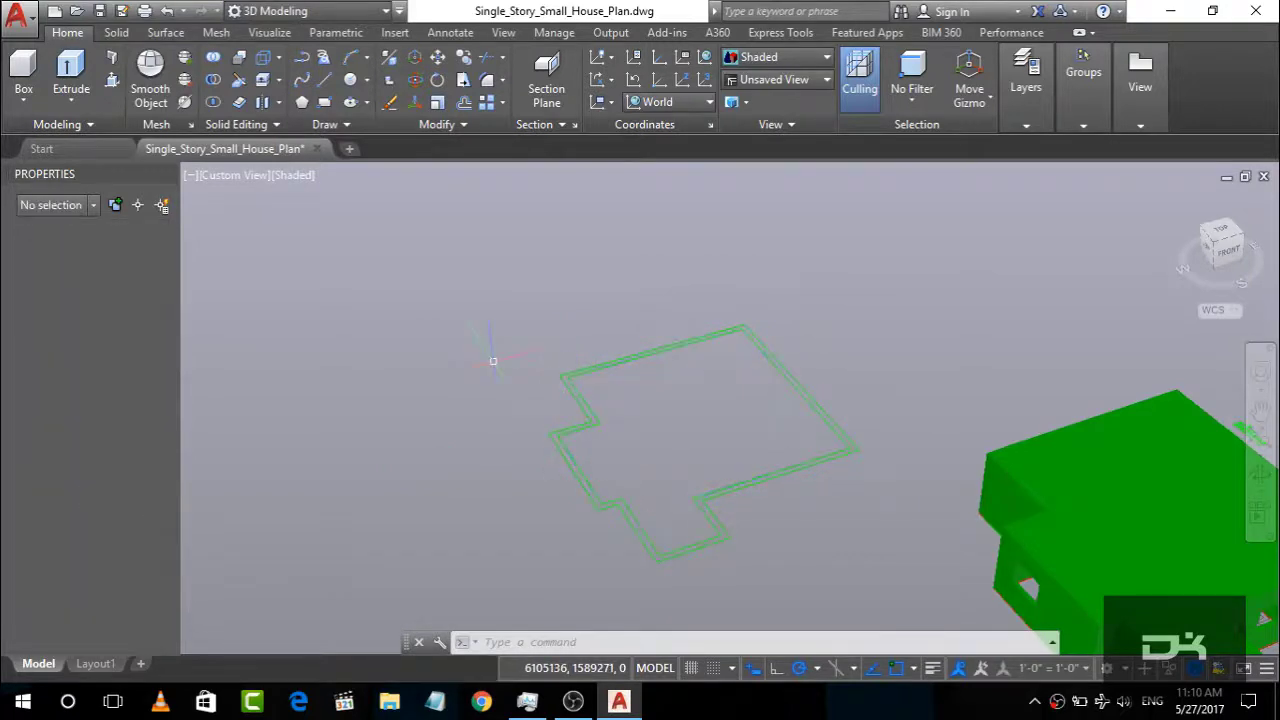
click(70, 68)
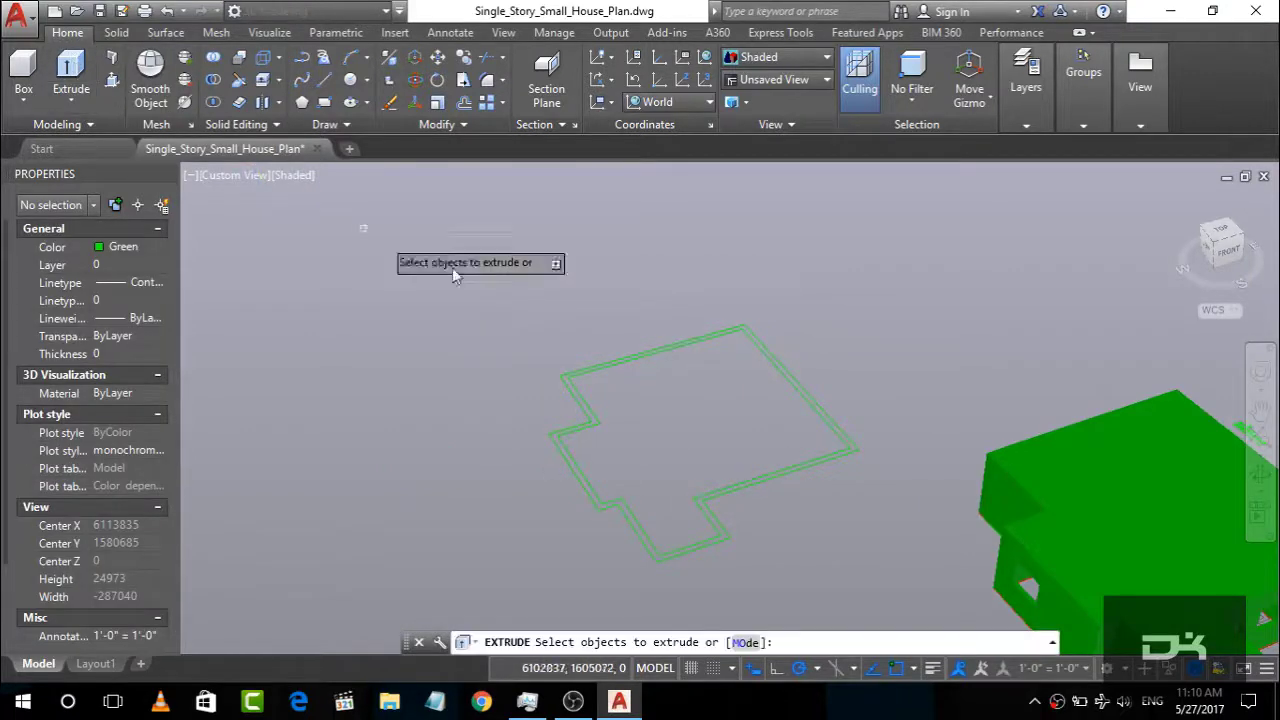
click(567, 377)
key(Return)
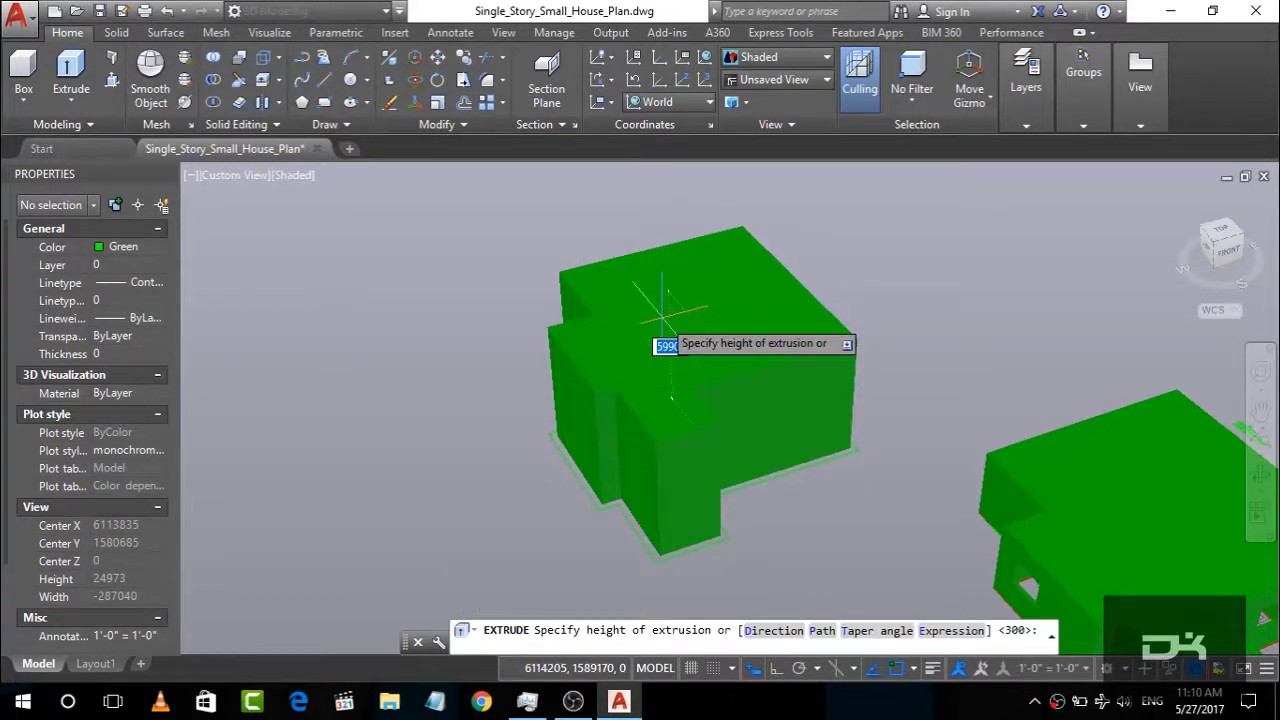
text(1200)
key(Return)
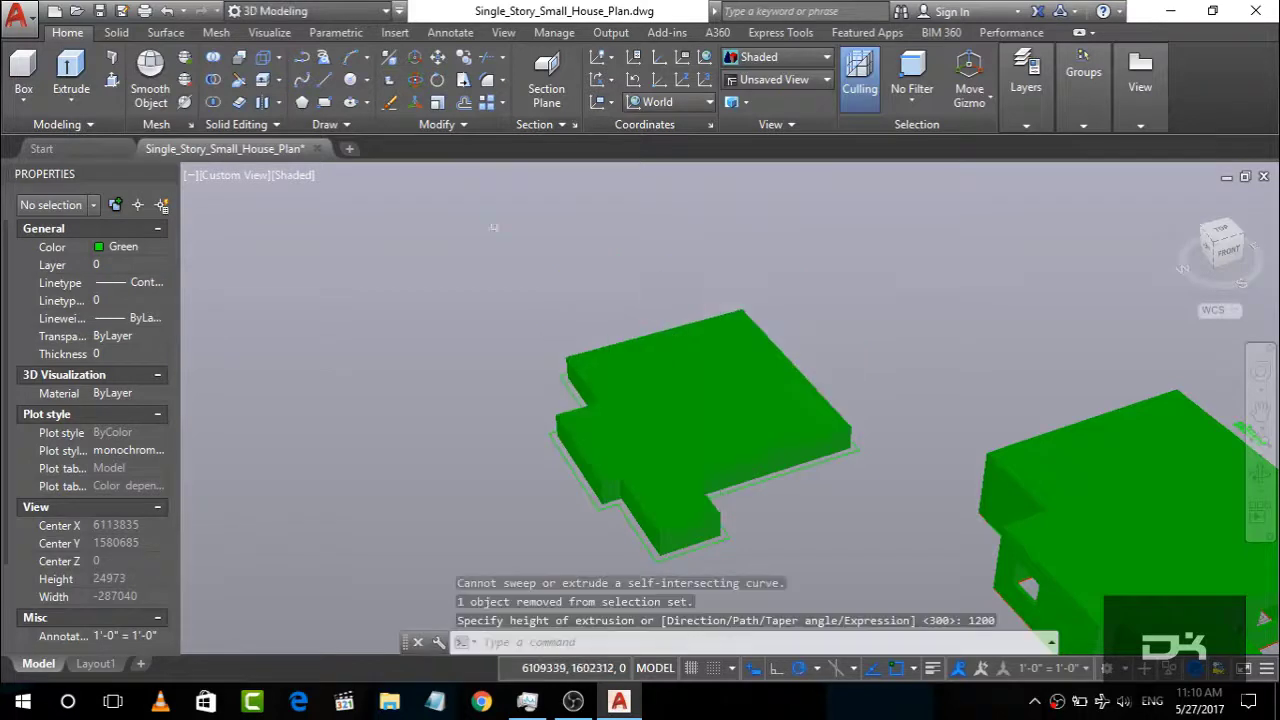
click(110, 34)
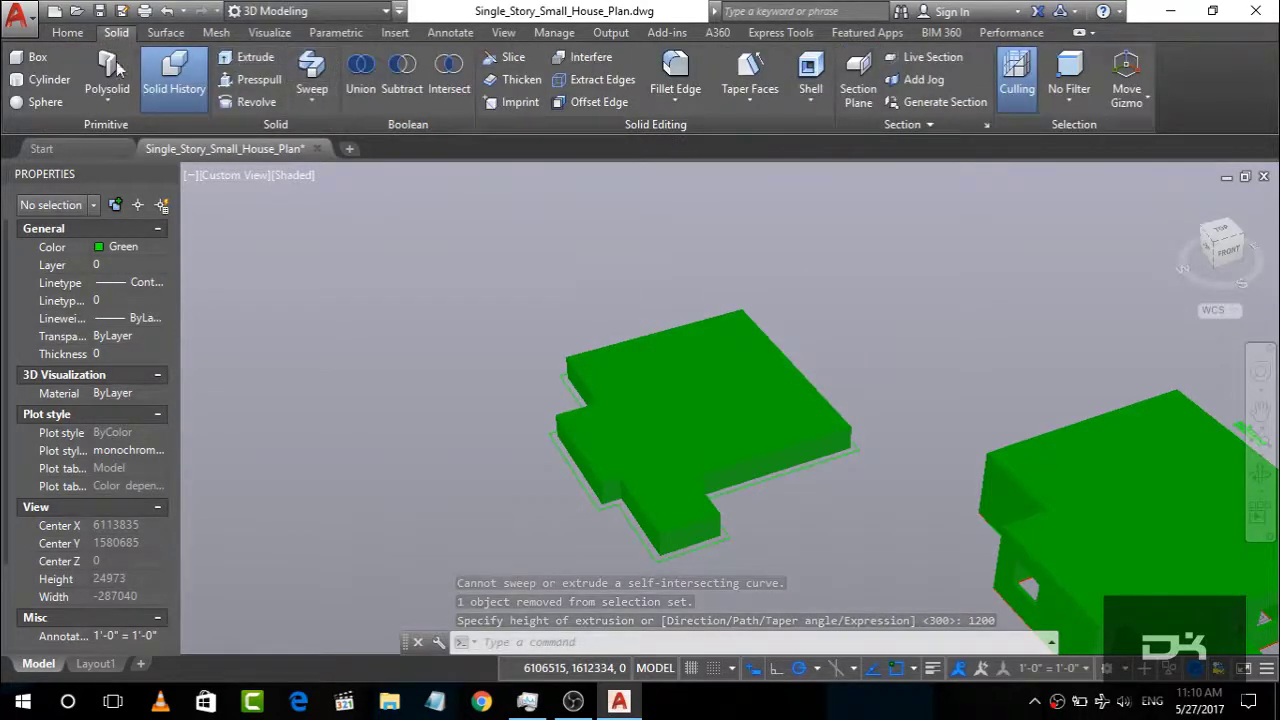
Step: Start and cancel trial Subtract and Extrude commands on the house slab without changing anything
click(402, 72)
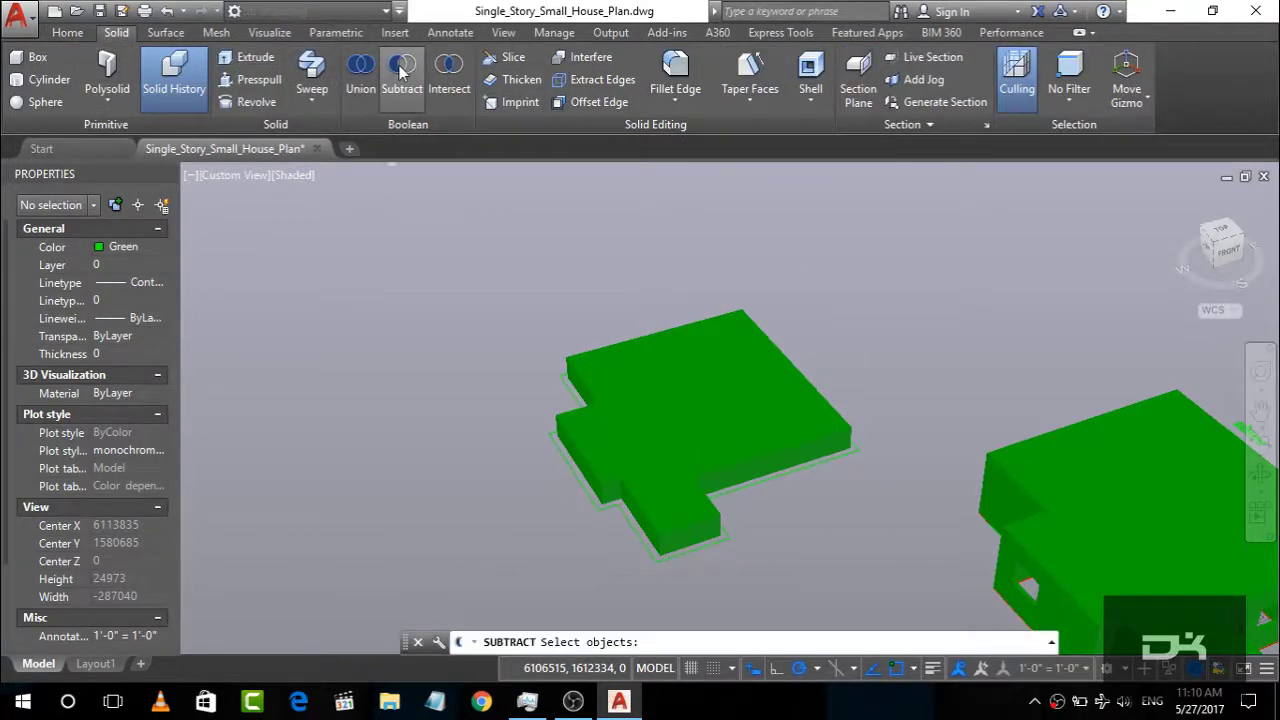
click(581, 386)
key(Escape)
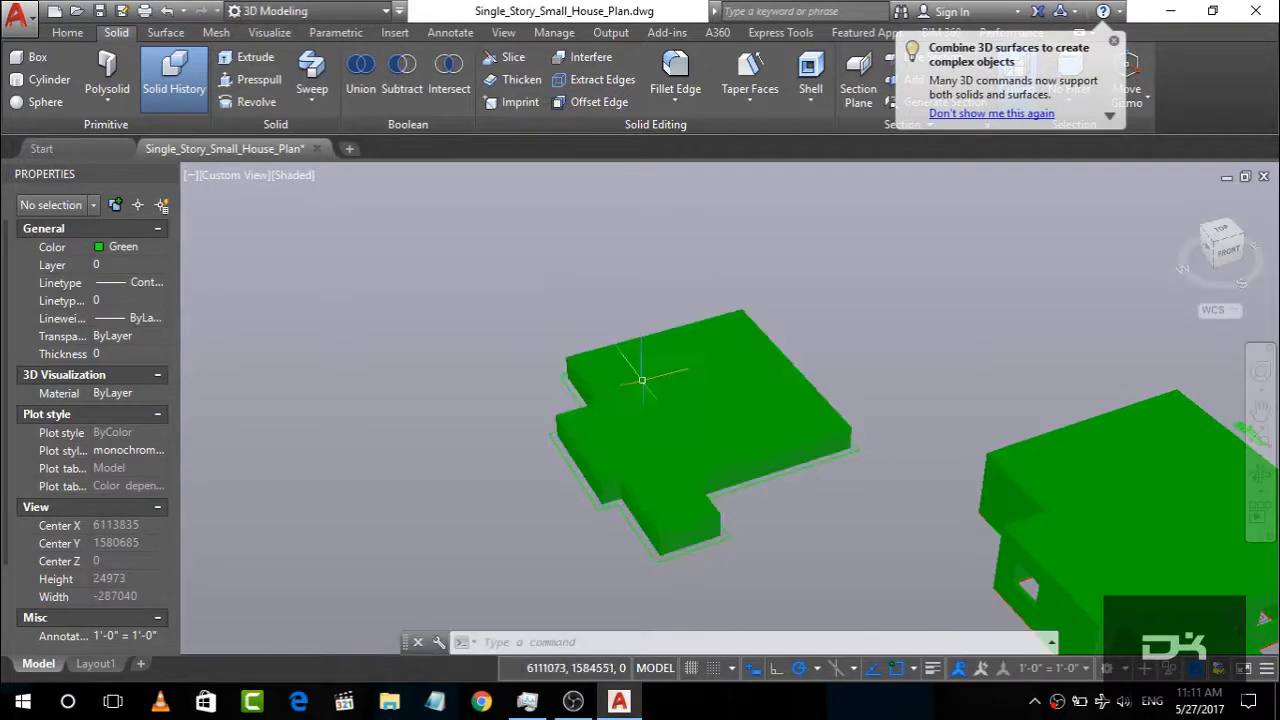
click(579, 485)
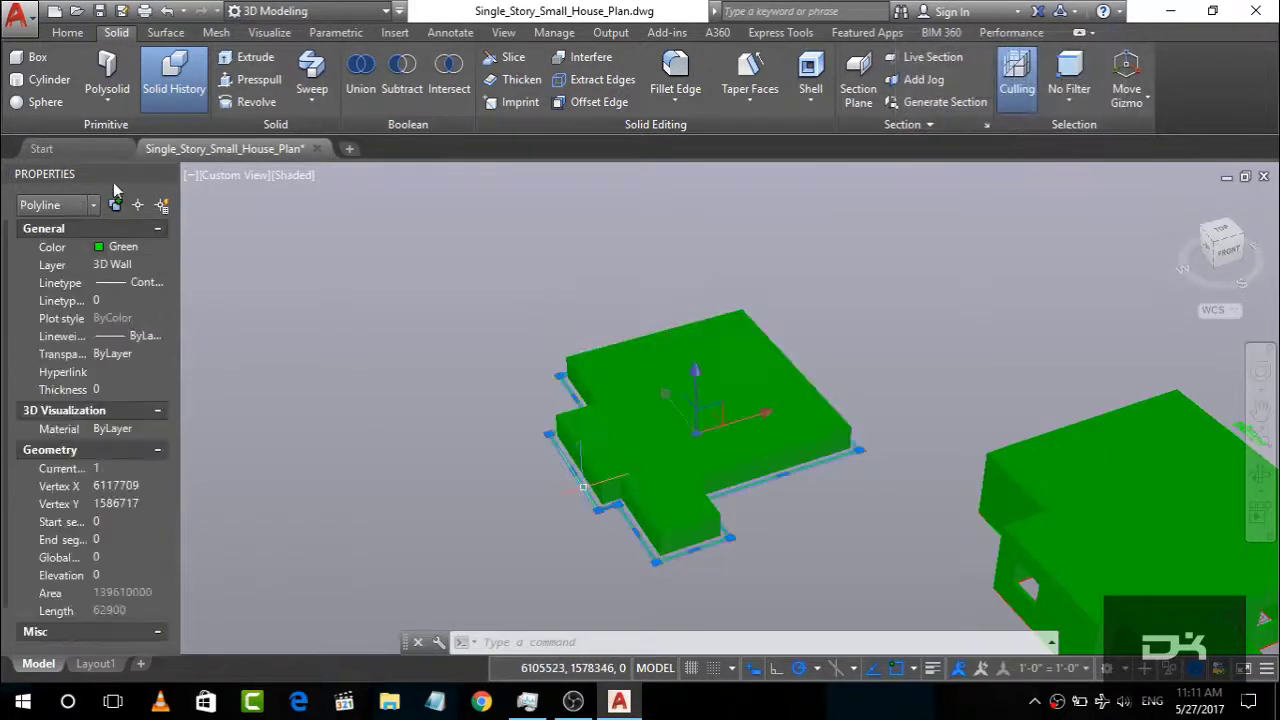
key(Escape)
click(250, 57)
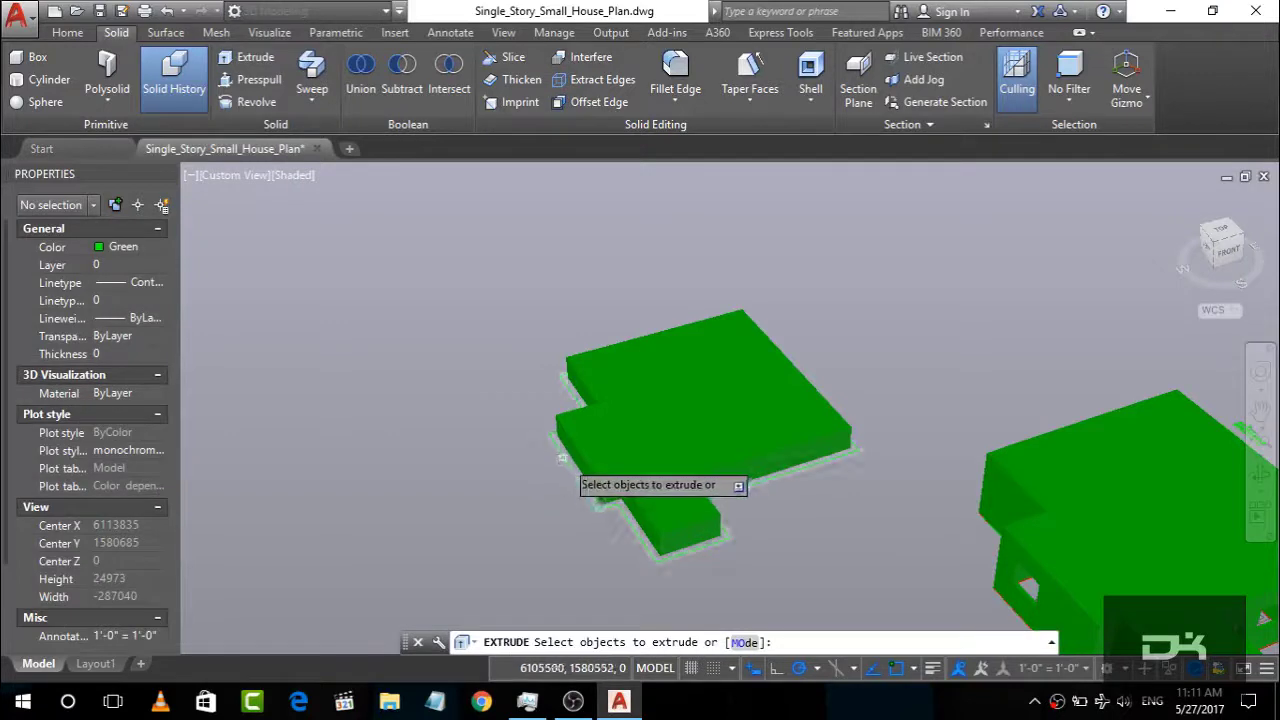
right_click(549, 441)
key(Escape)
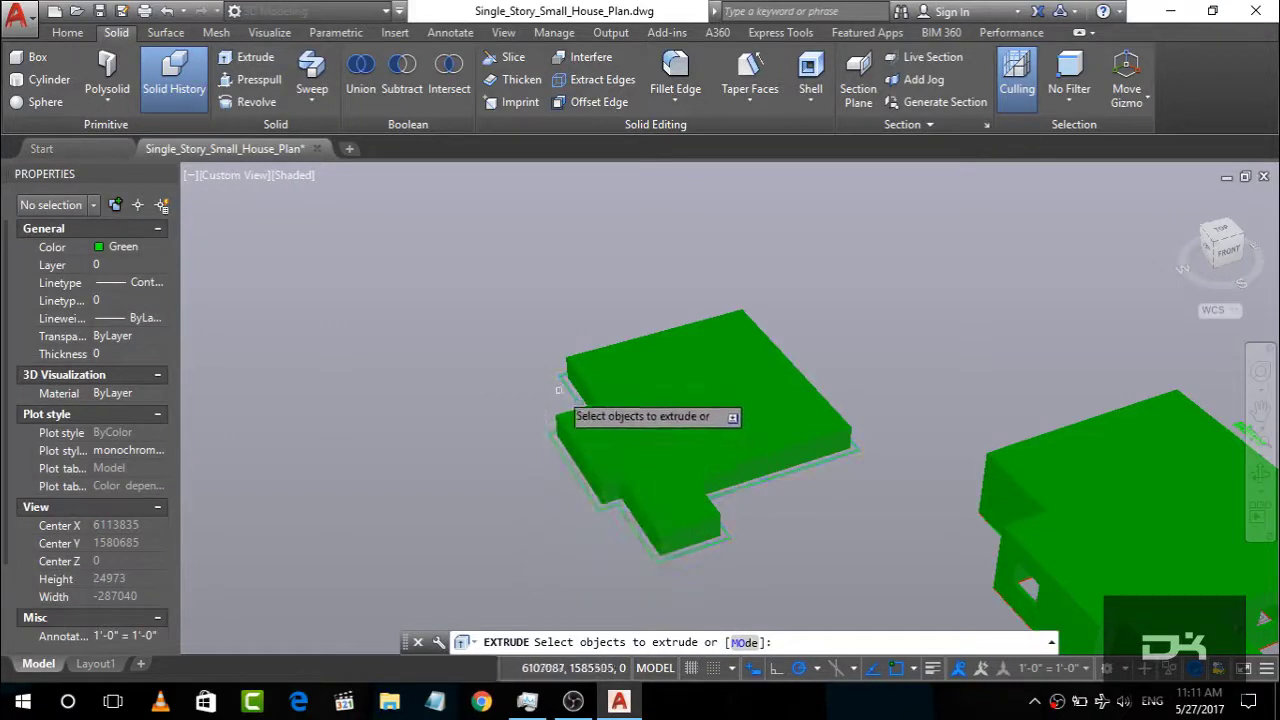
key(Escape)
Step: Undo the 1200 outline extrusion, then reselect the flat house outlines from the Home tab
key(ctrl+z)
key(ctrl+z)
scroll(579, 554, up, 1)
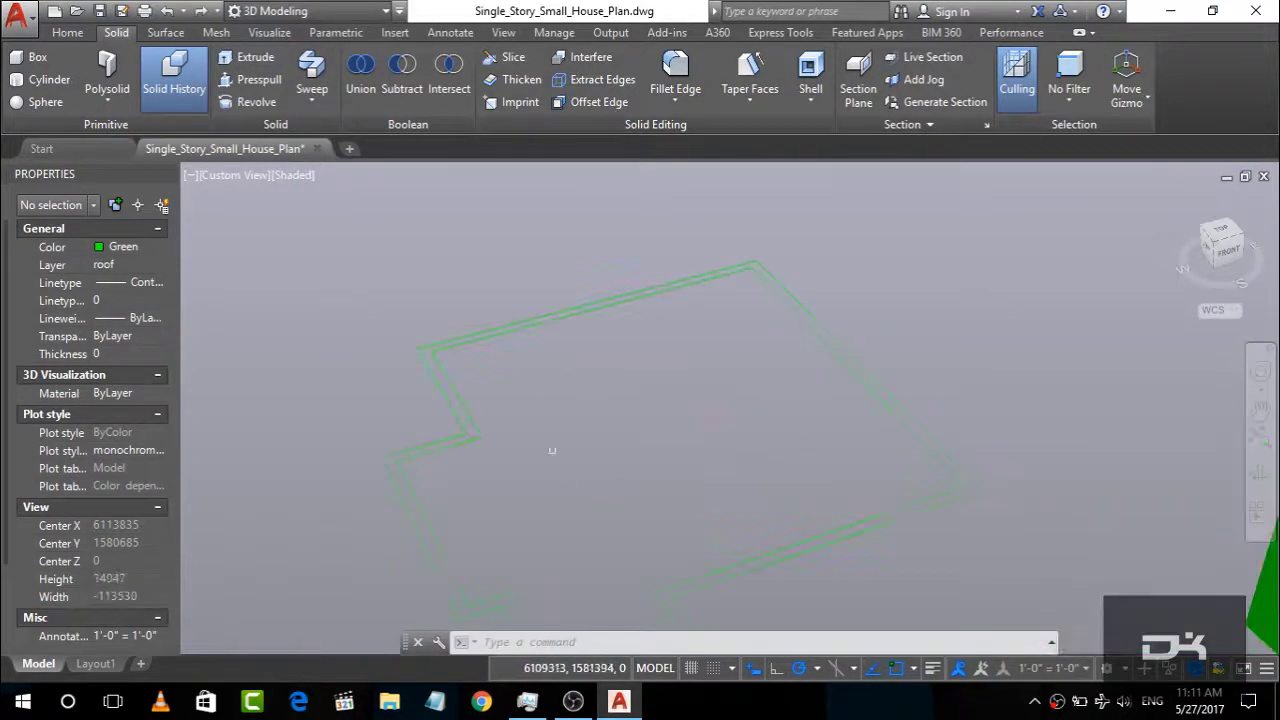
scroll(579, 554, up, 1)
scroll(579, 554, down, 1)
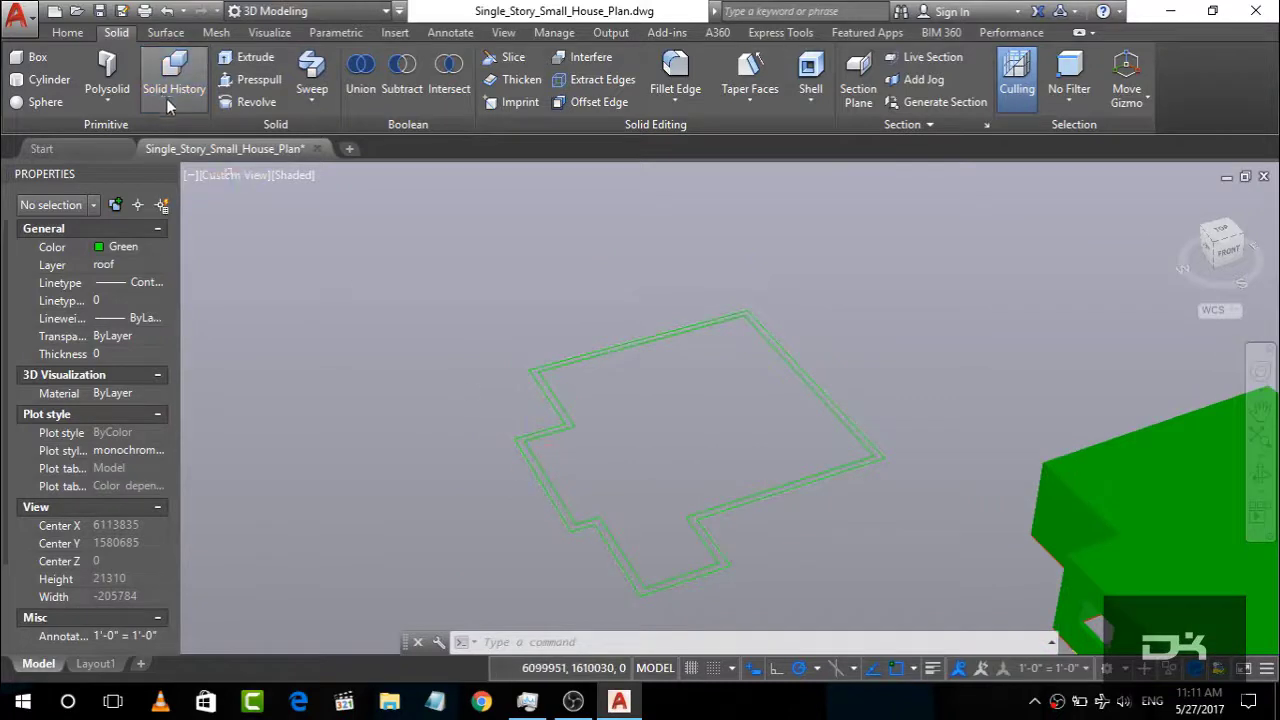
click(67, 32)
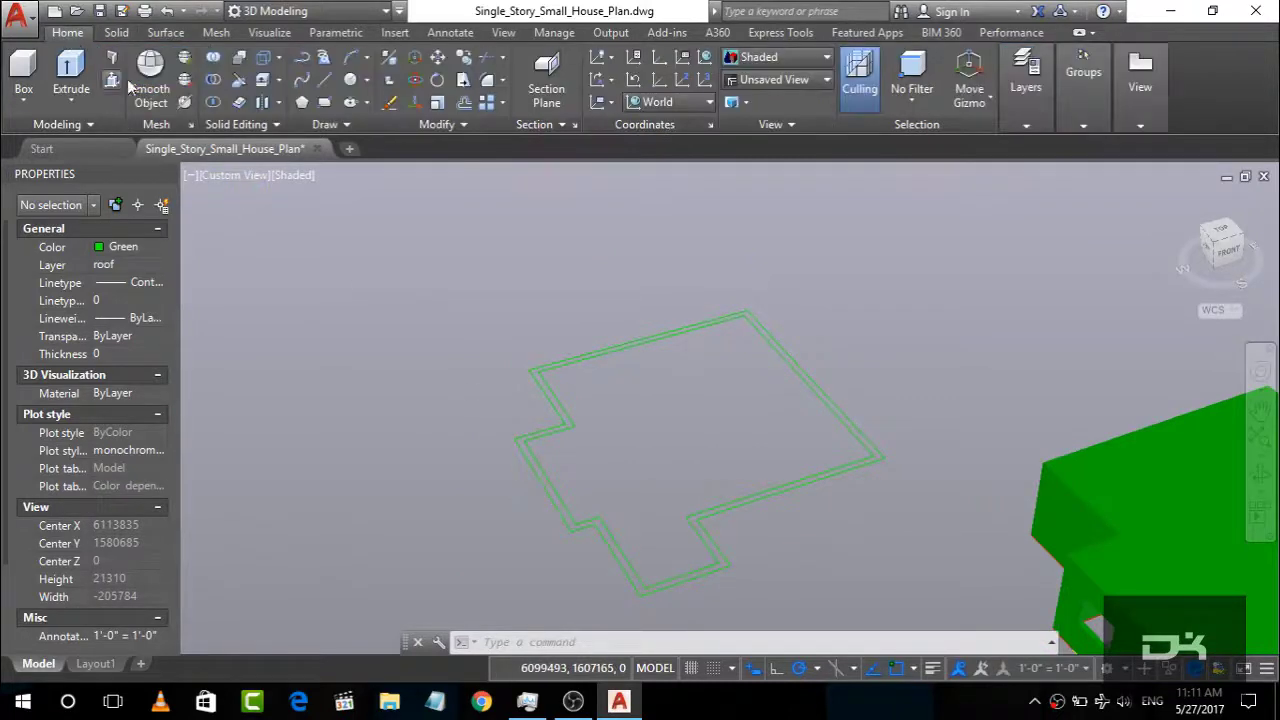
click(555, 415)
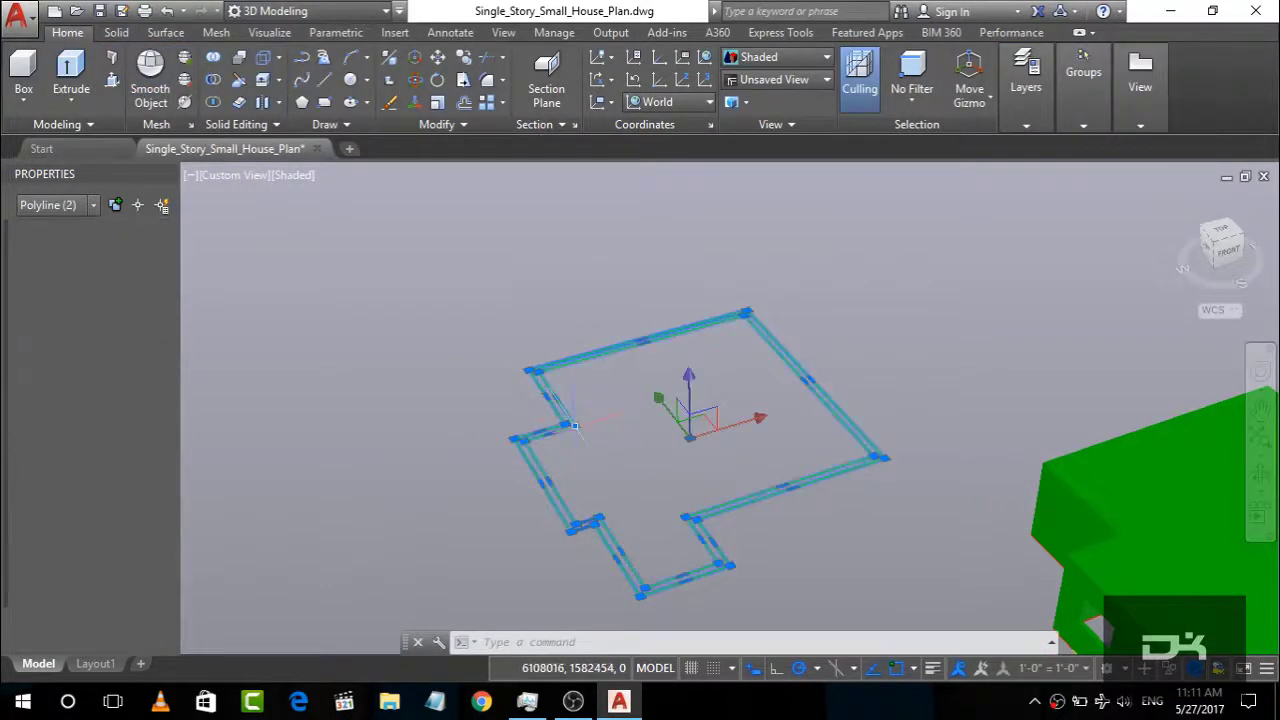
click(70, 67)
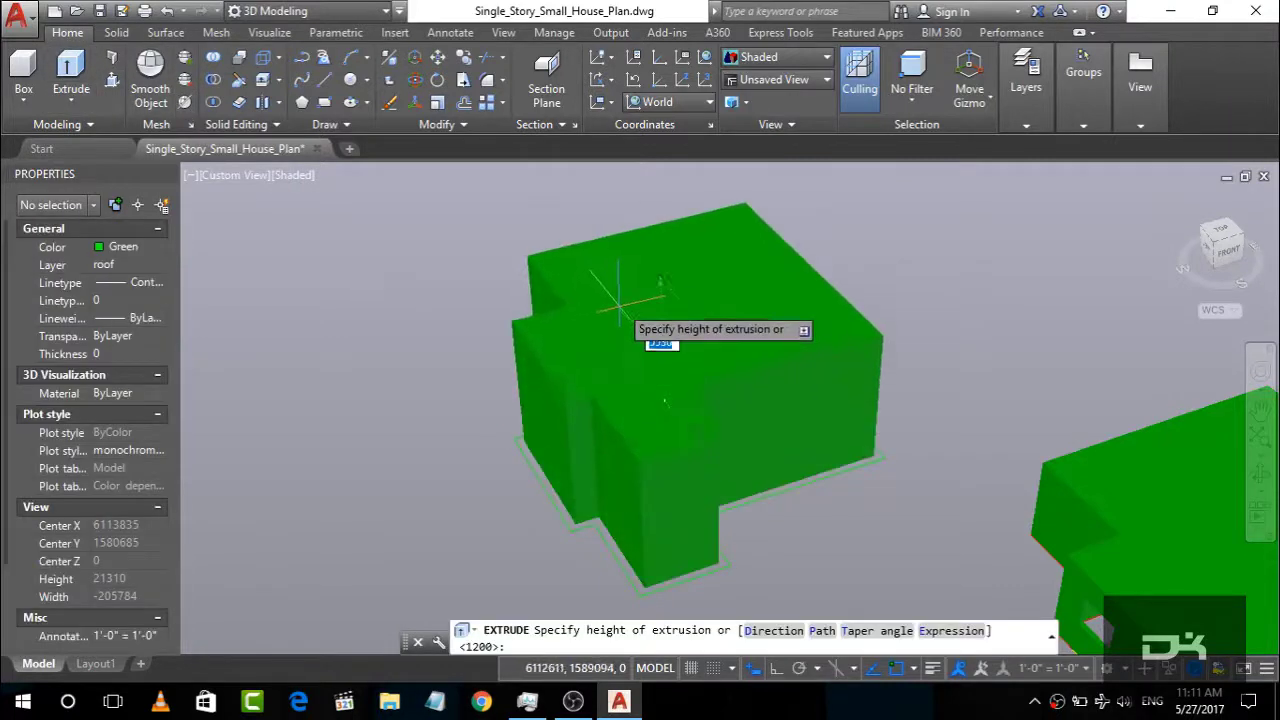
key(Escape)
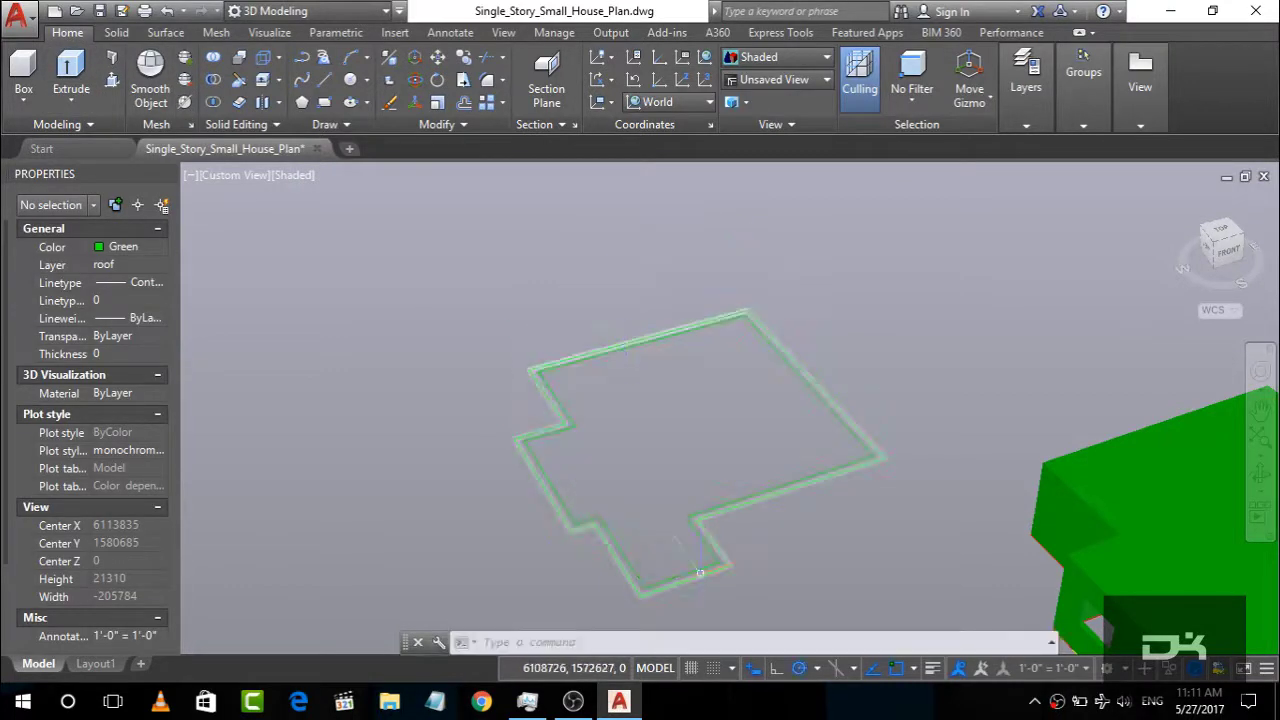
click(714, 548)
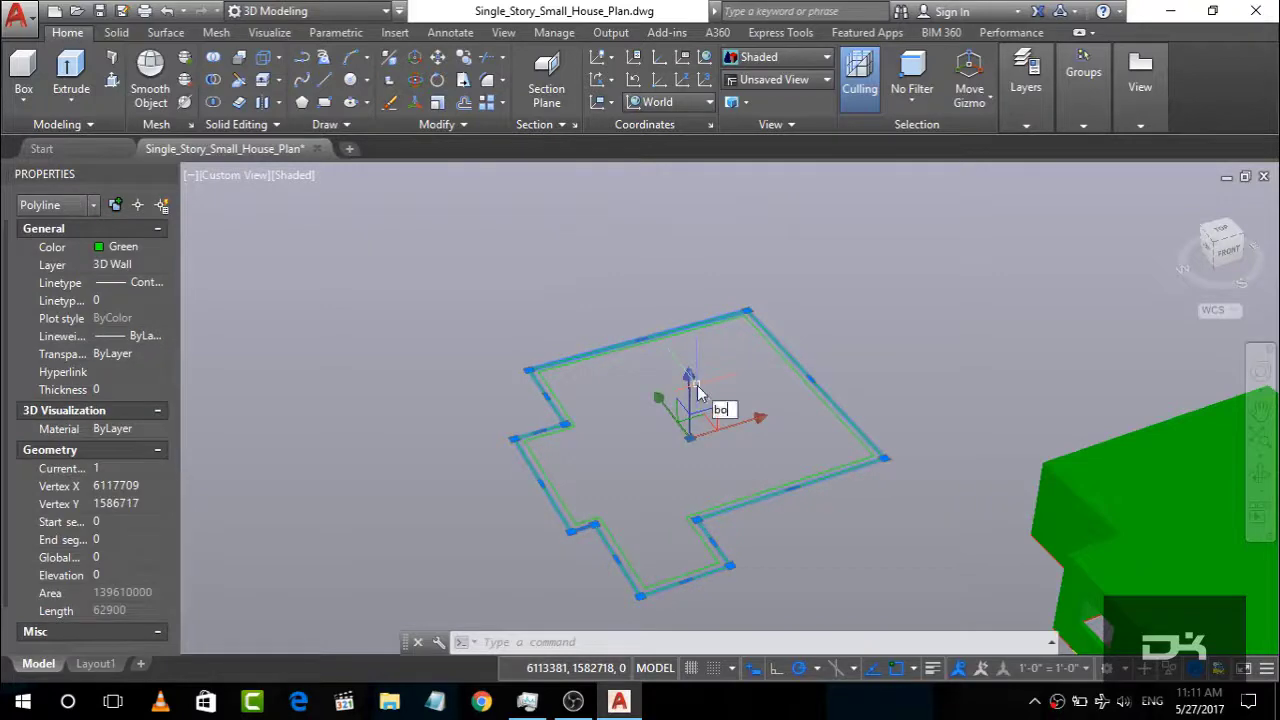
Step: Run BOUNDARY (BO), pick a point inside the house outline, and dismiss the boundary error
key(Return)
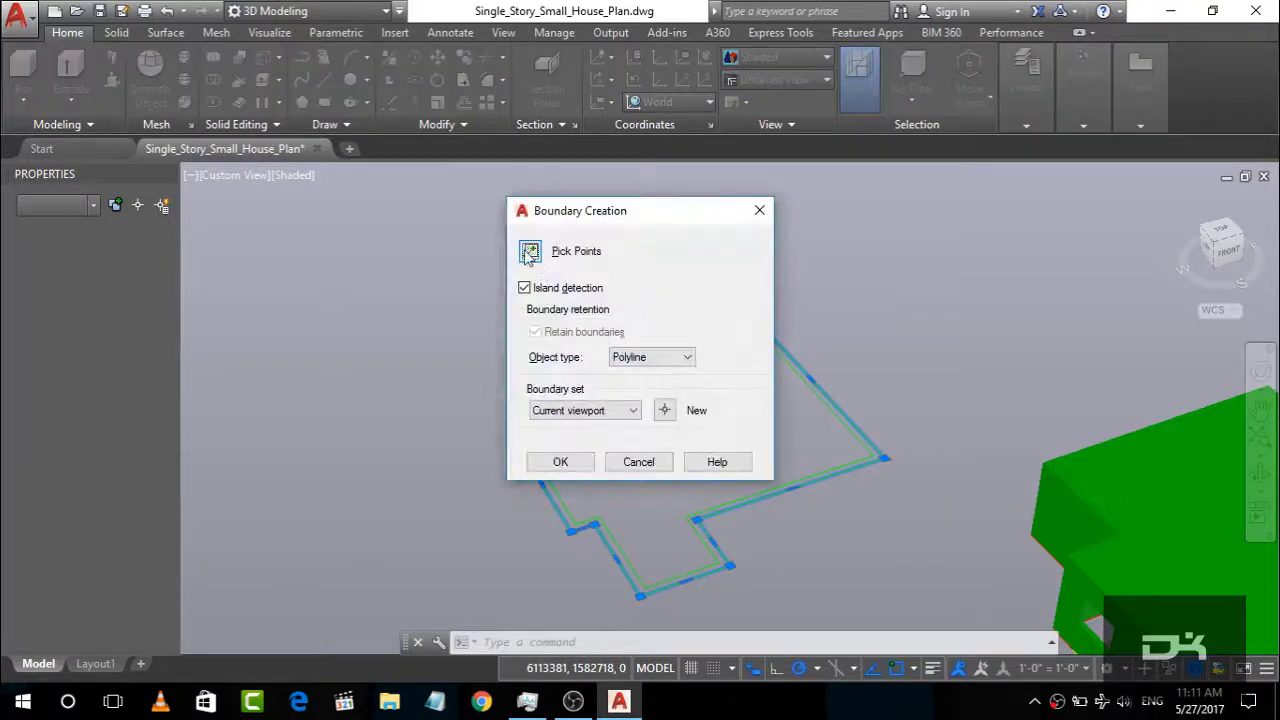
click(530, 252)
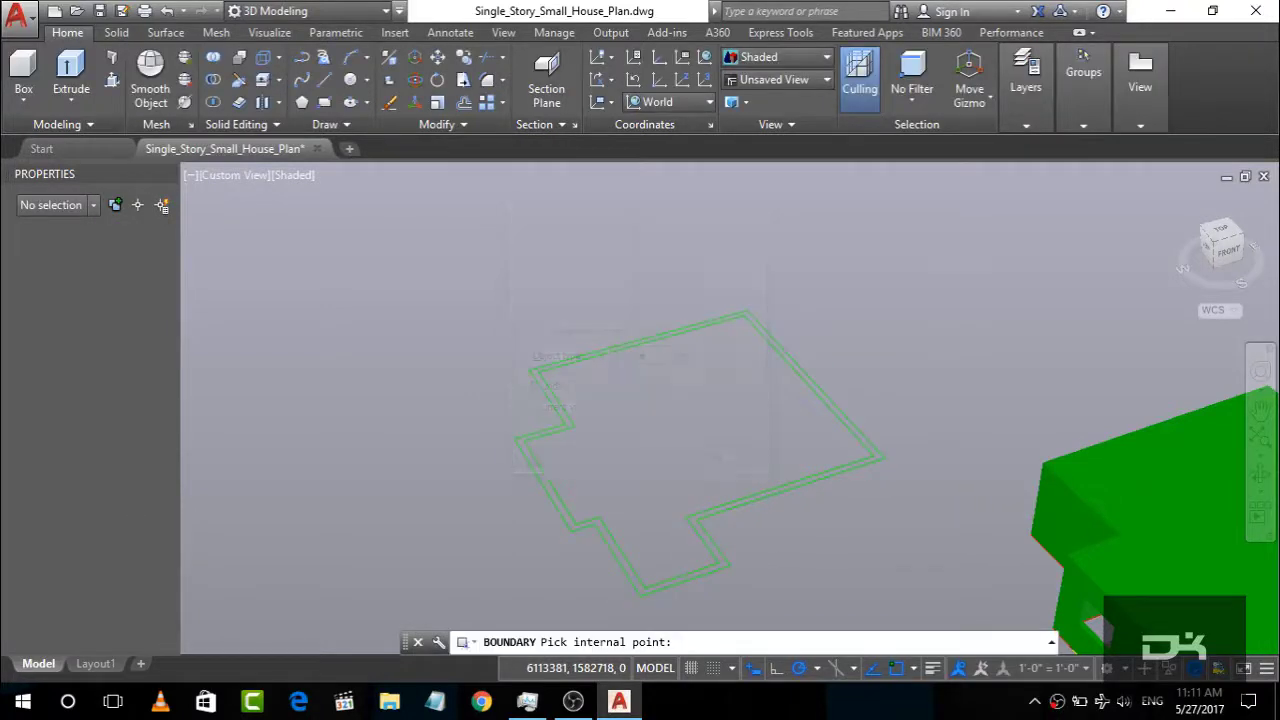
click(746, 314)
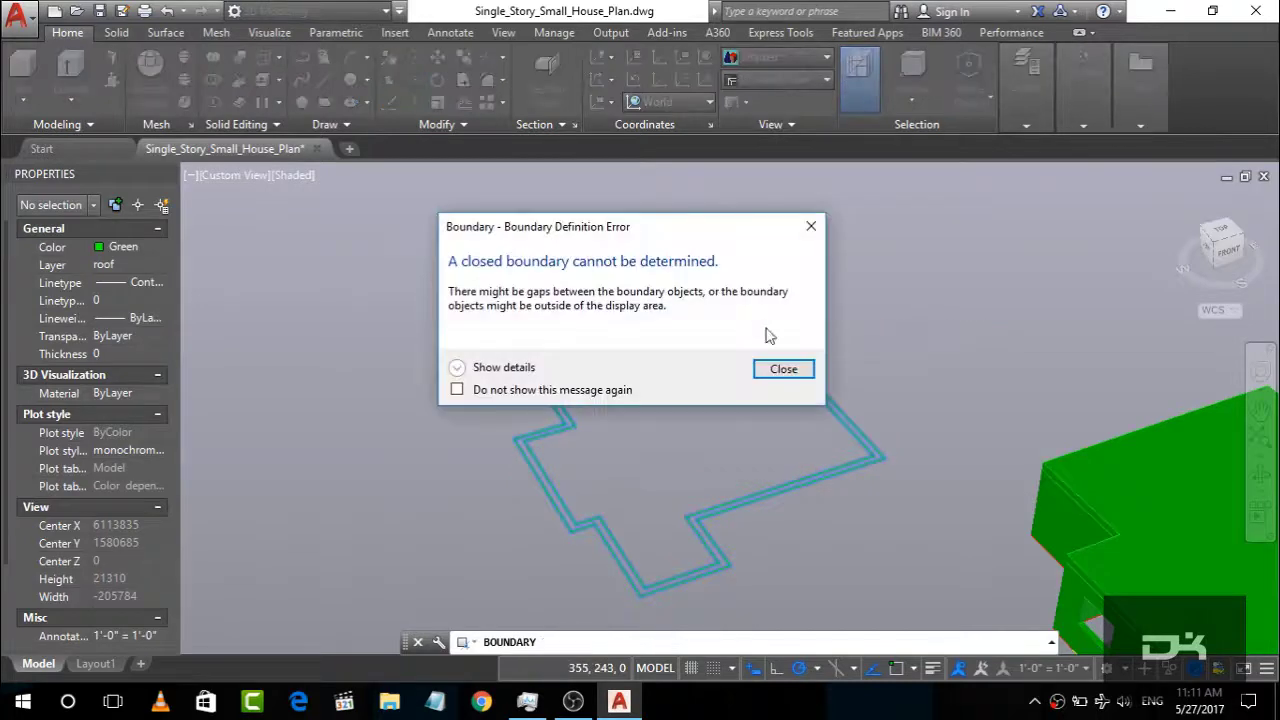
click(812, 370)
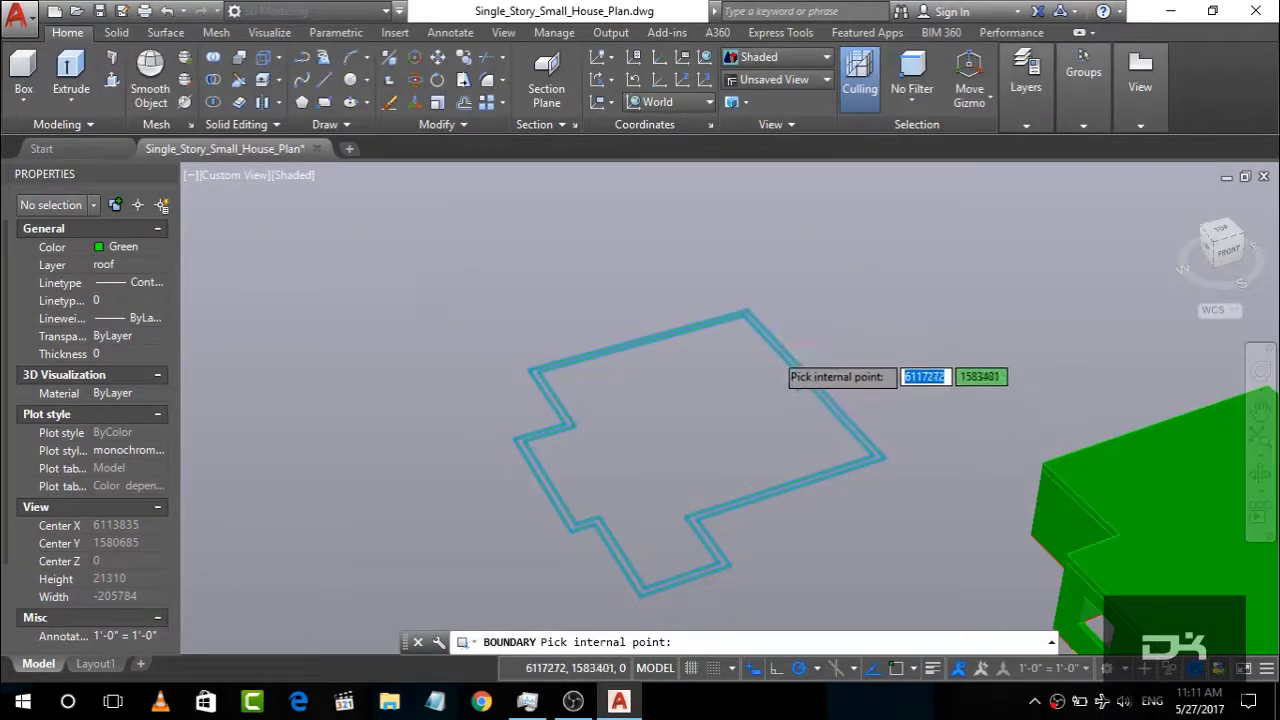
key(Return)
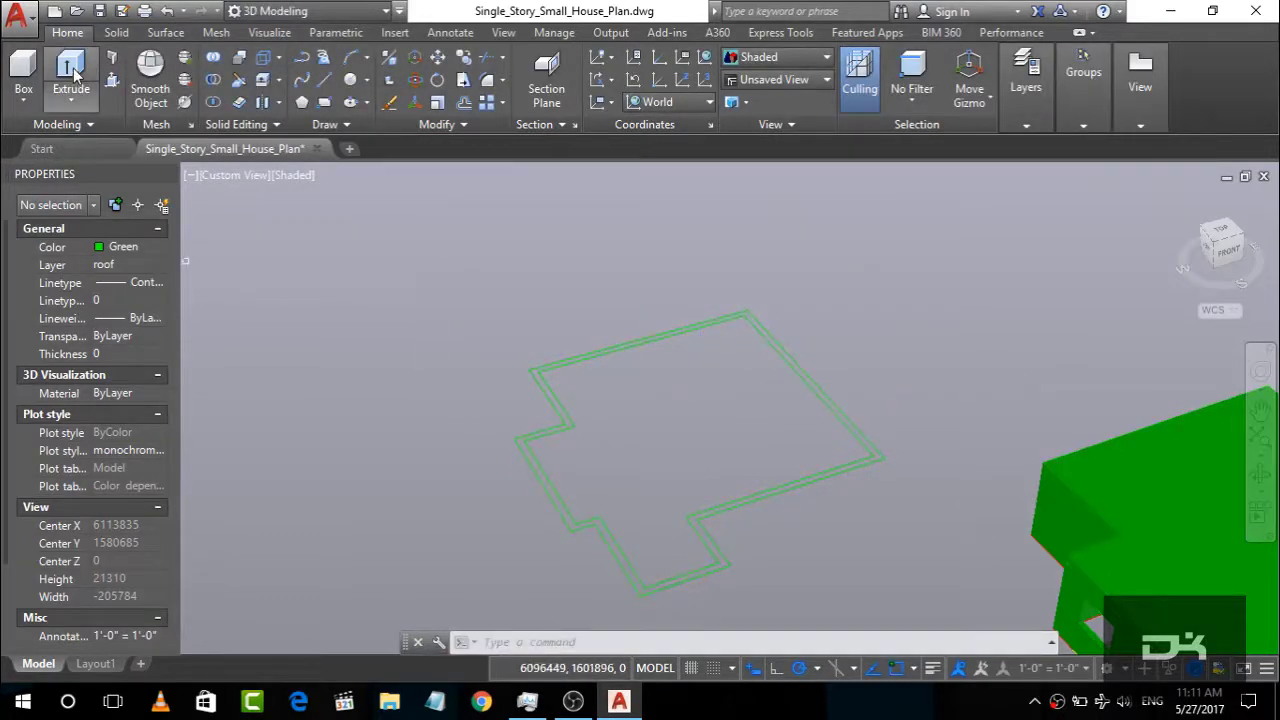
Step: Extrude the roof outline to a height of 1200
click(74, 72)
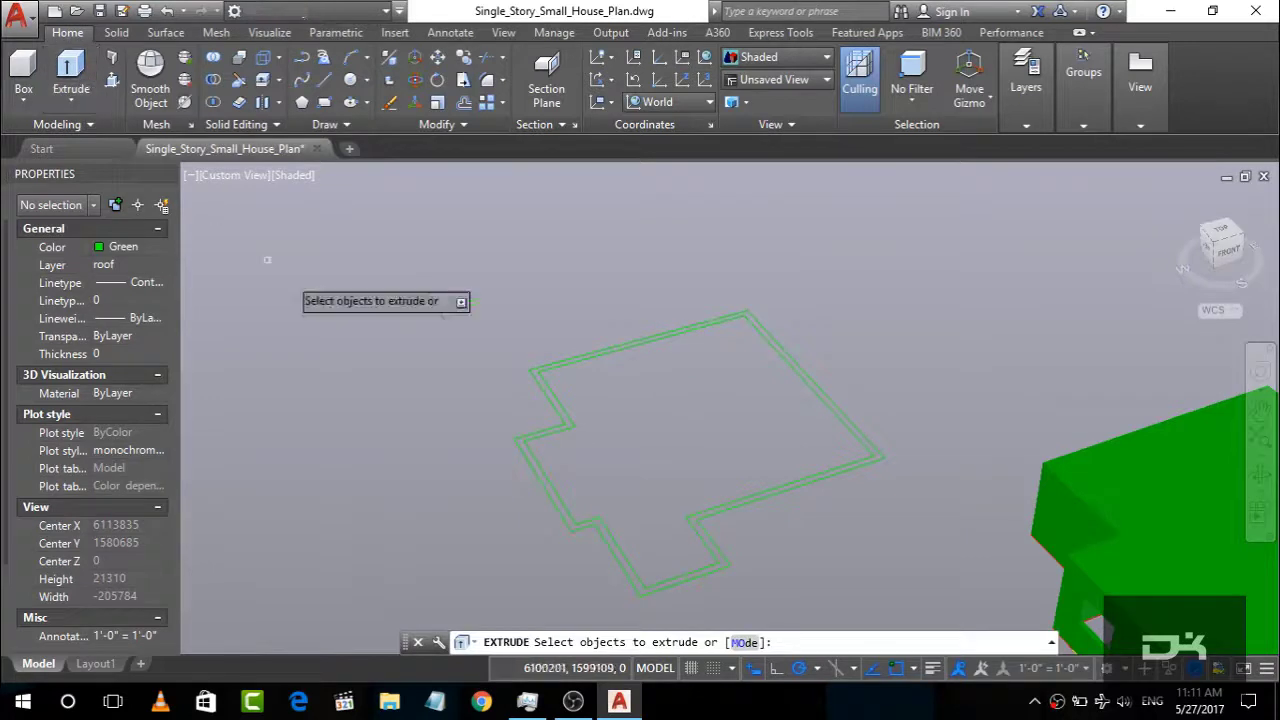
click(559, 403)
right_click(603, 398)
click(625, 409)
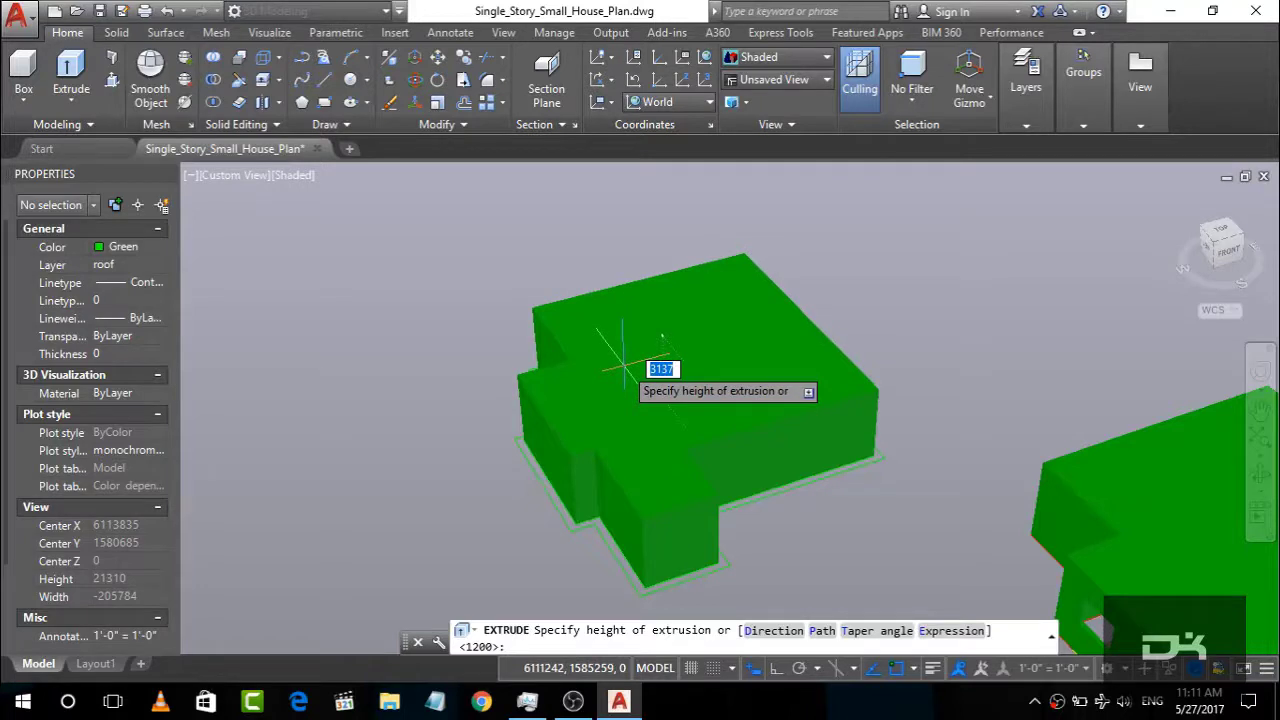
key(Return)
Step: Undo the extruded roof solid, leaving only the flat roof outline
click(660, 430)
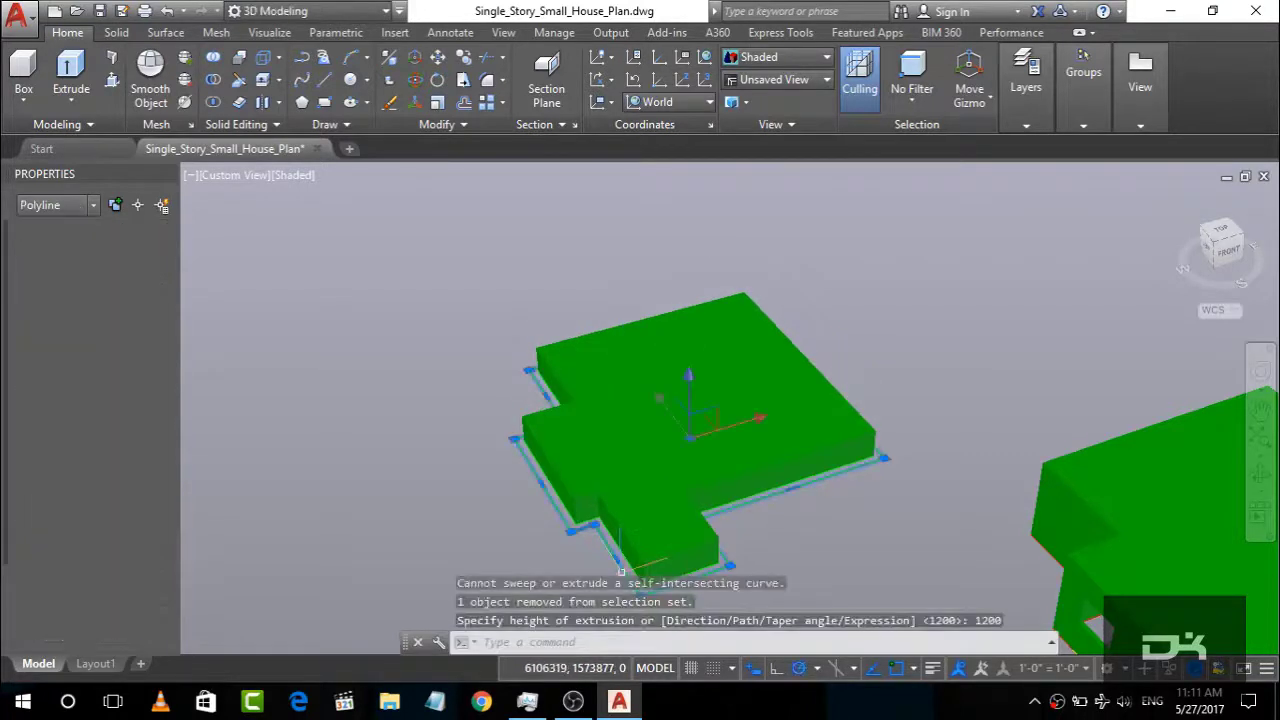
key(Escape)
click(71, 70)
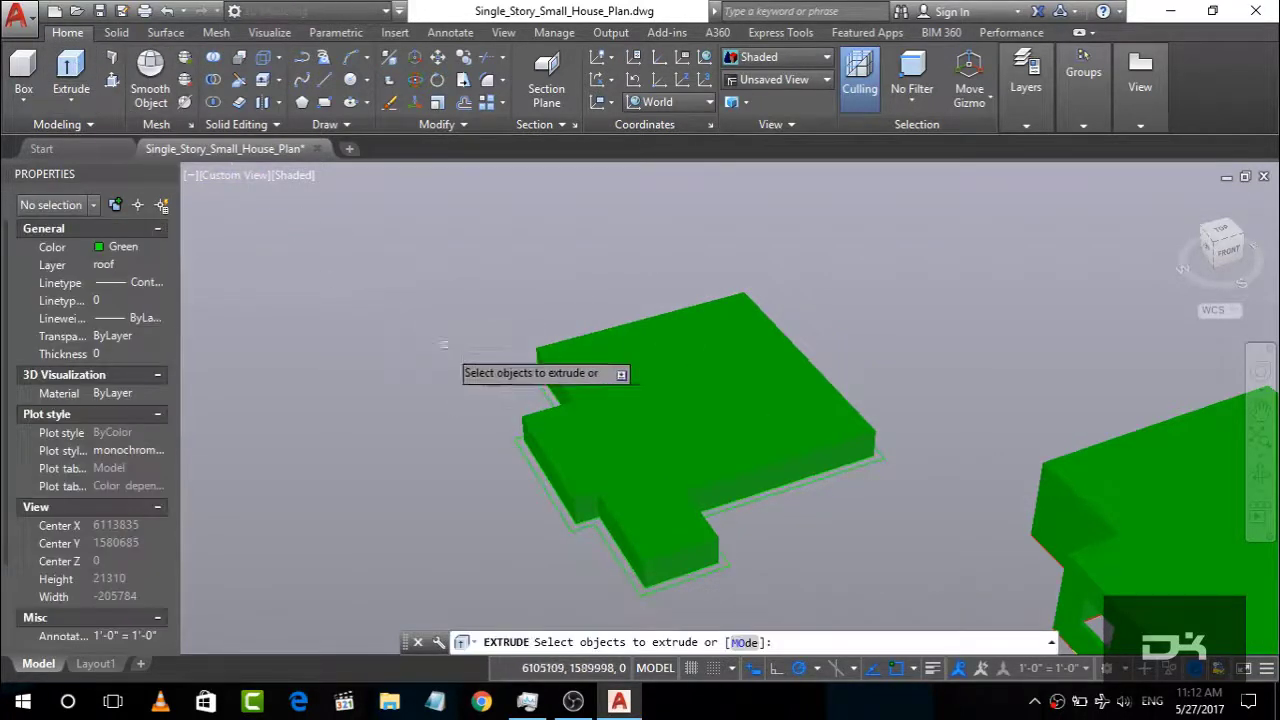
right_click(521, 448)
key(Escape)
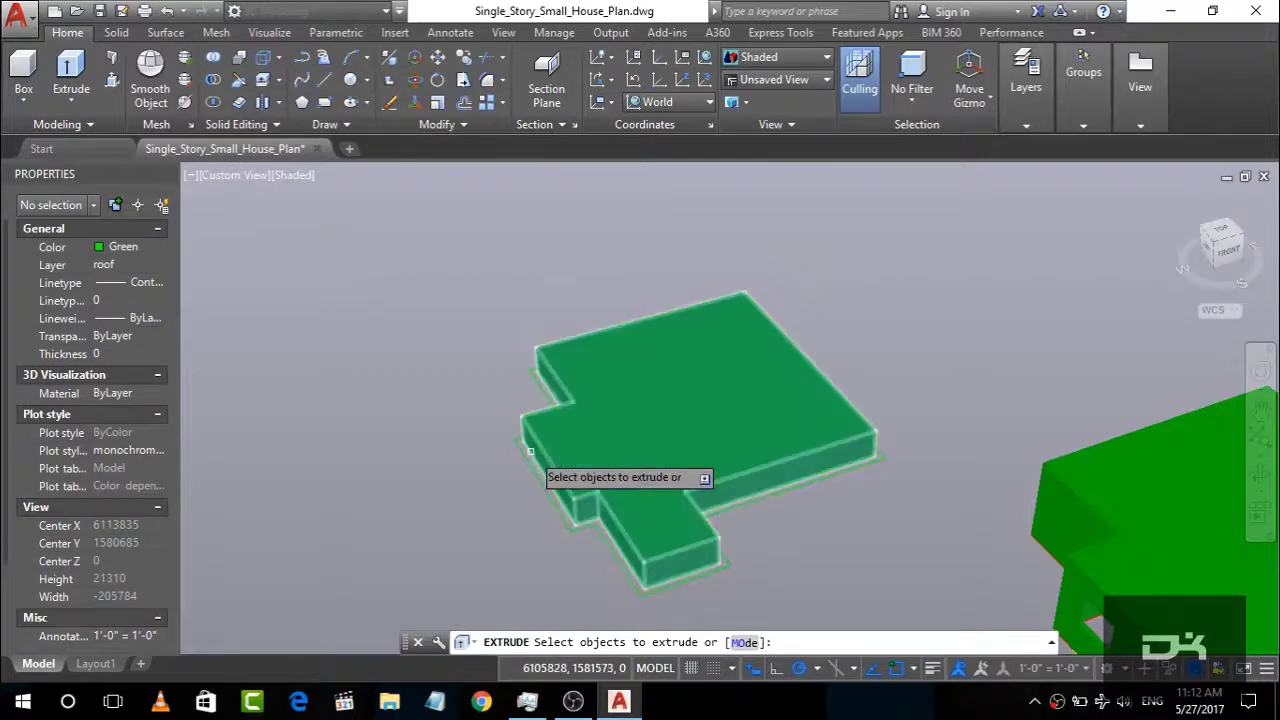
key(Escape)
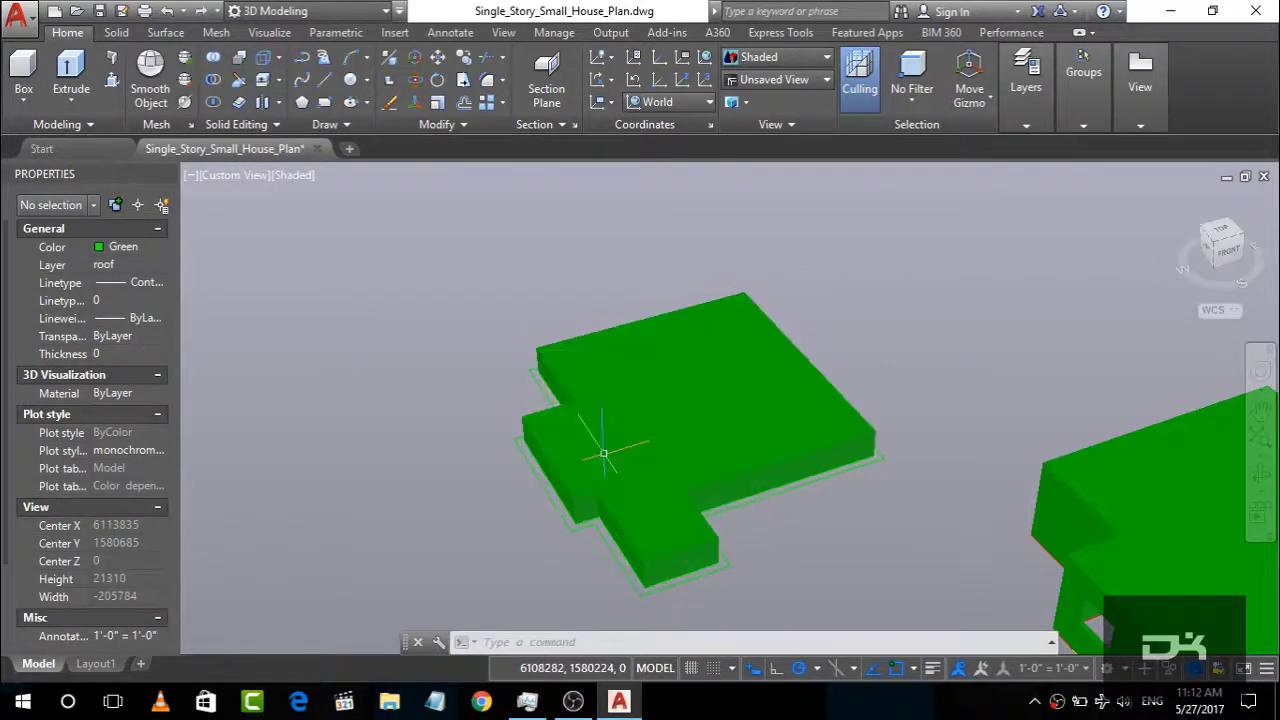
key(ctrl+z)
click(547, 497)
Step: Offset the roof outline by 300 to create a second outline
key(Escape)
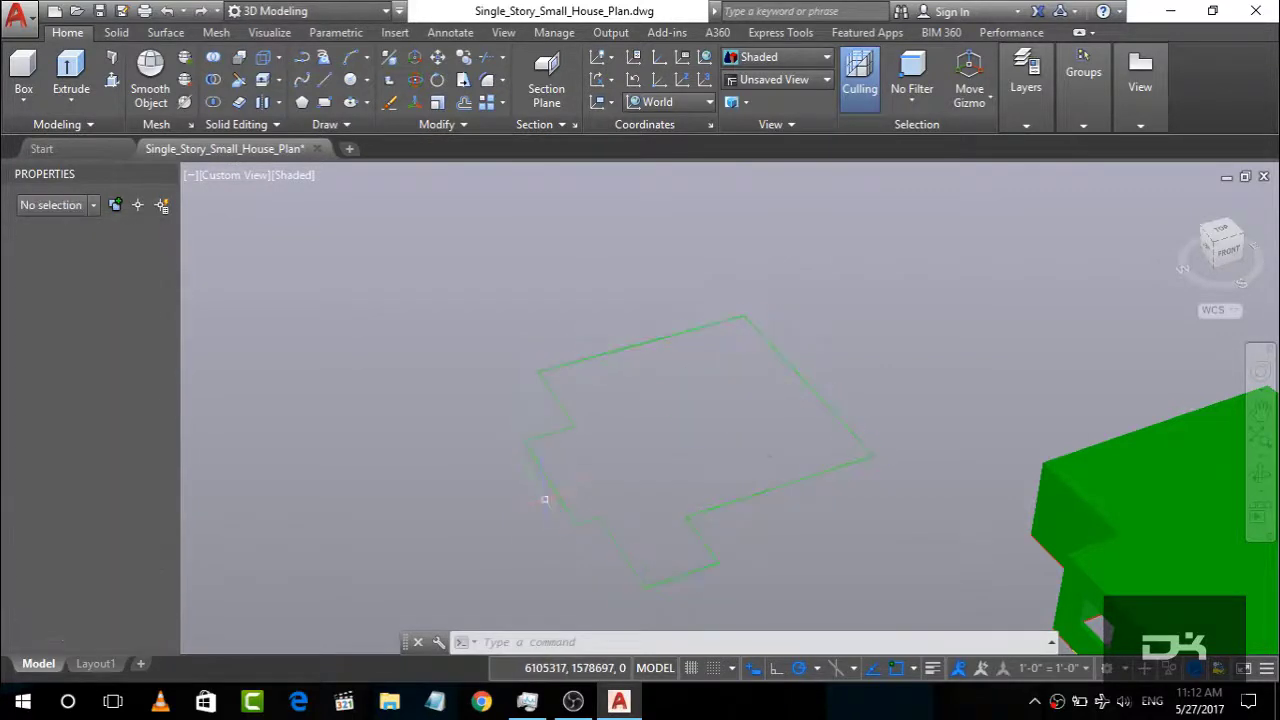
click(591, 521)
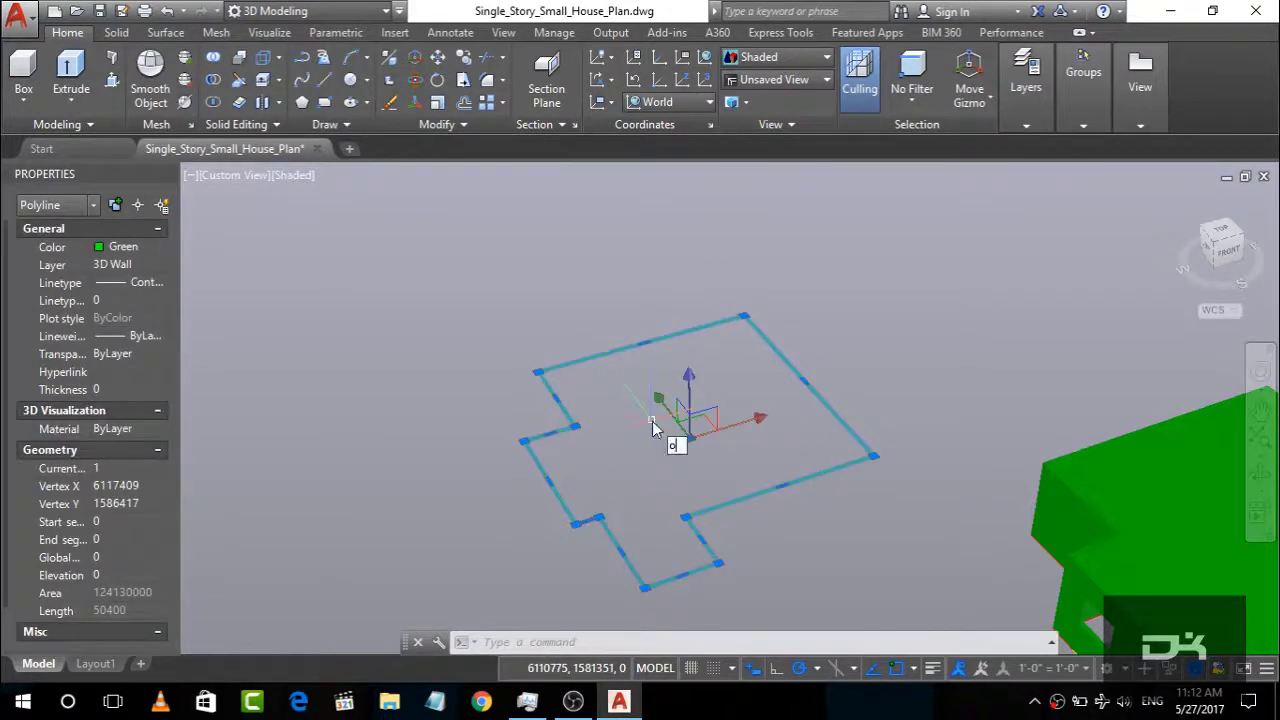
key(Return)
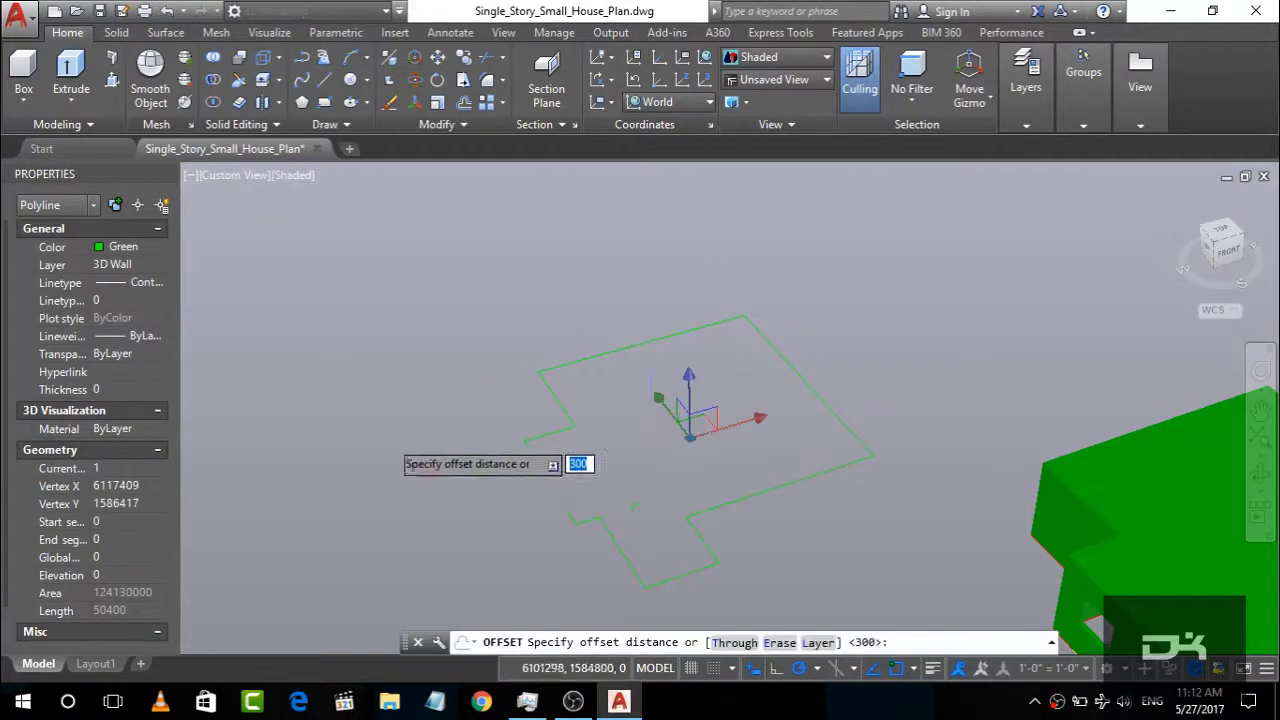
key(Return)
click(519, 446)
click(338, 512)
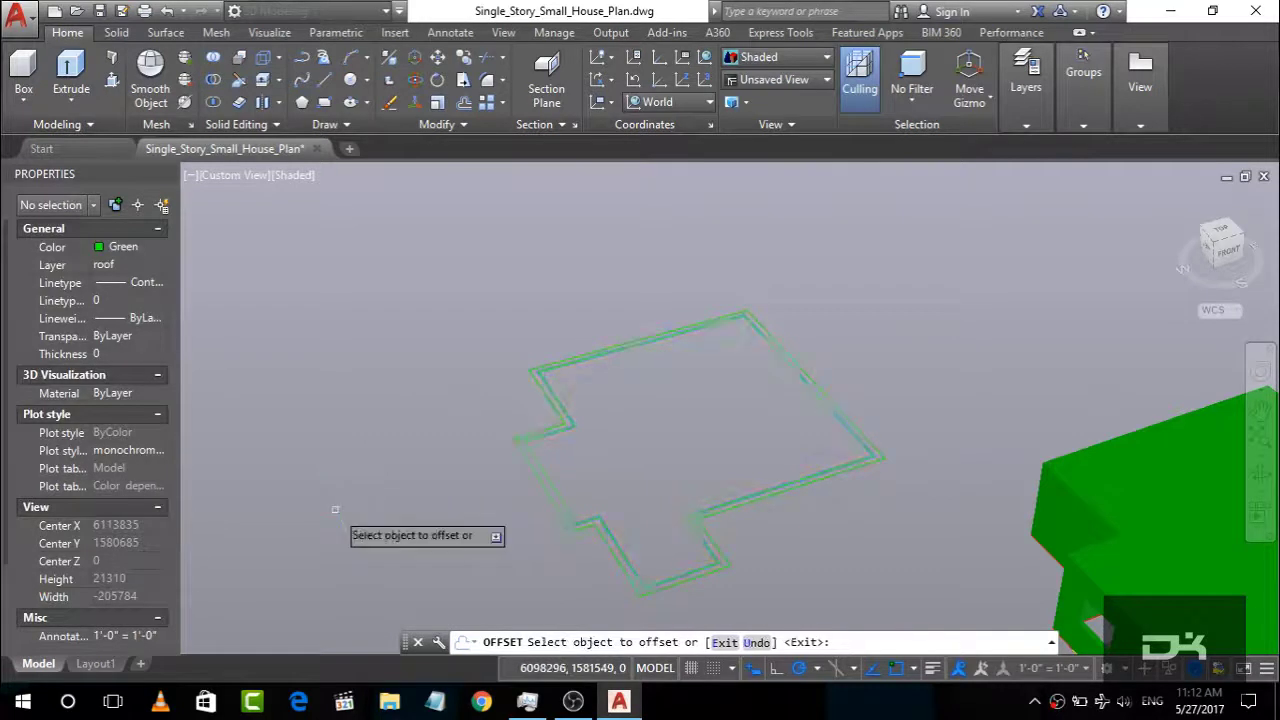
Step: Extrude the roof outlines to 1200 height
click(71, 75)
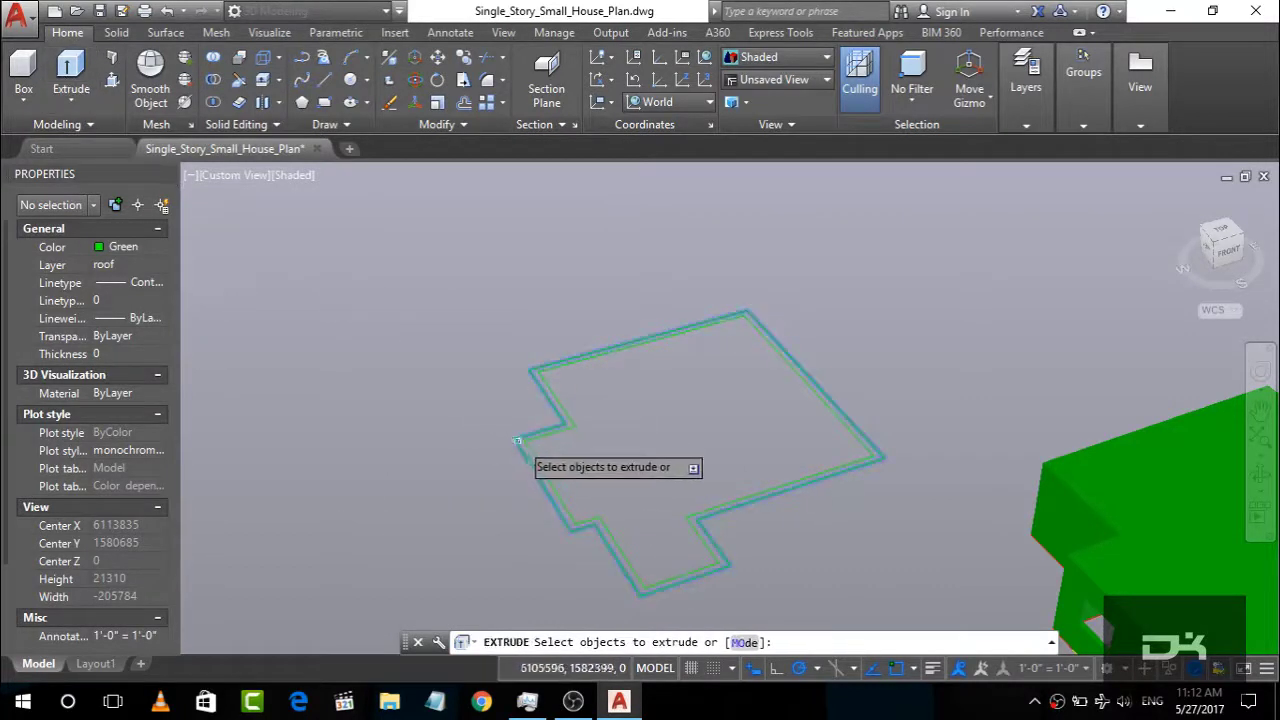
click(531, 437)
right_click(588, 440)
click(549, 441)
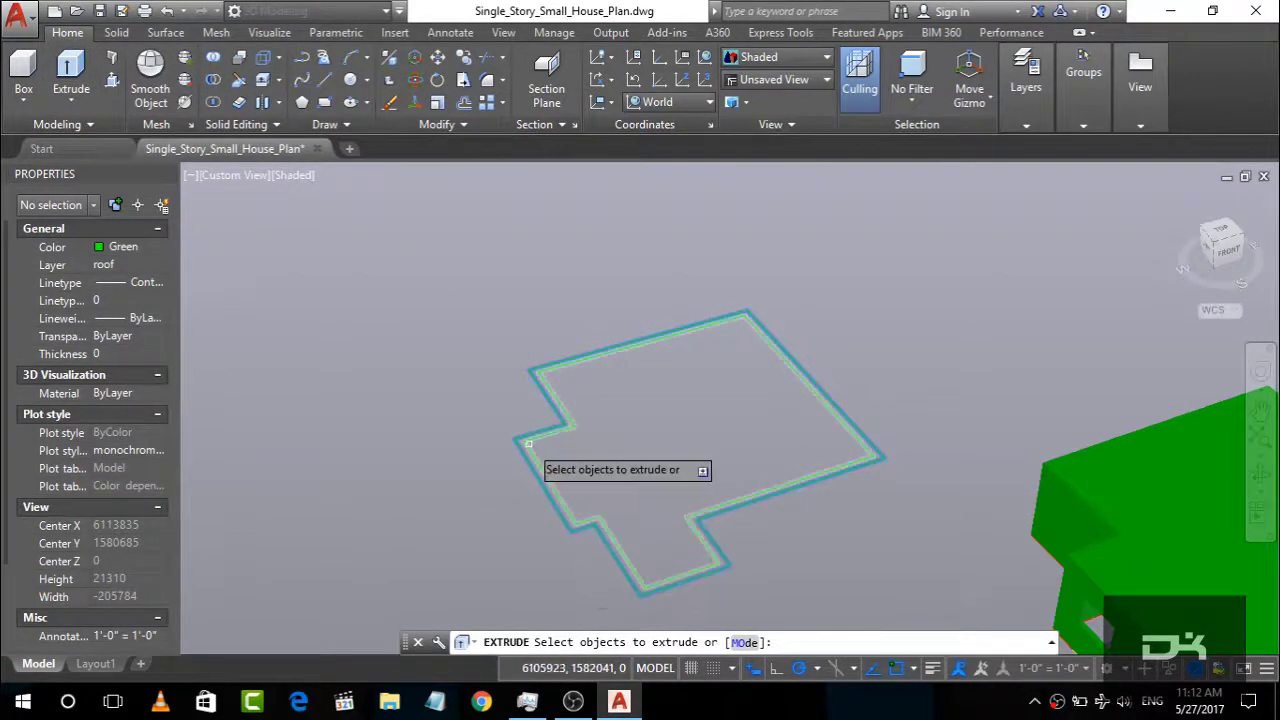
right_click(646, 440)
click(690, 448)
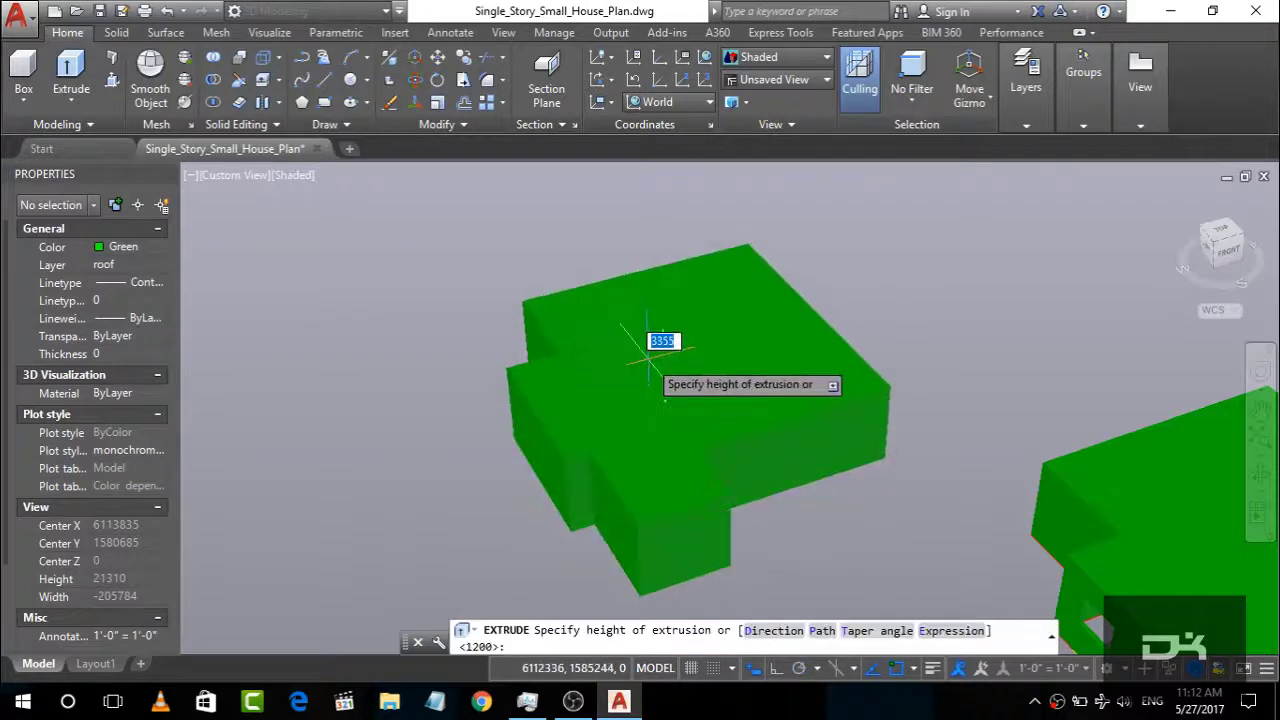
key(Return)
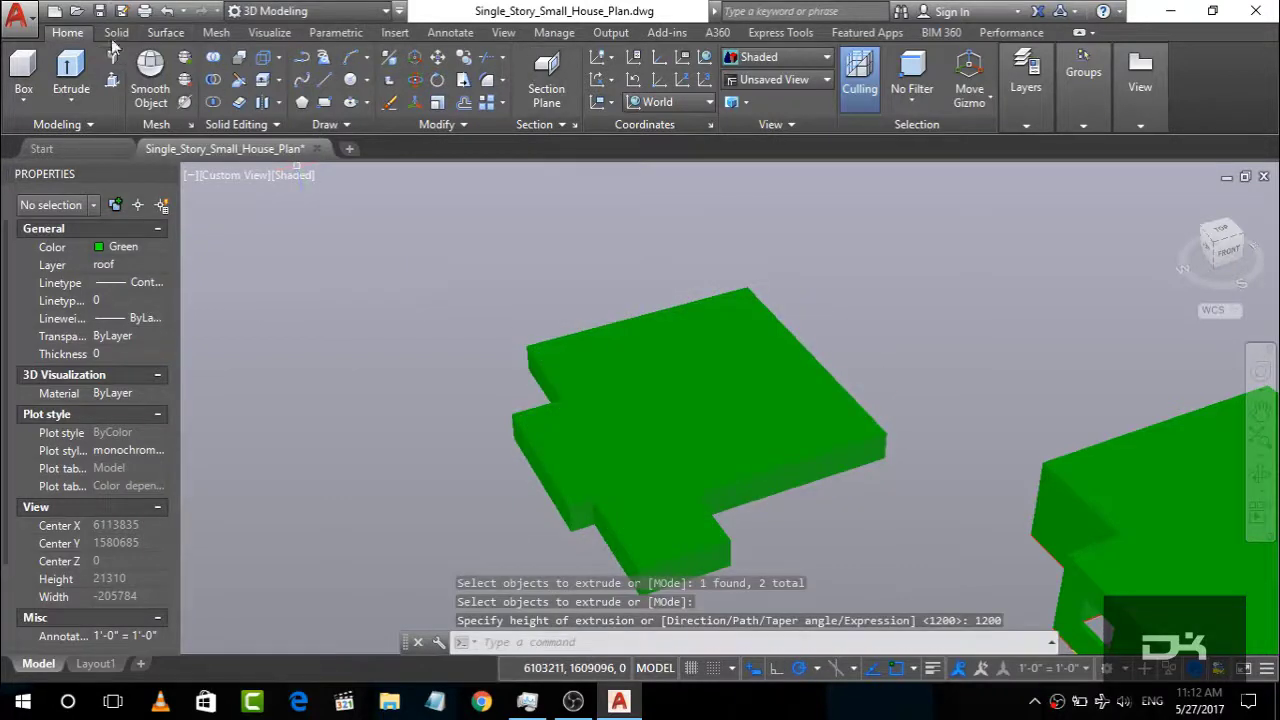
Step: Subtract the inner slab from the outer one, then undo the subtraction and extrusion
click(114, 36)
click(410, 85)
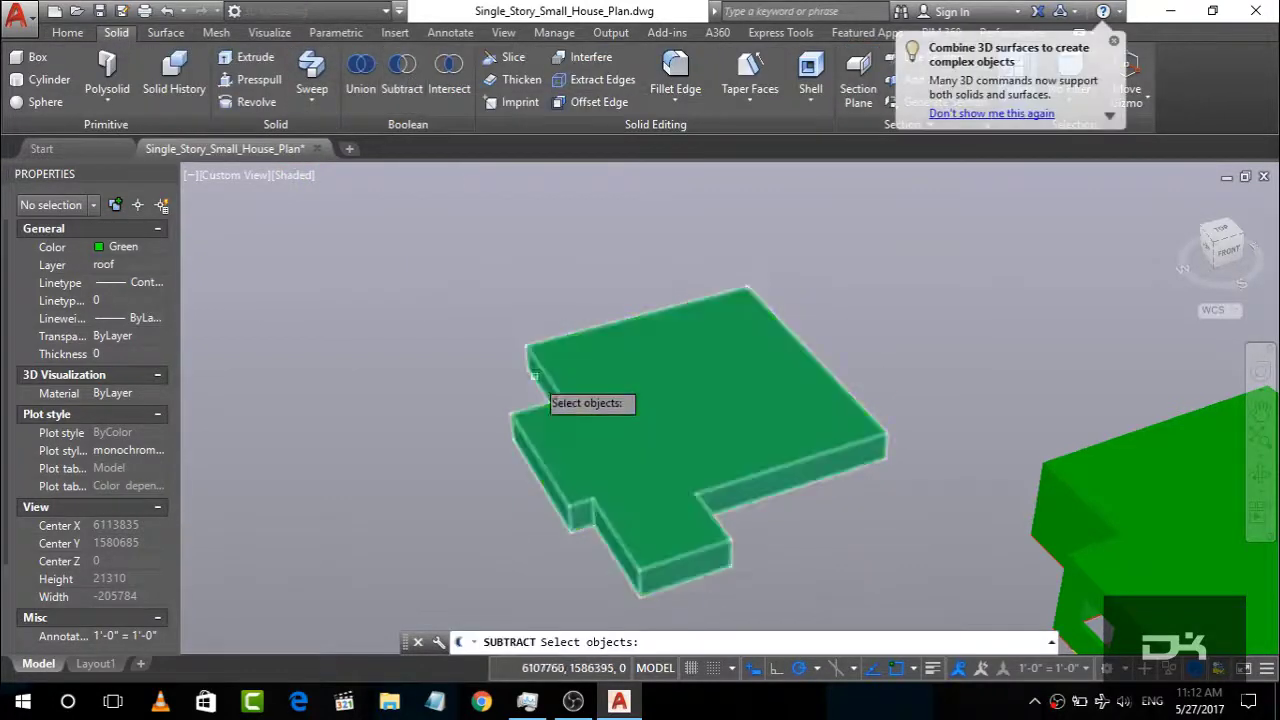
click(565, 417)
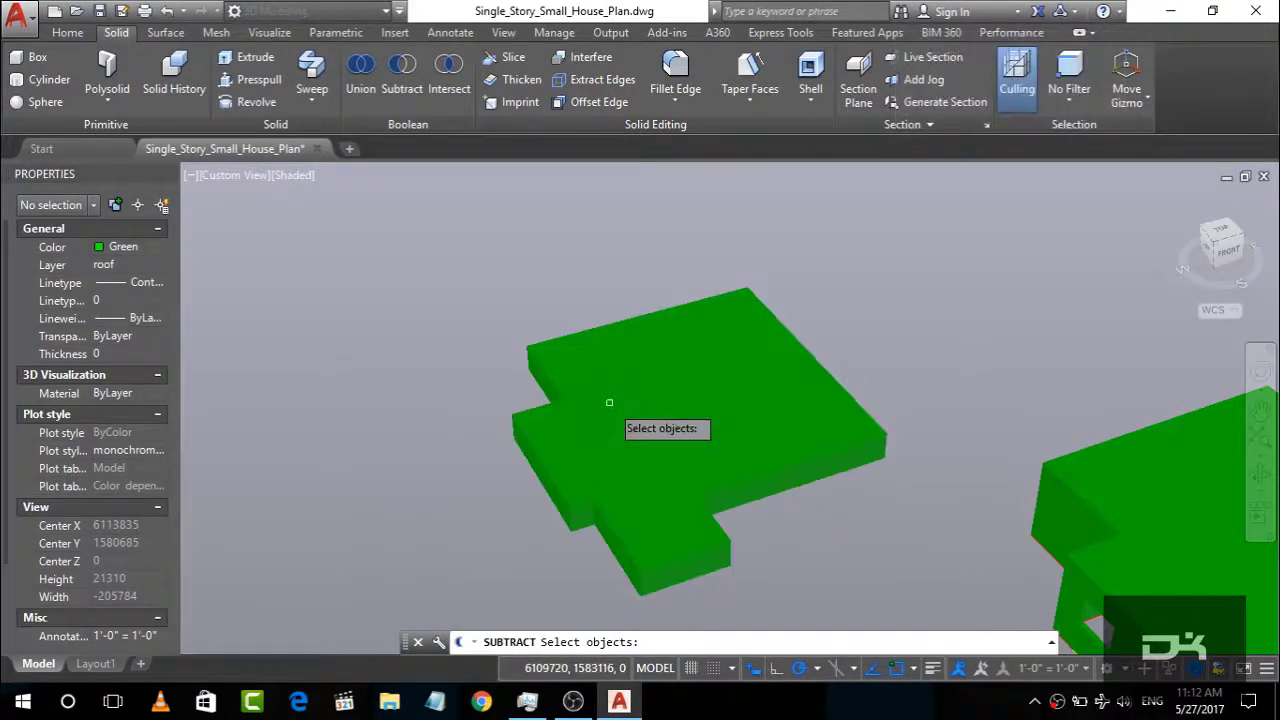
click(514, 420)
key(Return)
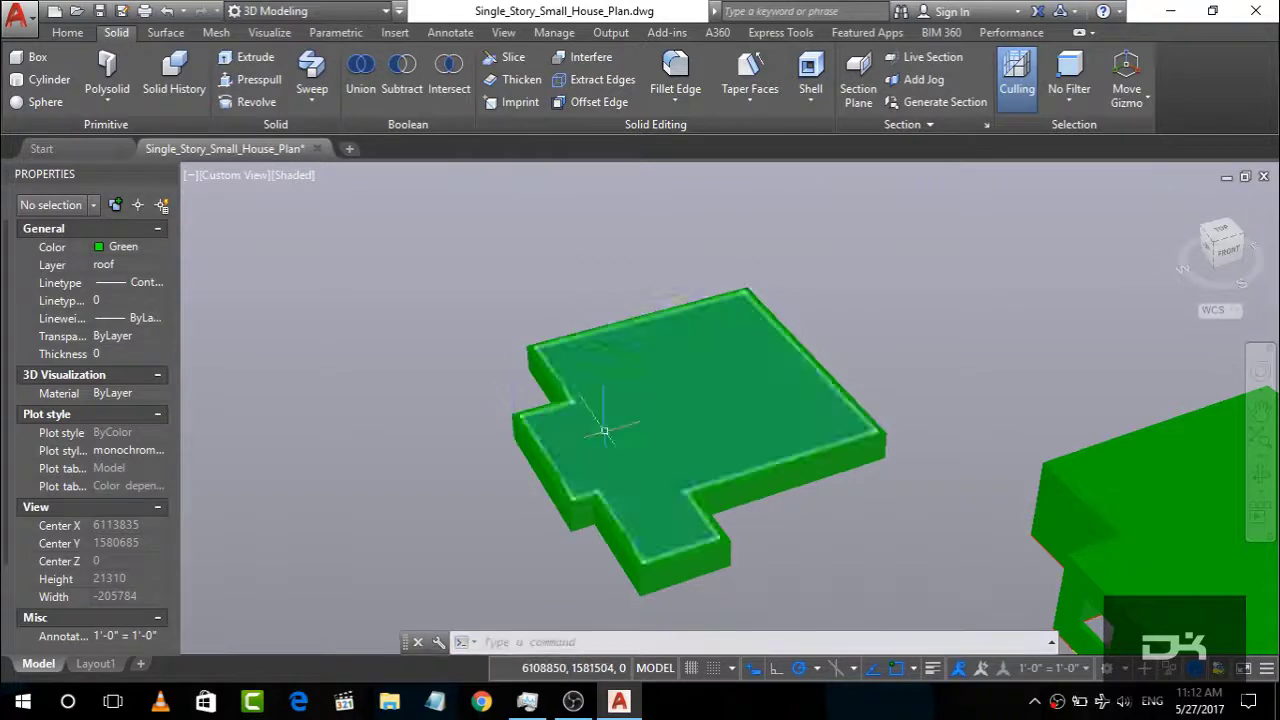
click(604, 430)
key(ctrl+z)
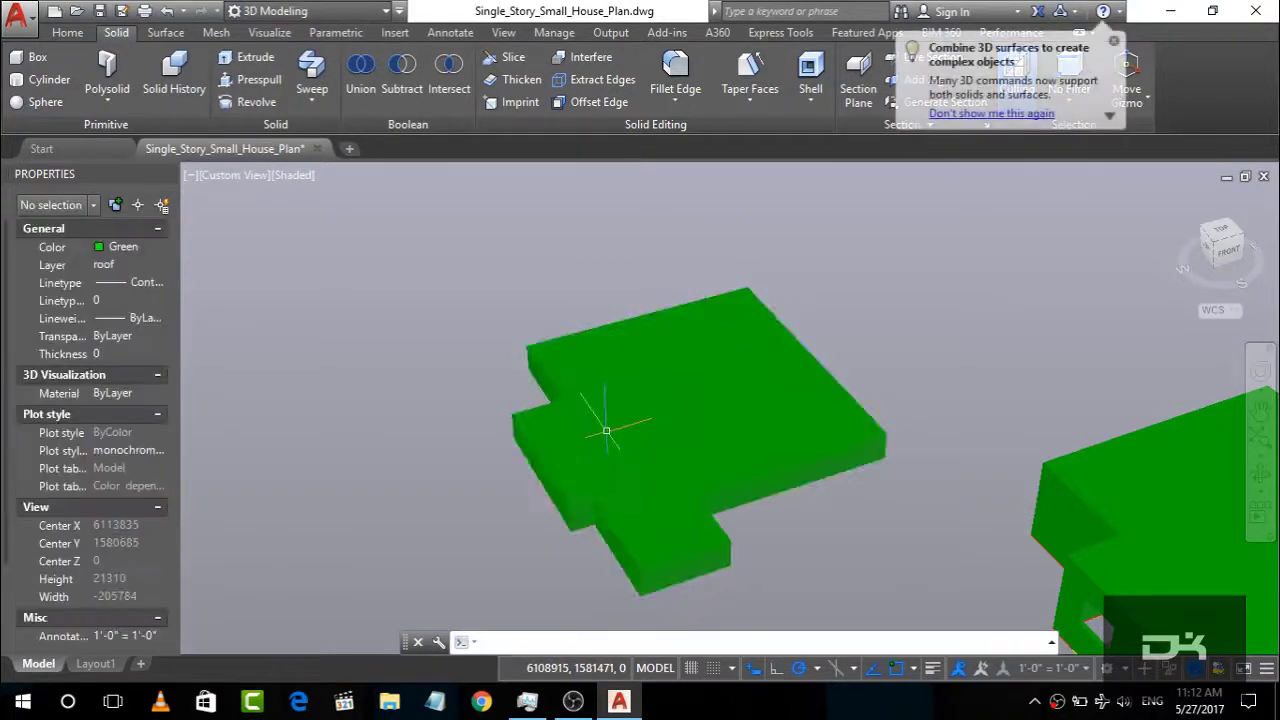
key(ctrl+z)
Step: Extrude both the outer and inner roof outlines together to 1200 height
click(531, 447)
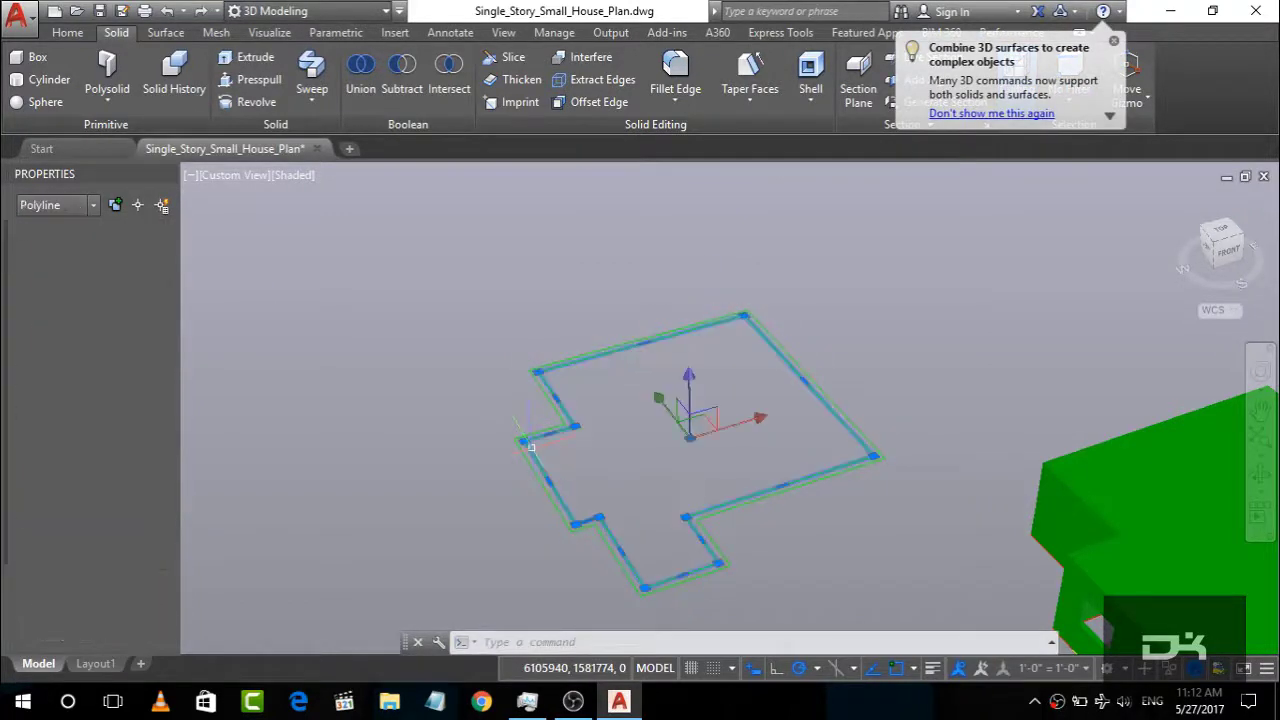
click(524, 459)
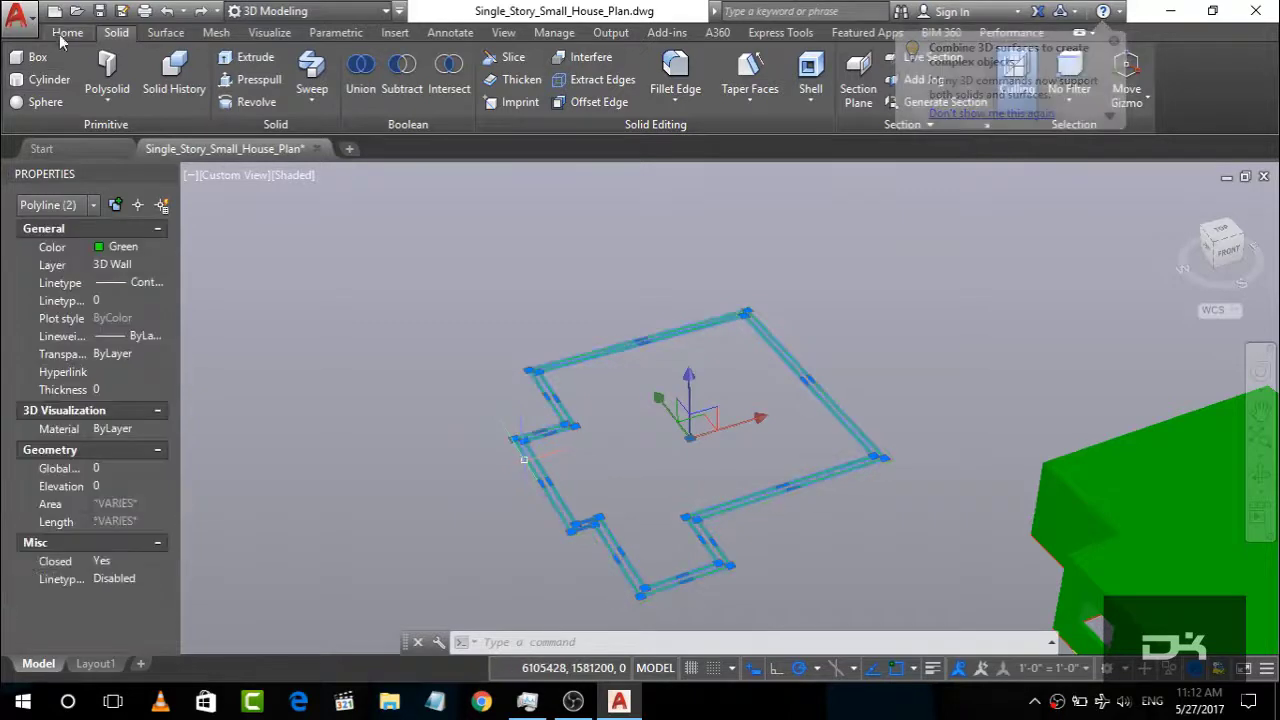
click(222, 65)
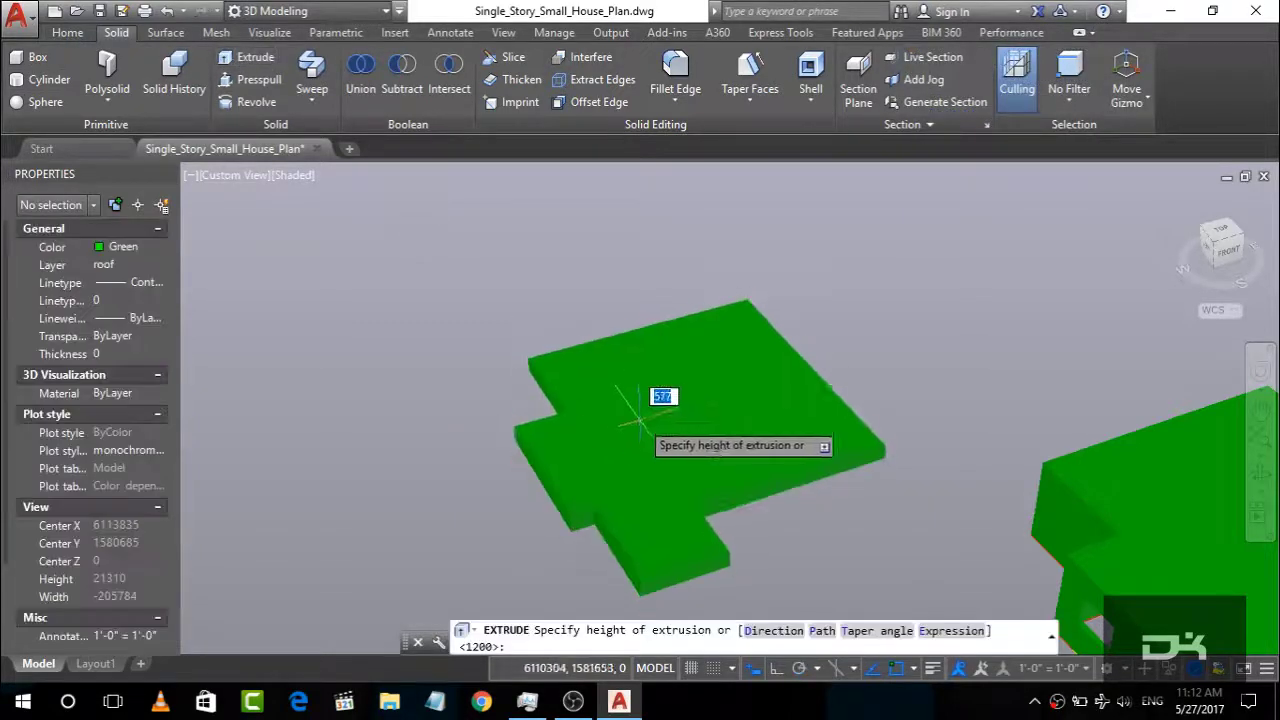
text(00)
key(Return)
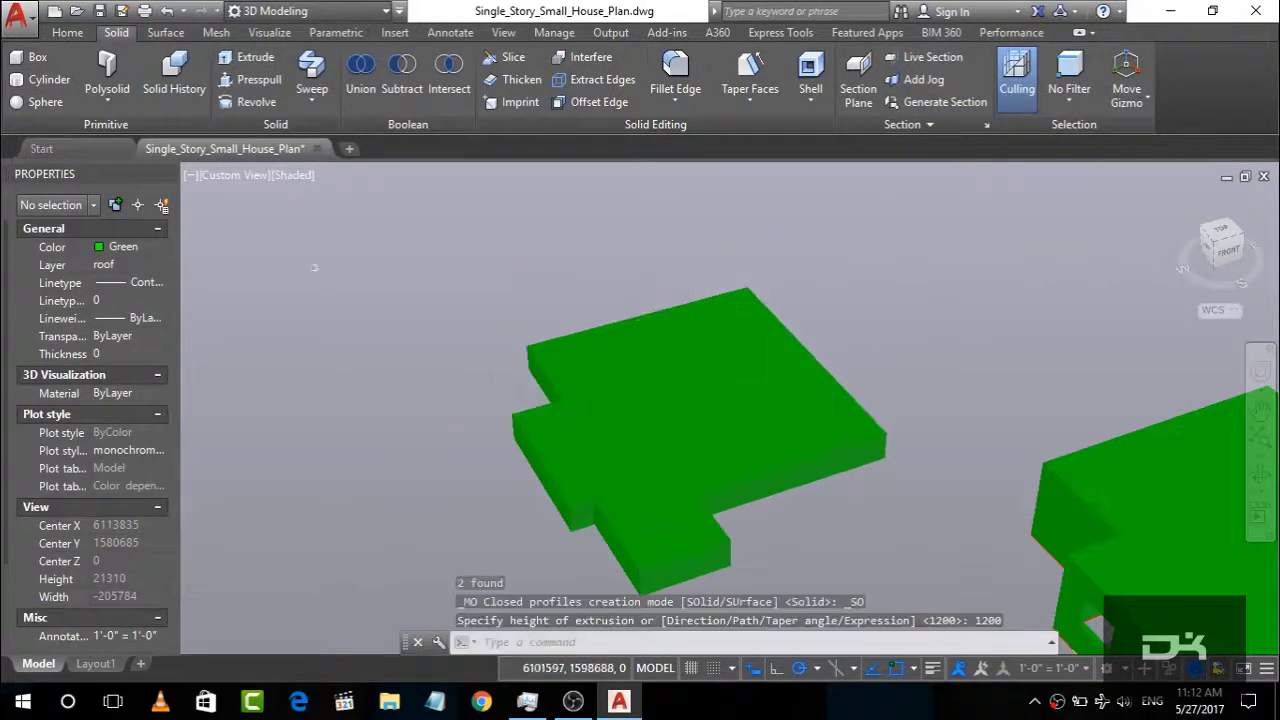
Step: Set the visual style to 2D Wireframe
click(68, 33)
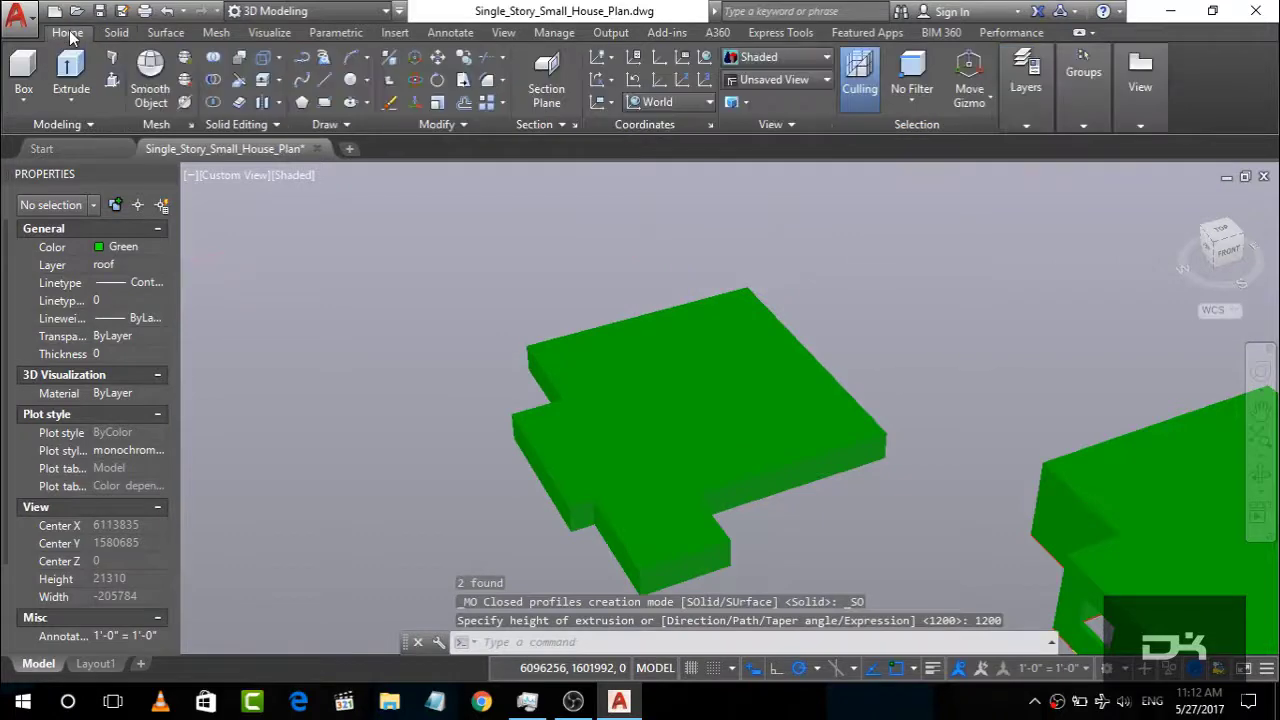
click(787, 61)
click(762, 132)
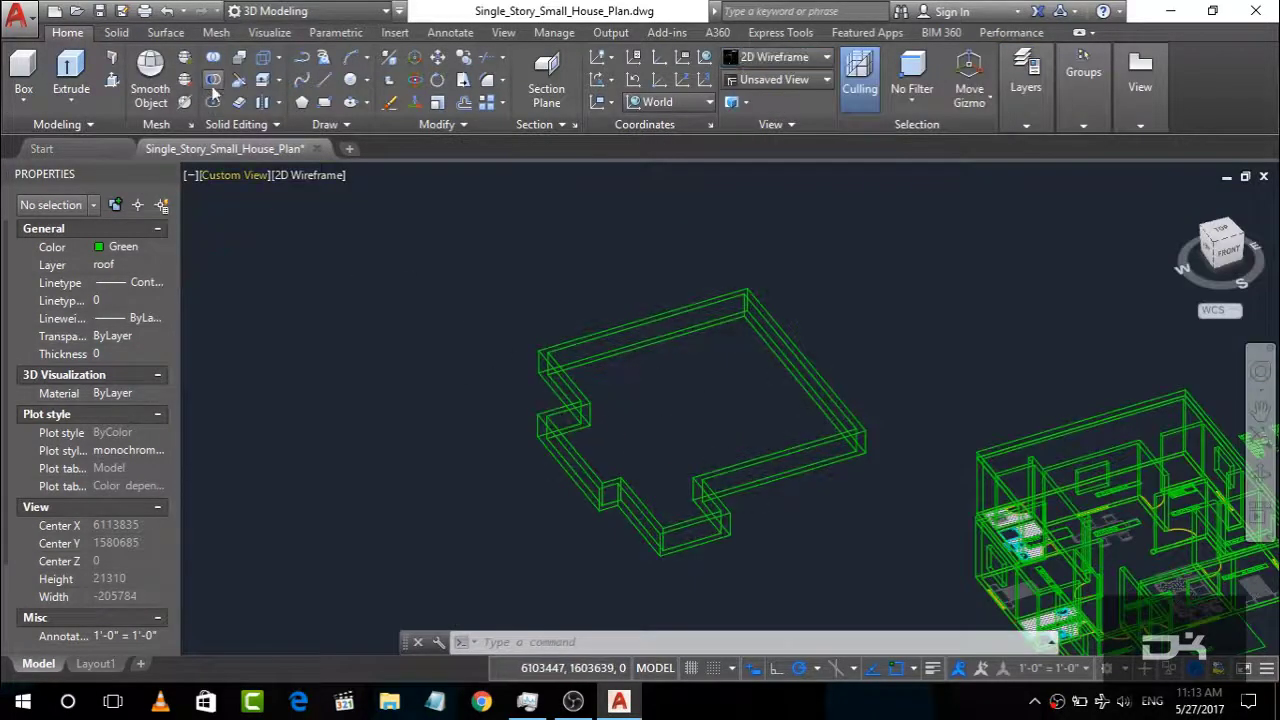
Step: Subtract the inner solid from the outer solid to form the parapet ring
click(125, 32)
click(402, 80)
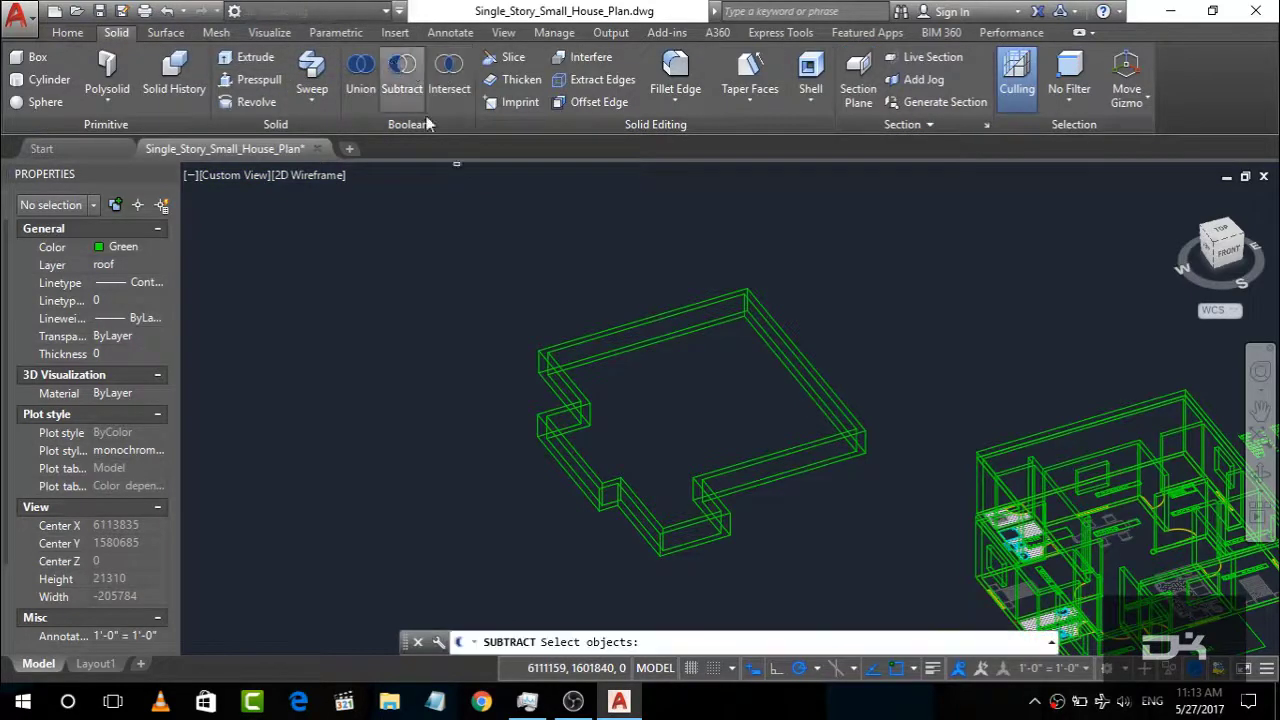
click(537, 355)
key(Return)
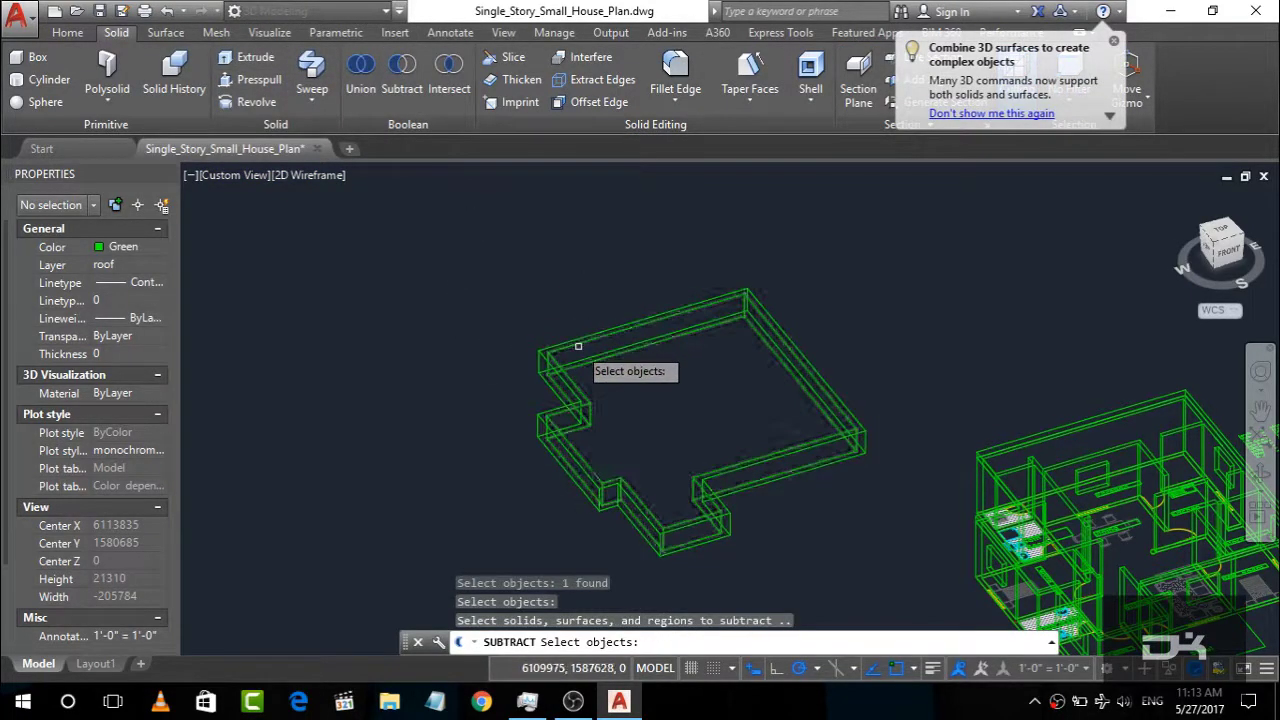
click(578, 346)
key(Return)
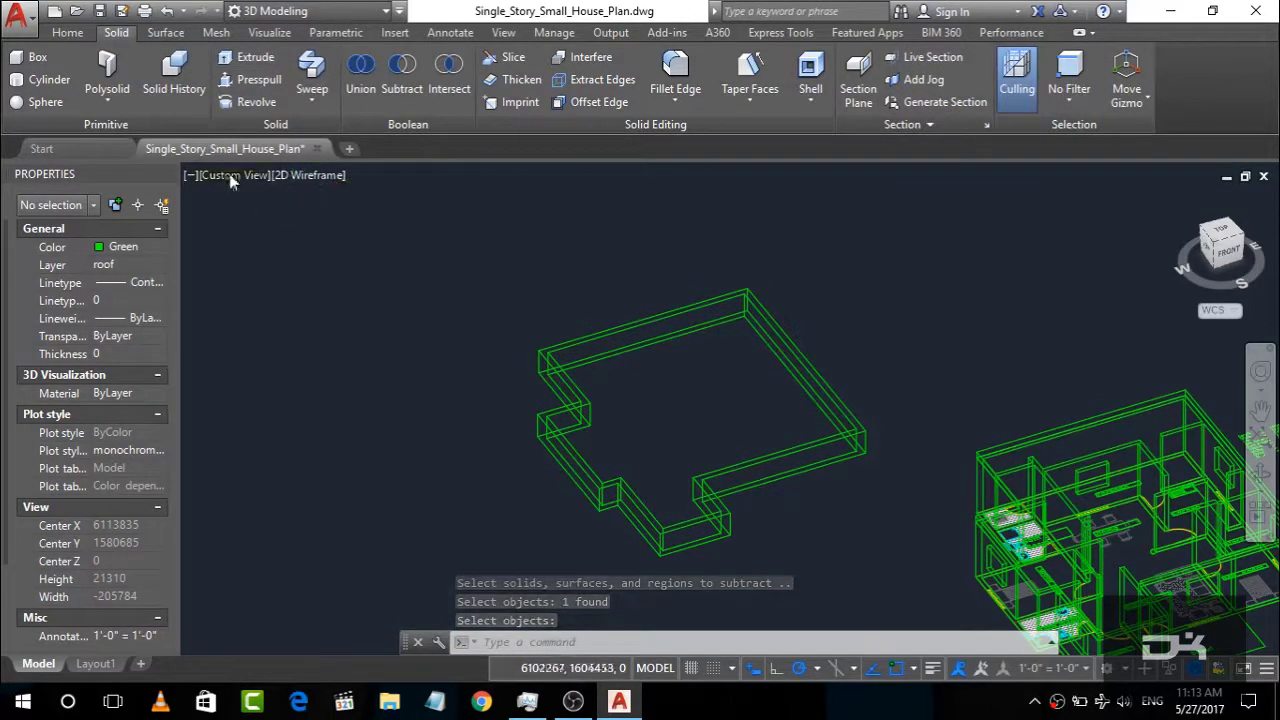
Step: Switch the visual style to Shaded
scroll(243, 85, up, 1)
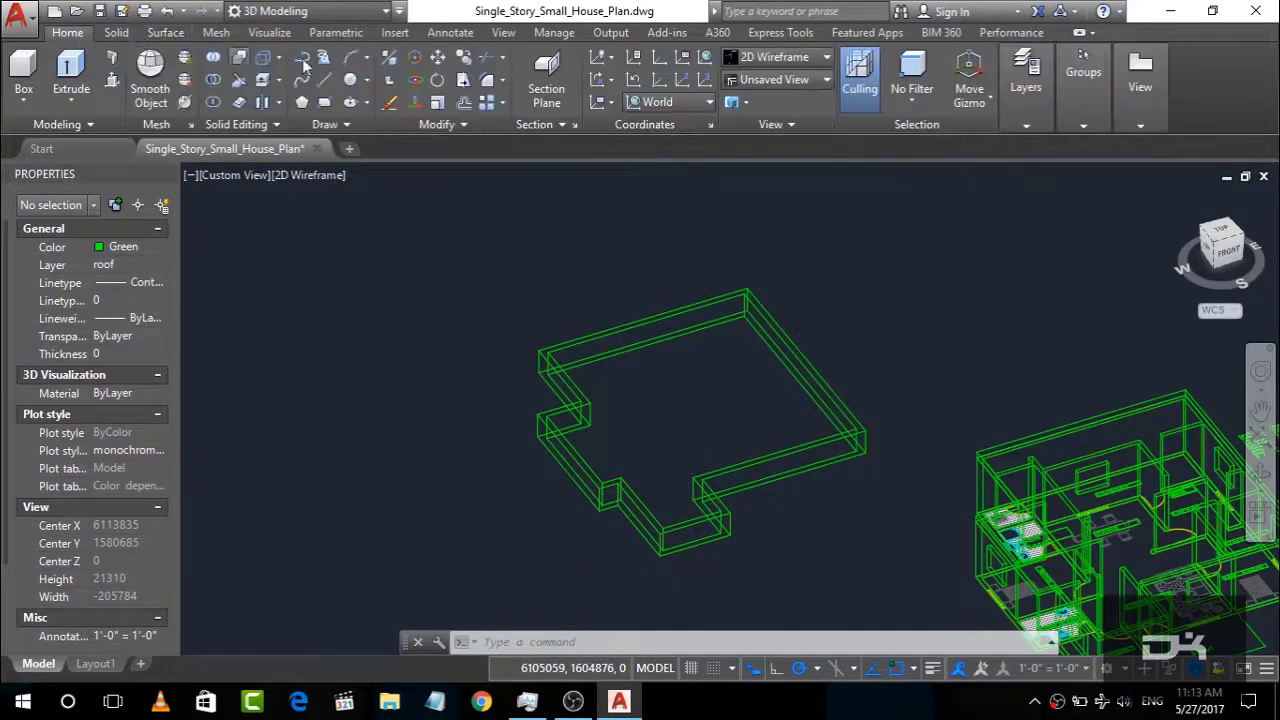
click(775, 58)
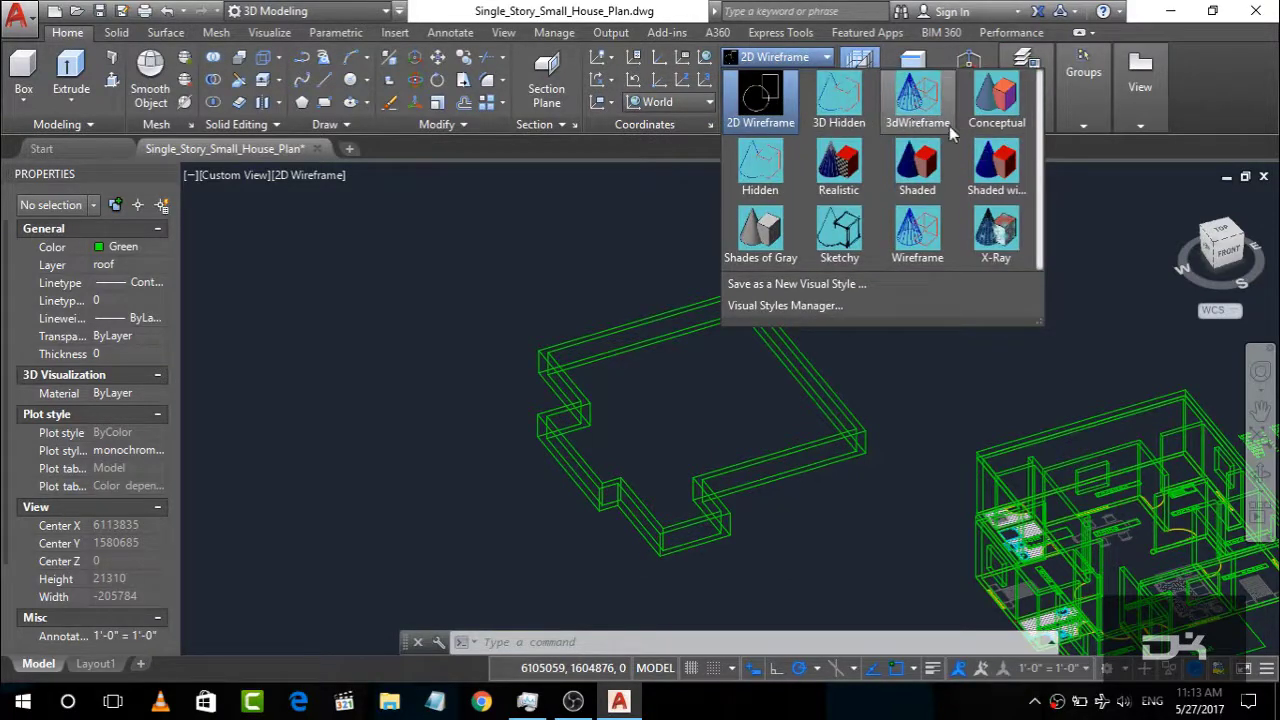
click(920, 170)
scroll(514, 343, down, 5)
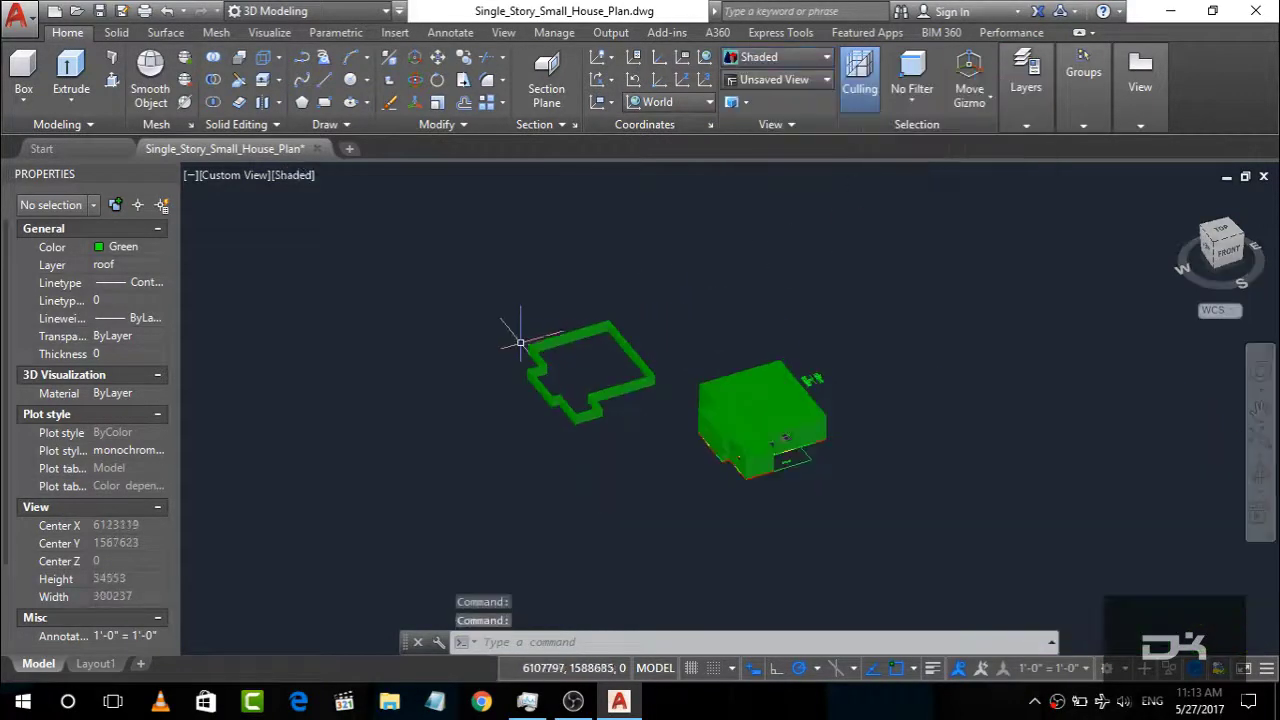
scroll(566, 410, up, 3)
Step: Move the parapet ring (M) from its corner to a spot next to the house
click(571, 433)
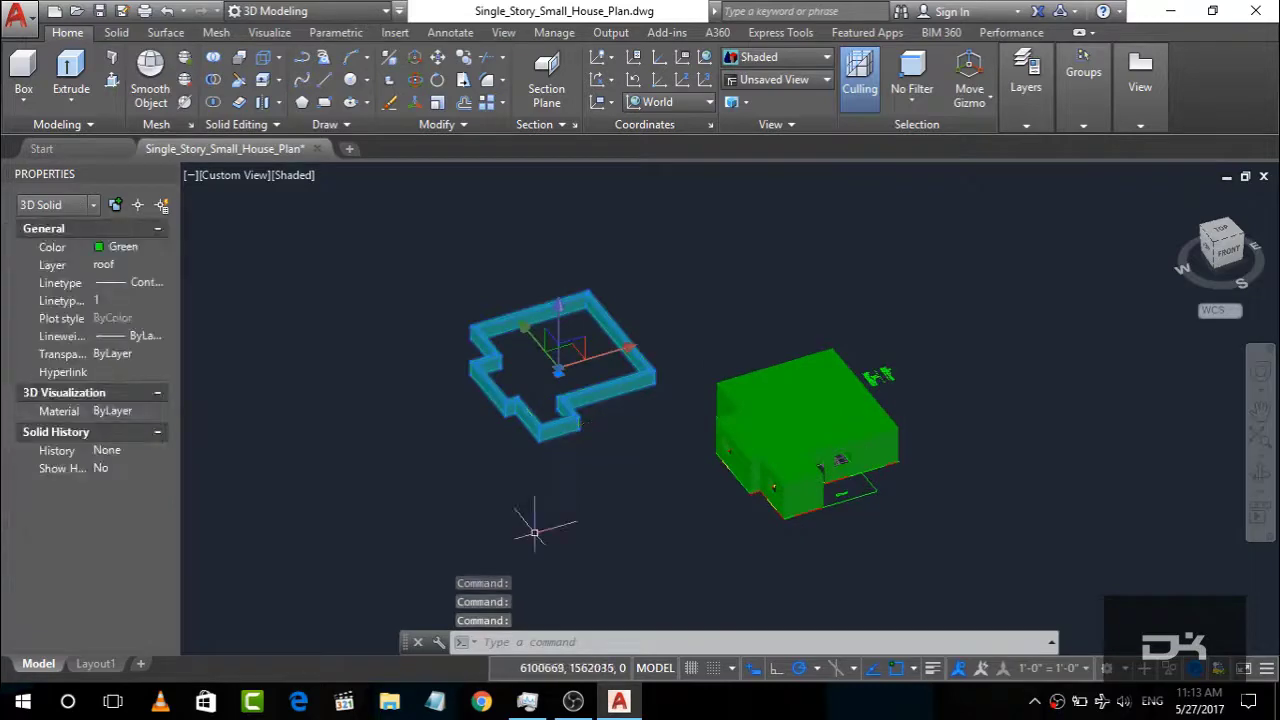
text(m)
key(Return)
scroll(550, 445, up, 3)
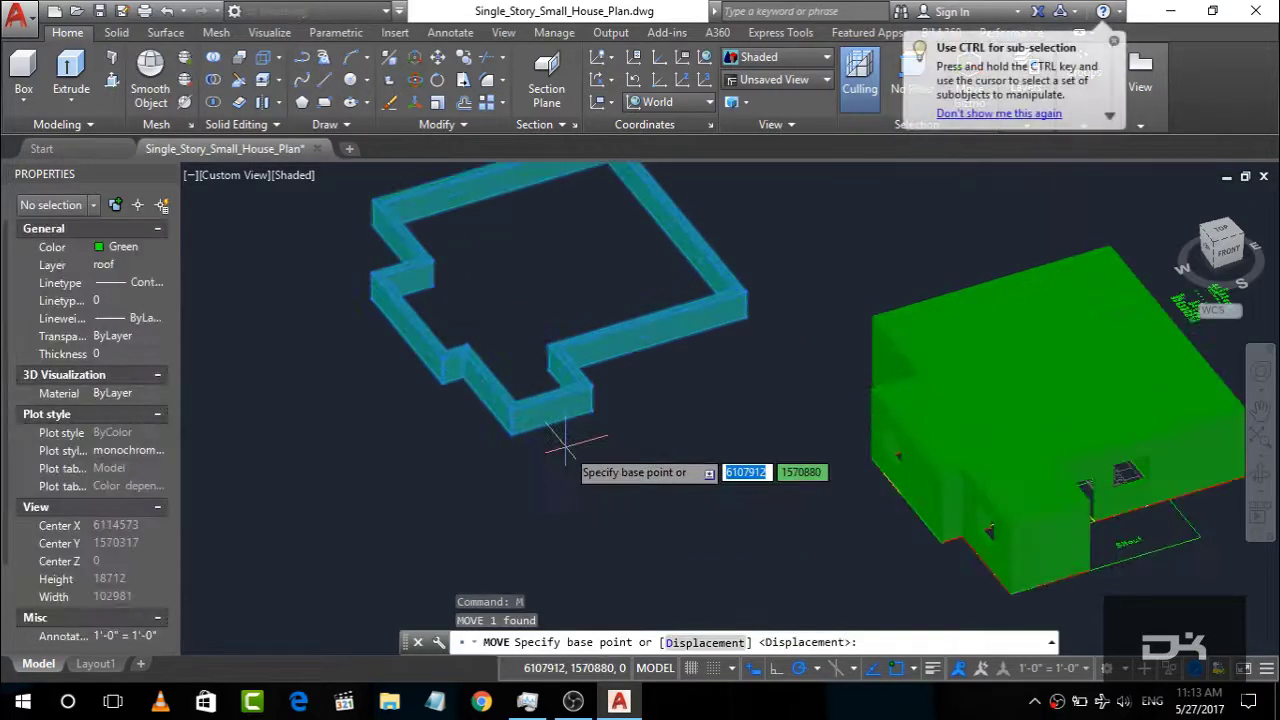
scroll(545, 450, up, 3)
click(416, 387)
scroll(380, 360, down, 5)
scroll(660, 397, up, 3)
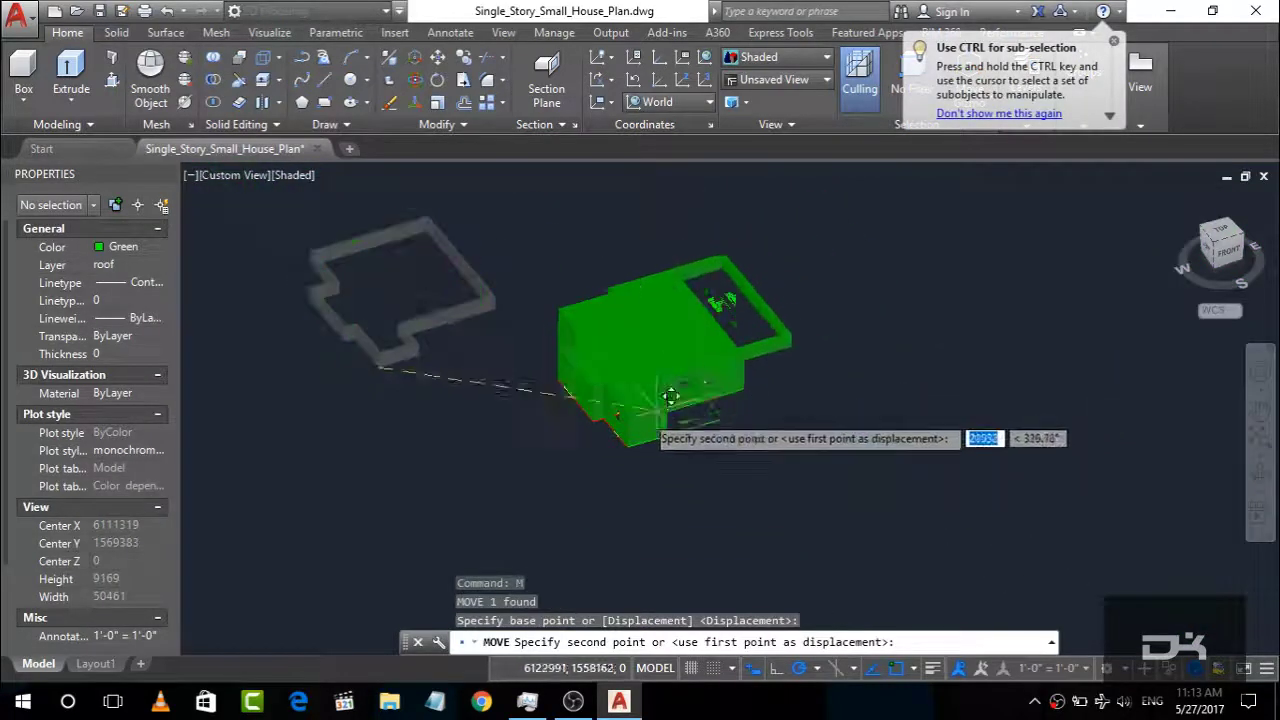
scroll(630, 400, up, 3)
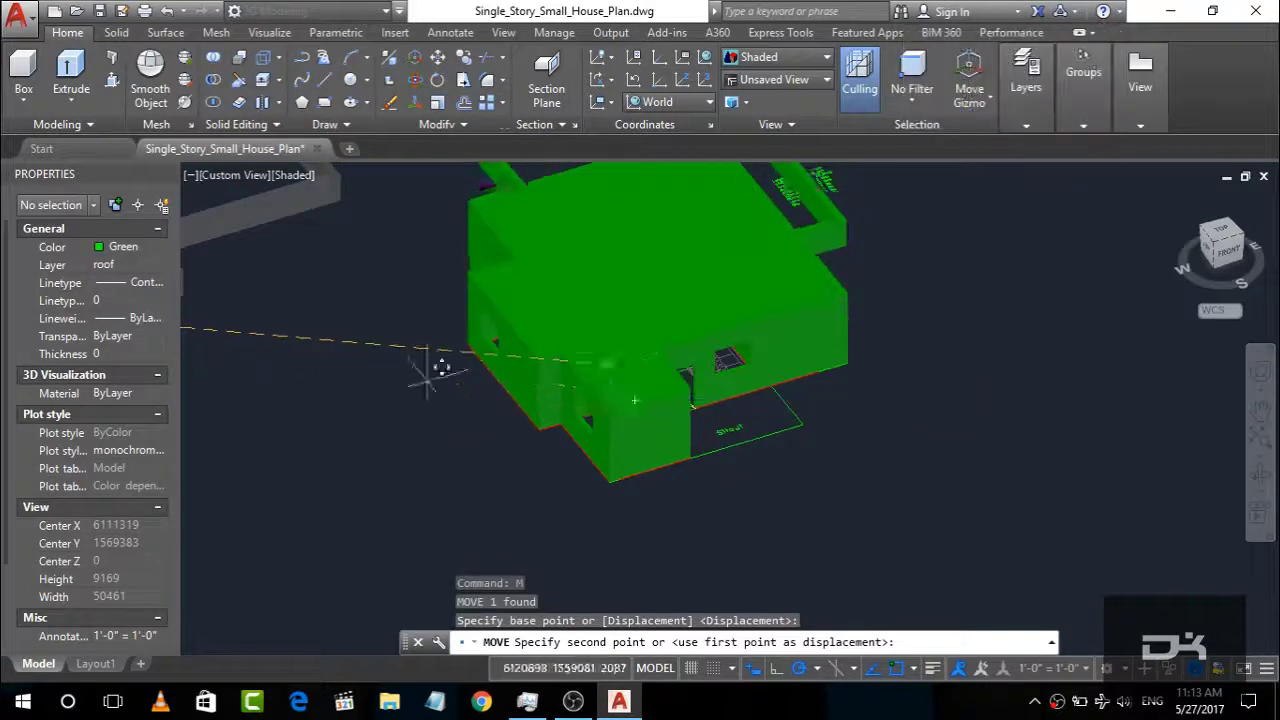
click(271, 328)
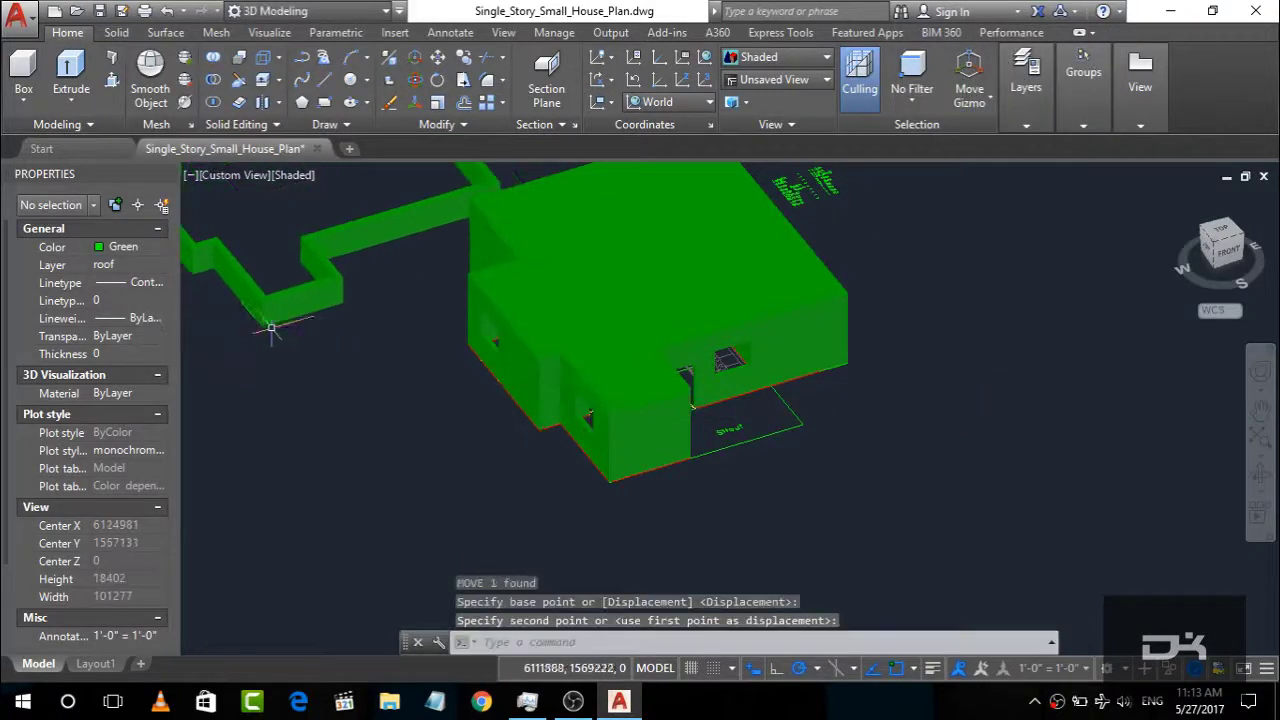
Step: From the Left view, move the ring again to sit over the house footprint
click(1211, 256)
click(688, 424)
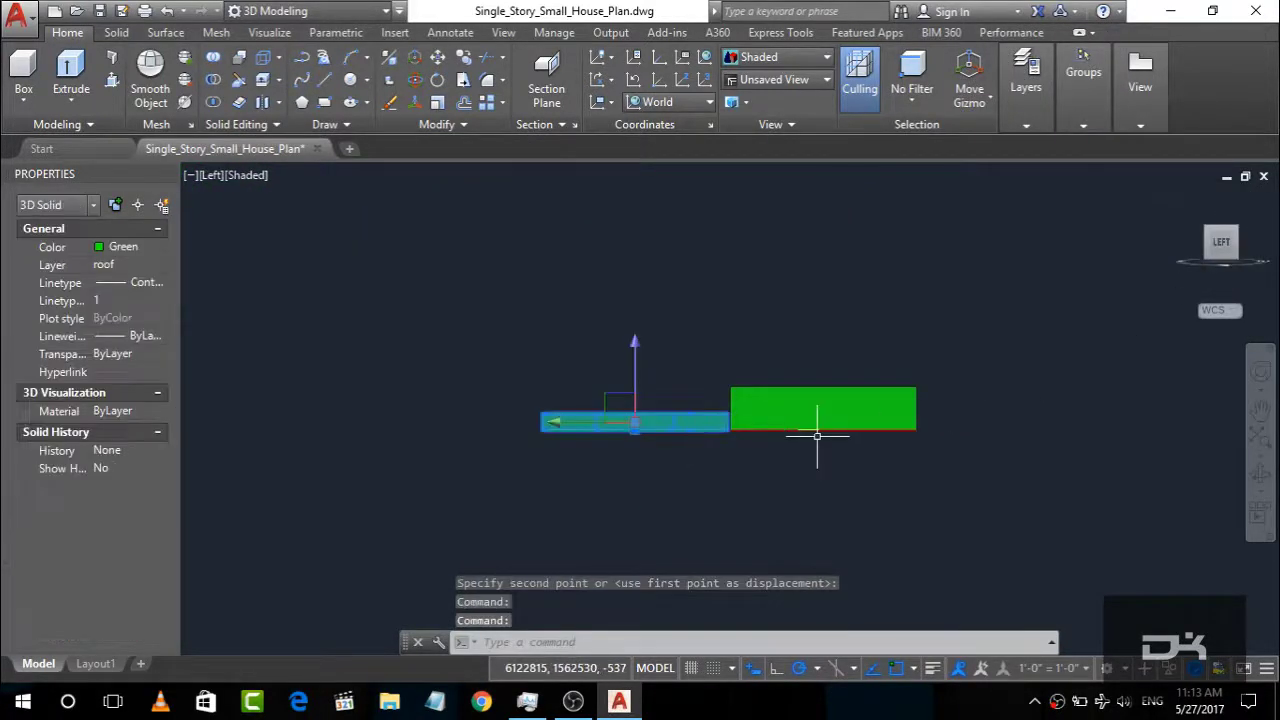
text(m)
key(Return)
scroll(815, 436, up, 1)
scroll(920, 424, up, 5)
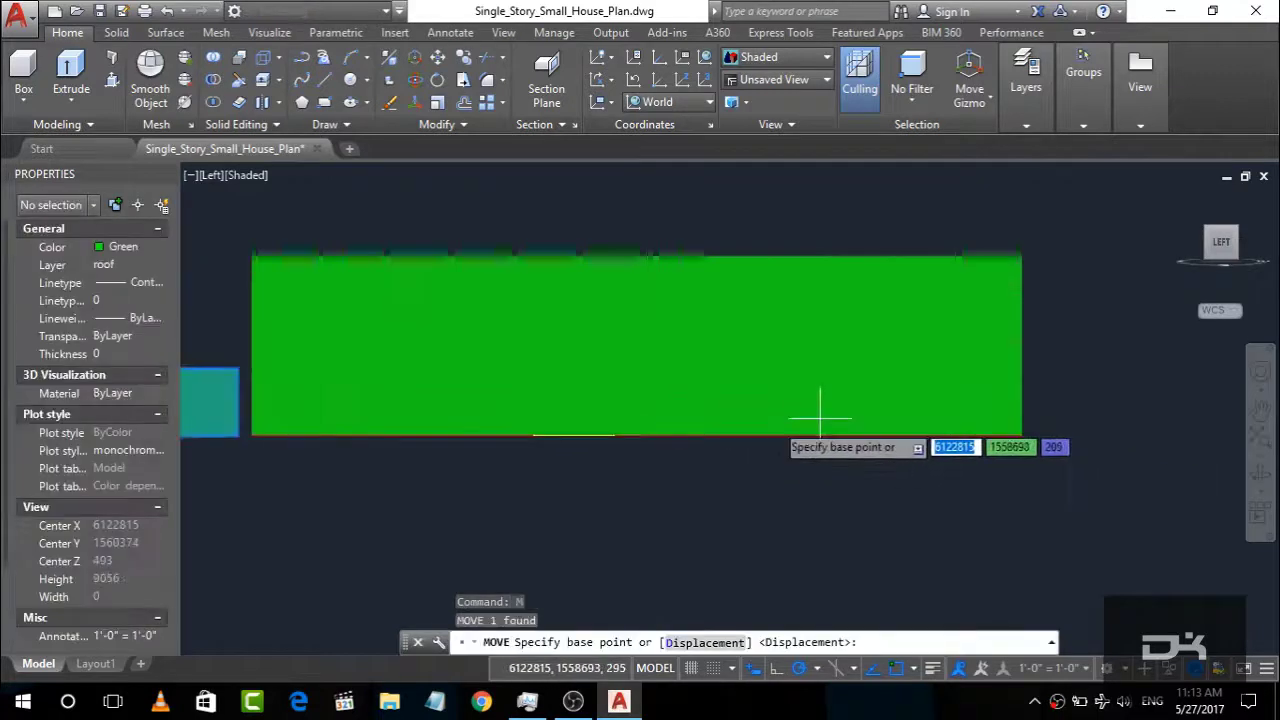
click(237, 434)
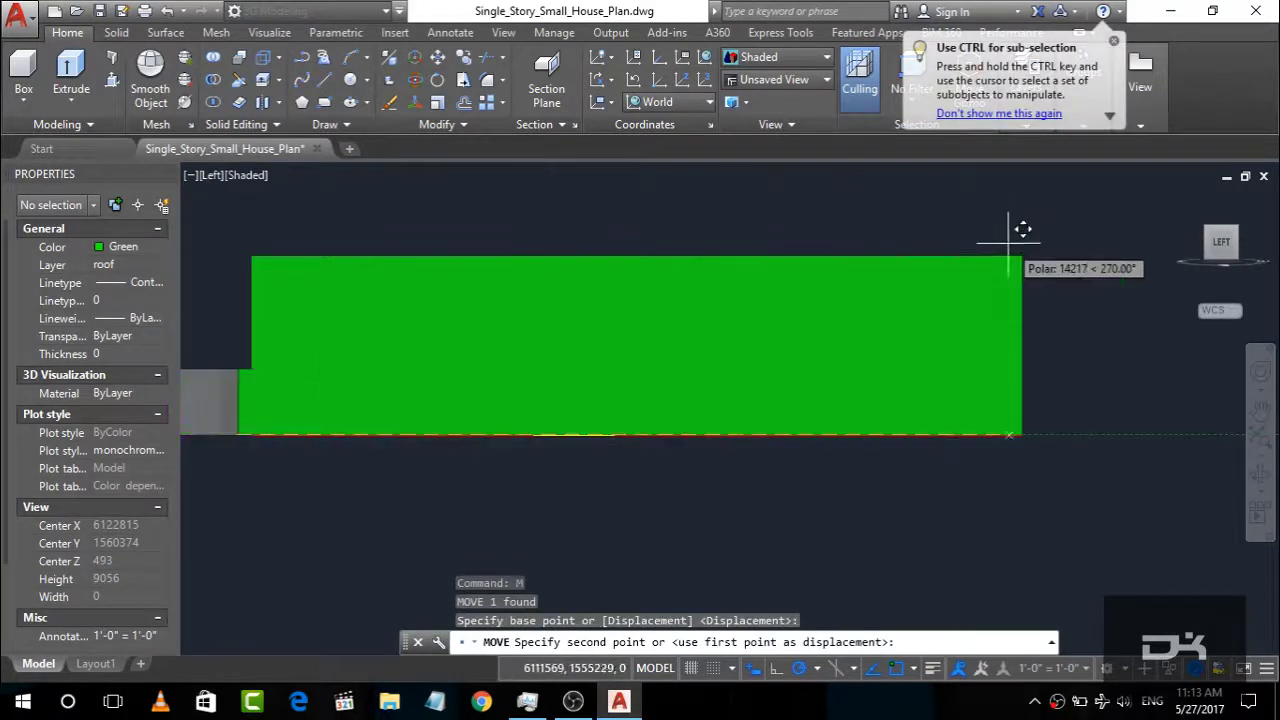
mouse_move(1036, 241)
shift+middle_down()
mouse_move(1025, 327)
mouse_move(1192, 160)
shift+middle_up()
click(958, 345)
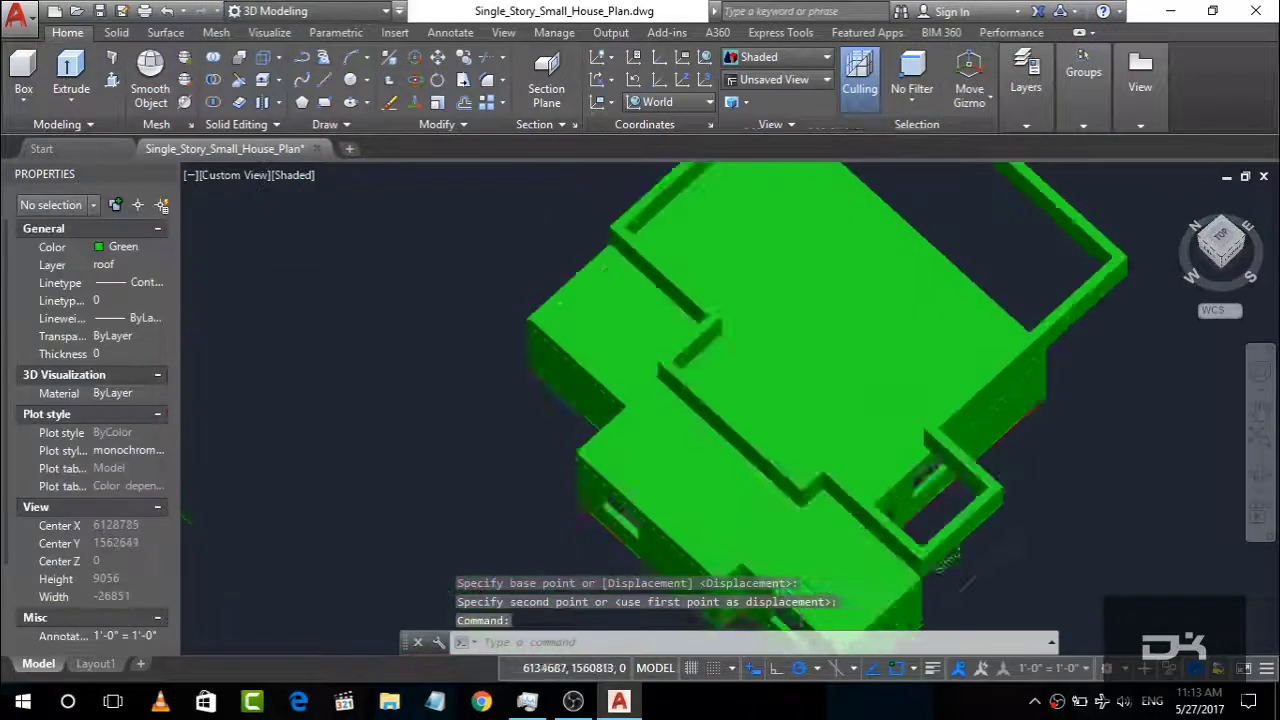
scroll(958, 345, down, 3)
scroll(958, 345, up, 2)
Step: Refine the ring's position with another move, checking alignment in Left, Top and isometric views
click(958, 345)
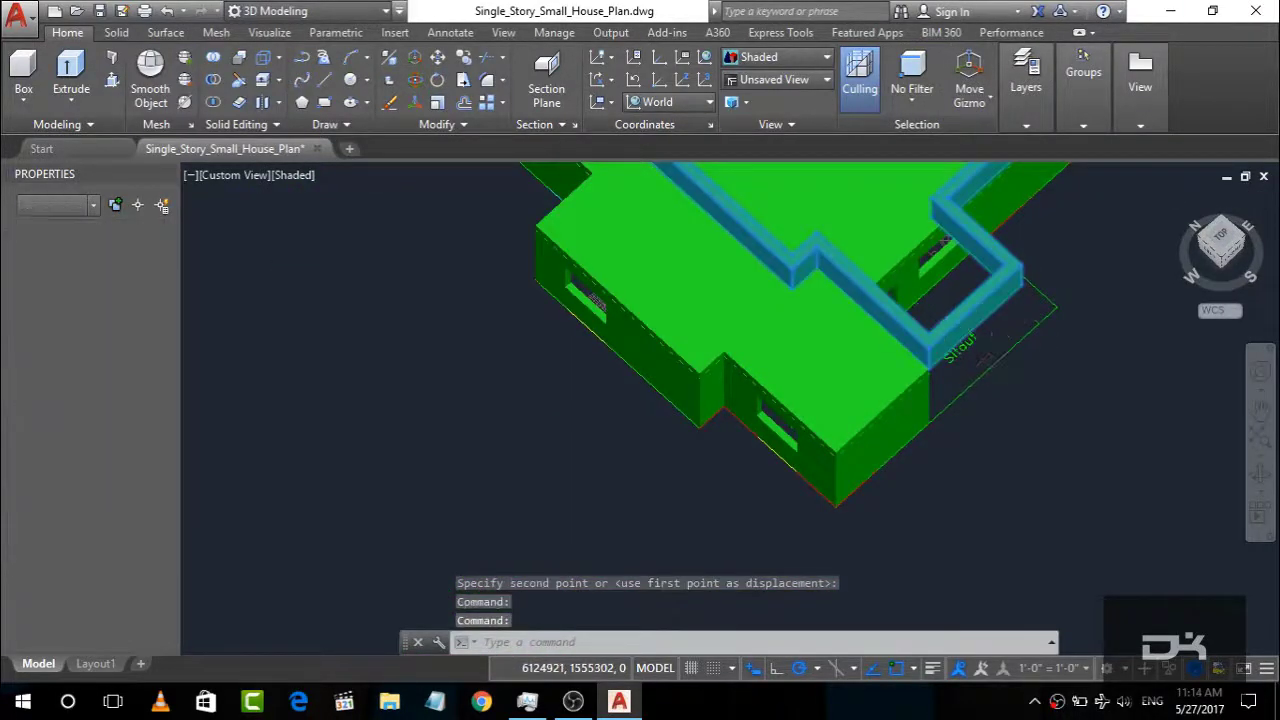
text(m)
key(Return)
scroll(912, 400, up, 2)
click(942, 320)
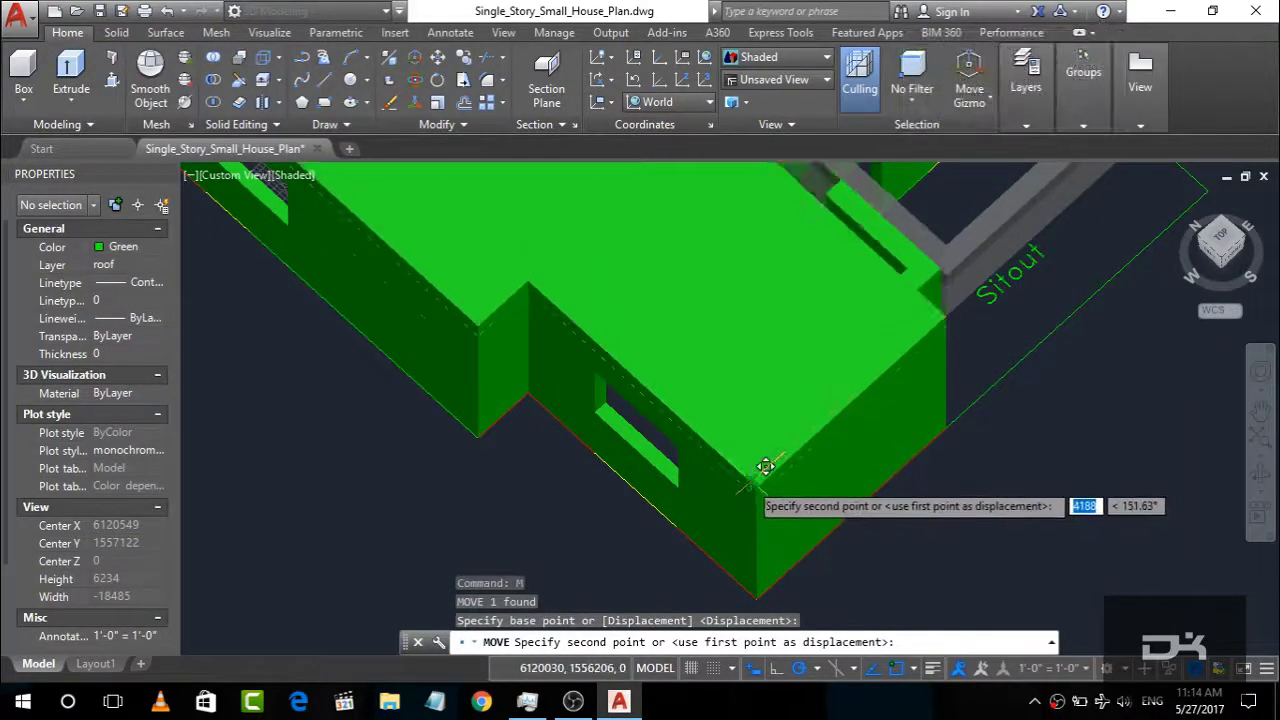
click(1218, 258)
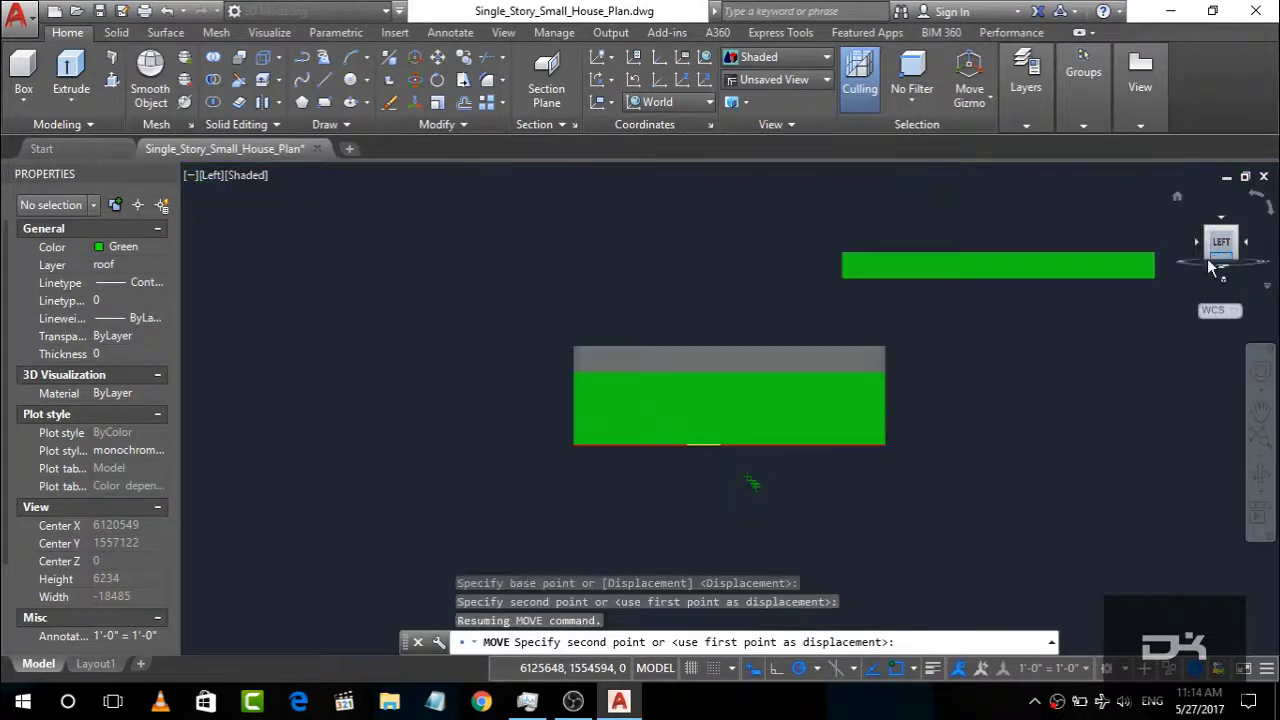
click(886, 371)
click(1137, 266)
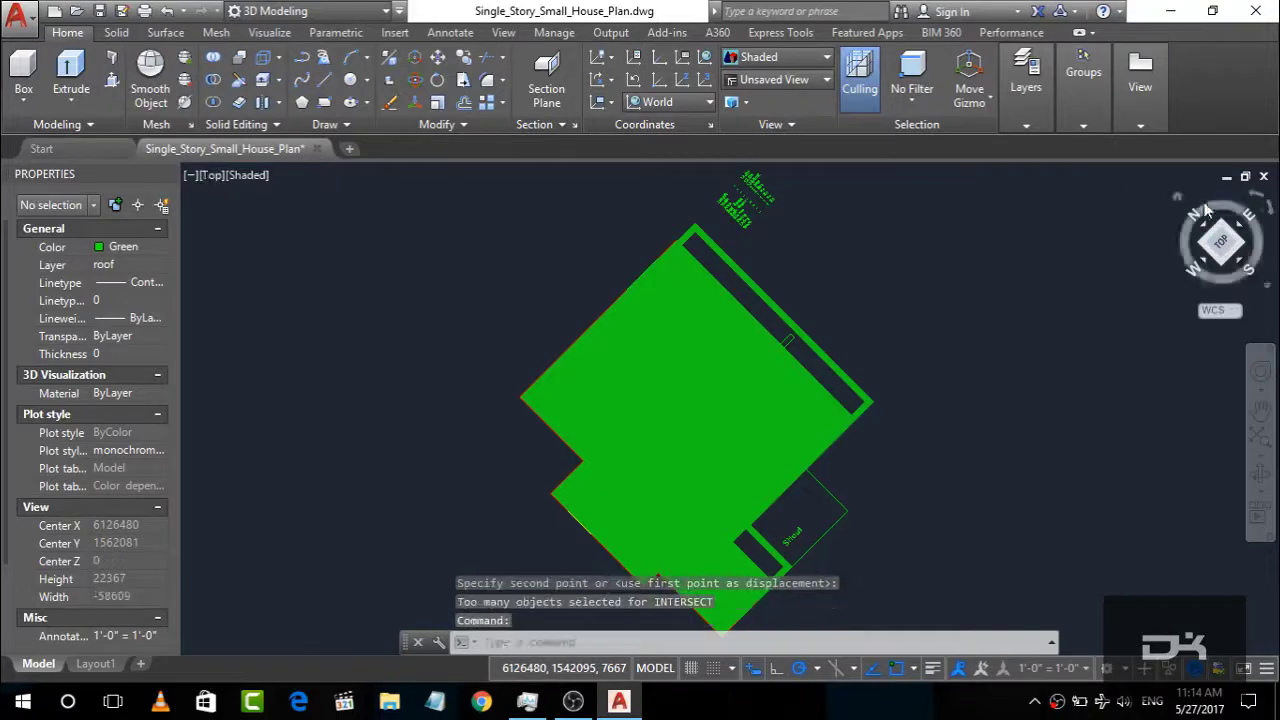
click(1200, 212)
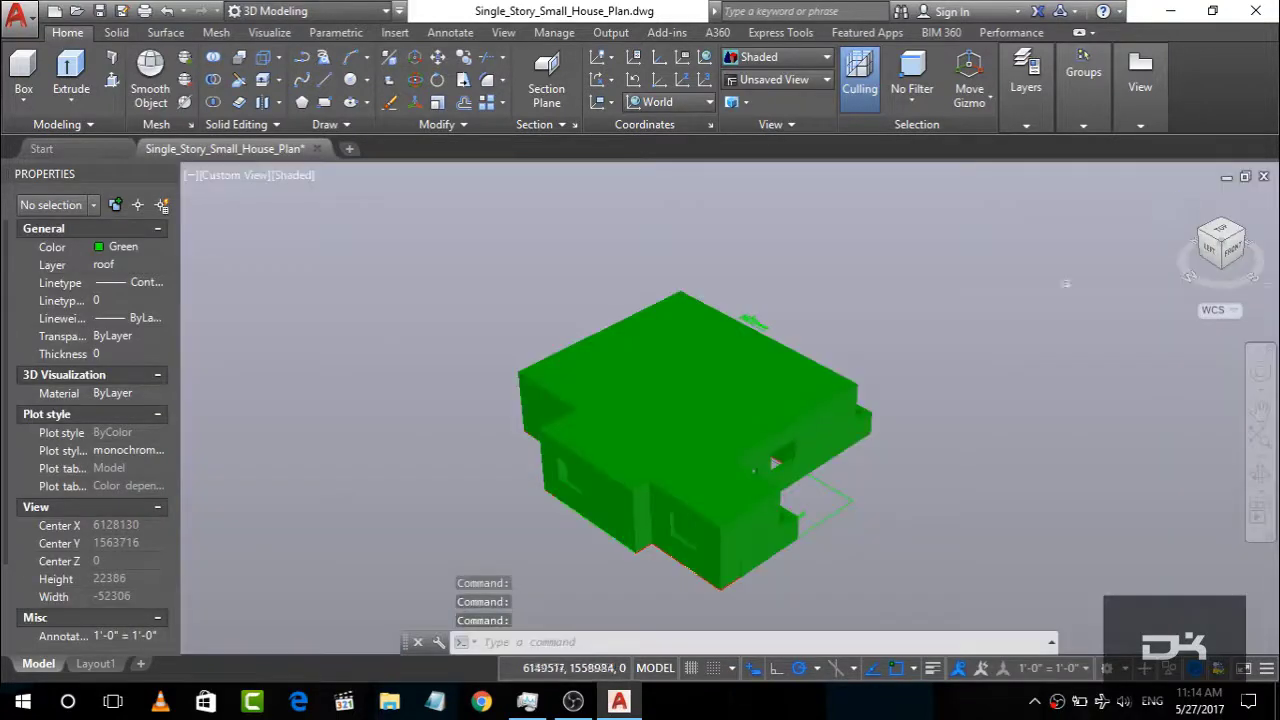
click(890, 430)
Step: Raise the selected parapet ring 3300 along the Z axis and check it from the side
click(770, 500)
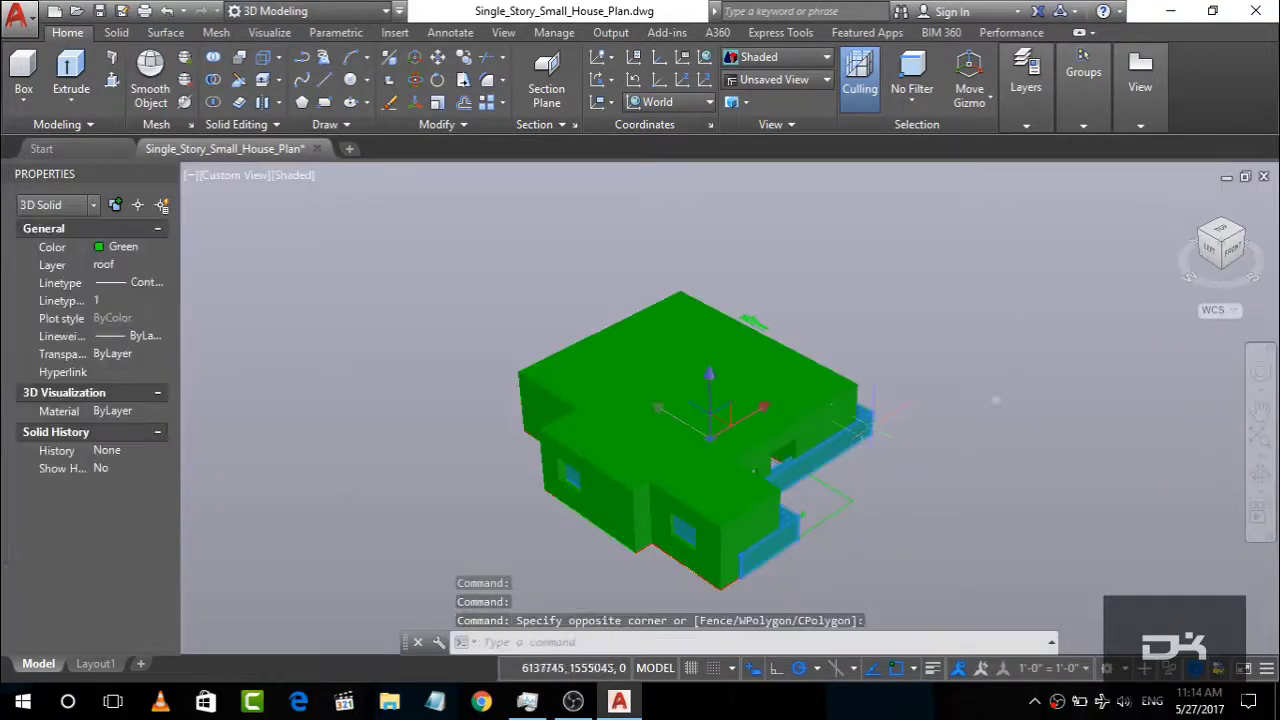
click(711, 382)
text(3300)
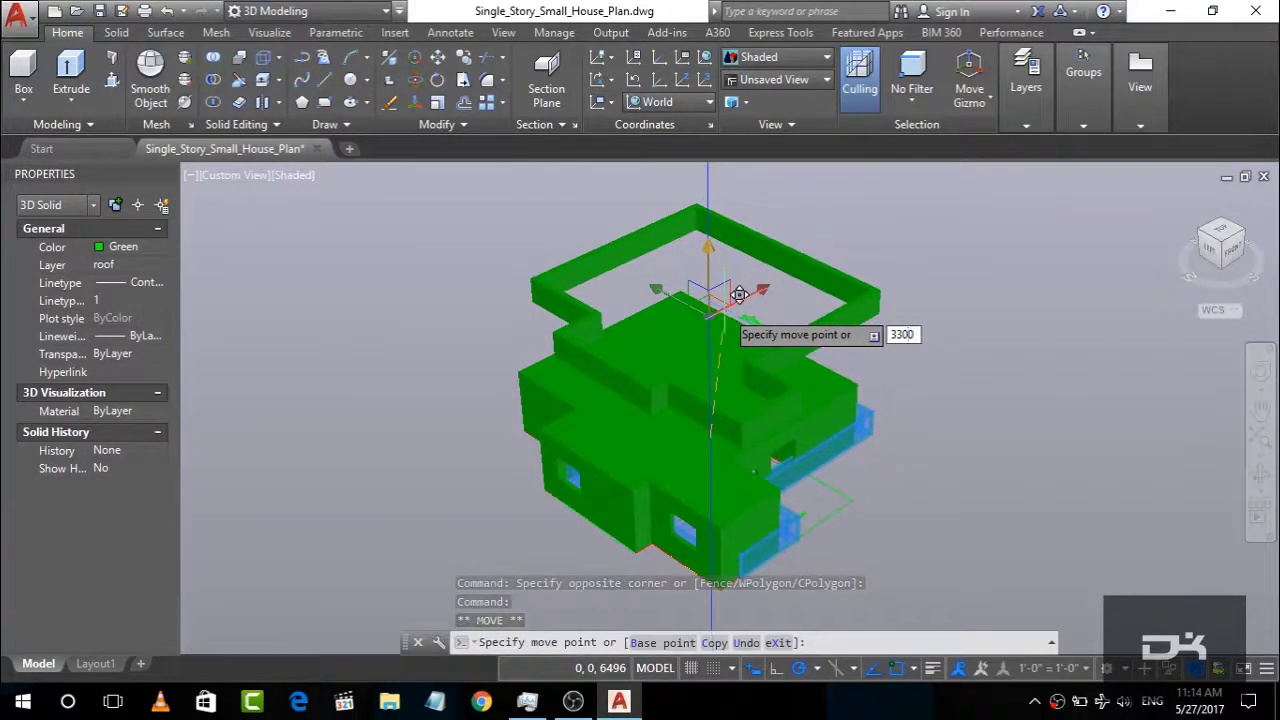
key(Return)
click(1200, 258)
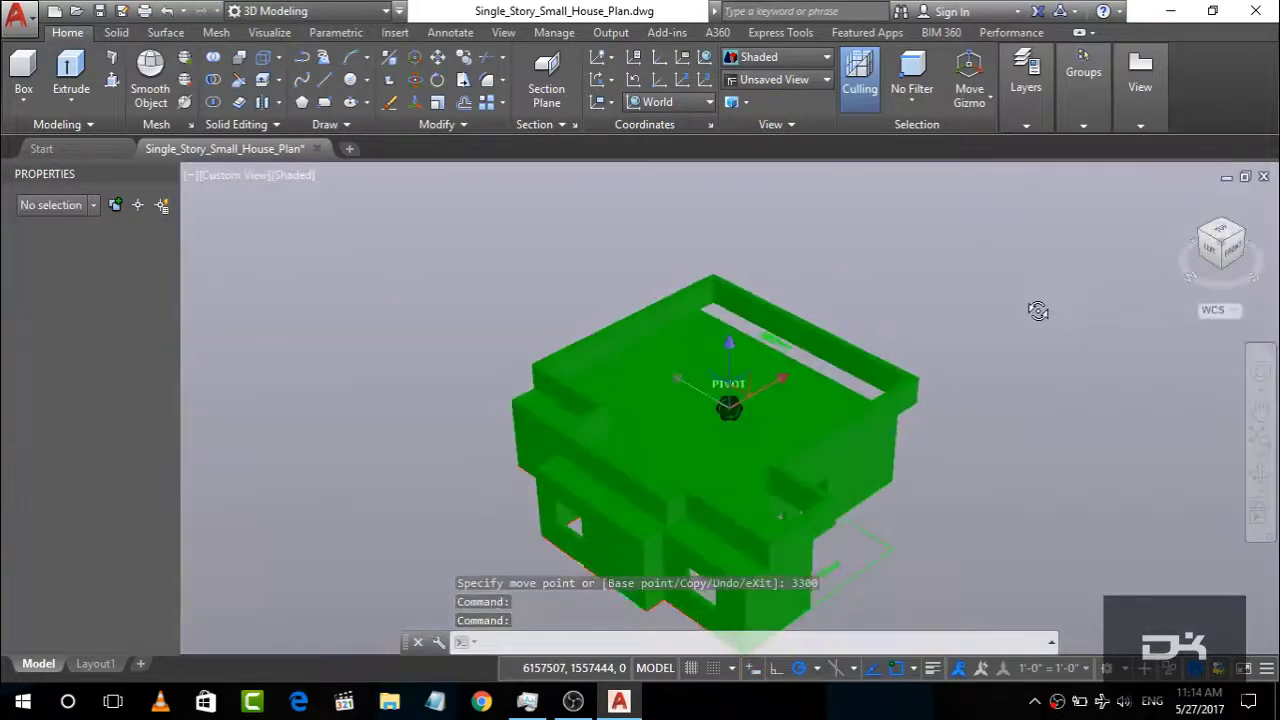
click(1222, 252)
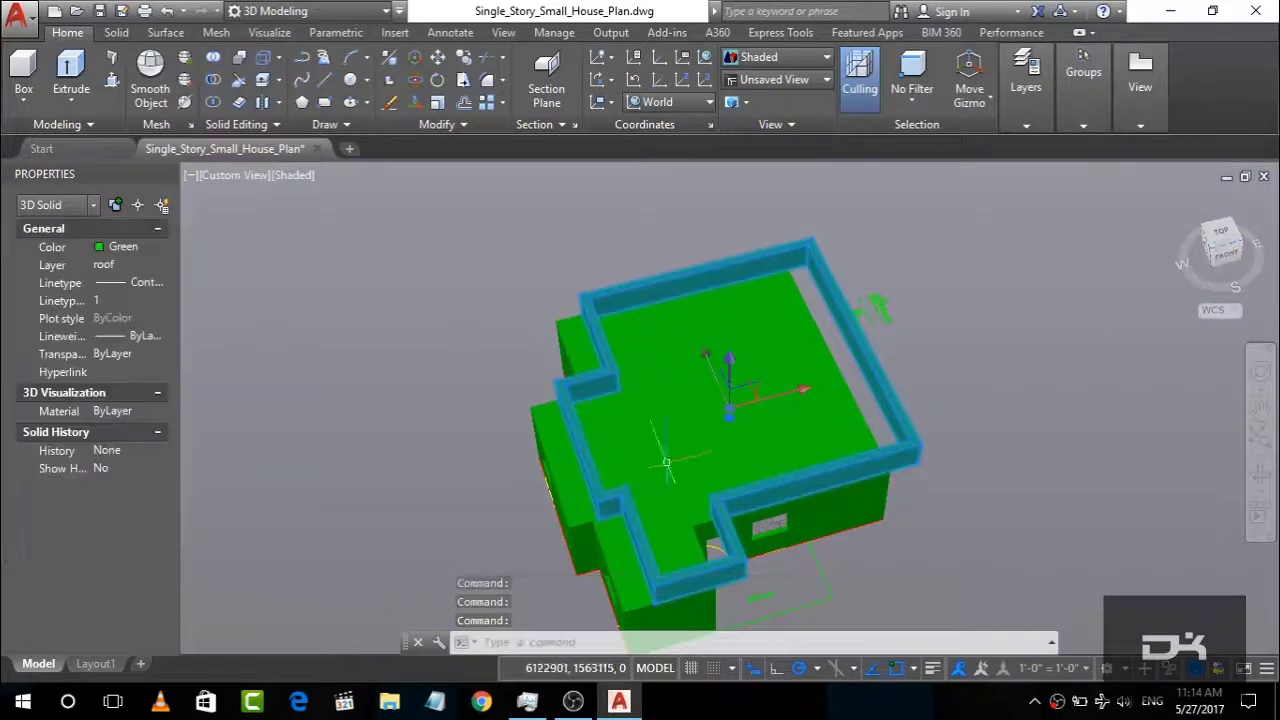
middle_drag(676, 400, 876, 333)
key(Escape)
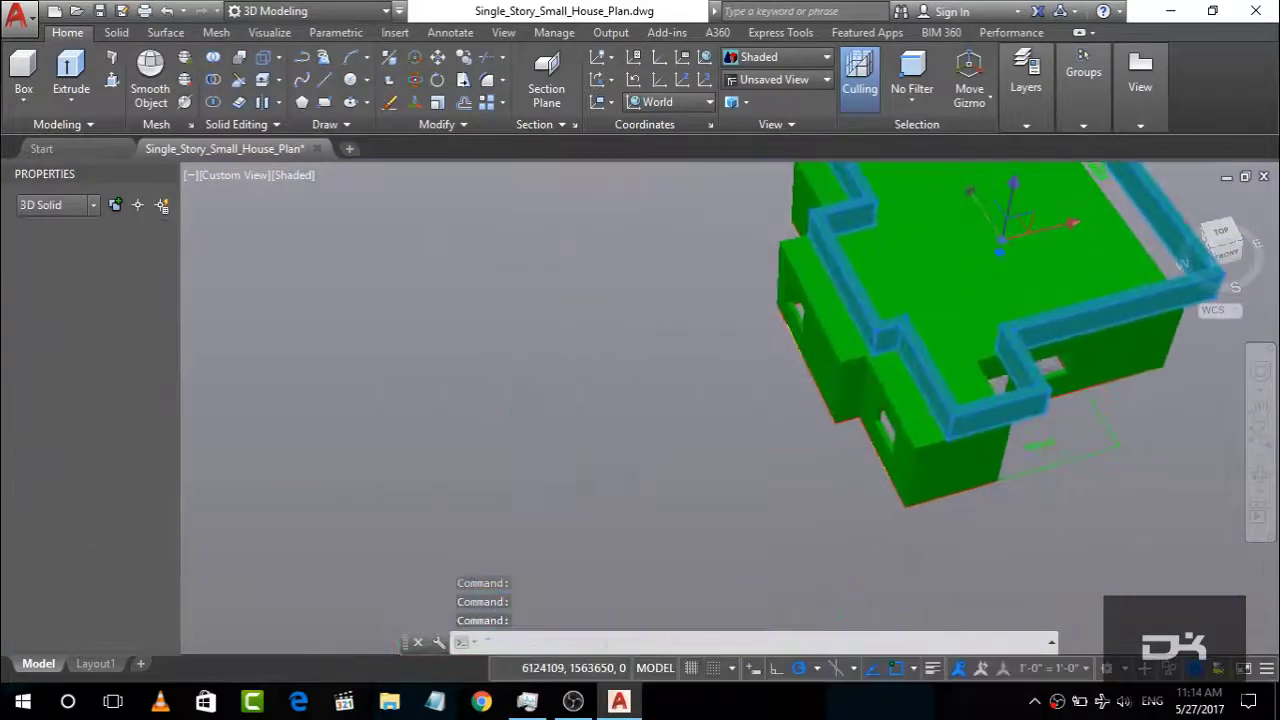
Step: Move the ring from its corner to snap flush onto the house's roof corner
scroll(395, 435, up, 1)
scroll(395, 435, up, 1)
scroll(395, 435, up, 1)
middle_drag(395, 435, 600, 429)
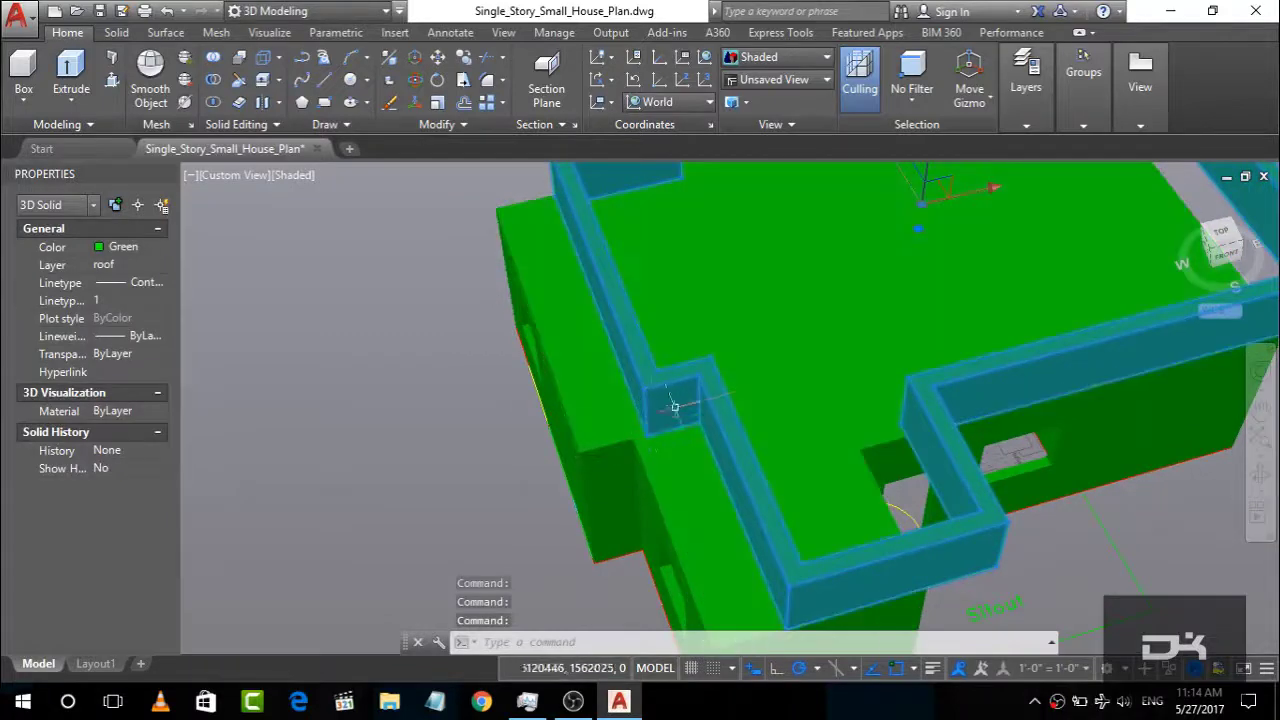
text(m)
key(Return)
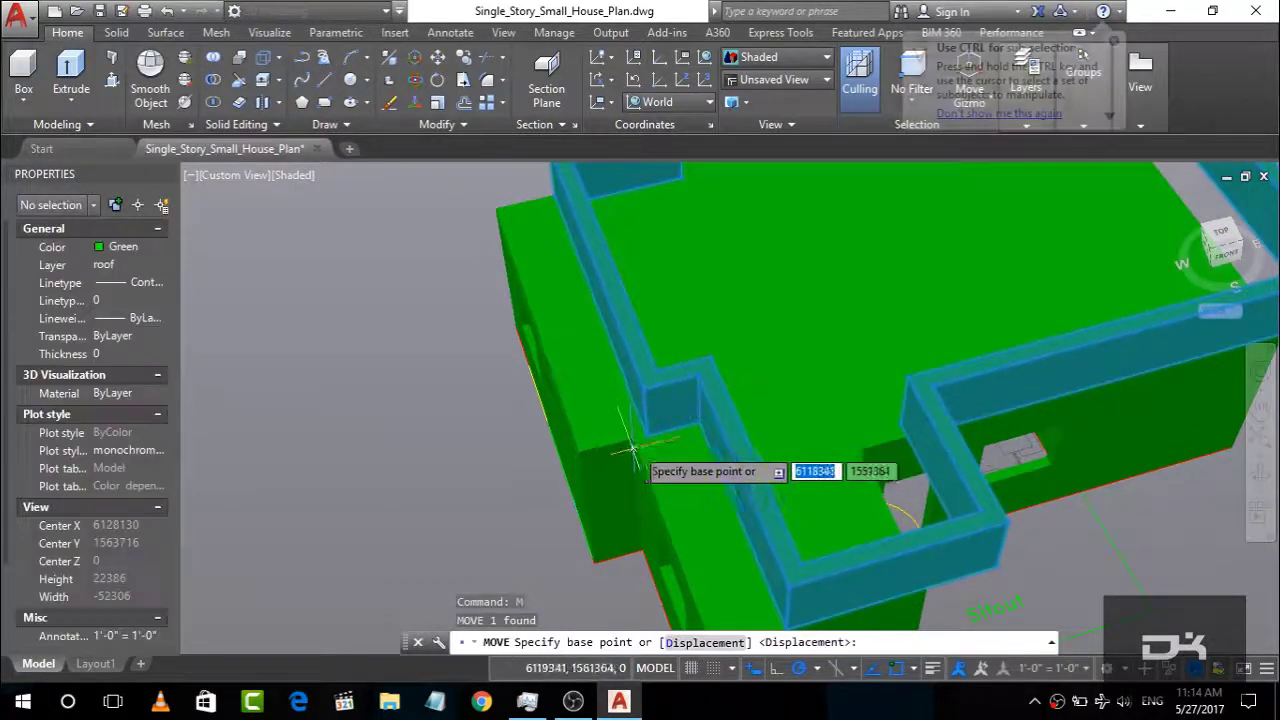
click(636, 424)
click(575, 455)
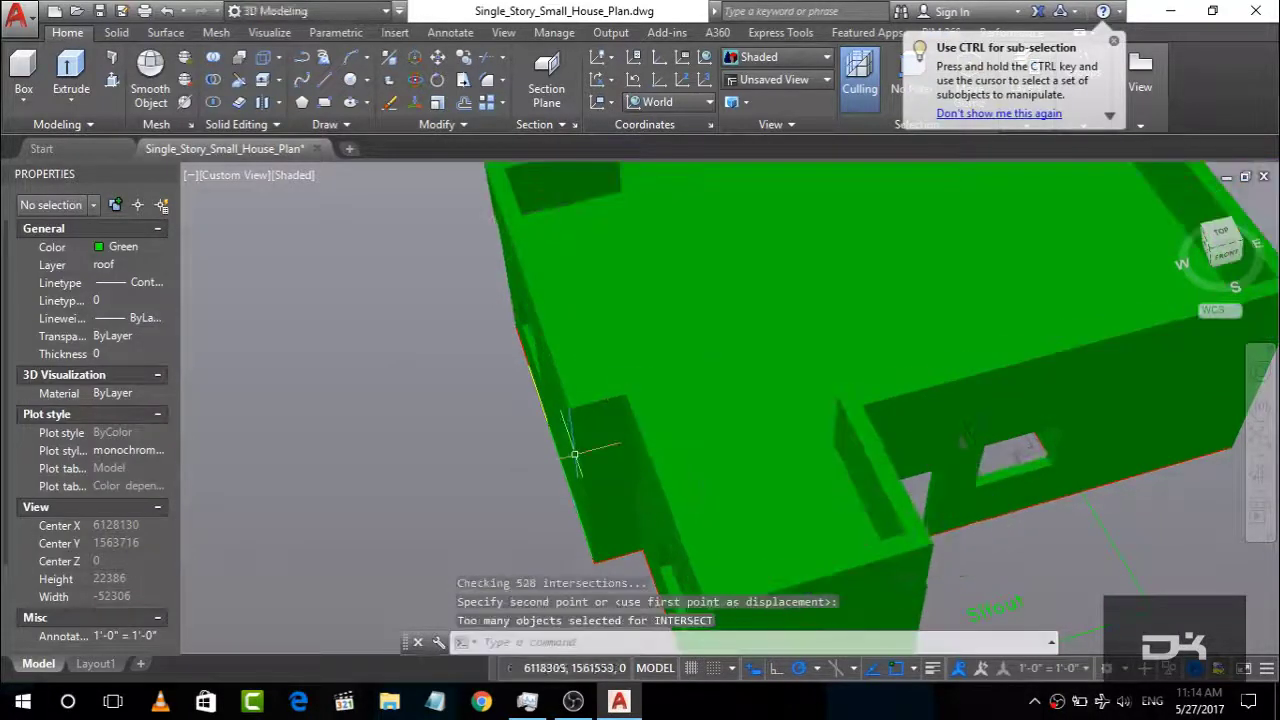
scroll(740, 400, down, 5)
scroll(760, 420, down, 2)
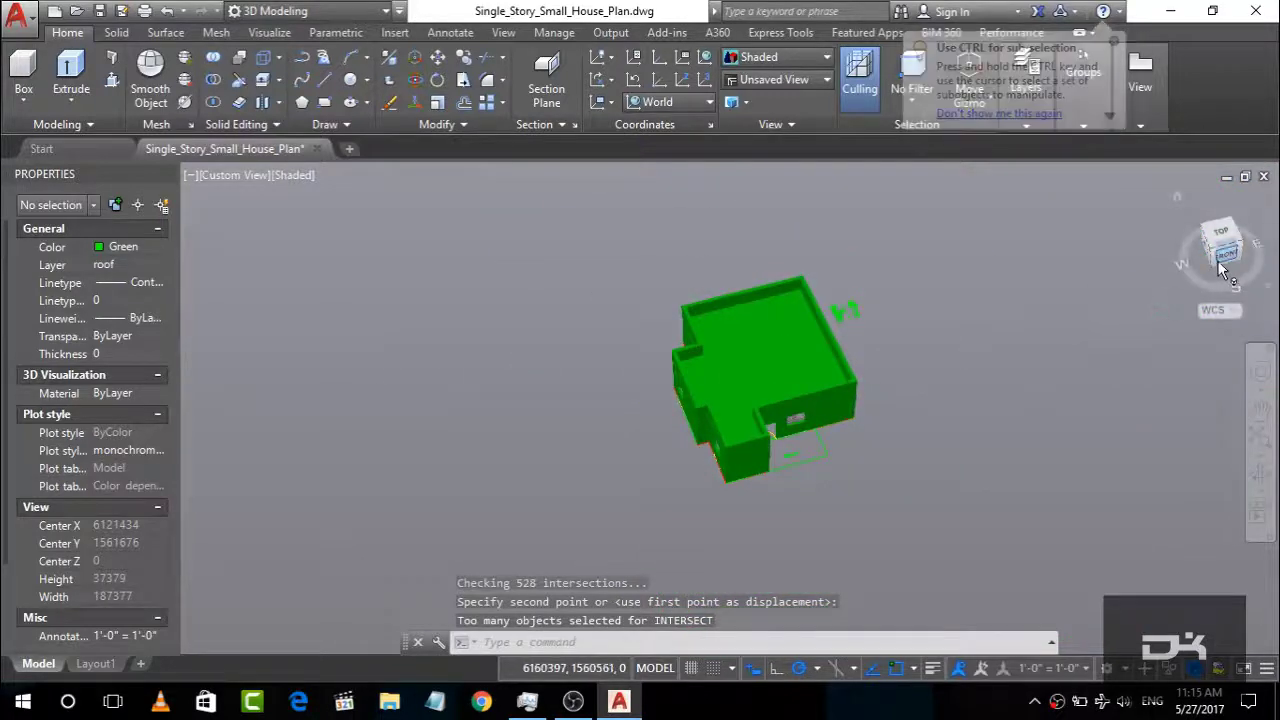
drag(1226, 225, 1148, 613)
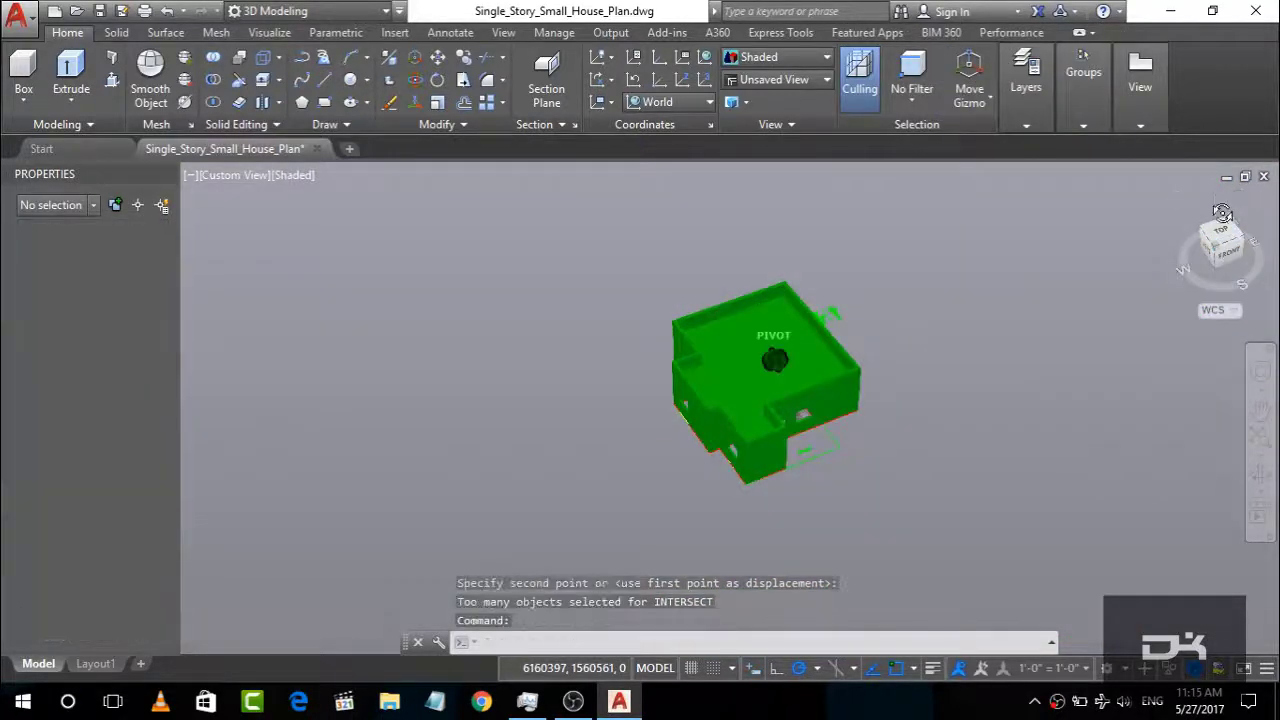